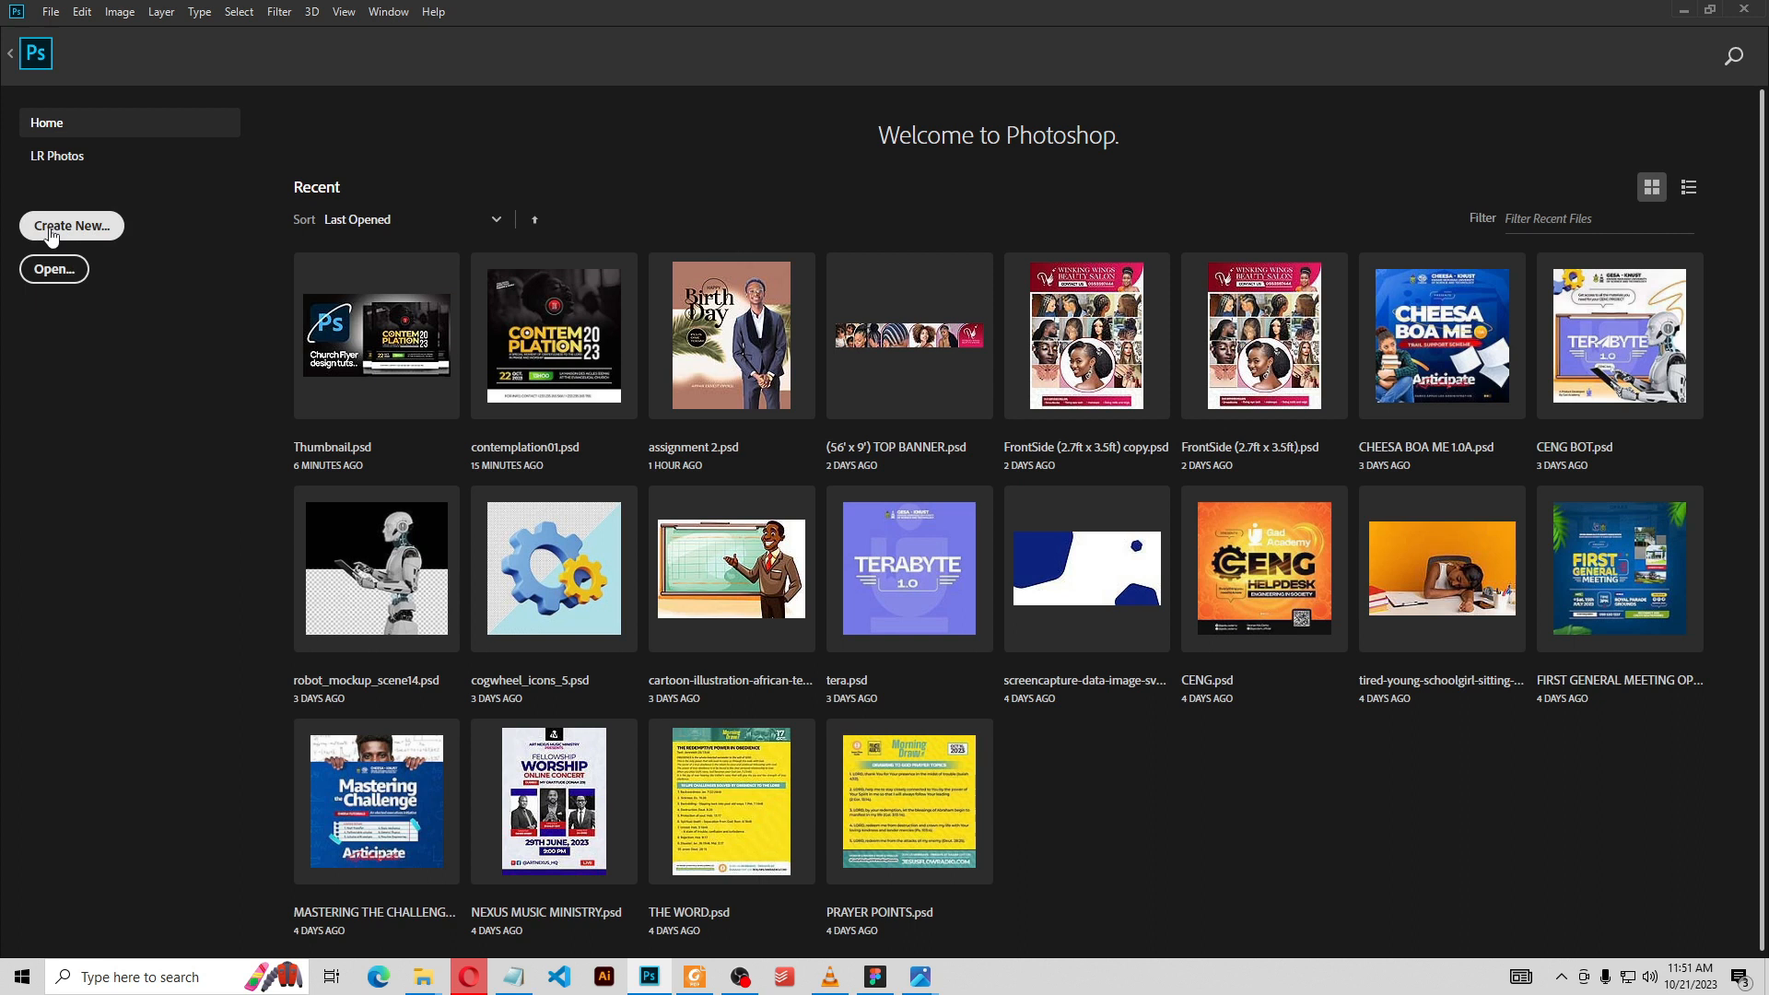
# Start a new document and look through the Saved, Photo, Print, Art & Illustration, Web, Mobile and Film & Video presets
pyautogui.click(57, 236)
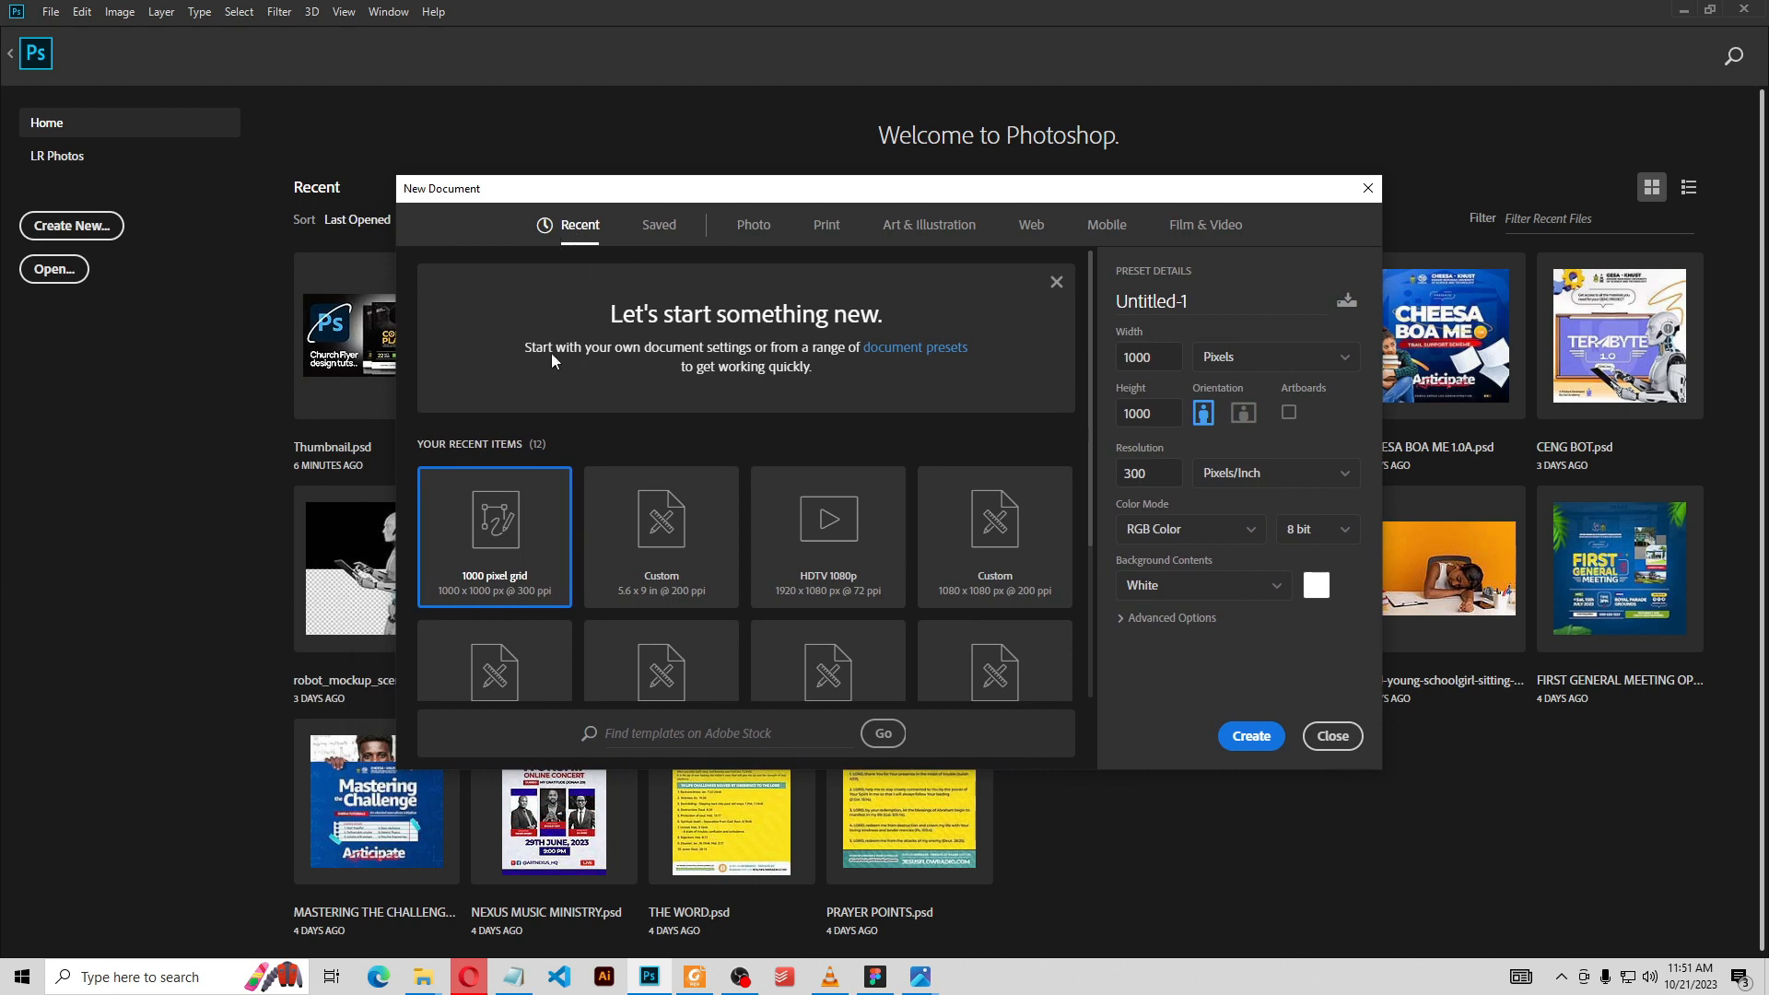
pyautogui.click(659, 227)
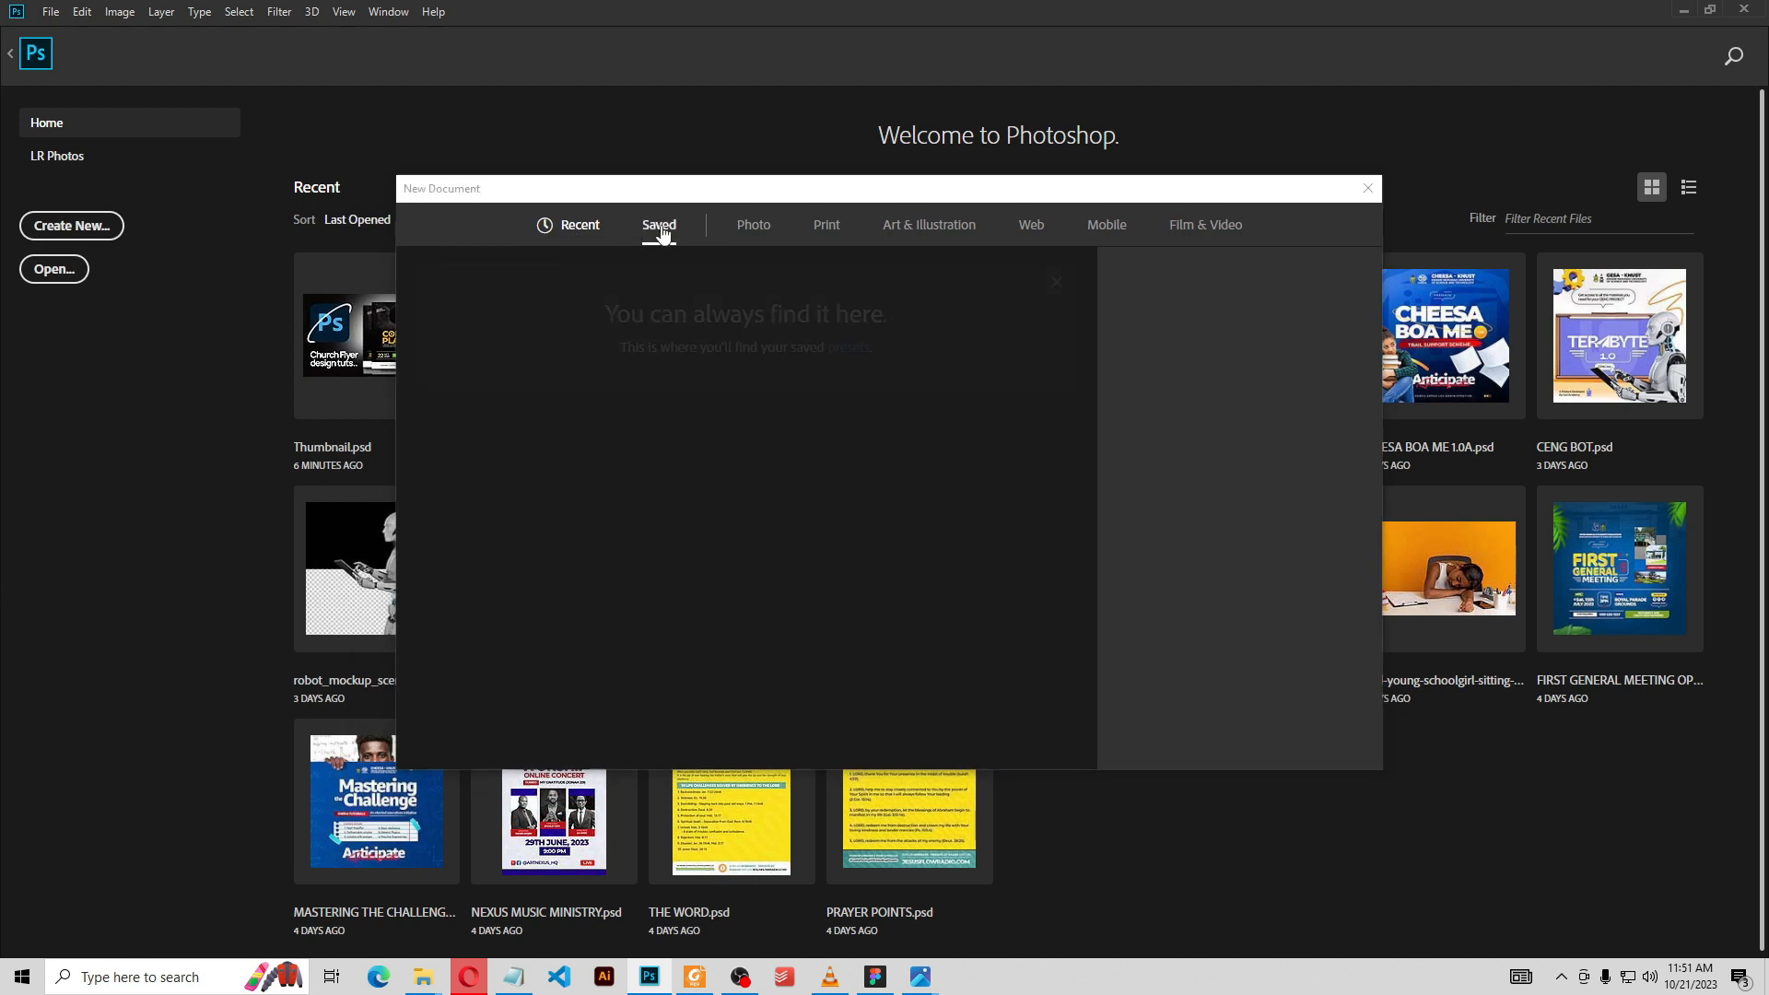
pyautogui.click(757, 230)
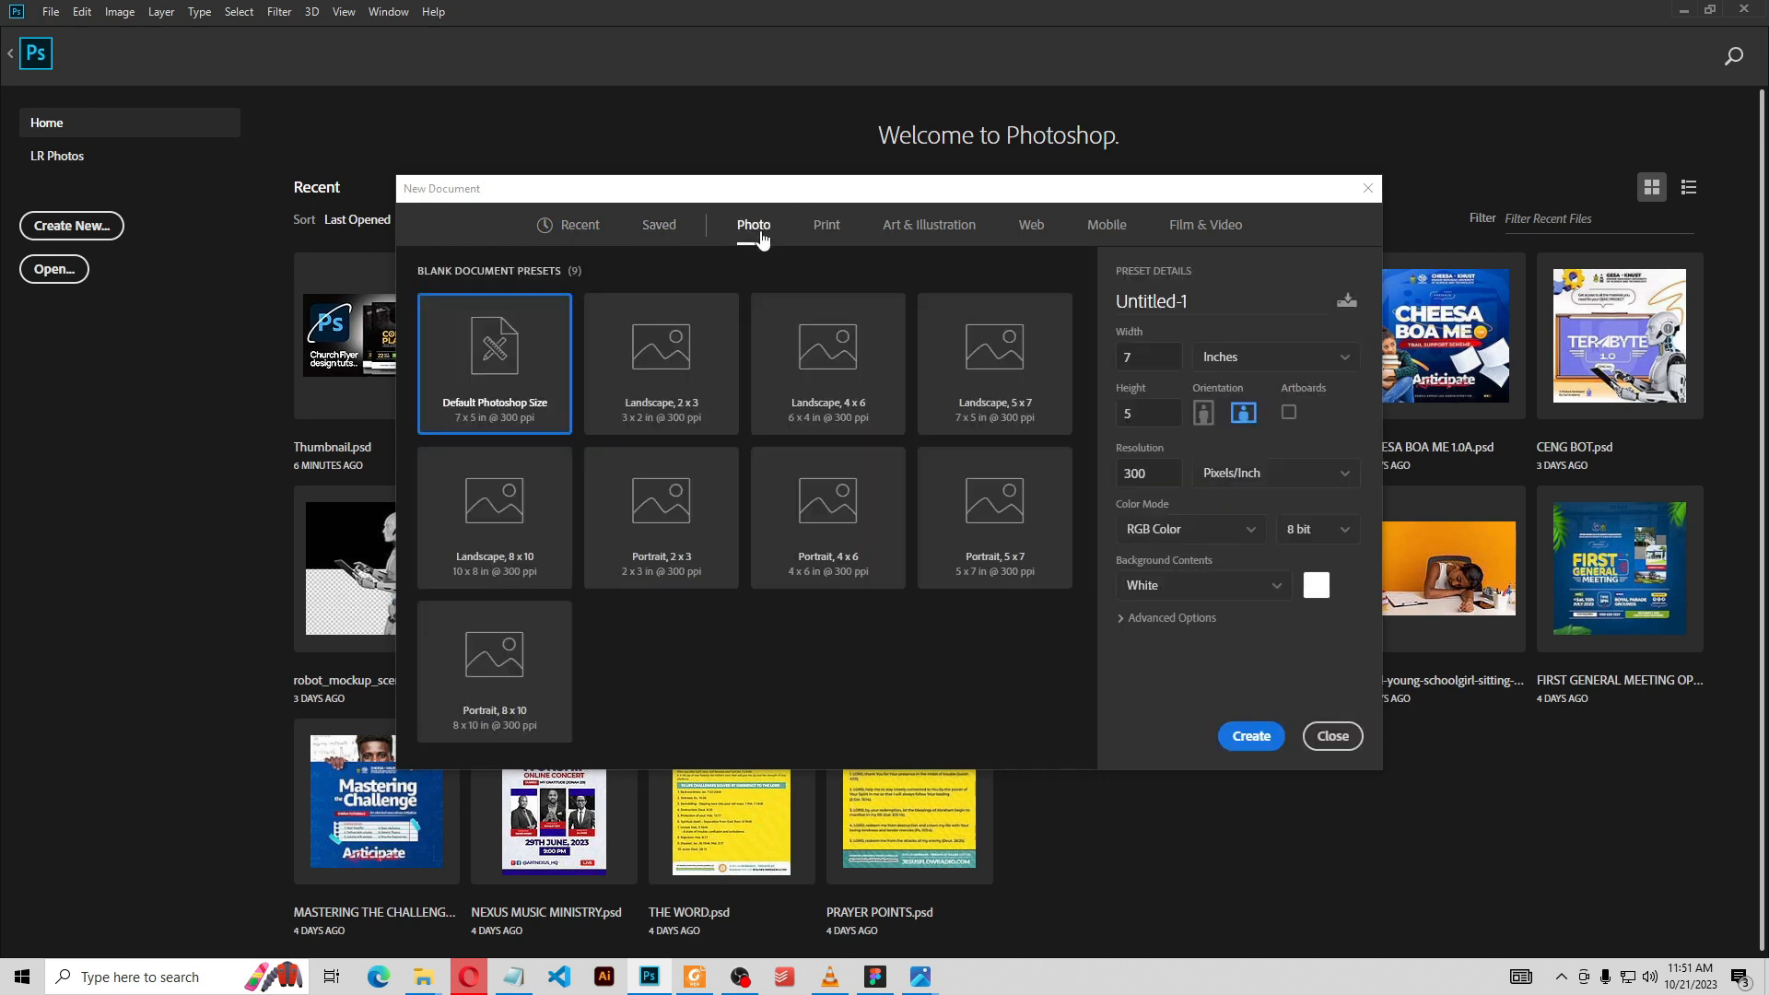
pyautogui.click(829, 228)
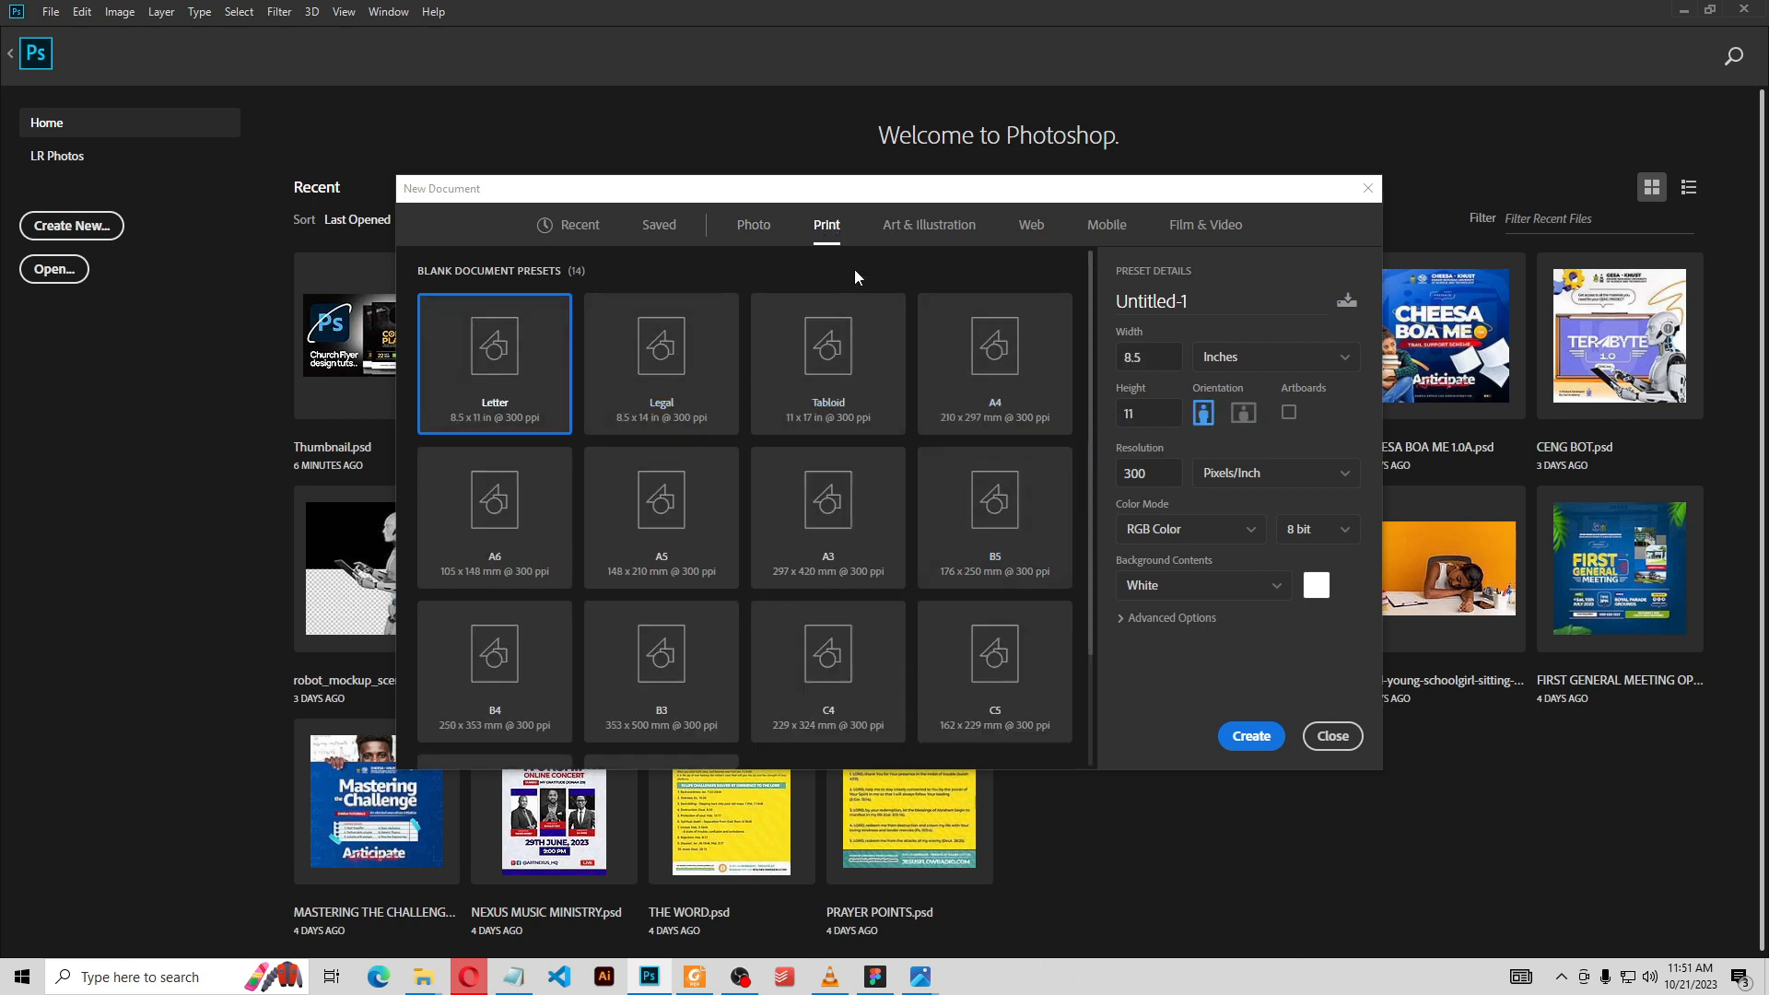
pyautogui.click(908, 242)
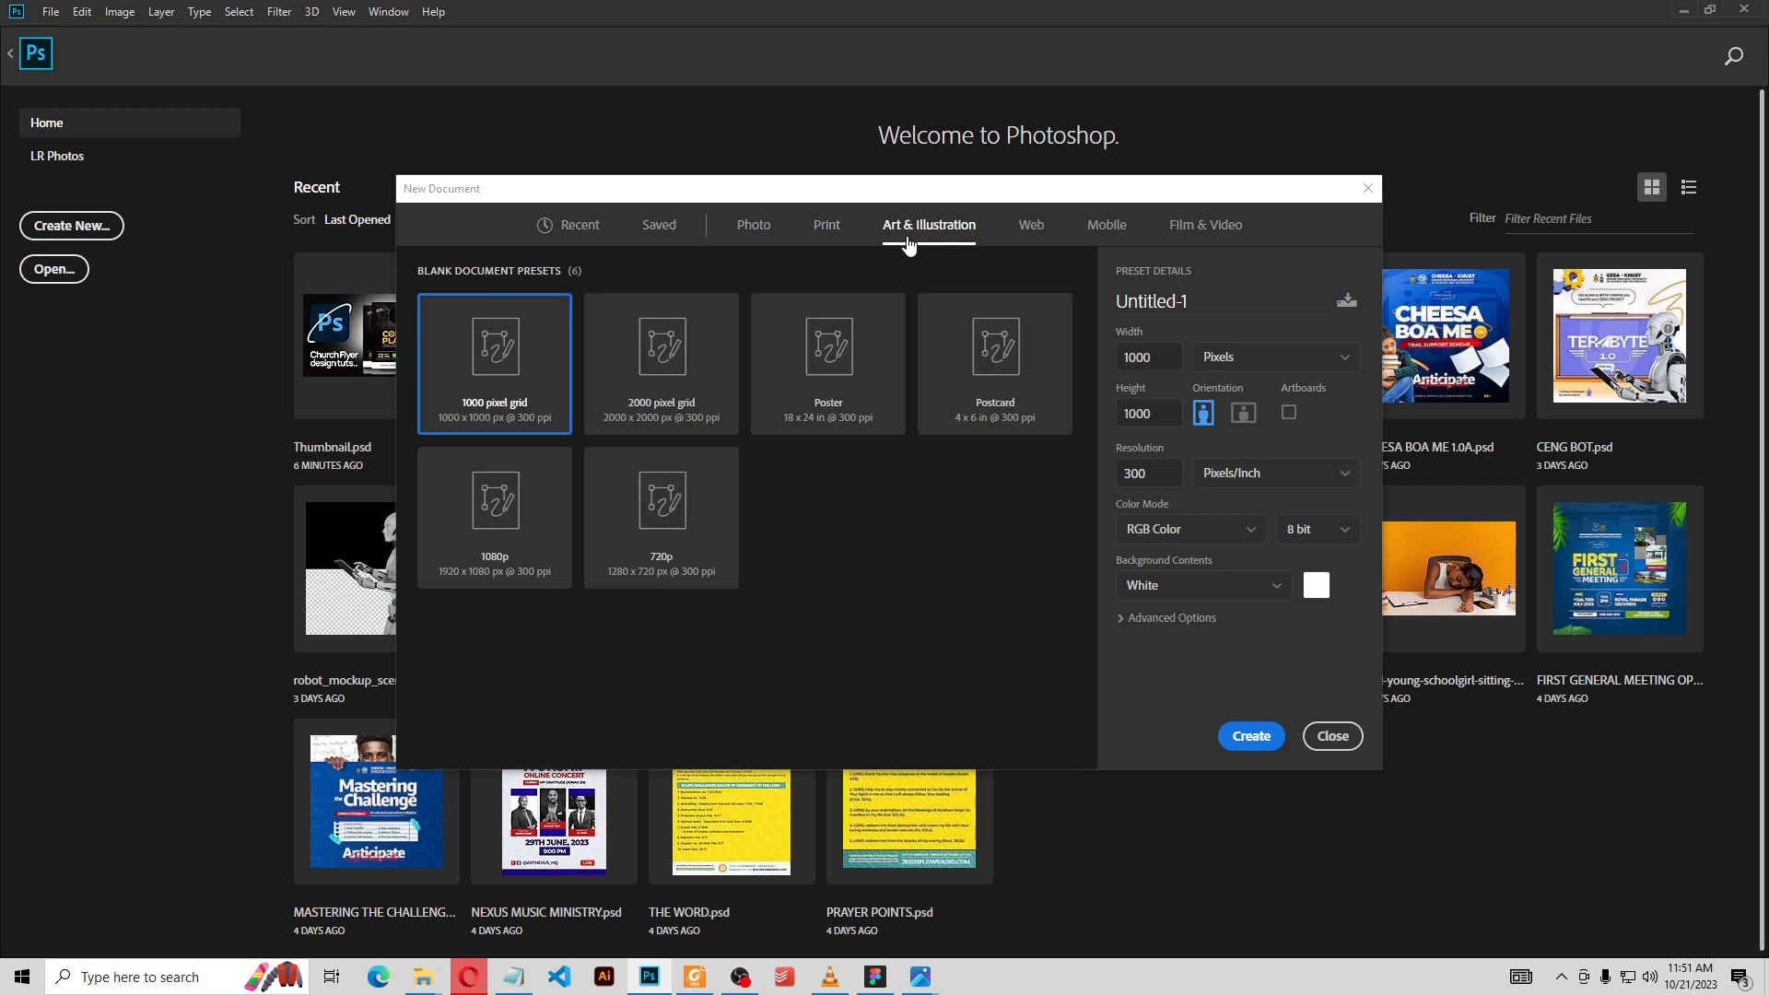
pyautogui.click(1030, 232)
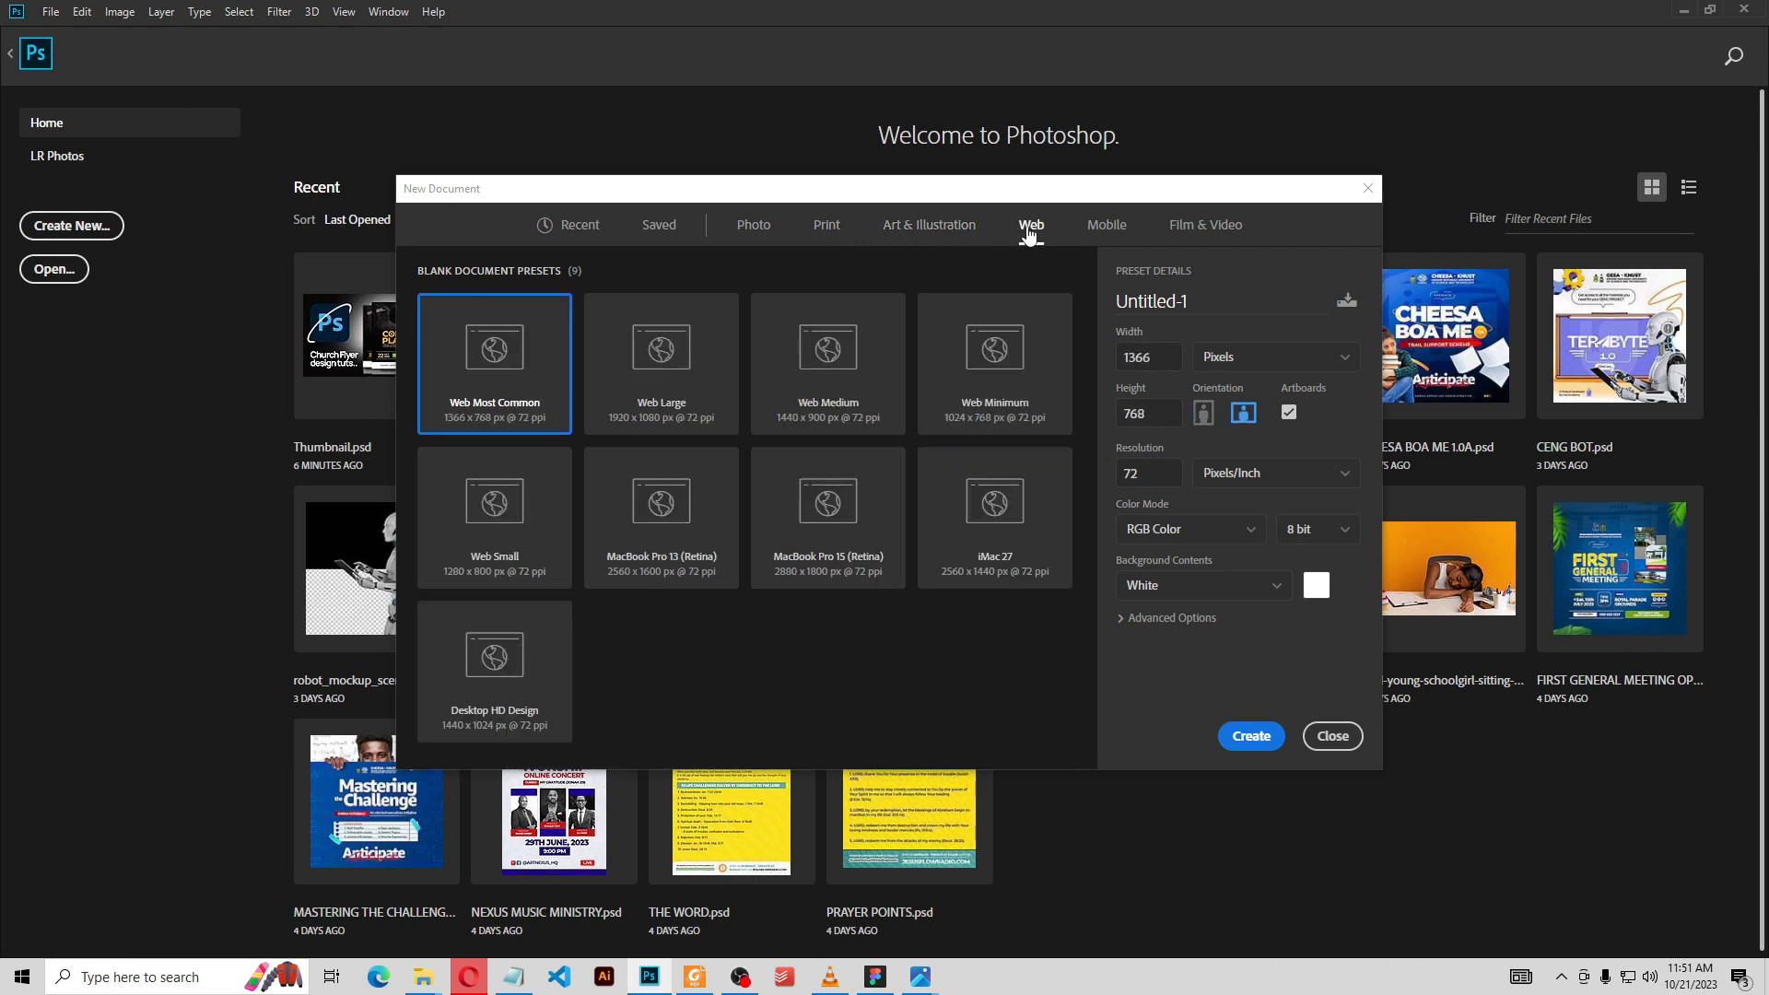
pyautogui.click(1110, 234)
pyautogui.click(1210, 239)
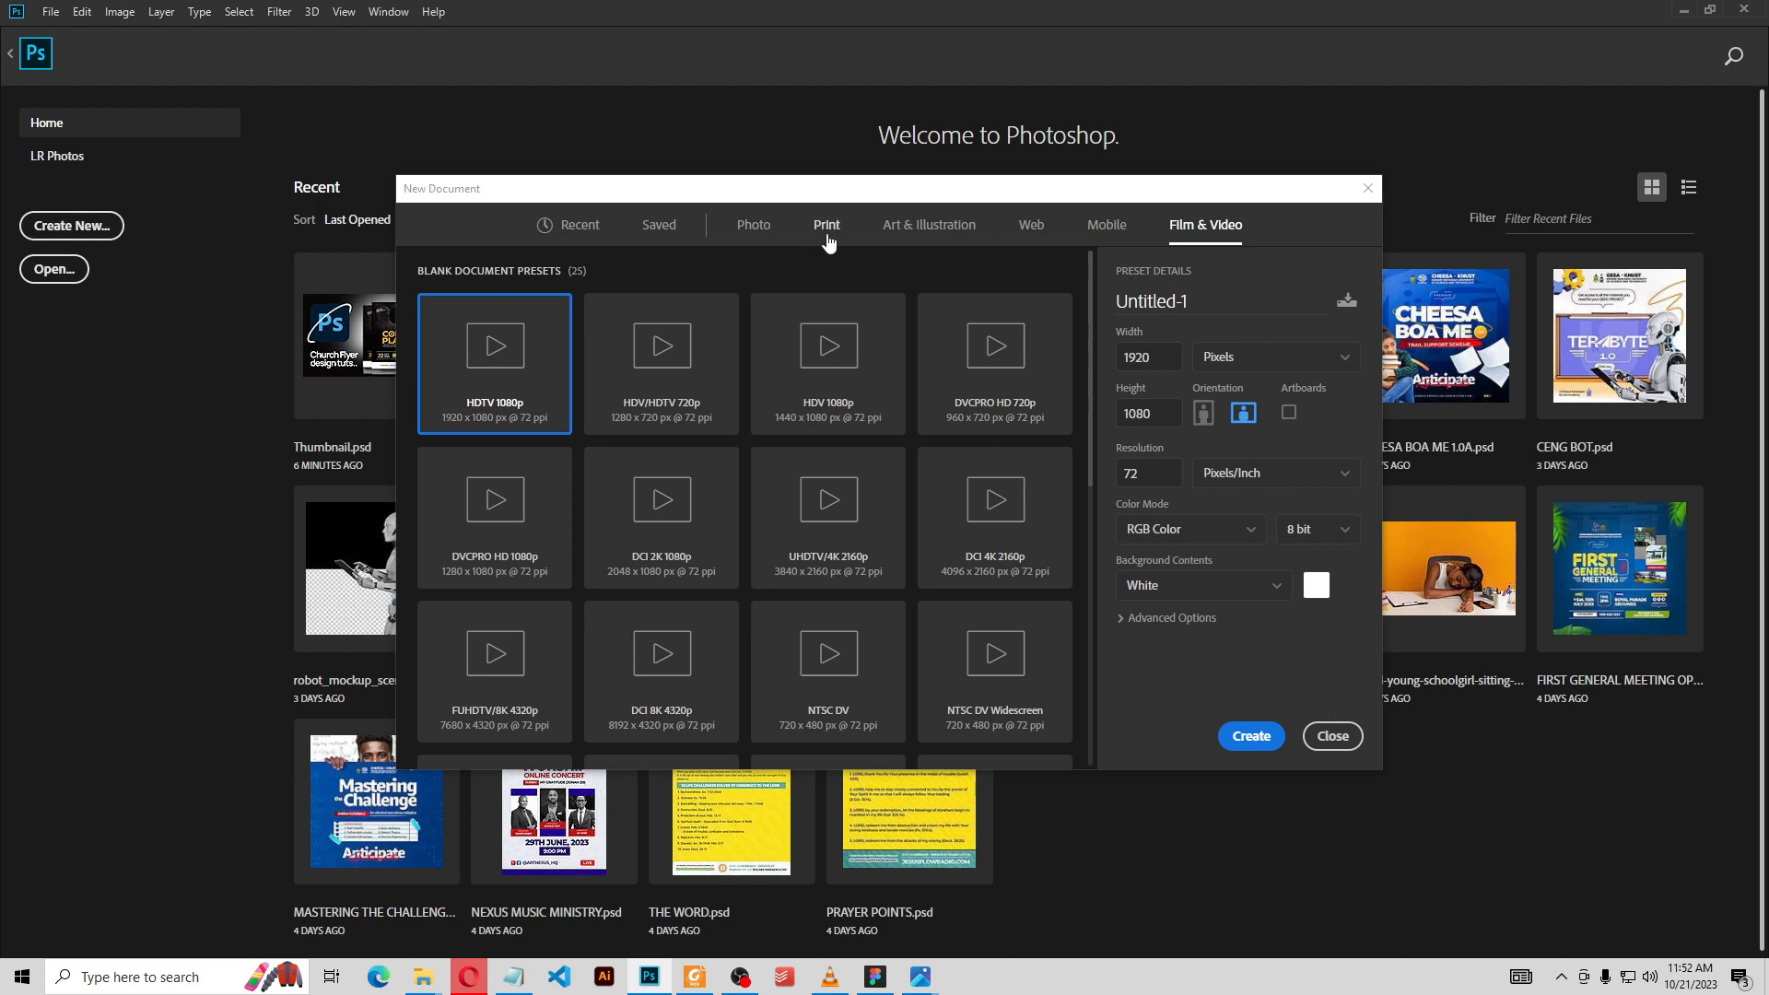
# Create a blank document from the Art & Illustration preset "1000 pixel grid", 1000 x 1000 px at 300 ppi
pyautogui.click(919, 238)
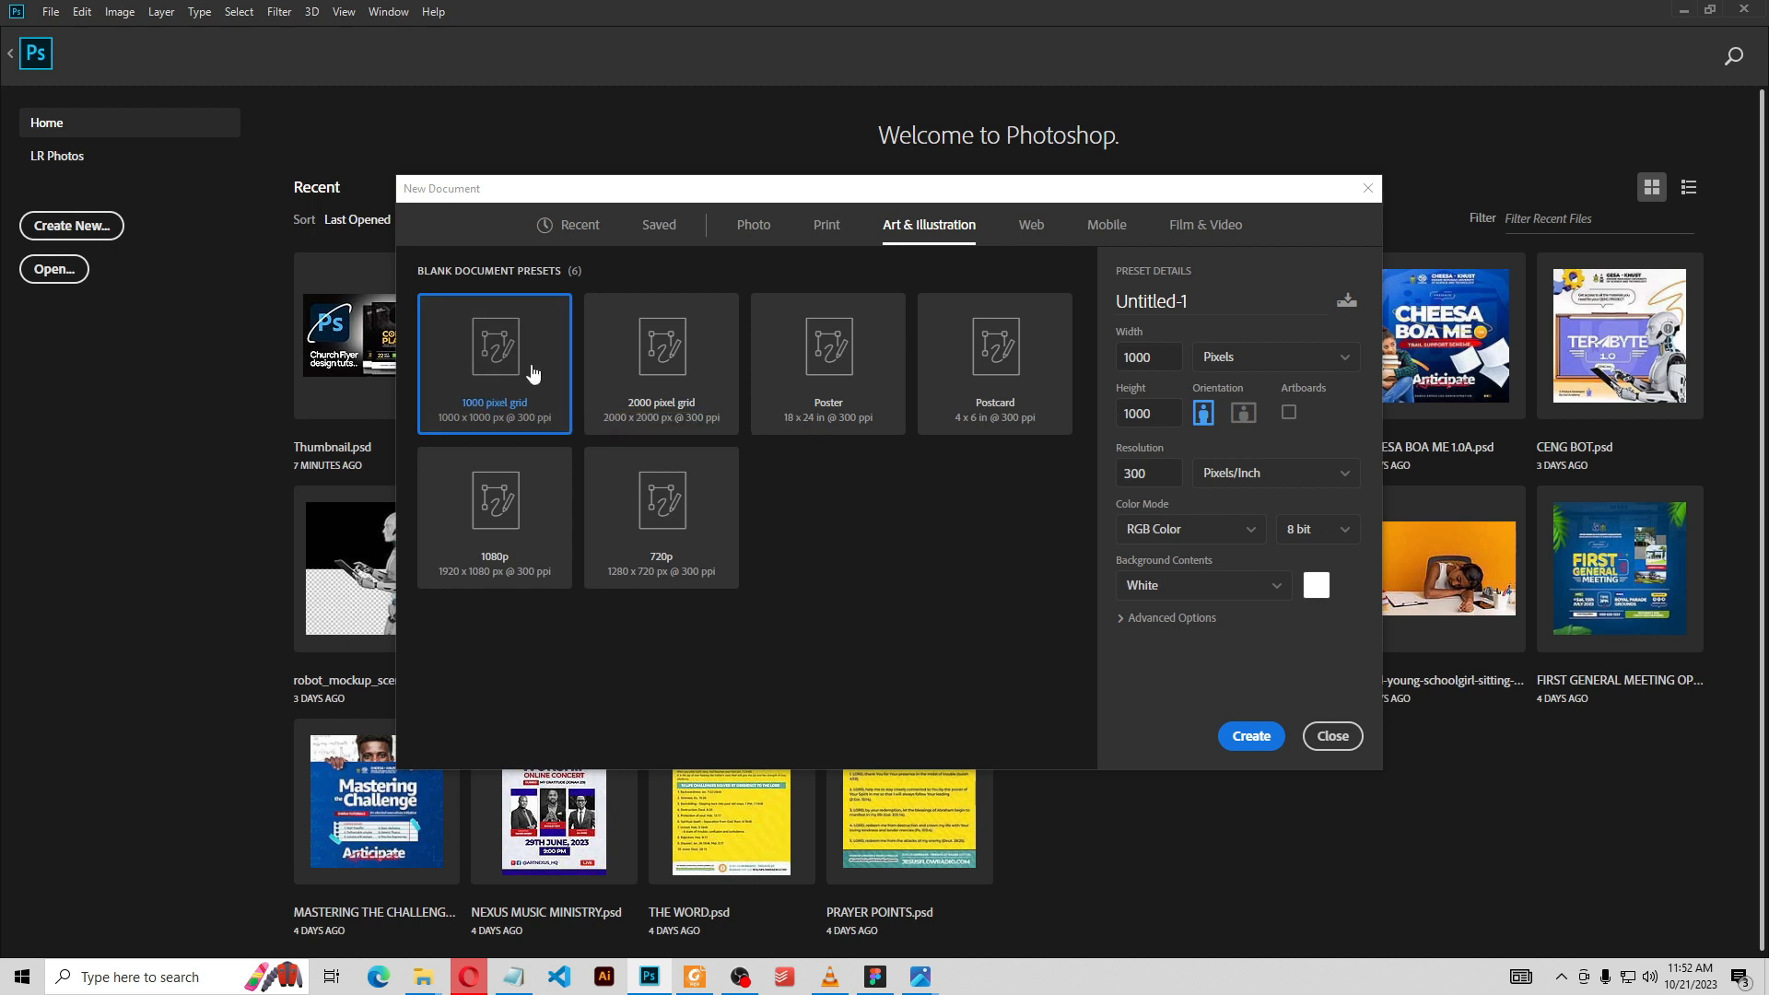
pyautogui.click(1164, 358)
pyautogui.moveTo(1157, 418); pyautogui.dragTo(1089, 483)
pyautogui.doubleClick(517, 356)
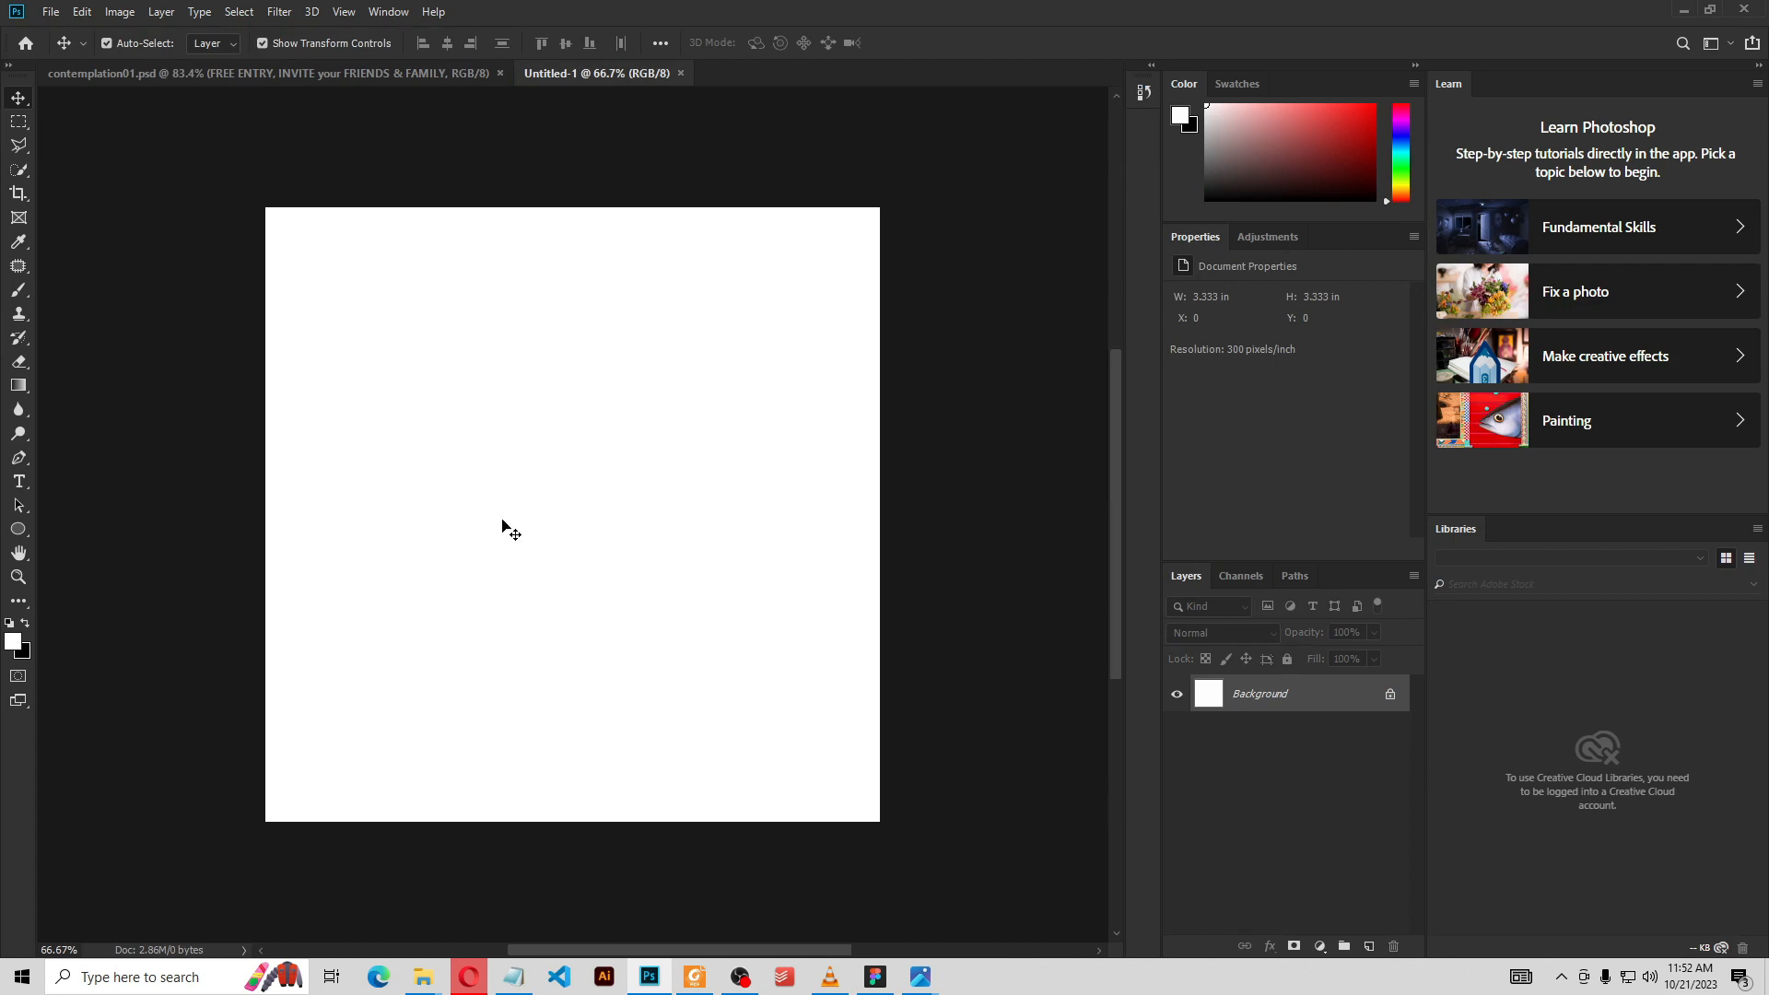
pyautogui.scroll(1, 489, 568)
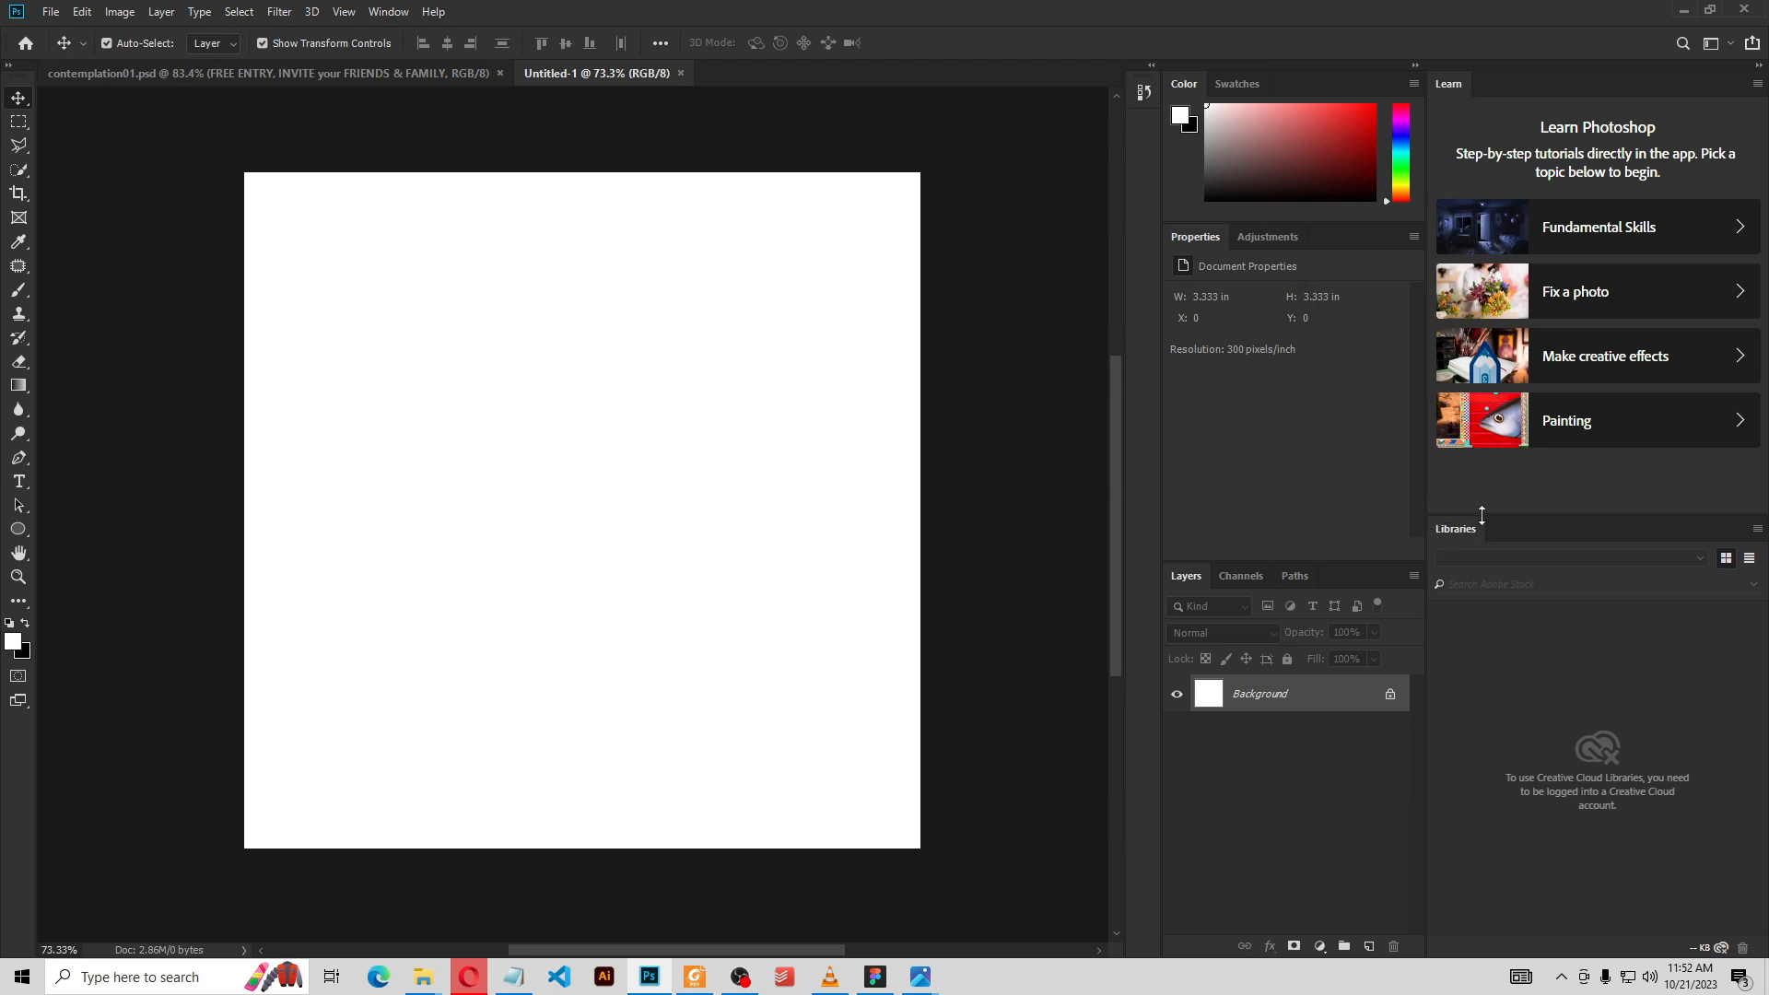
# Close the Learn and Libraries panels to free up workspace
pyautogui.rightClick(1458, 88)
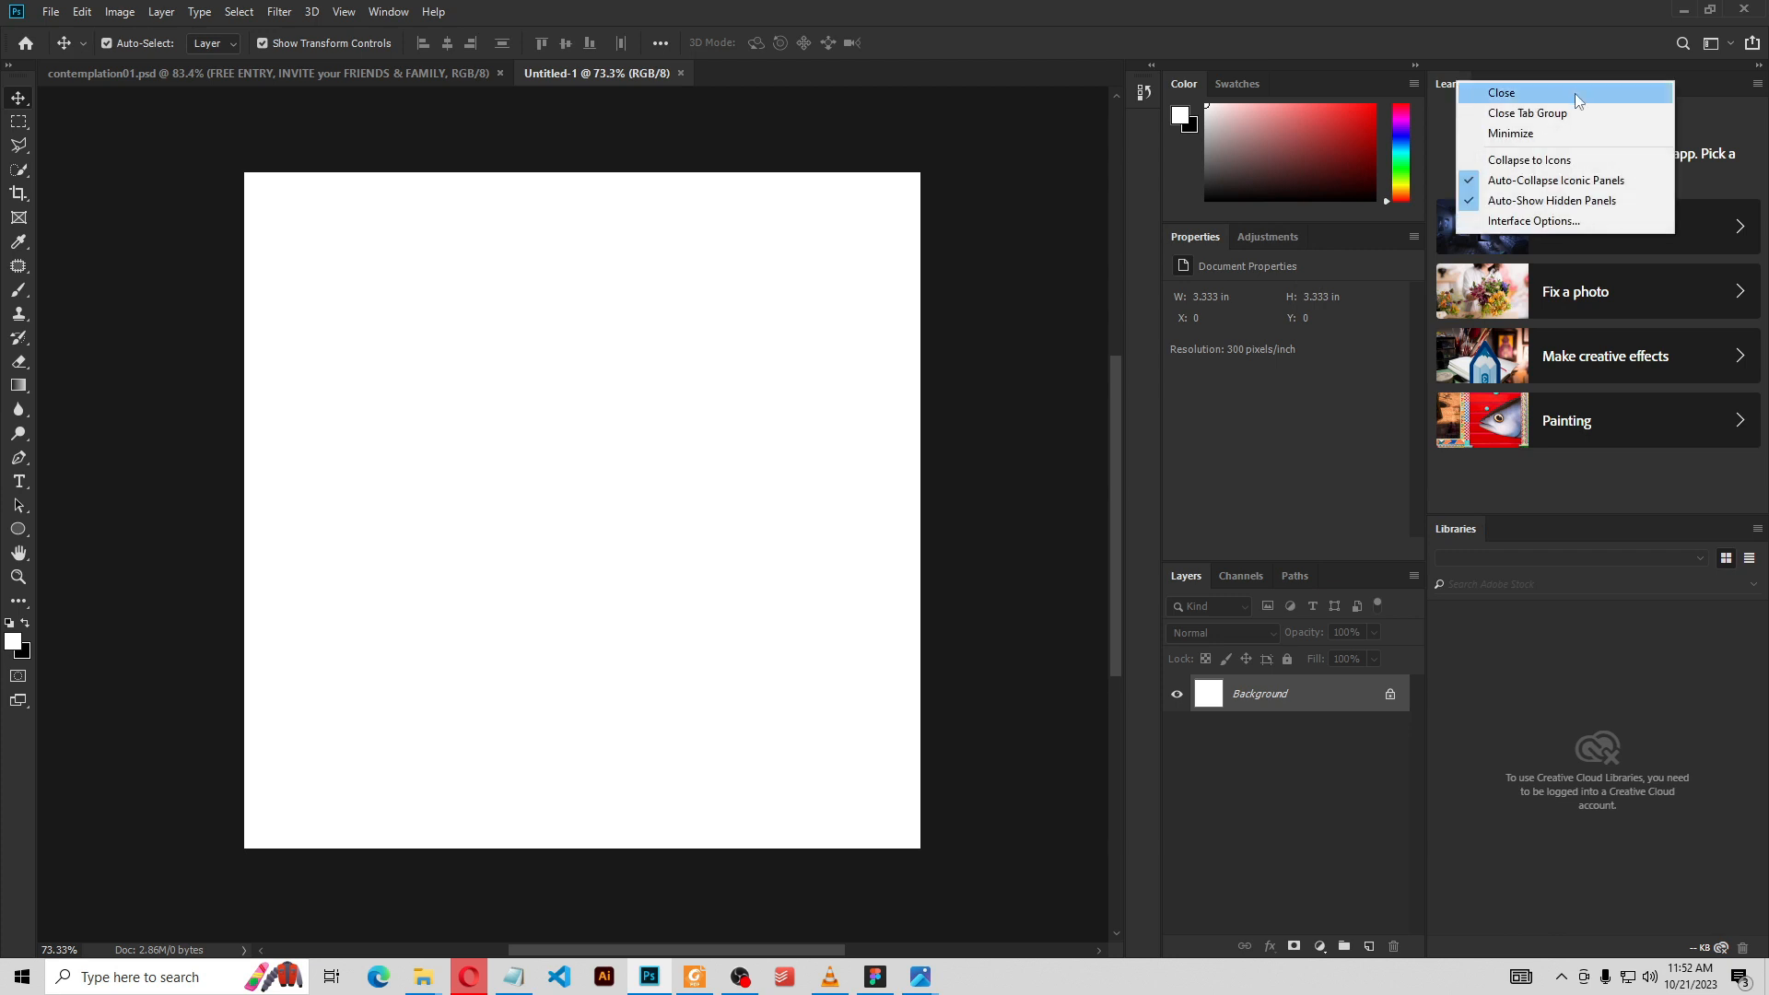
pyautogui.click(1551, 73)
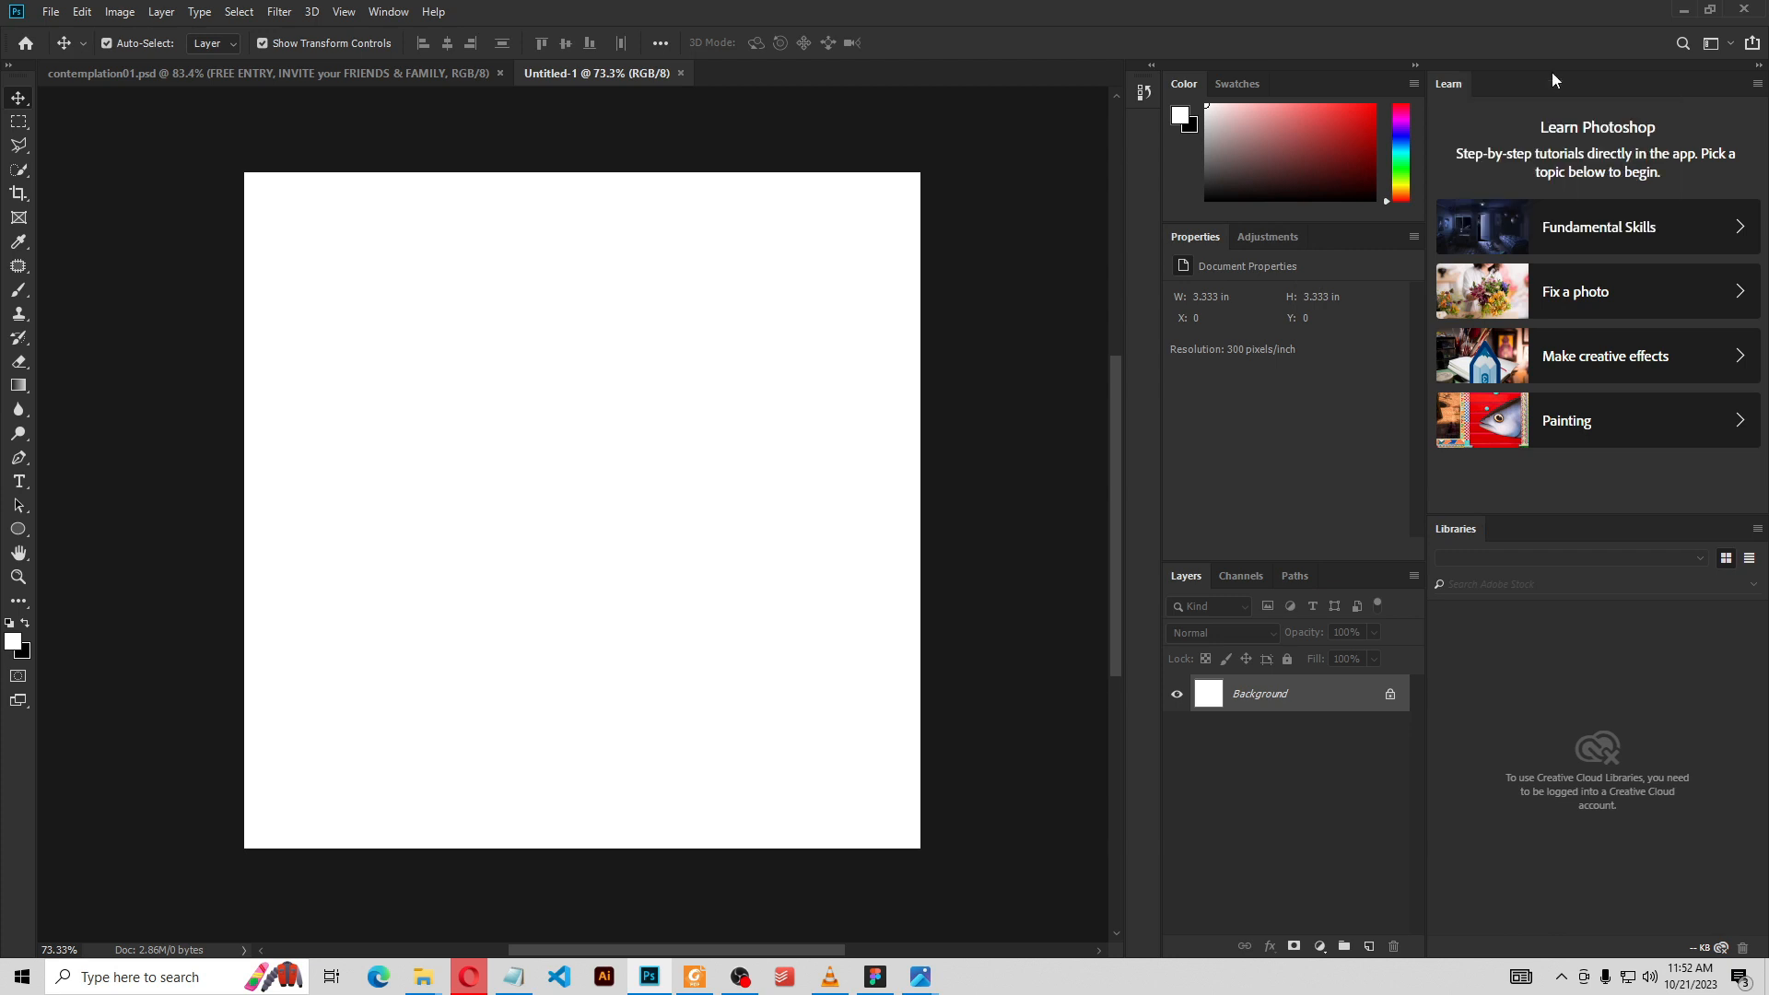
pyautogui.rightClick(1448, 86)
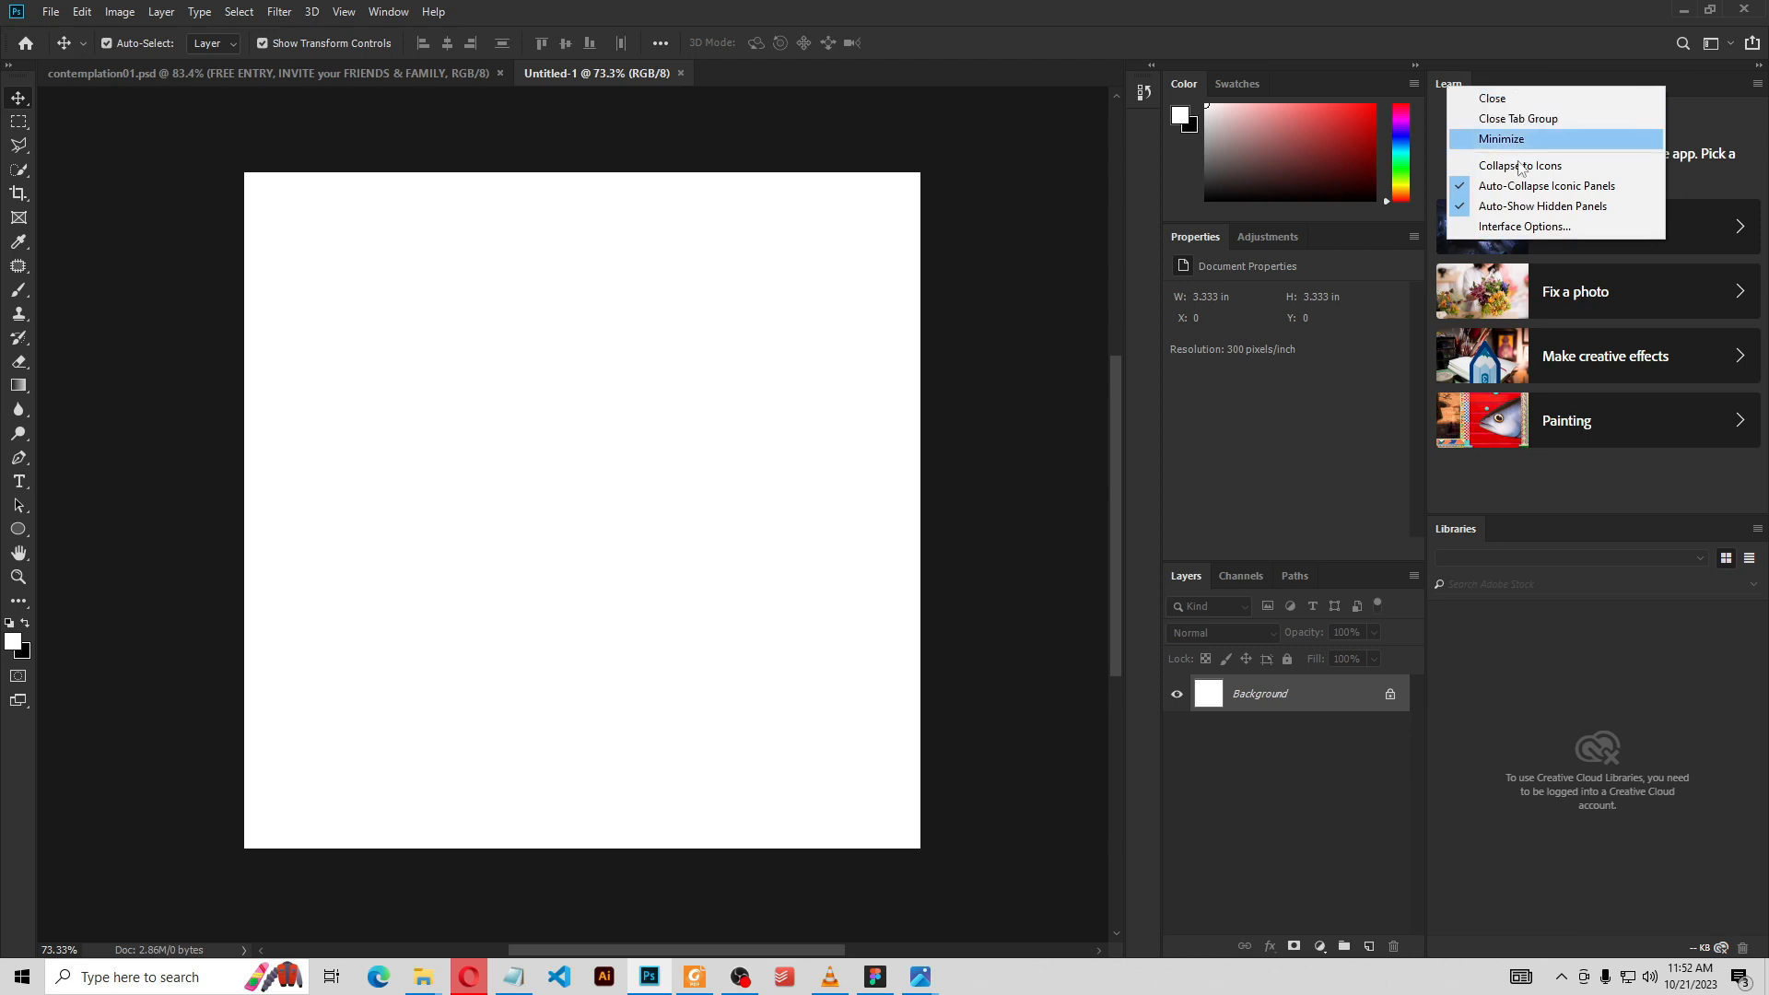
pyautogui.click(1503, 99)
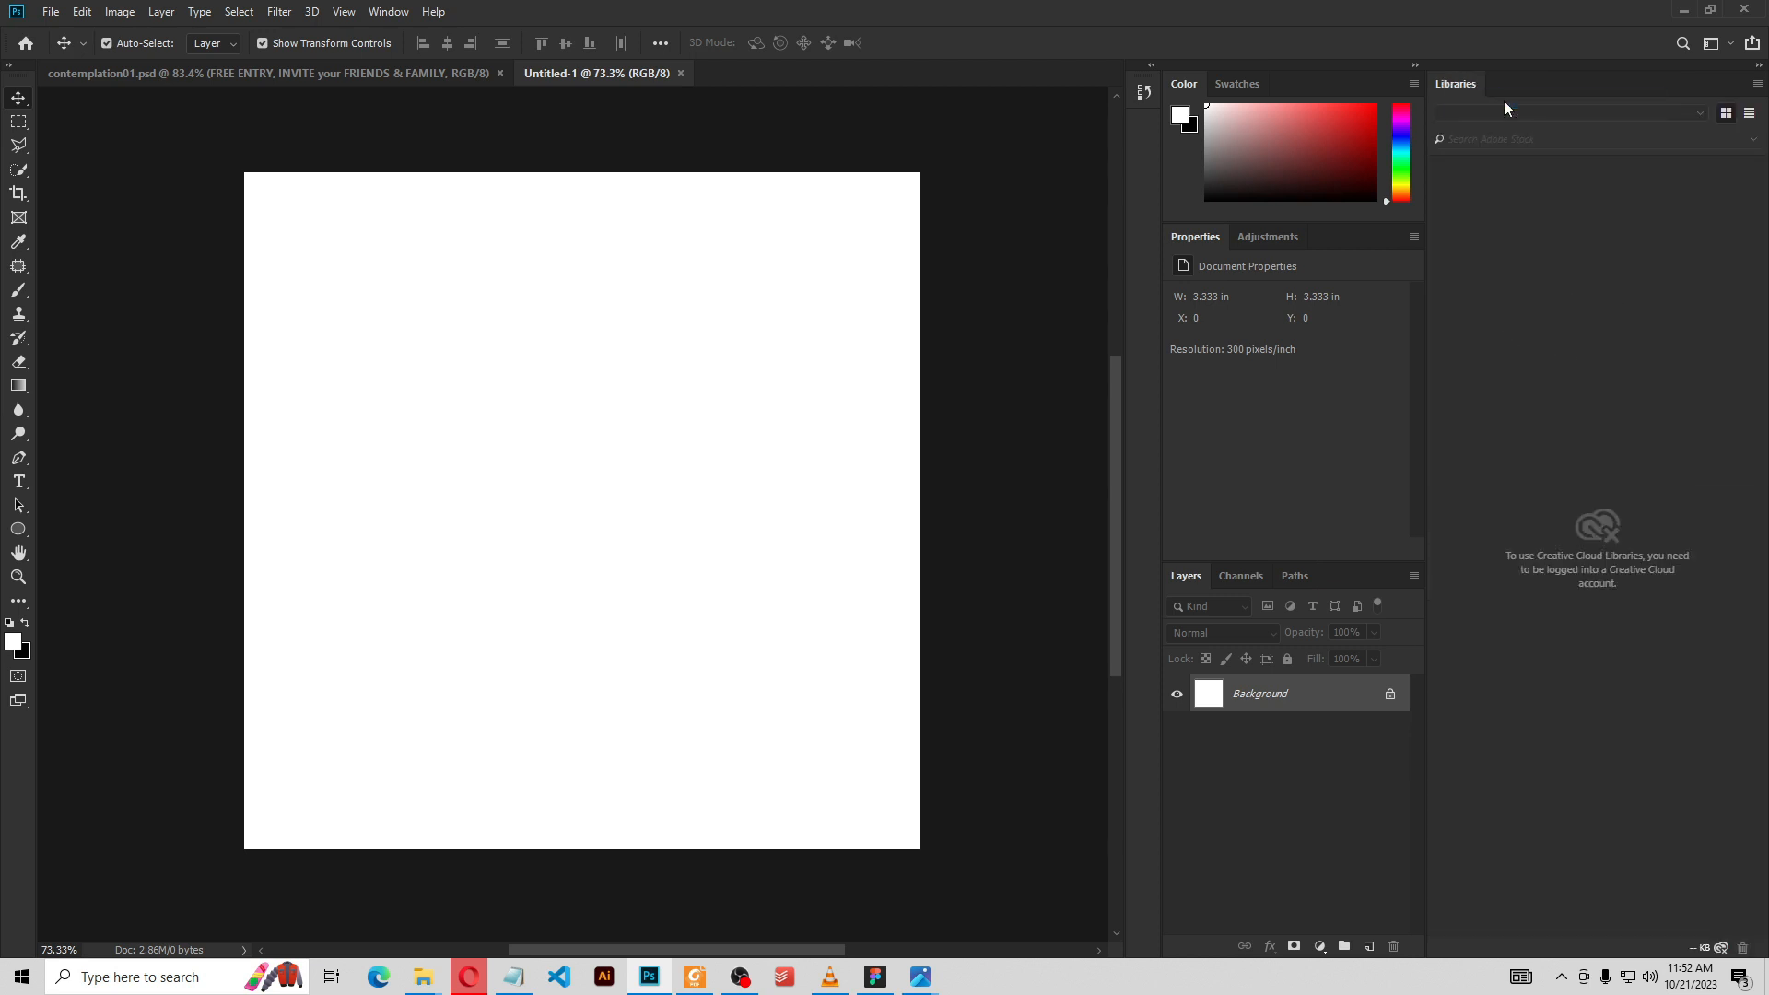
pyautogui.rightClick(1458, 88)
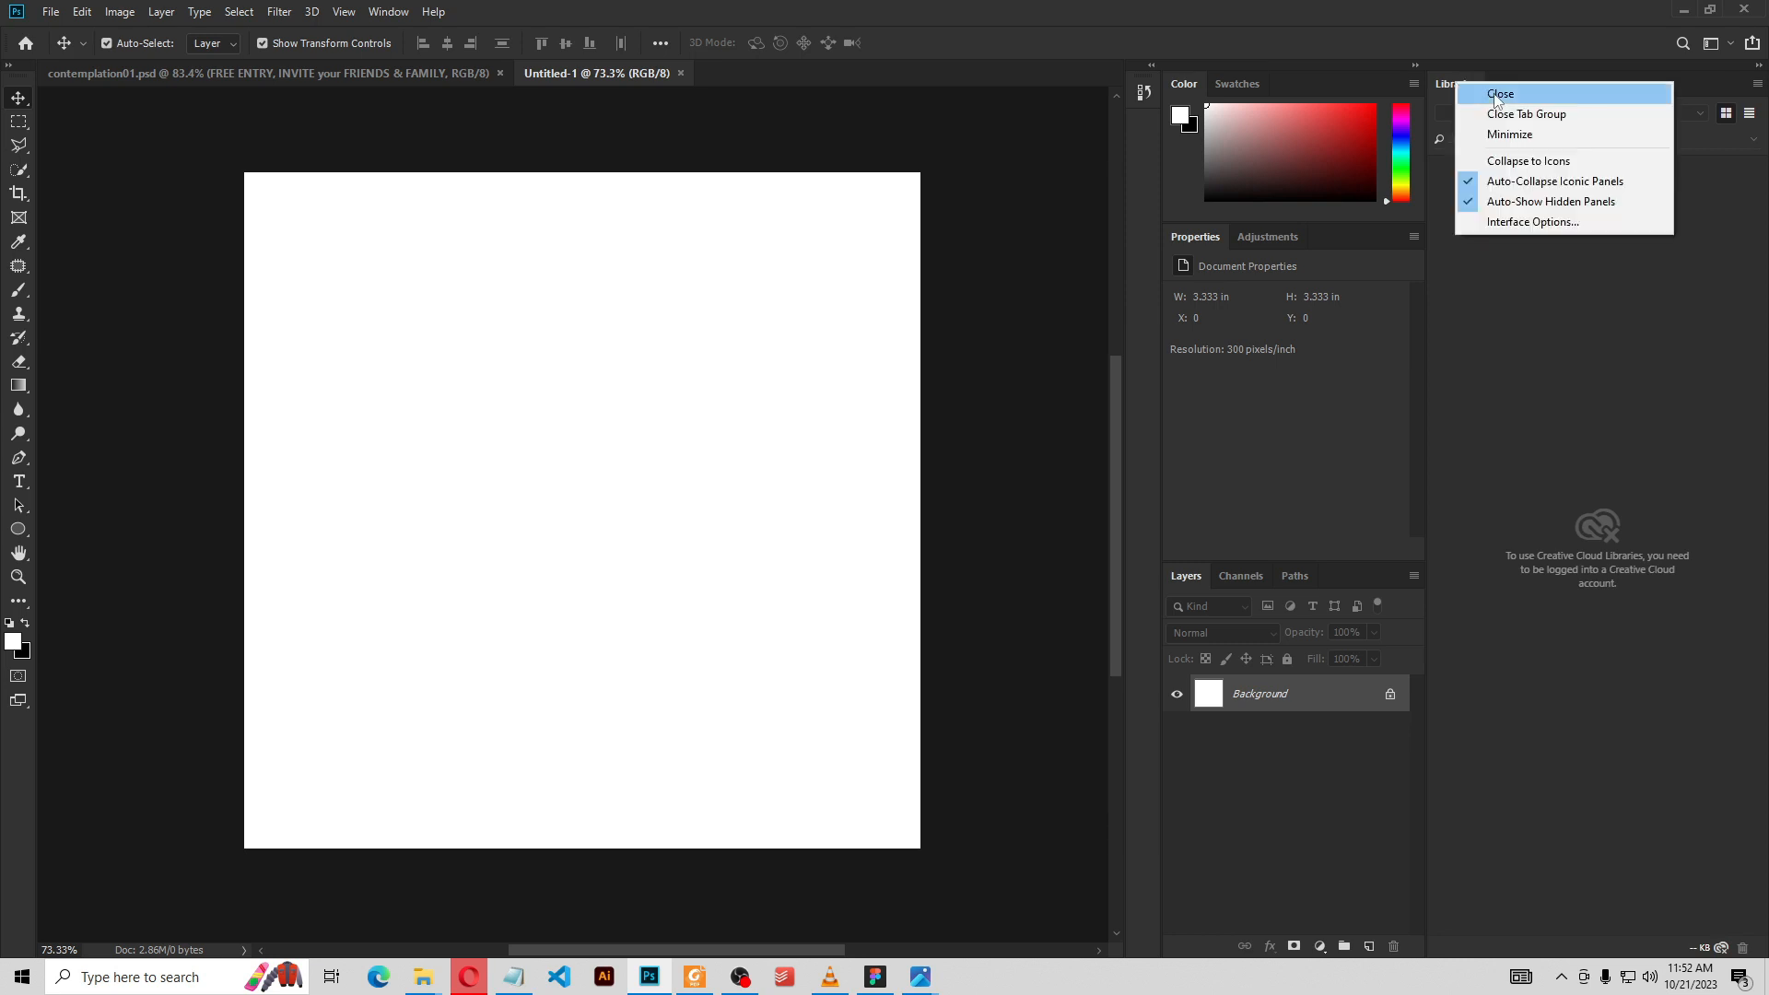
pyautogui.click(1496, 96)
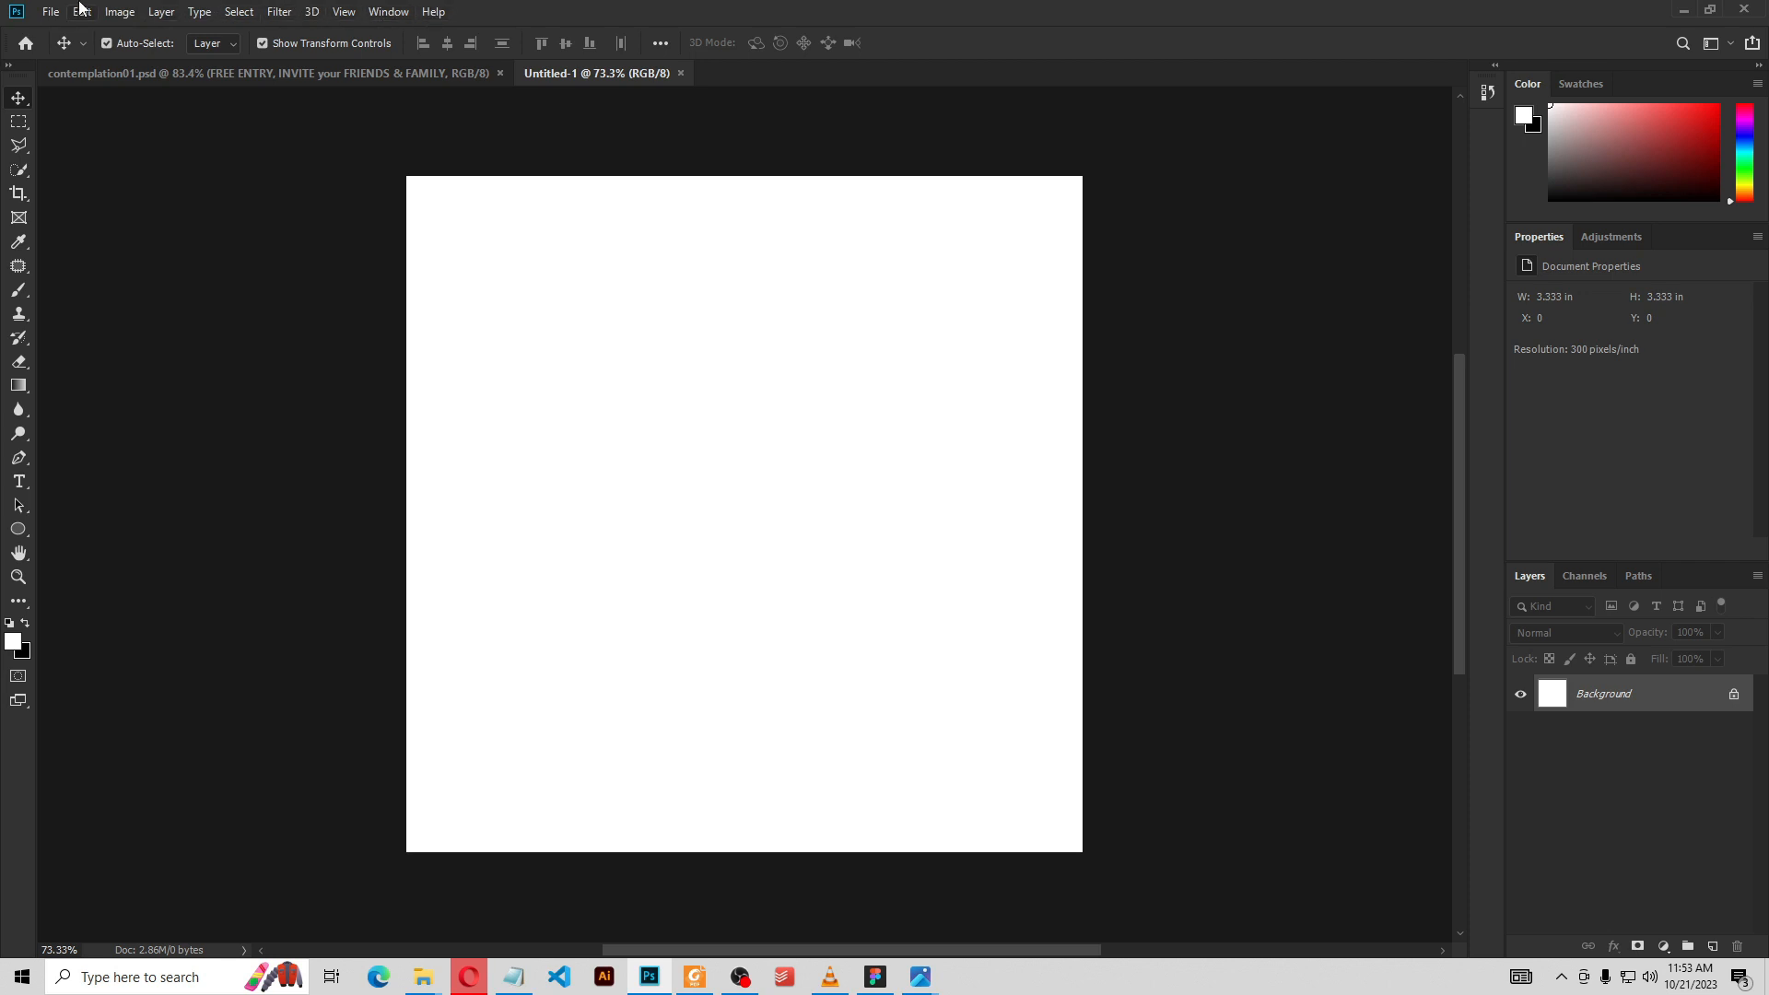
pyautogui.click(51, 11)
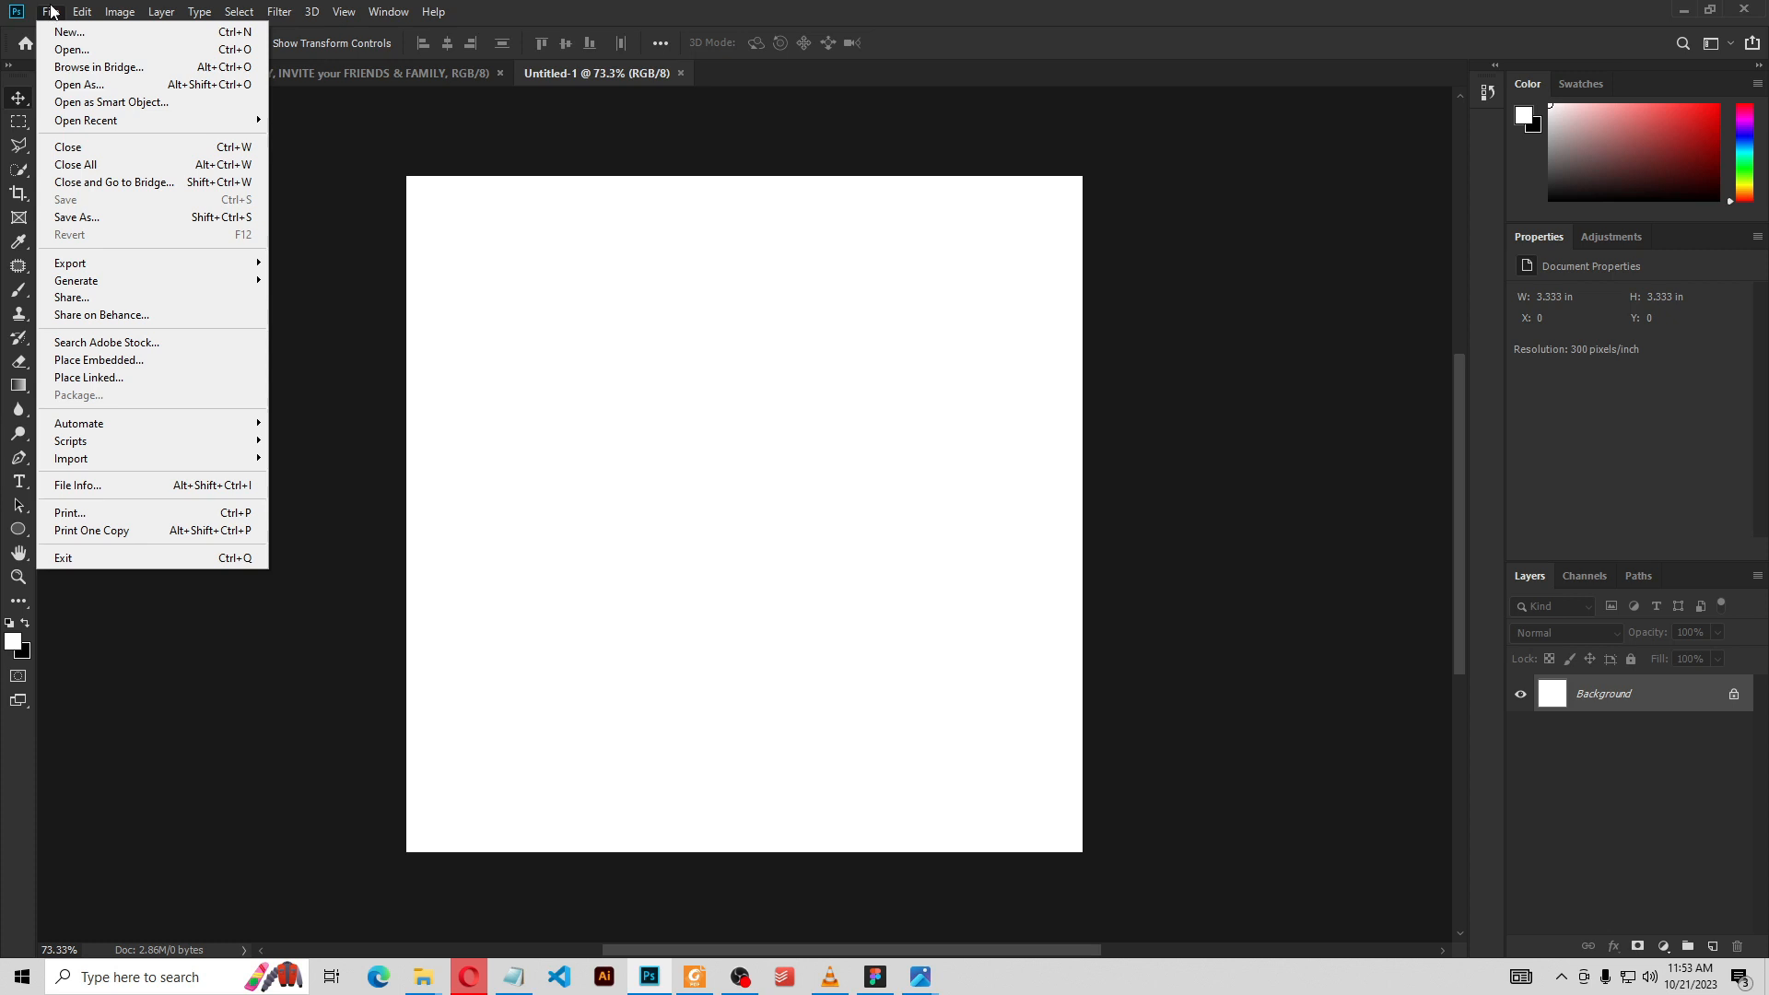
pyautogui.moveTo(81, 11)
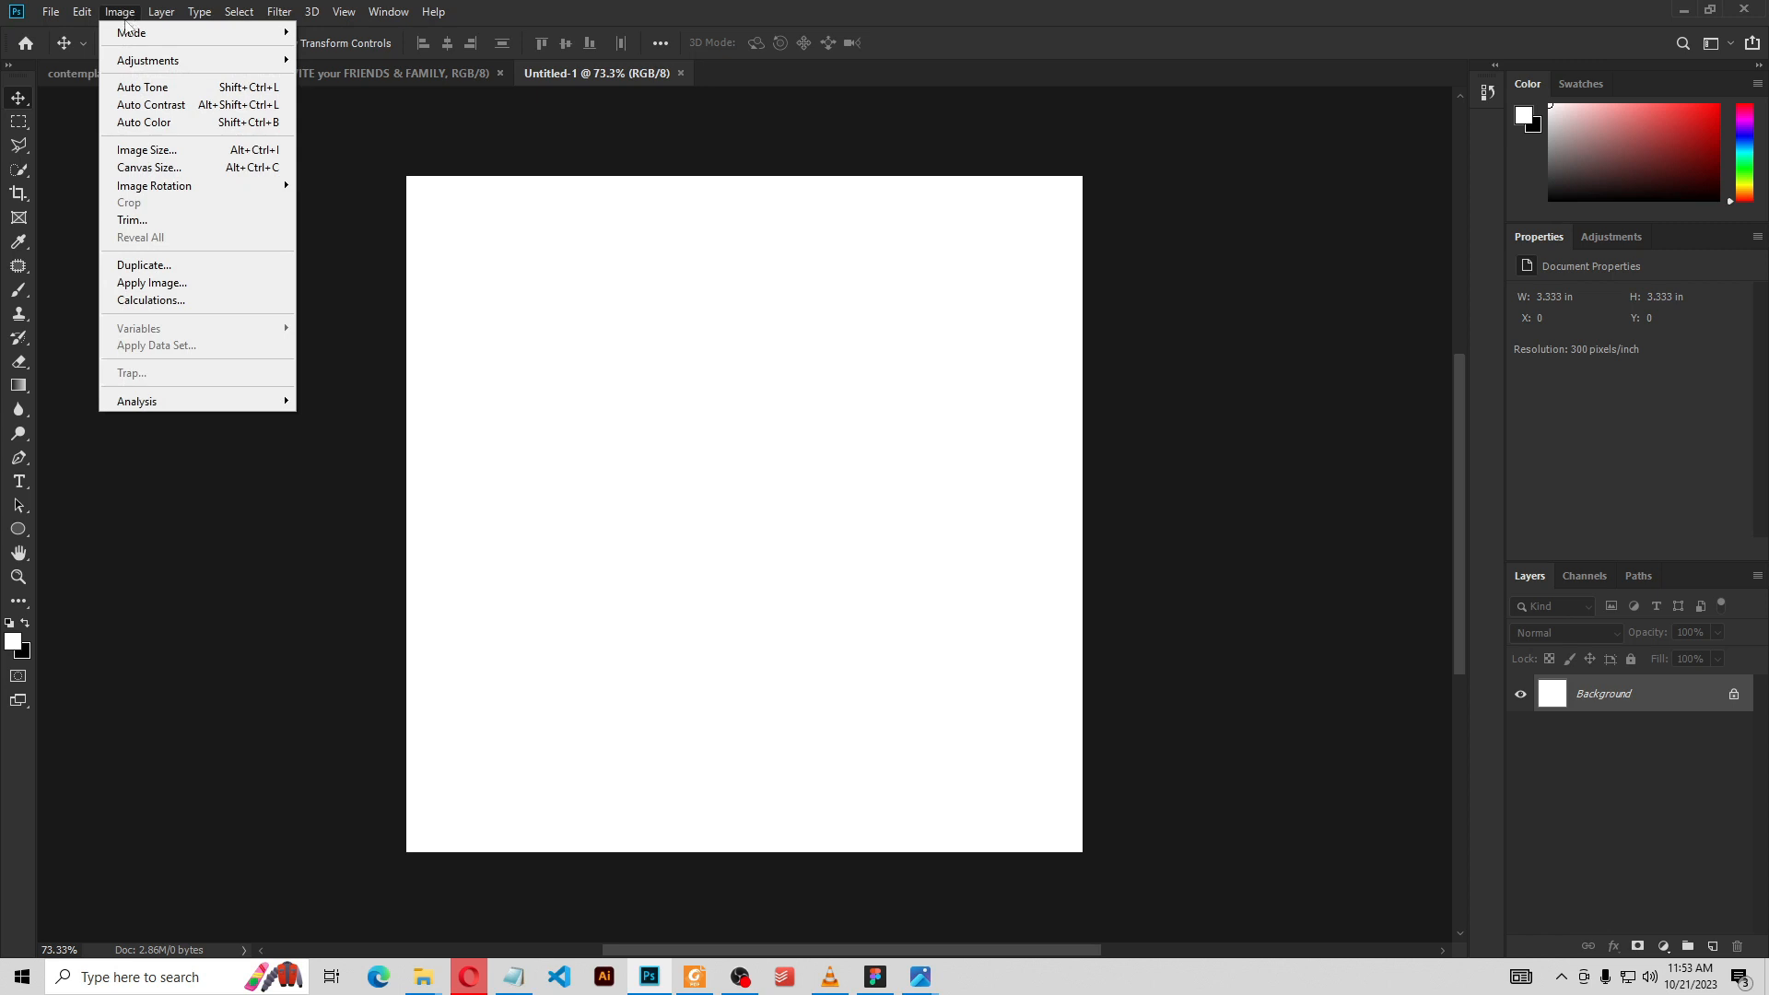
pyautogui.click(304, 144)
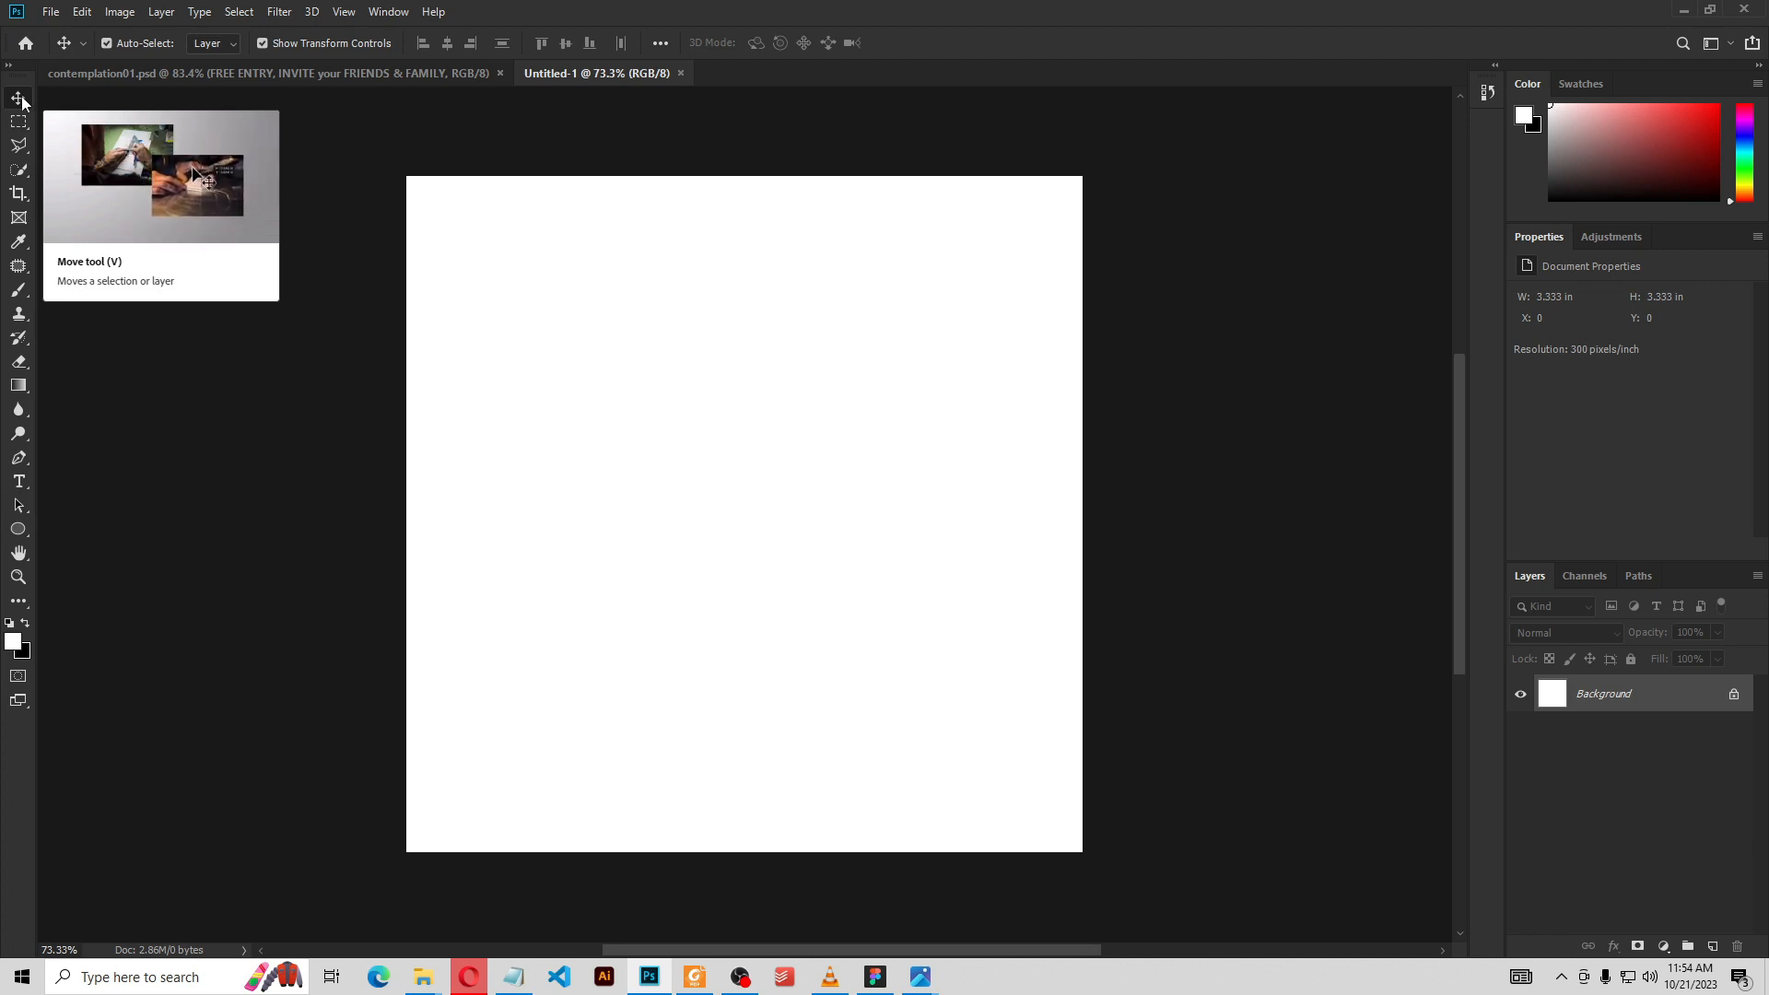
pyautogui.click(19, 532)
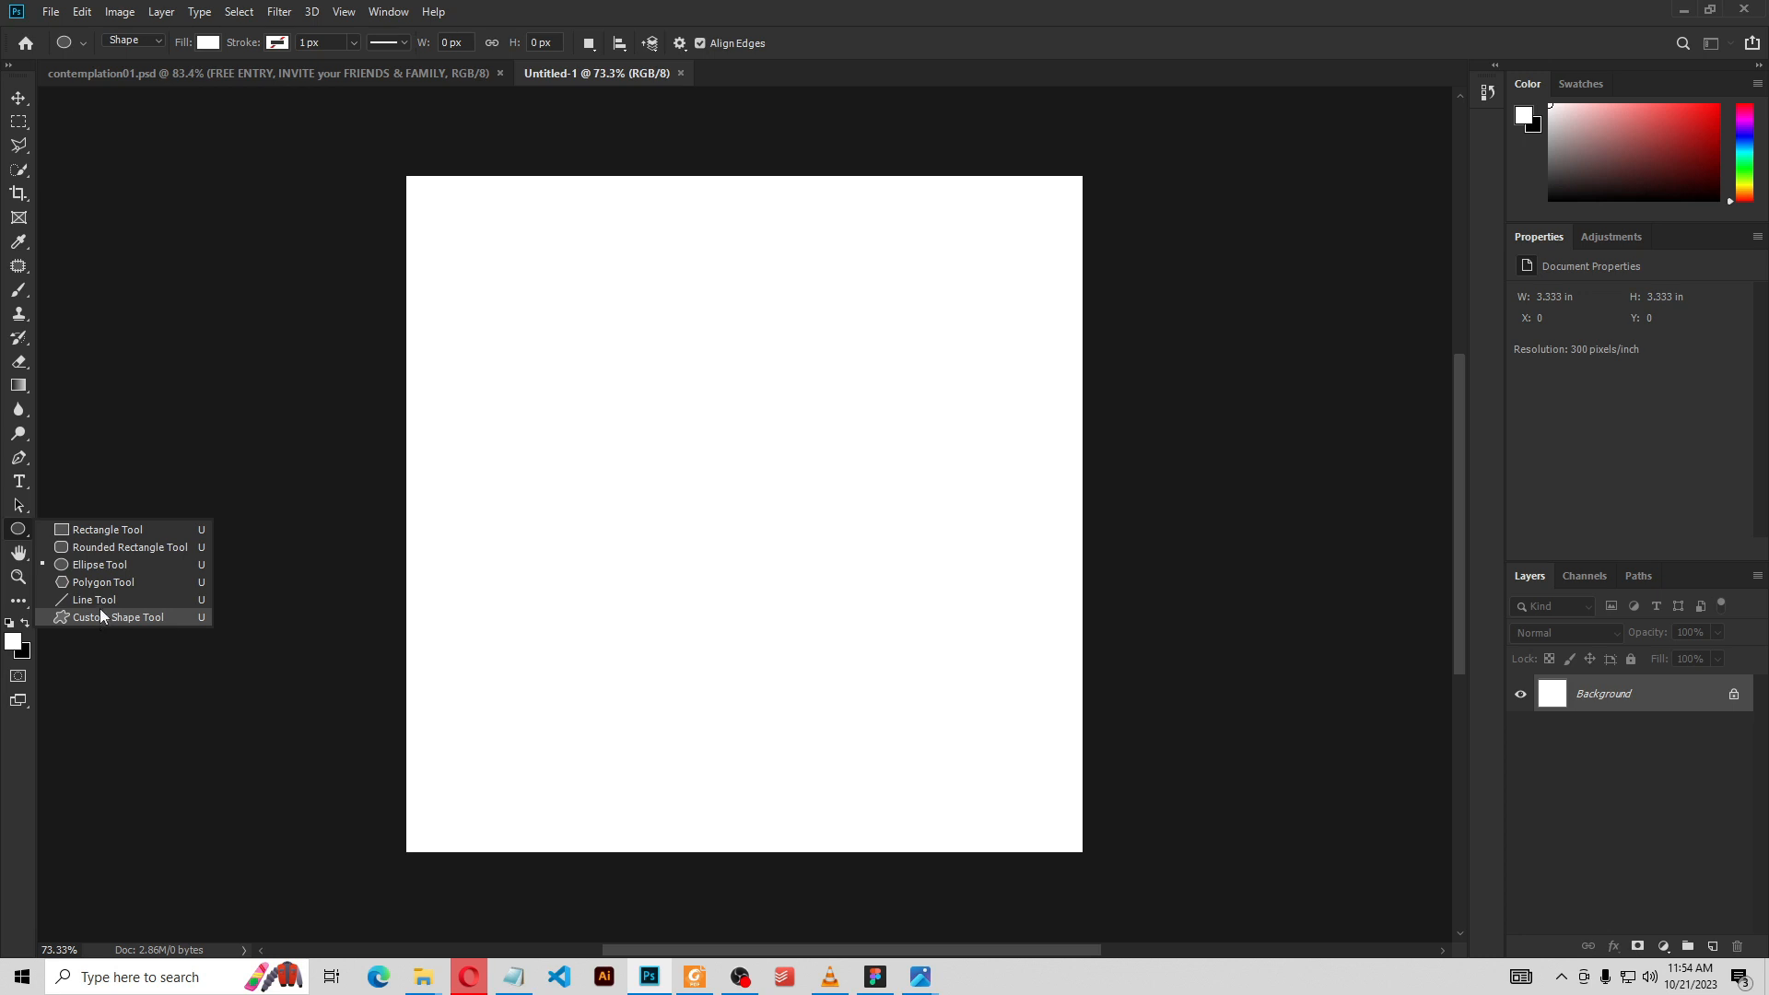
pyautogui.click(20, 526)
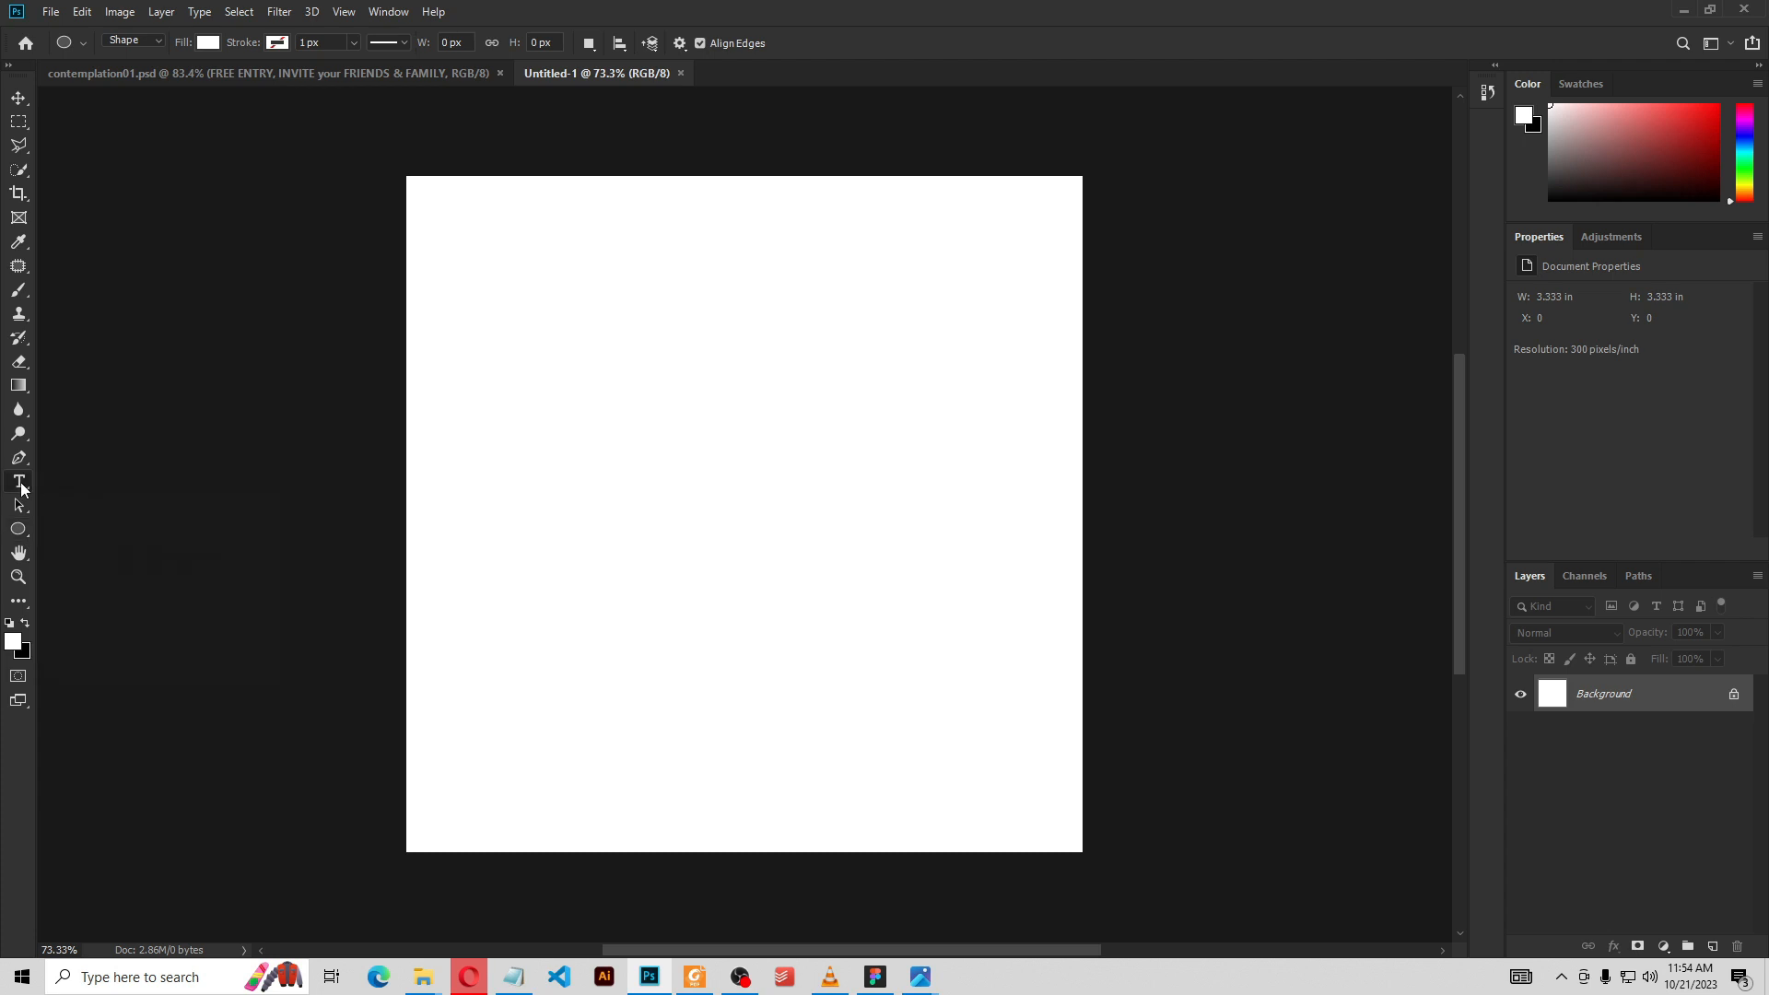
pyautogui.click(18, 485)
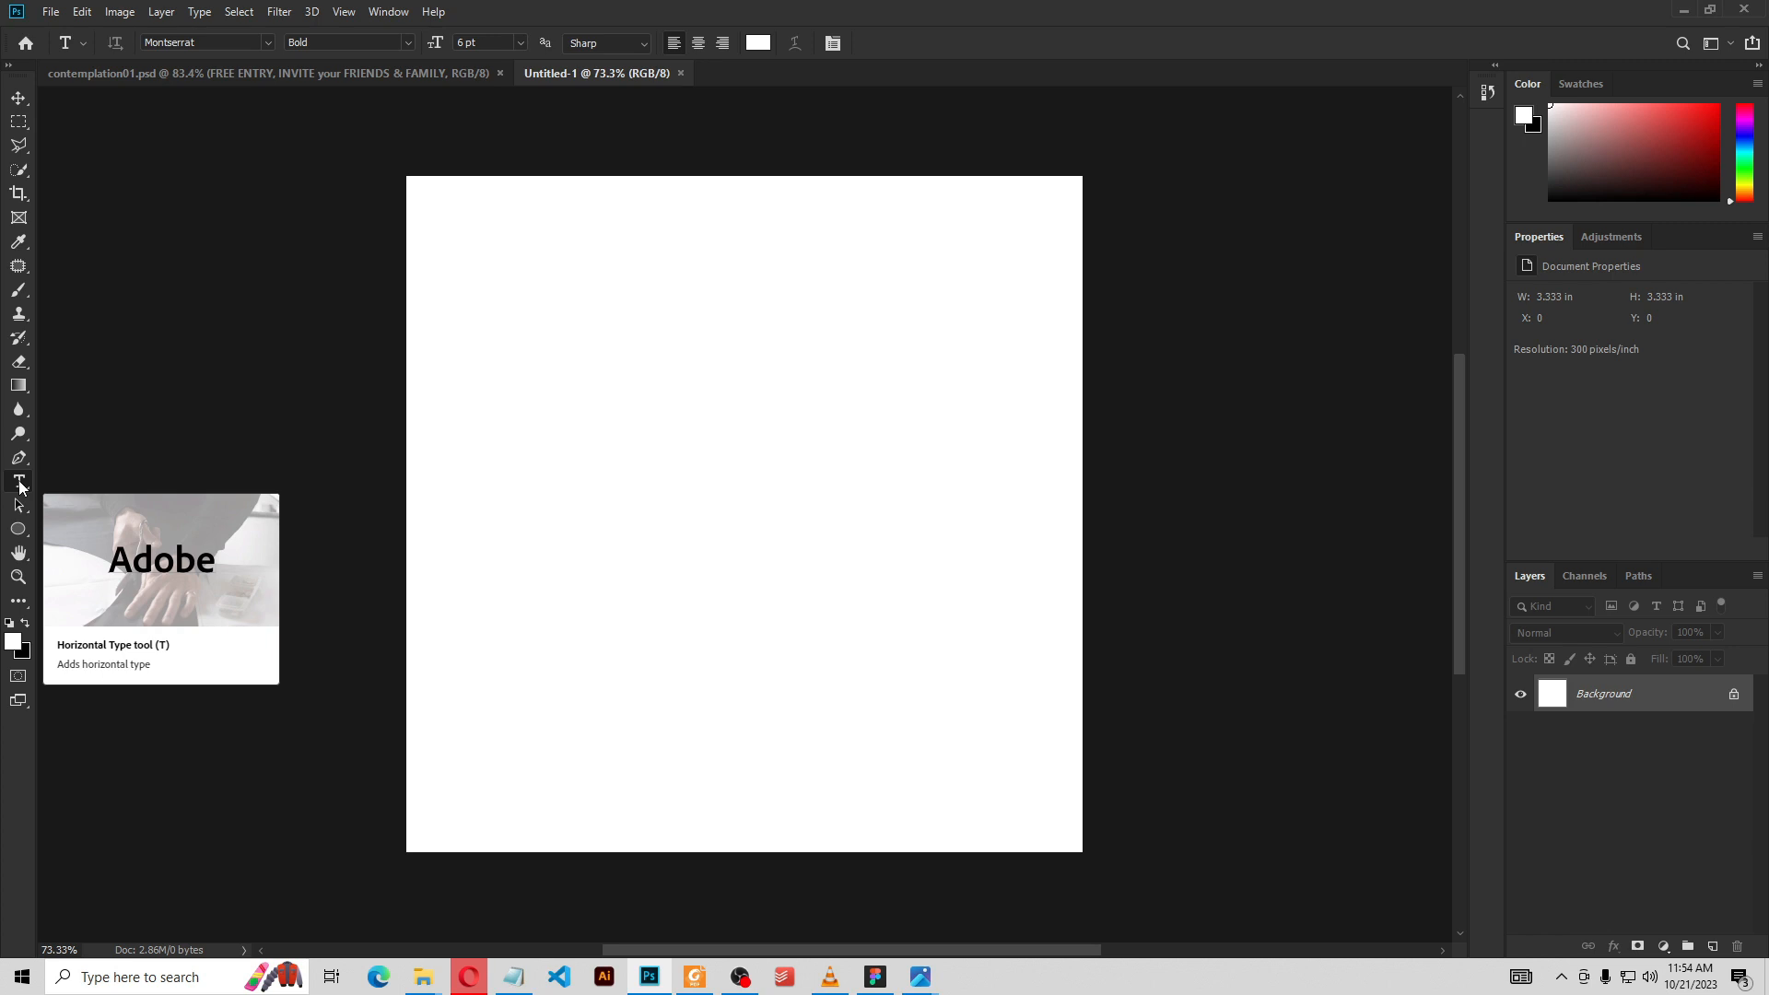
# Draw a black rectangle about 314 x 375 px and move it to about X 83 px, Y 87 px near the canvas's upper-left corner
pyautogui.click(18, 530)
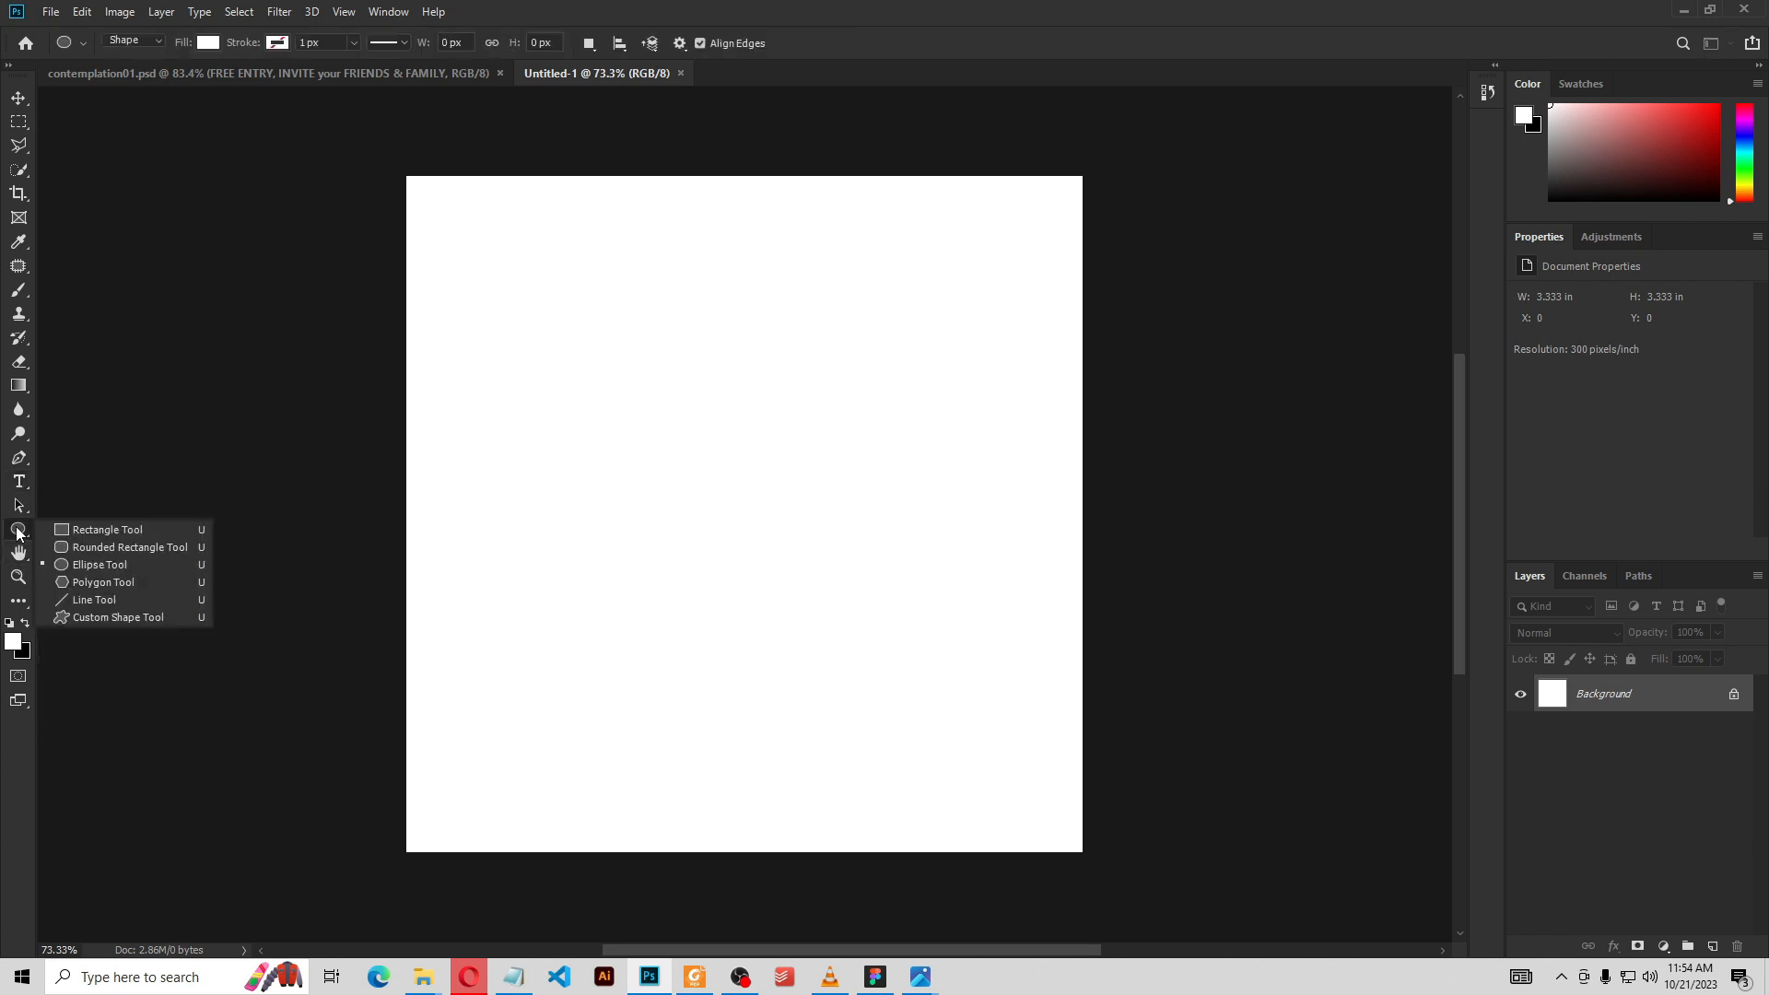
pyautogui.click(86, 530)
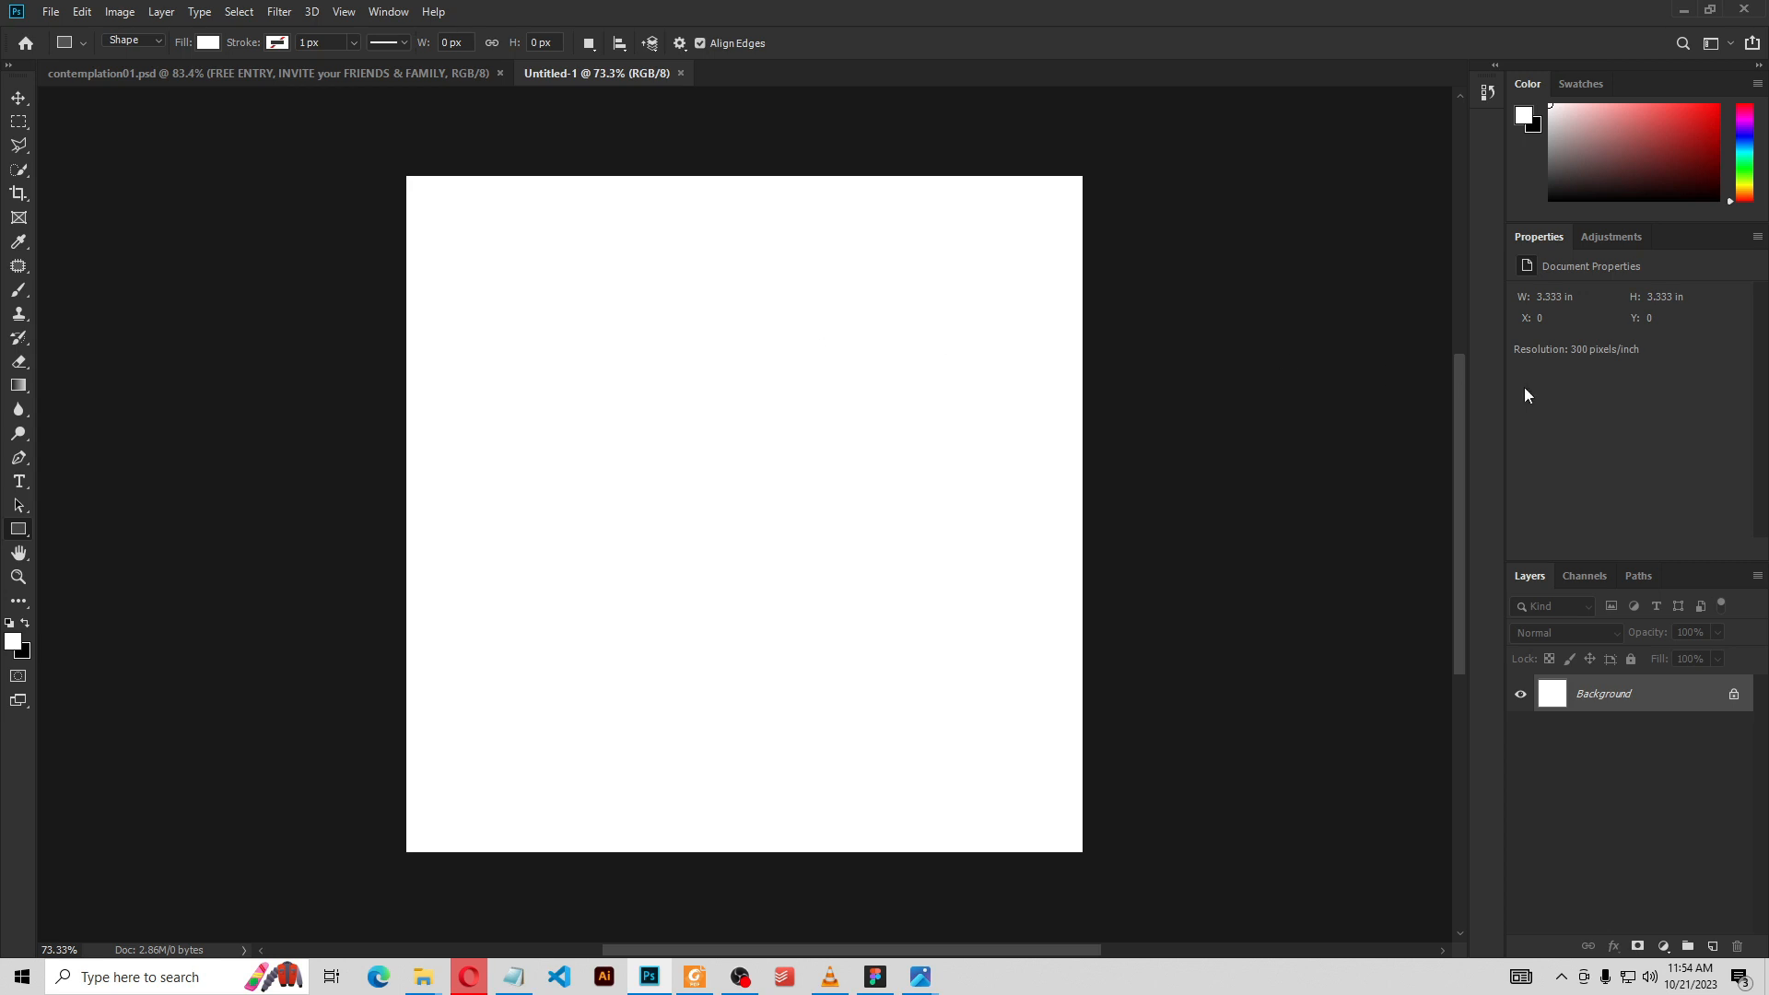
pyautogui.click(25, 623)
pyautogui.moveTo(530, 301); pyautogui.dragTo(743, 555)
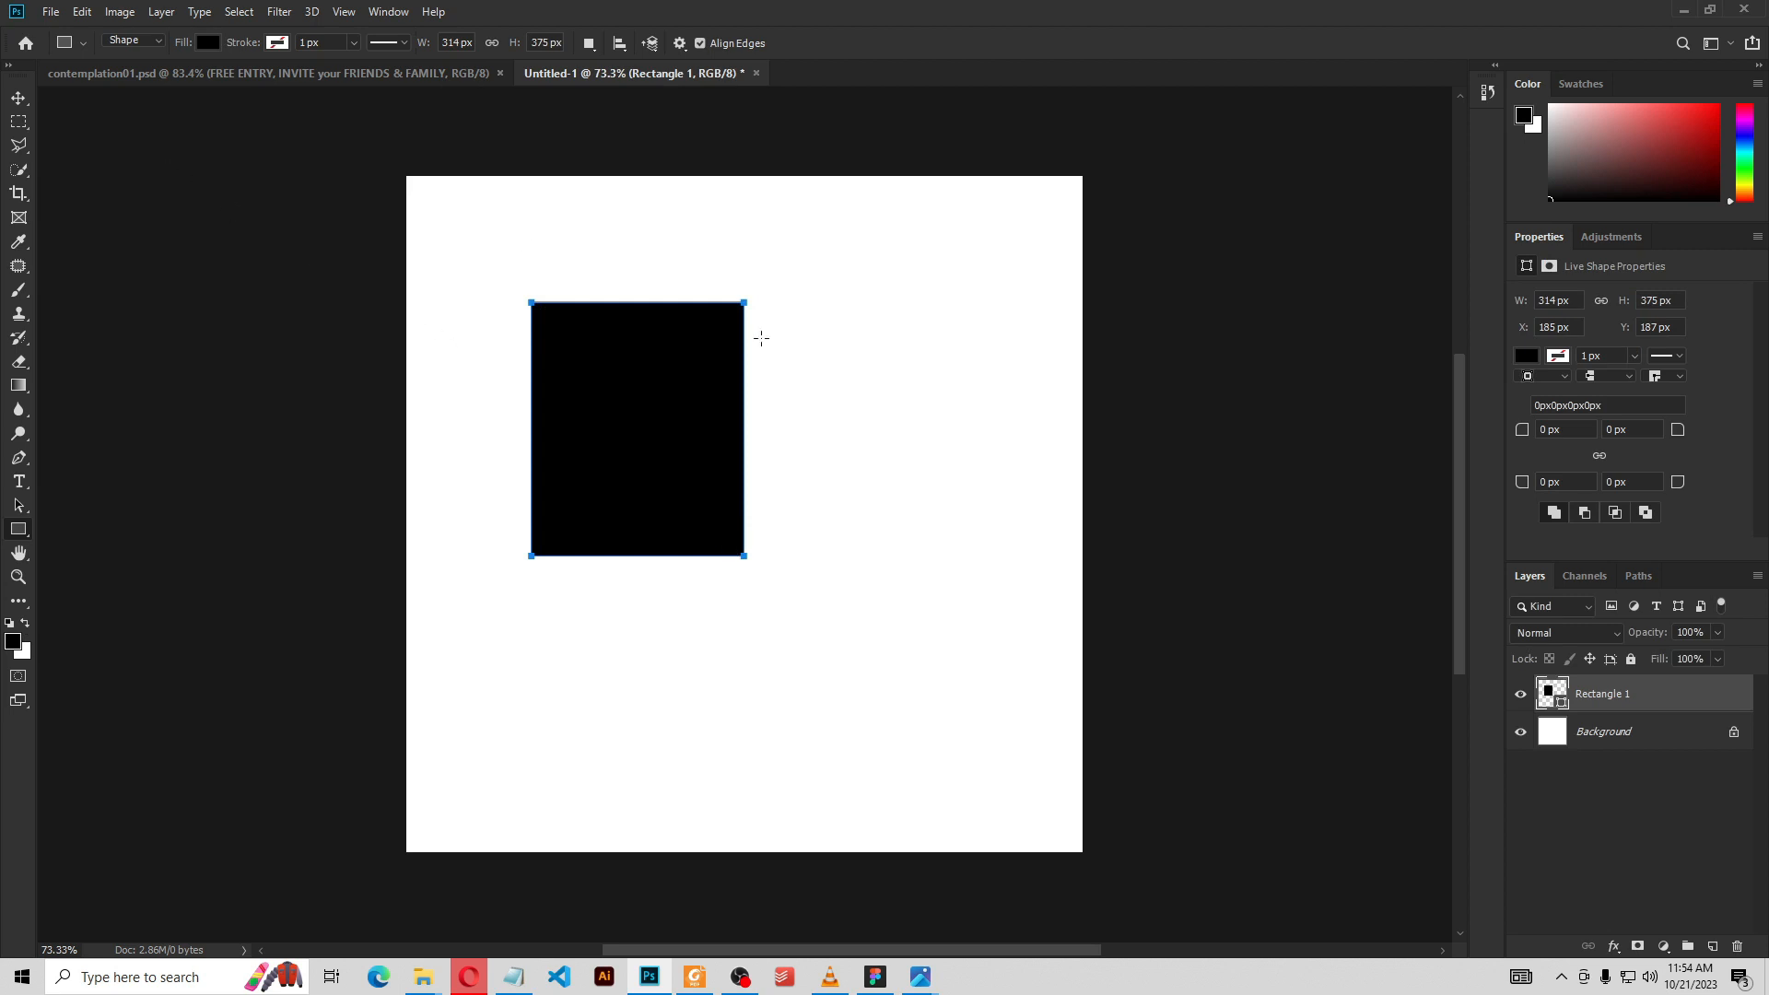
pyautogui.click(19, 97)
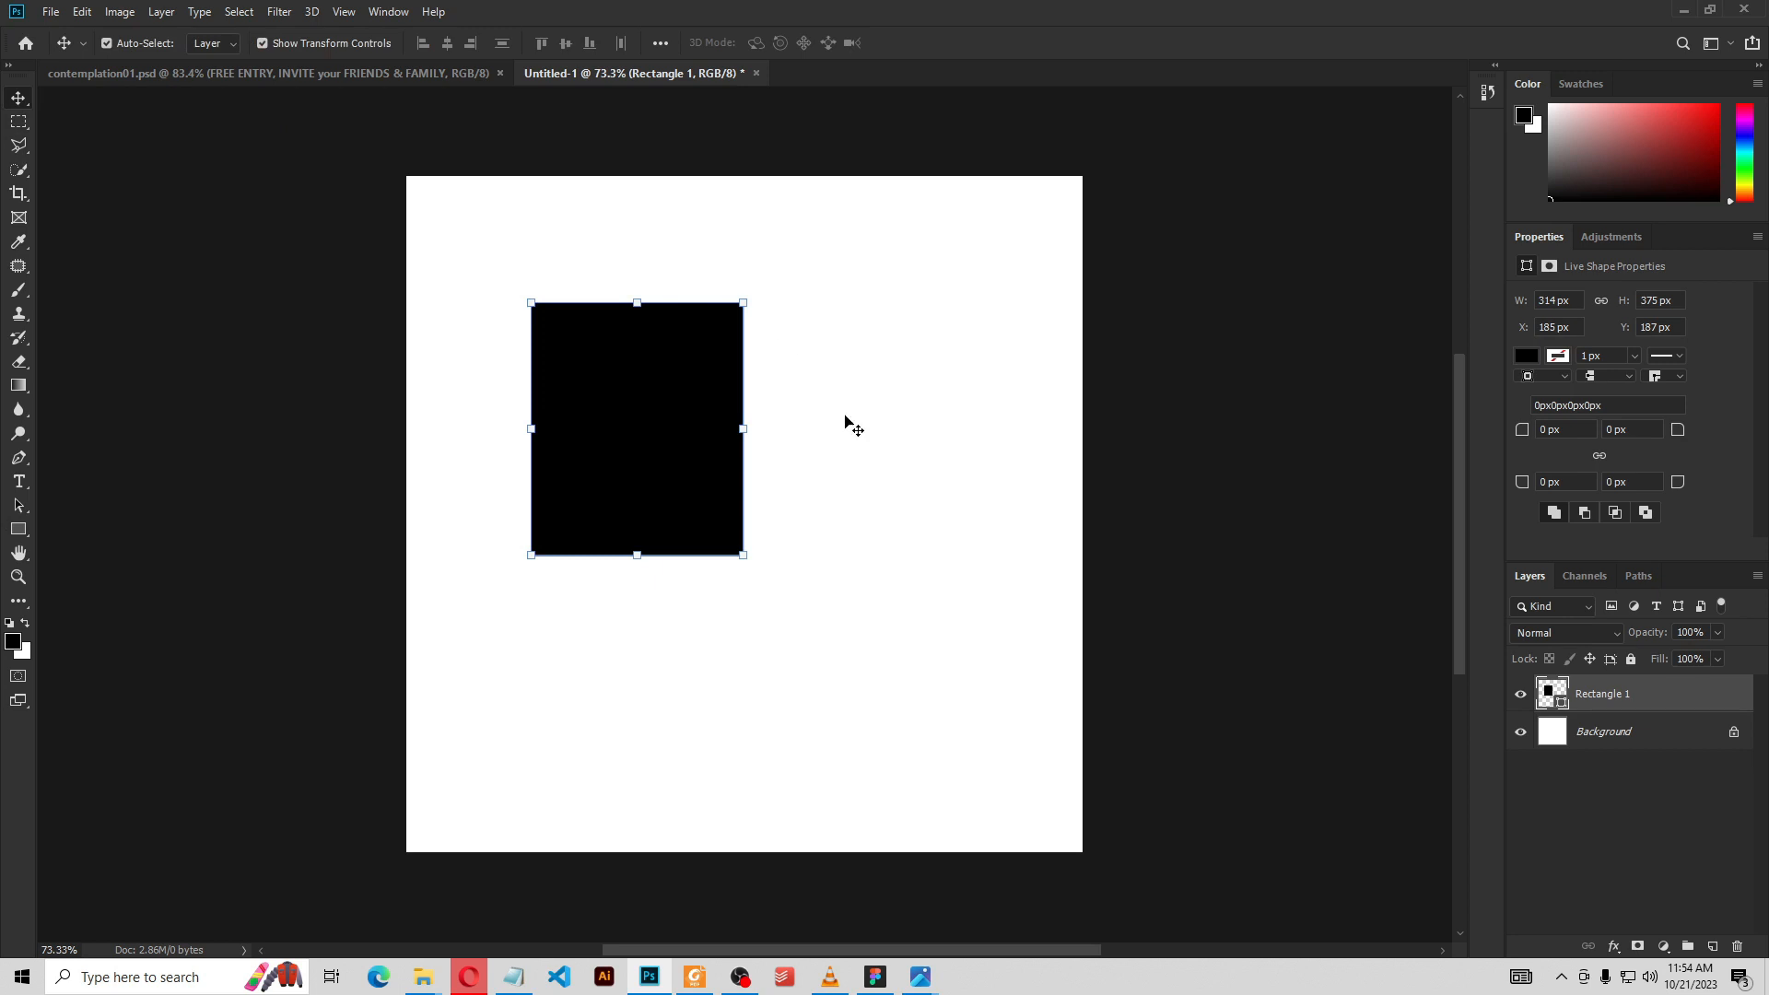
pyautogui.moveTo(620, 411); pyautogui.dragTo(547, 333)
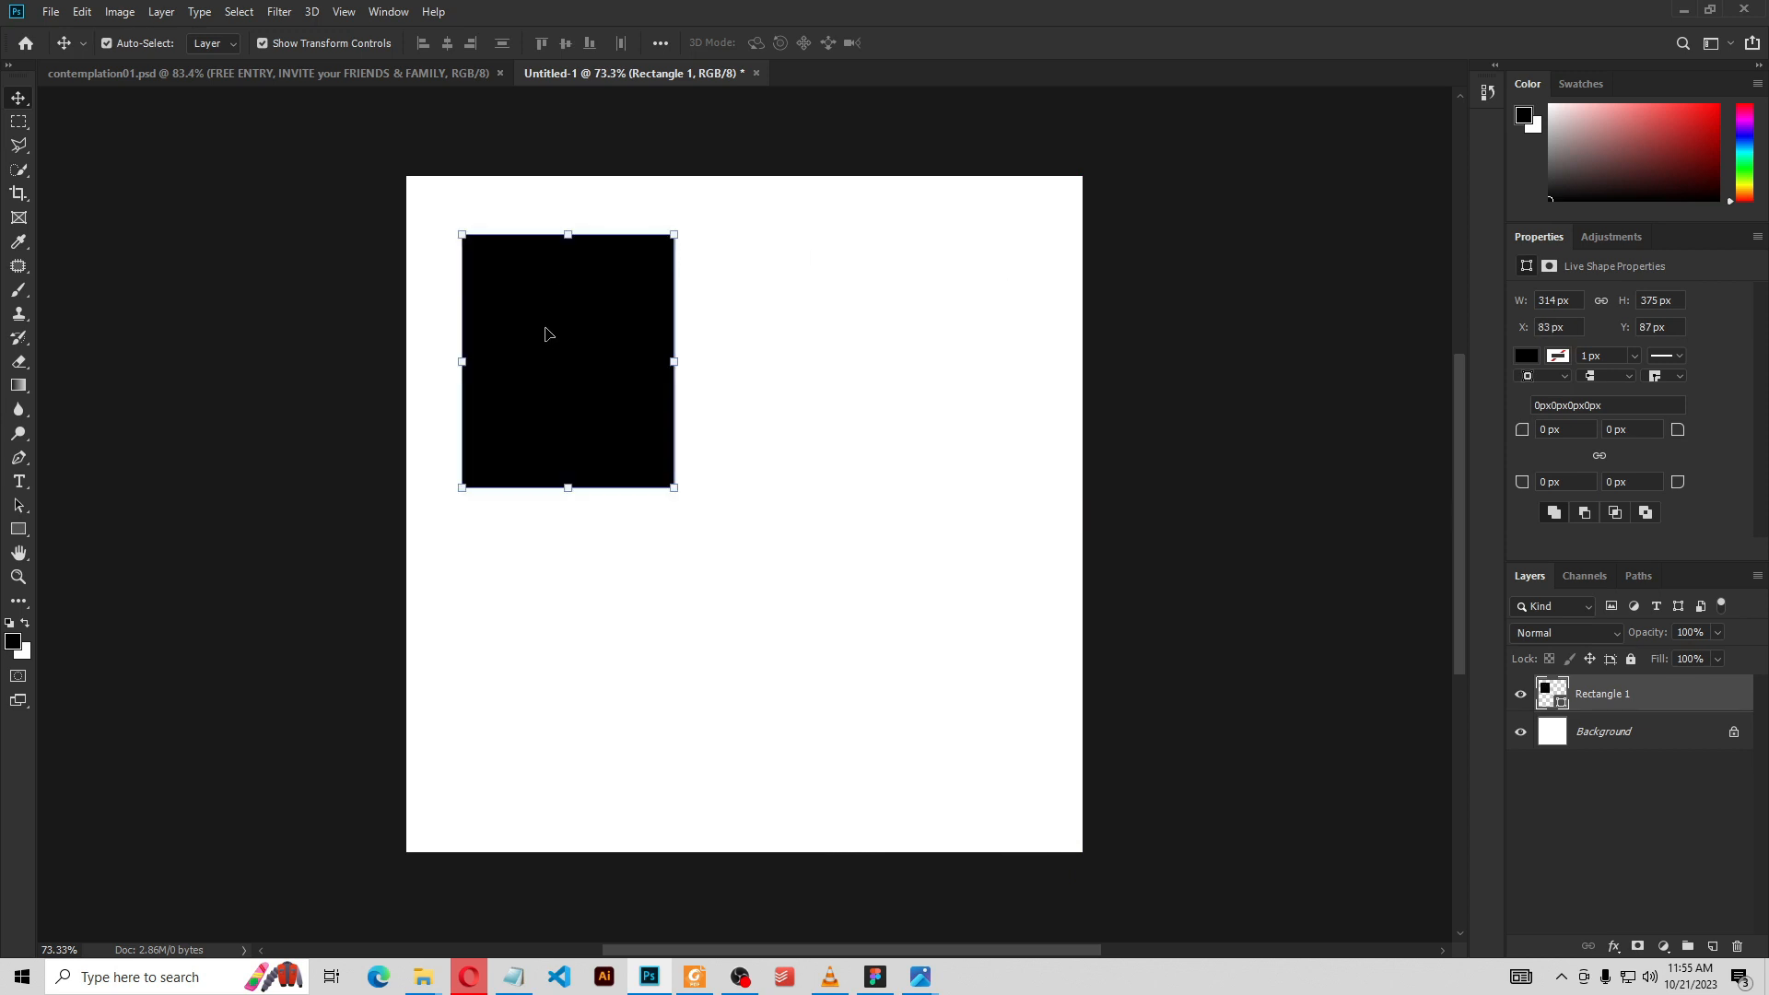
# Add the horizontal text "THIS IS A TYPE" in black on the white area below the rectangle
pyautogui.click(19, 483)
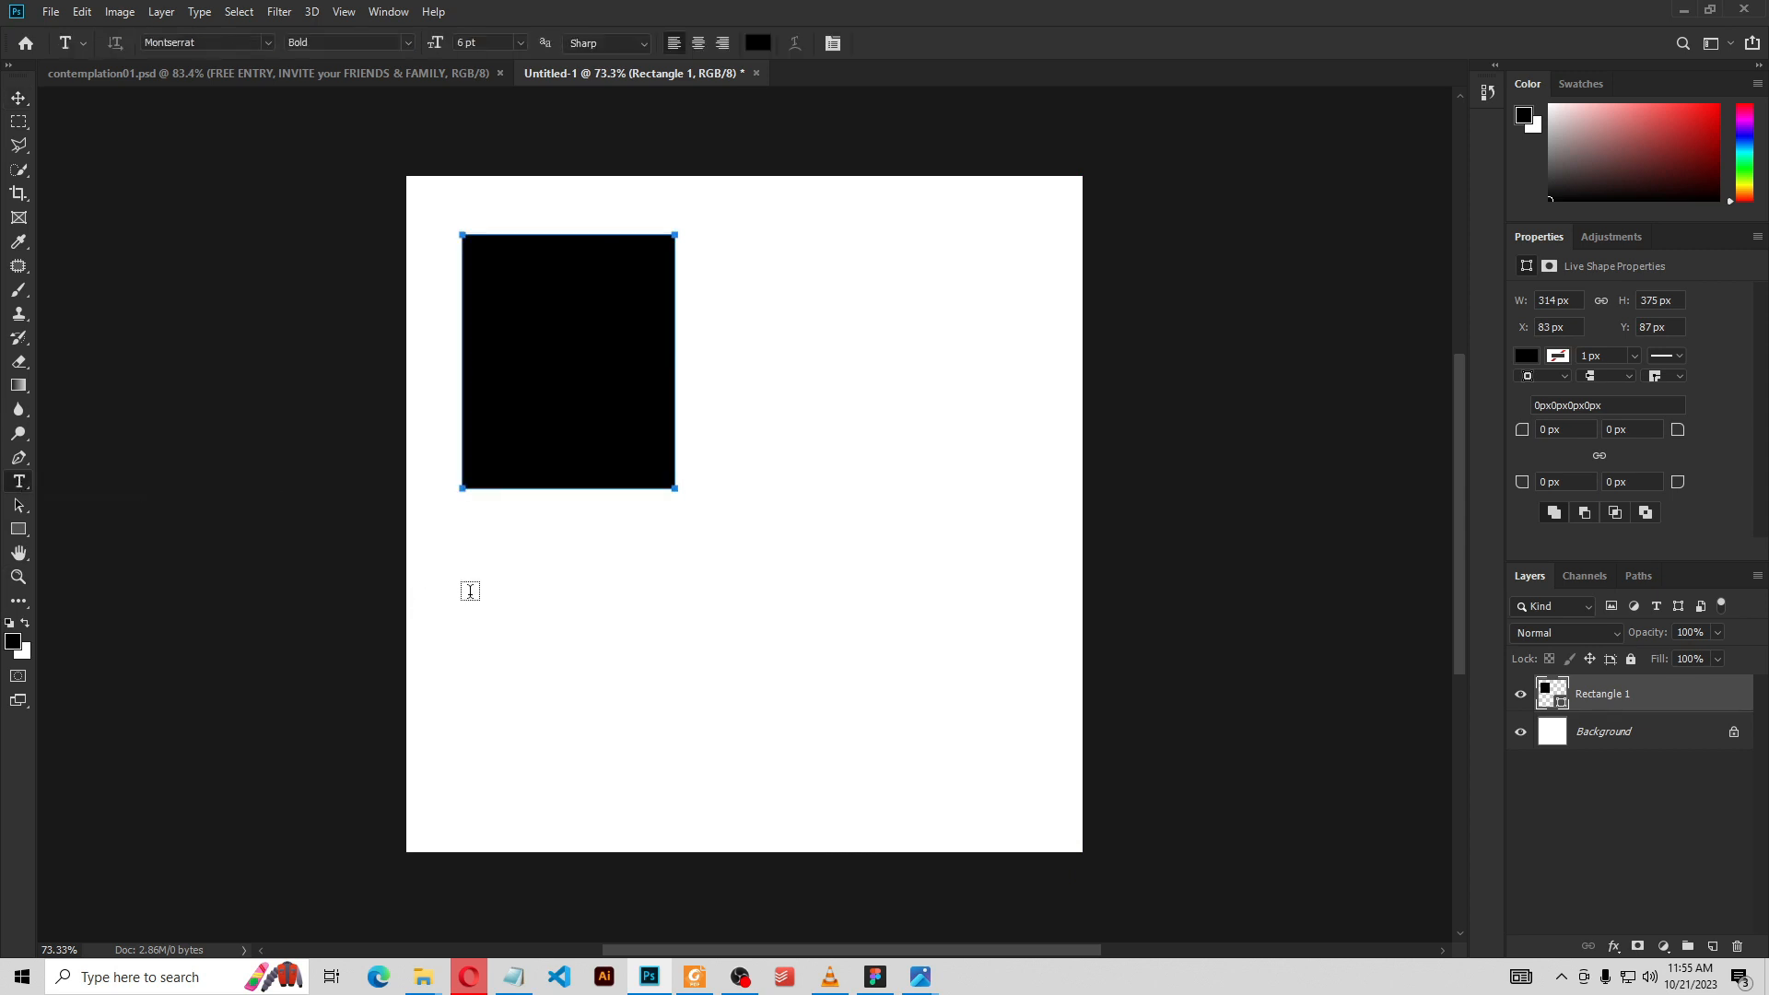
pyautogui.click(470, 590)
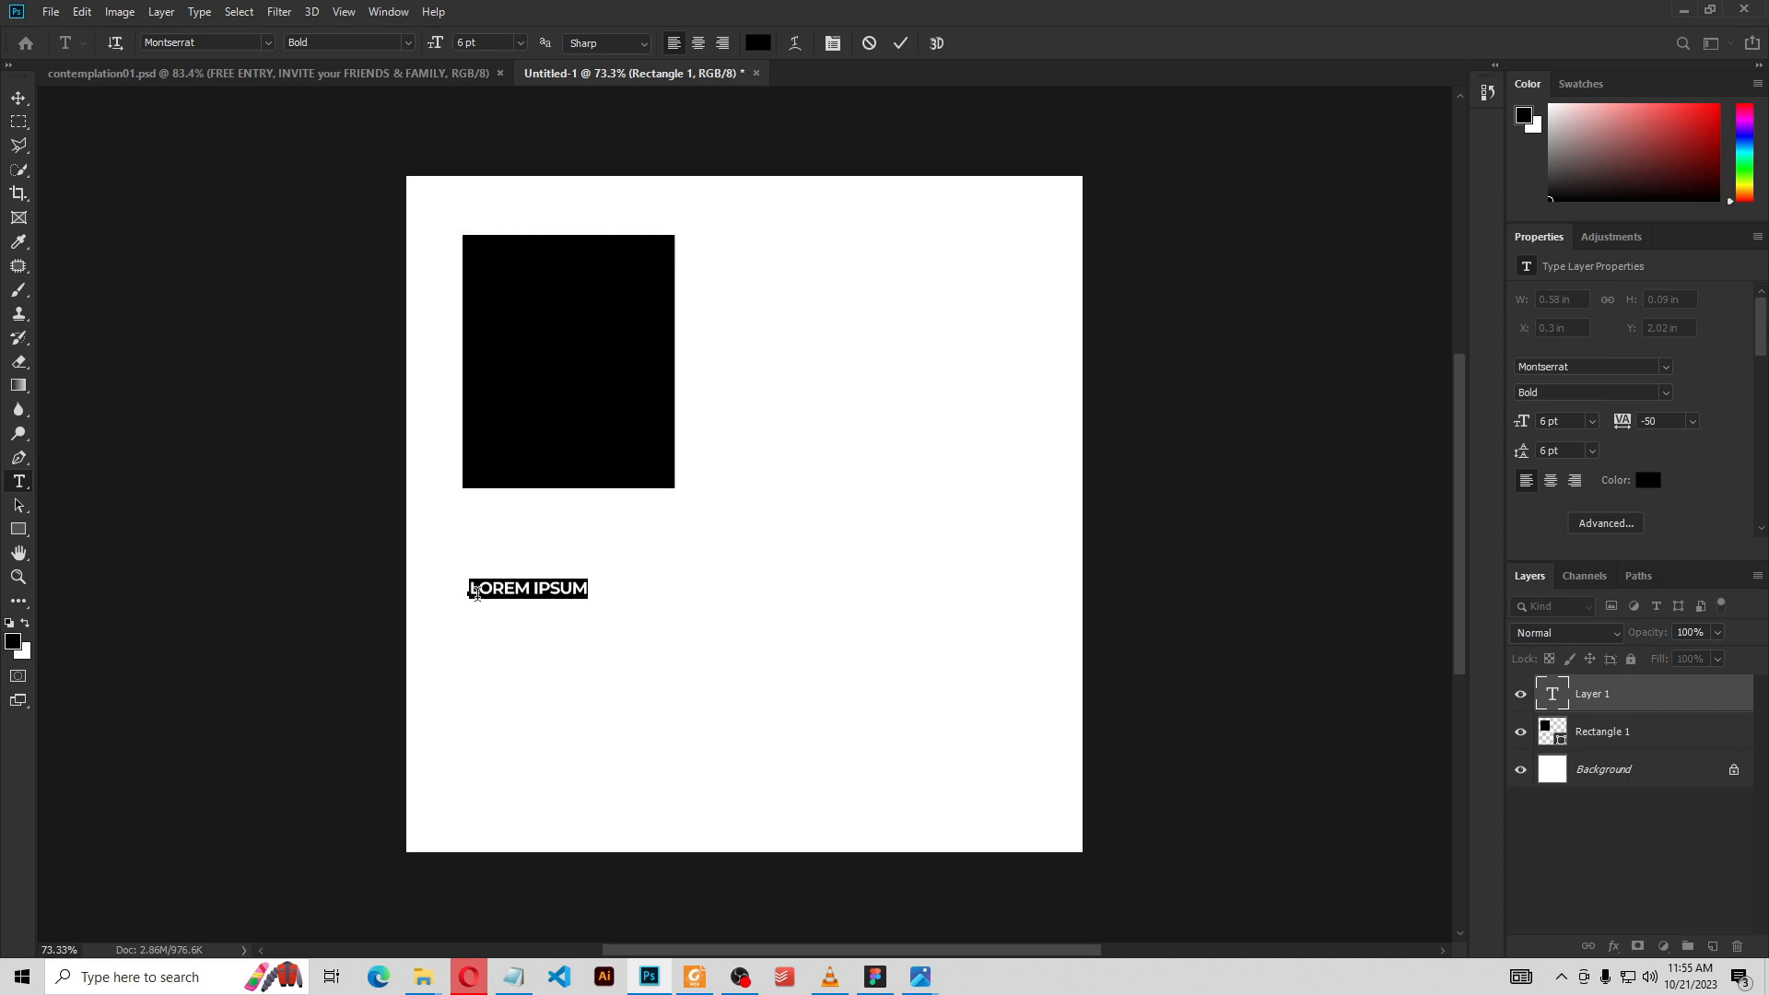
pyautogui.click(477, 593)
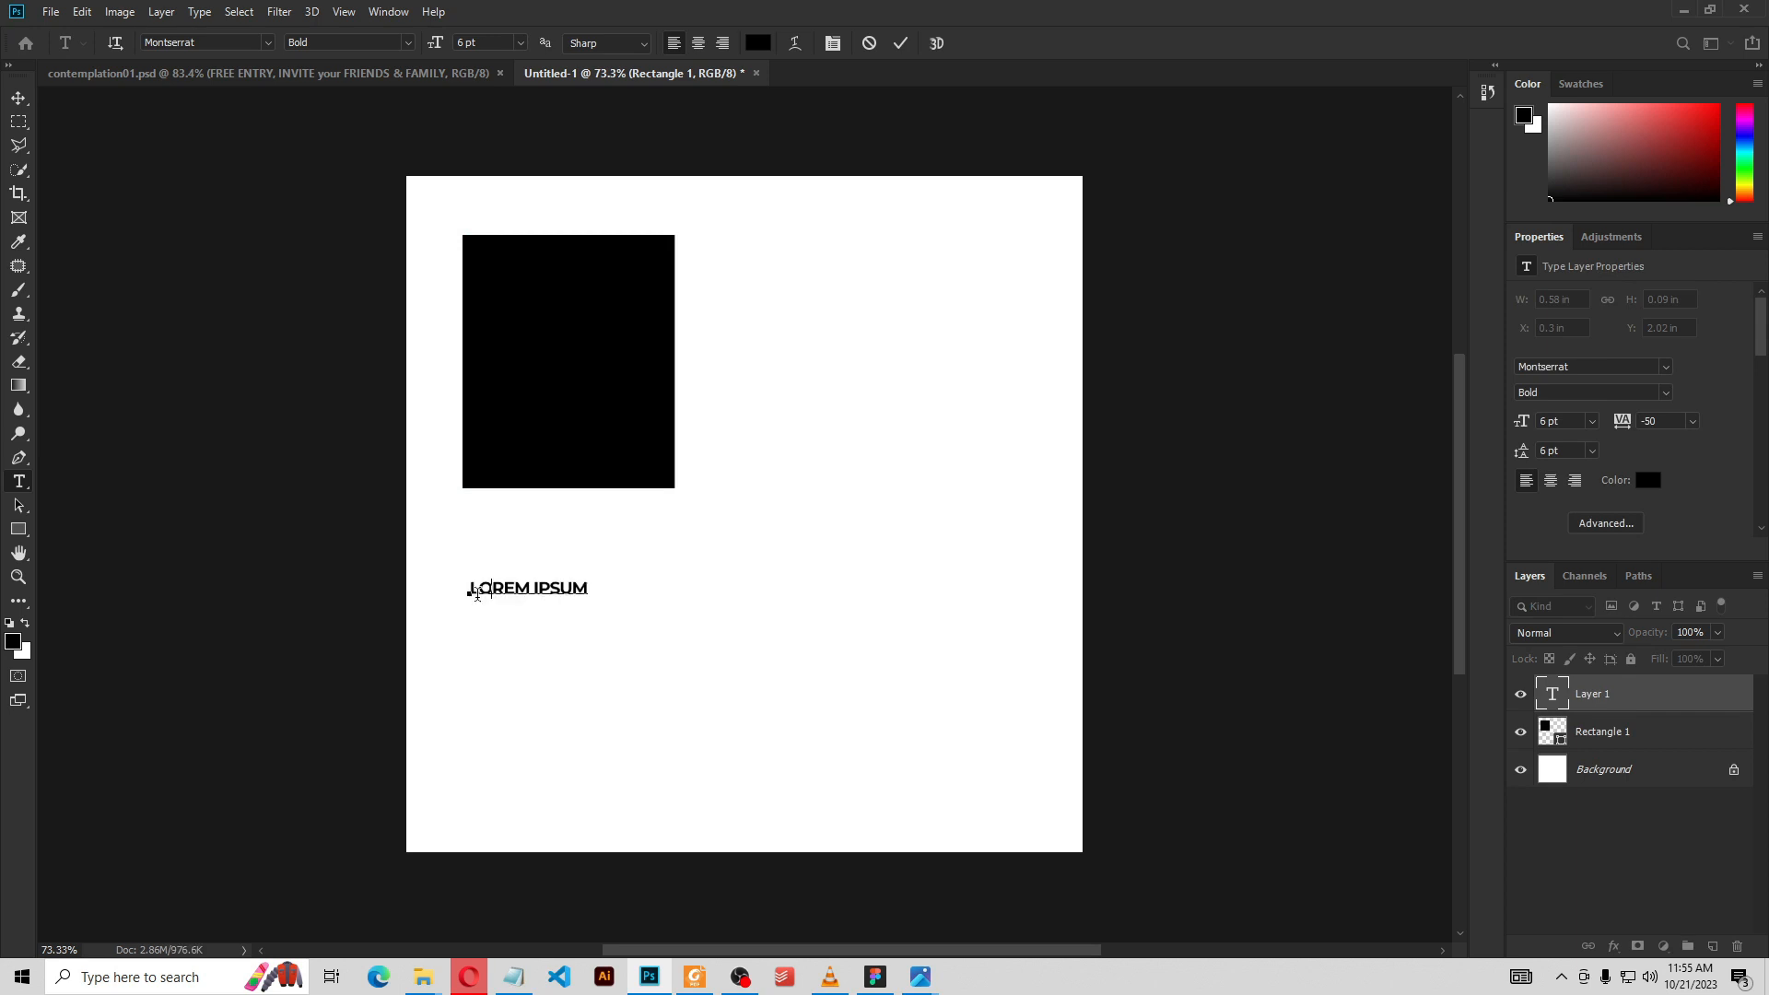
pyautogui.write('THIS IS A TYPE')
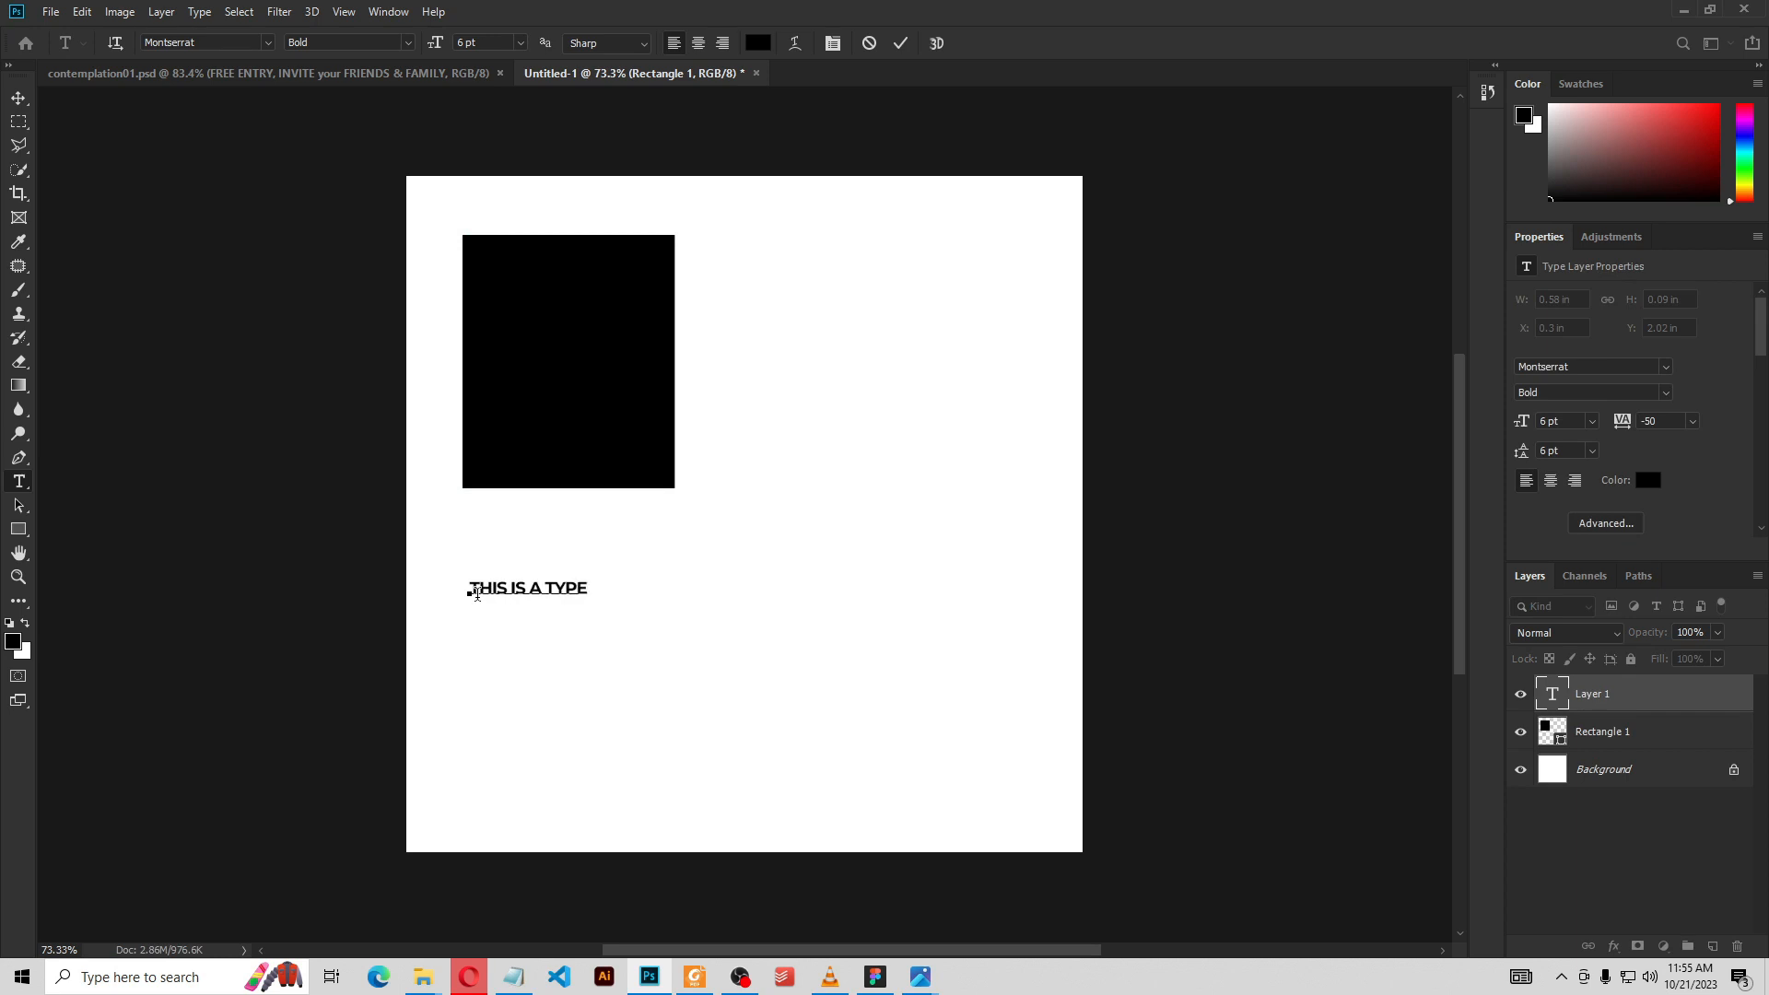
pyautogui.click(901, 46)
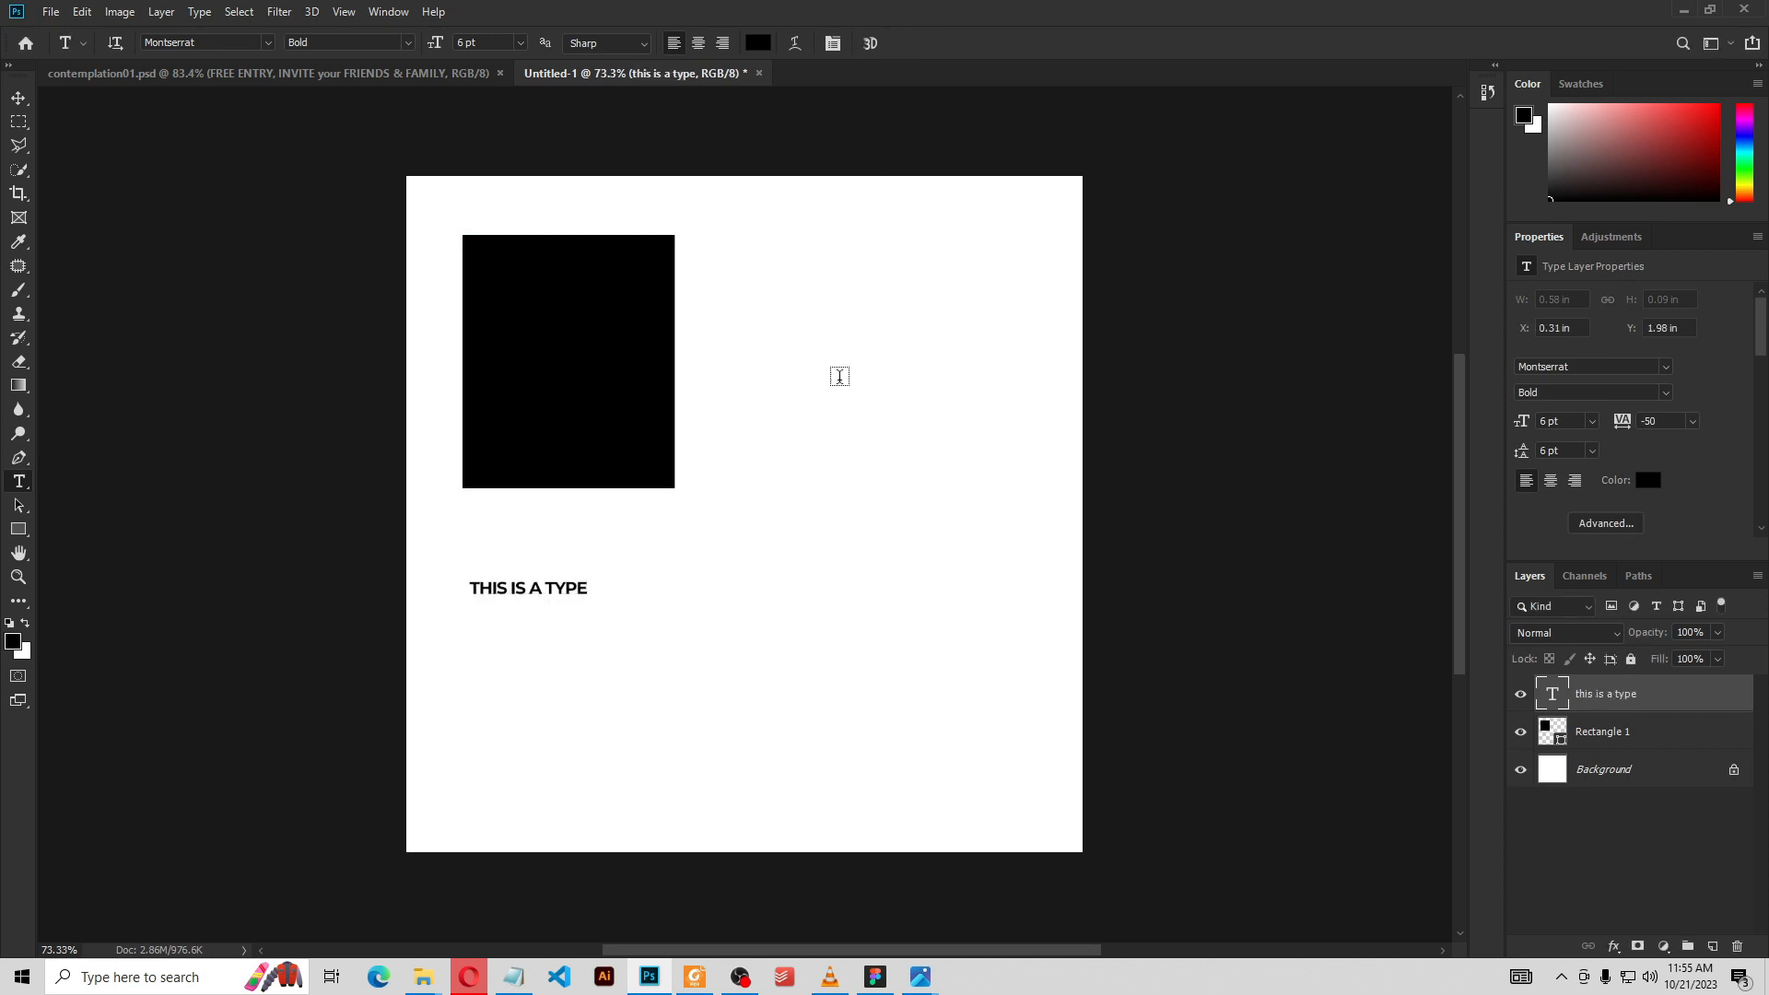
# Turn off Show Transform Controls for the Move tool and delete the black rectangle
pyautogui.click(20, 97)
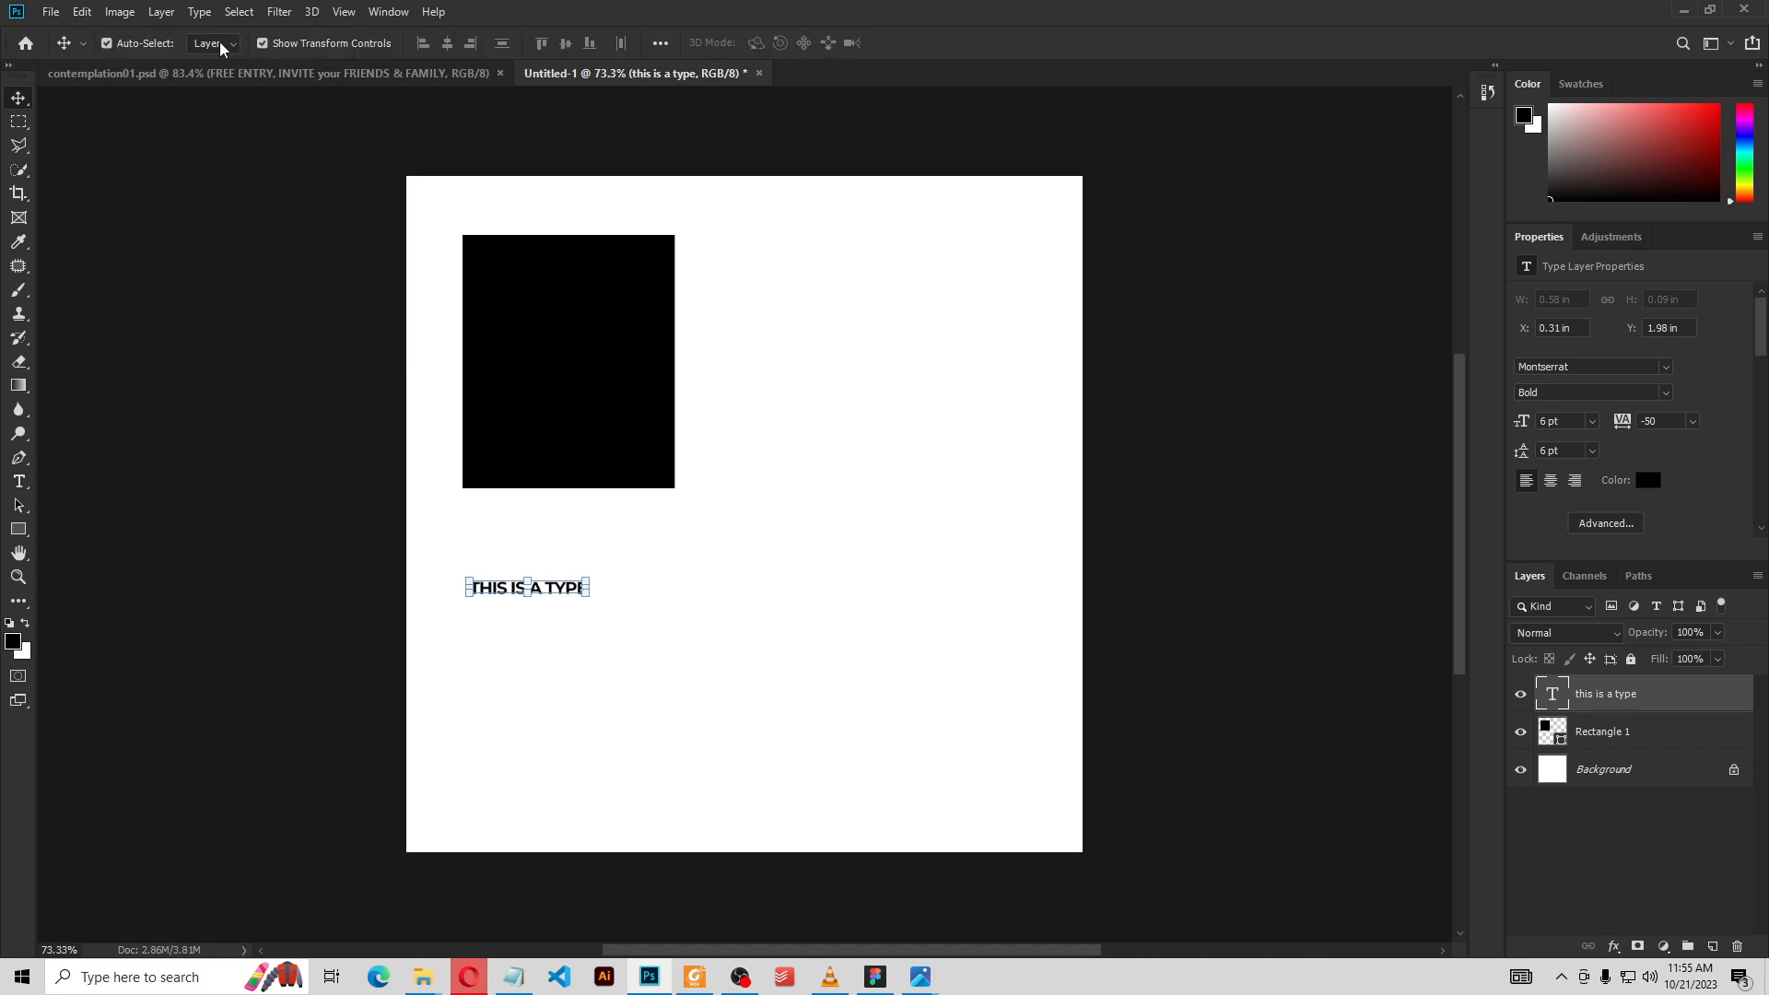
pyautogui.click(300, 48)
pyautogui.click(600, 396)
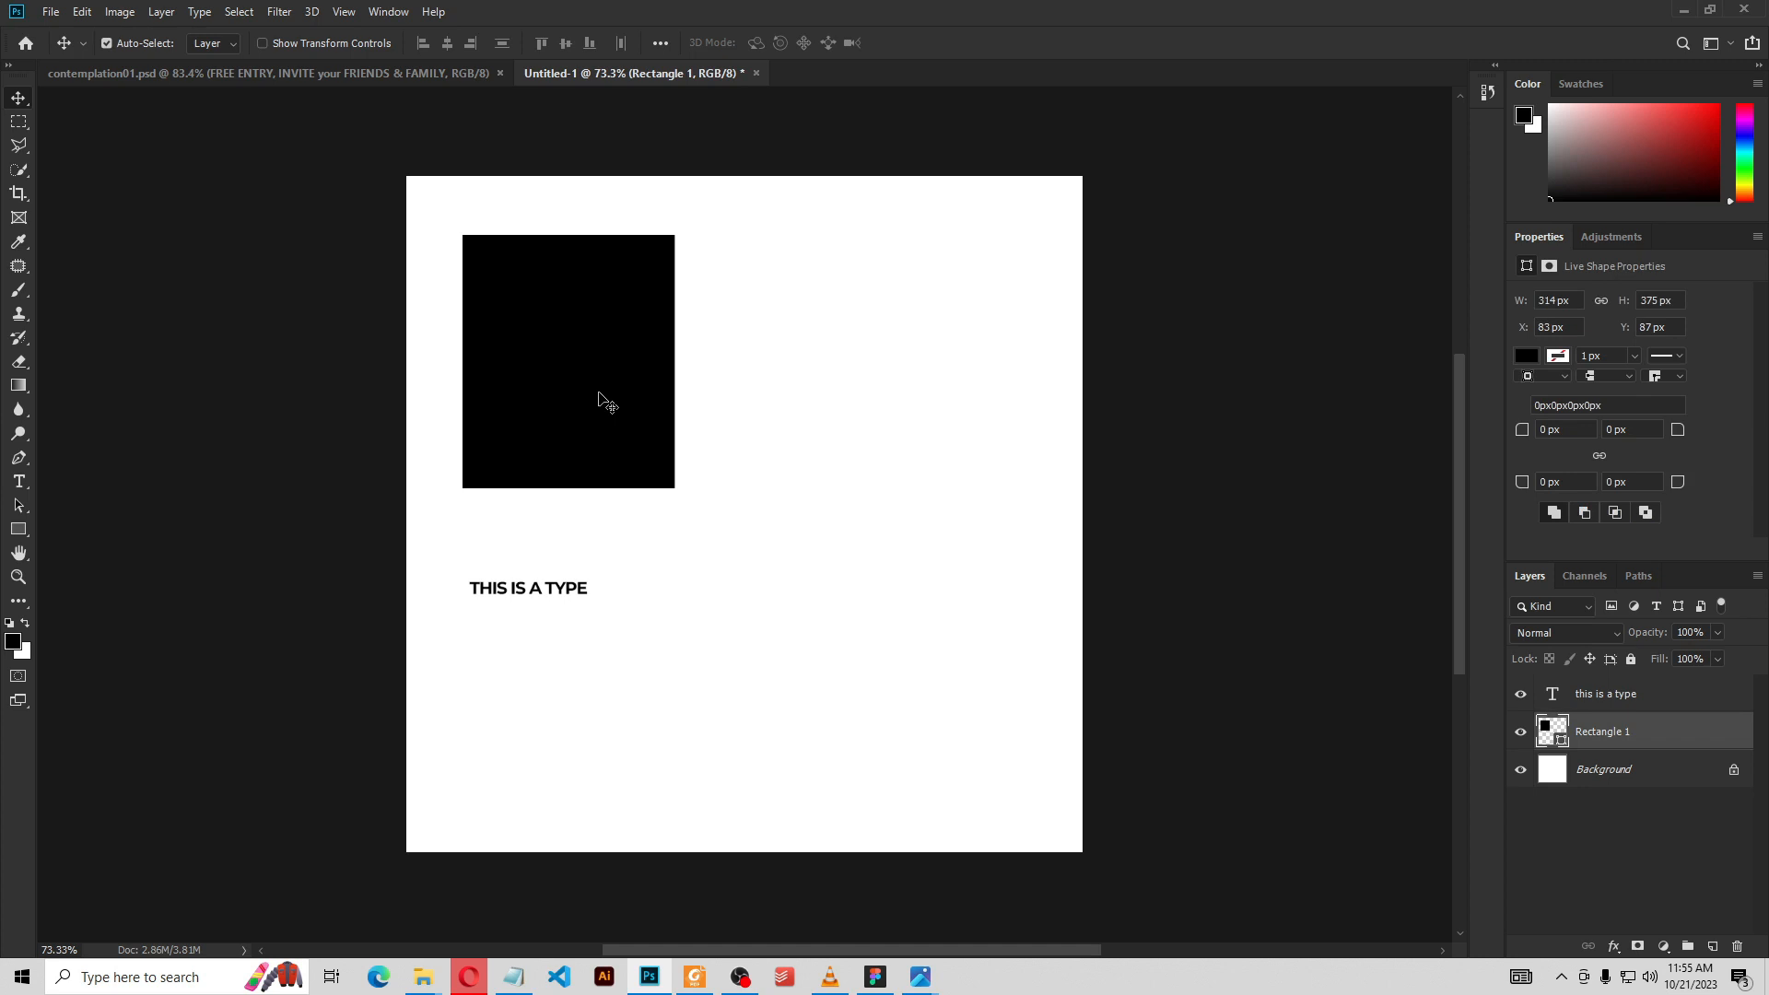
pyautogui.press('Delete')
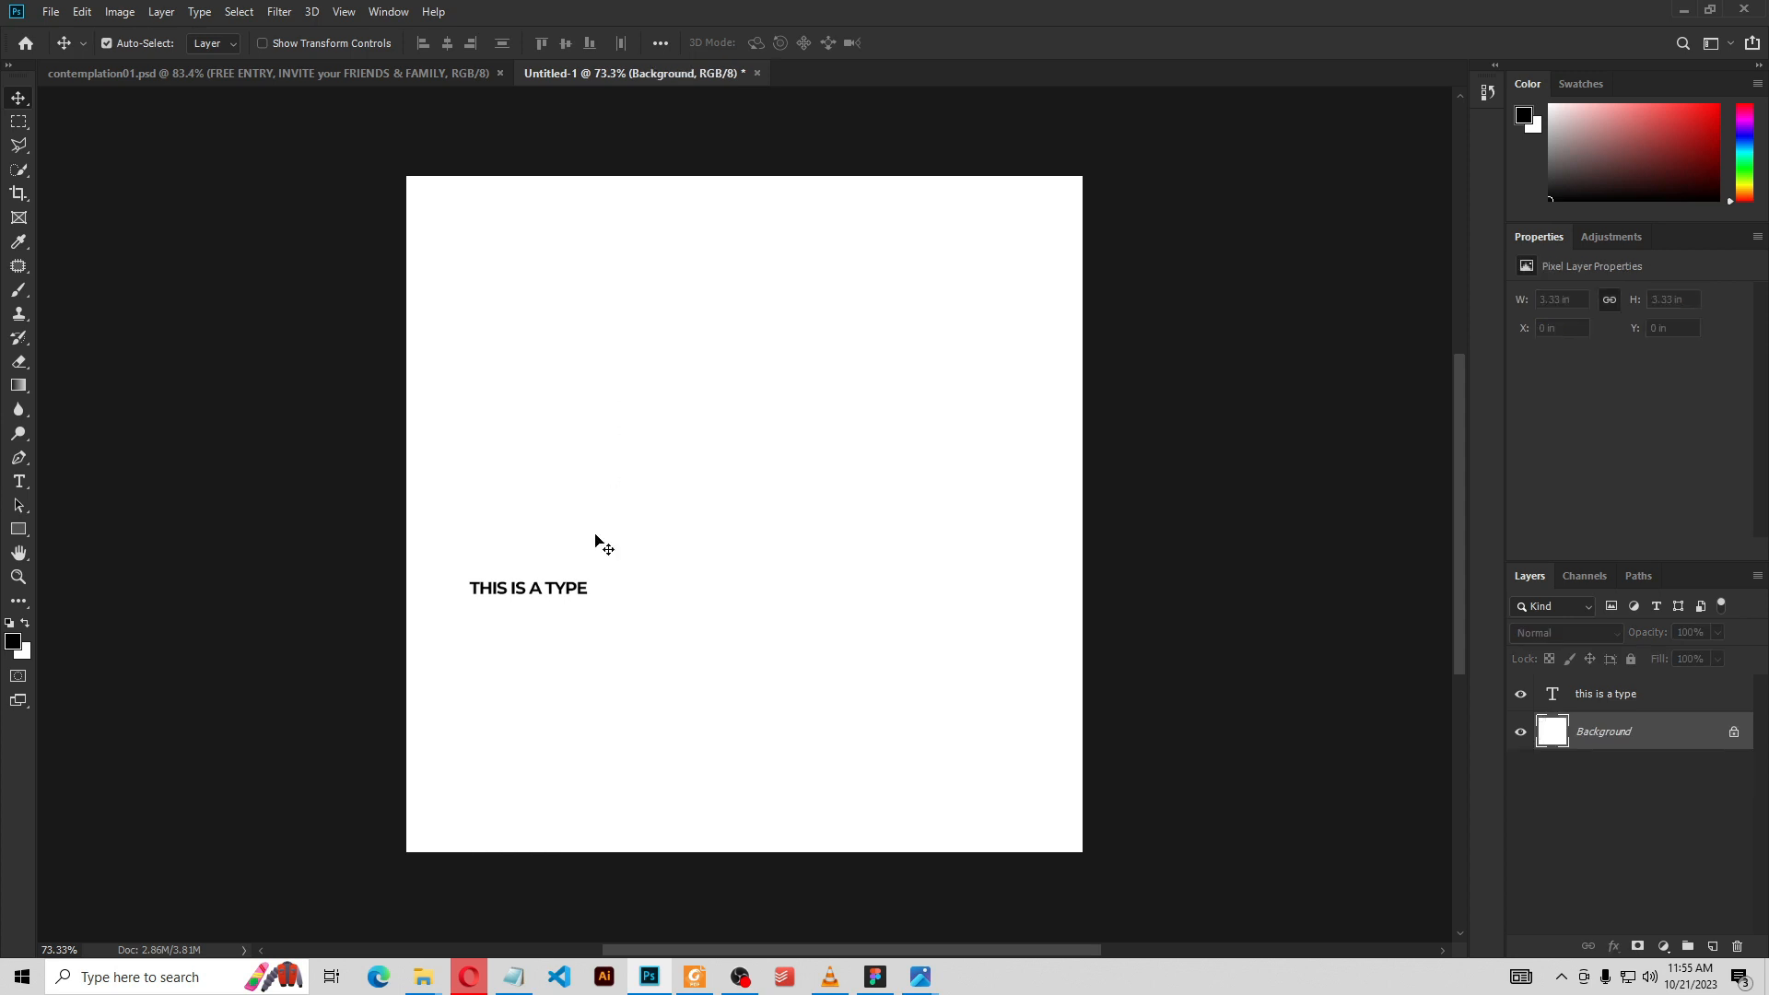
# Select the "THIS IS A TYPE" text on the canvas and delete it
pyautogui.moveTo(597, 562); pyautogui.dragTo(513, 575)
pyautogui.click(519, 590)
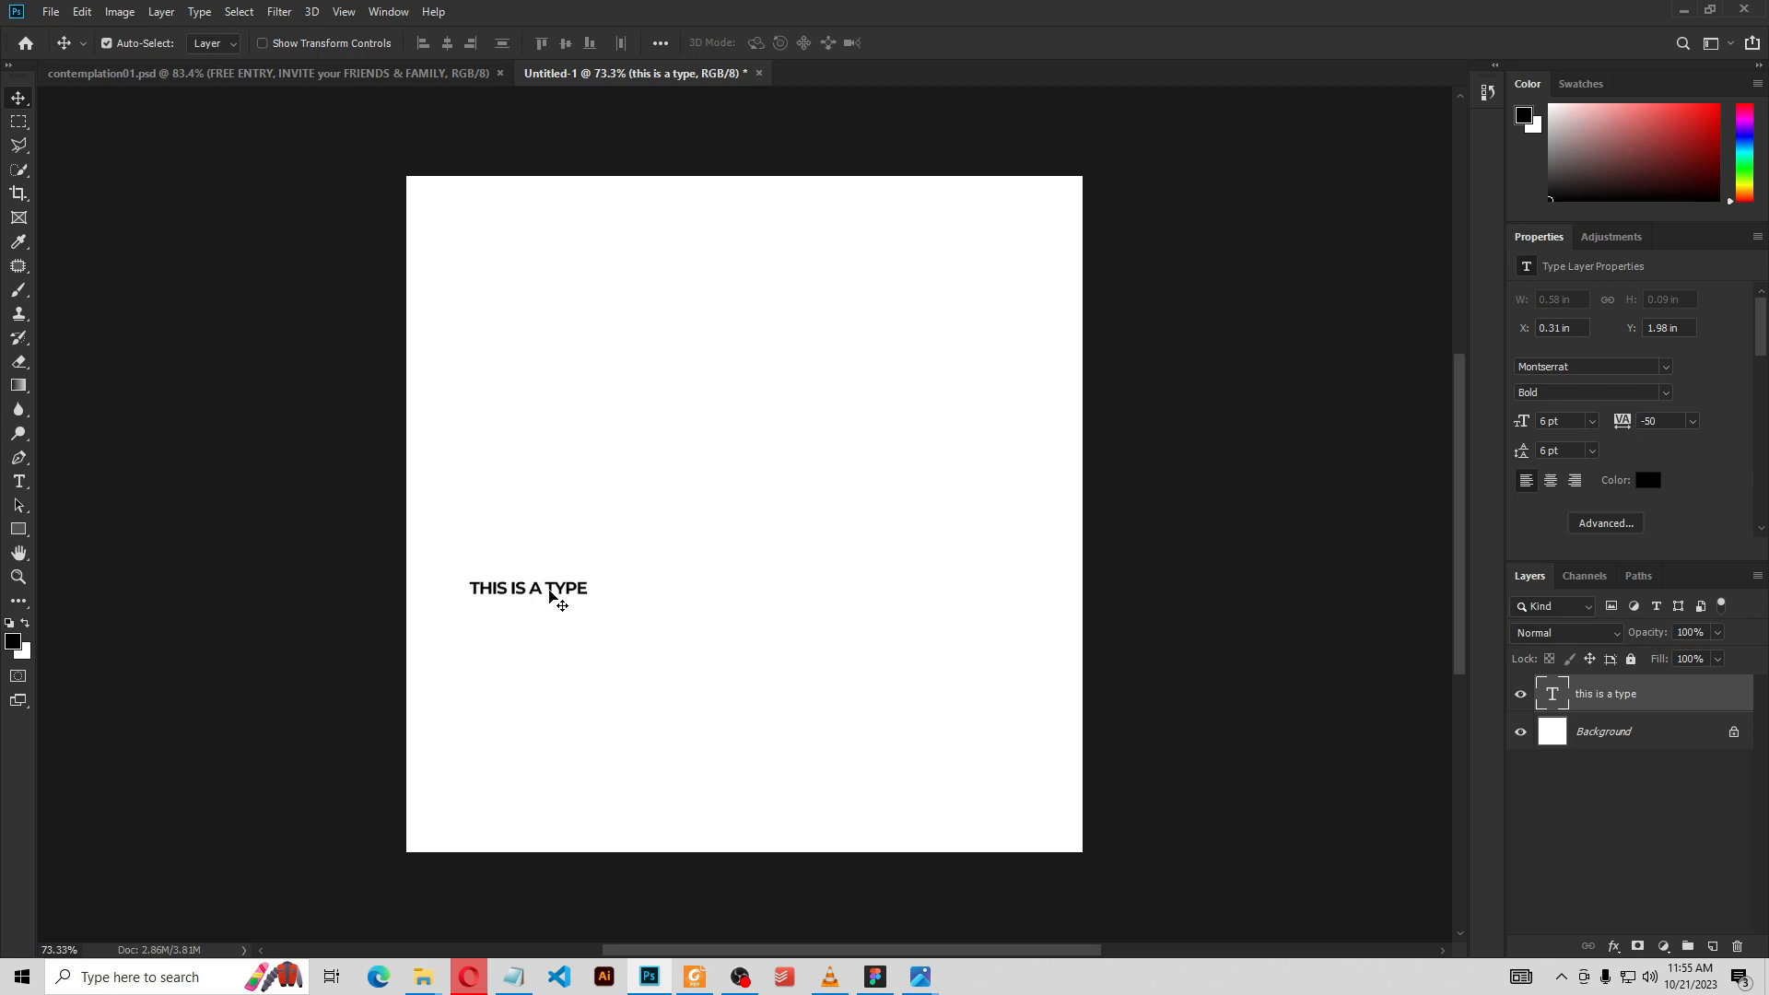
pyautogui.press('Delete')
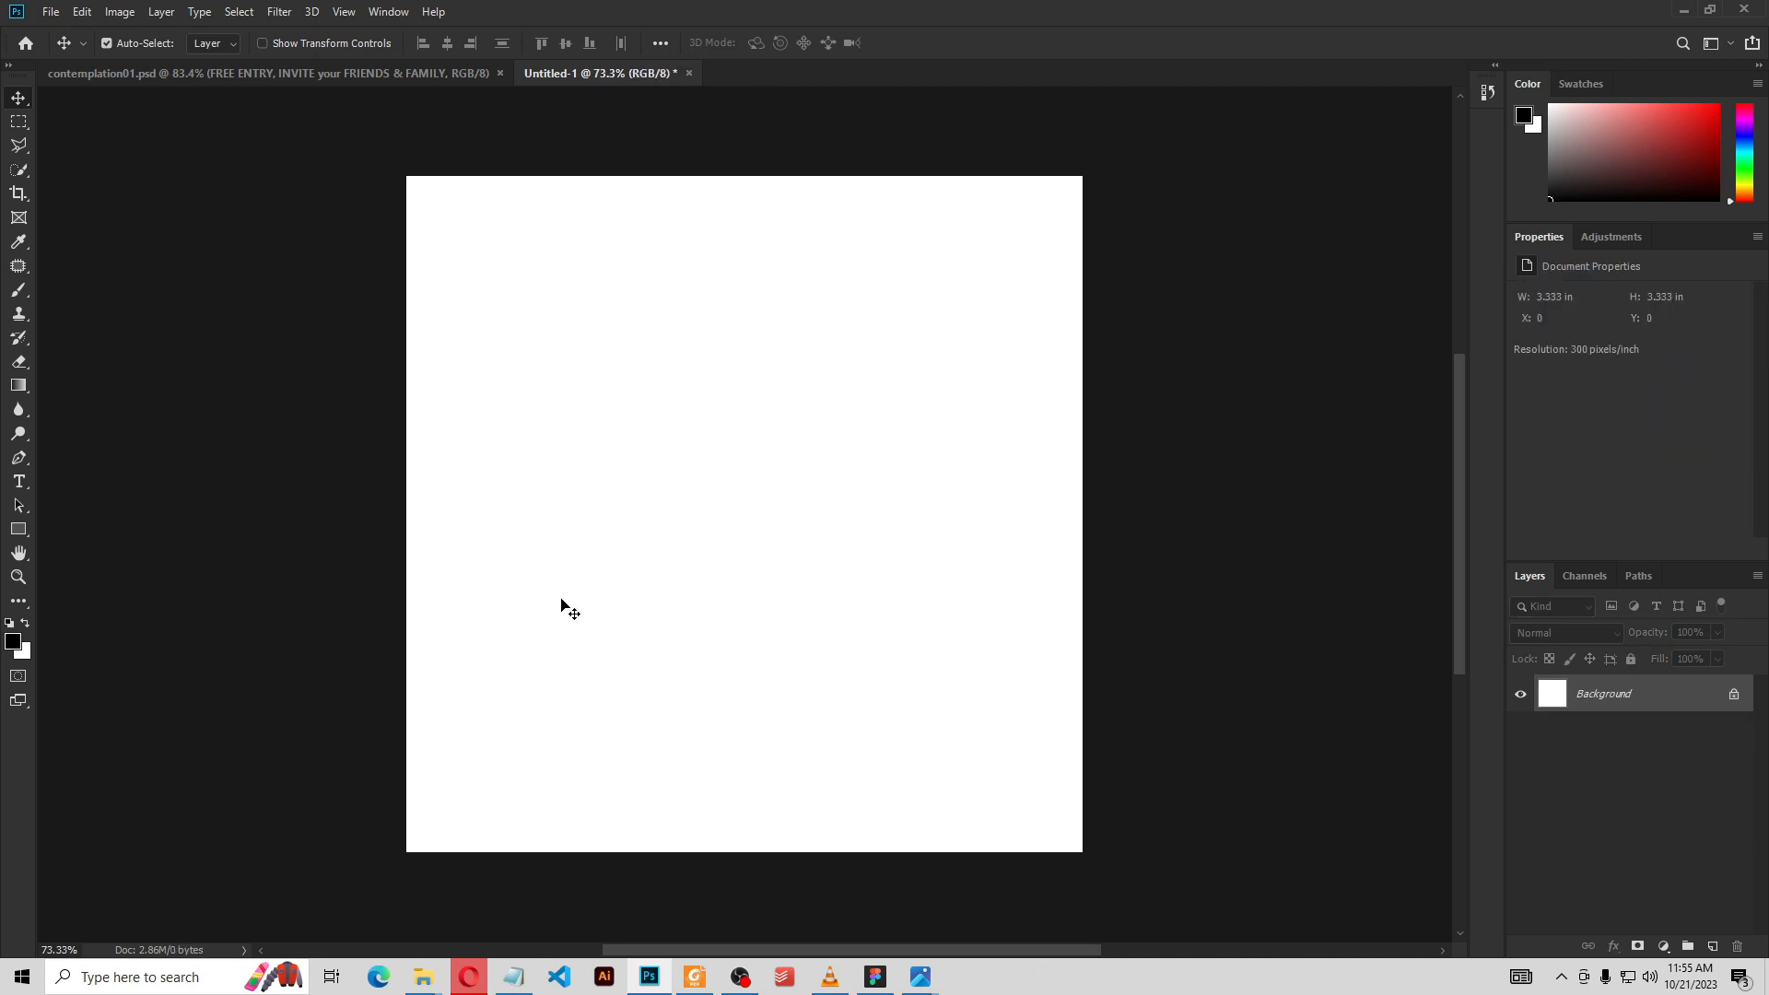
# Undo the deletions of the text and the black rectangle, and display the color swatches
pyautogui.hotkey('ctrl', 'z')
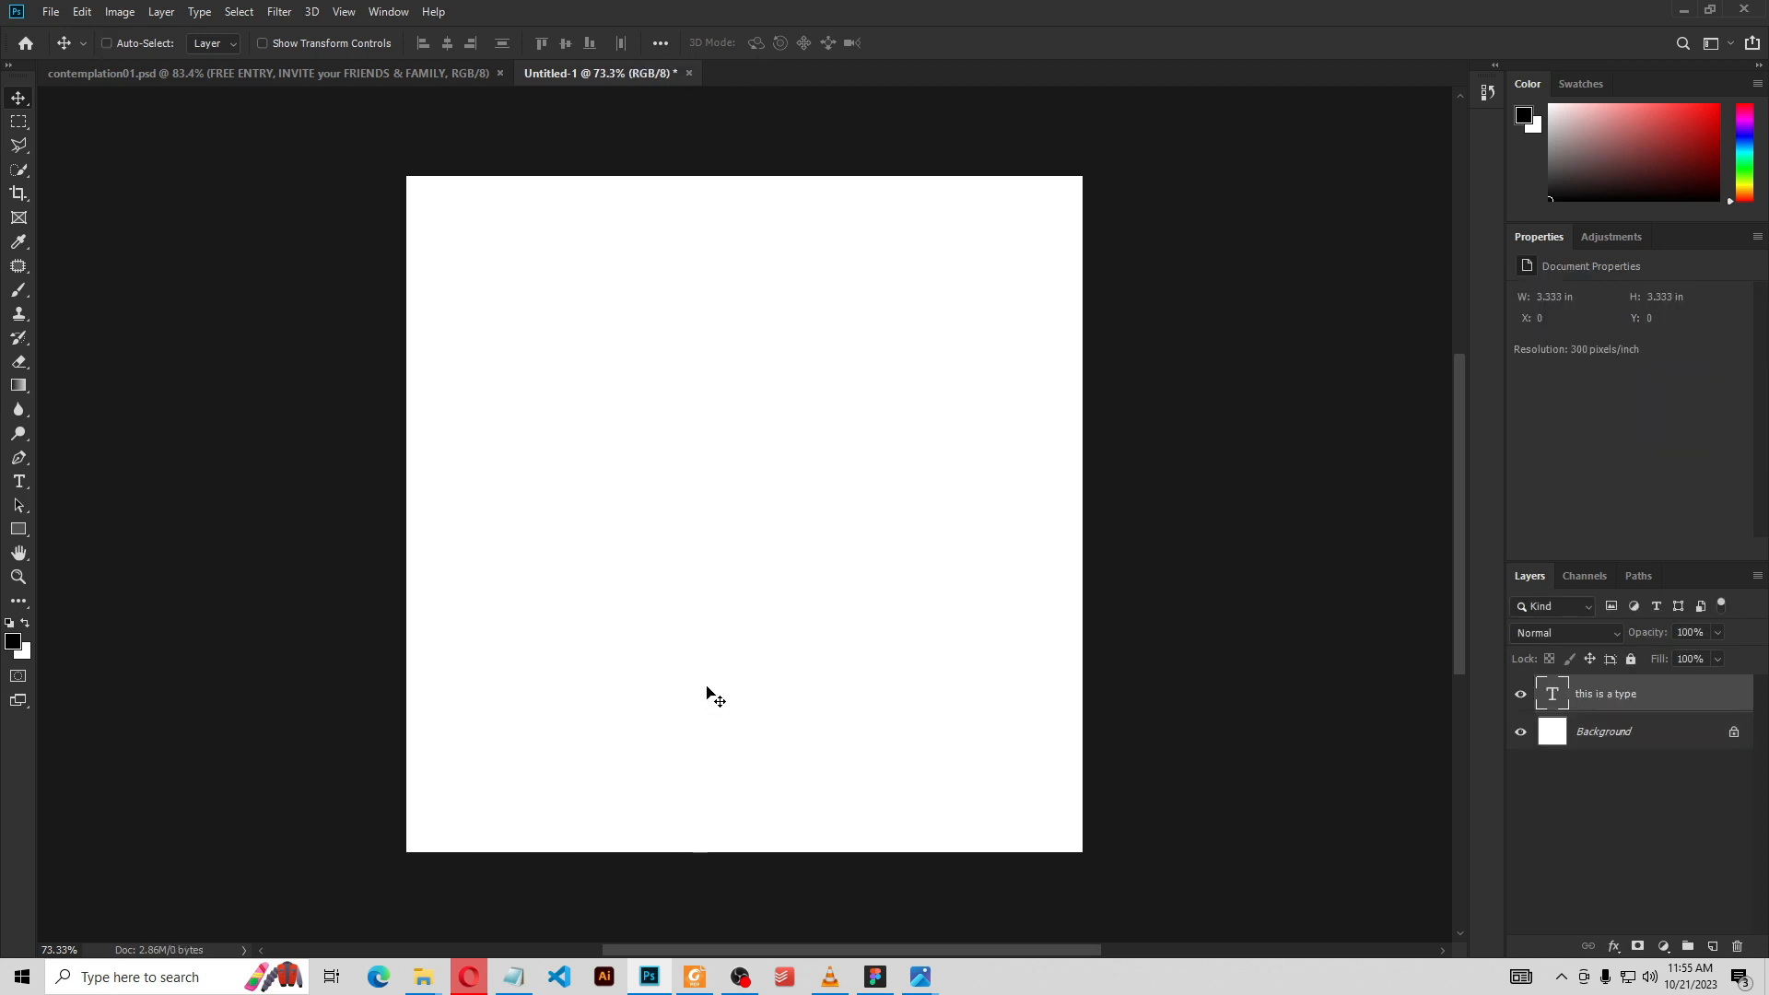
pyautogui.hotkey('ctrl', 'z')
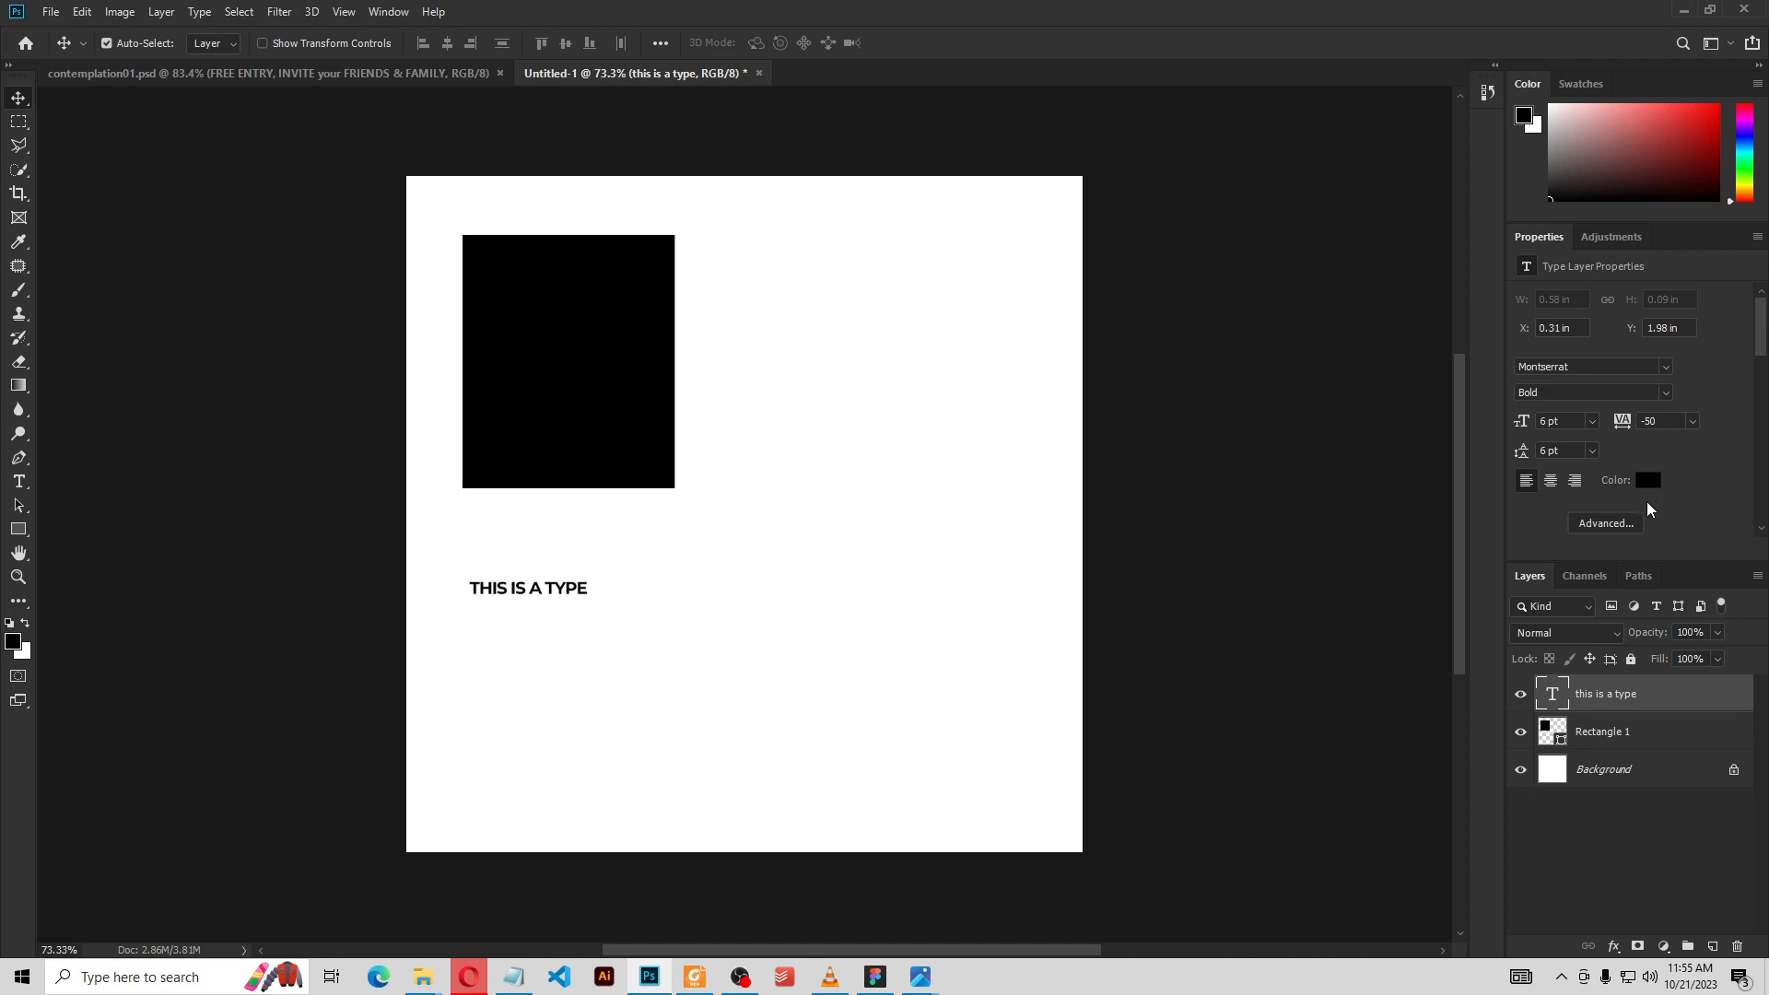
pyautogui.click(1578, 82)
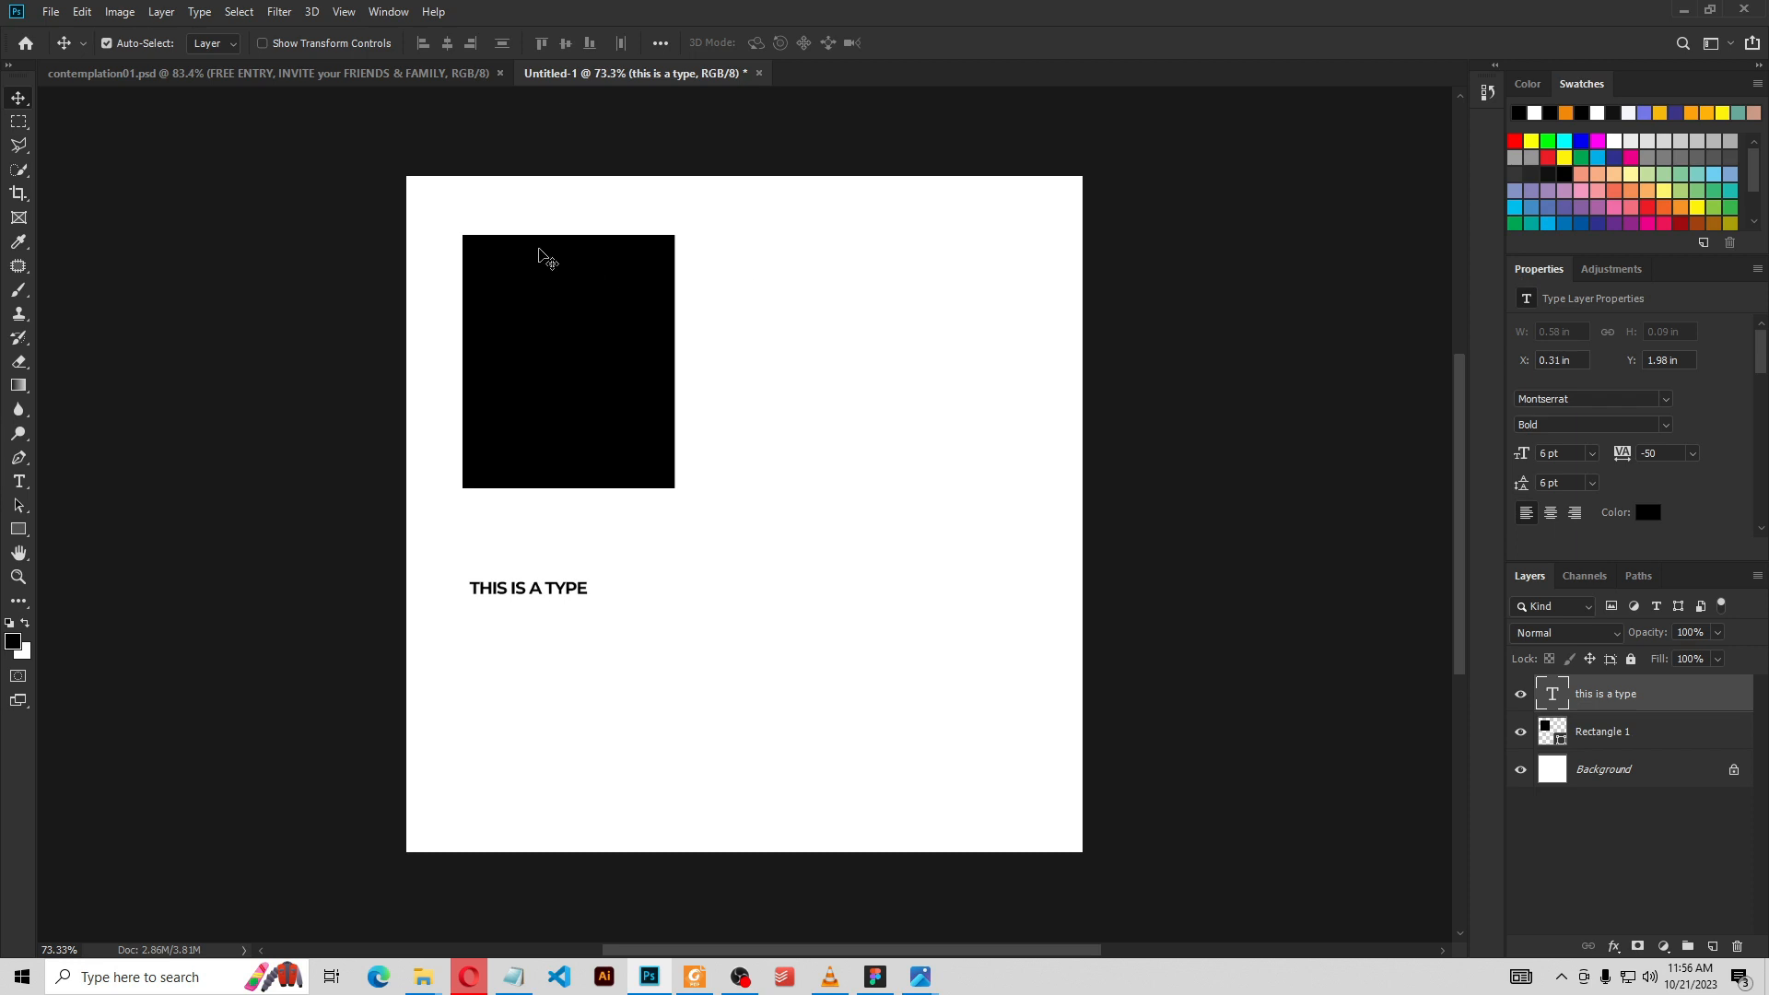
# Move the black rectangle toward the canvas's center, to about X 331 px, Y 125 px
pyautogui.click(564, 256)
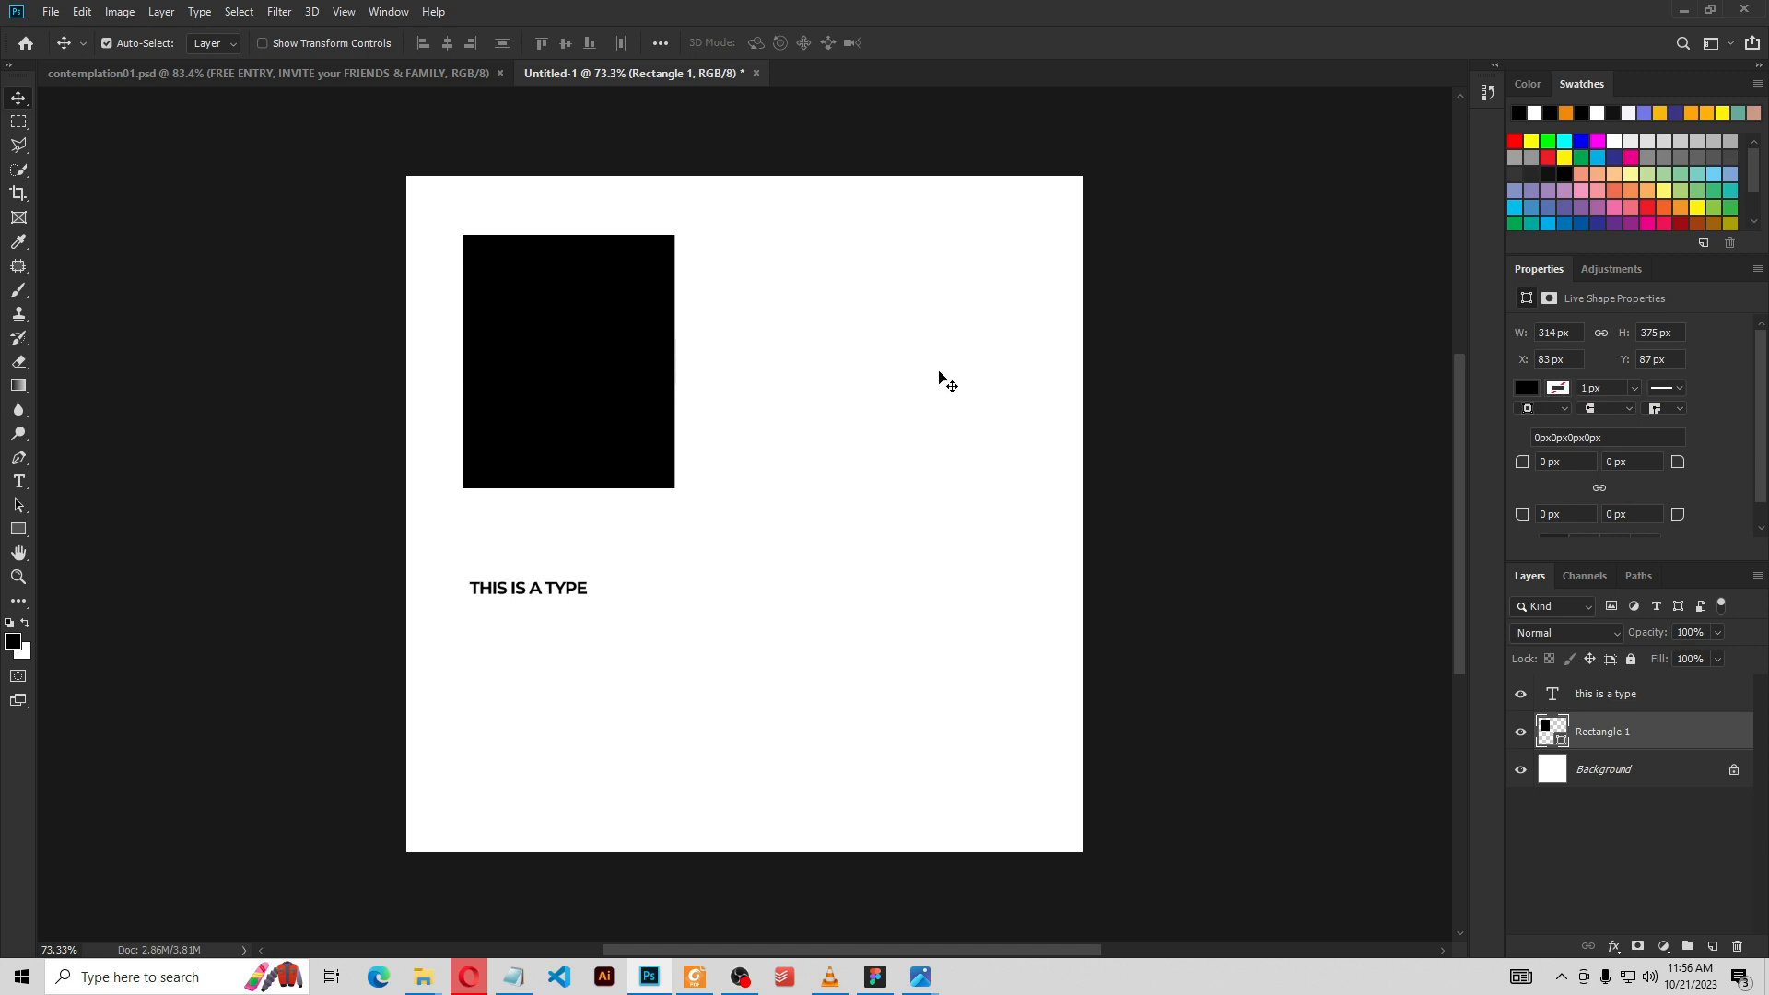
pyautogui.moveTo(616, 410); pyautogui.dragTo(783, 440)
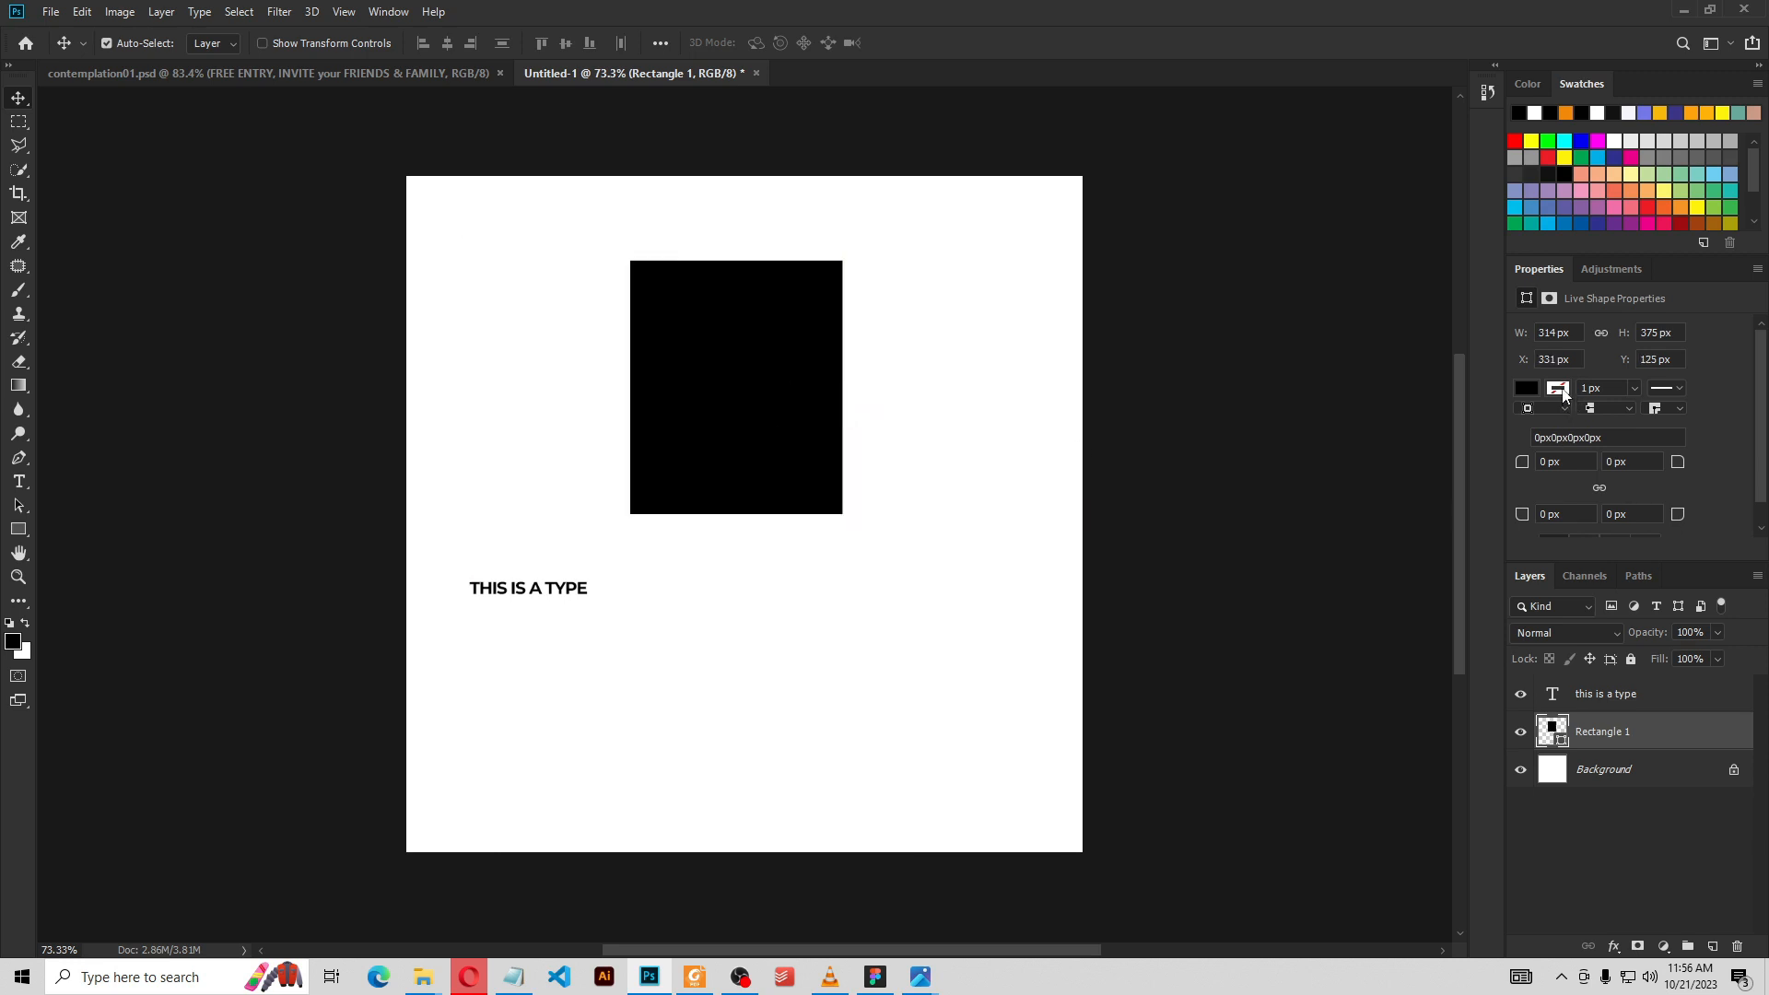
# Give the rectangle a red 20 px stroke and shift it down to about Y 143 px
pyautogui.click(1557, 388)
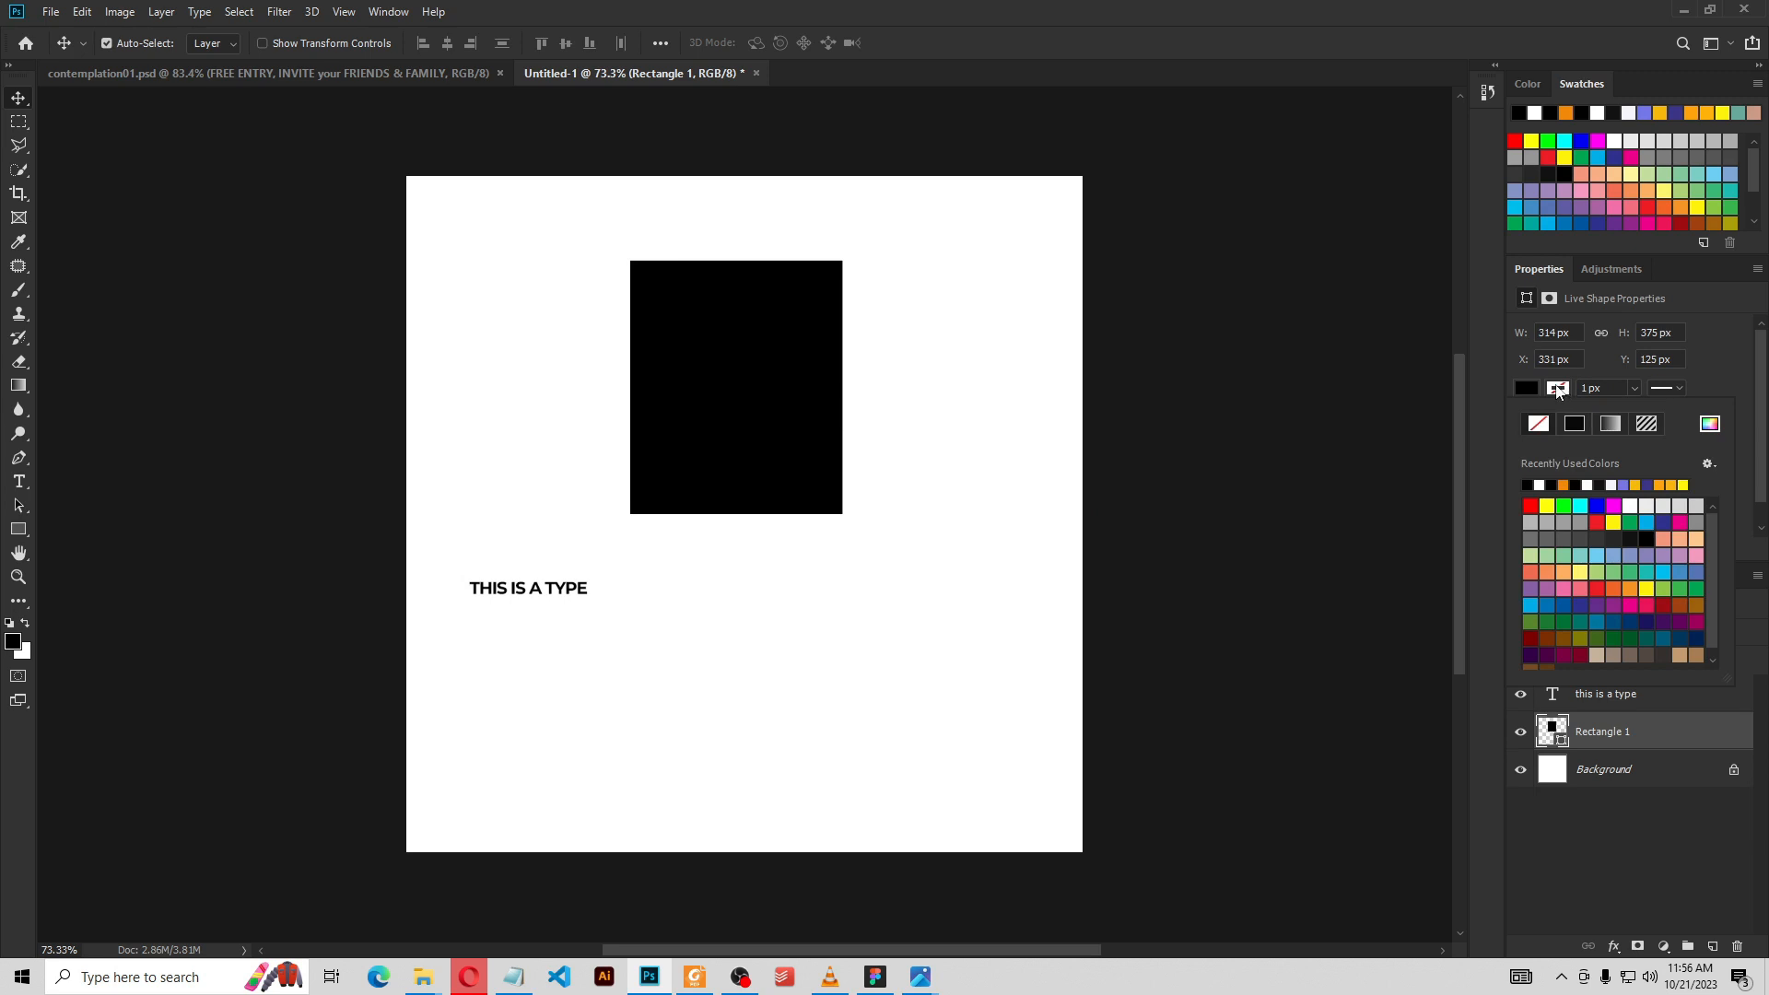
pyautogui.click(1529, 505)
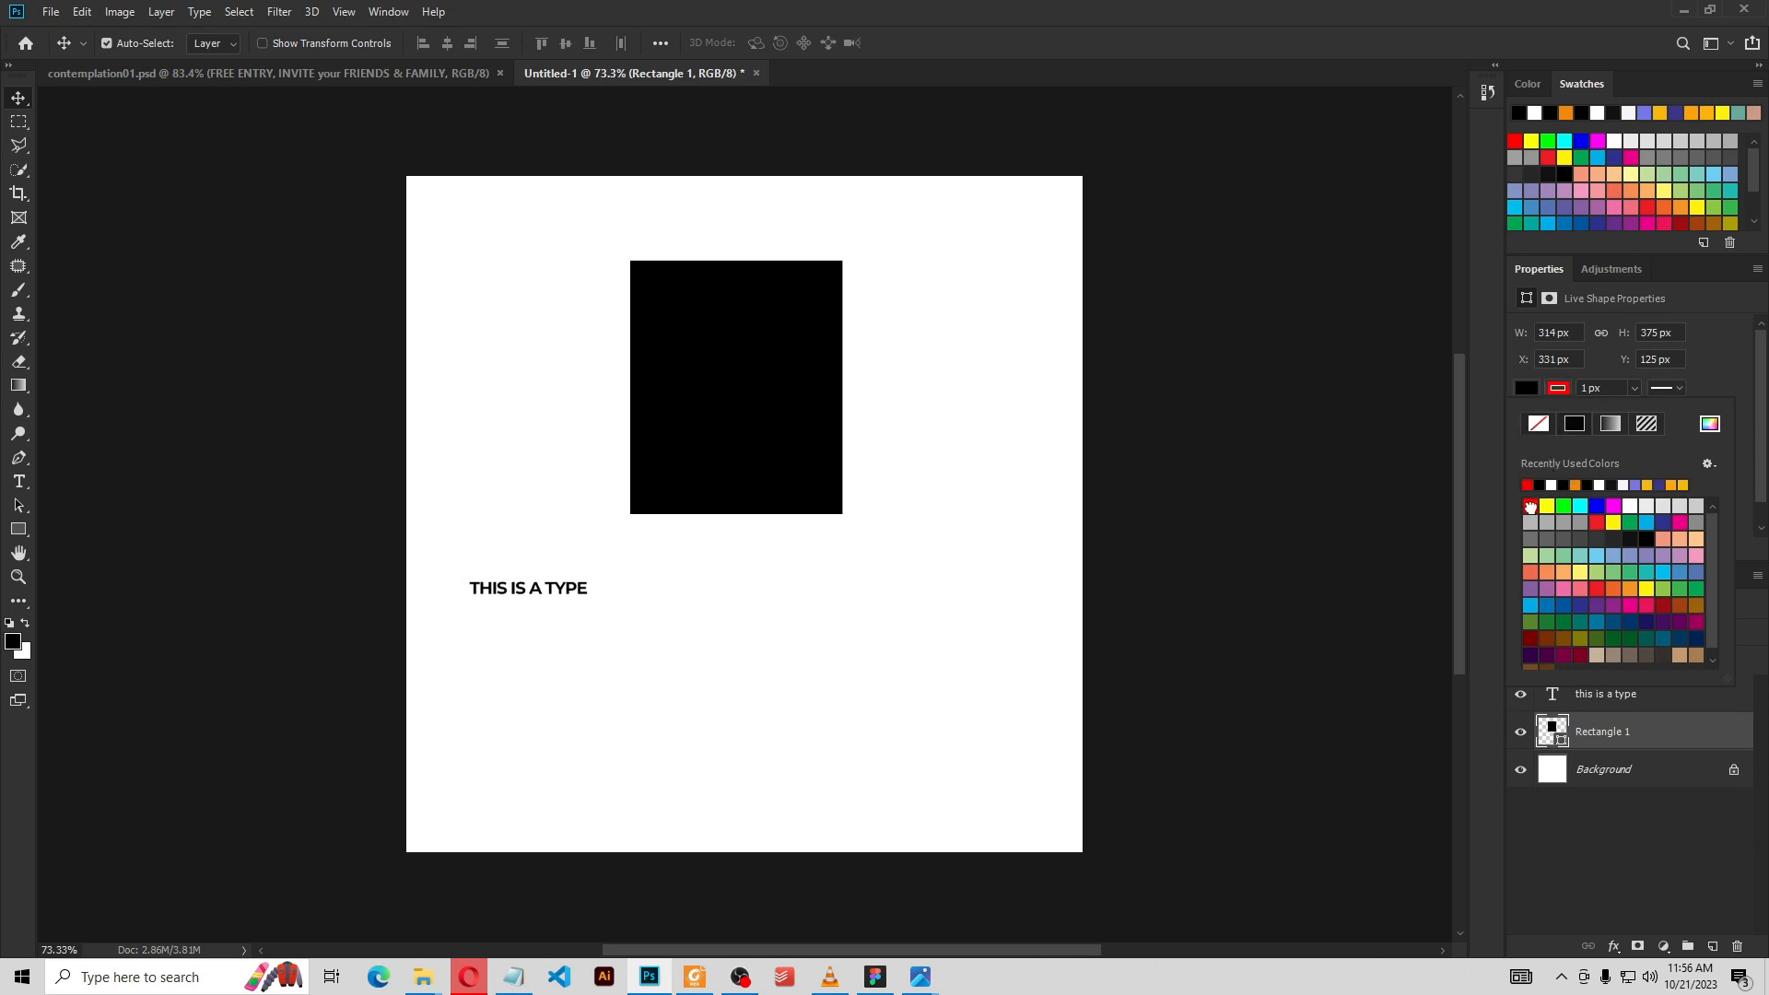
pyautogui.click(1557, 388)
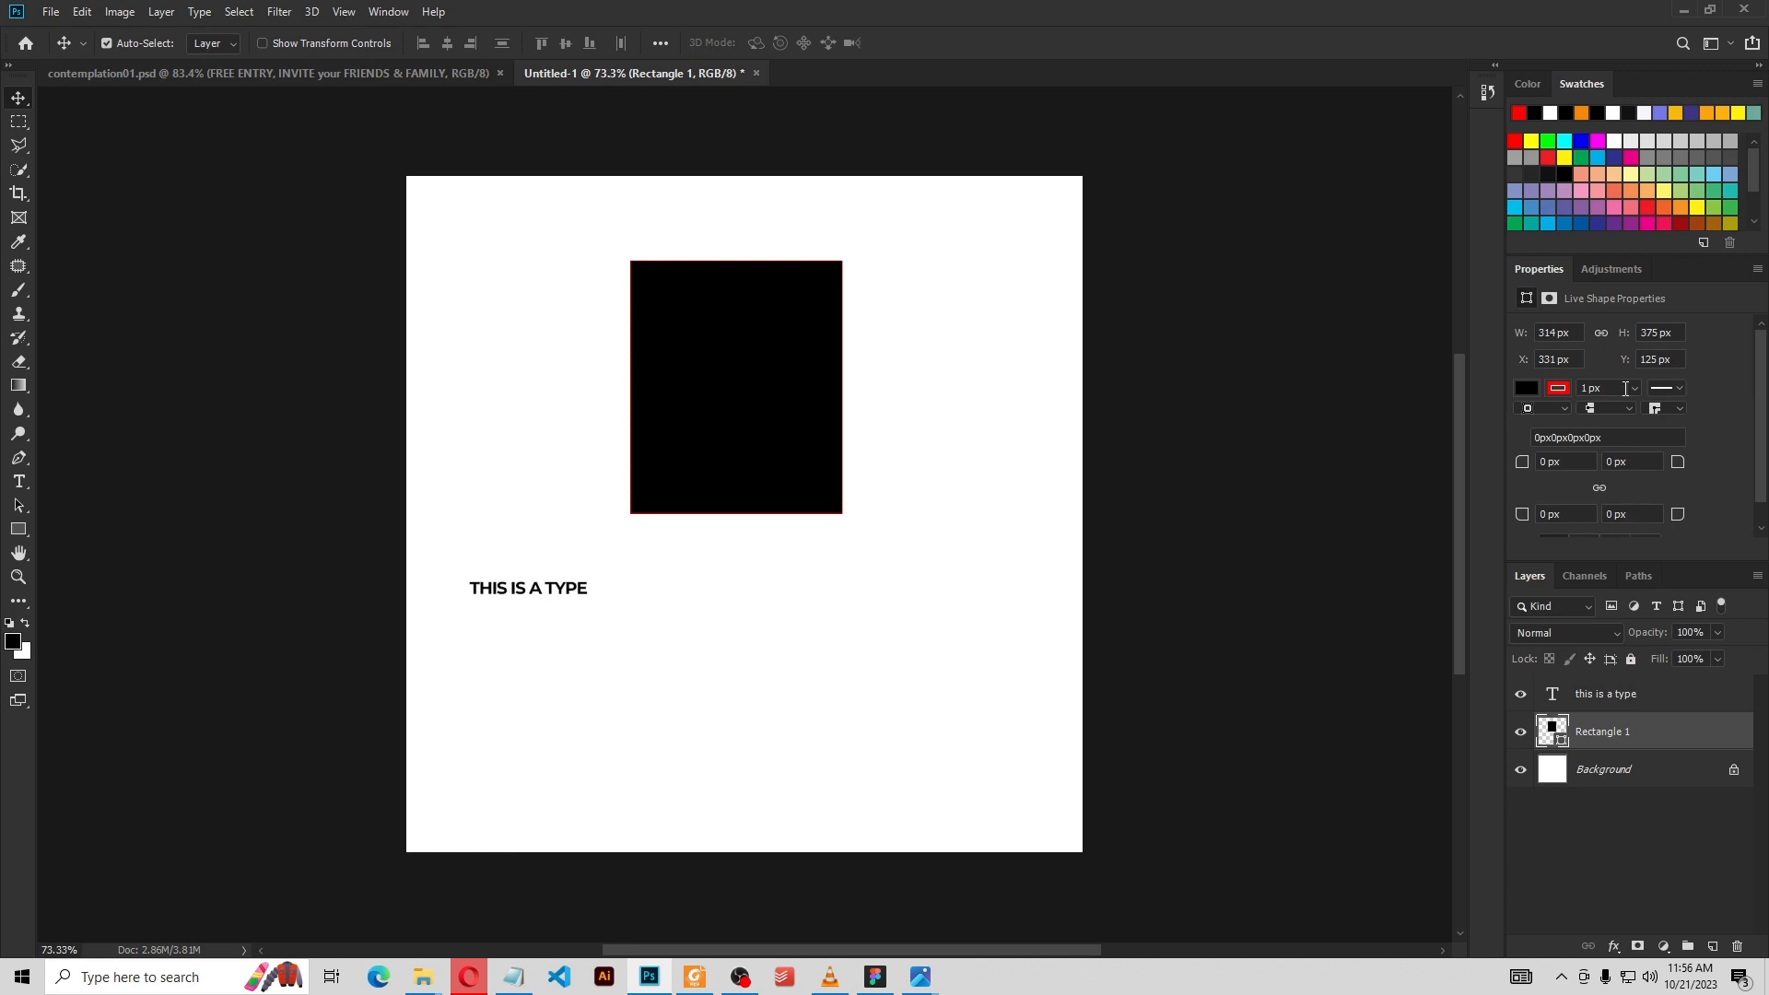
pyautogui.click(1578, 388)
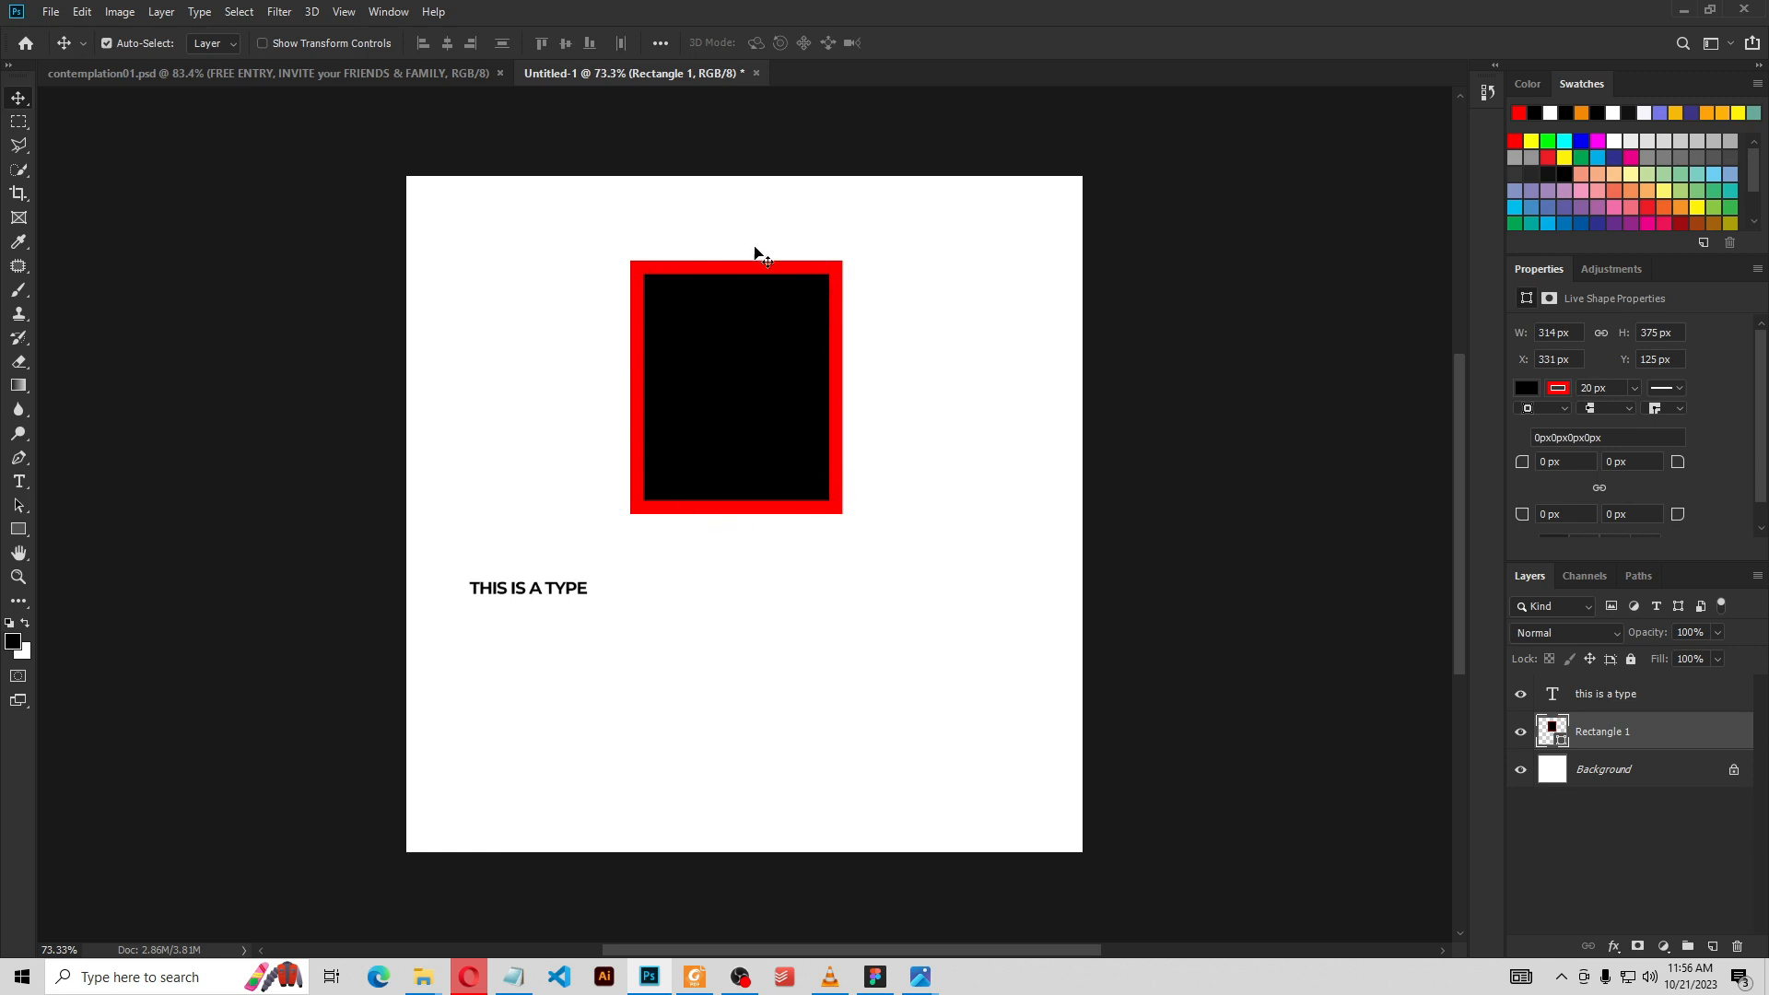
pyautogui.moveTo(794, 372)
pyautogui.mouseDown()
pyautogui.moveTo(801, 356)
pyautogui.moveTo(783, 395)
pyautogui.moveTo(774, 384)
pyautogui.moveTo(791, 387)
pyautogui.mouseUp()
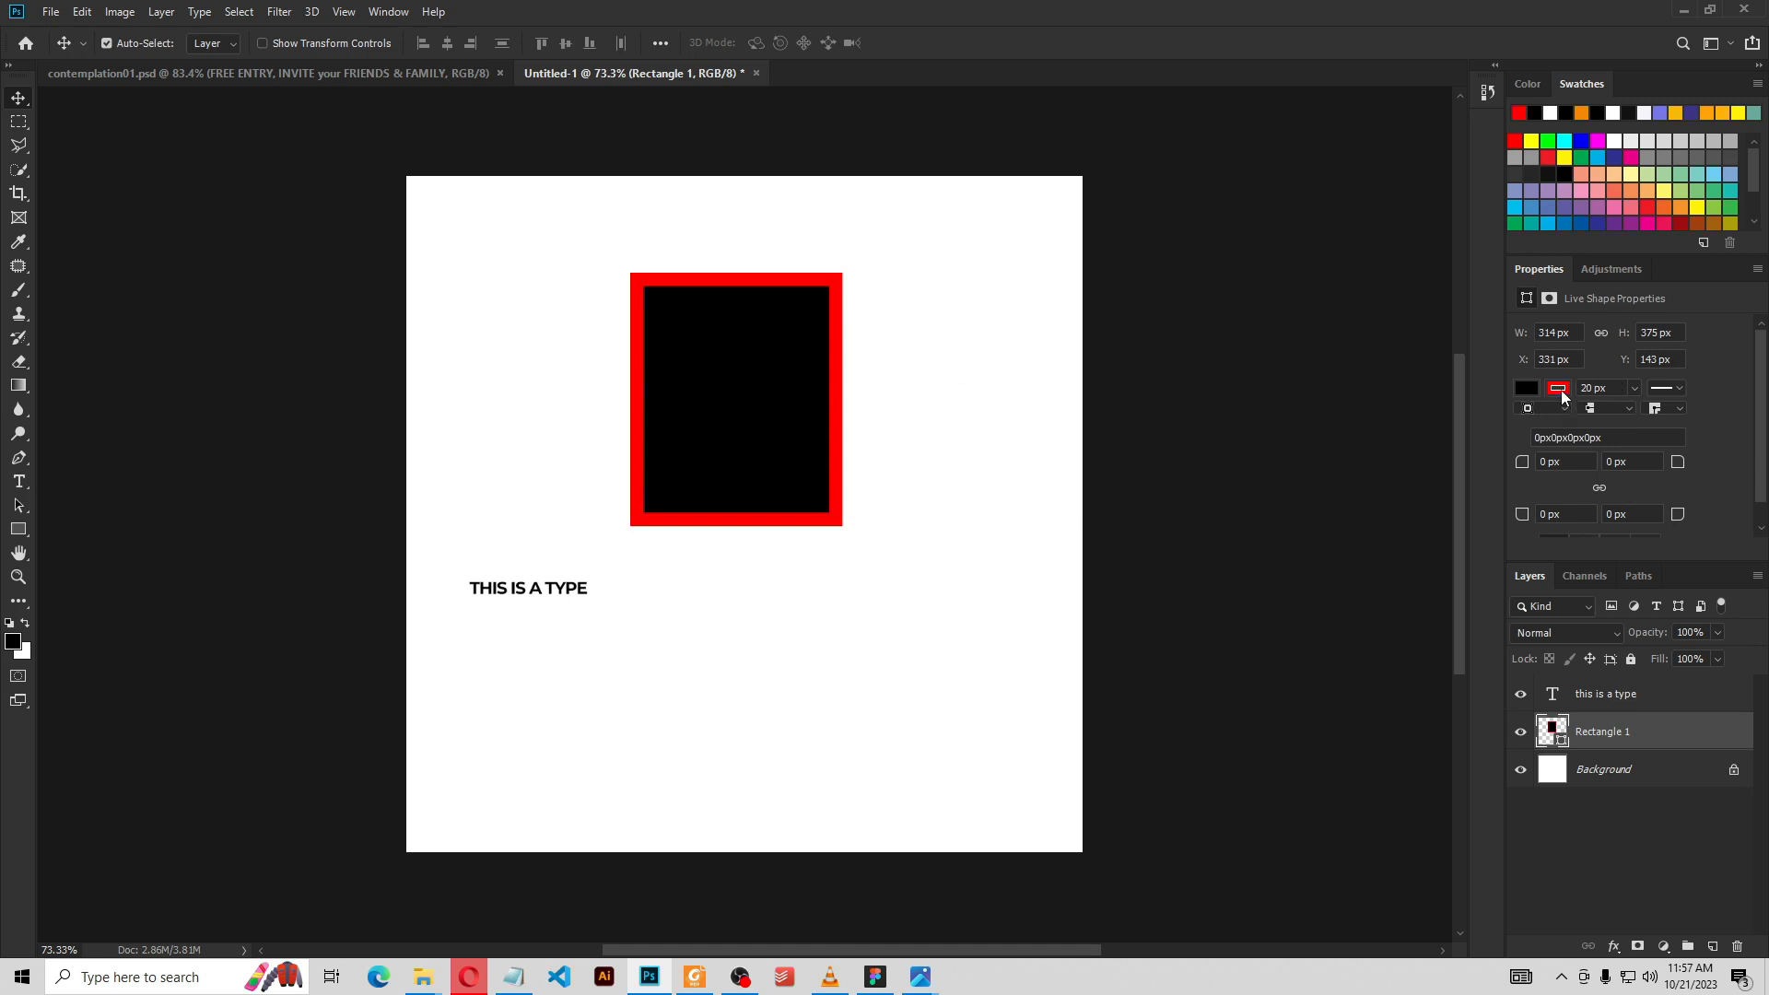
# Set the rectangle's stroke to no color, keeping its black fill
pyautogui.click(1557, 390)
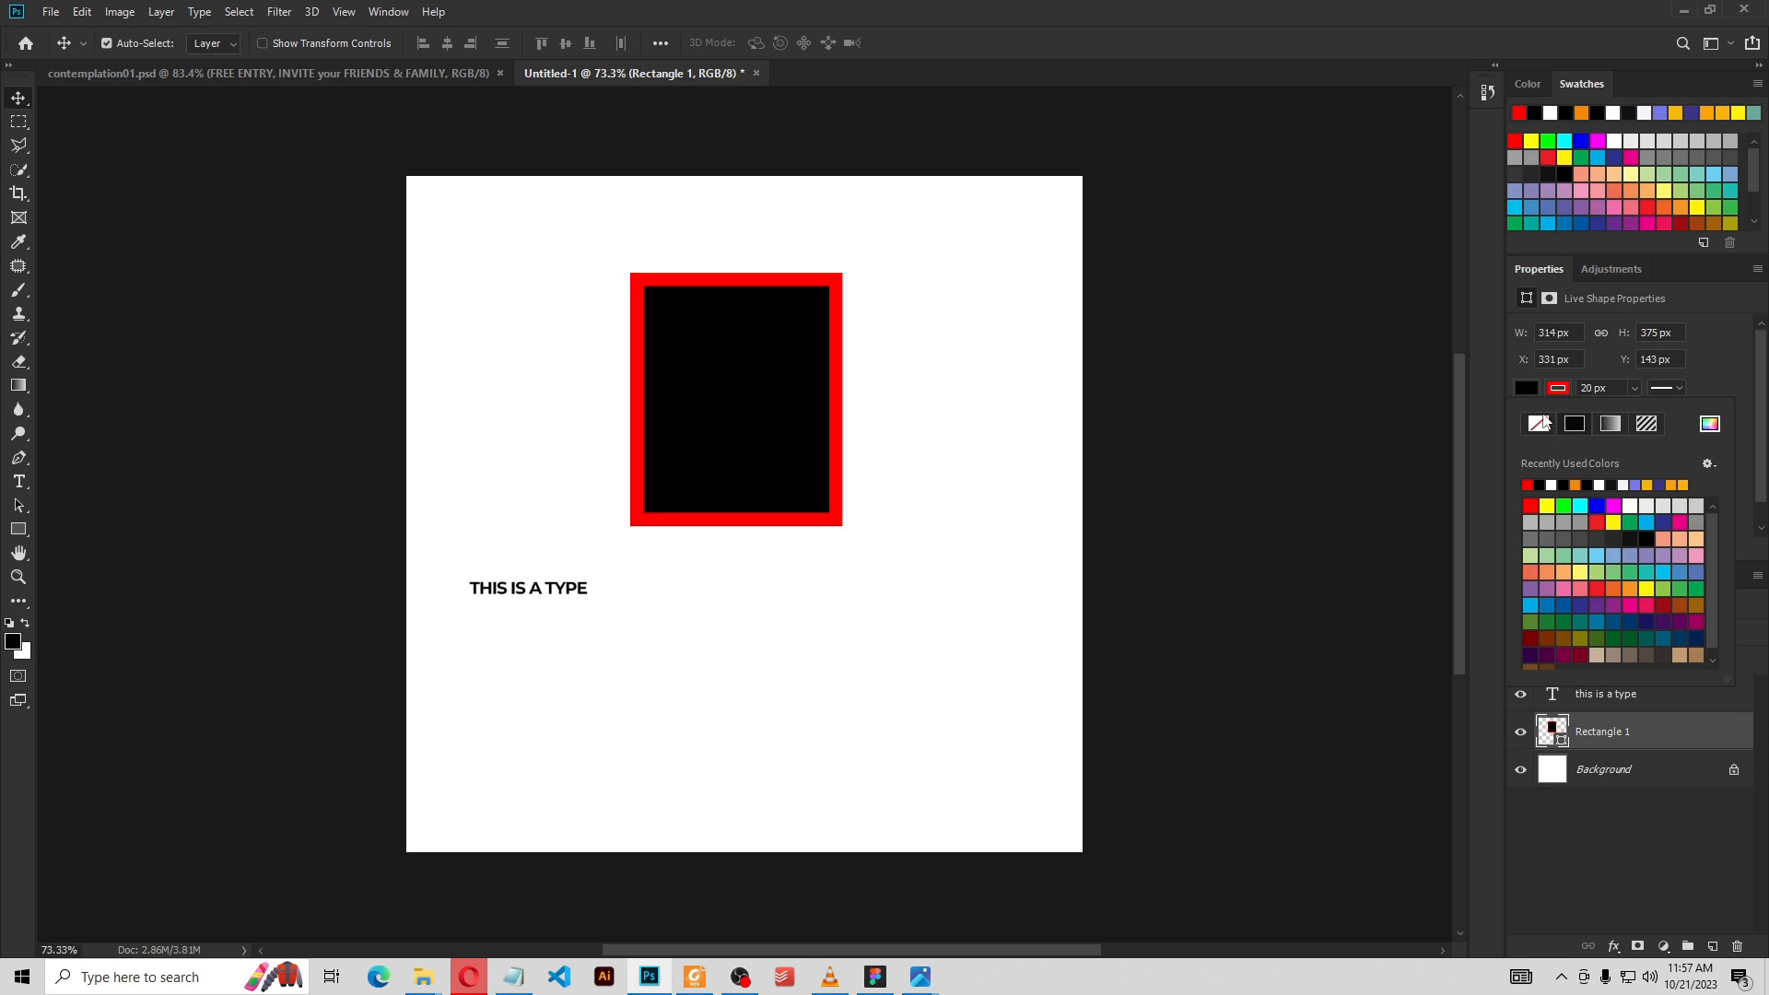
pyautogui.click(1544, 425)
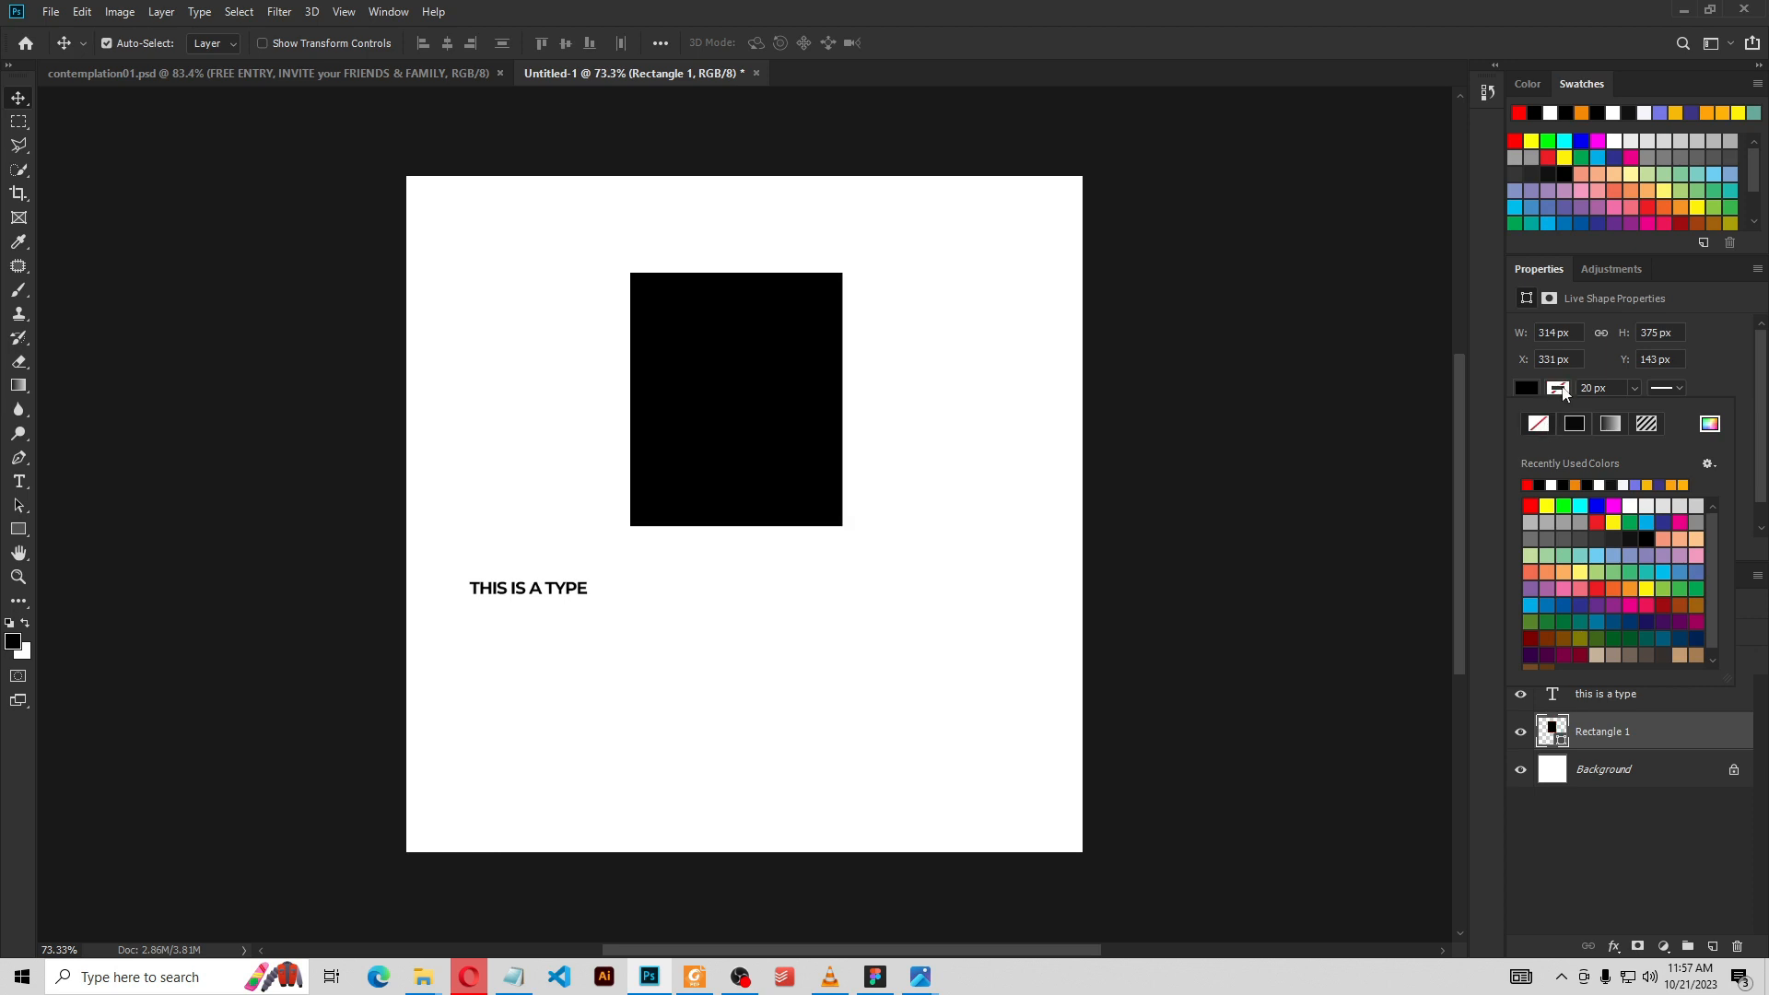
pyautogui.click(1563, 394)
pyautogui.click(1524, 387)
pyautogui.click(1564, 394)
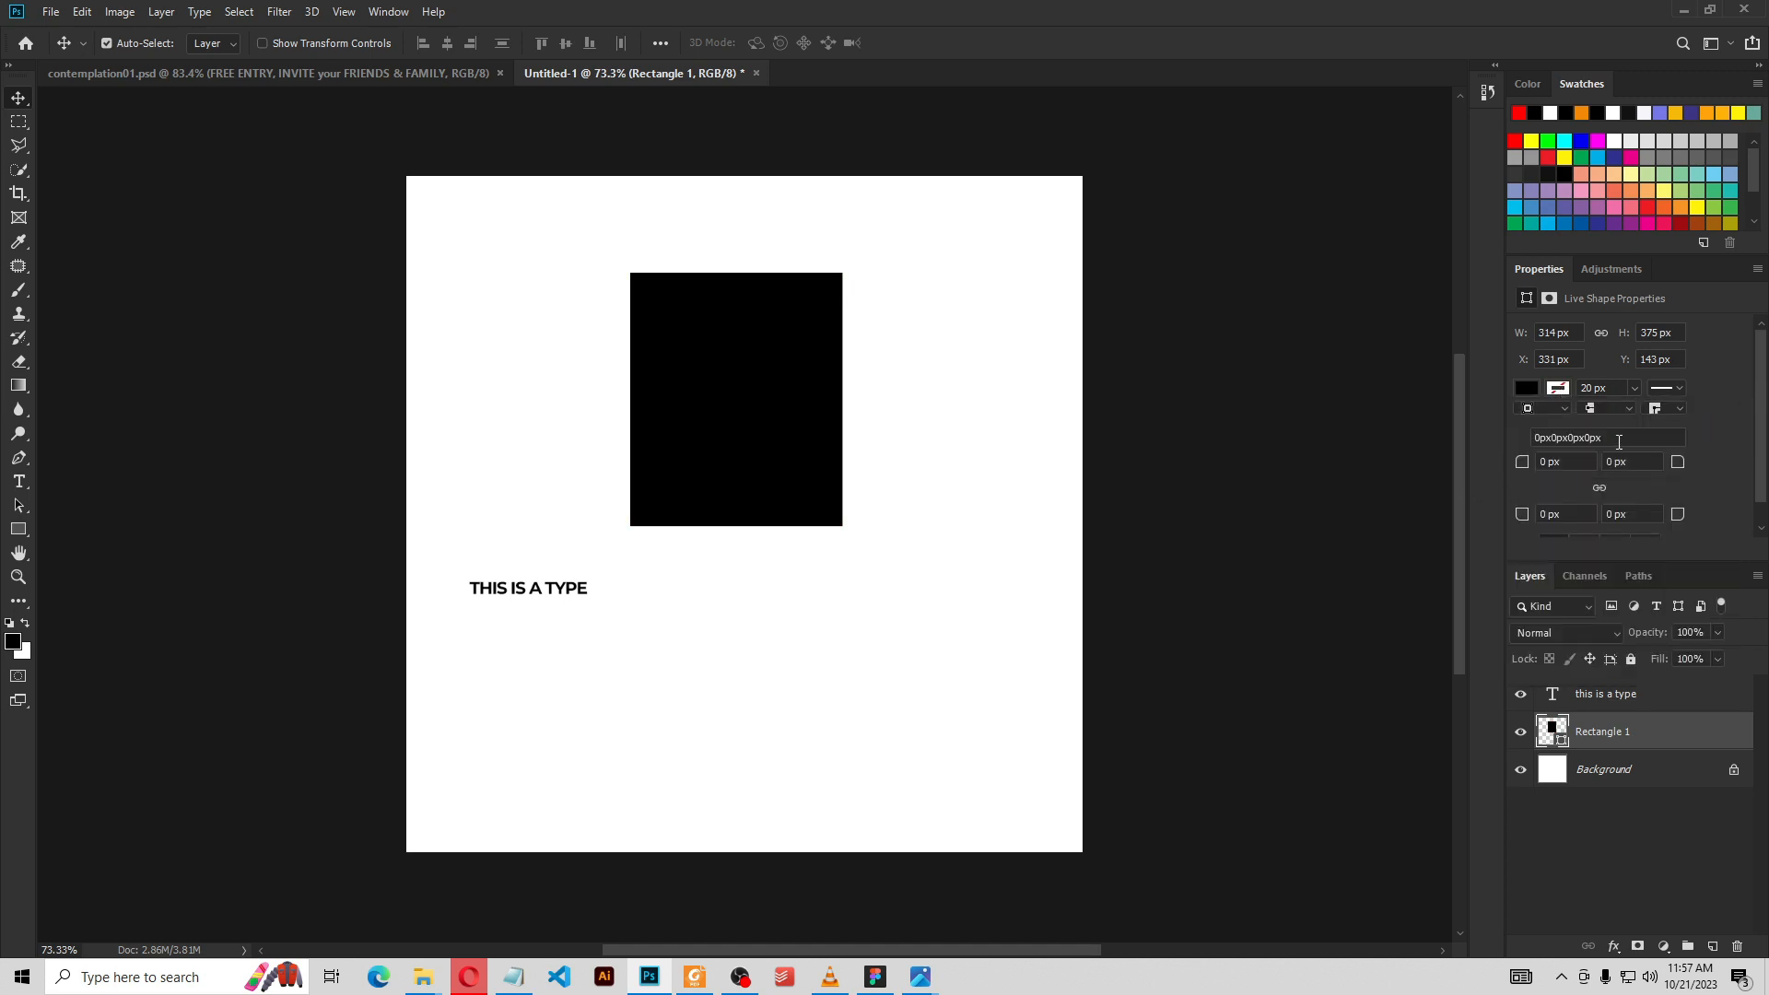
# Draw a second black rectangle about 270 x 228 px at about X 467 px, Y 626 px, below the first one
pyautogui.hotkey('ctrl', '-')
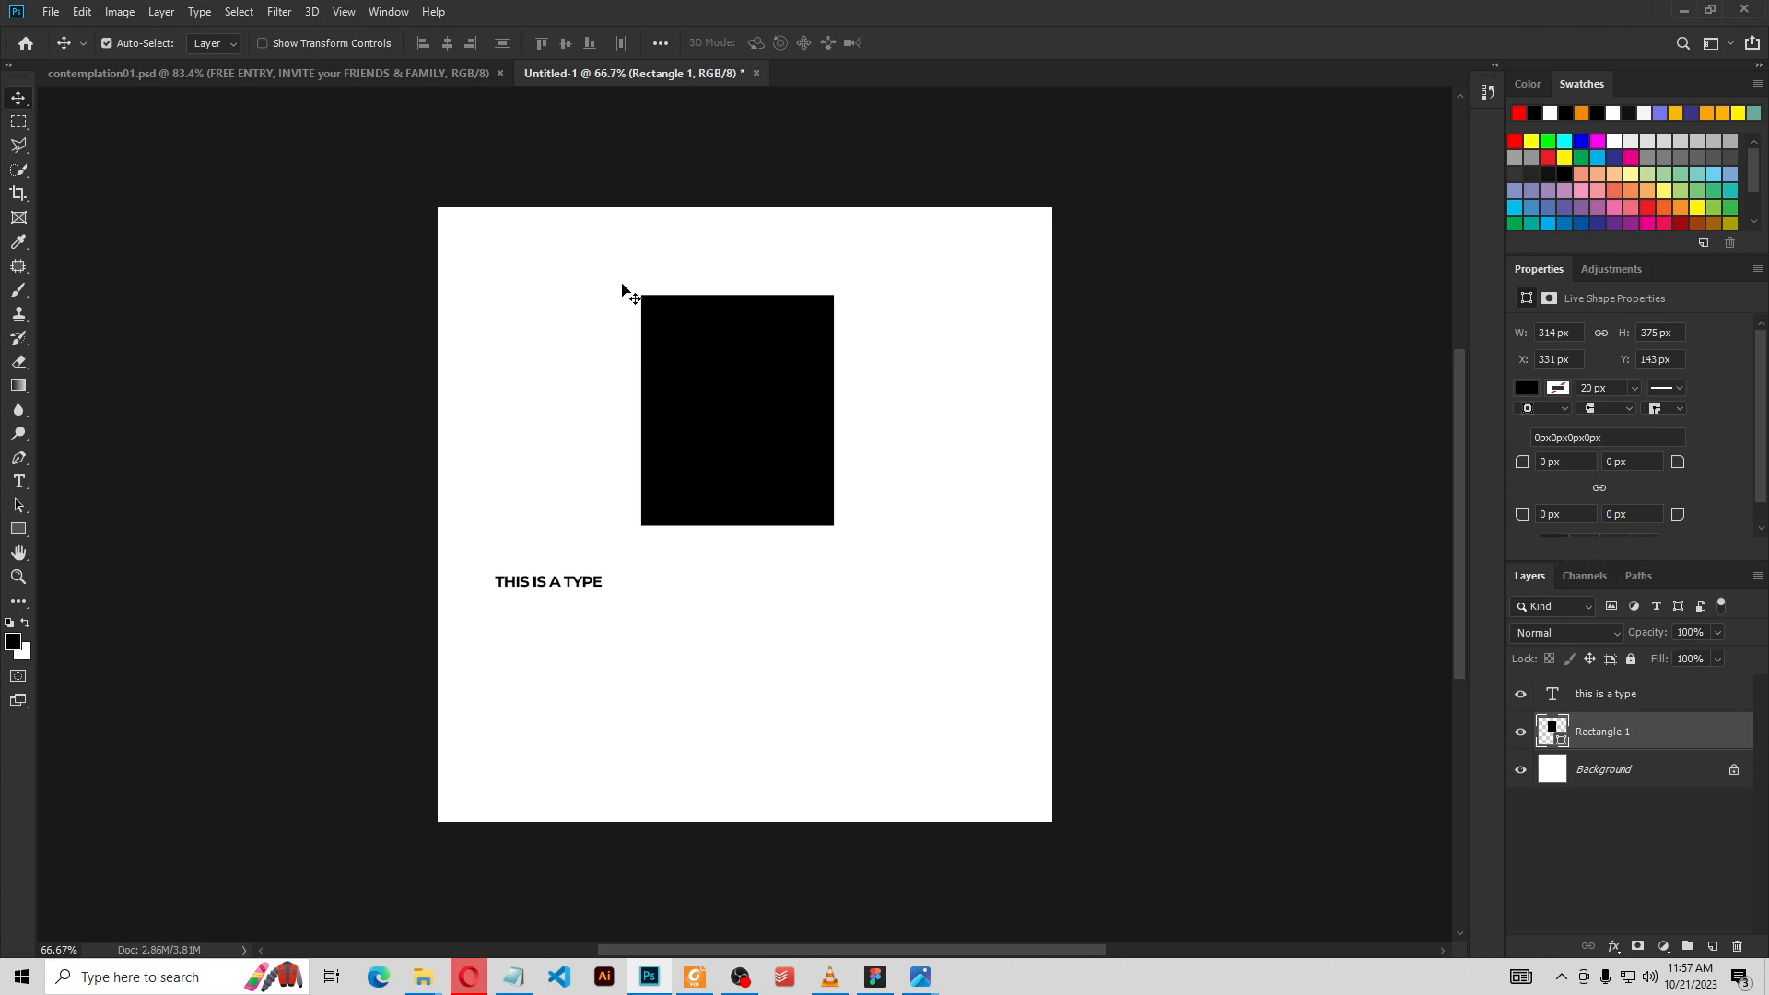
pyautogui.click(21, 528)
pyautogui.moveTo(725, 592); pyautogui.dragTo(890, 734)
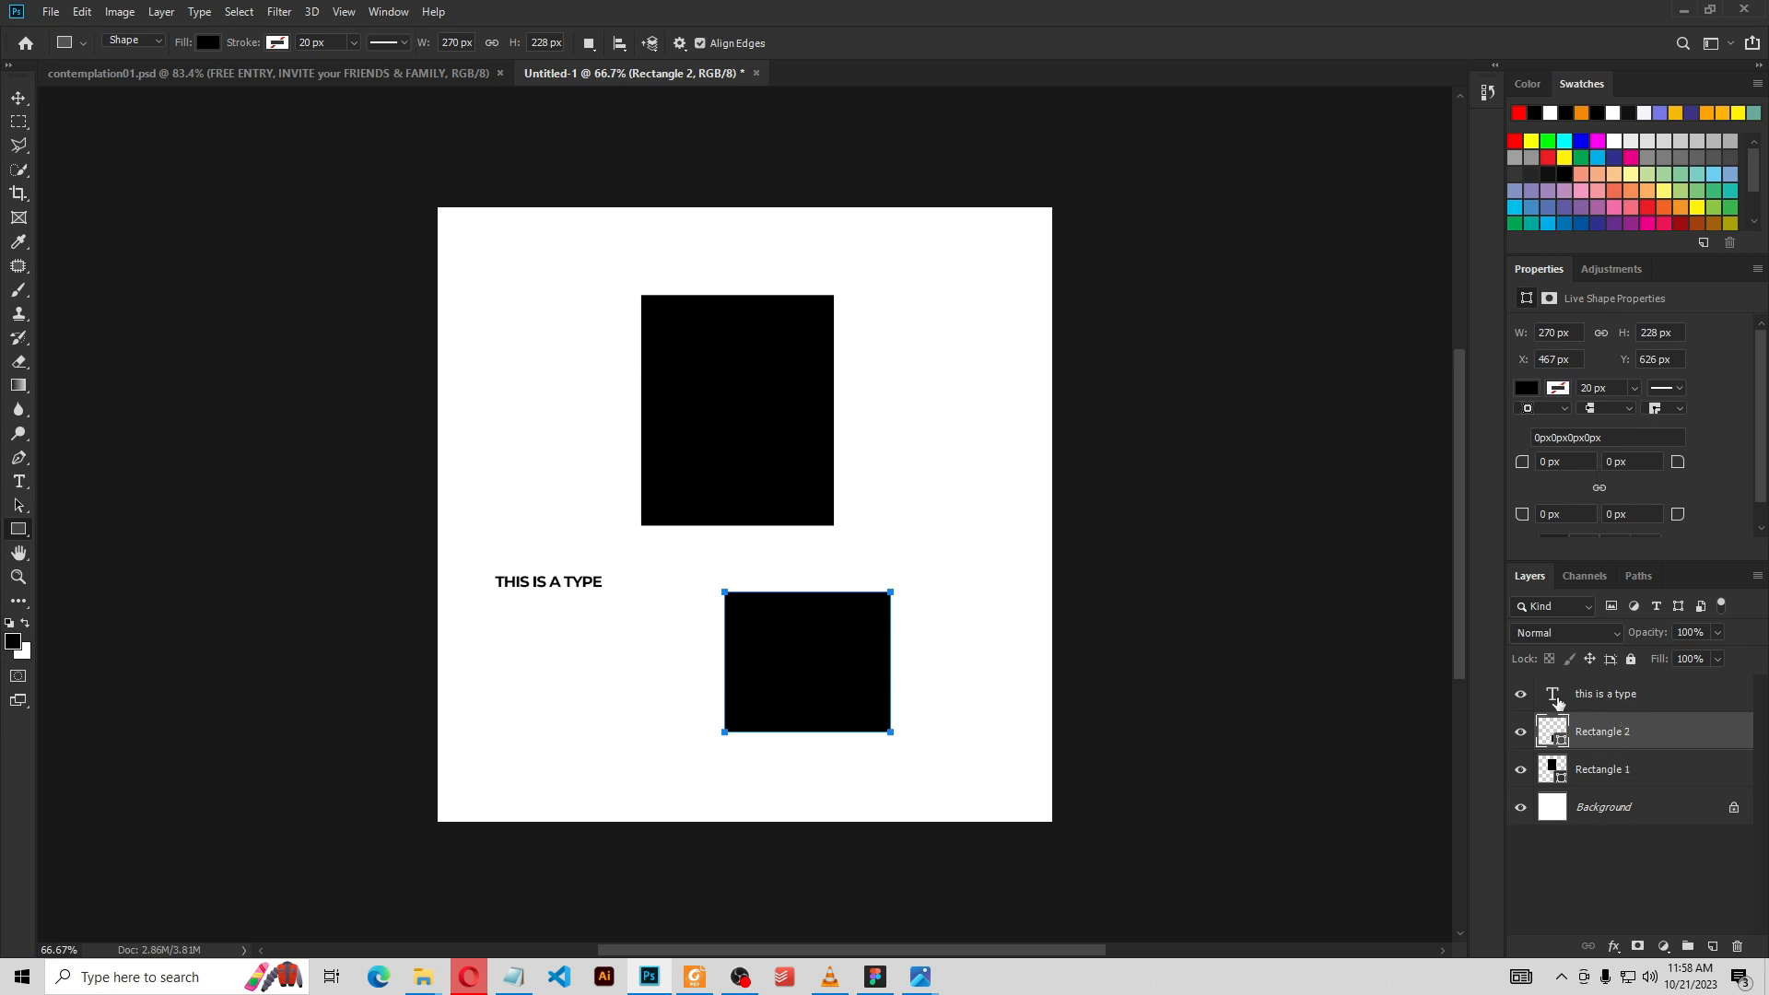
# Go through the layers one by one, from the text layer to Rectangle 2 and Rectangle 1
pyautogui.click(1556, 696)
pyautogui.click(1596, 734)
pyautogui.click(1597, 772)
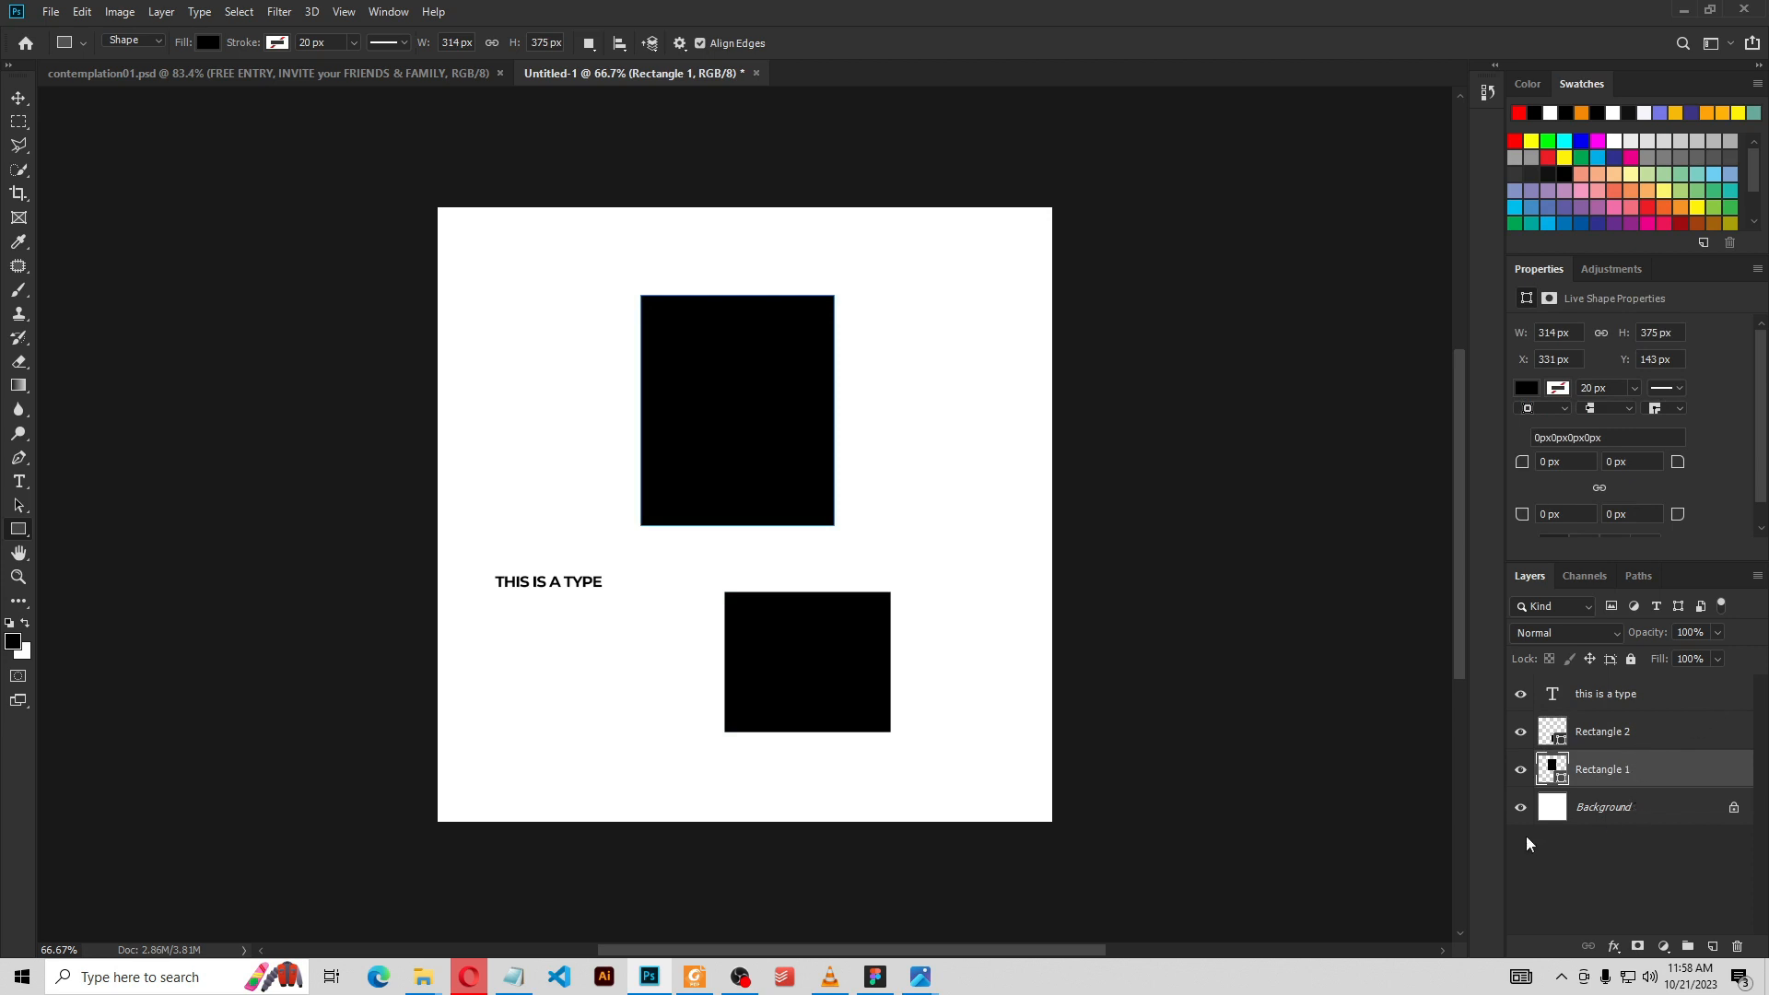
# Practice selecting the text and both rectangles together with a Move tool selection box, clearing the selection each time
pyautogui.click(19, 98)
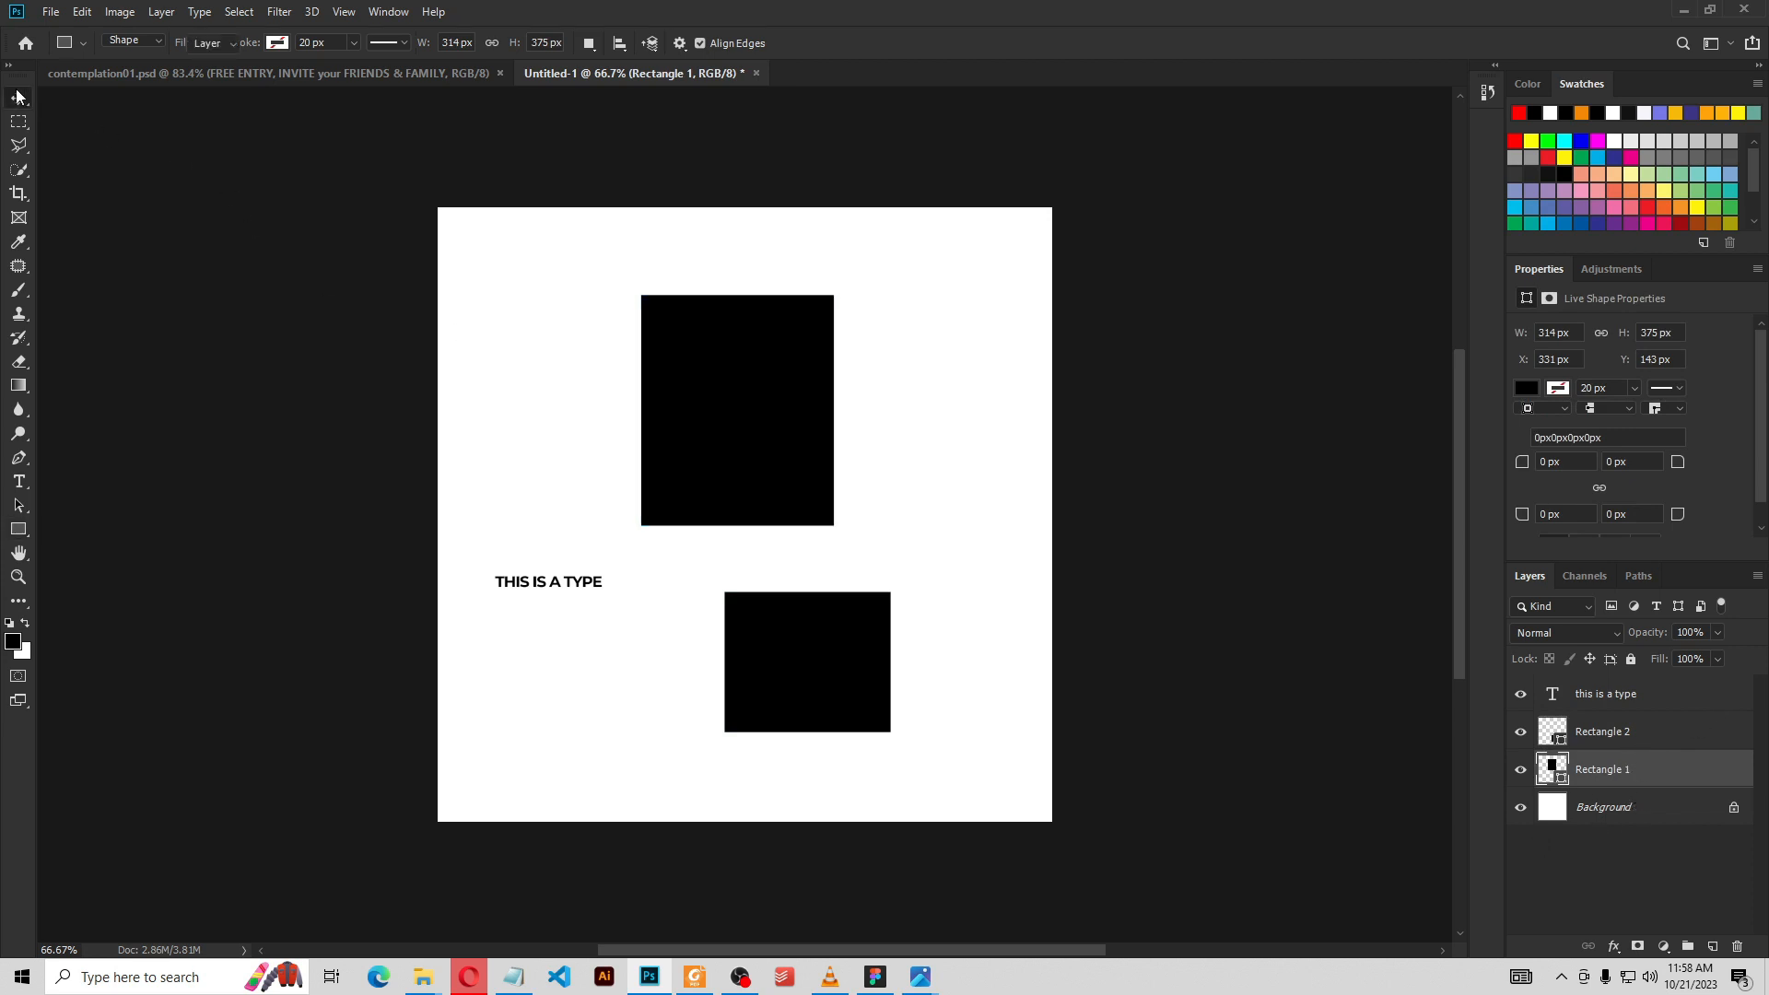
pyautogui.moveTo(935, 277); pyautogui.dragTo(513, 732)
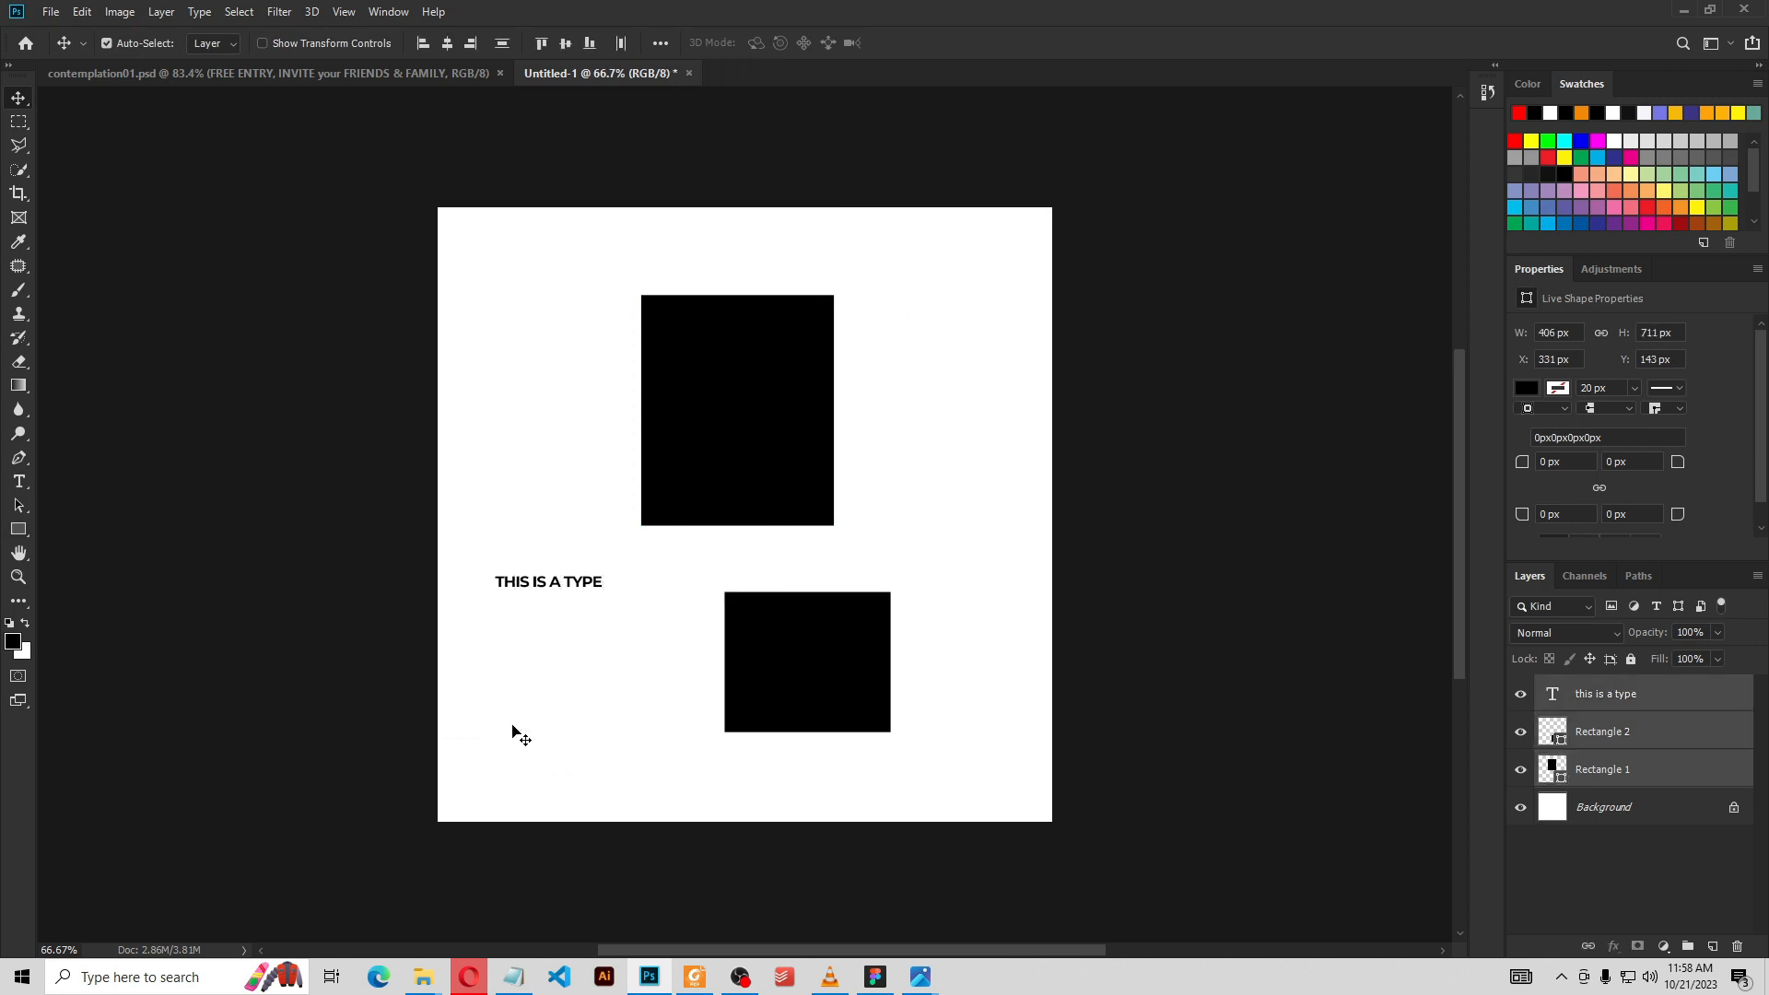
pyautogui.click(1033, 622)
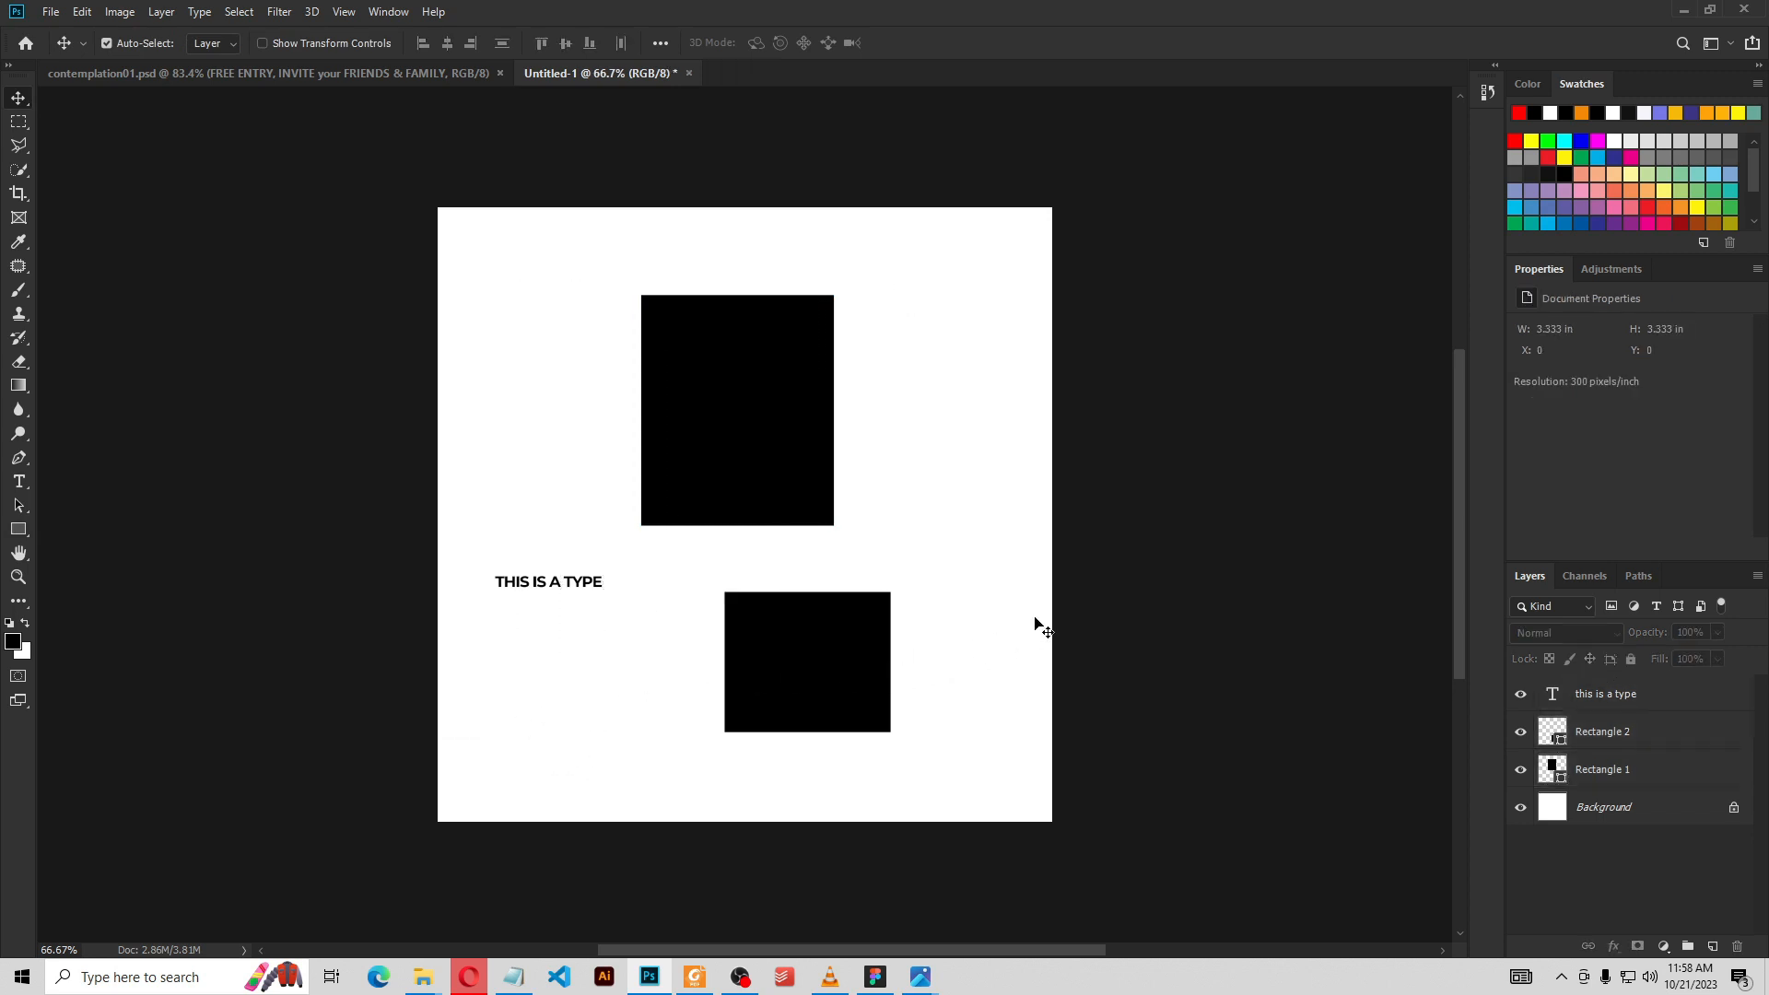
pyautogui.hotkey('alt', 'F9')
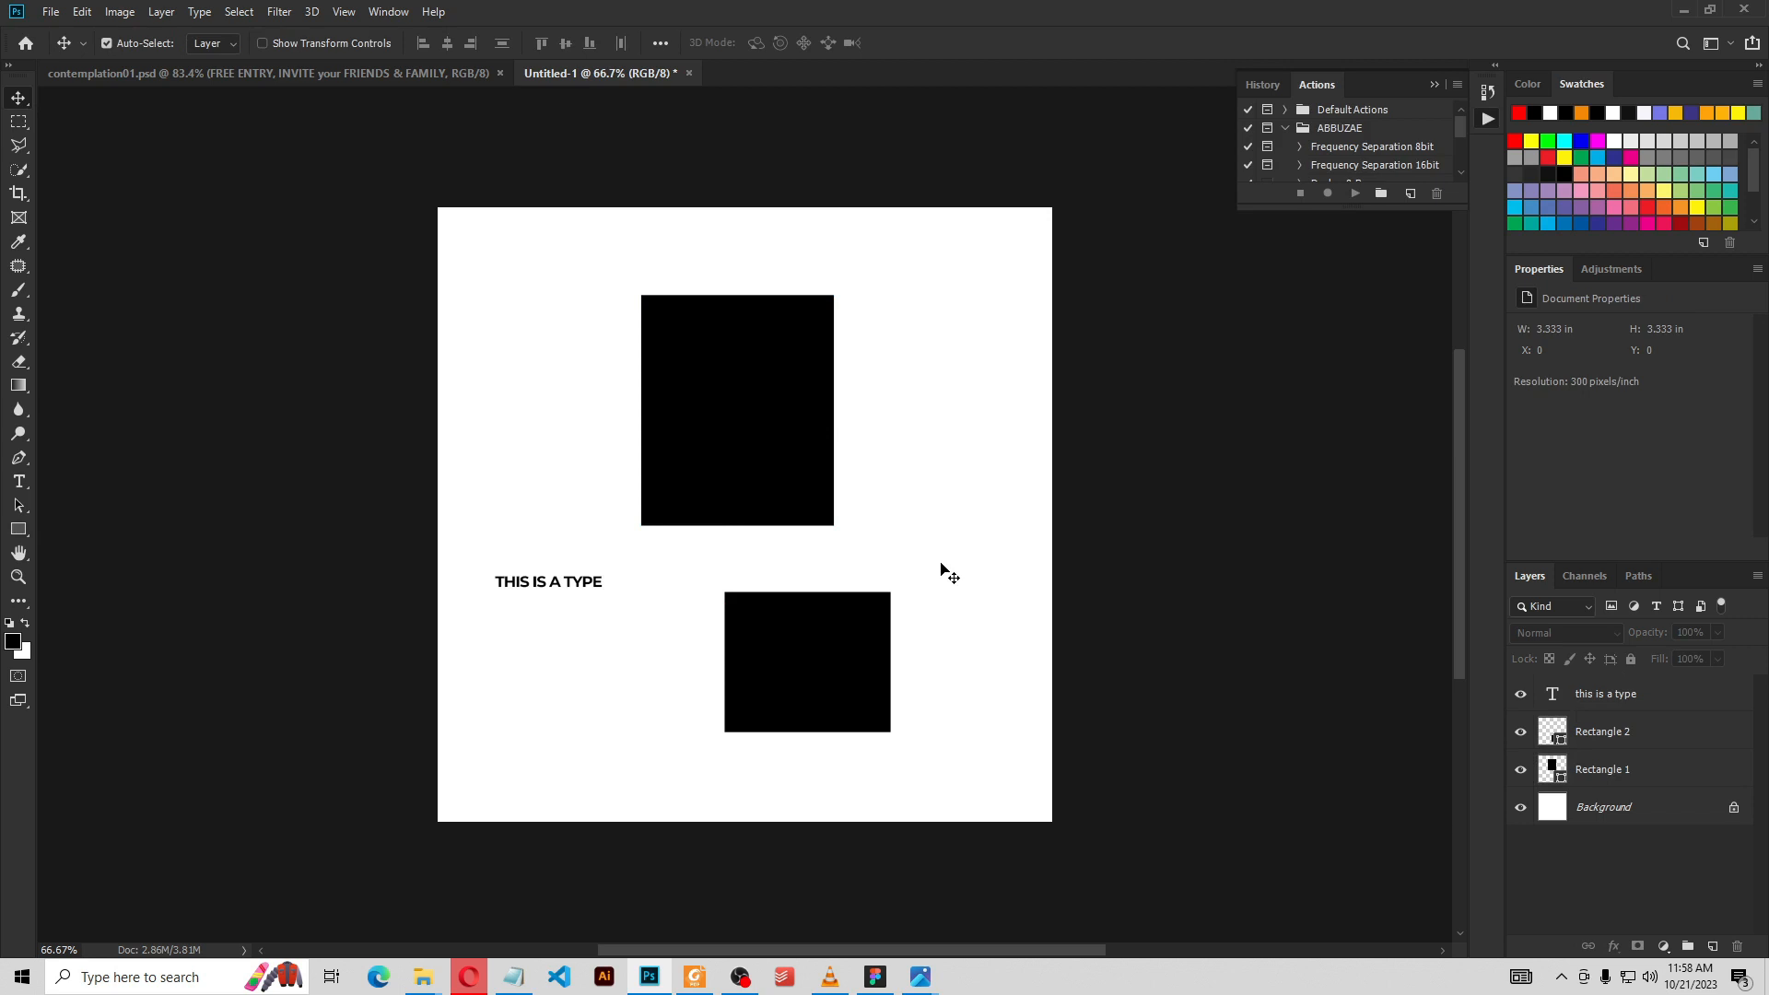
pyautogui.moveTo(976, 323); pyautogui.dragTo(472, 770)
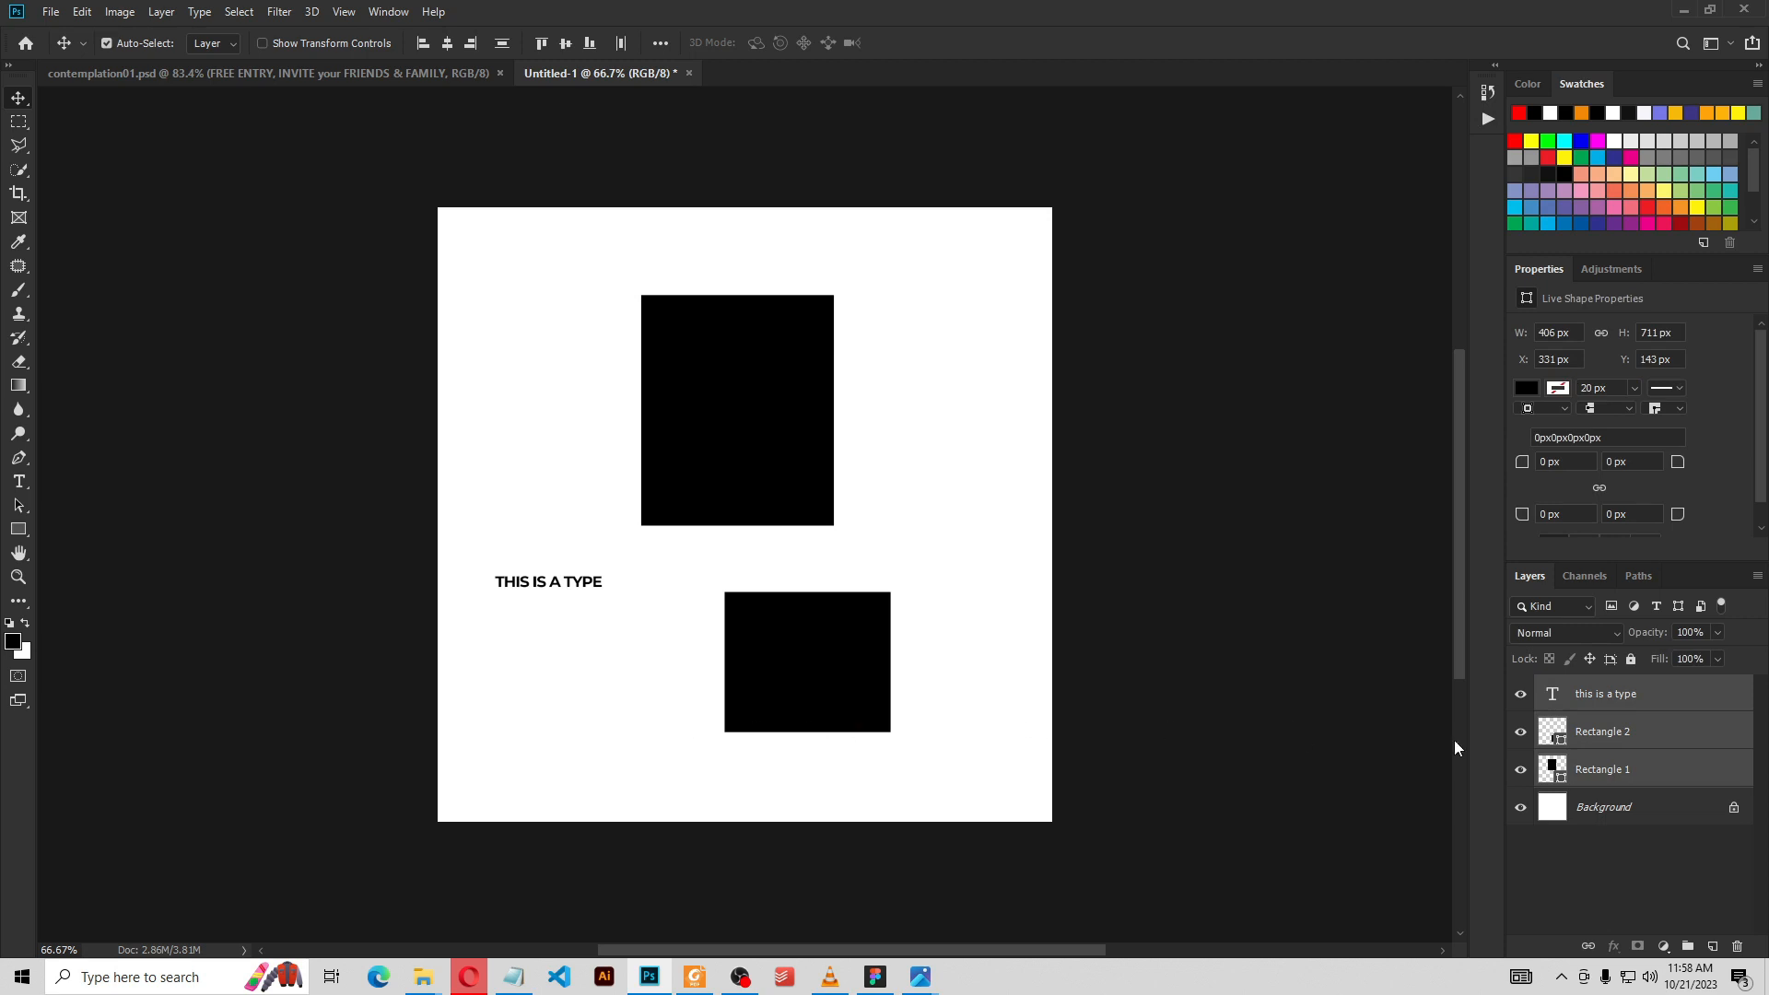
pyautogui.click(1018, 336)
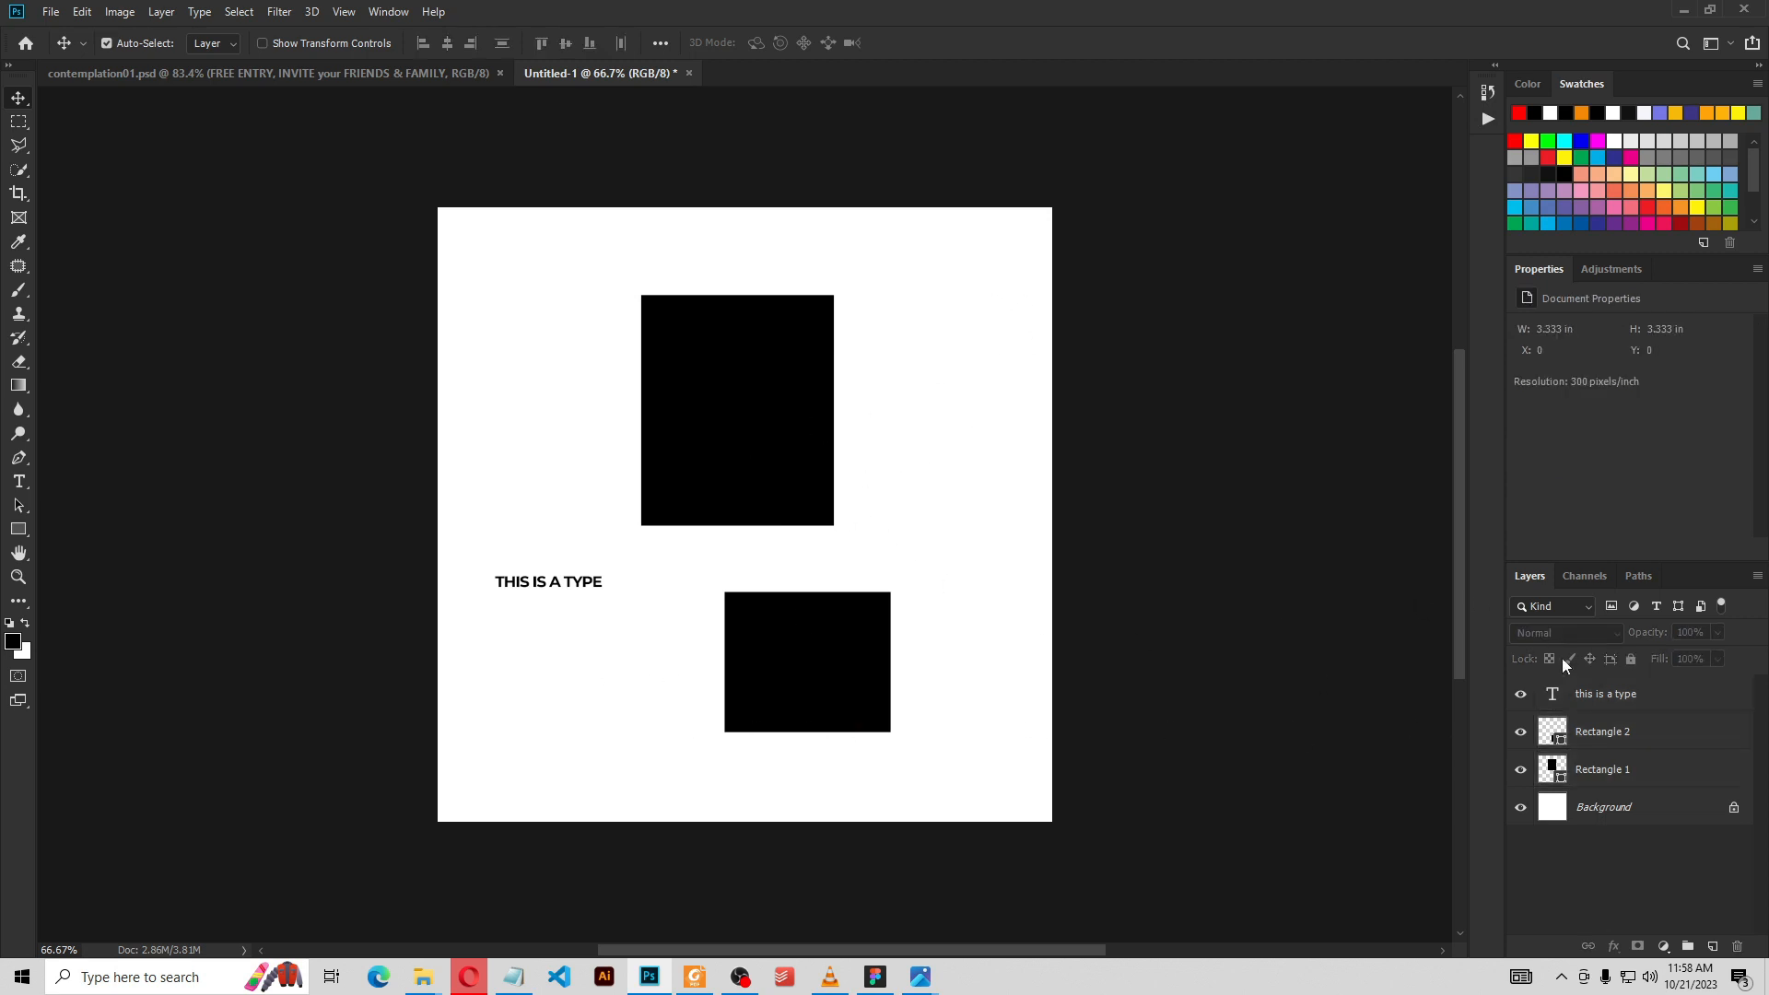
# Add both rectangles and the text to one selection and delete them from the canvas
pyautogui.click(800, 394)
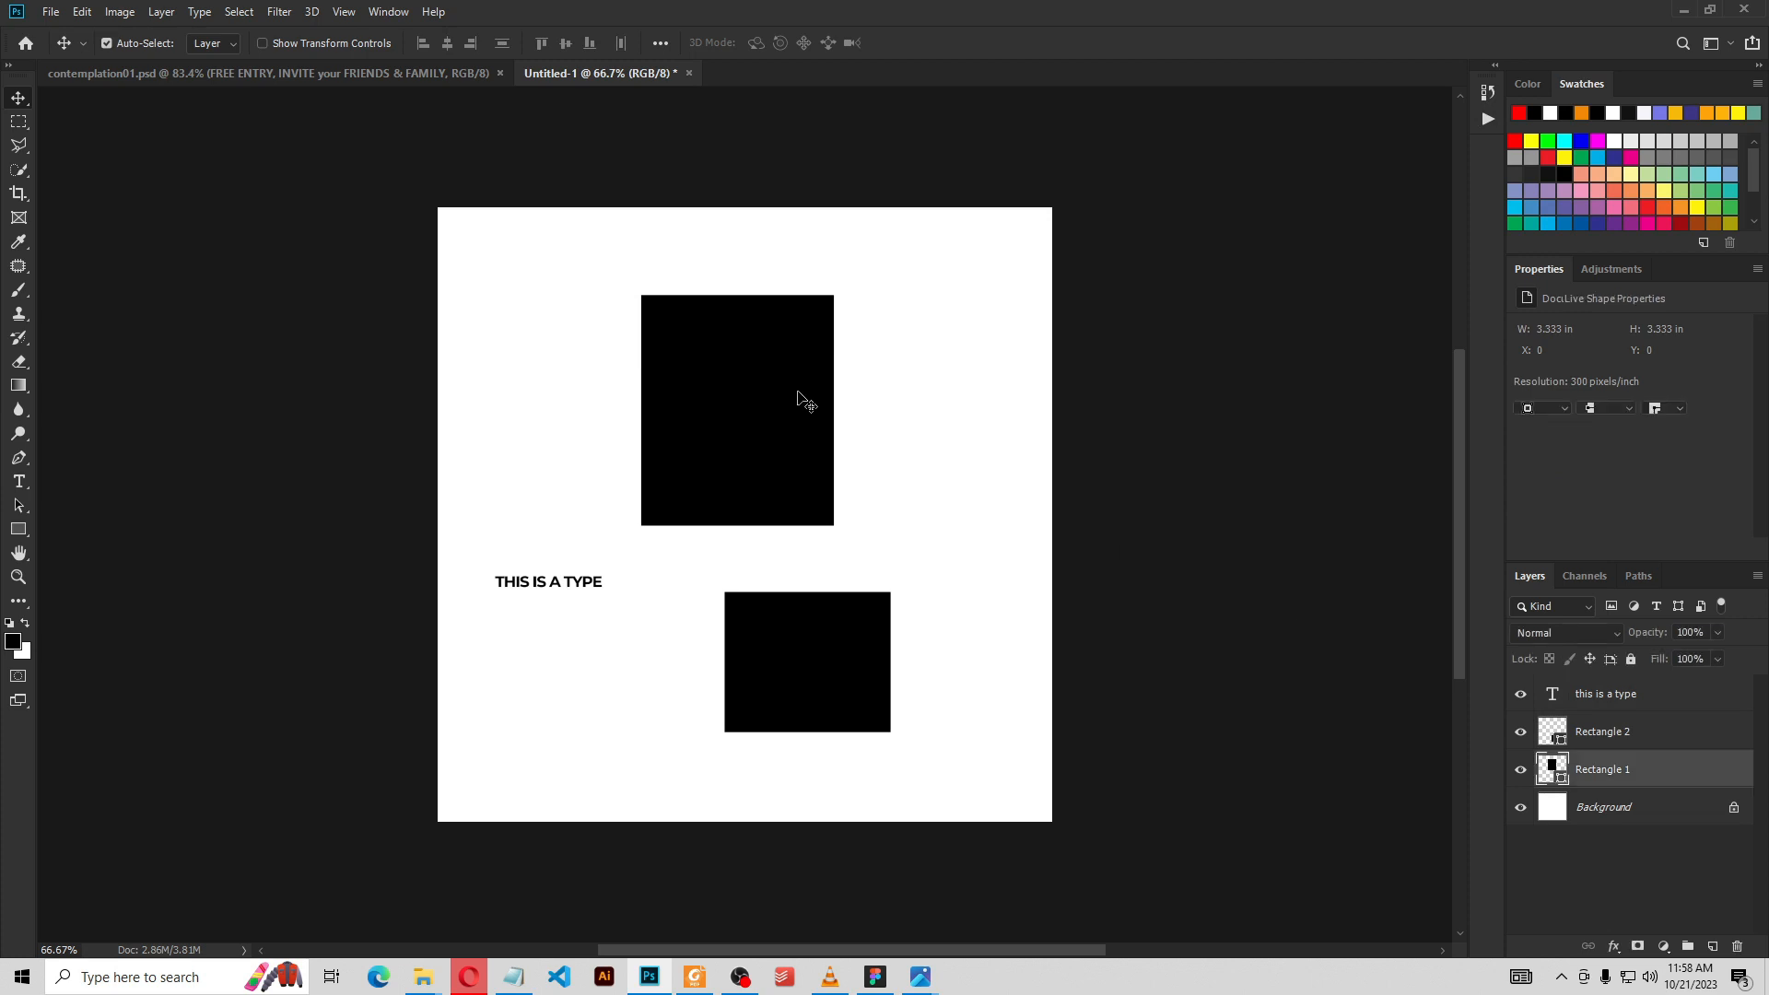
pyautogui.keyDown('shift'); pyautogui.click(814, 648); pyautogui.keyUp('shift')
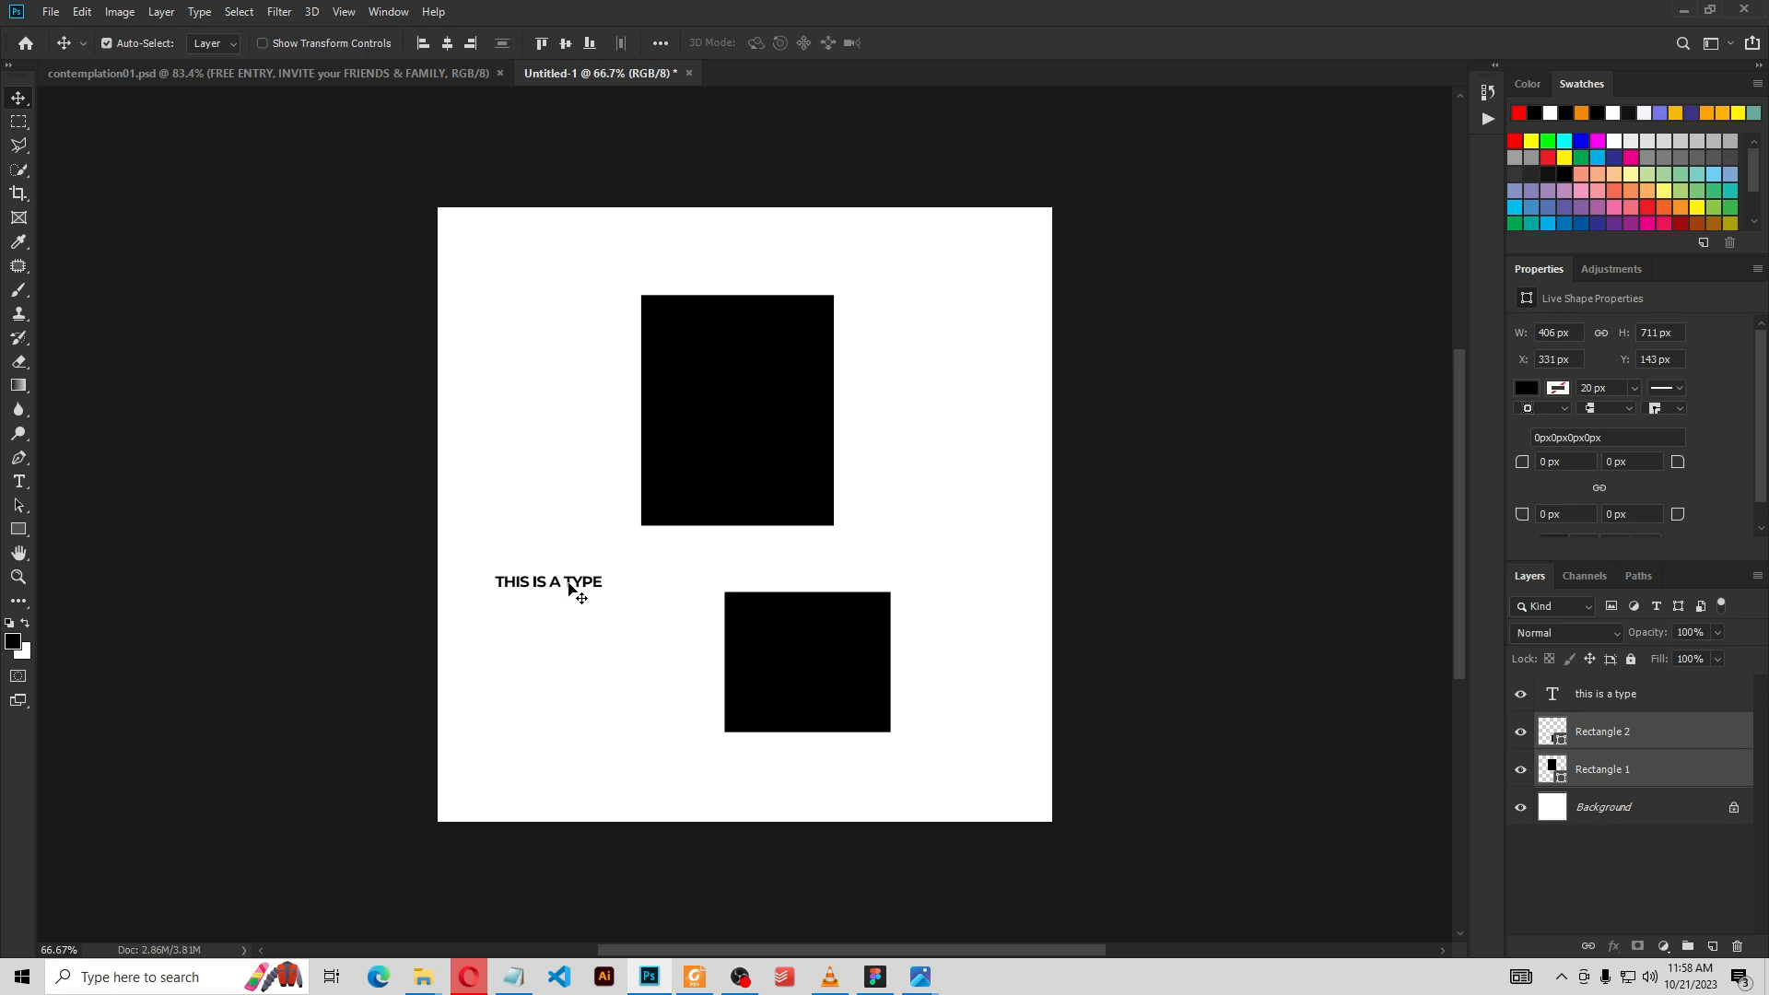
pyautogui.keyDown('shift'); pyautogui.click(576, 590); pyautogui.keyUp('shift')
pyautogui.press('Delete')
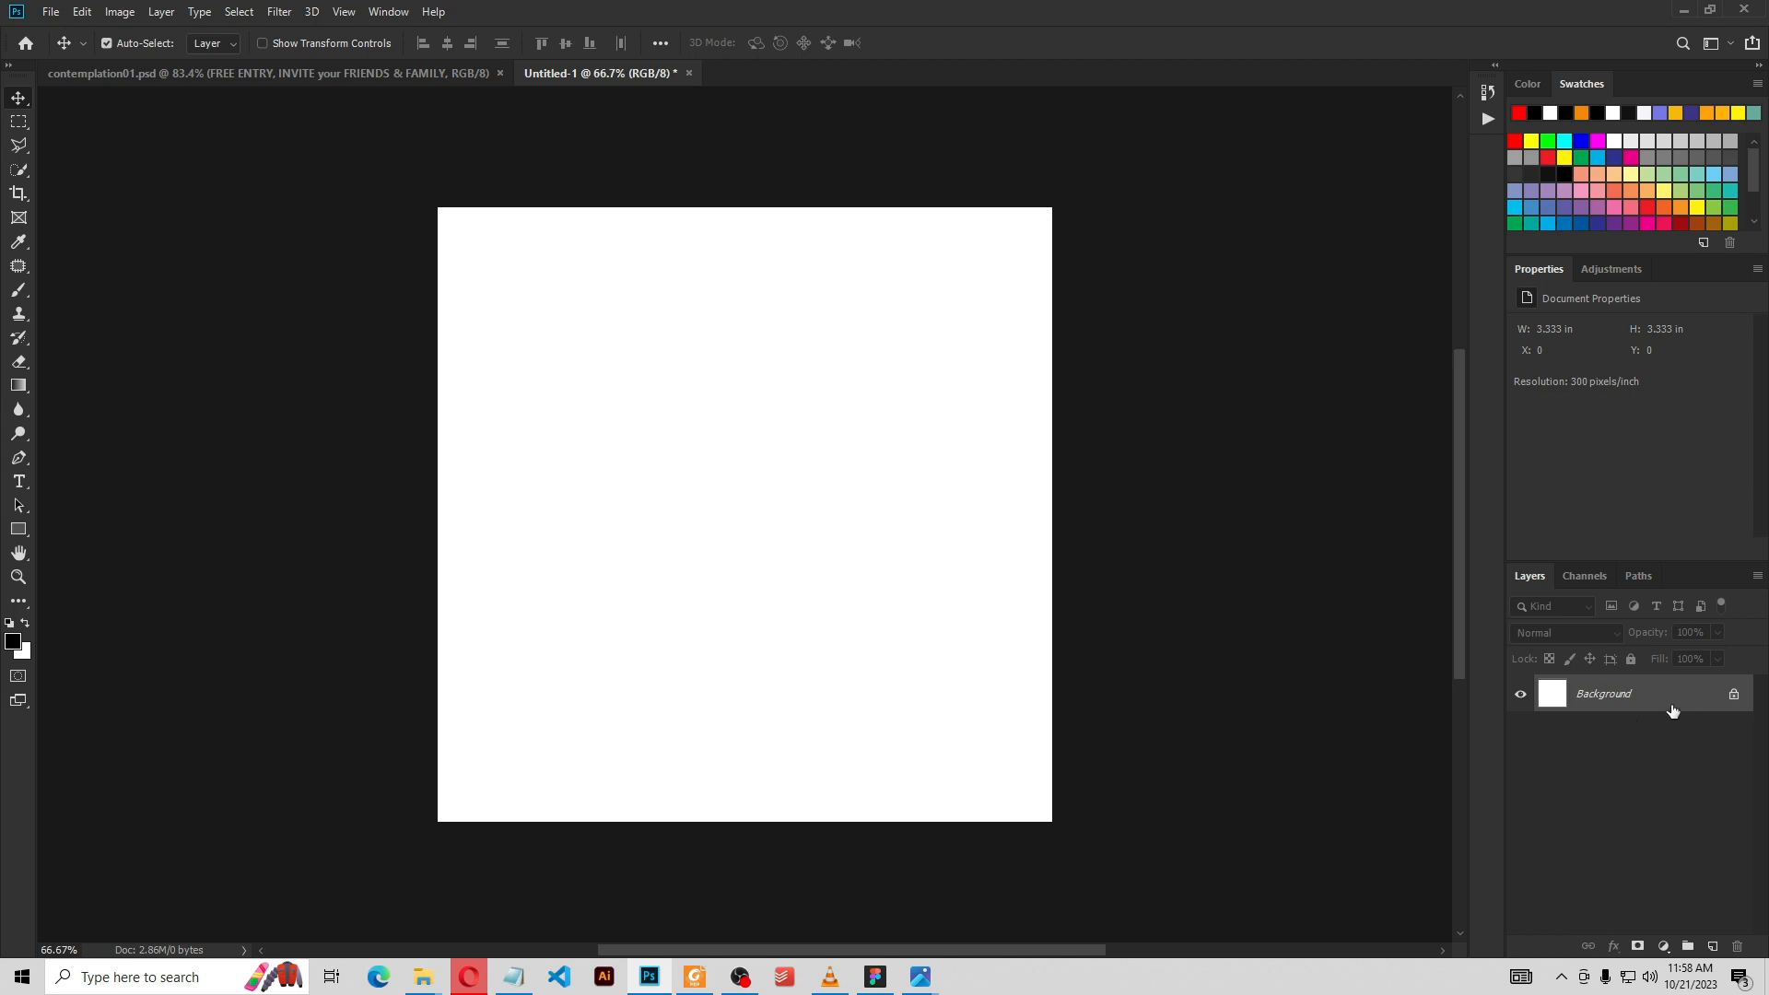
# Add a black Solid Color fill layer above the background
pyautogui.scroll(2, 608, 647)
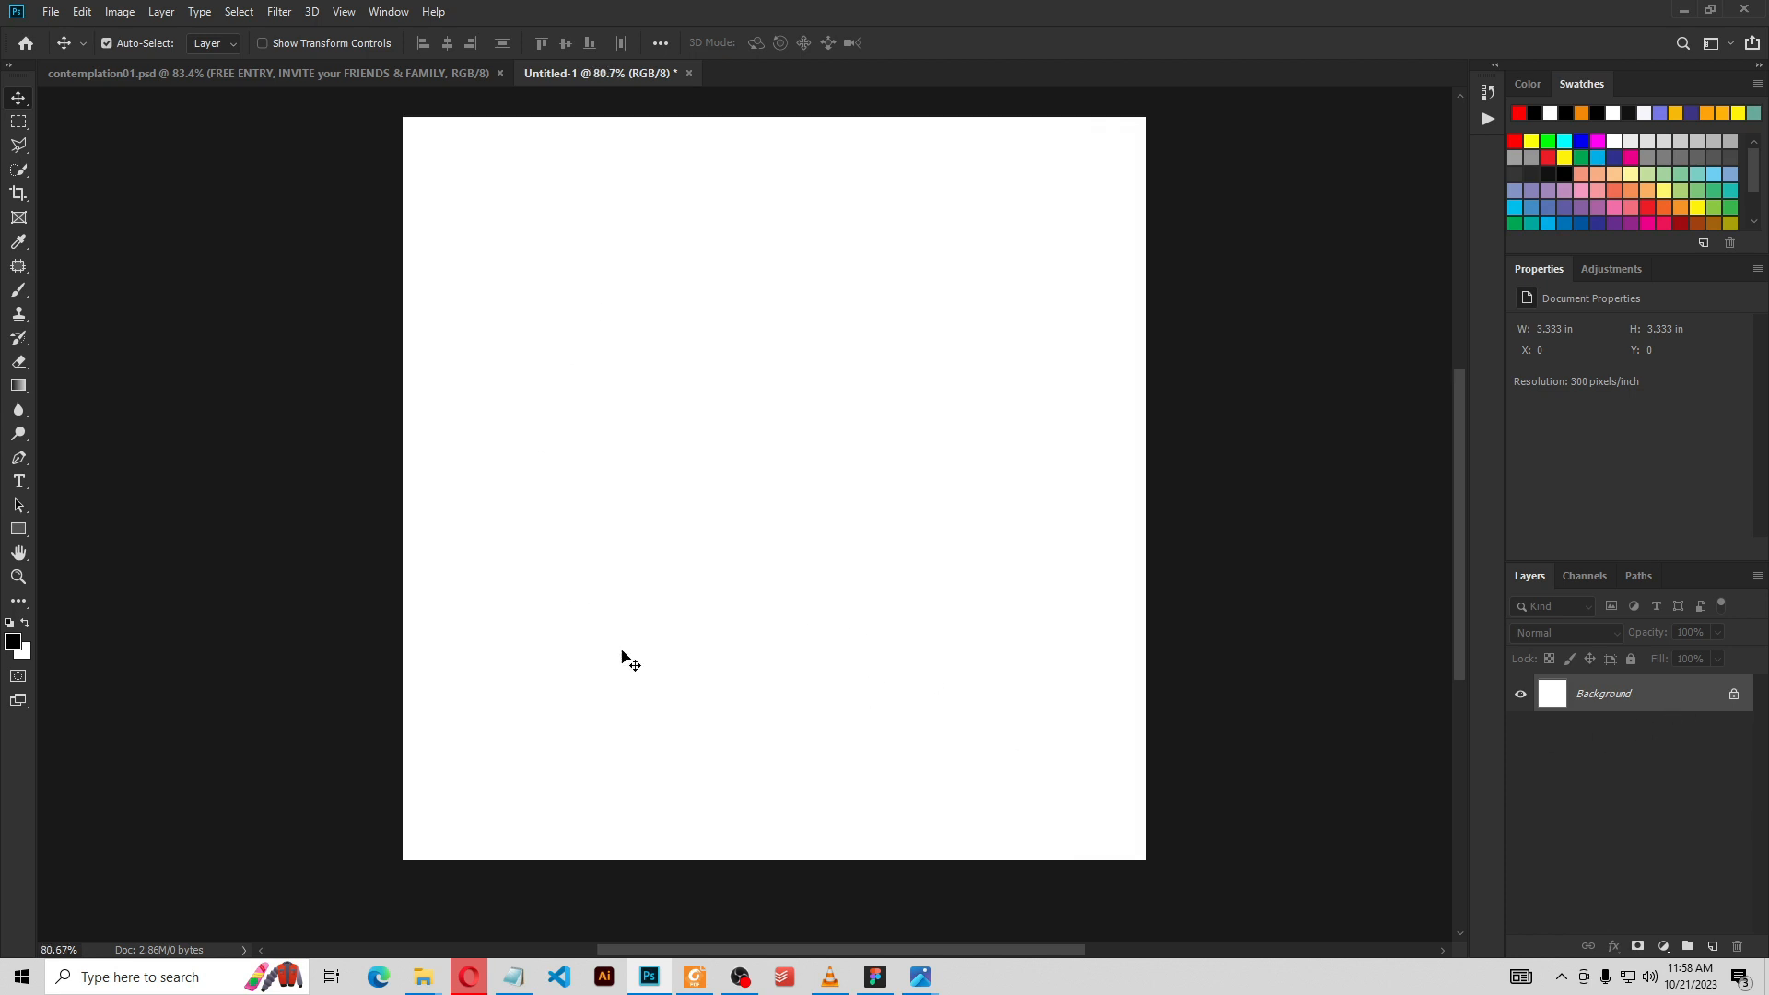
pyautogui.moveTo(908, 576); pyautogui.dragTo(909, 583)
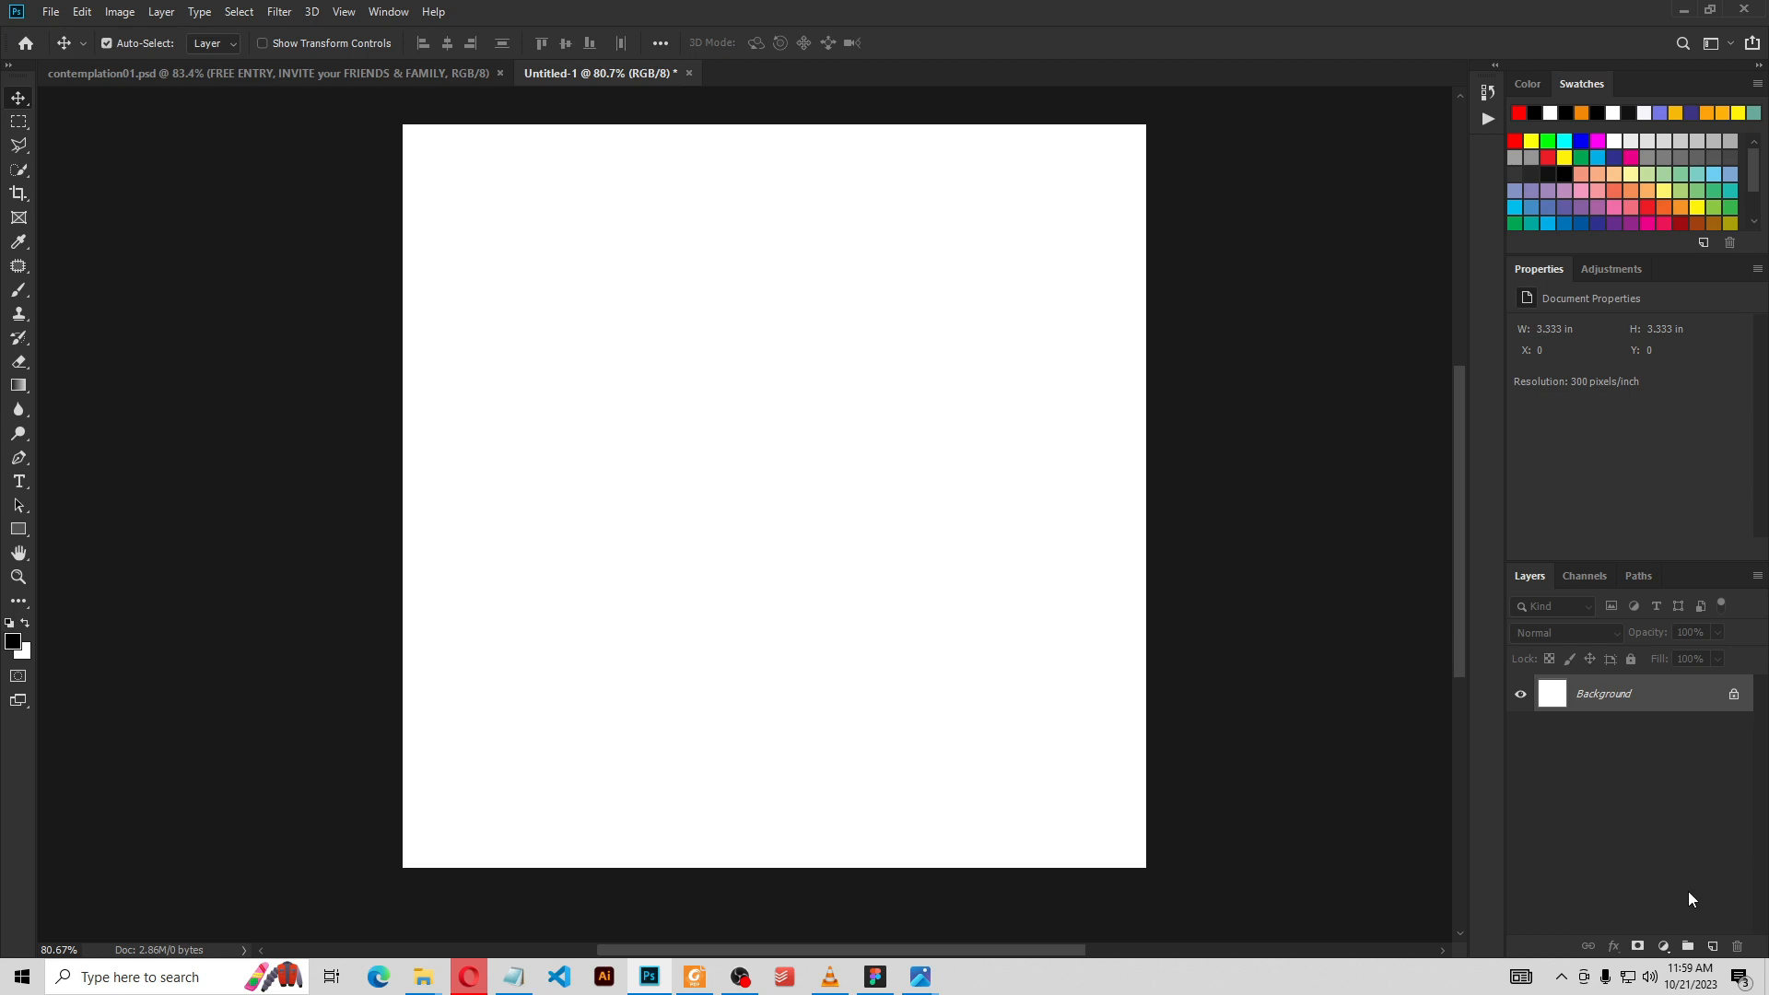
pyautogui.click(1662, 946)
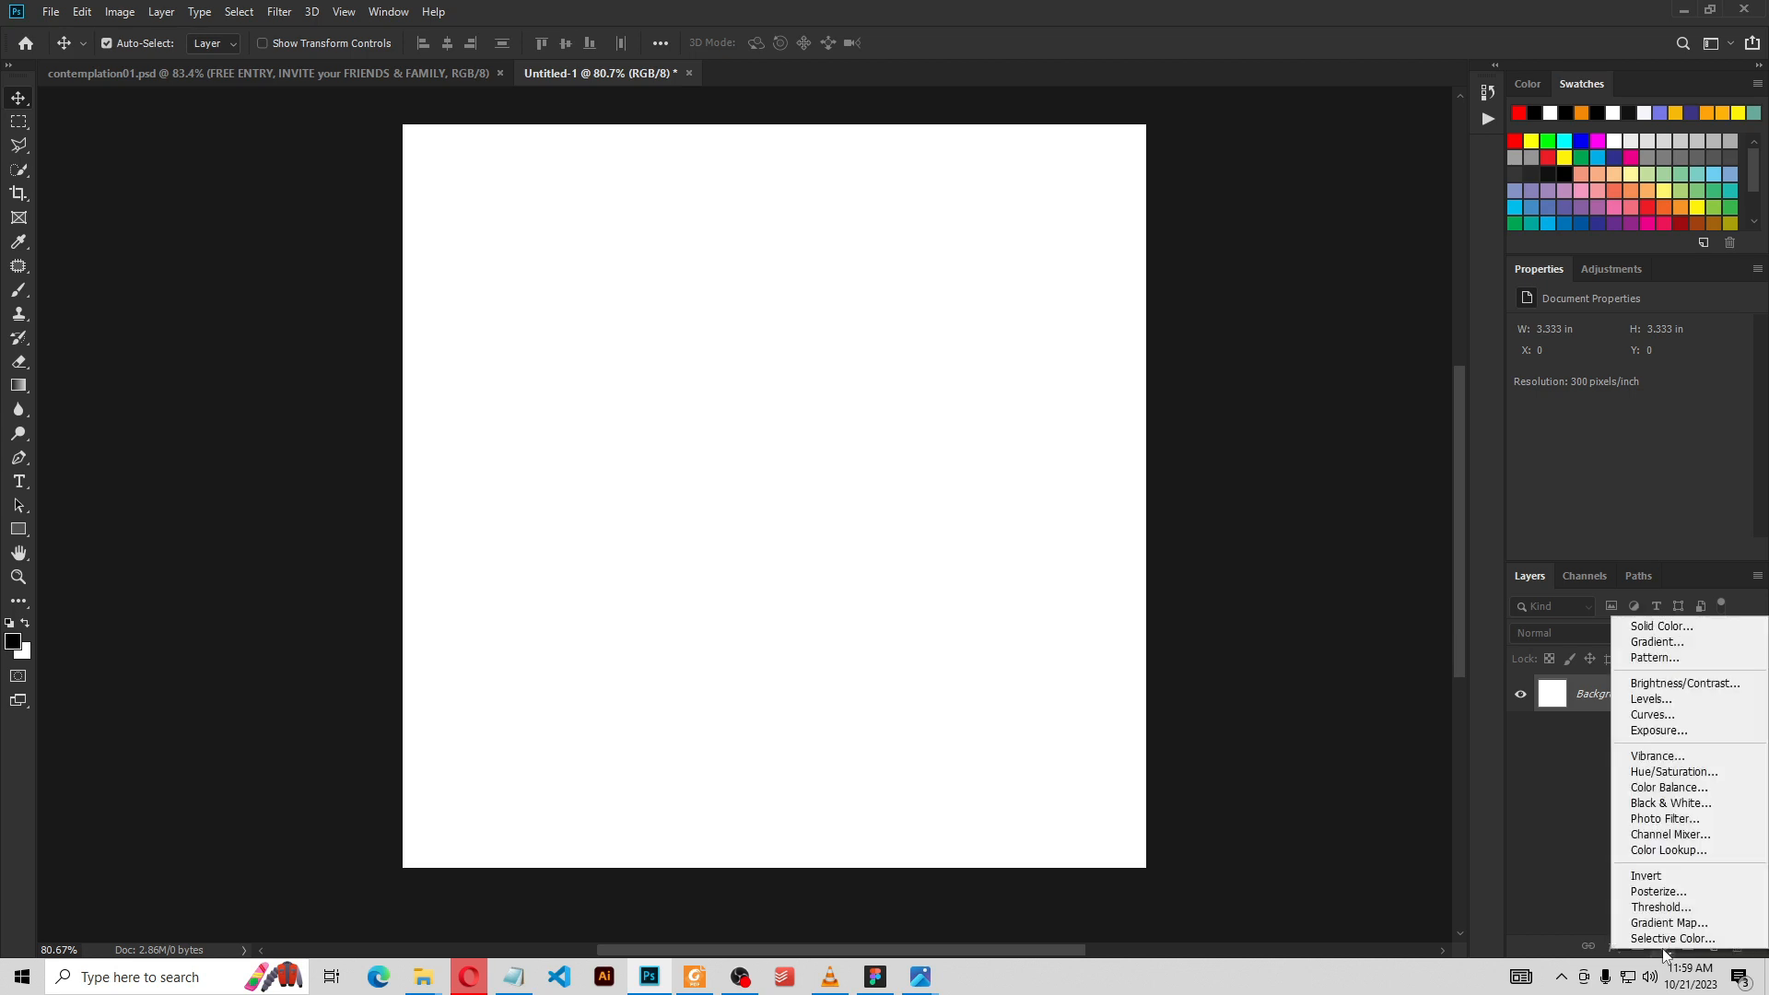
pyautogui.click(1594, 875)
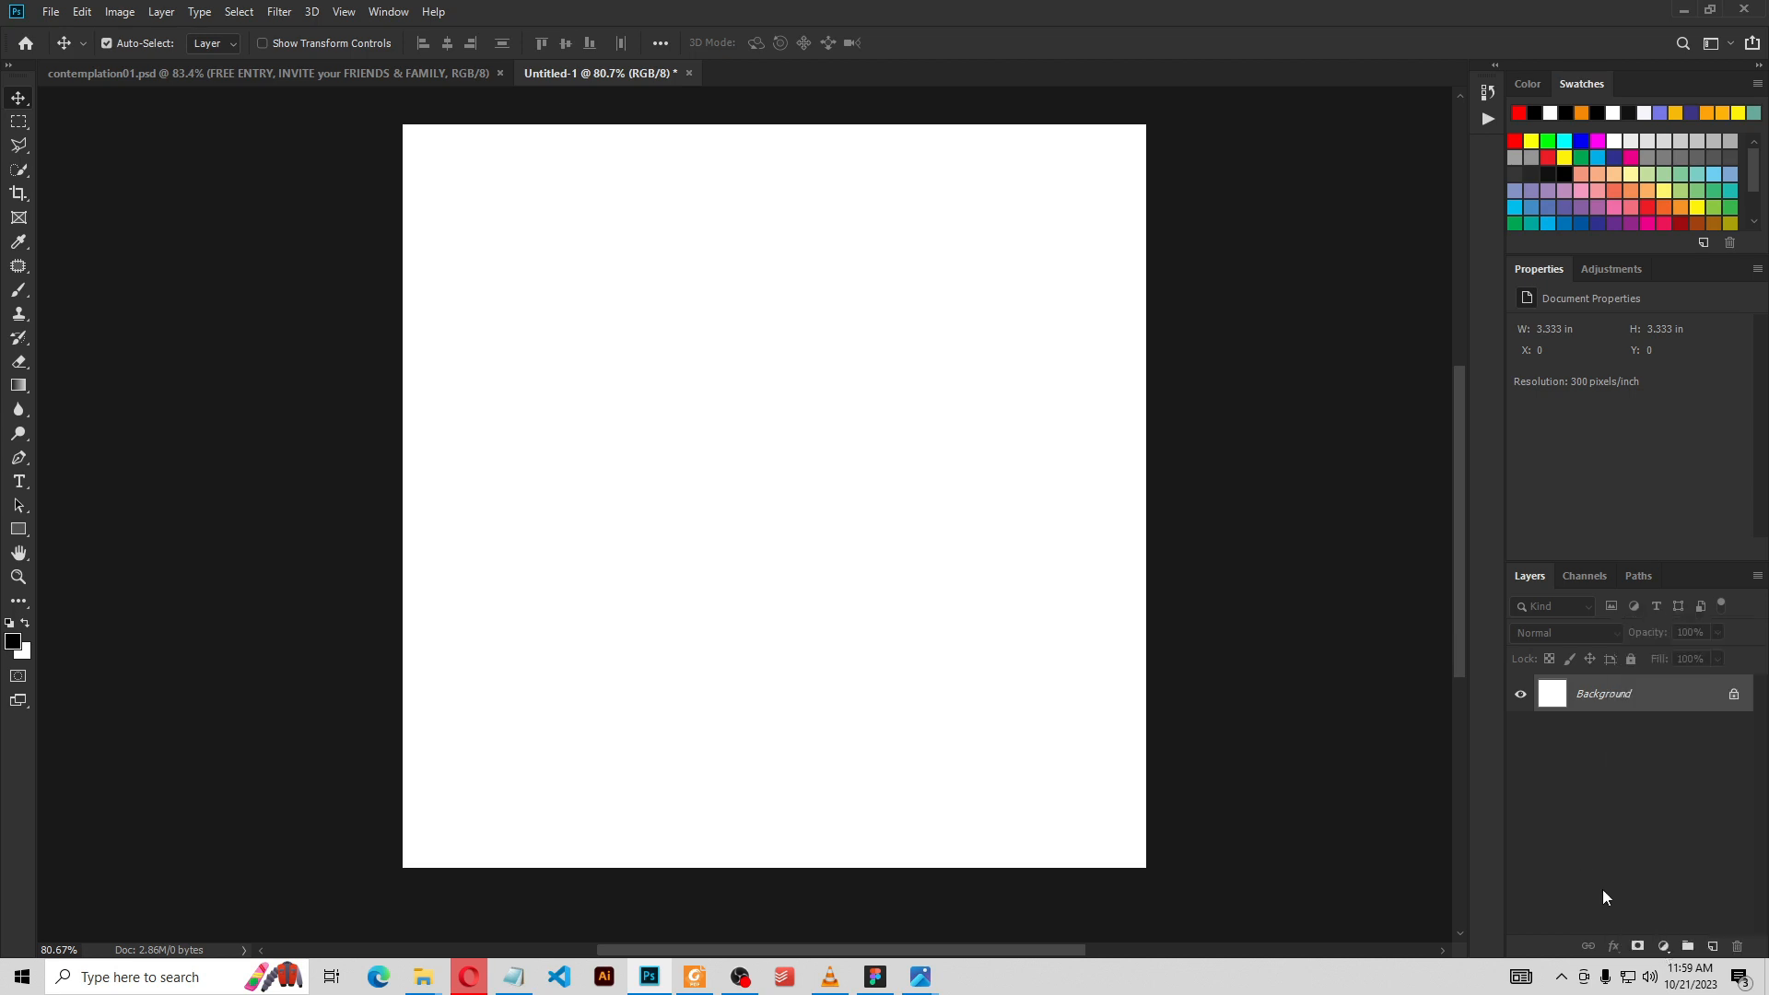
pyautogui.click(1662, 947)
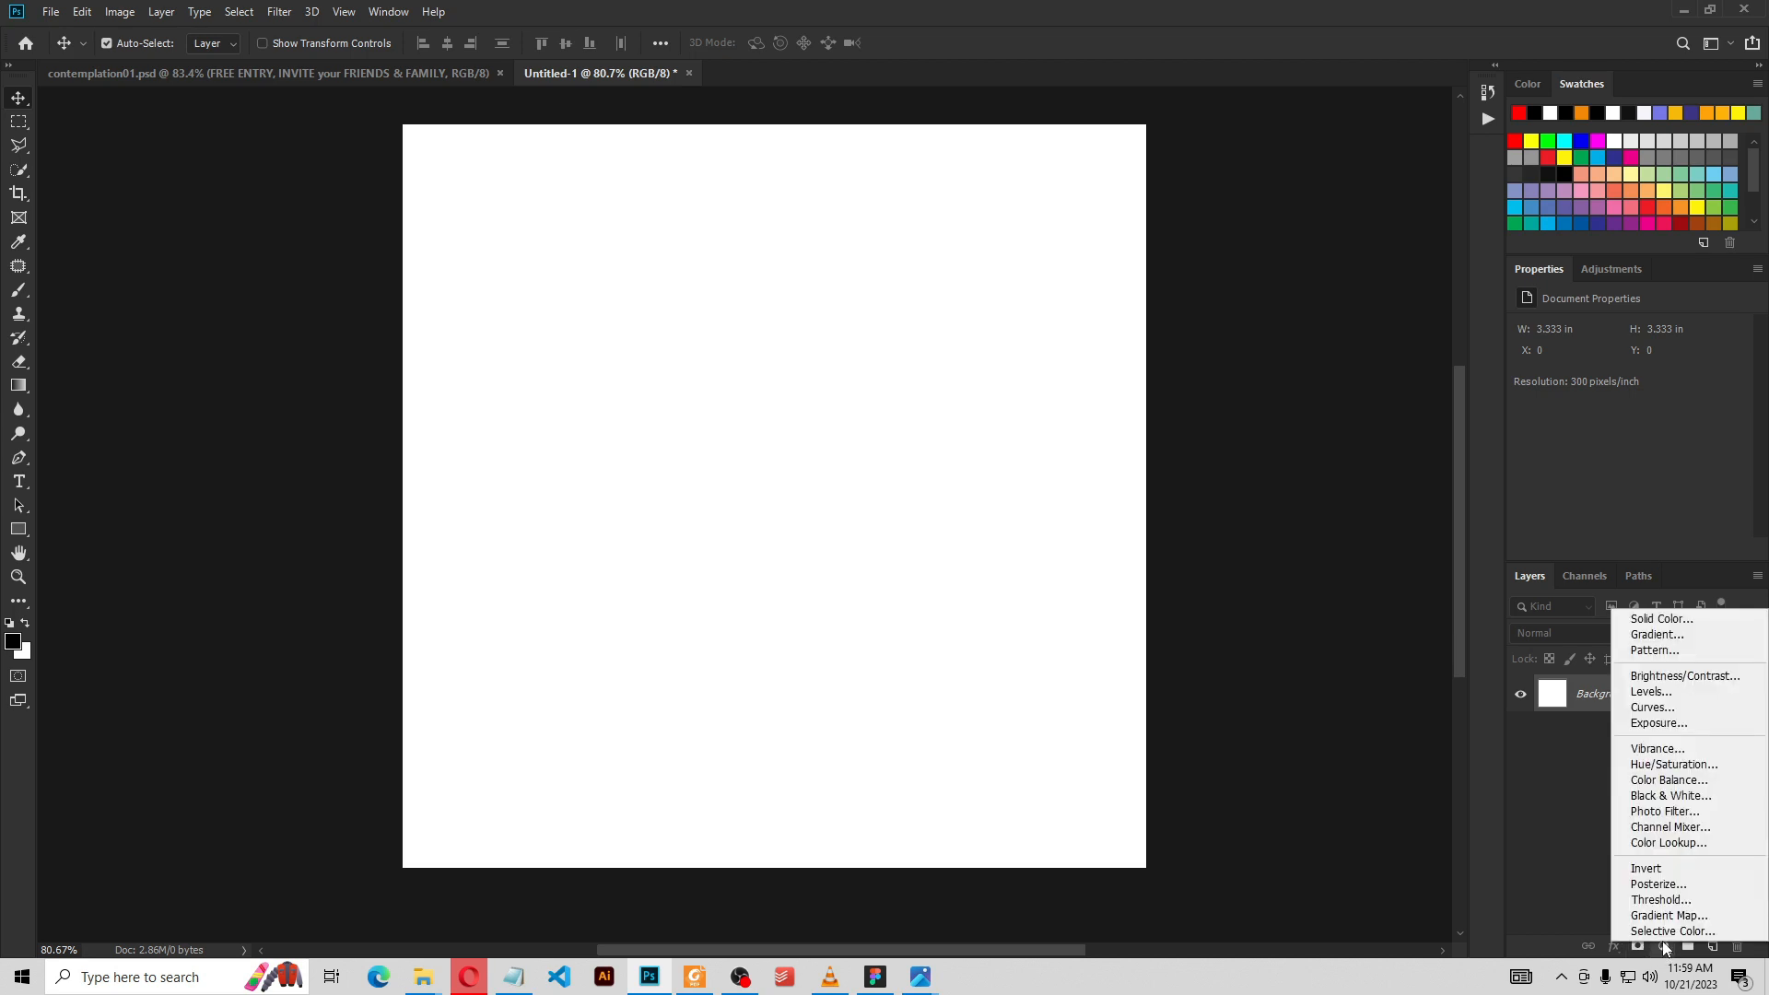
pyautogui.click(1711, 620)
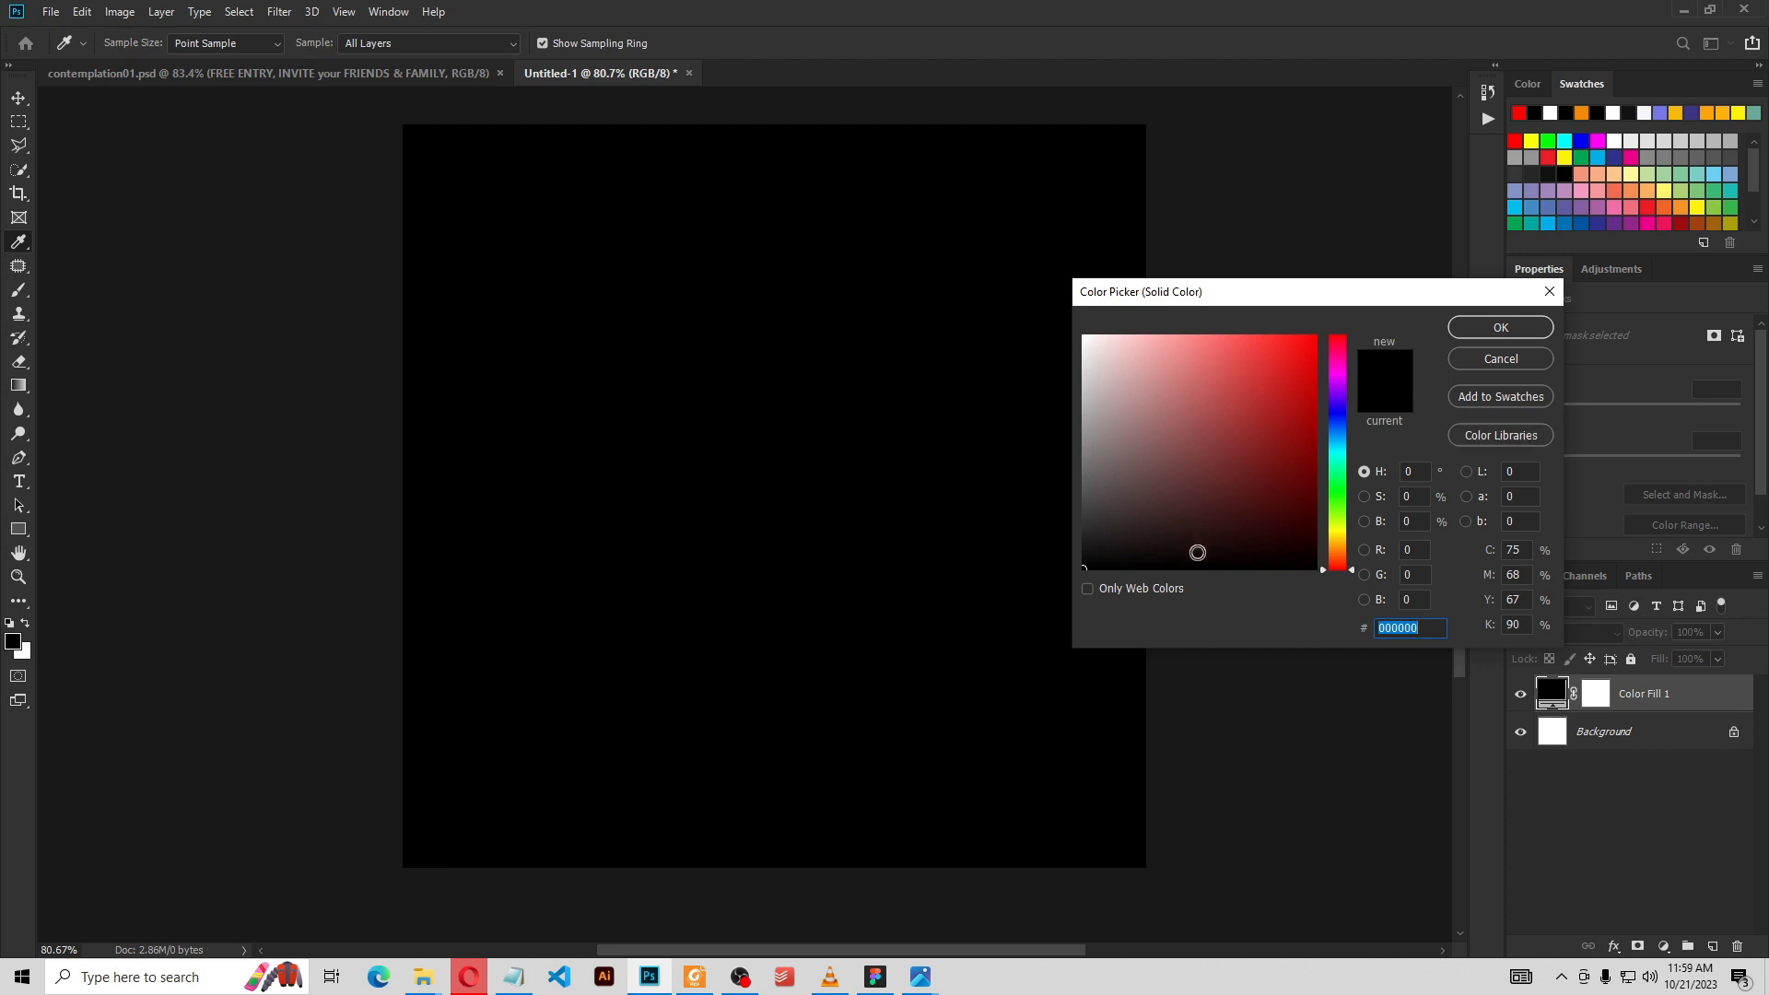
pyautogui.moveTo(1271, 373)
pyautogui.mouseDown()
pyautogui.moveTo(1296, 364)
pyautogui.moveTo(1290, 323)
pyautogui.moveTo(1148, 347)
pyautogui.moveTo(1214, 586)
pyautogui.mouseUp()
pyautogui.doubleClick(1391, 628)
pyautogui.click(1492, 330)
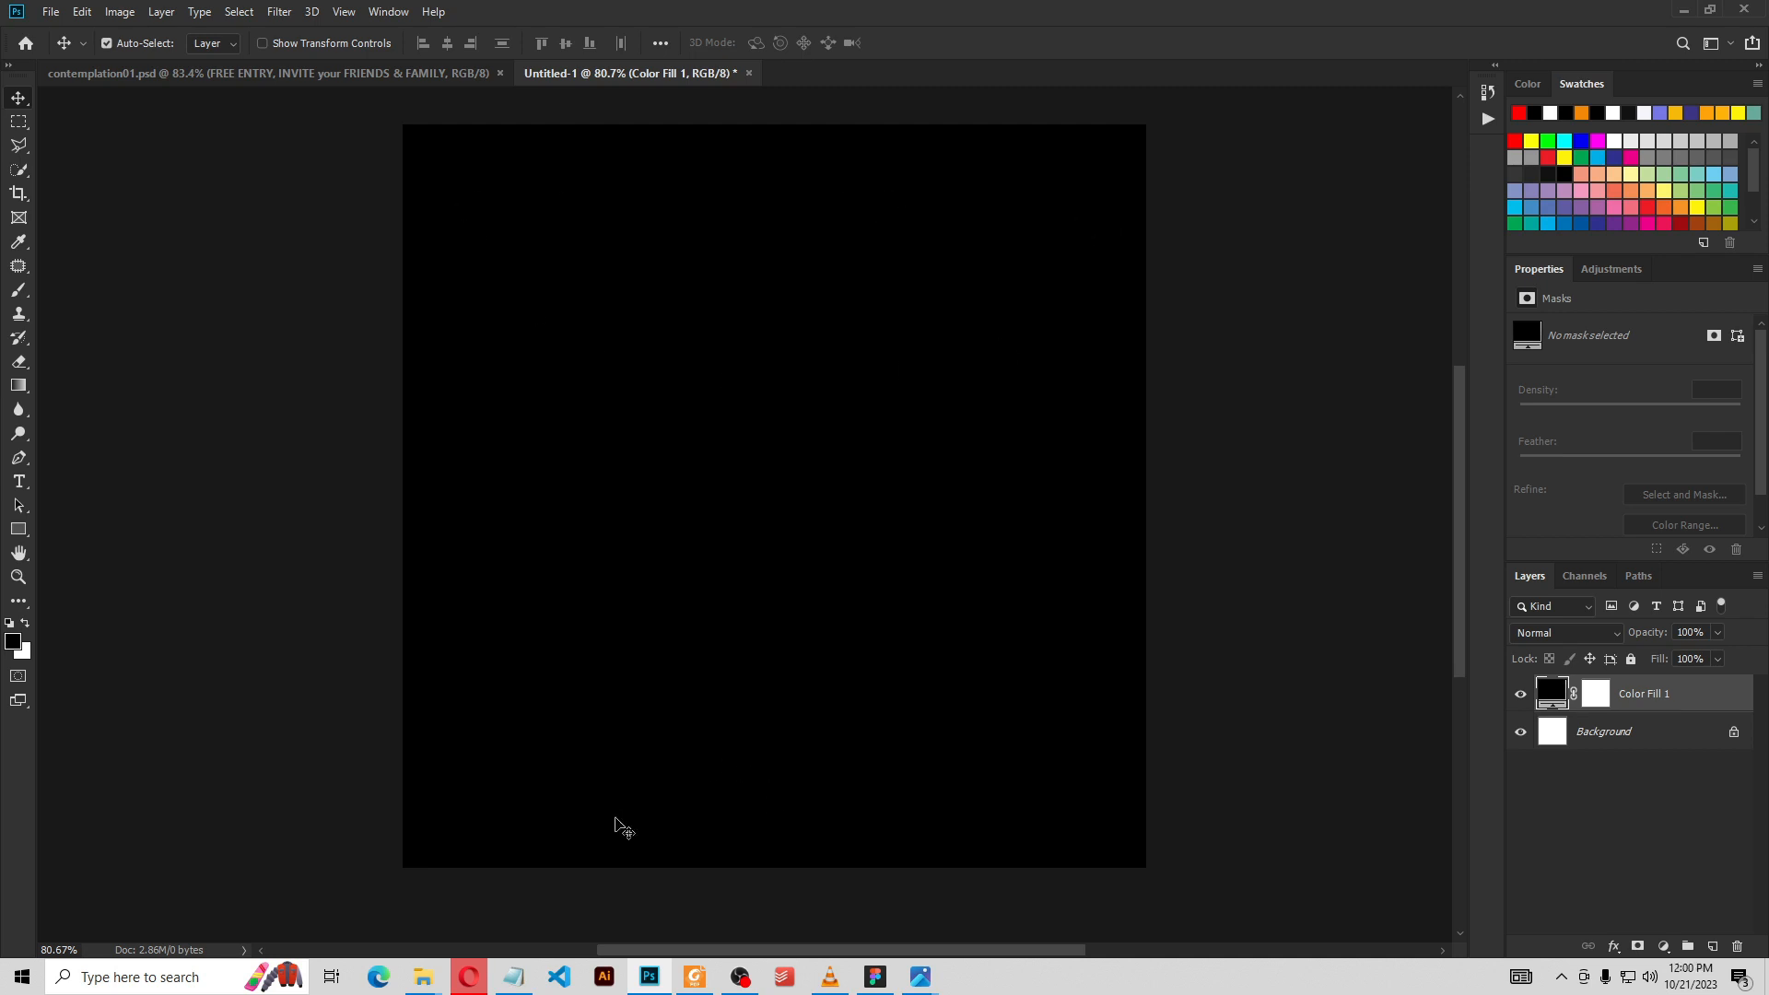
# Place the gospel singer photo from the contemplation folder, aligned to the canvas's upper edge and scaled to about 19.57% to cover its width
pyautogui.moveTo(433, 979)
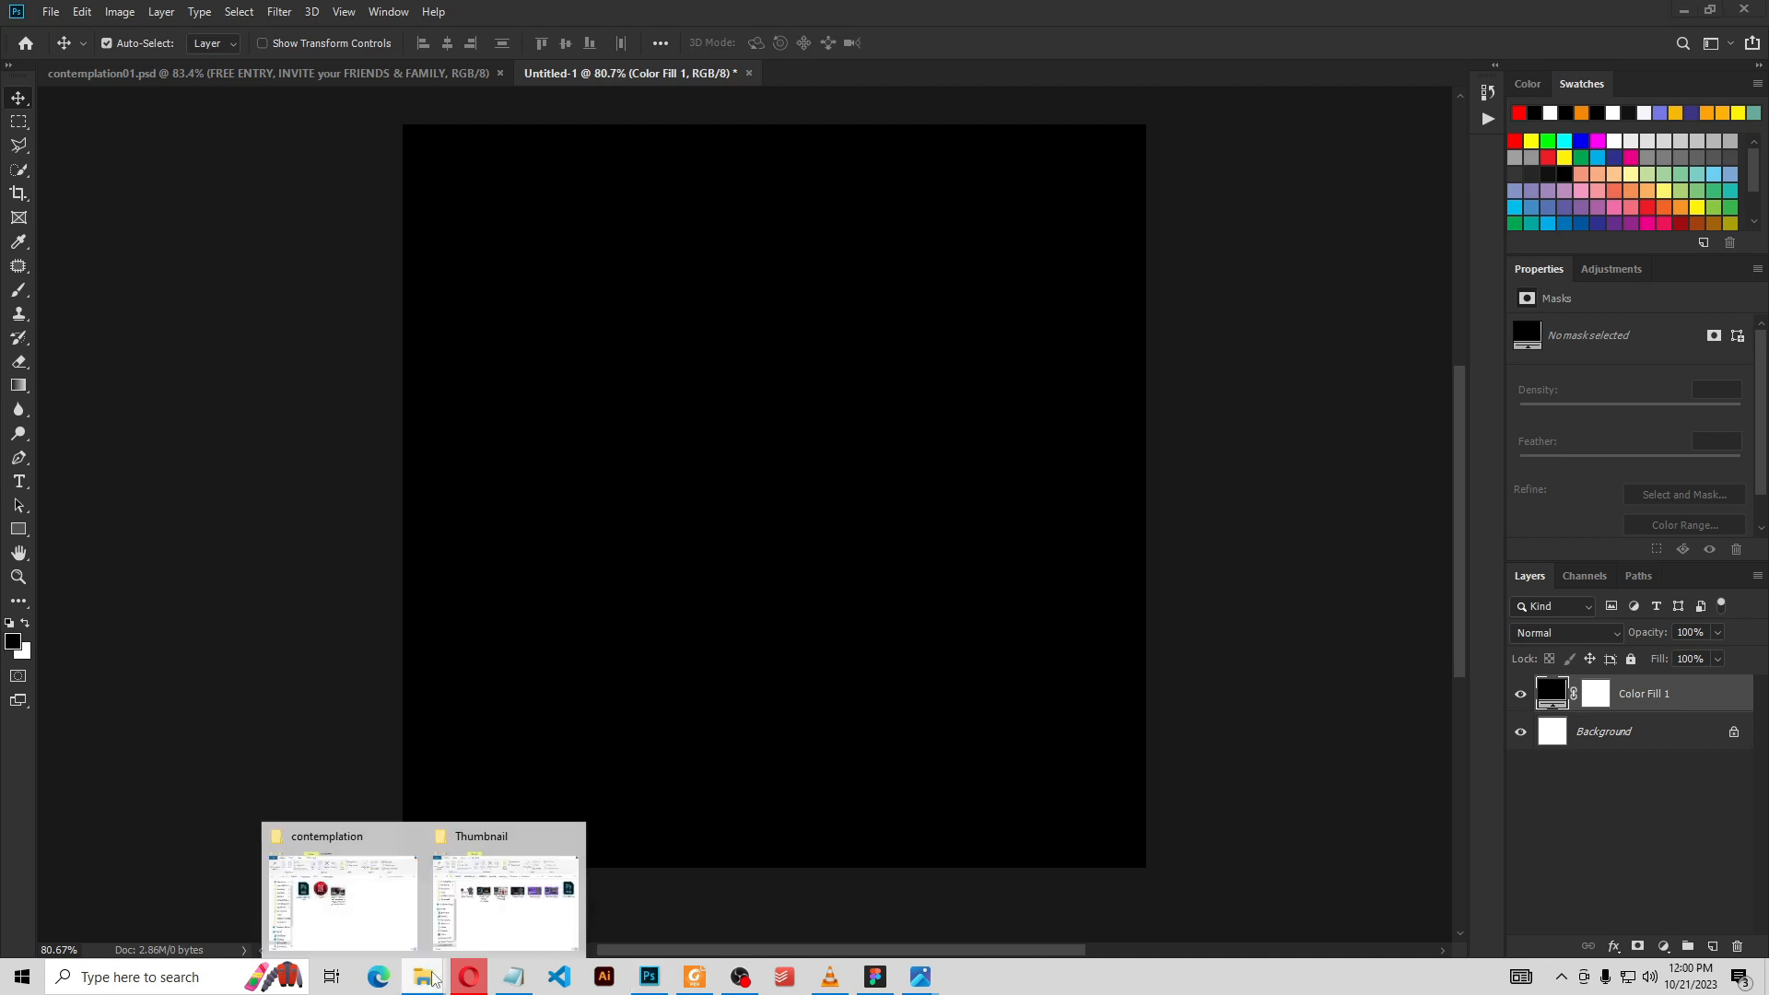
pyautogui.click(361, 880)
pyautogui.moveTo(860, 118); pyautogui.dragTo(1293, 158)
pyautogui.moveTo(1360, 385); pyautogui.dragTo(631, 379)
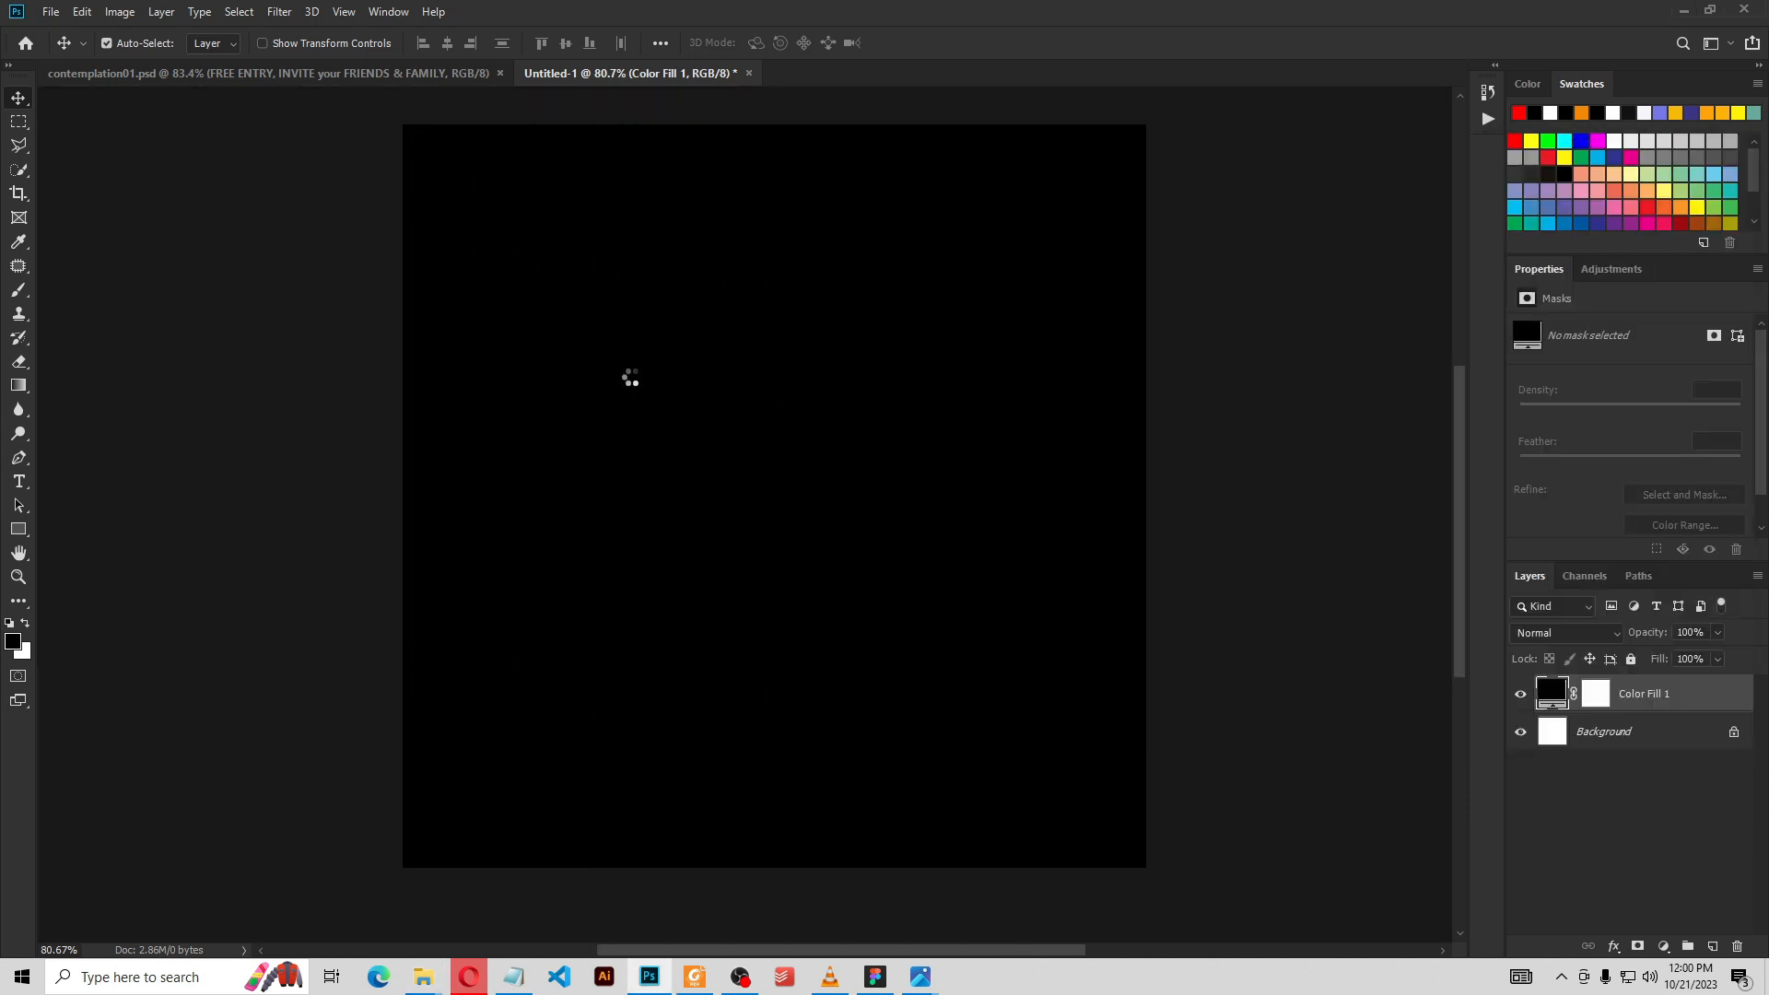
pyautogui.moveTo(765, 502); pyautogui.dragTo(765, 338)
pyautogui.moveTo(1145, 540); pyautogui.dragTo(1279, 609)
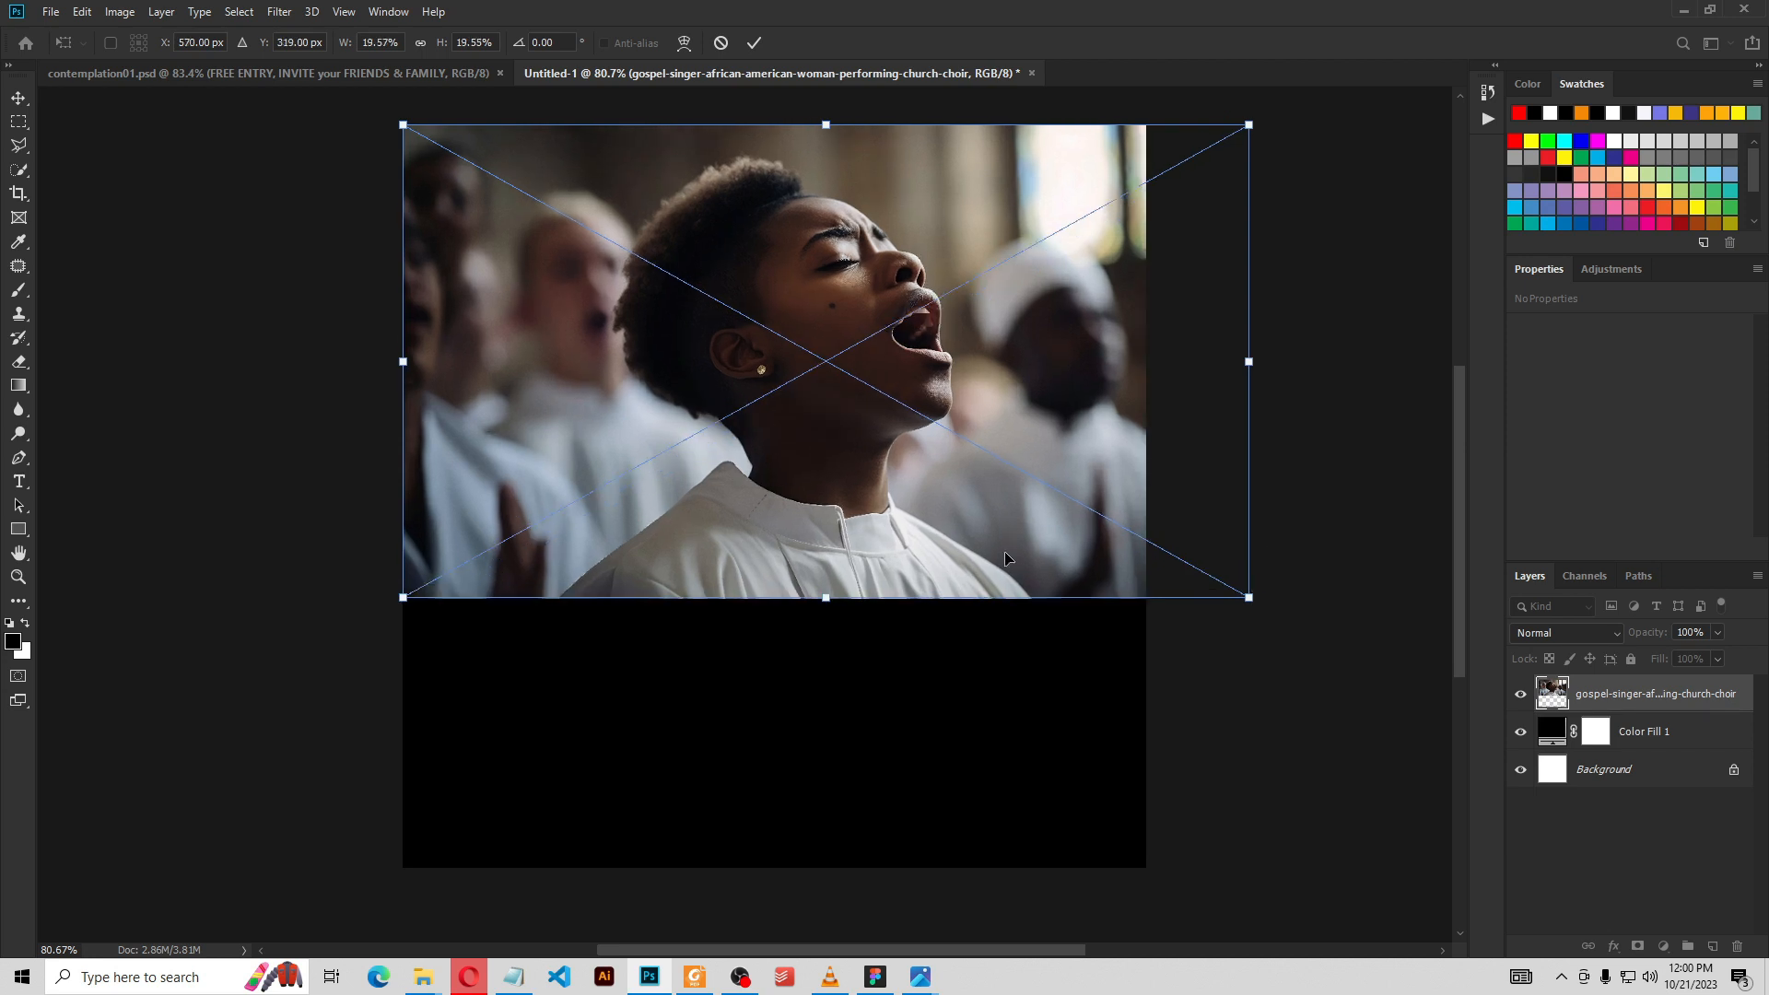
pyautogui.click(754, 43)
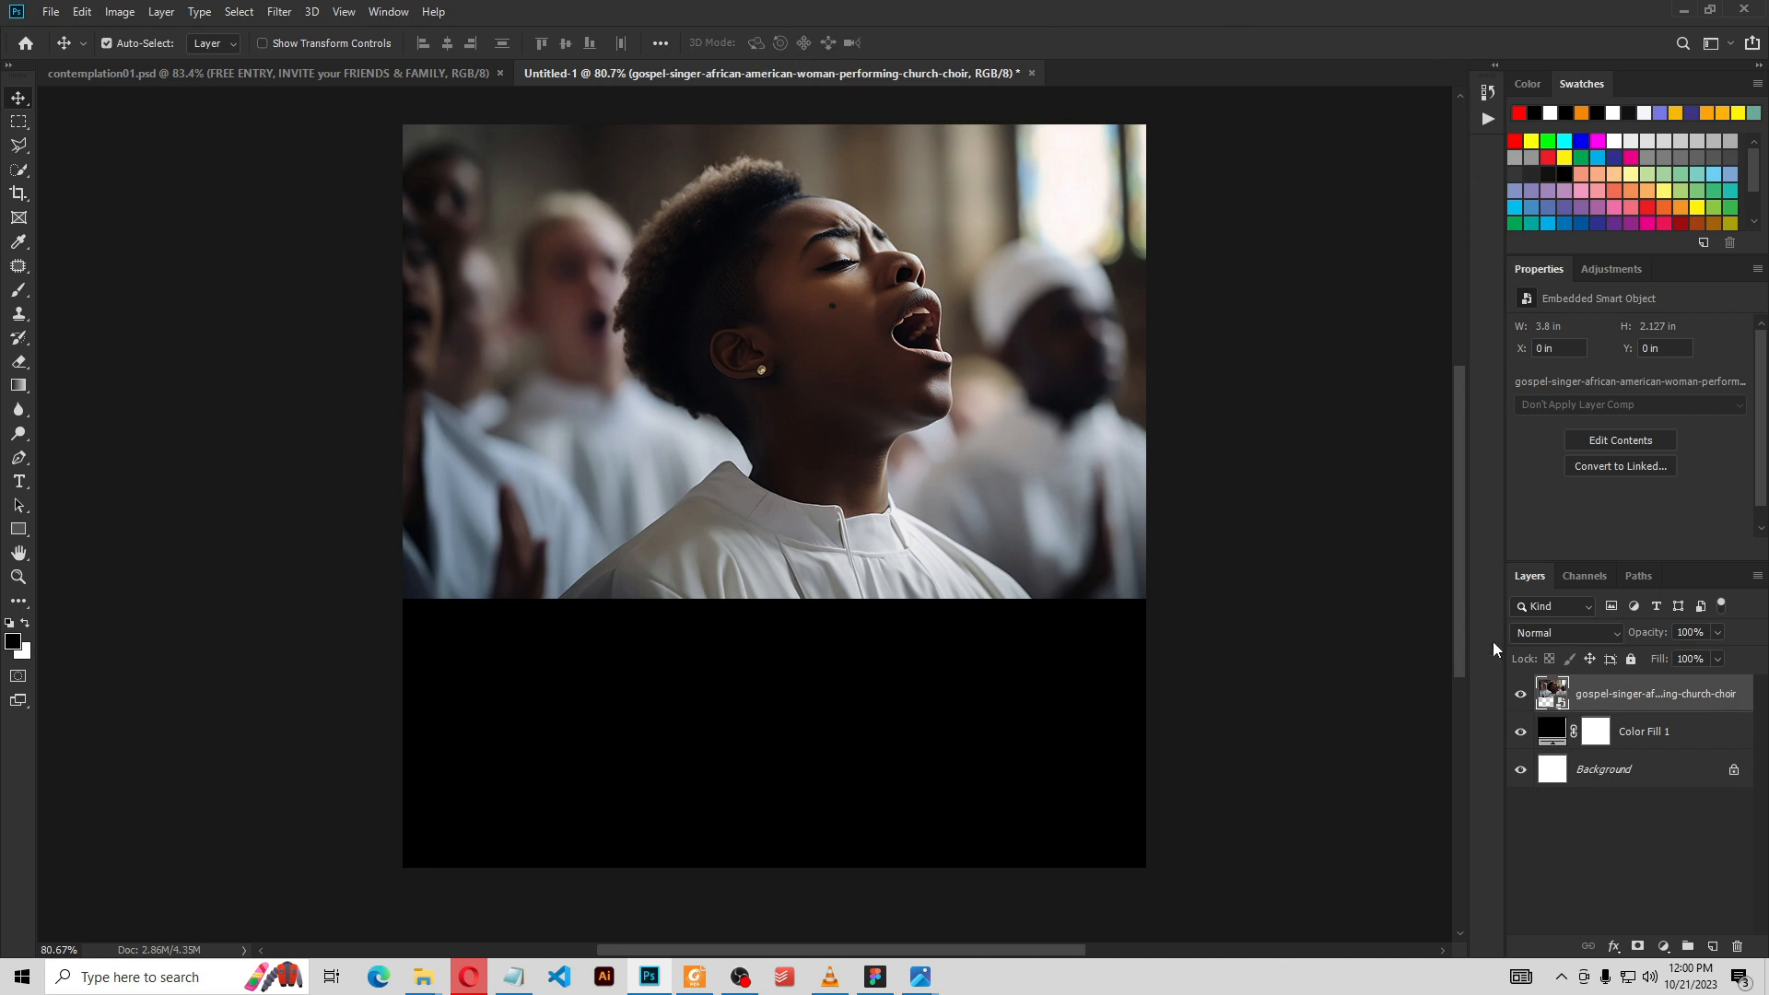
# Try 0% opacity on the gospel singer layer, and restore it to 100%
pyautogui.click(1706, 633)
pyautogui.write('0')
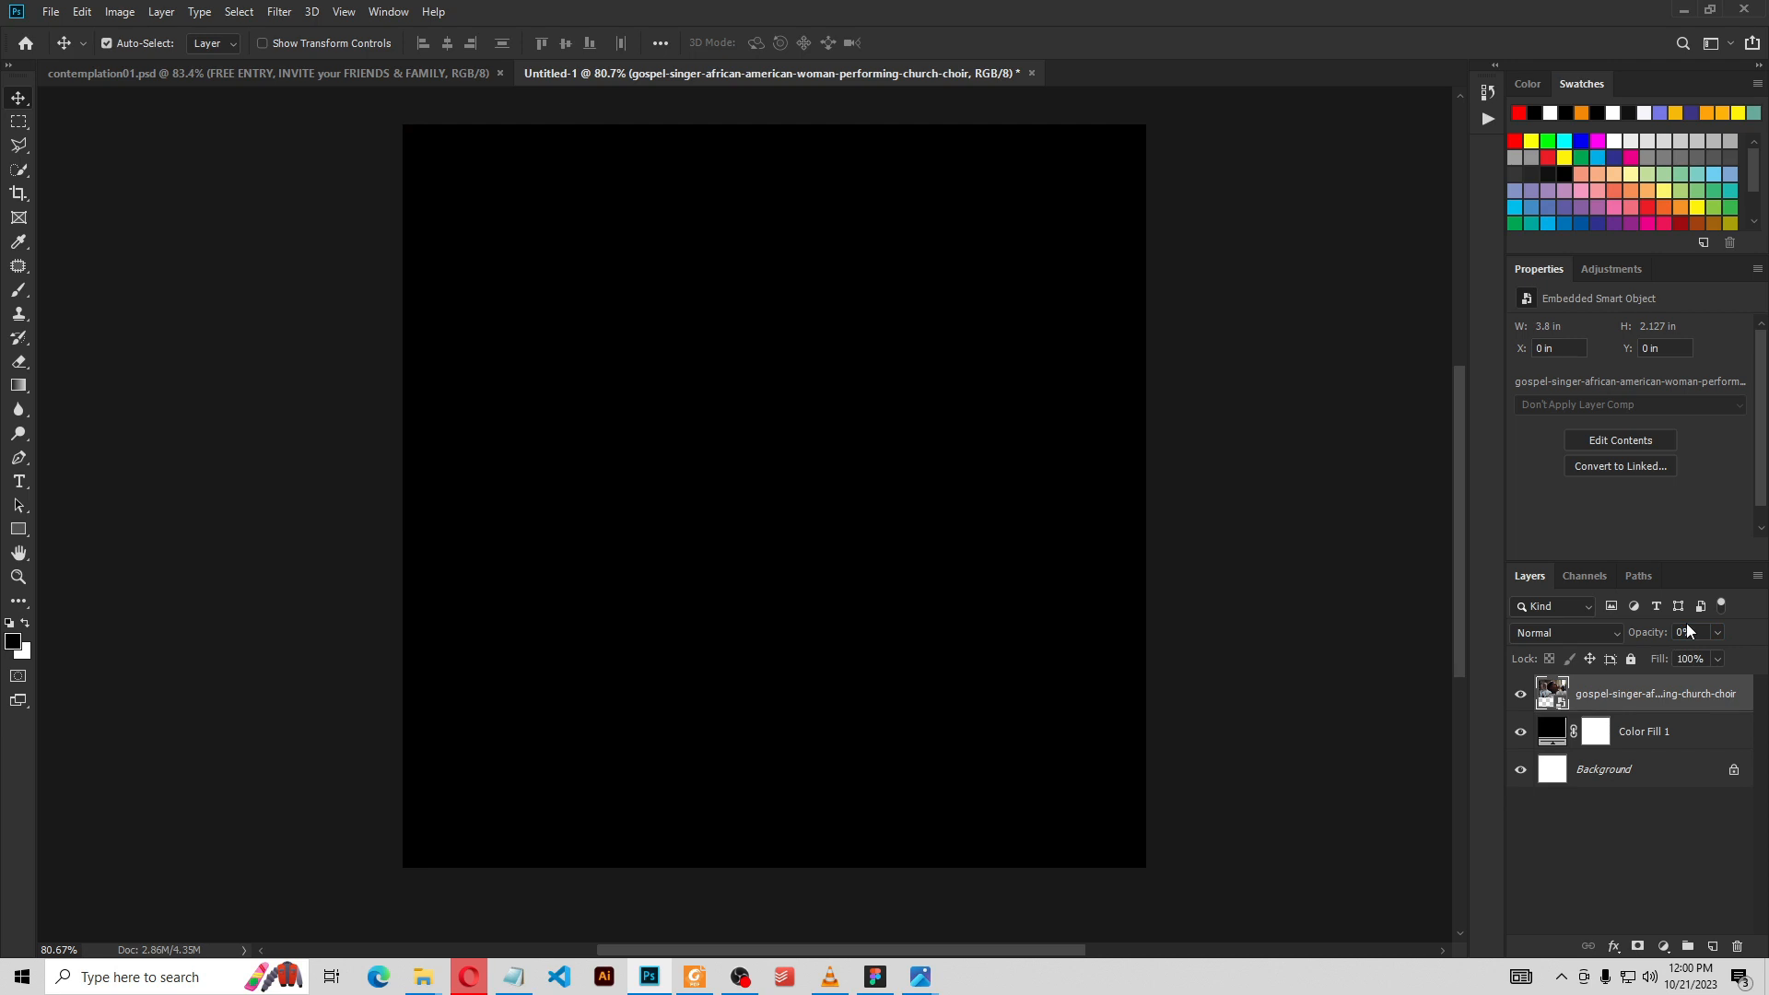
pyautogui.click(1686, 632)
pyautogui.write('100')
pyautogui.press('Return')
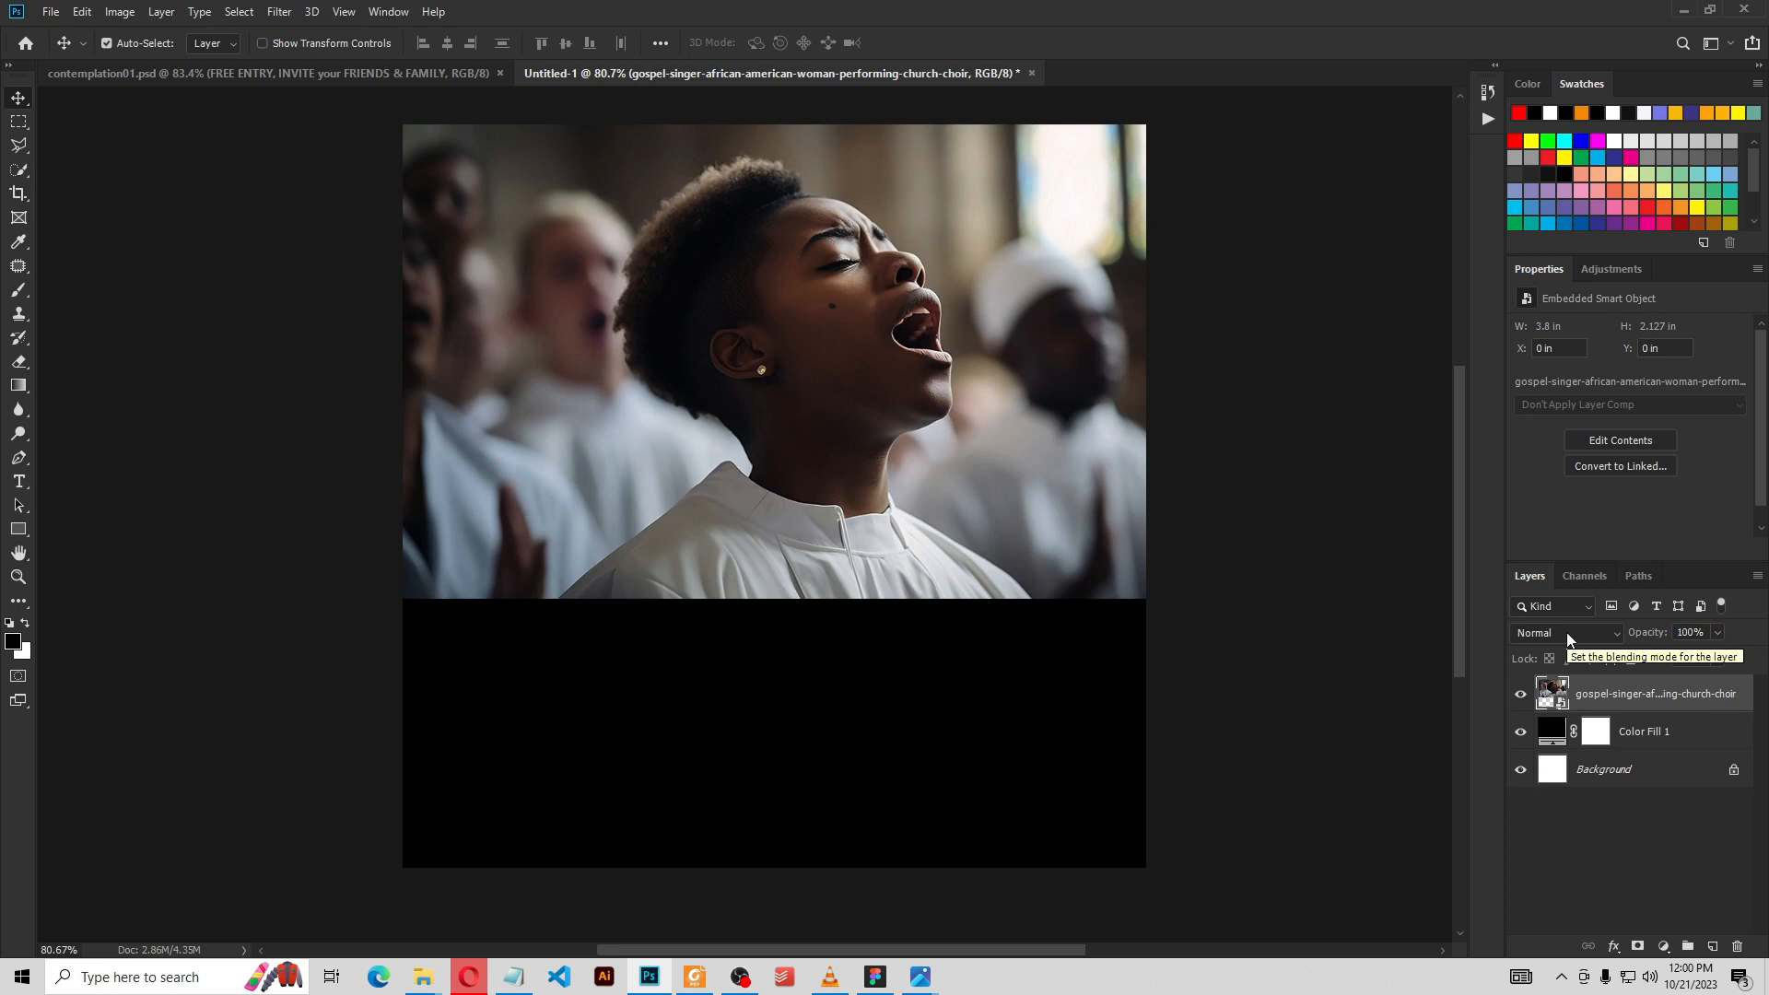
# Try the gospel singer layer's opacity at 50%, 20% and 30%, and return it to 100%
pyautogui.click(1655, 634)
pyautogui.write('50')
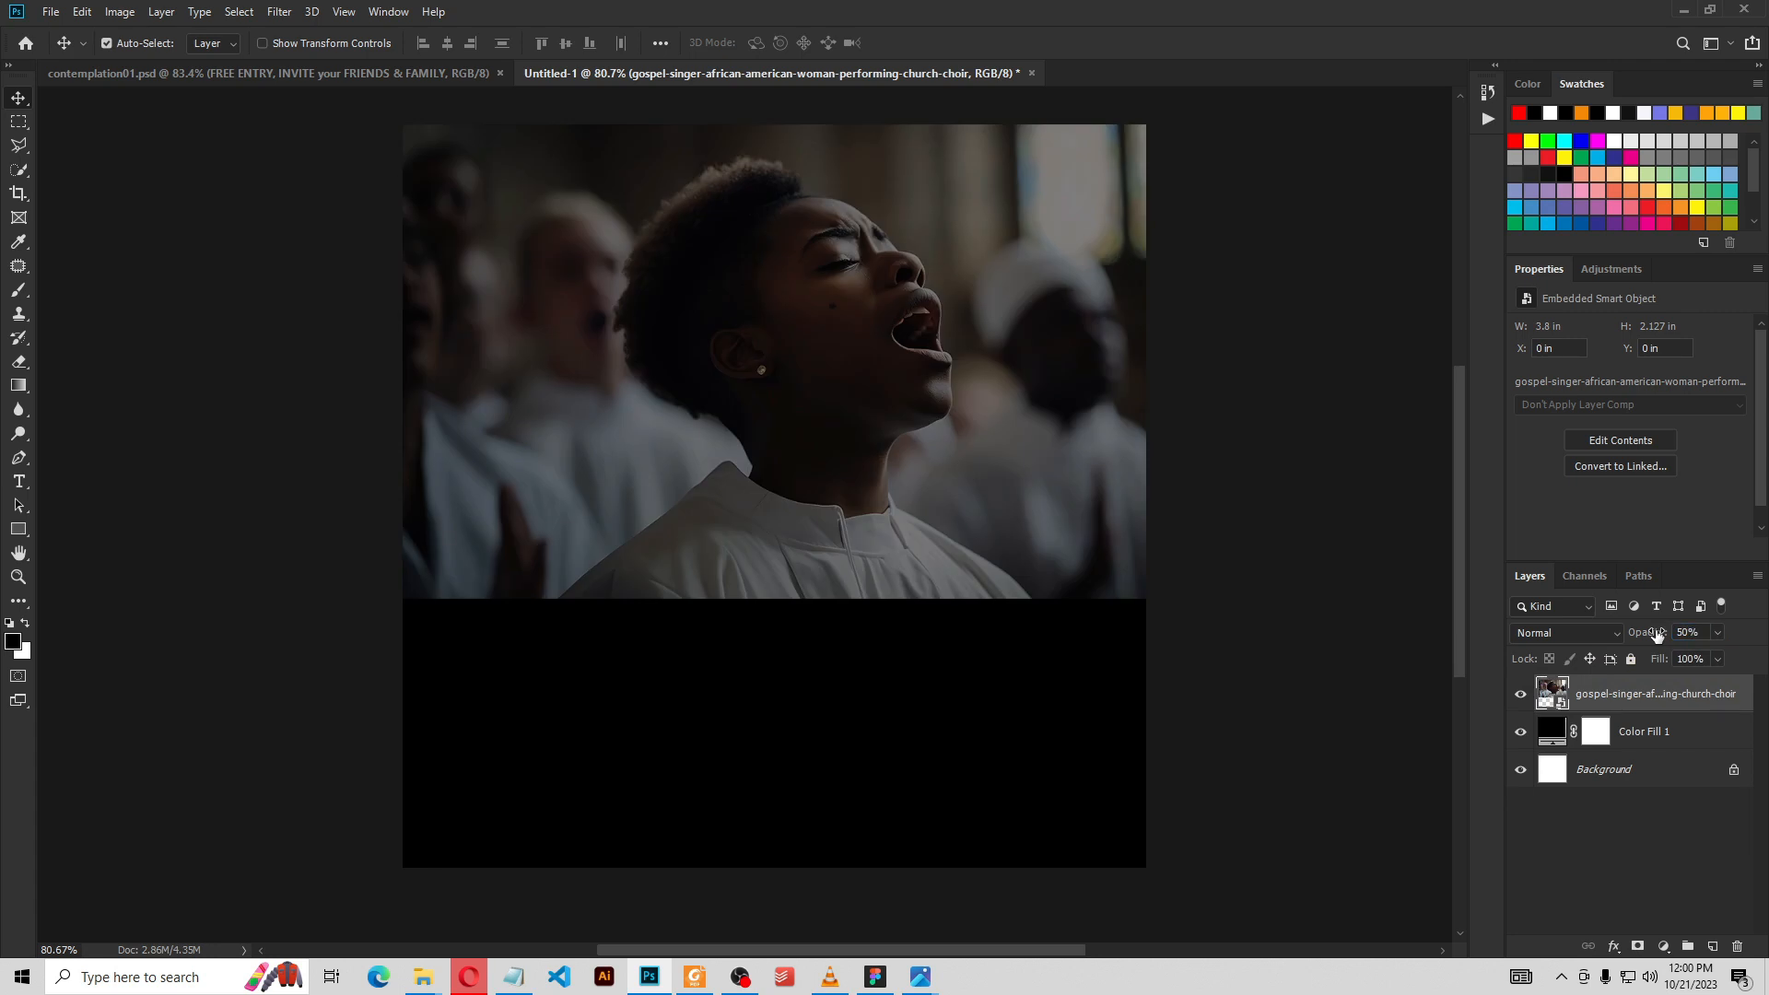
pyautogui.click(1663, 632)
pyautogui.write('20')
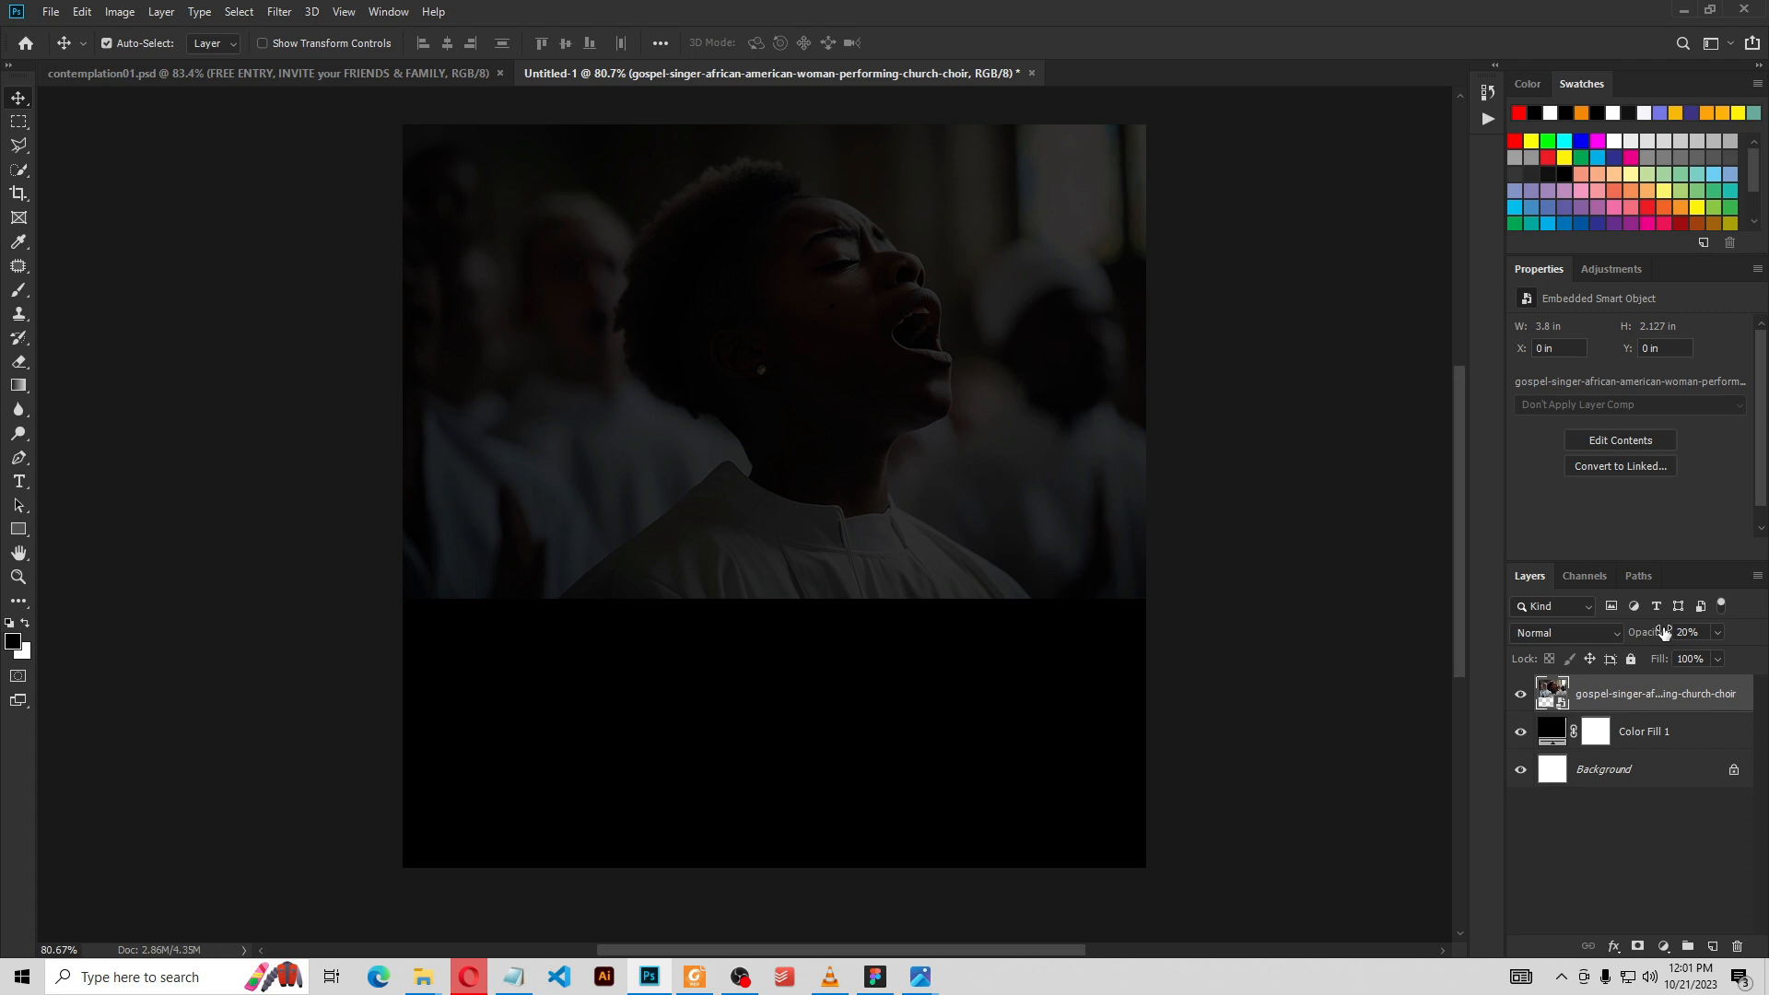
pyautogui.moveTo(1663, 632); pyautogui.dragTo(1675, 632)
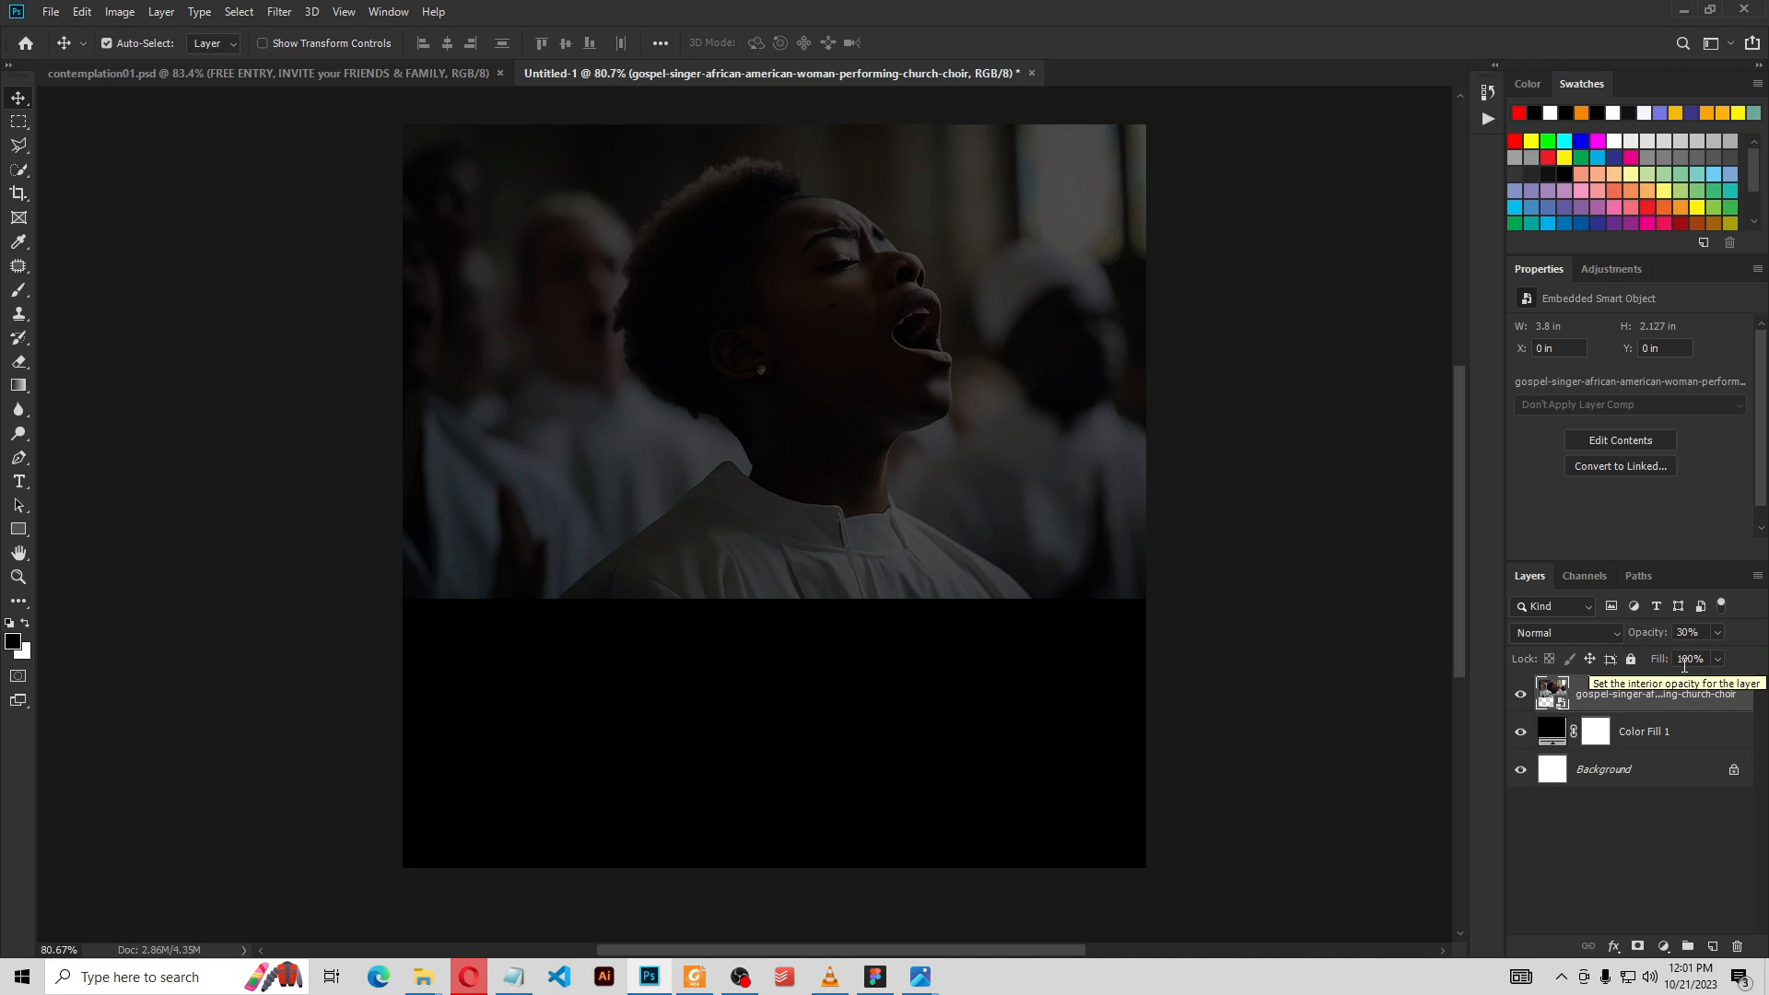
pyautogui.press('0')
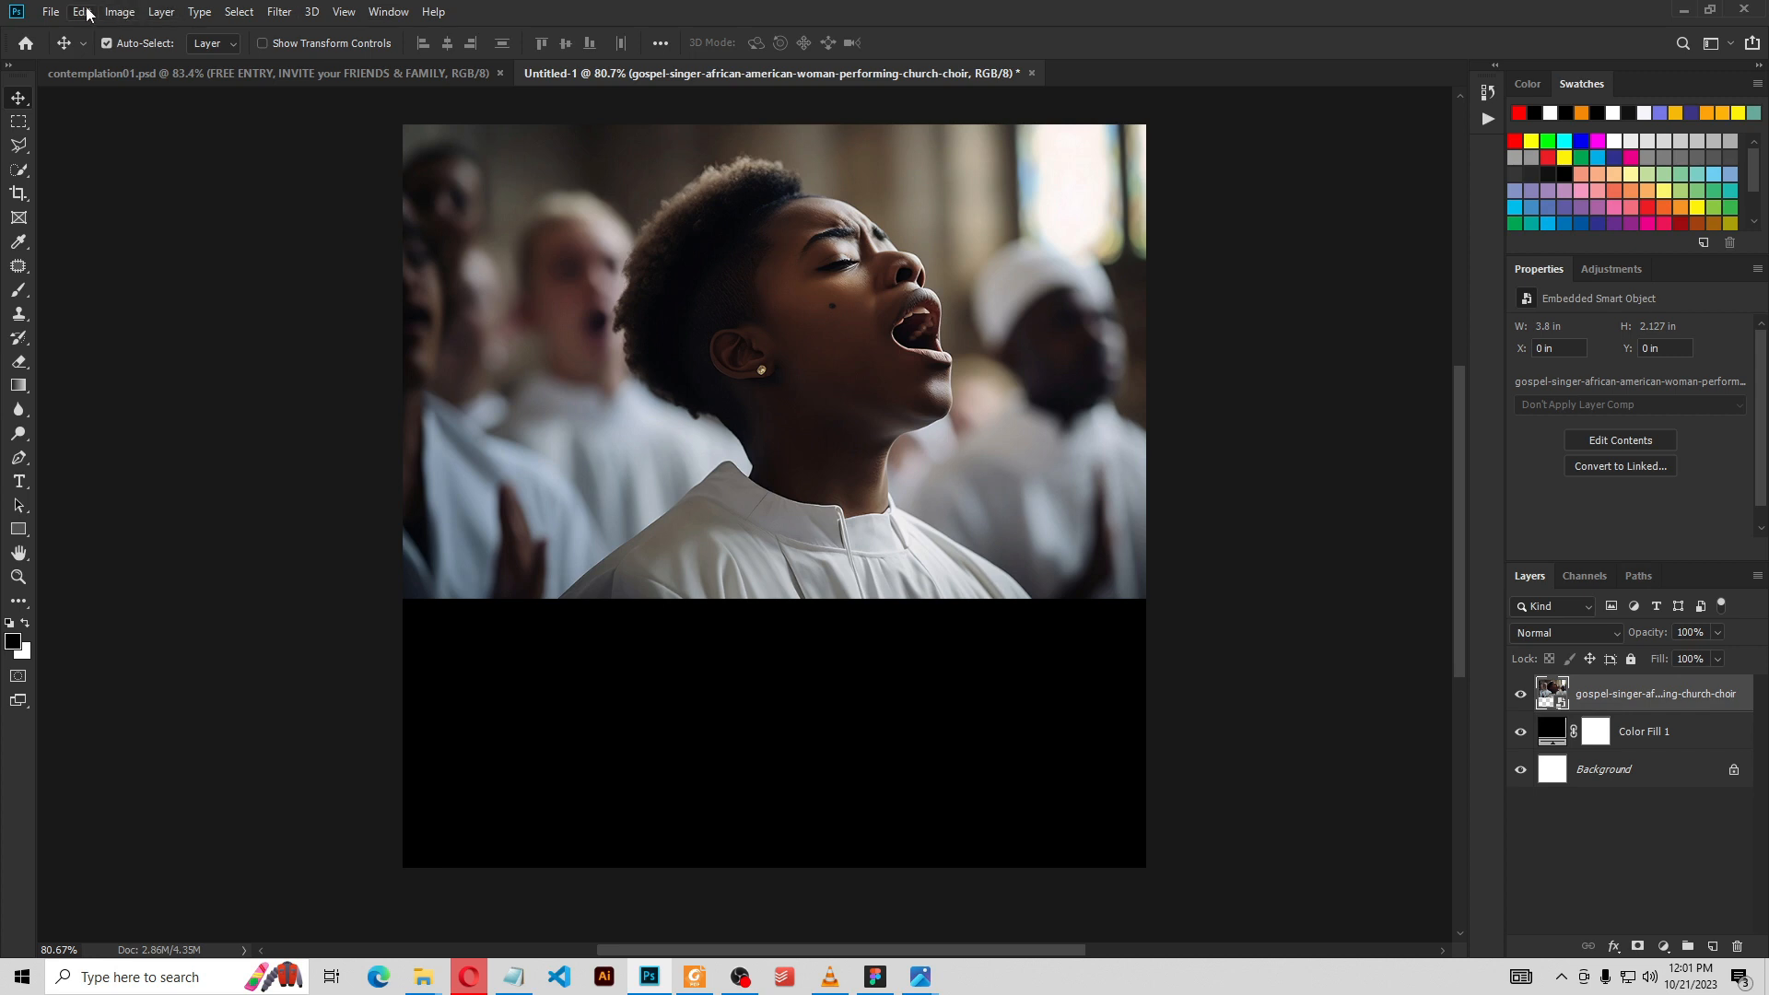
# Apply a Black & White adjustment with the Default preset to the gospel singer photo
pyautogui.click(114, 15)
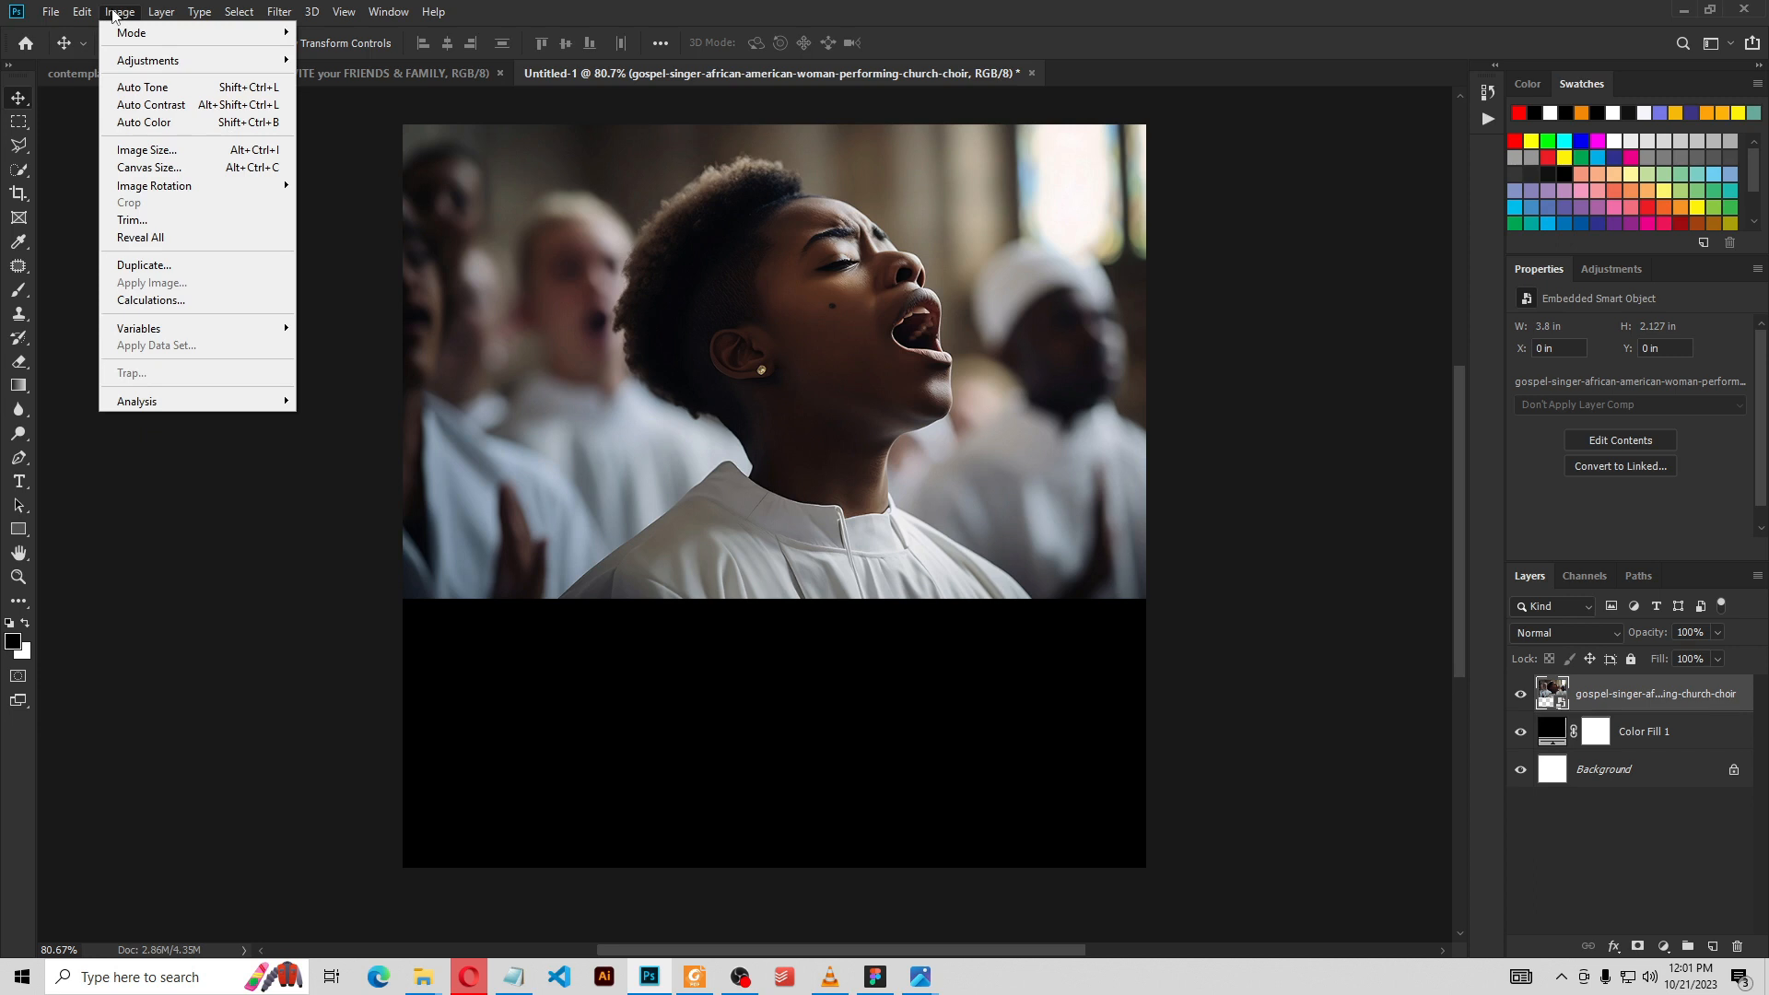
pyautogui.moveTo(143, 68)
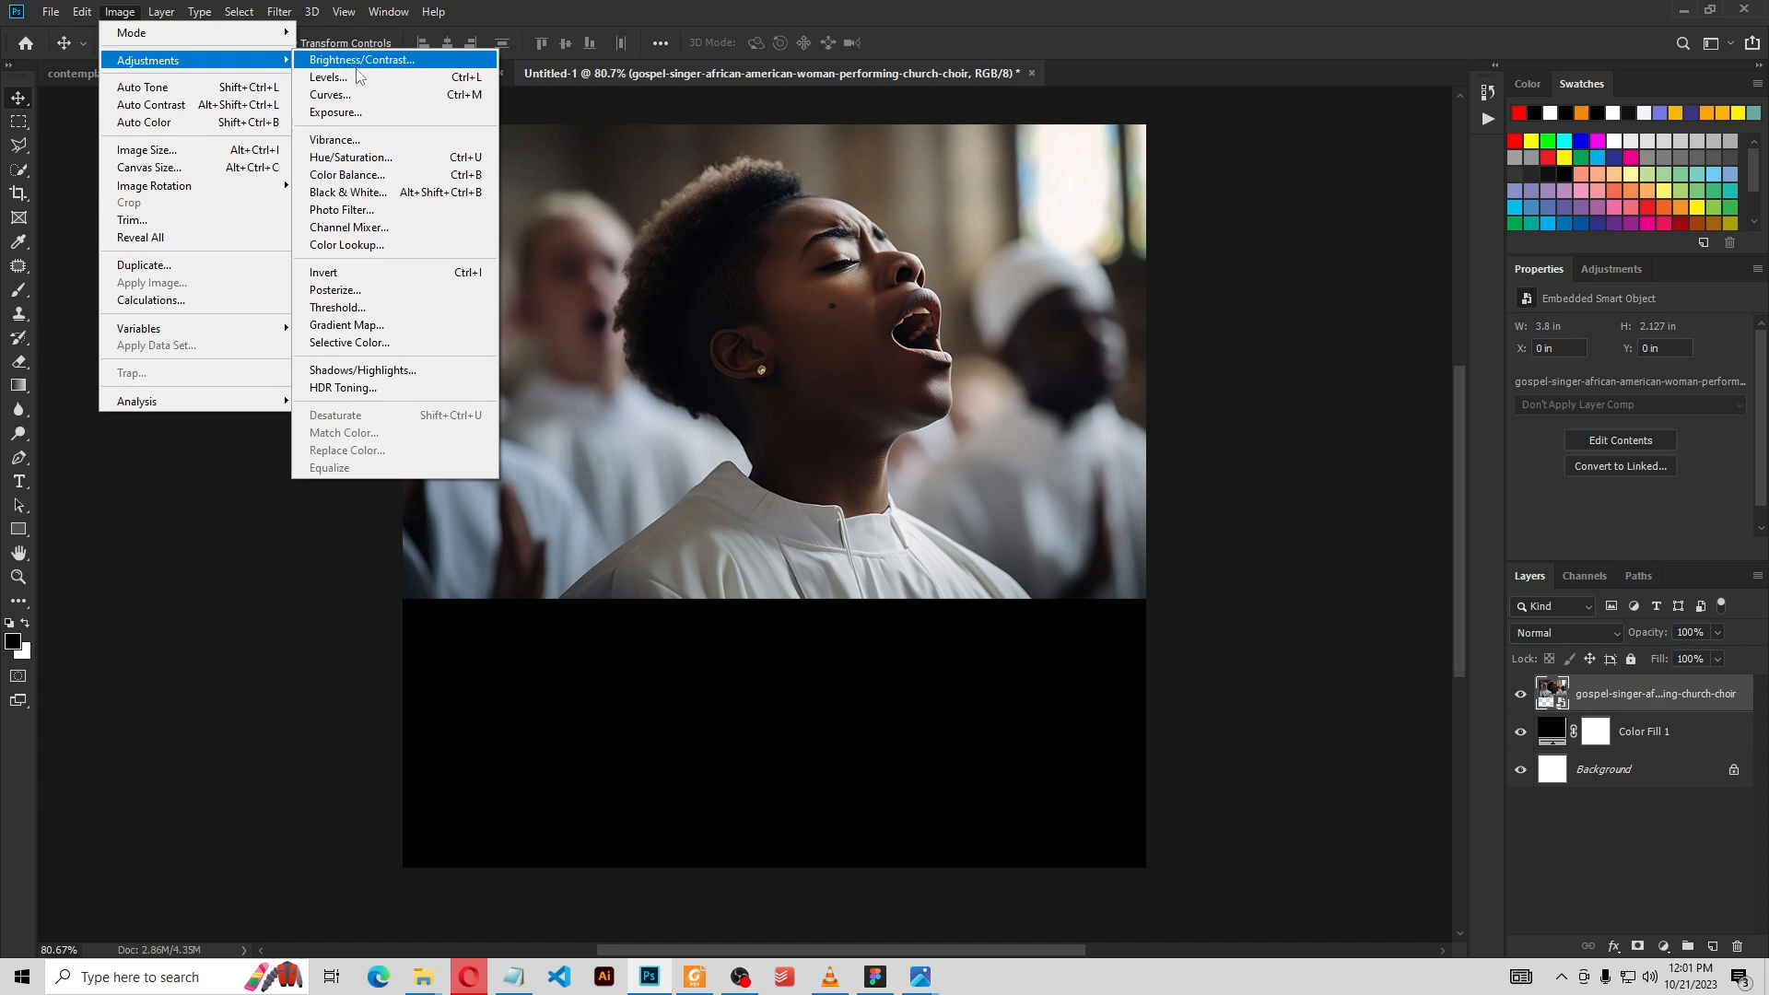
pyautogui.click(347, 196)
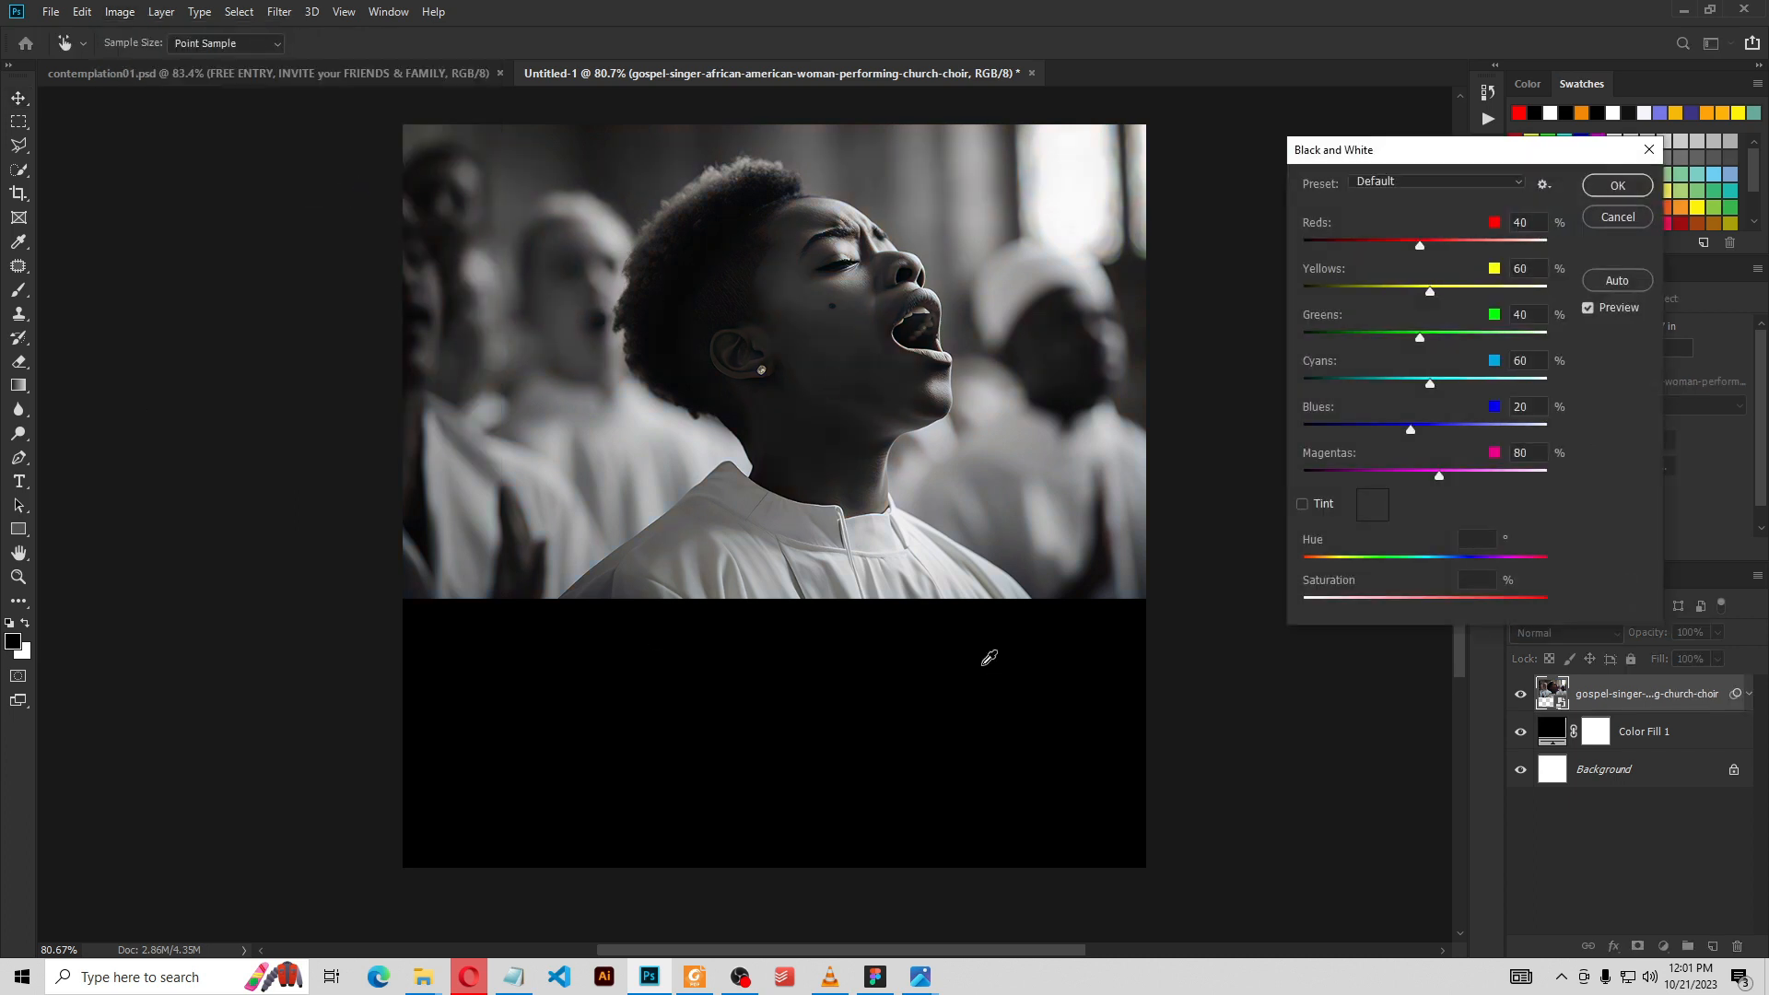
pyautogui.moveTo(1453, 166); pyautogui.dragTo(755, 242)
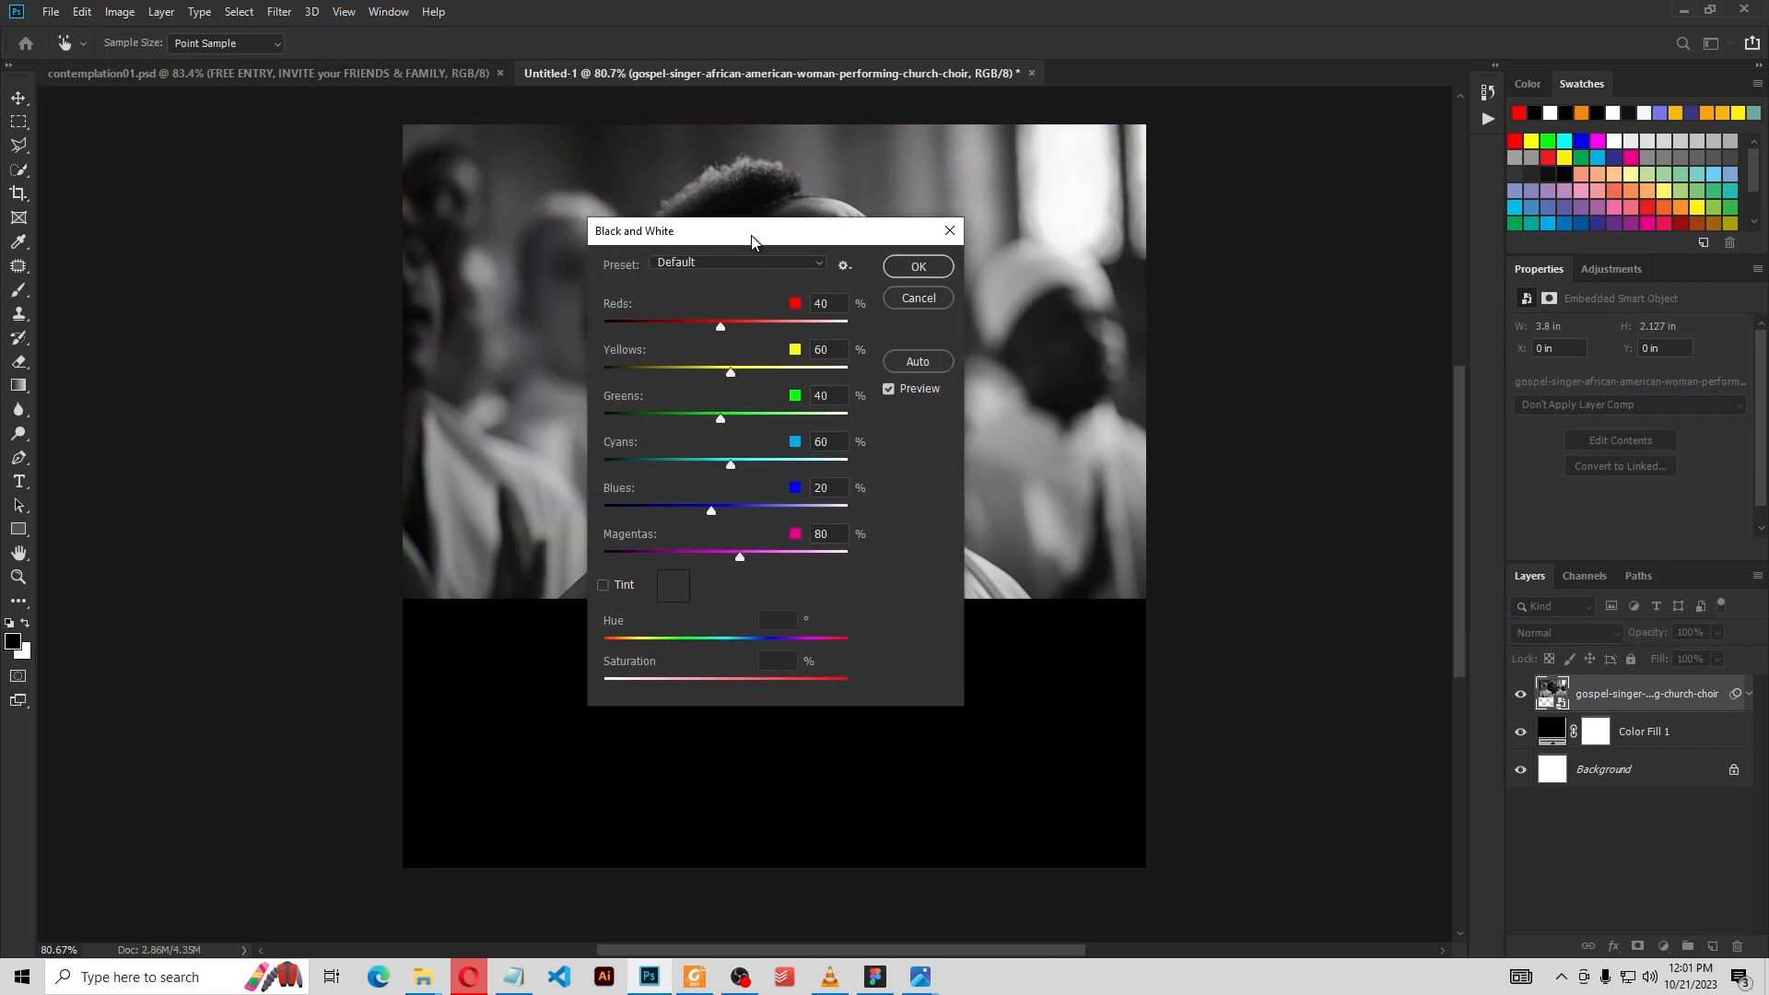
pyautogui.click(941, 277)
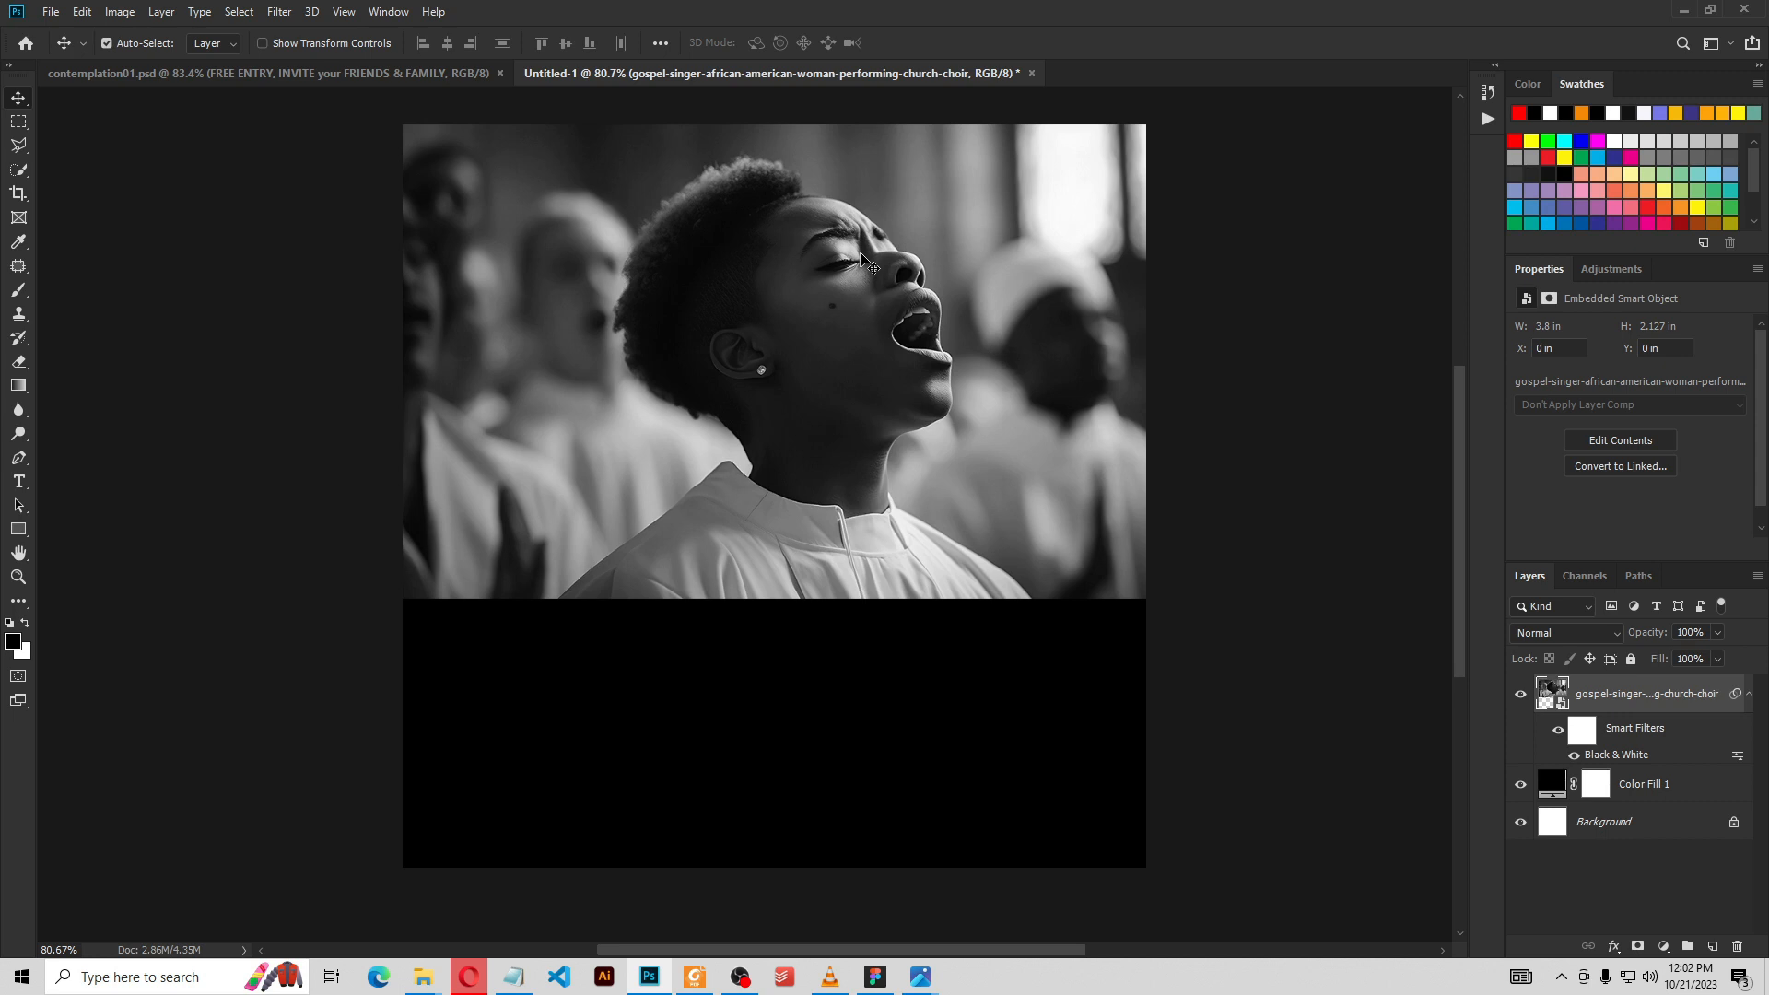
# Set the gospel singer layer's opacity to 30% and add a layer mask to it
pyautogui.press('3')
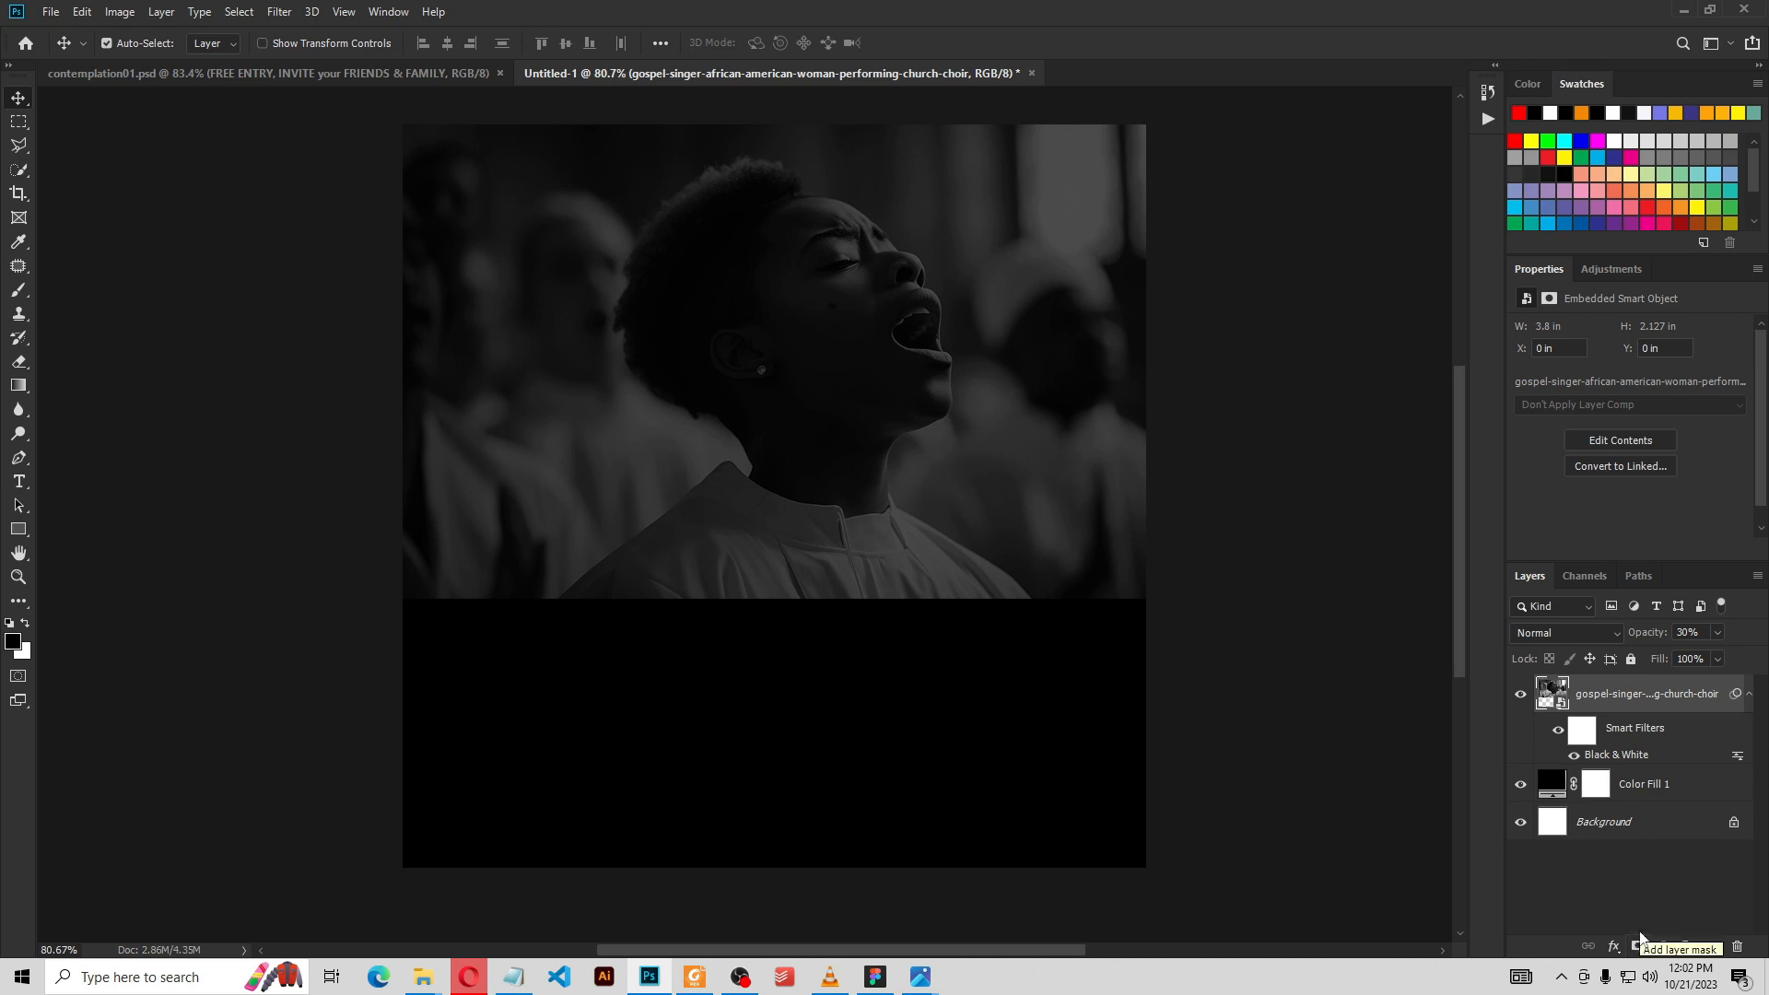
pyautogui.click(1749, 697)
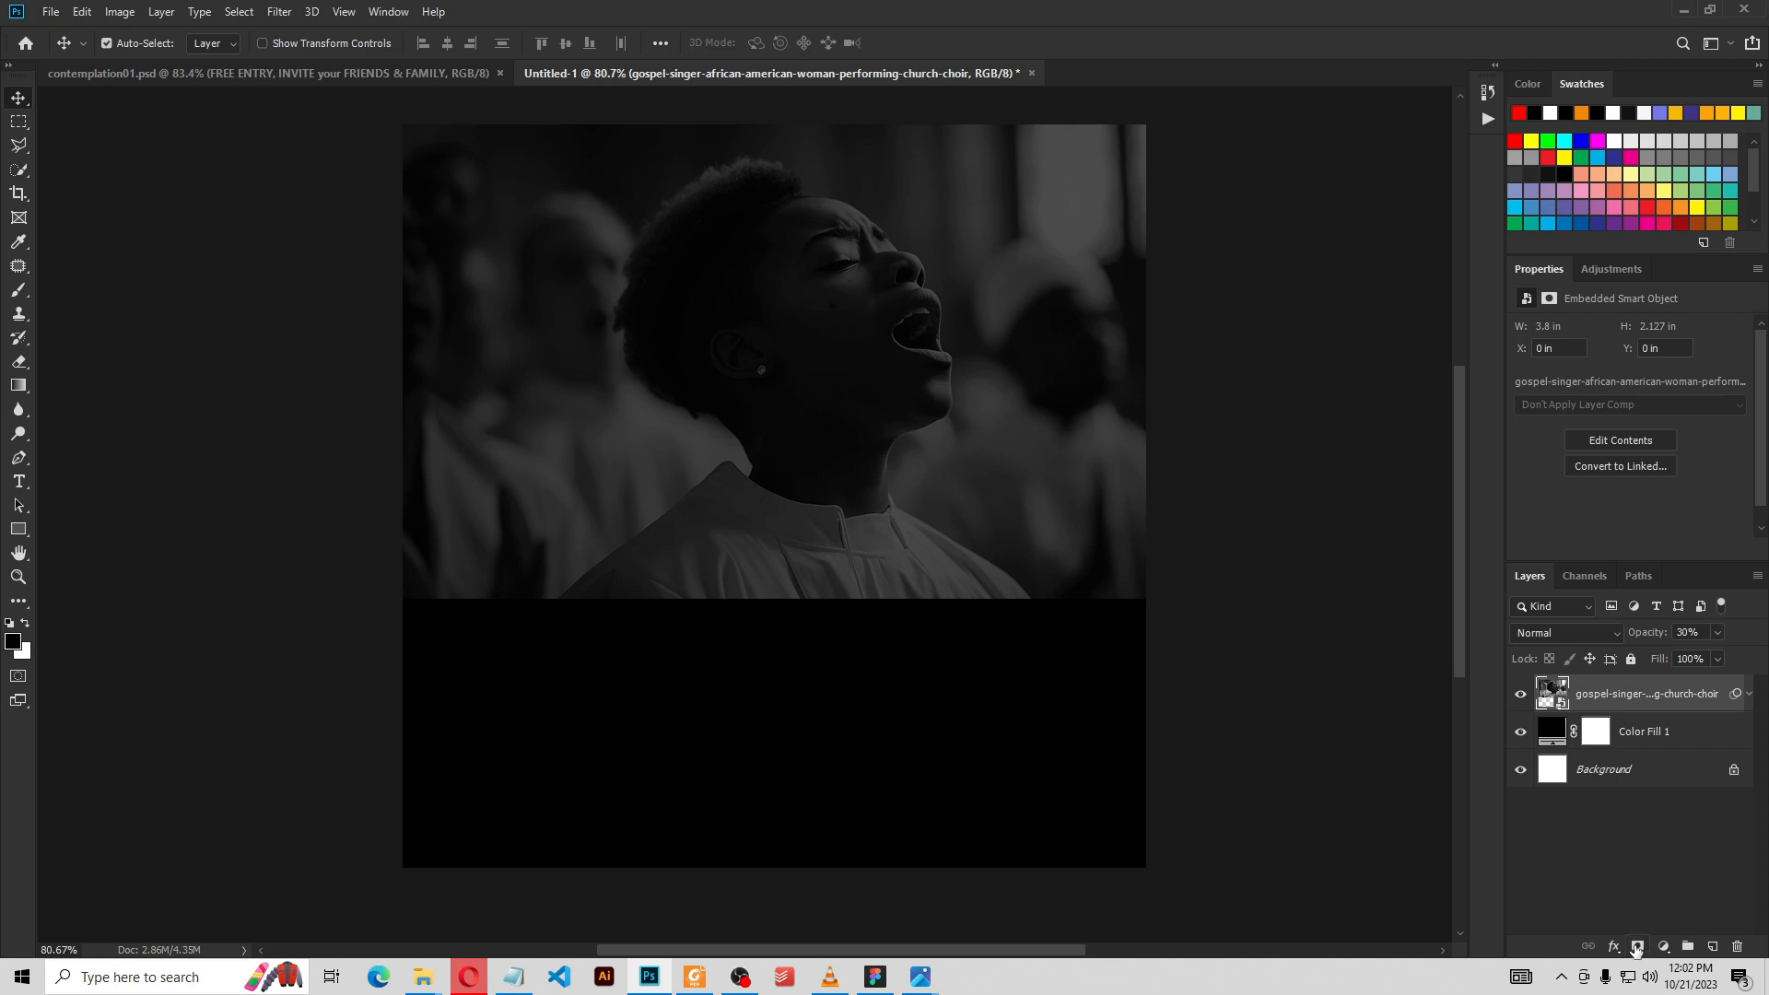
pyautogui.click(1636, 947)
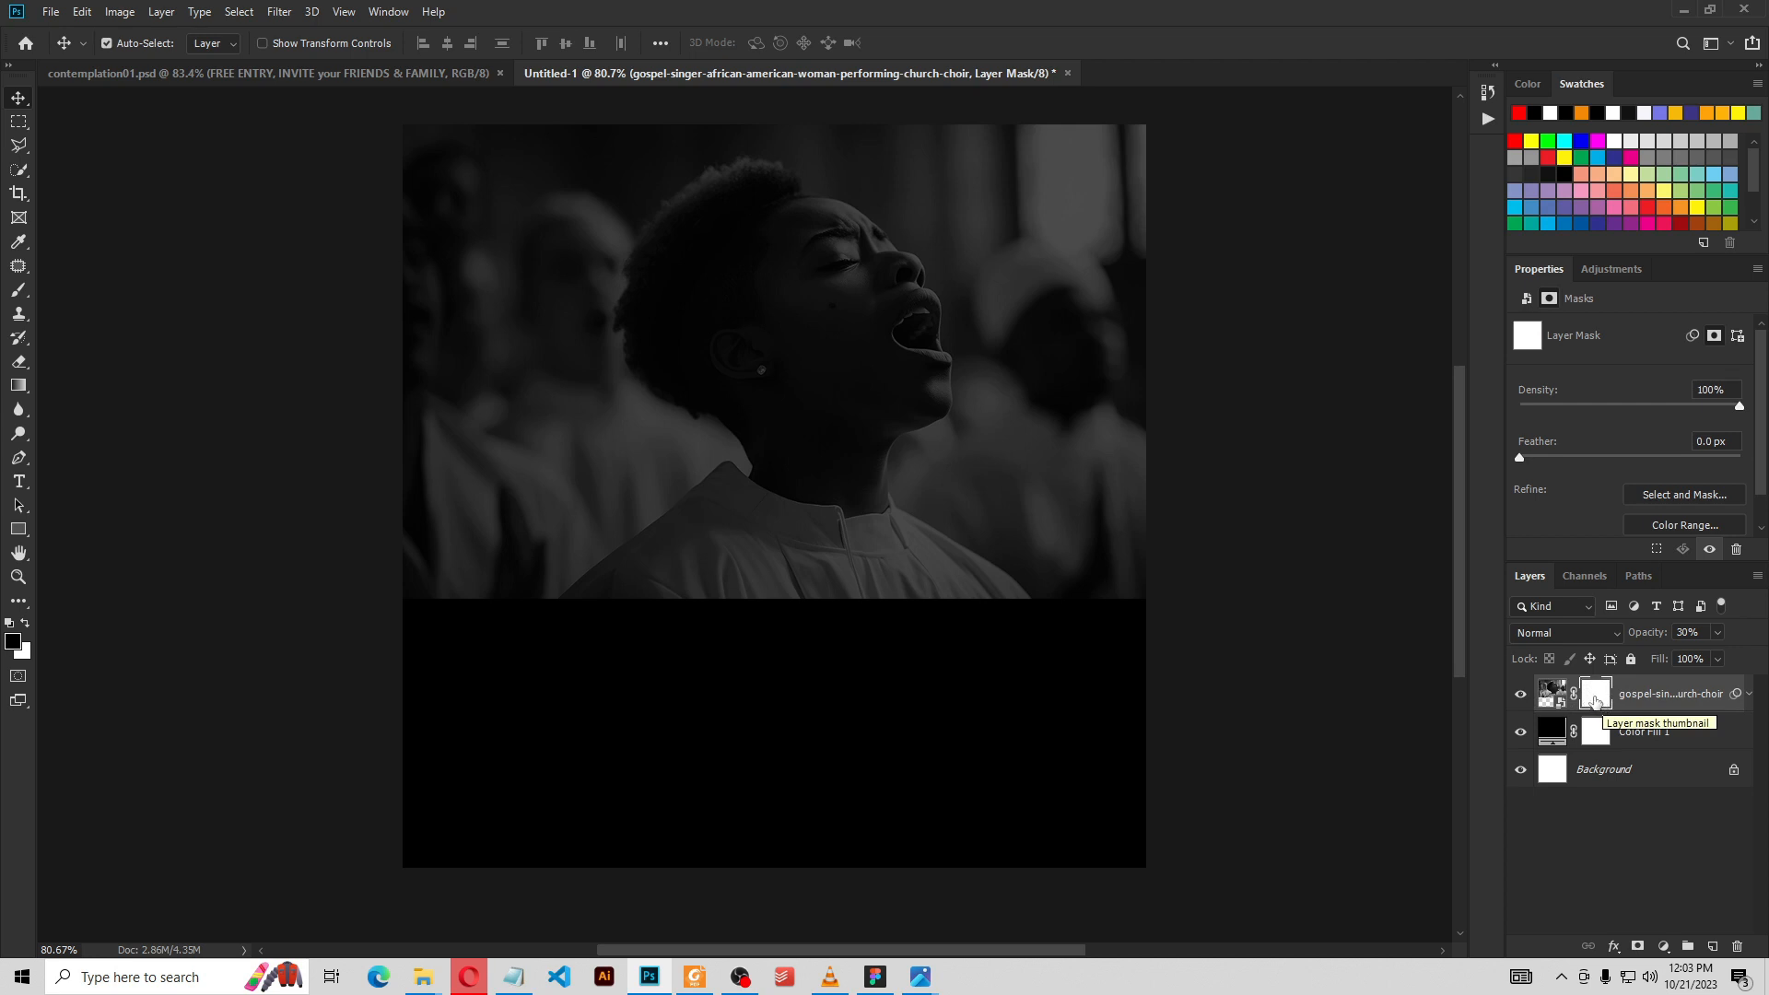
# Set up the Brush tool with a soft round tip, 700 px in size and 0% hardness
pyautogui.click(18, 292)
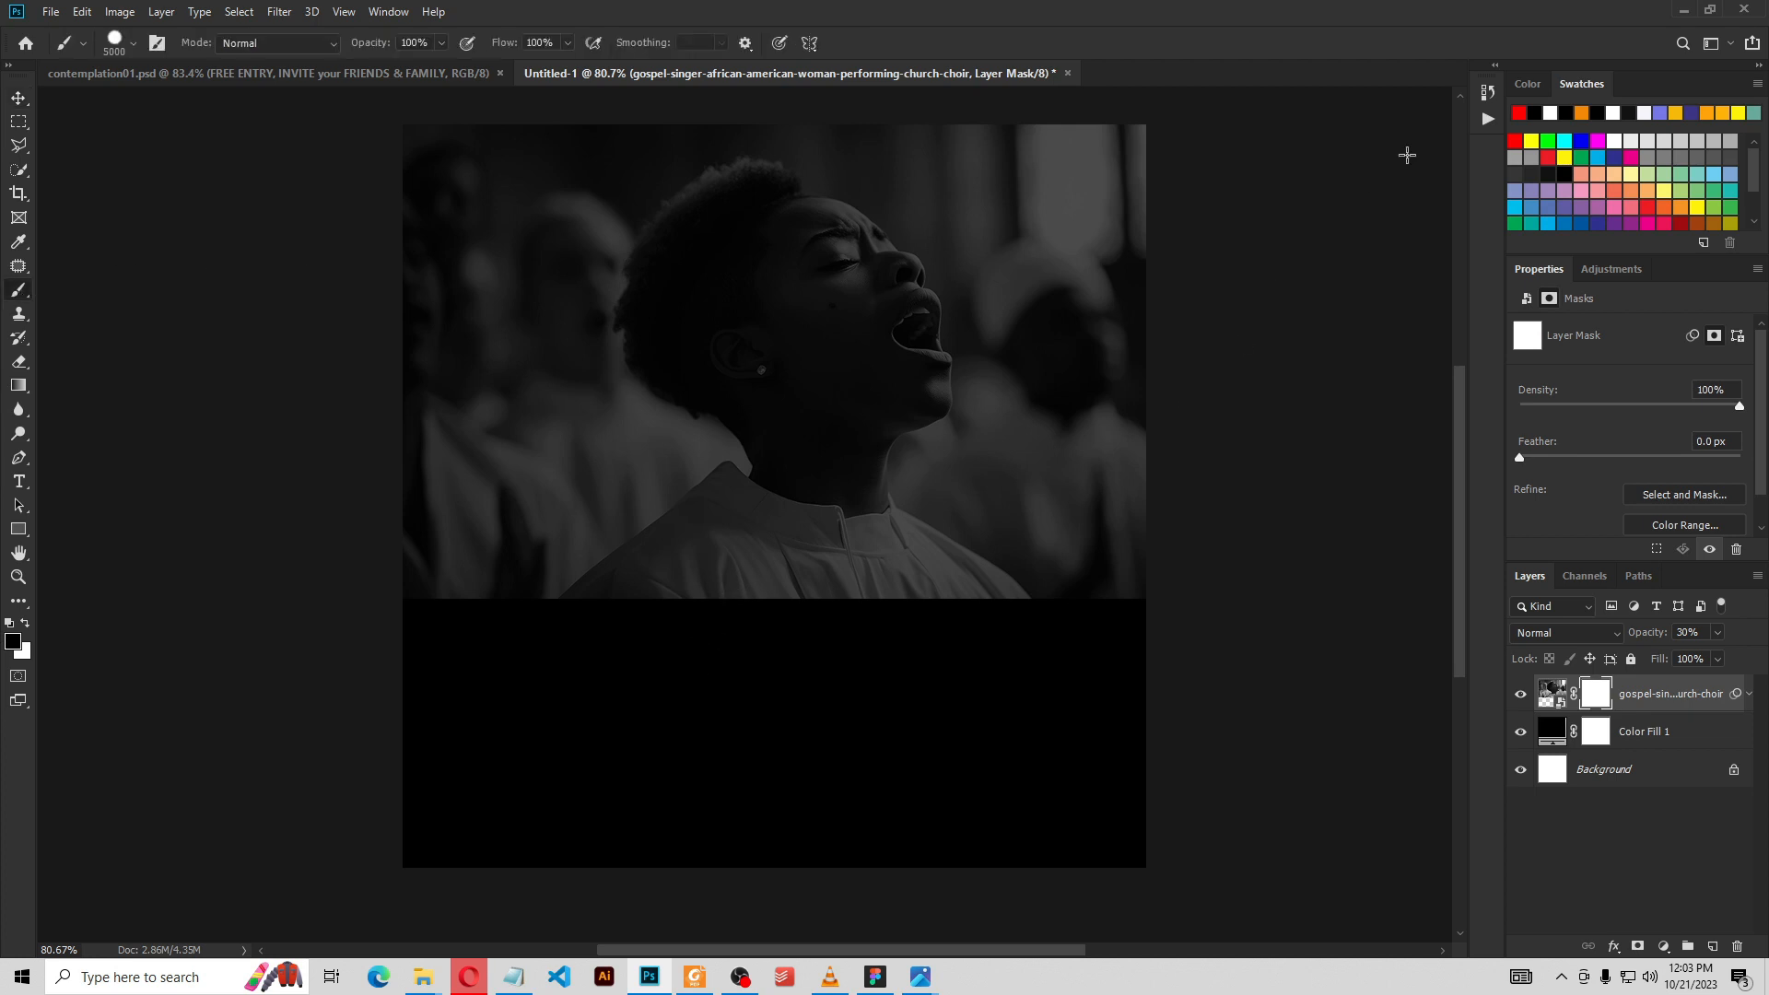
pyautogui.click(135, 40)
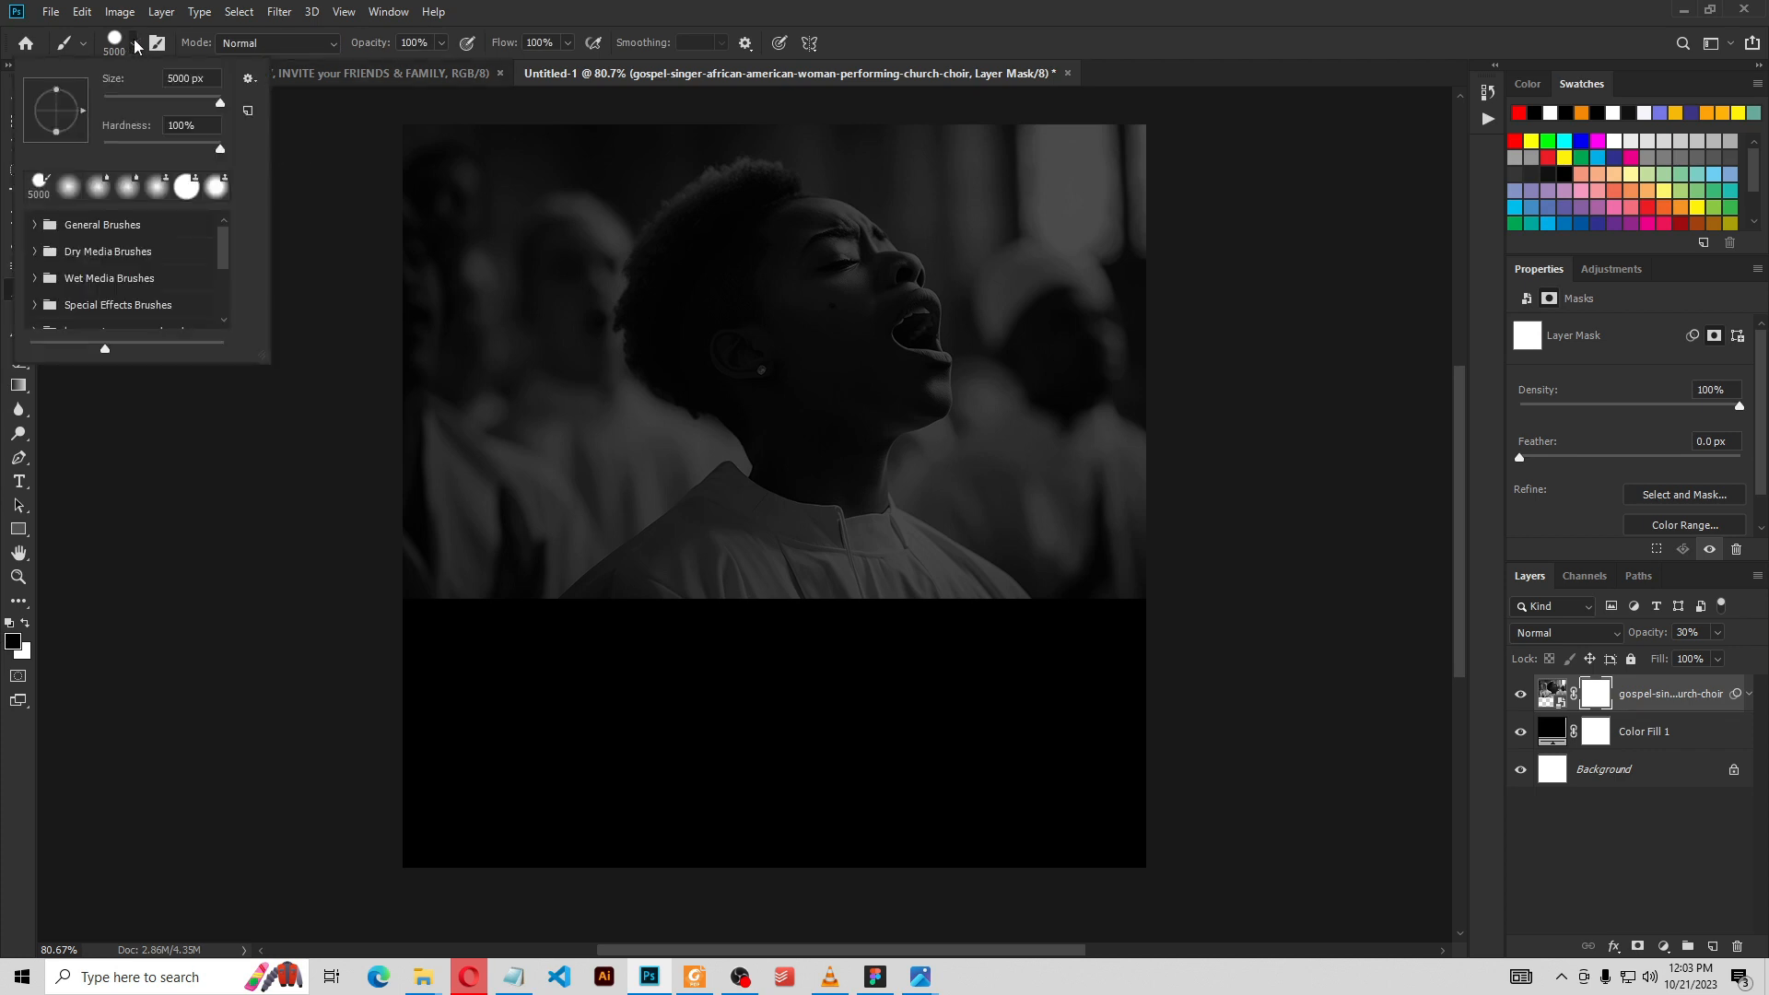
pyautogui.click(134, 41)
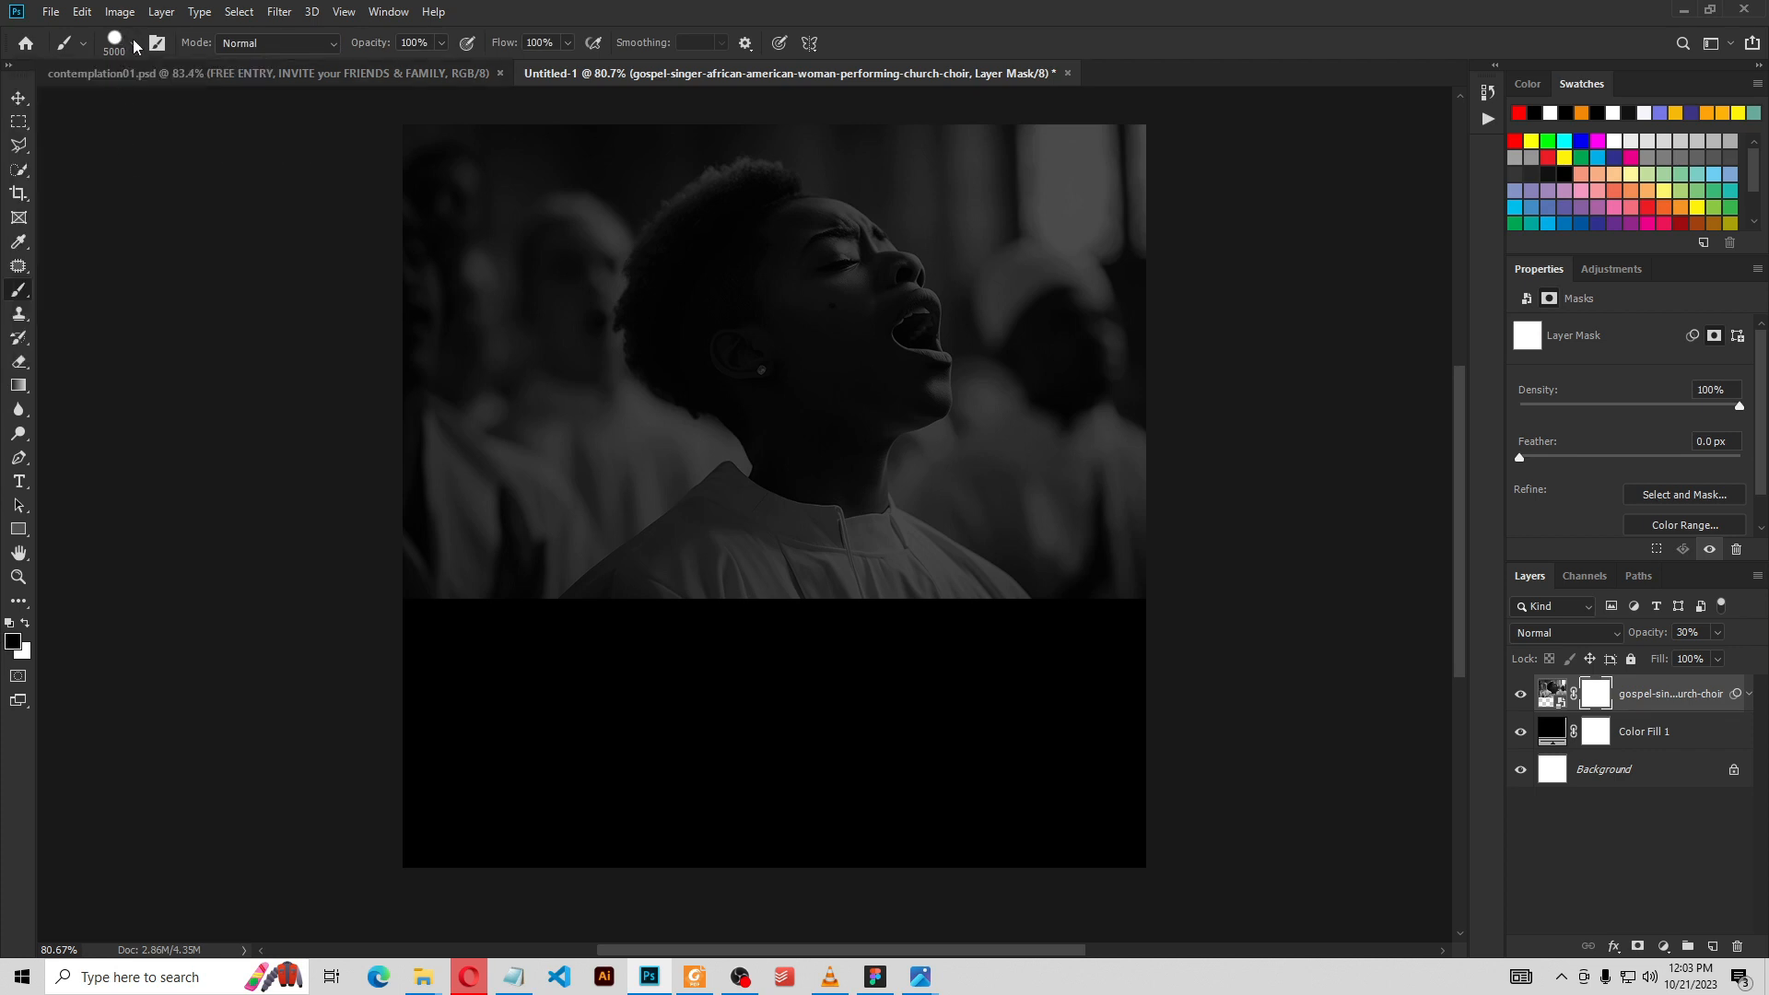
pyautogui.click(134, 43)
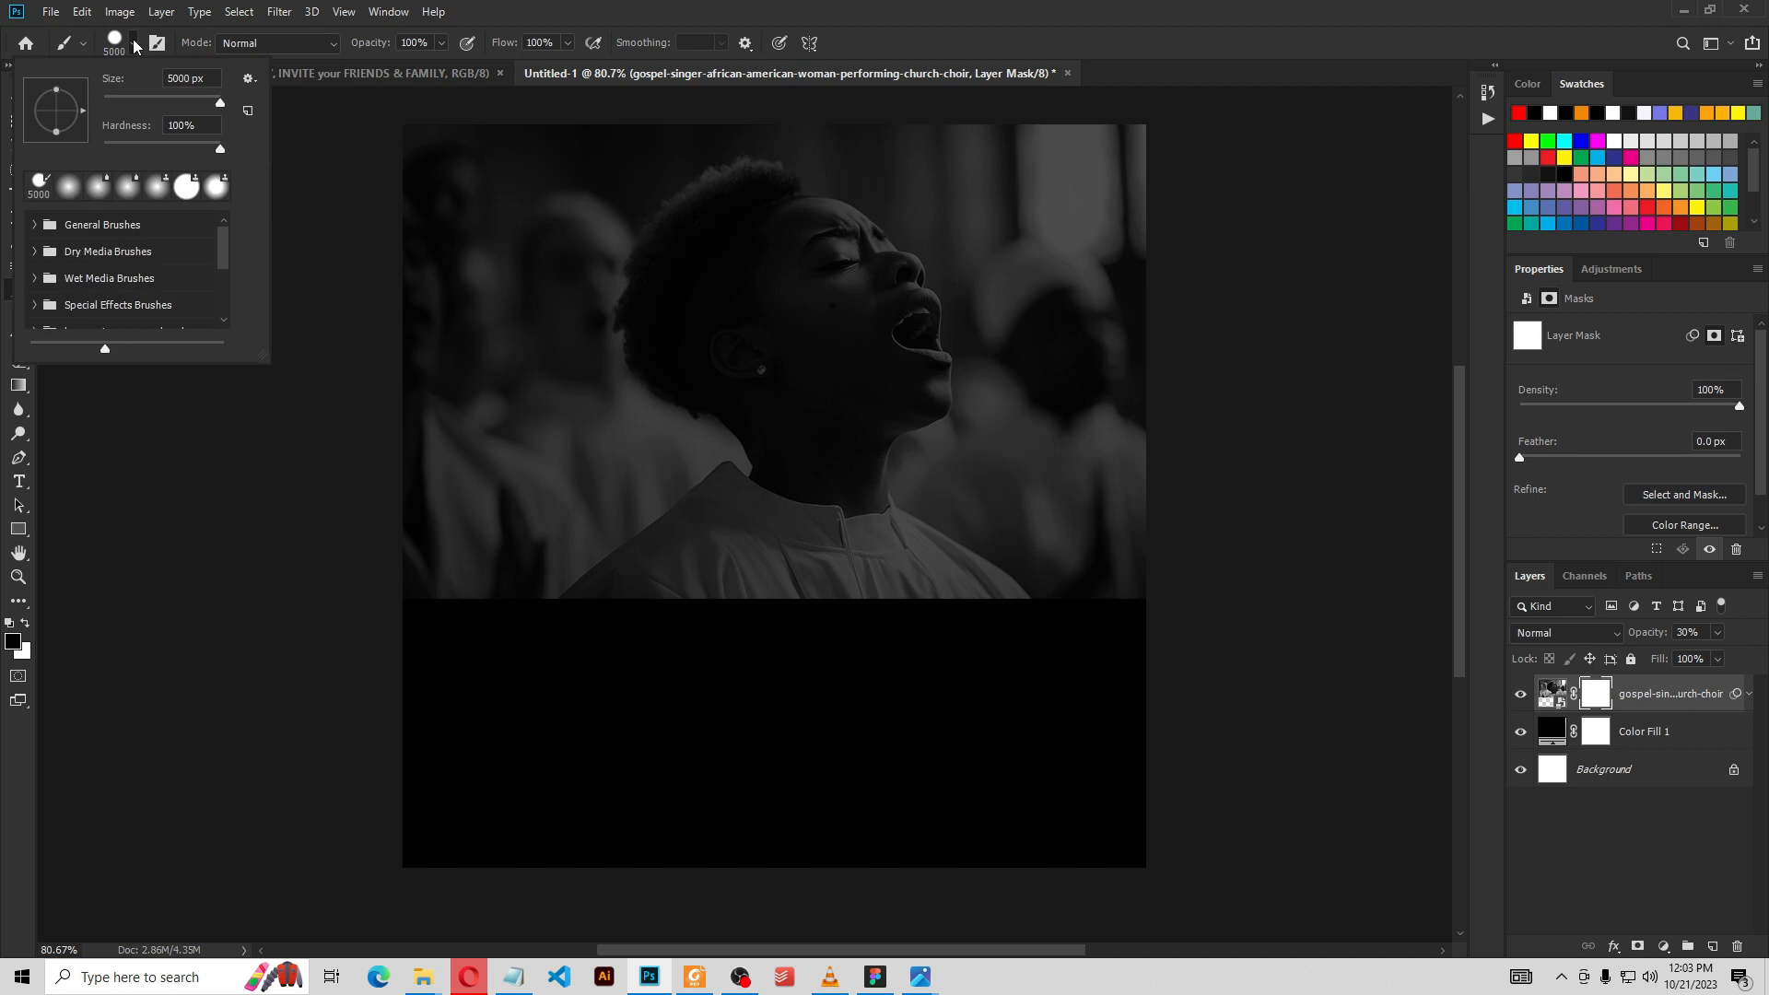
pyautogui.click(73, 192)
pyautogui.click(133, 42)
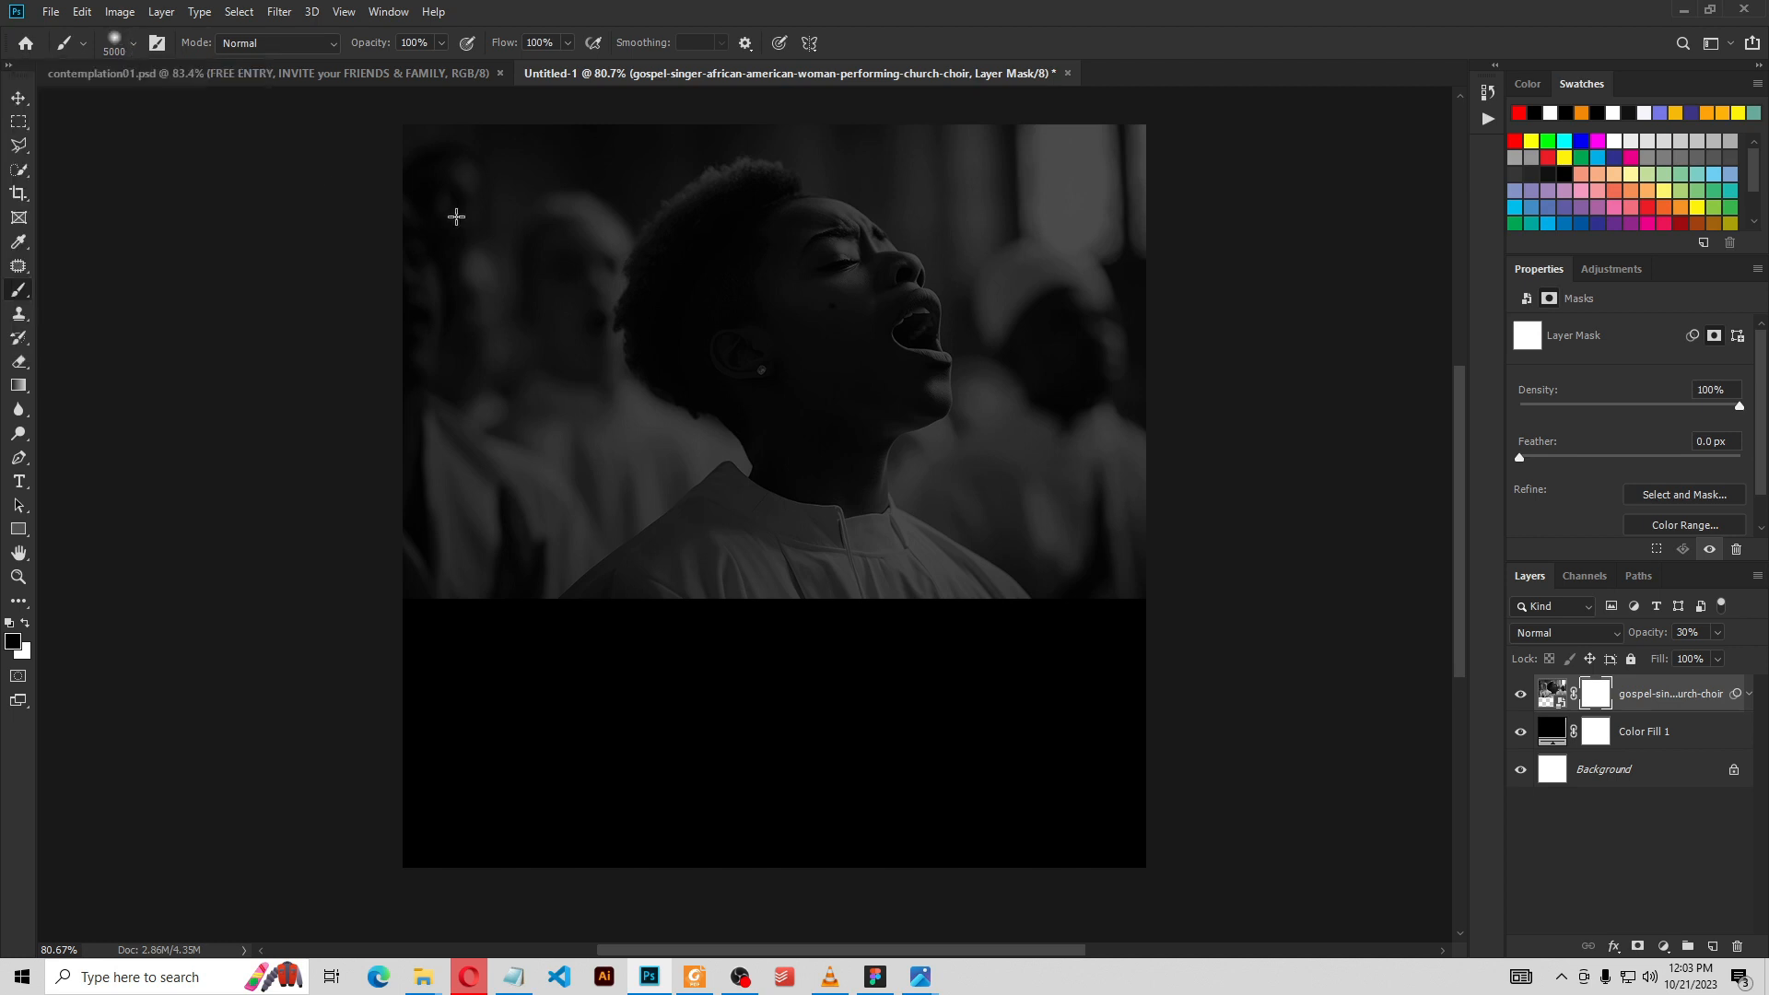
pyautogui.rightClick(769, 392)
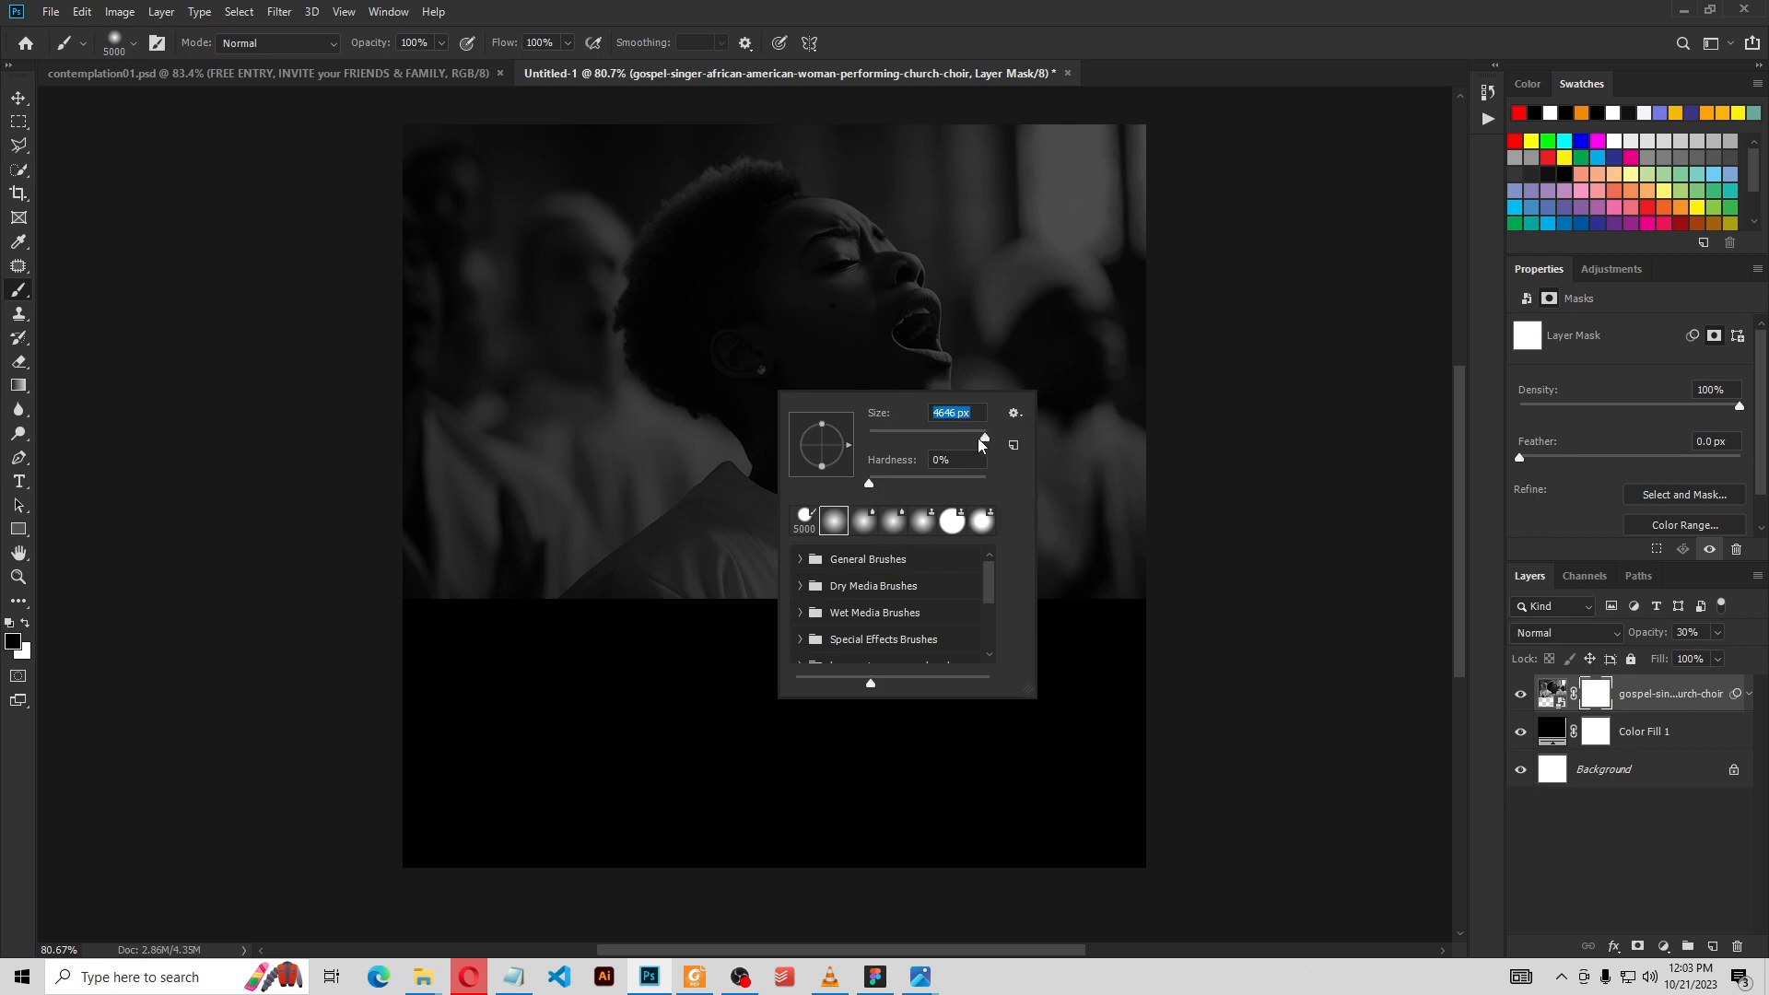
pyautogui.moveTo(921, 444)
pyautogui.mouseDown()
pyautogui.moveTo(969, 441)
pyautogui.moveTo(884, 441)
pyautogui.moveTo(978, 445)
pyautogui.mouseUp()
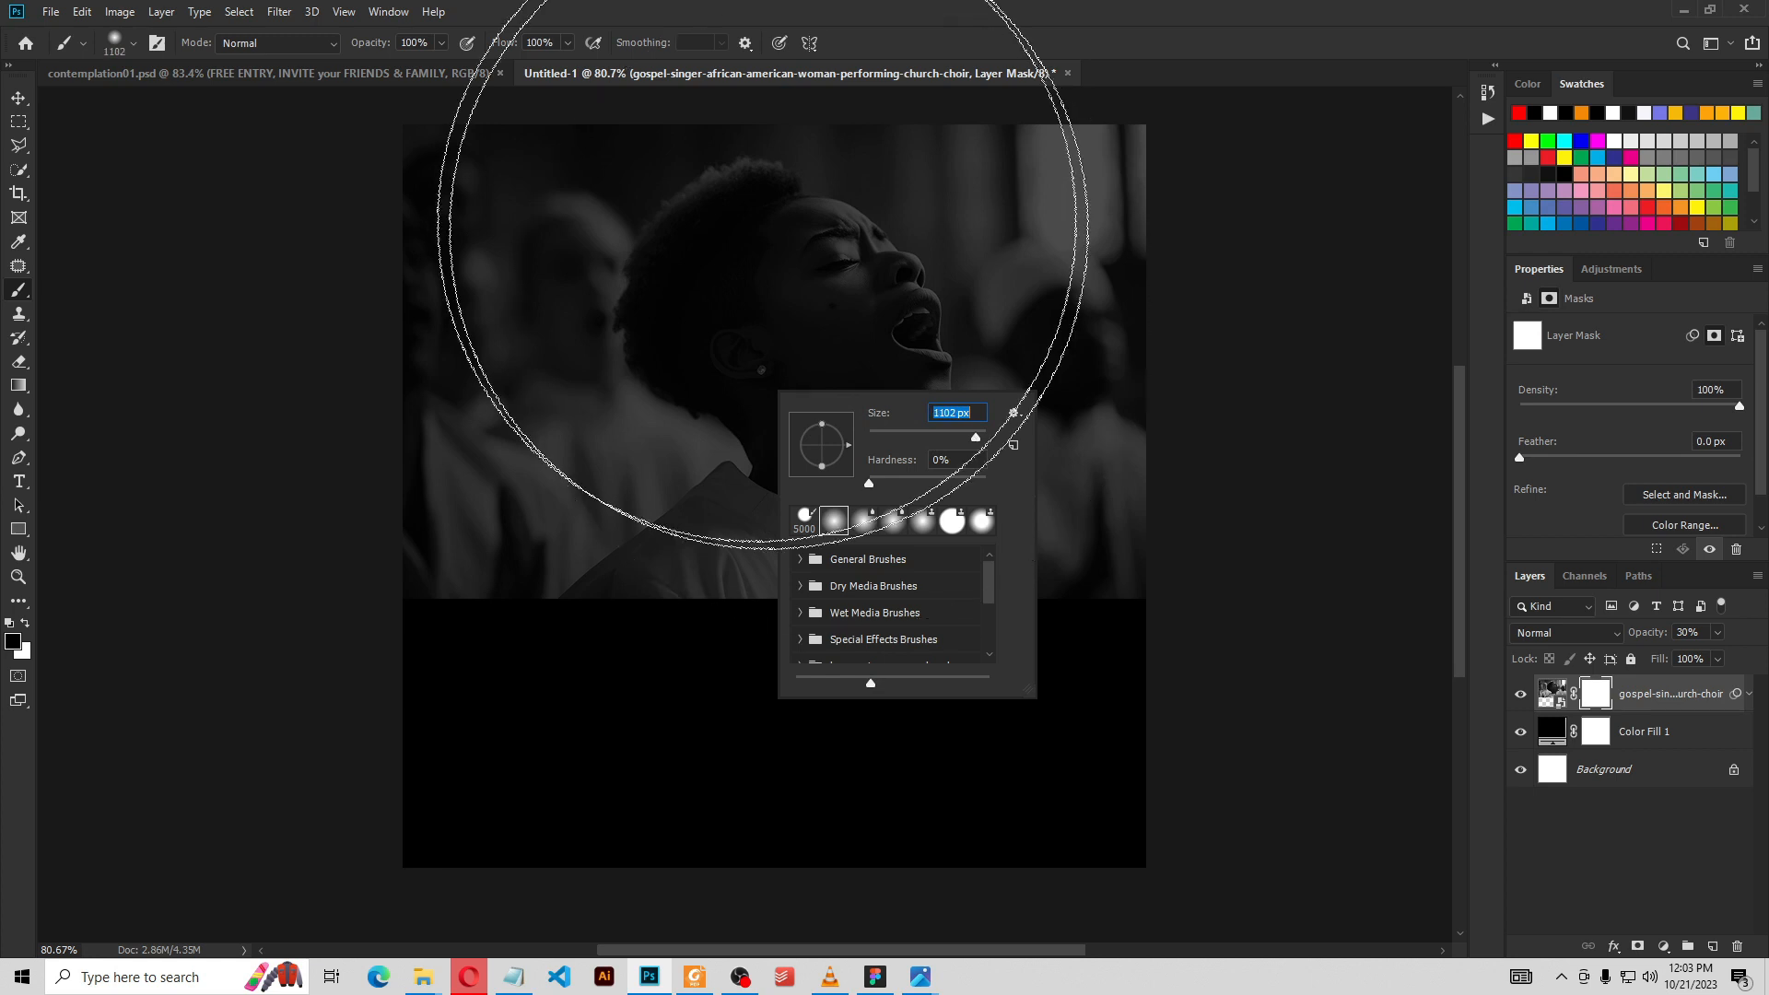
pyautogui.write('700')
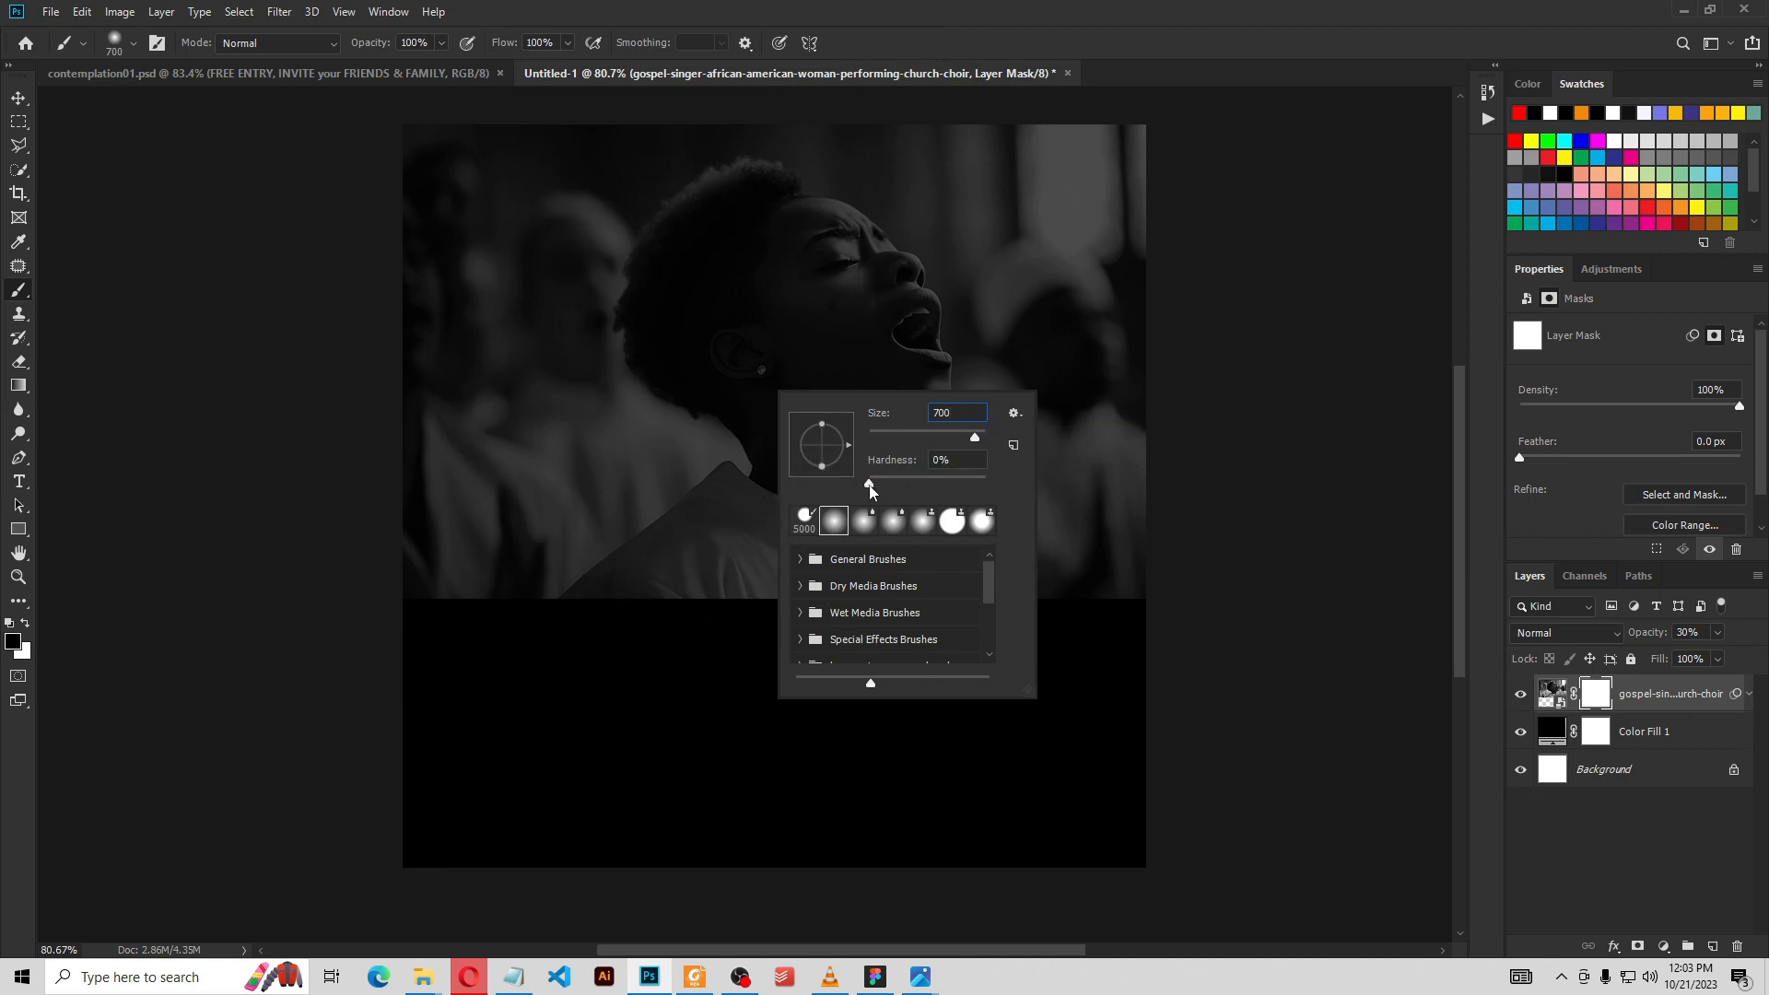
pyautogui.press('Tab')
pyautogui.press('Return')
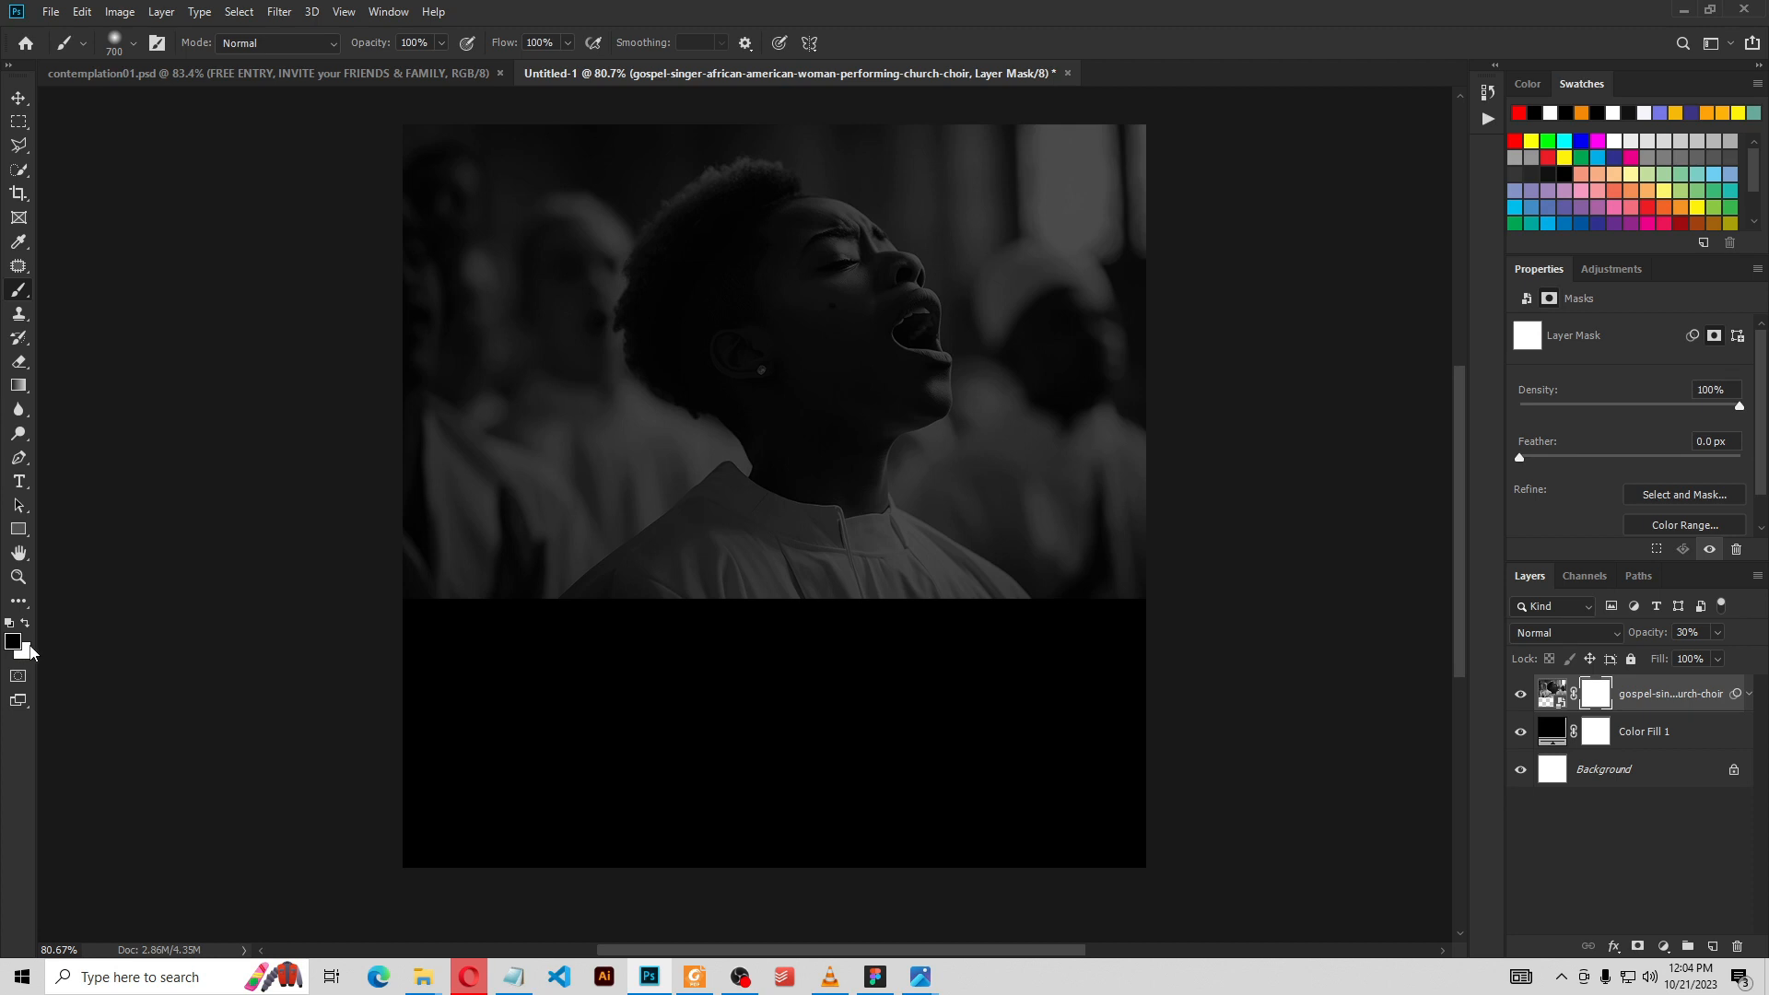
# Paint black on the layer mask along the photo's lower edge to fade it into the background, and deselect the layer
pyautogui.press('x')
pyautogui.click(28, 628)
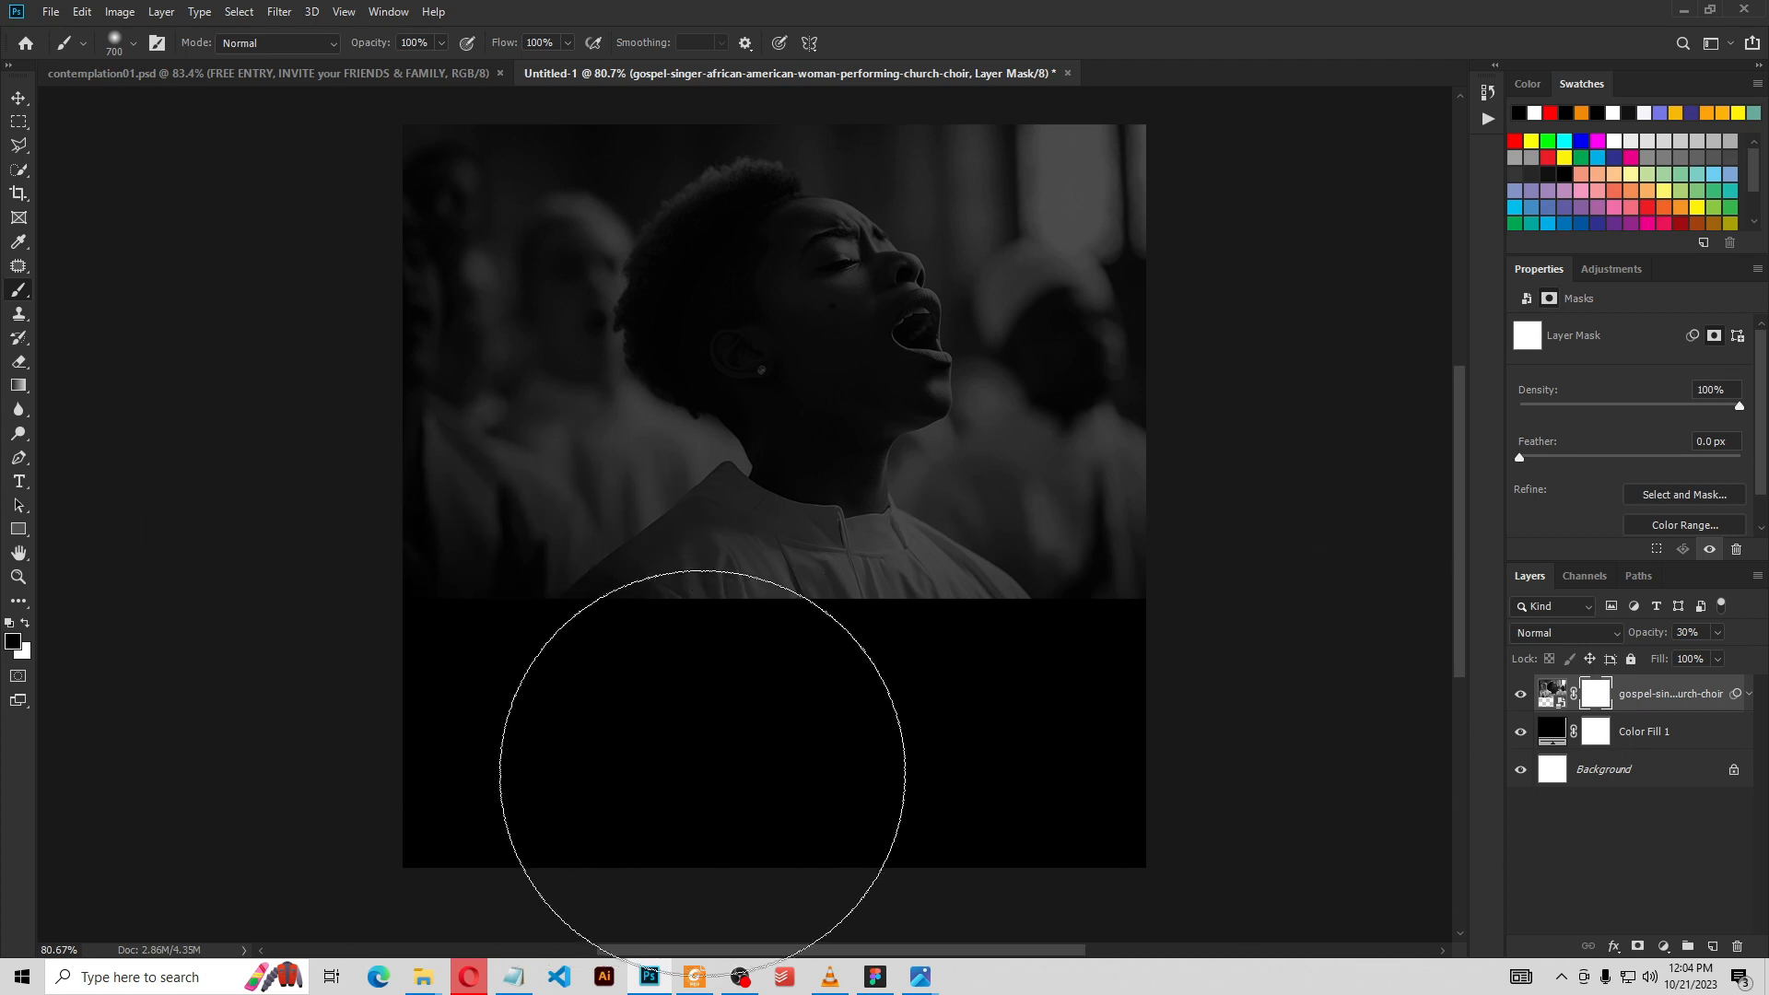
pyautogui.moveTo(297, 729)
pyautogui.mouseDown()
pyautogui.moveTo(608, 795)
pyautogui.moveTo(1049, 795)
pyautogui.moveTo(726, 817)
pyautogui.moveTo(399, 790)
pyautogui.moveTo(1133, 774)
pyautogui.moveTo(593, 811)
pyautogui.moveTo(645, 852)
pyautogui.mouseUp()
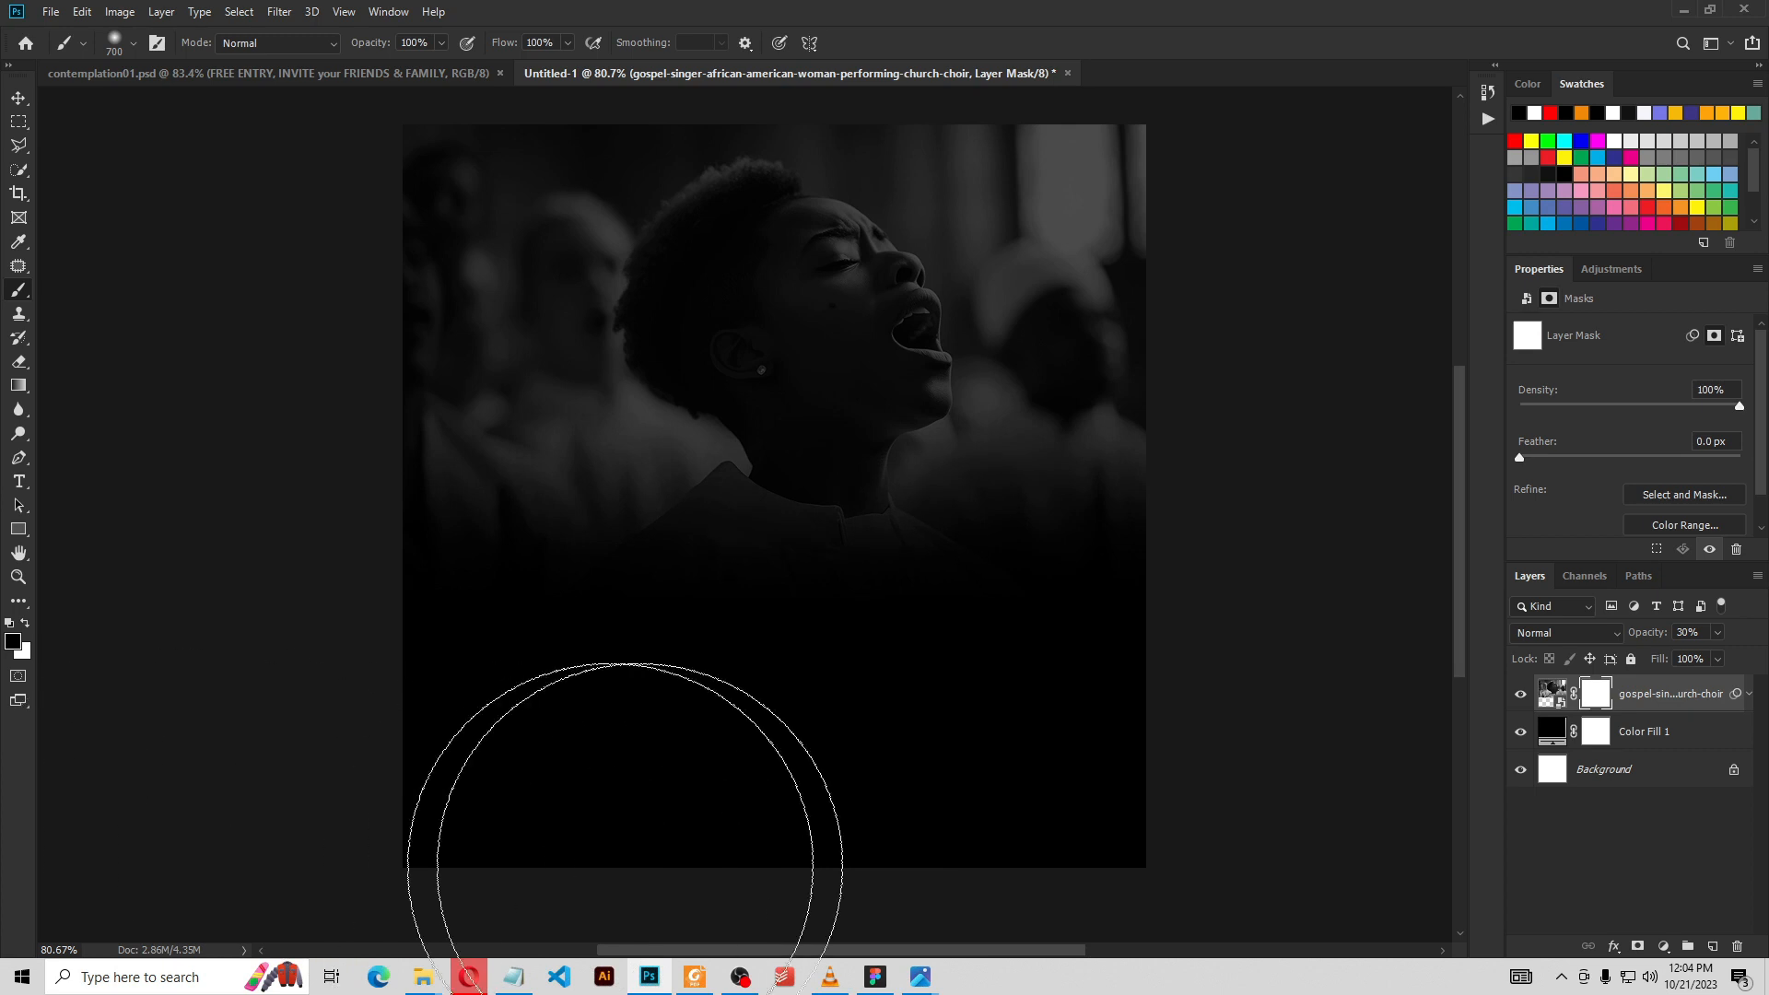
pyautogui.moveTo(945, 872)
pyautogui.mouseDown()
pyautogui.moveTo(683, 905)
pyautogui.moveTo(751, 900)
pyautogui.moveTo(340, 834)
pyautogui.moveTo(1142, 783)
pyautogui.mouseUp()
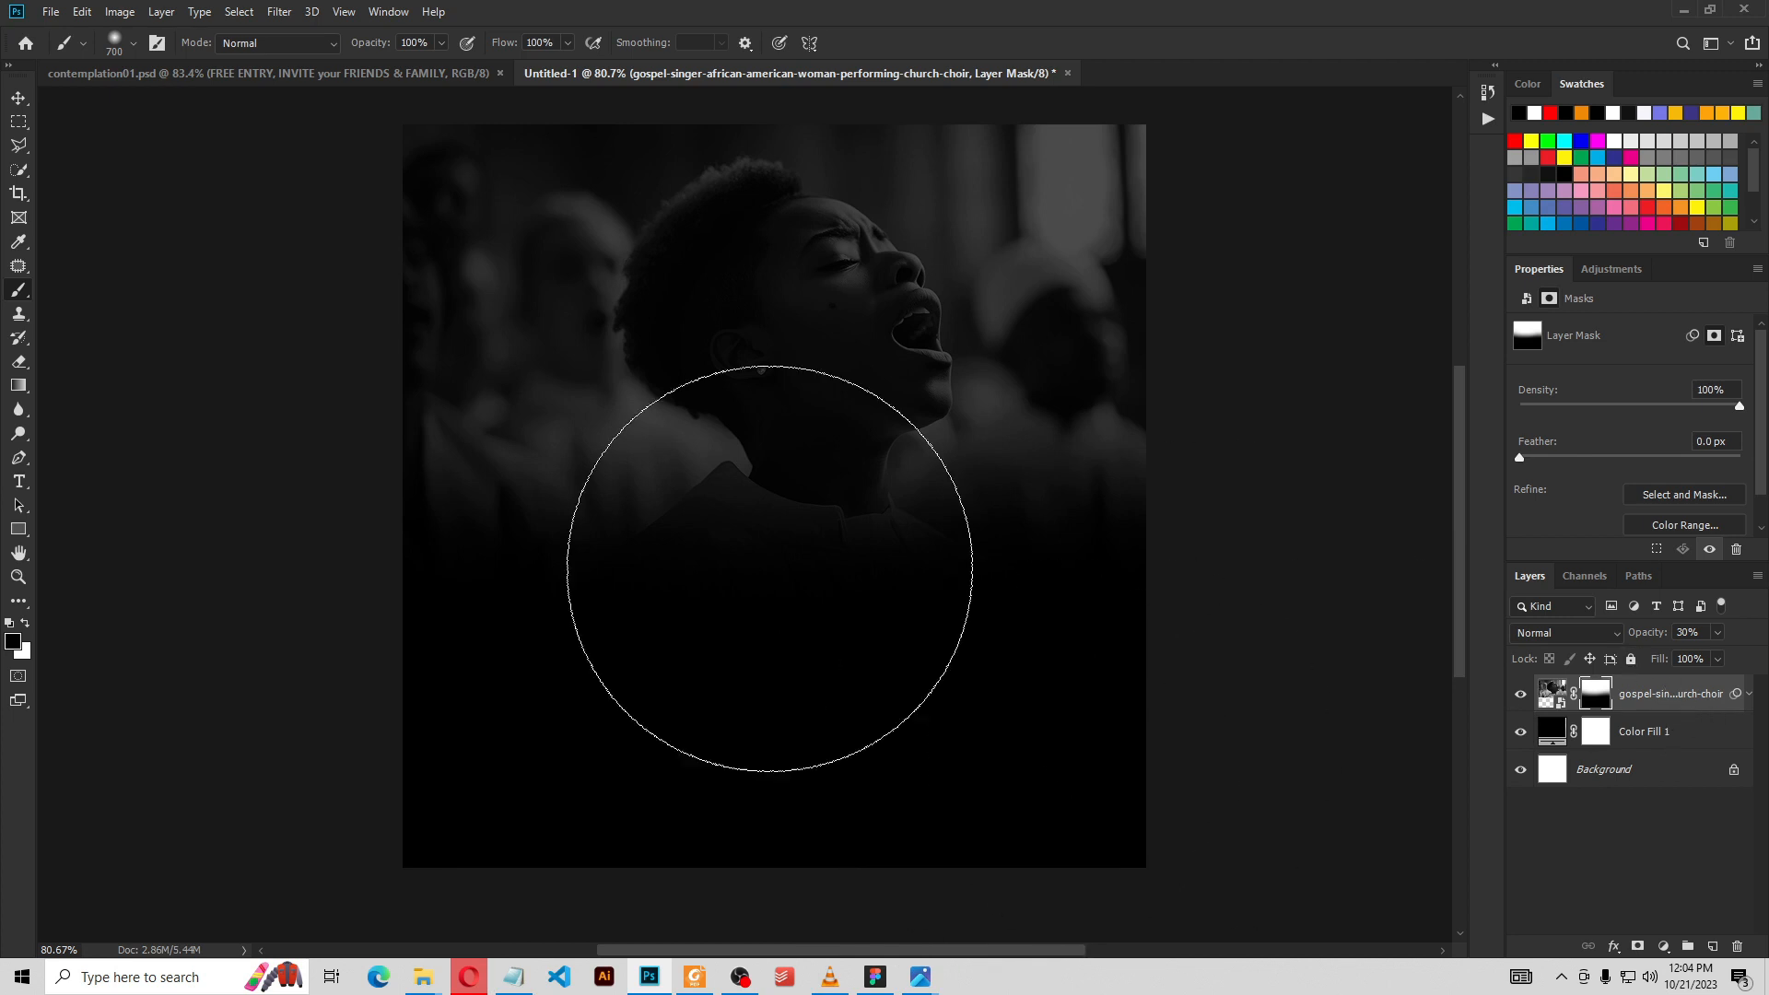
pyautogui.click(18, 97)
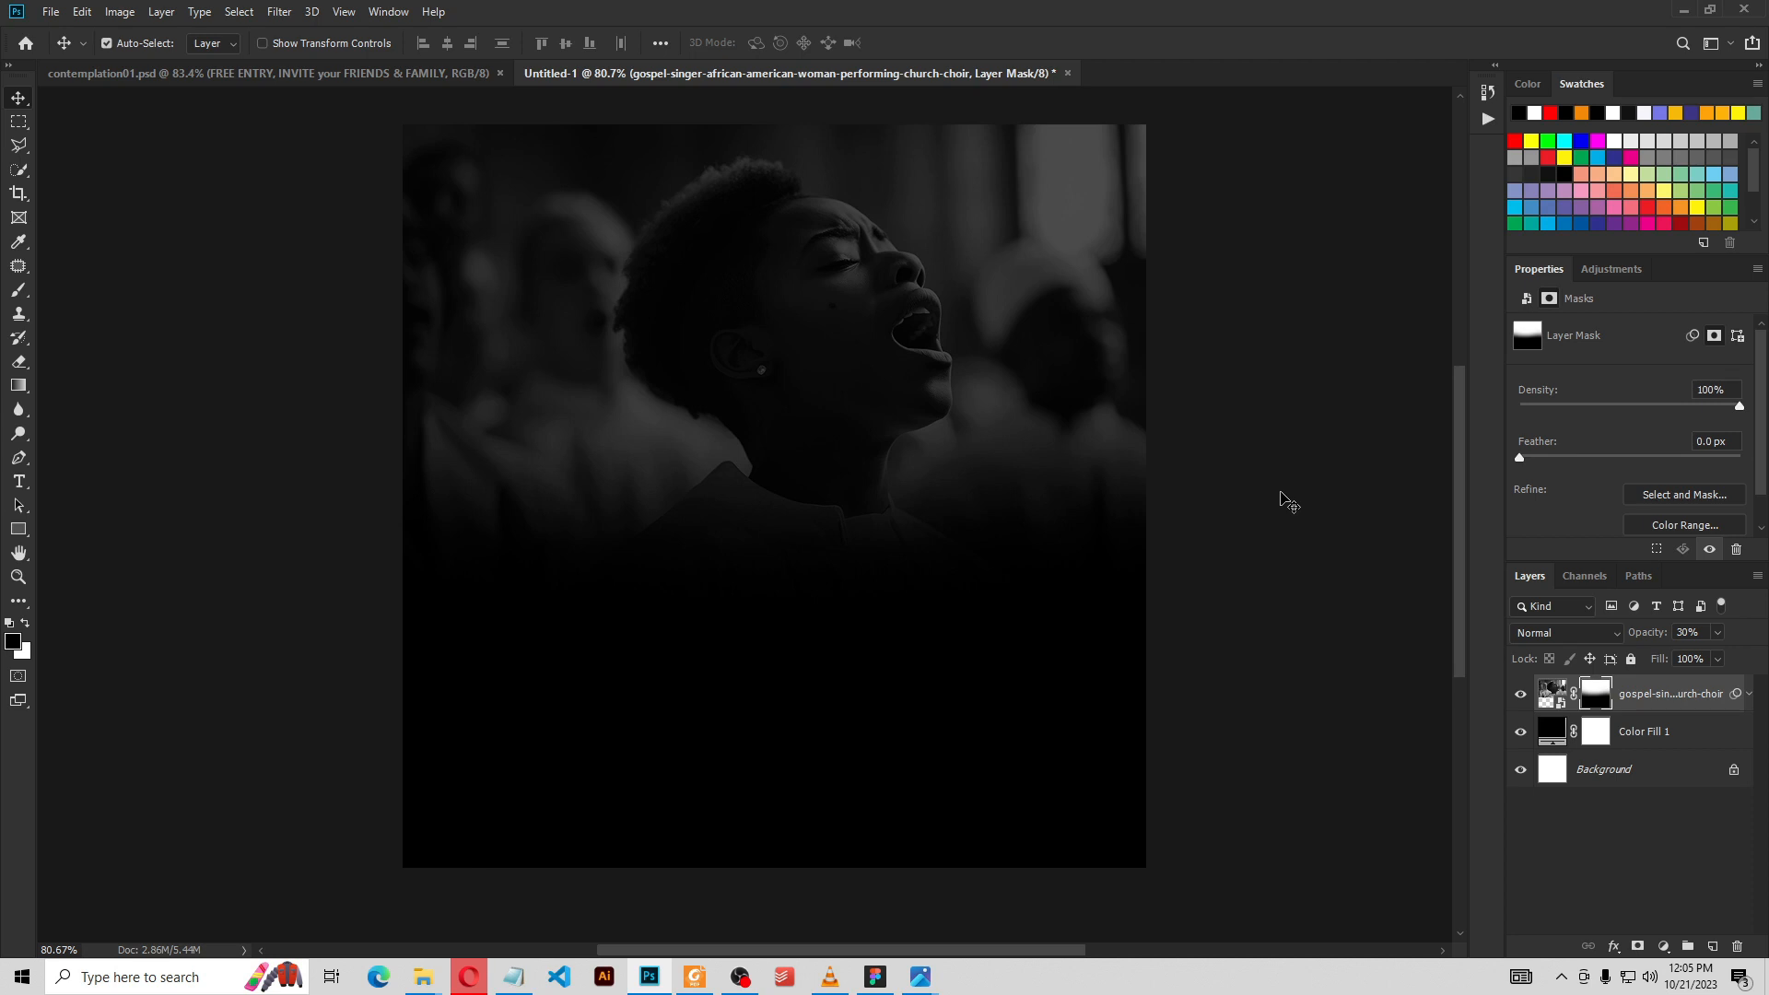
pyautogui.click(1579, 801)
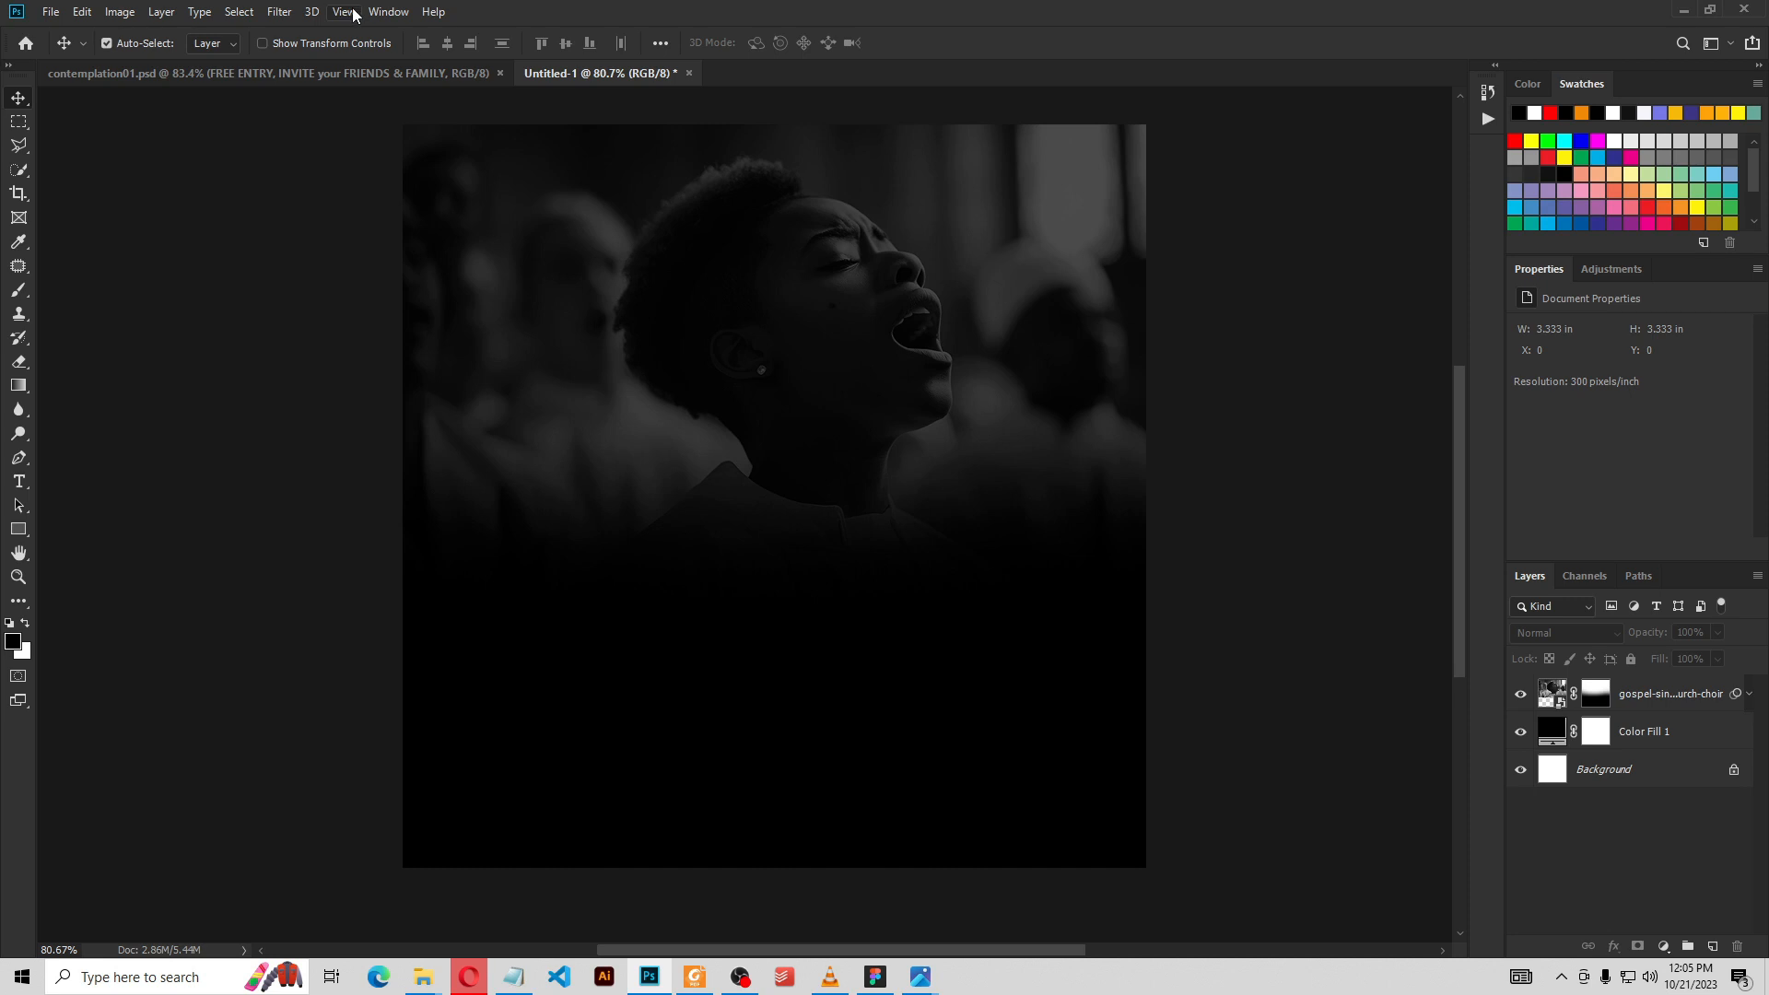
# Create a new empty layer with default settings above the gospel singer layer
pyautogui.click(160, 12)
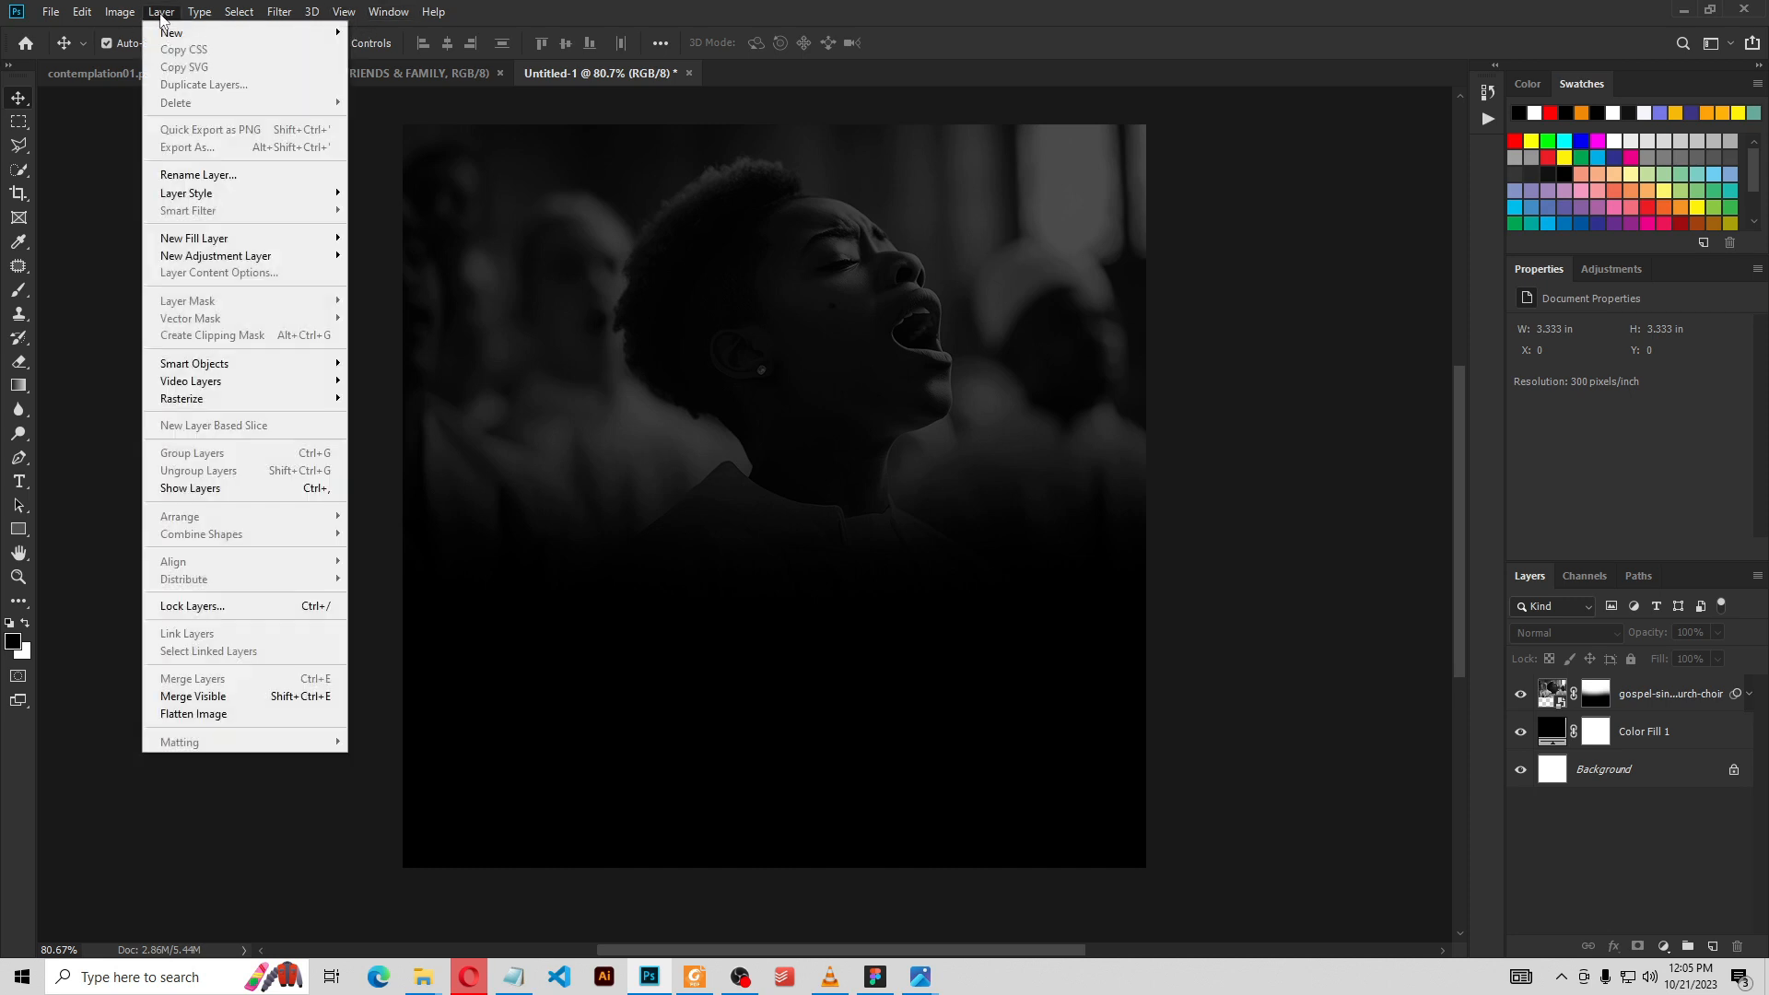
pyautogui.moveTo(193, 37)
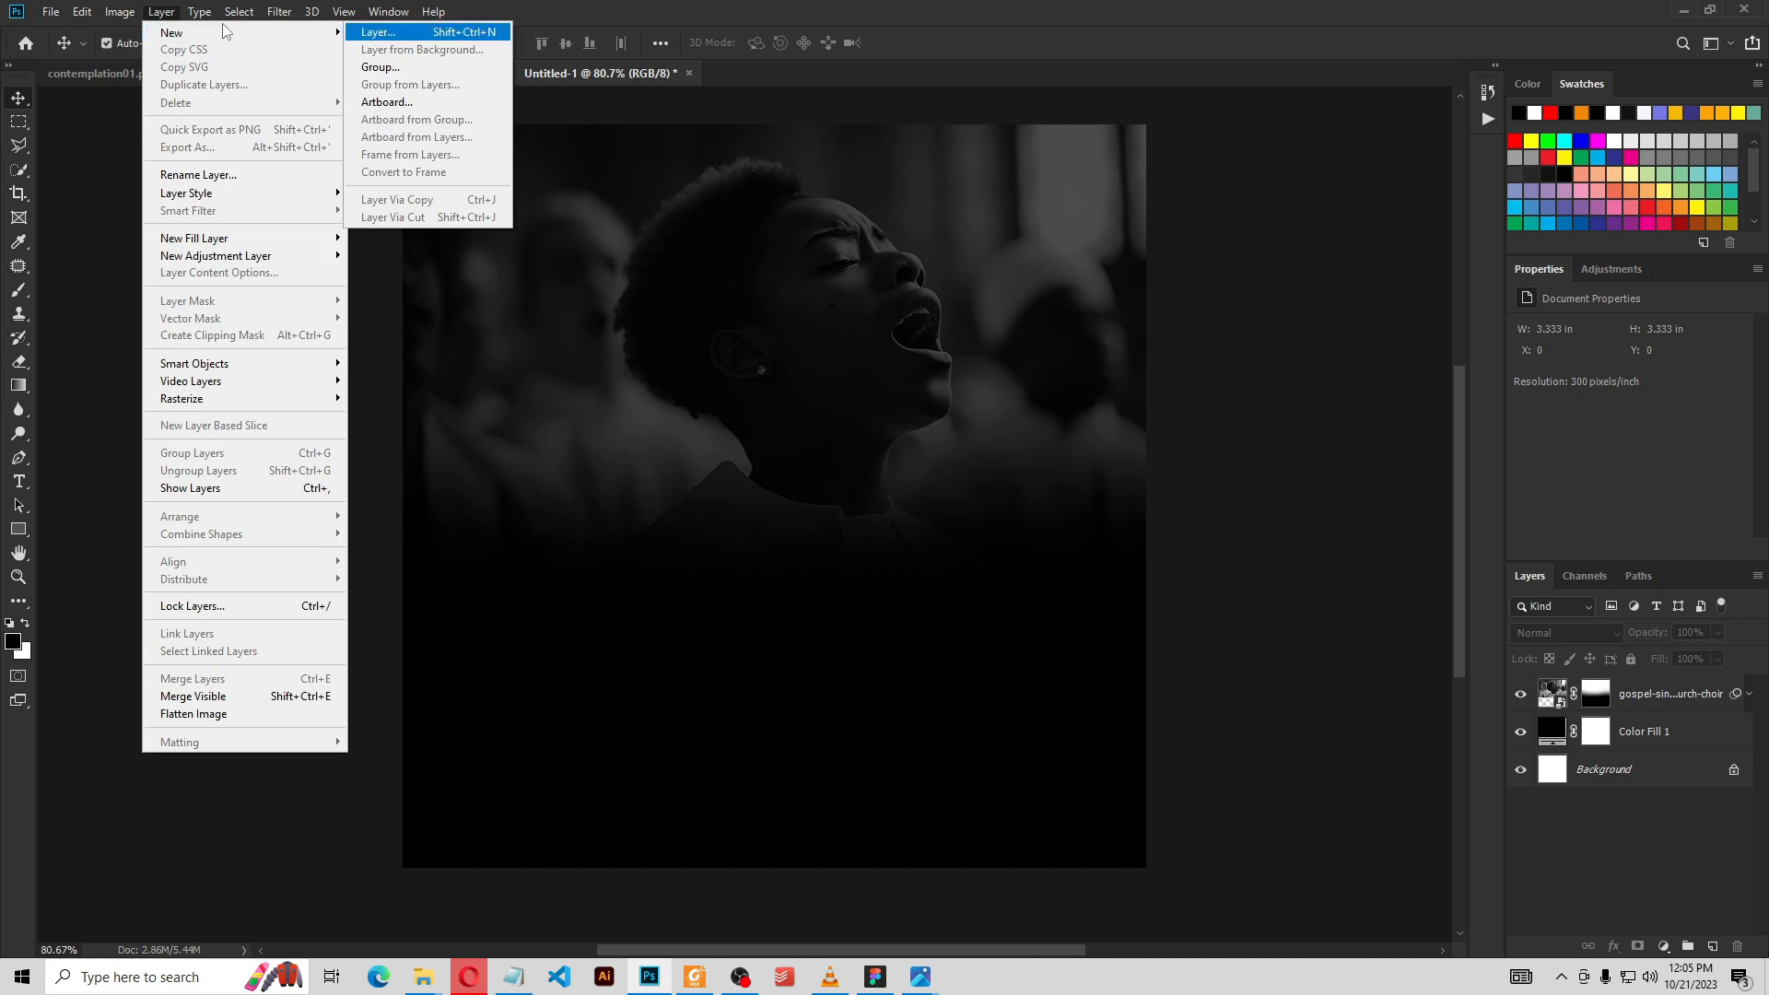
pyautogui.moveTo(330, 37)
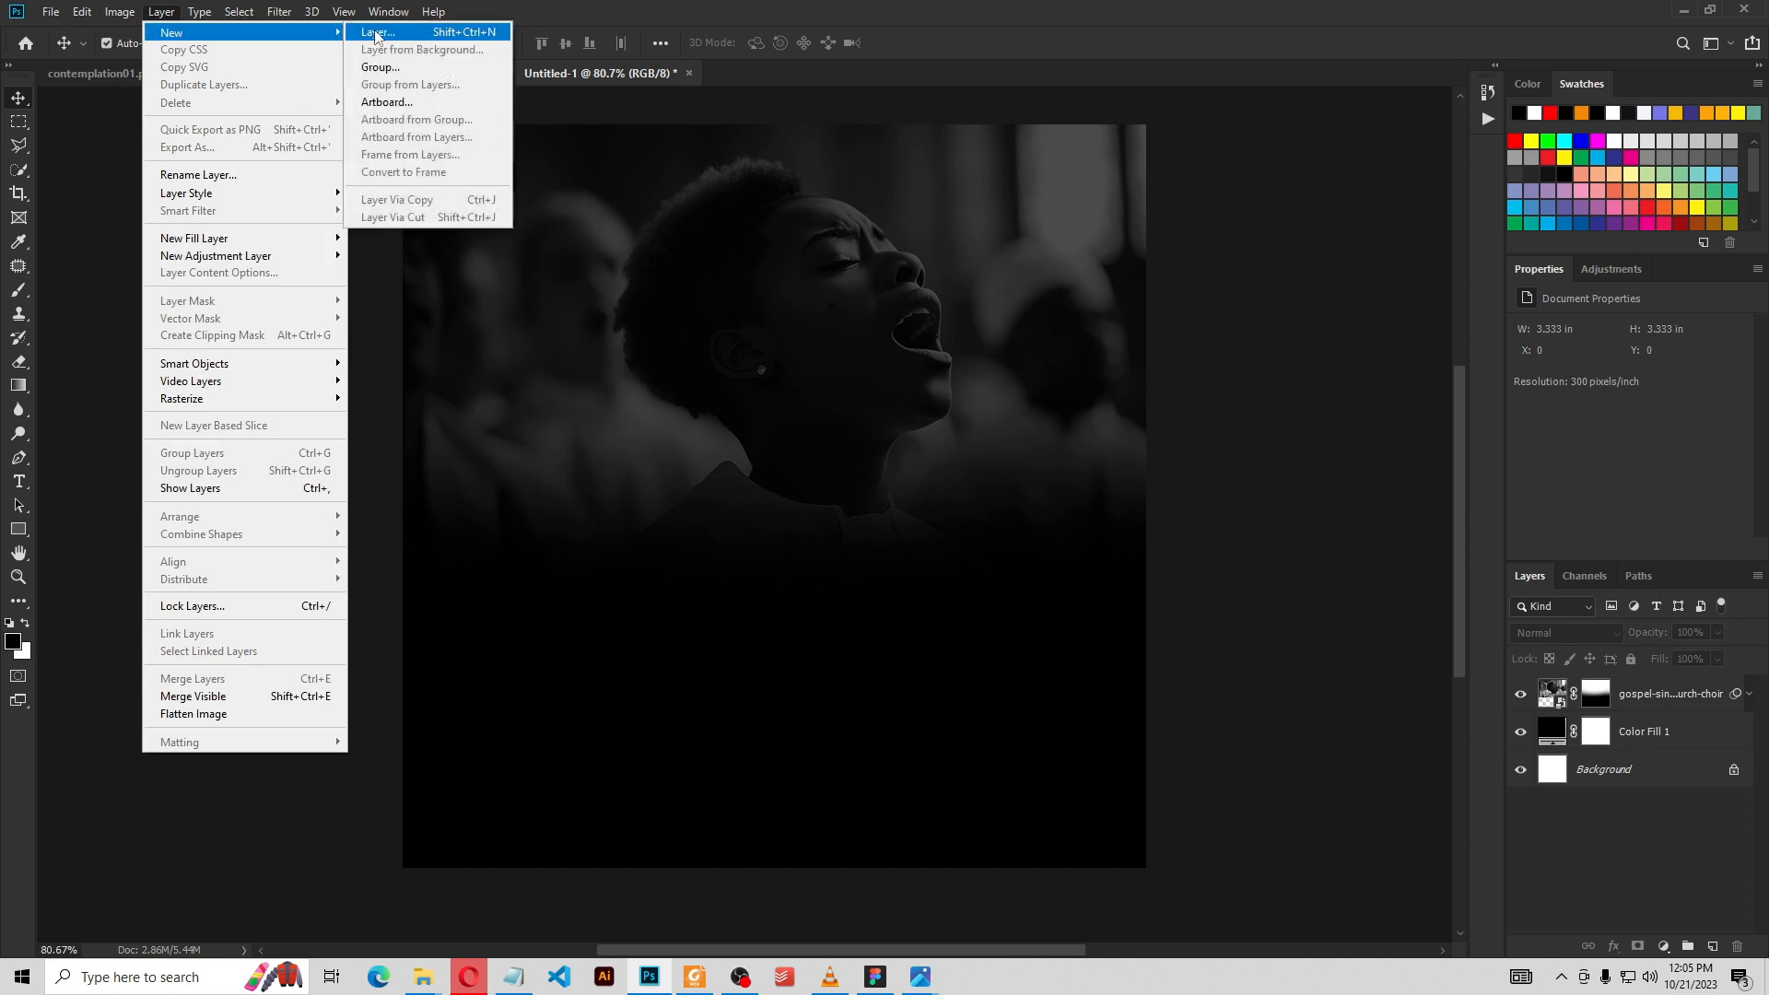
pyautogui.click(392, 35)
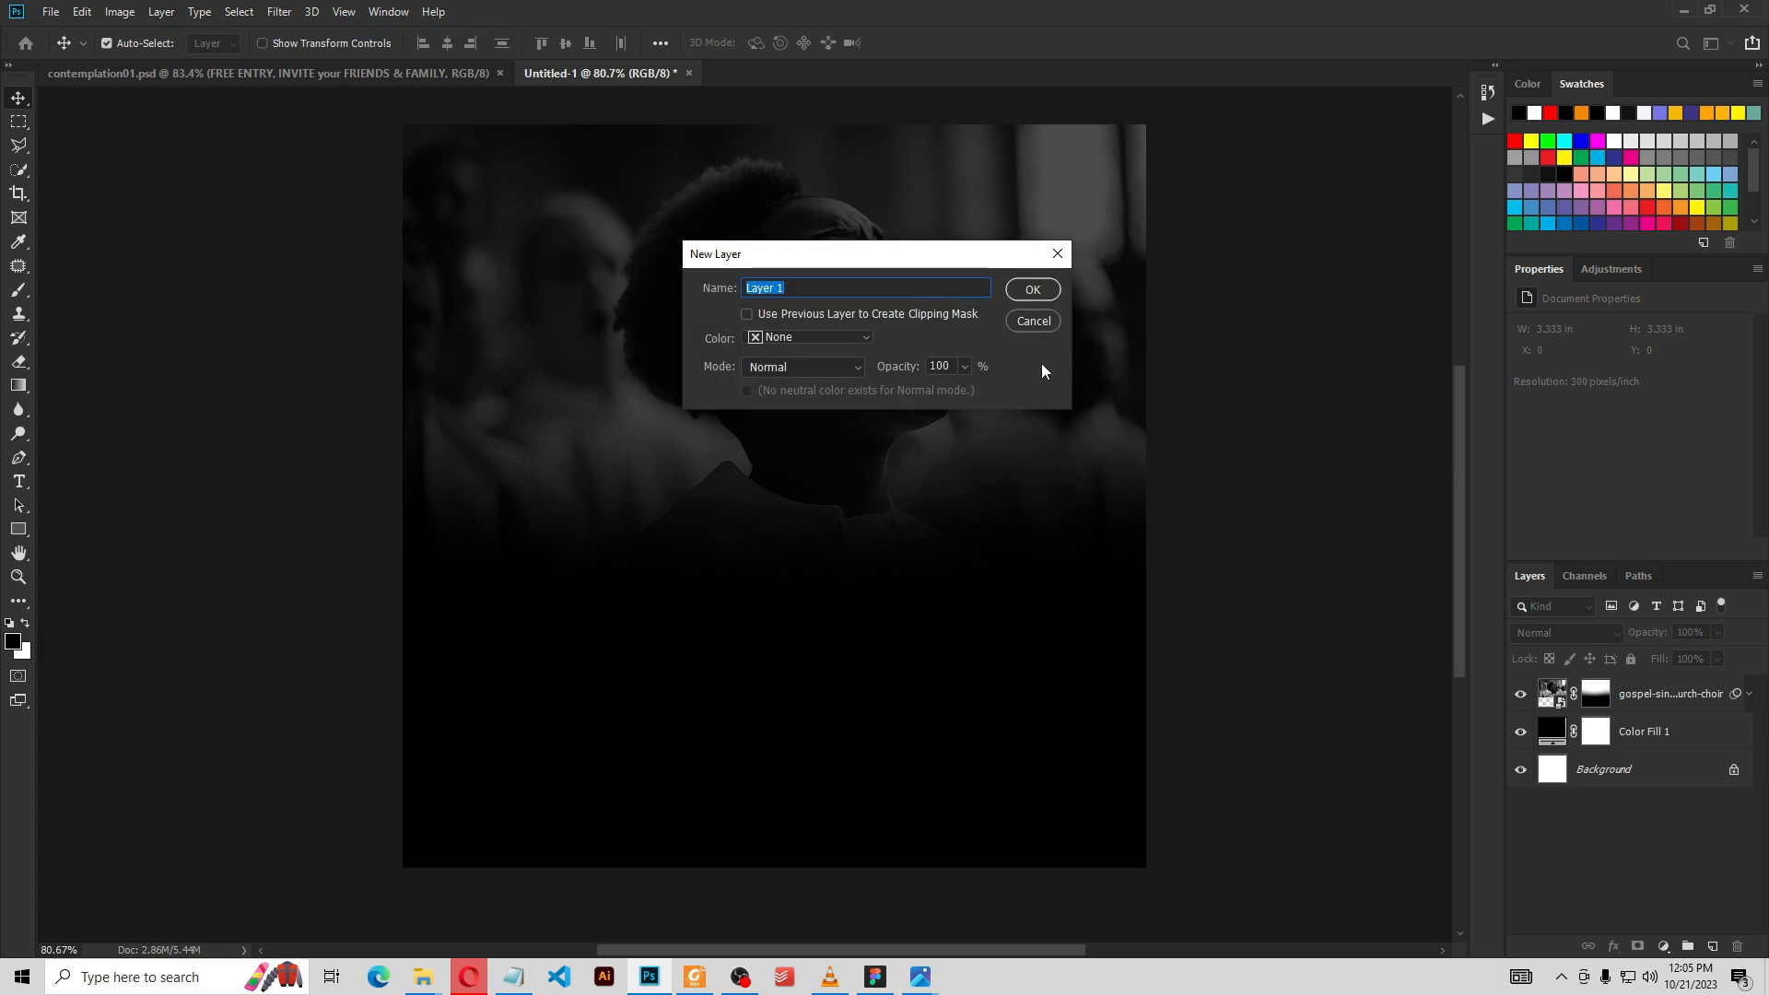
pyautogui.click(1041, 291)
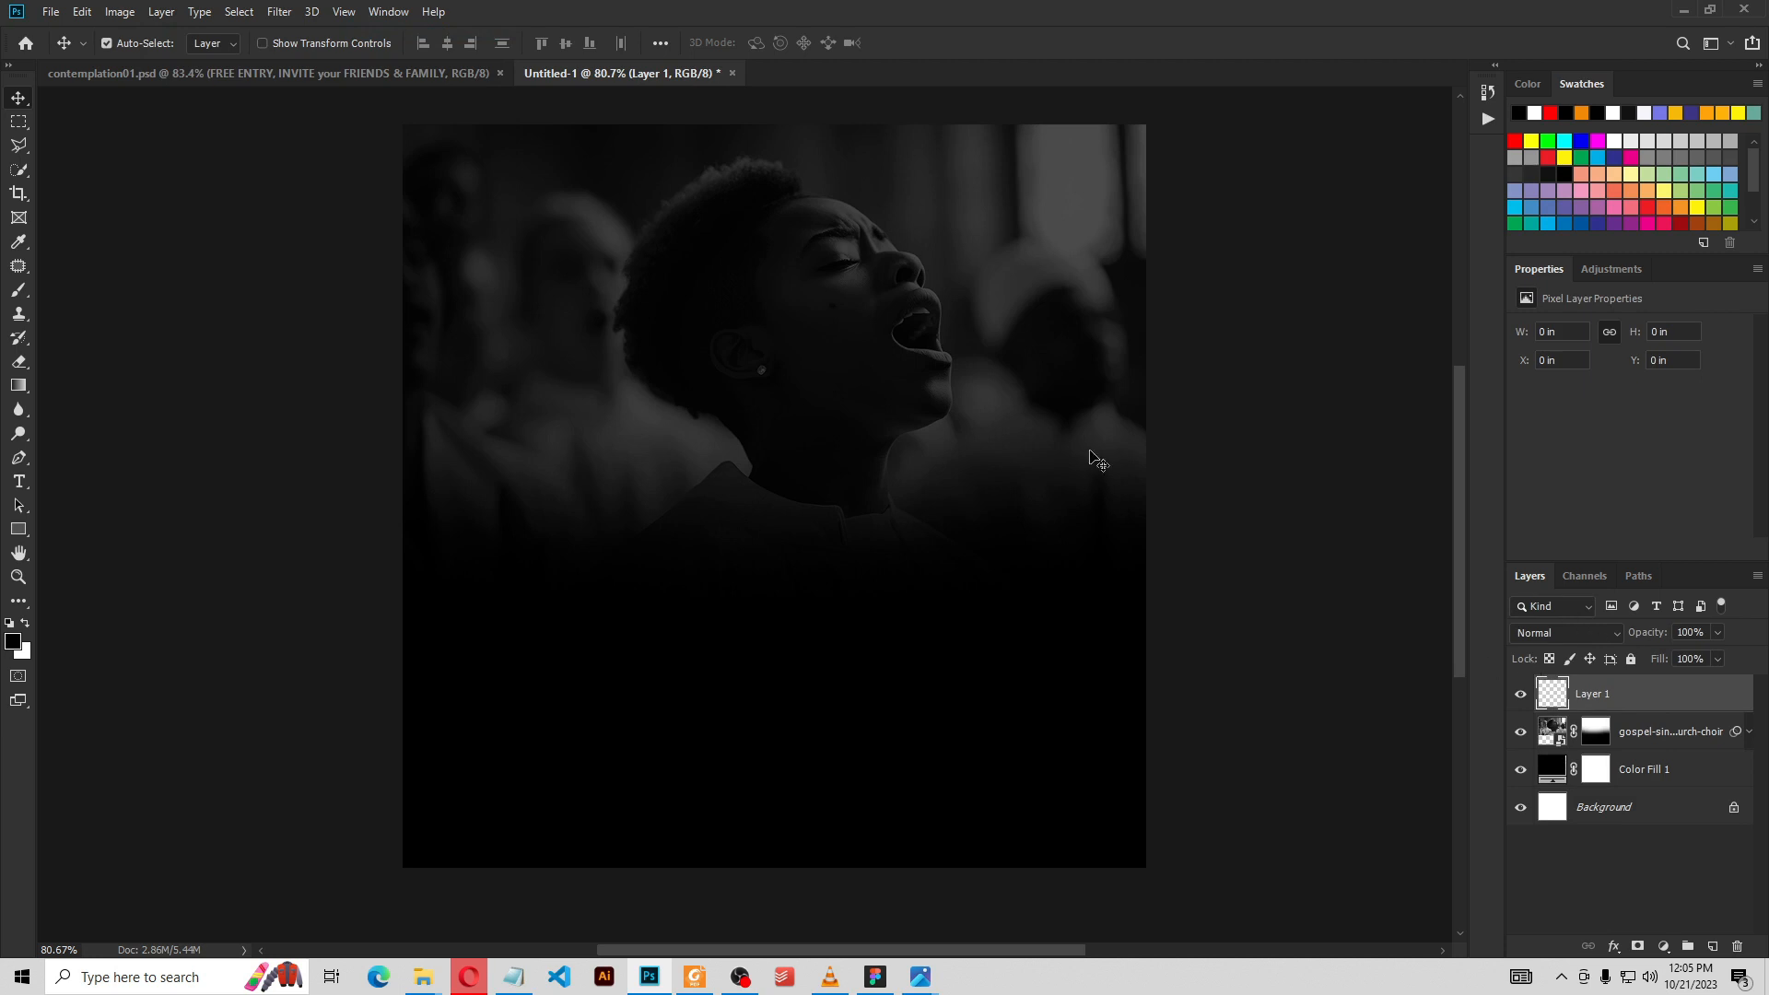
# Choose the Kyle's Screentones 38 brush from the Special Effects Brushes for the Brush tool
pyautogui.click(19, 293)
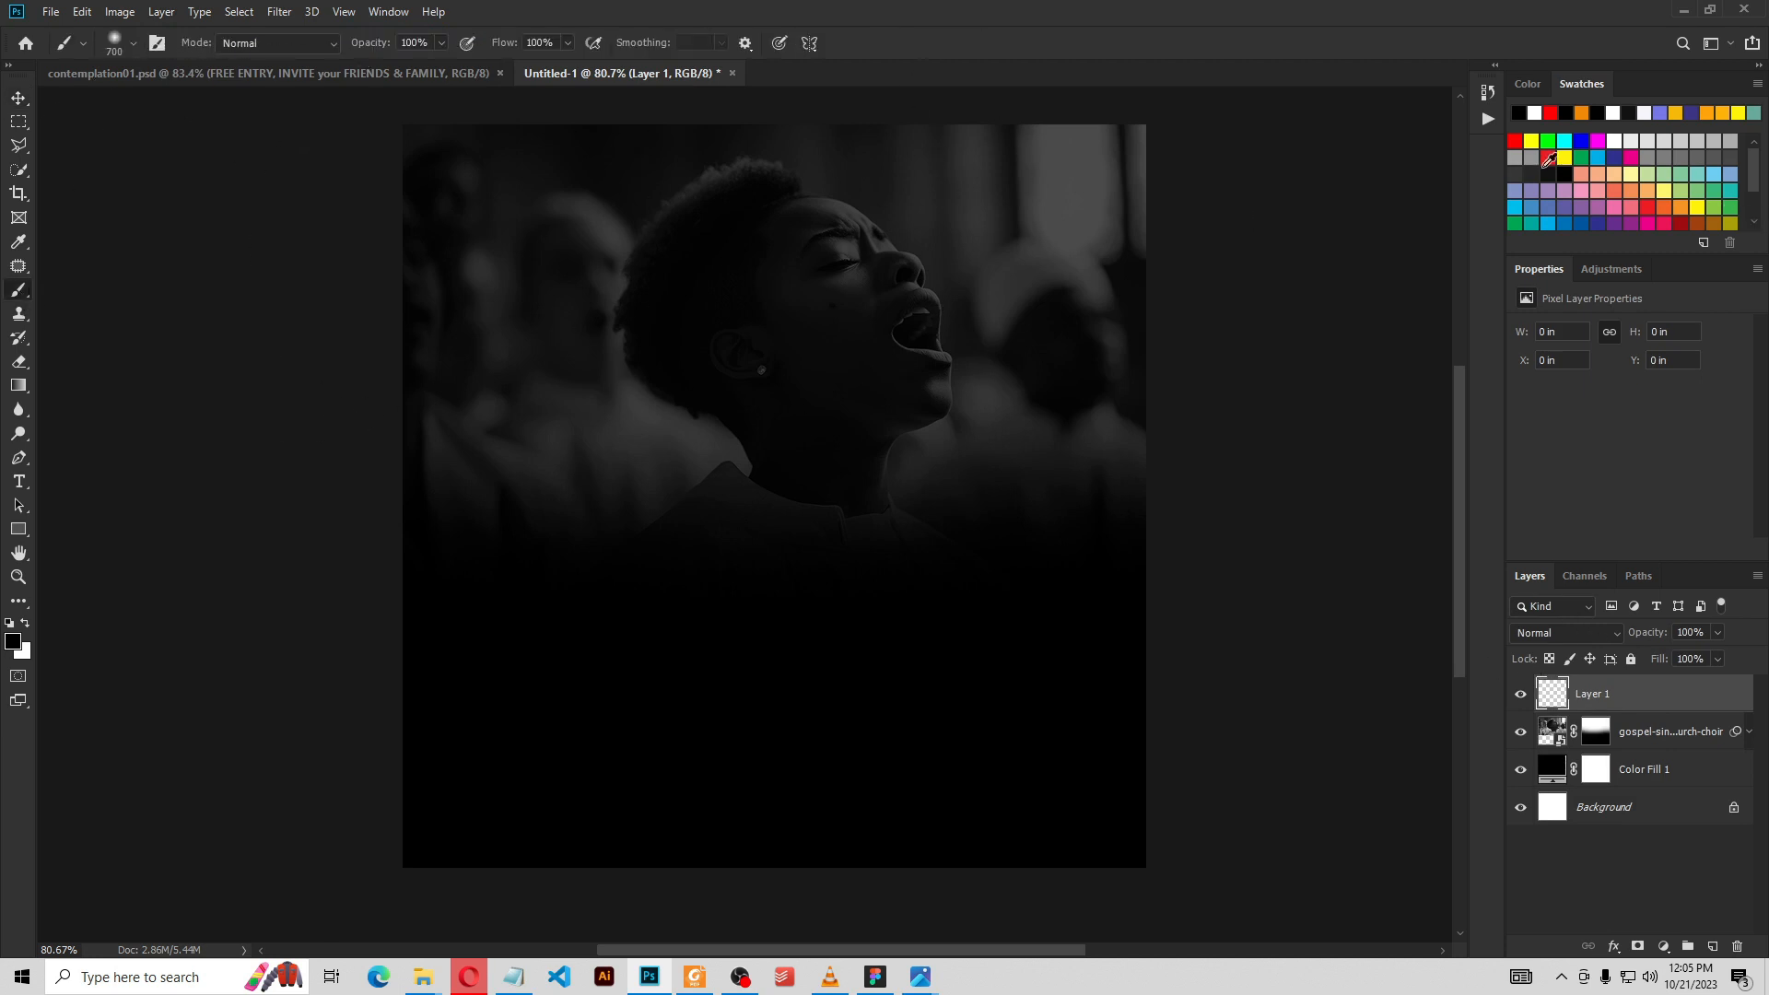
pyautogui.click(386, 12)
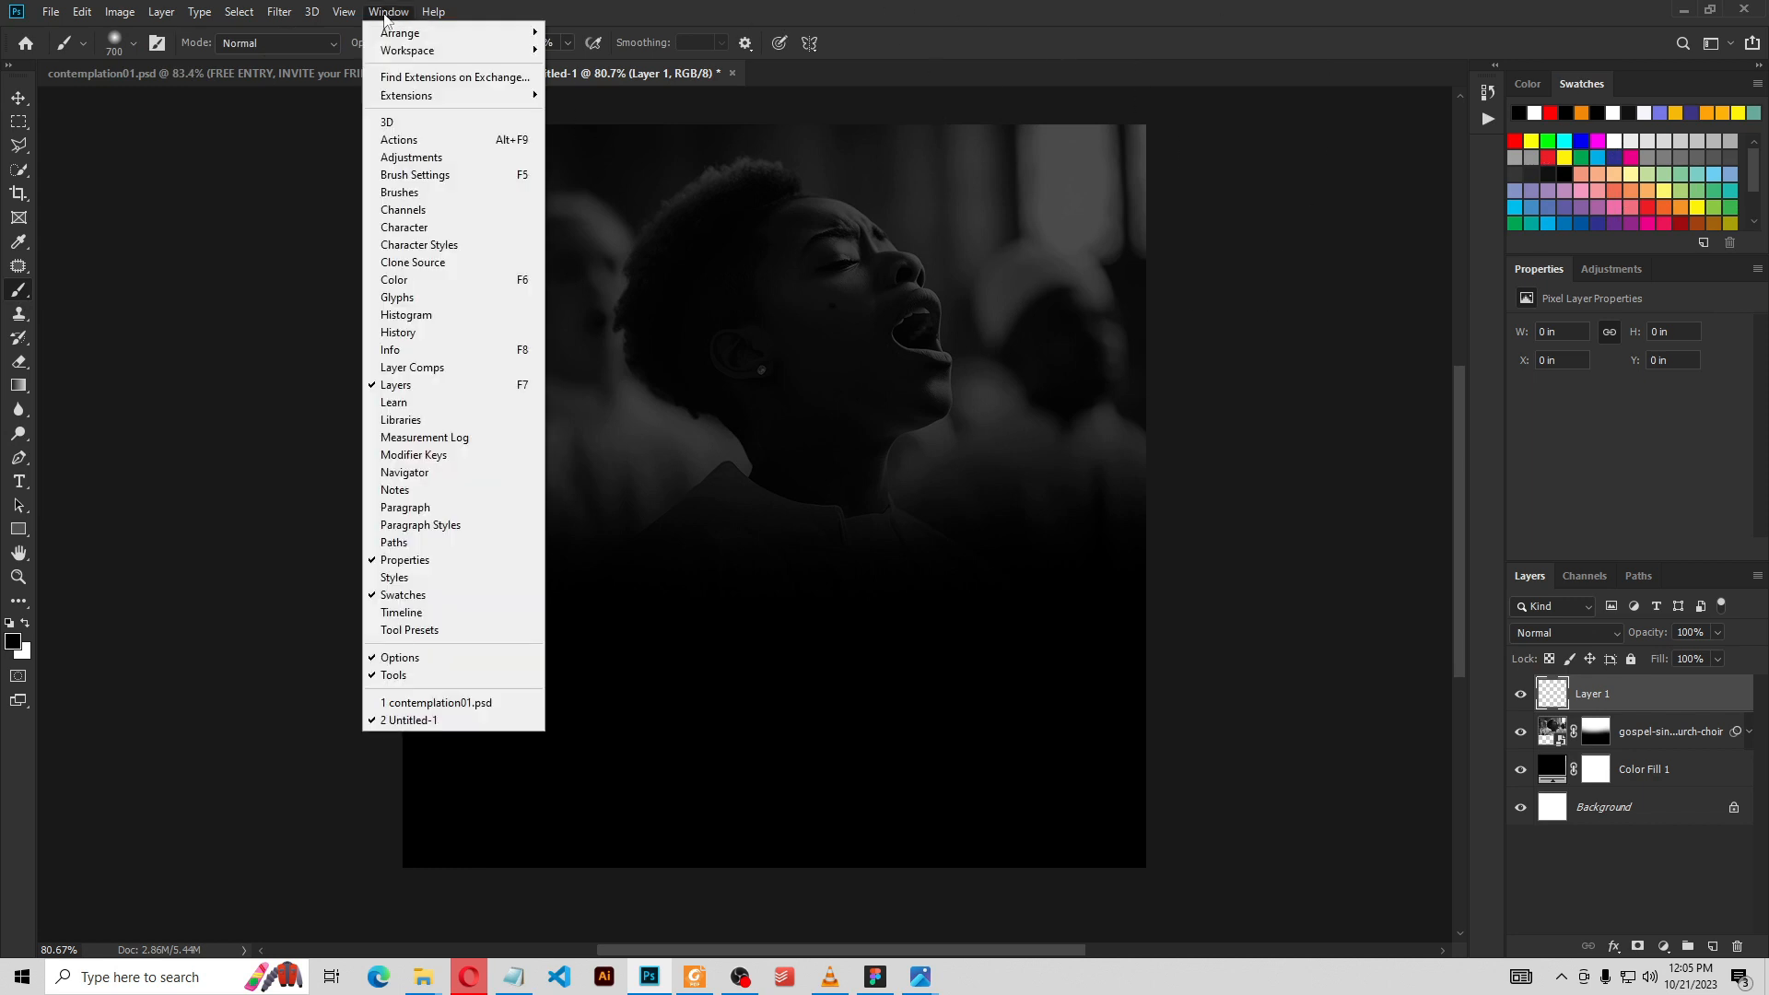
pyautogui.click(398, 194)
pyautogui.moveTo(1268, 394); pyautogui.dragTo(1279, 733)
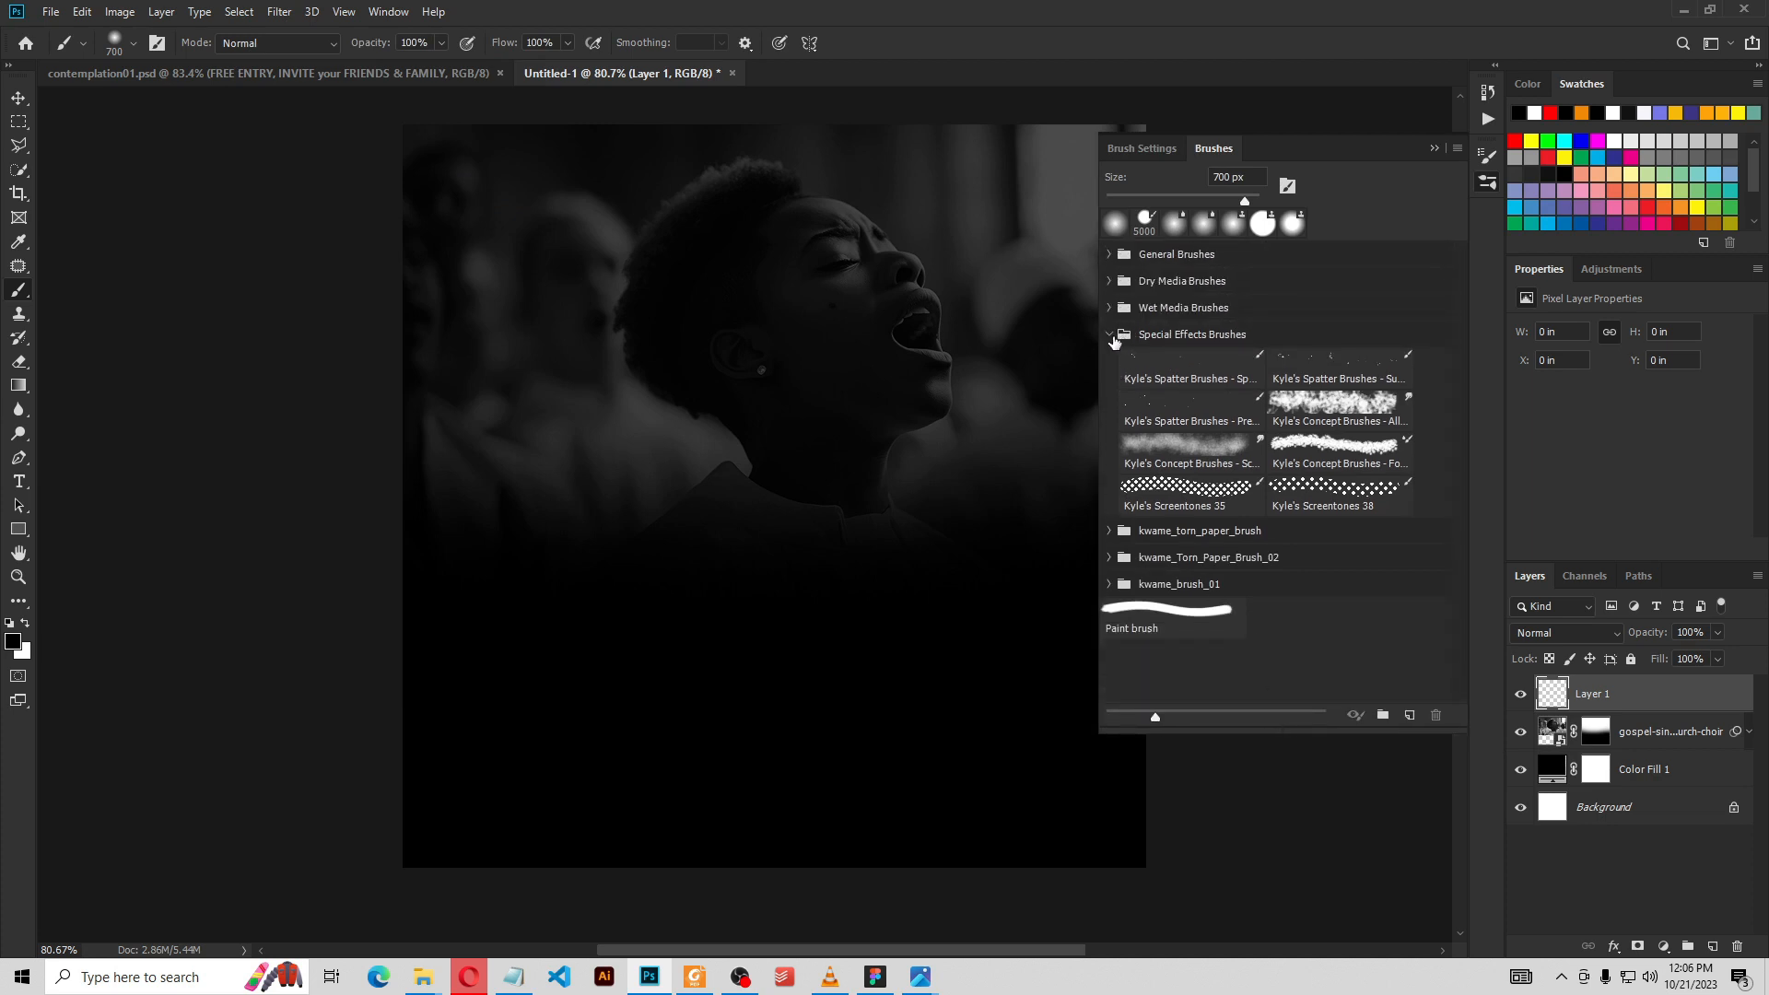
pyautogui.click(1111, 334)
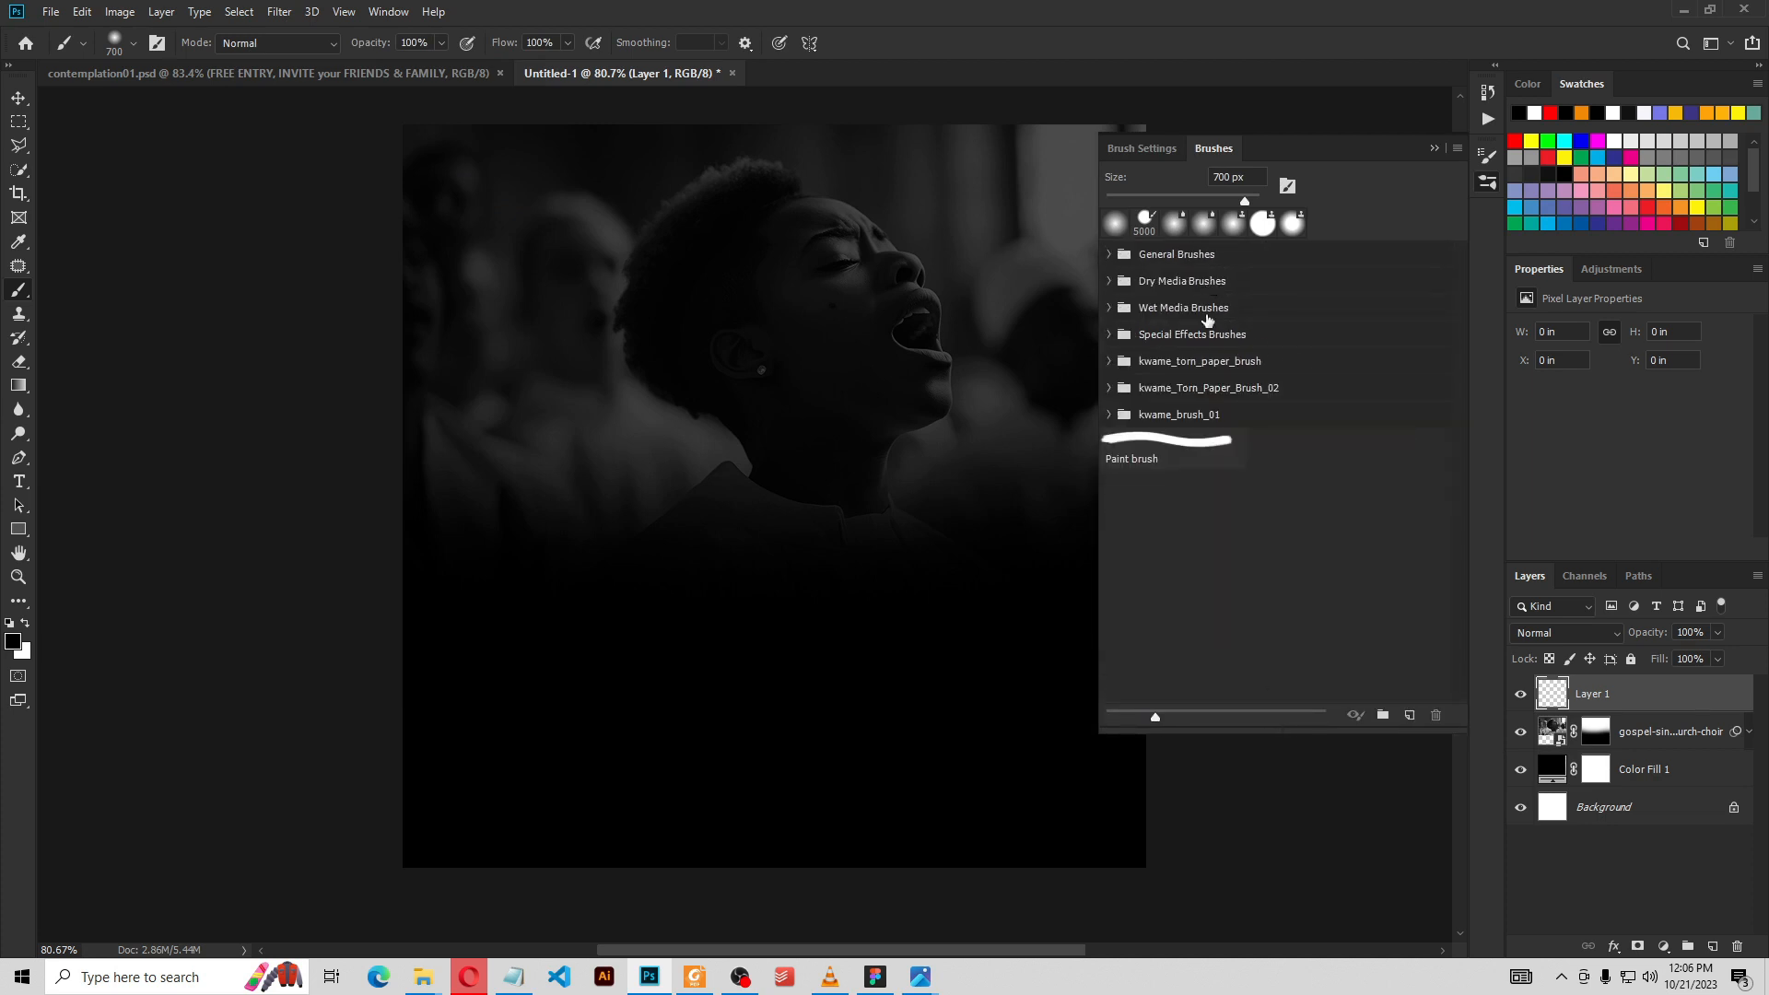
pyautogui.click(1108, 335)
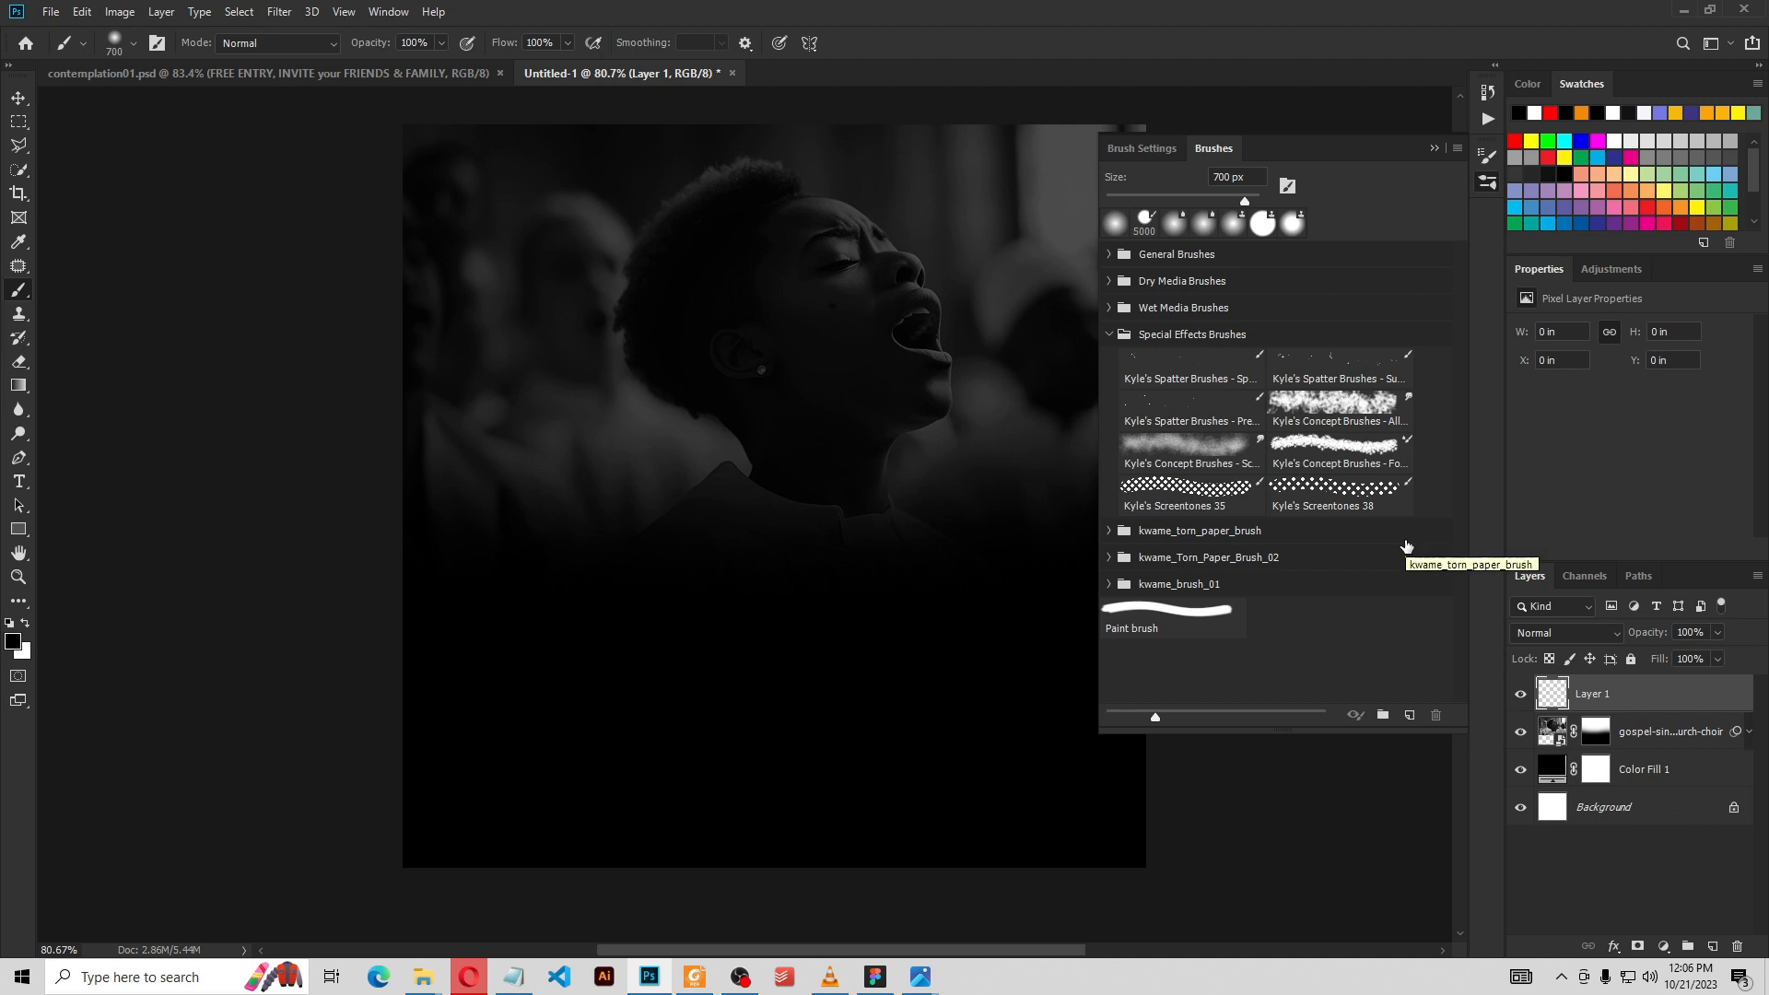
pyautogui.click(1368, 493)
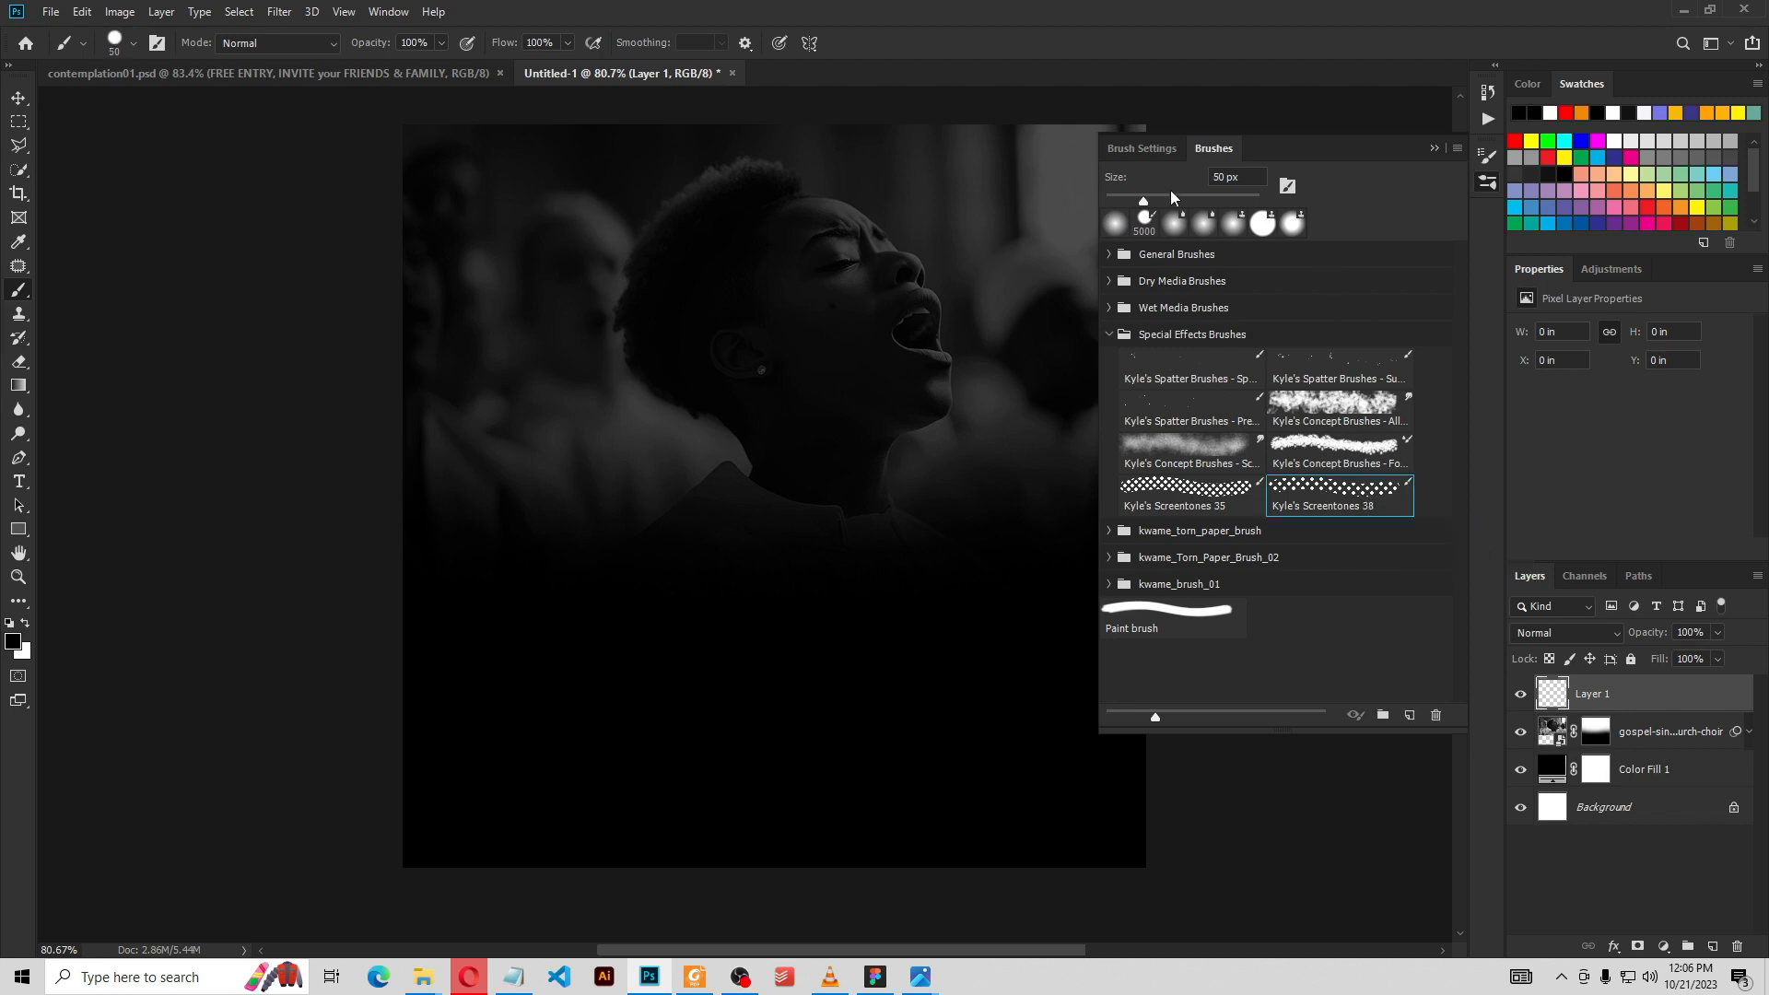
pyautogui.click(1433, 148)
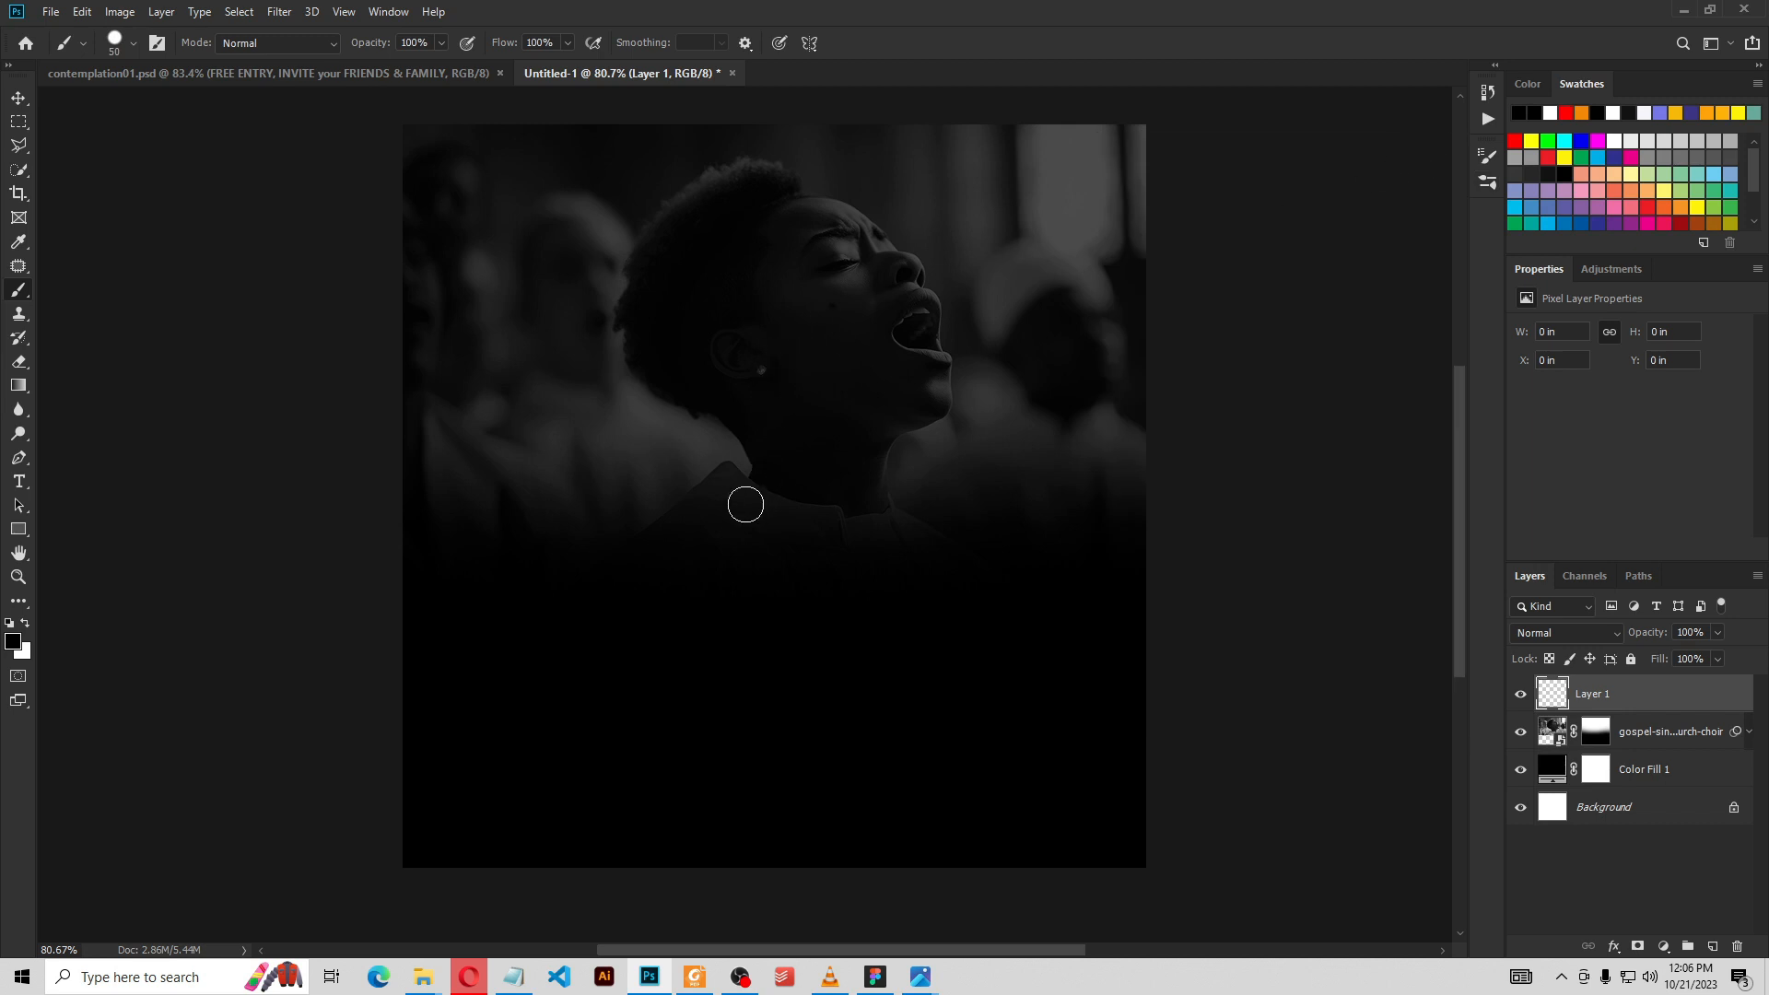
# Enlarge the screentone brush to 5000 px
pyautogui.rightClick(754, 448)
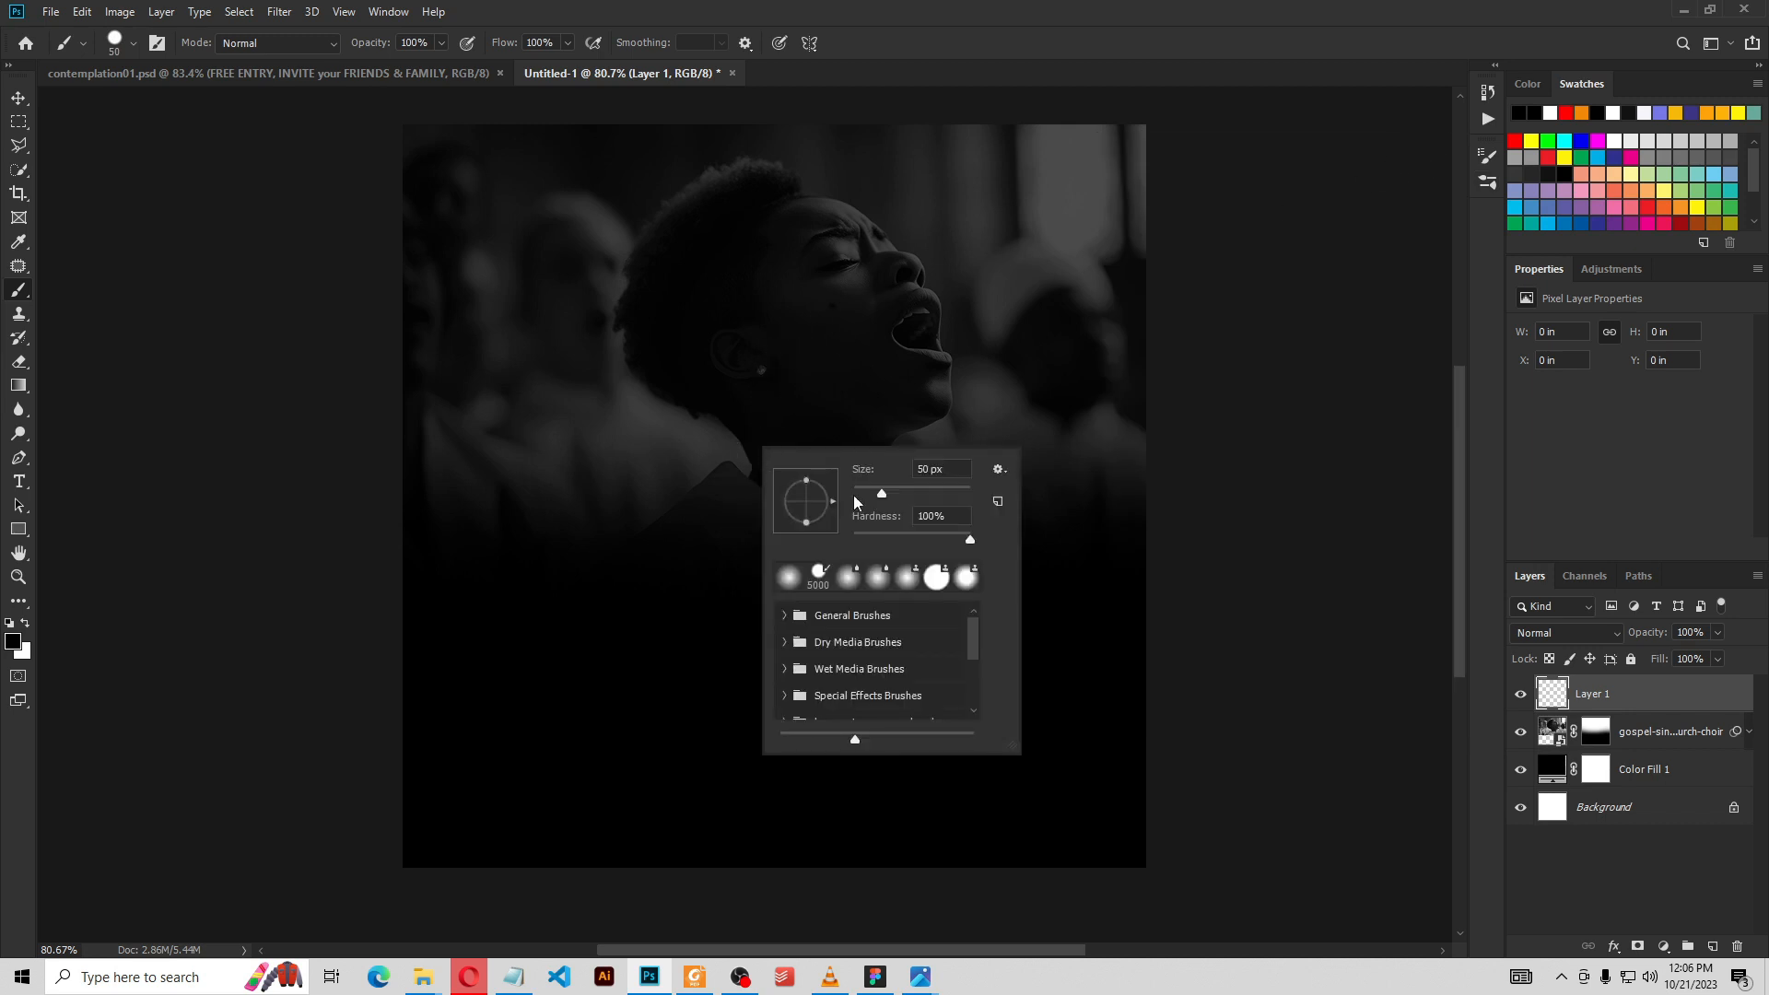
pyautogui.moveTo(882, 498); pyautogui.dragTo(955, 499)
pyautogui.moveTo(928, 491)
pyautogui.mouseDown()
pyautogui.moveTo(875, 489)
pyautogui.moveTo(1017, 501)
pyautogui.mouseUp()
pyautogui.press('Return')
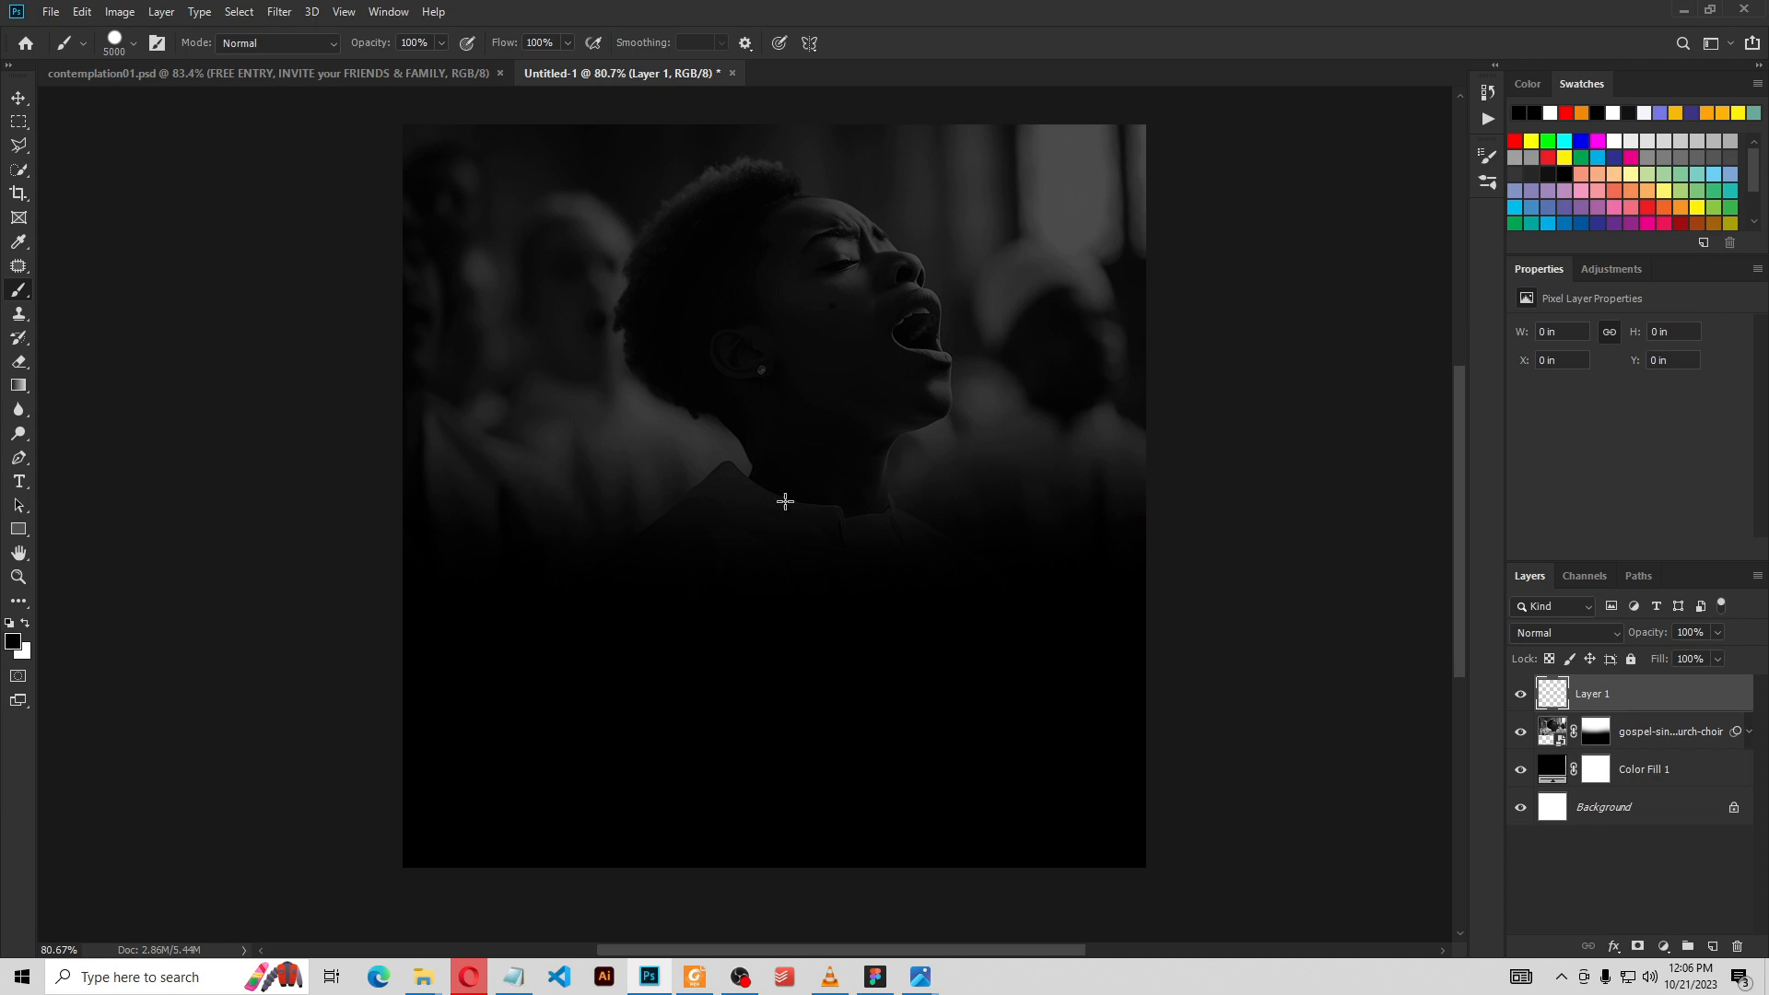
# Stamp the screentone pattern in black on Layer 1, undo it, and stamp it over the whole canvas in white instead
pyautogui.click(757, 497)
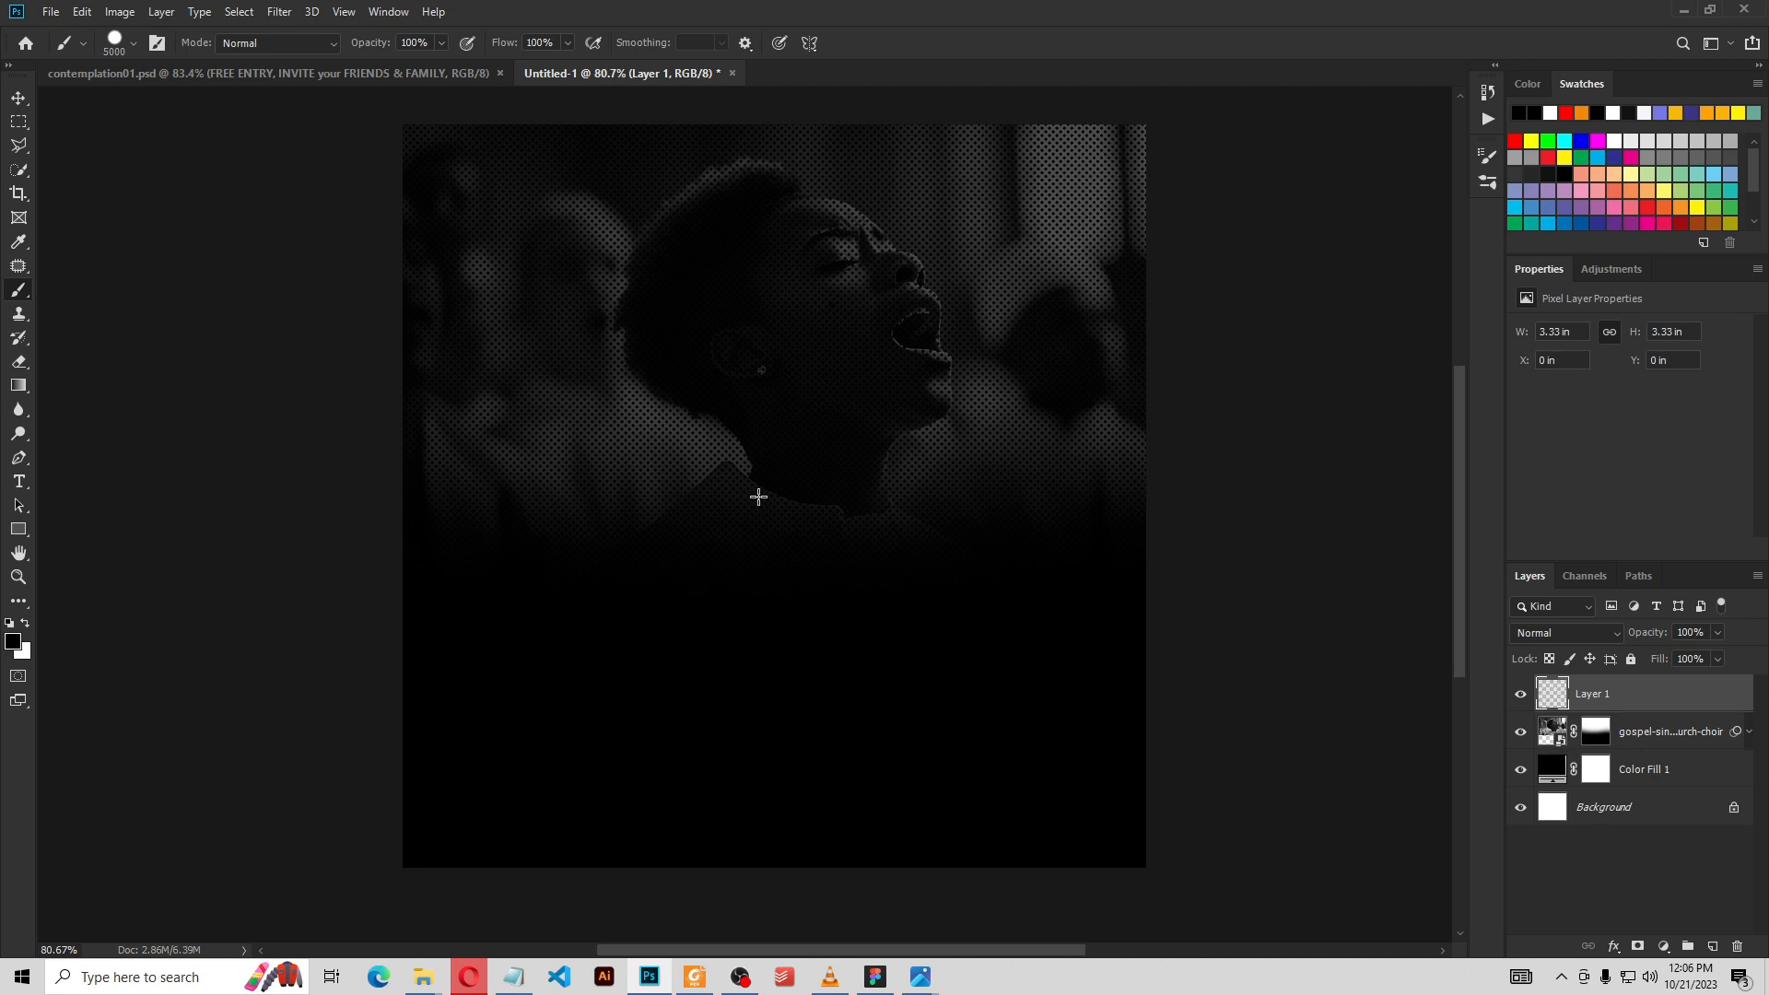
pyautogui.hotkey('ctrl', 'z')
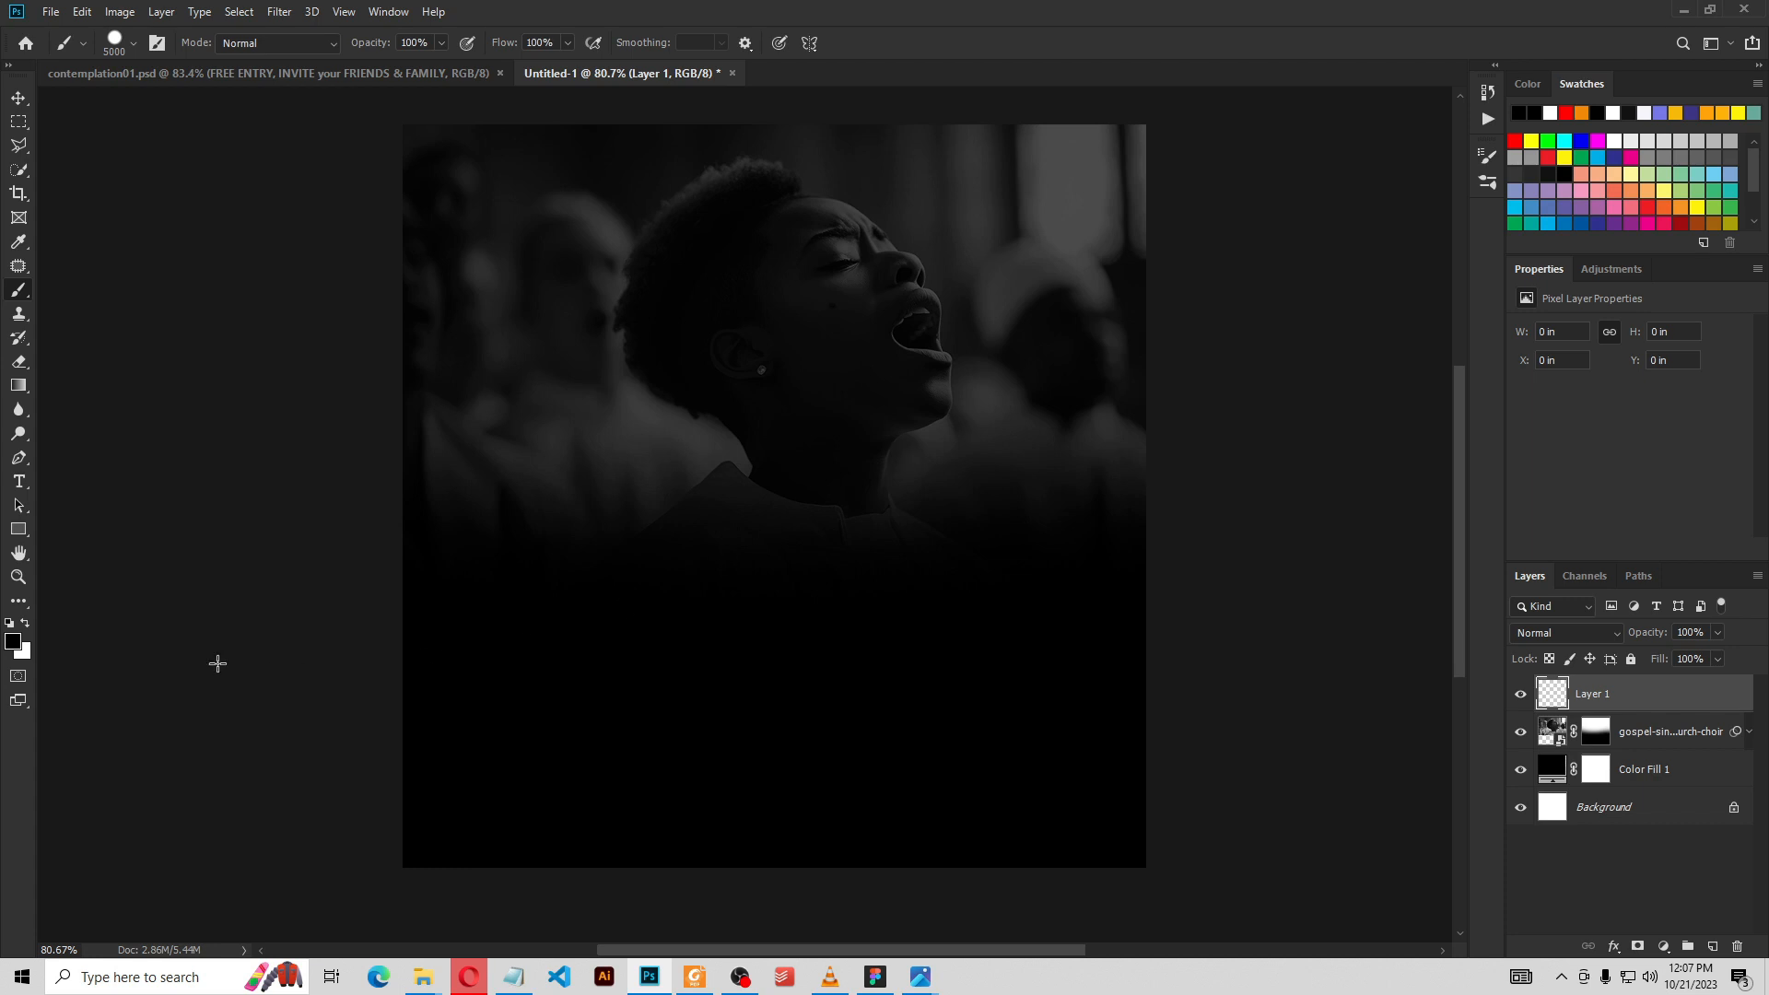
pyautogui.click(25, 625)
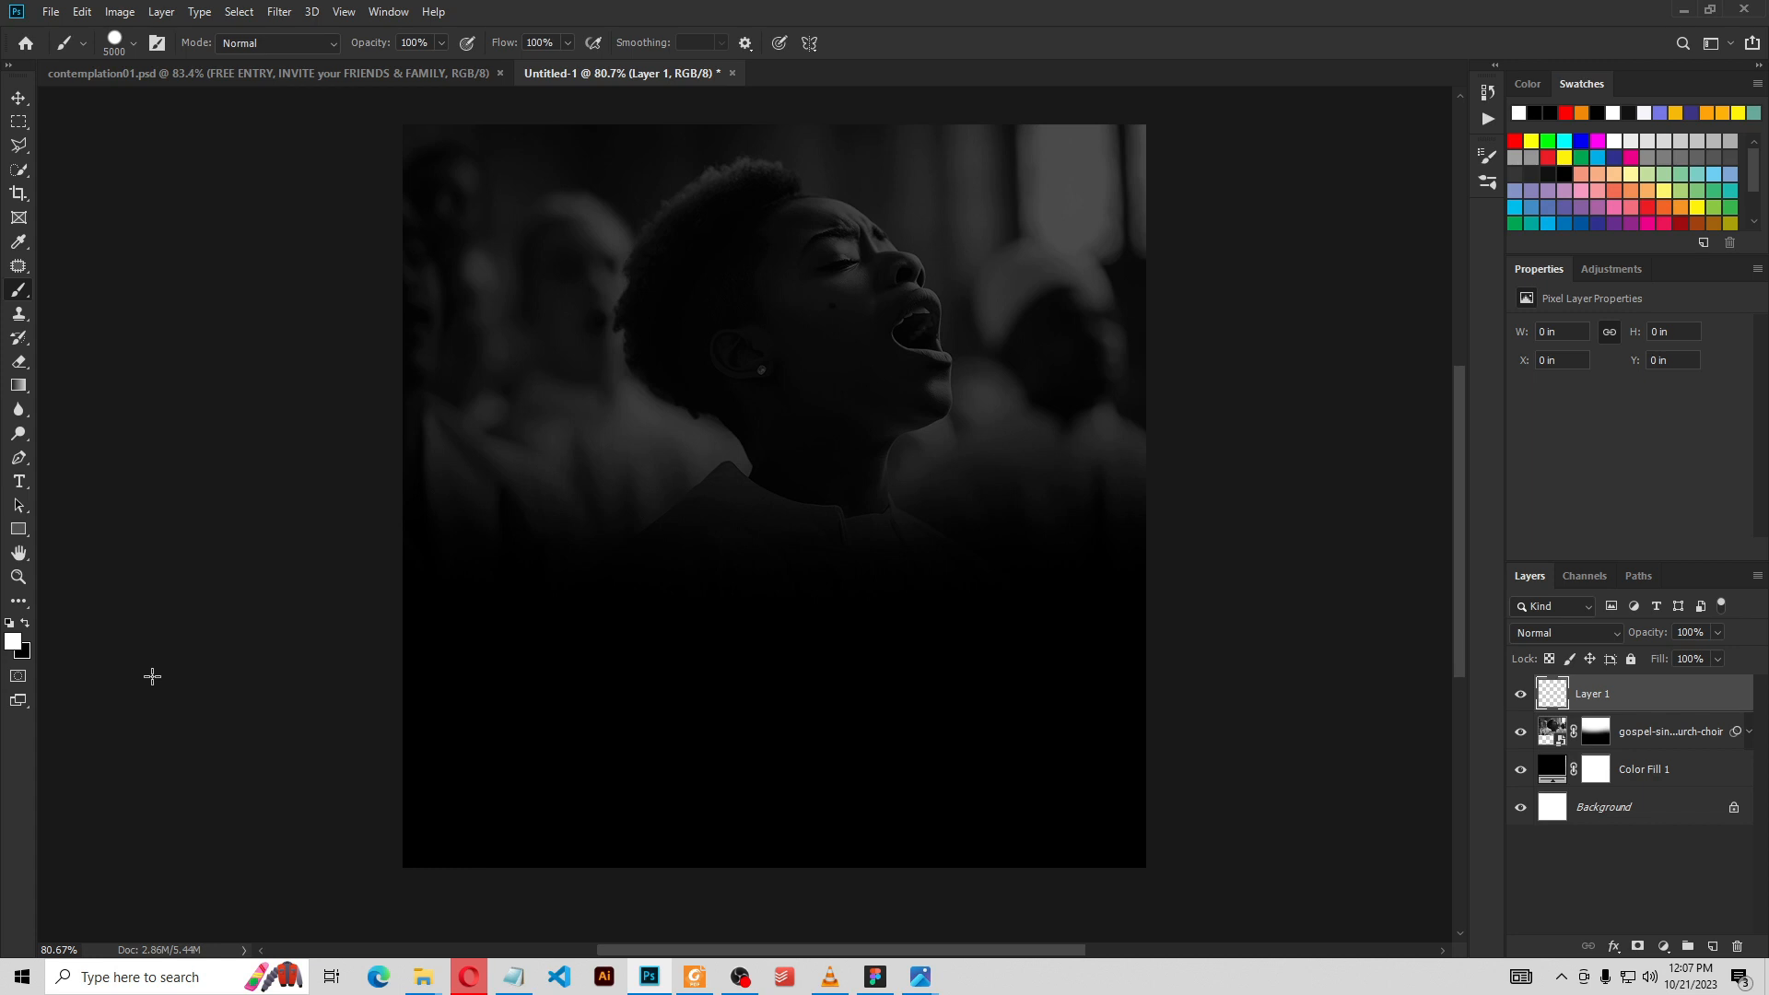
pyautogui.click(872, 530)
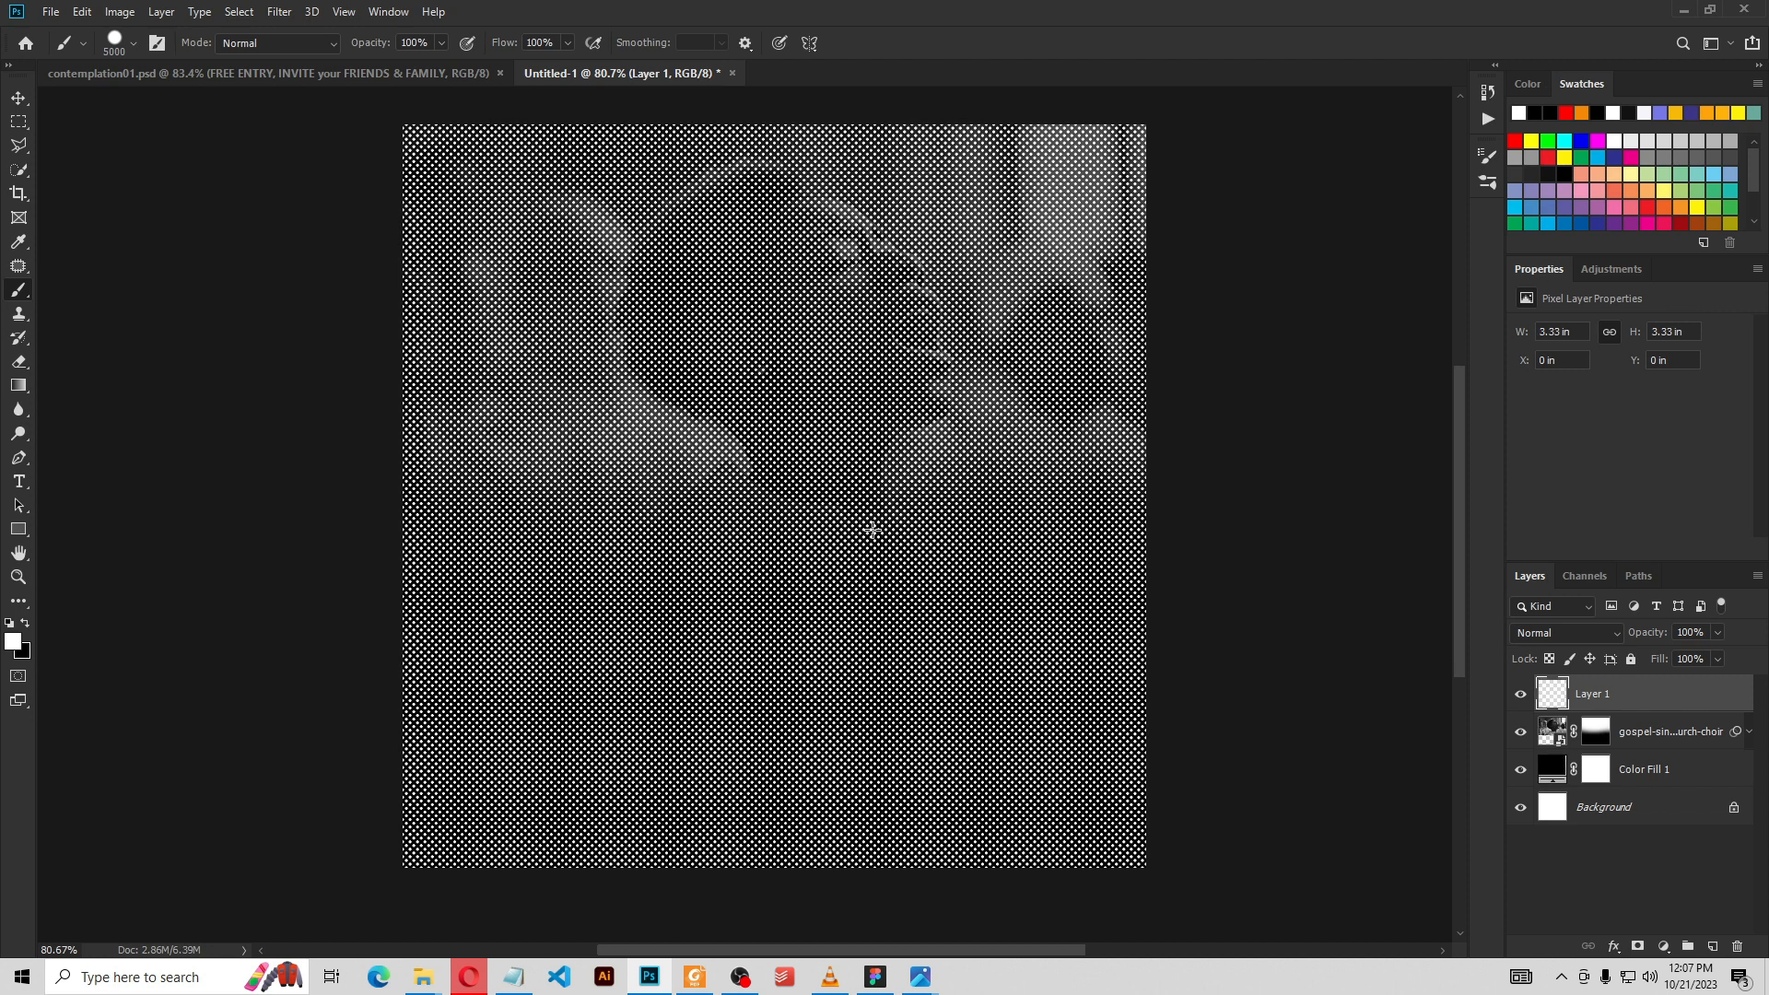
# Set the dotted pattern layer's opacity to 10% and its fill to 50%
pyautogui.click(18, 99)
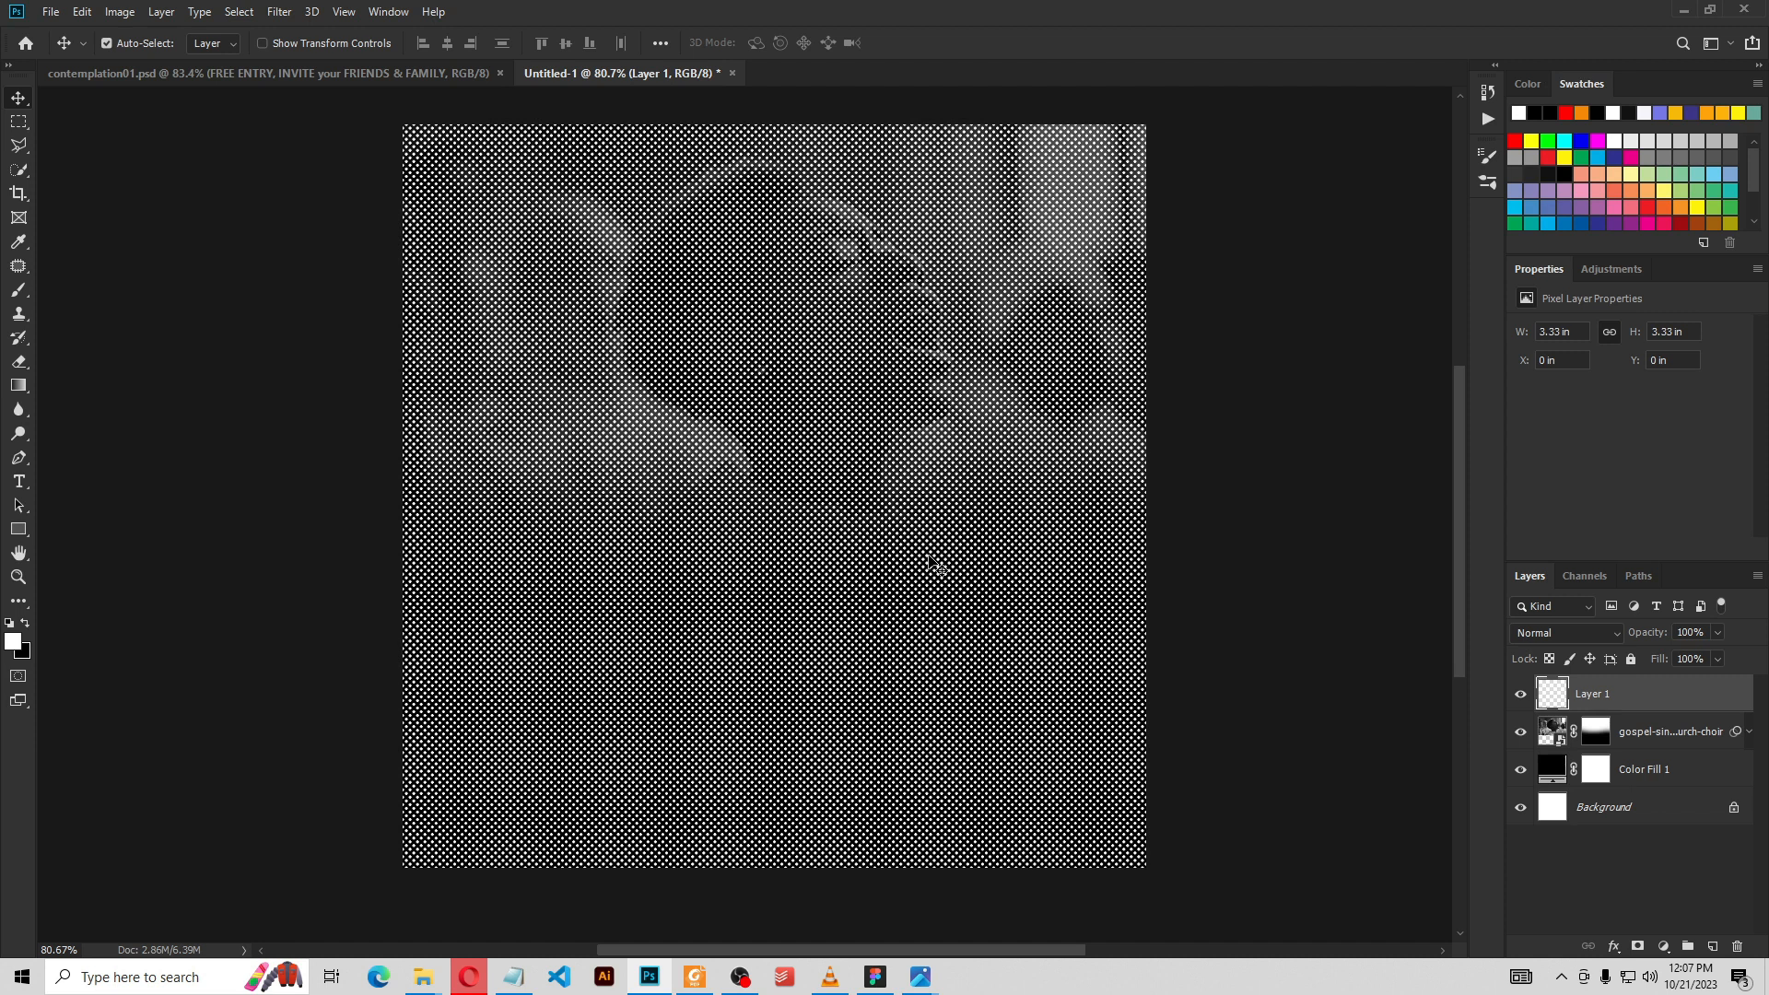
pyautogui.press('5')
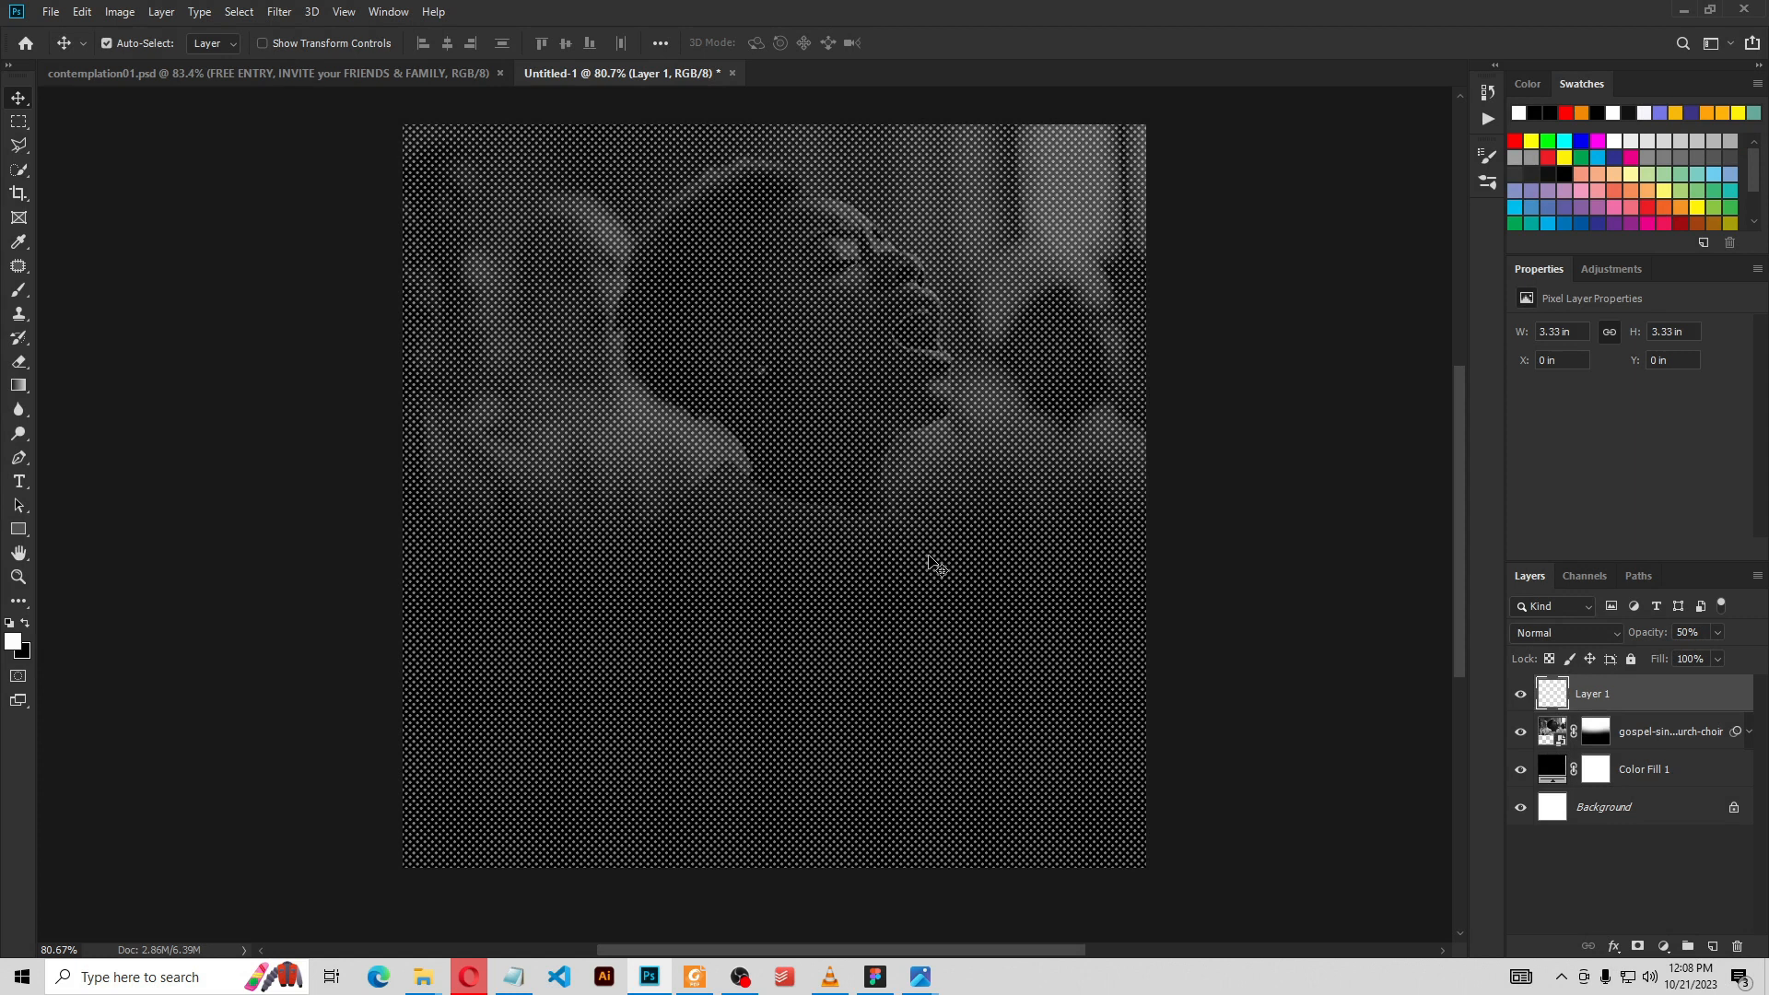
pyautogui.press('2')
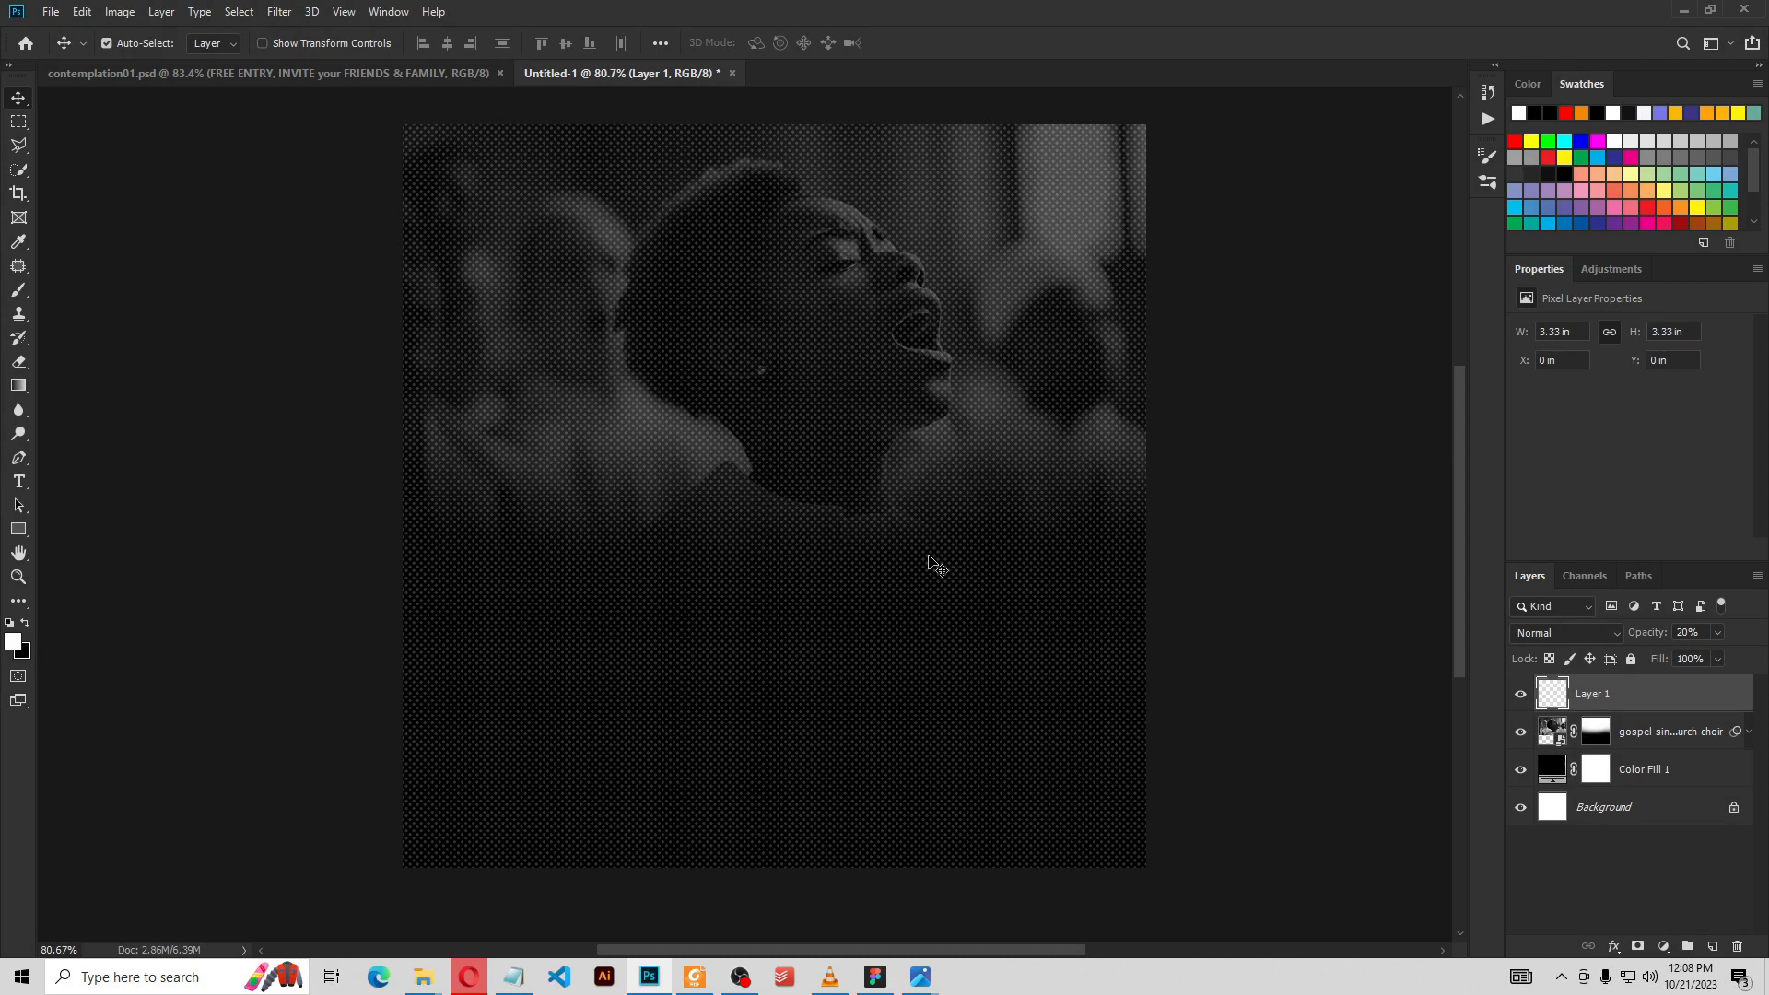
pyautogui.press('1')
pyautogui.moveTo(1706, 661); pyautogui.dragTo(1674, 654)
pyautogui.write('50')
# Set the gospel singer layer's opacity to 20% and reselect Layer 1
pyautogui.click(1543, 734)
pyautogui.press('2')
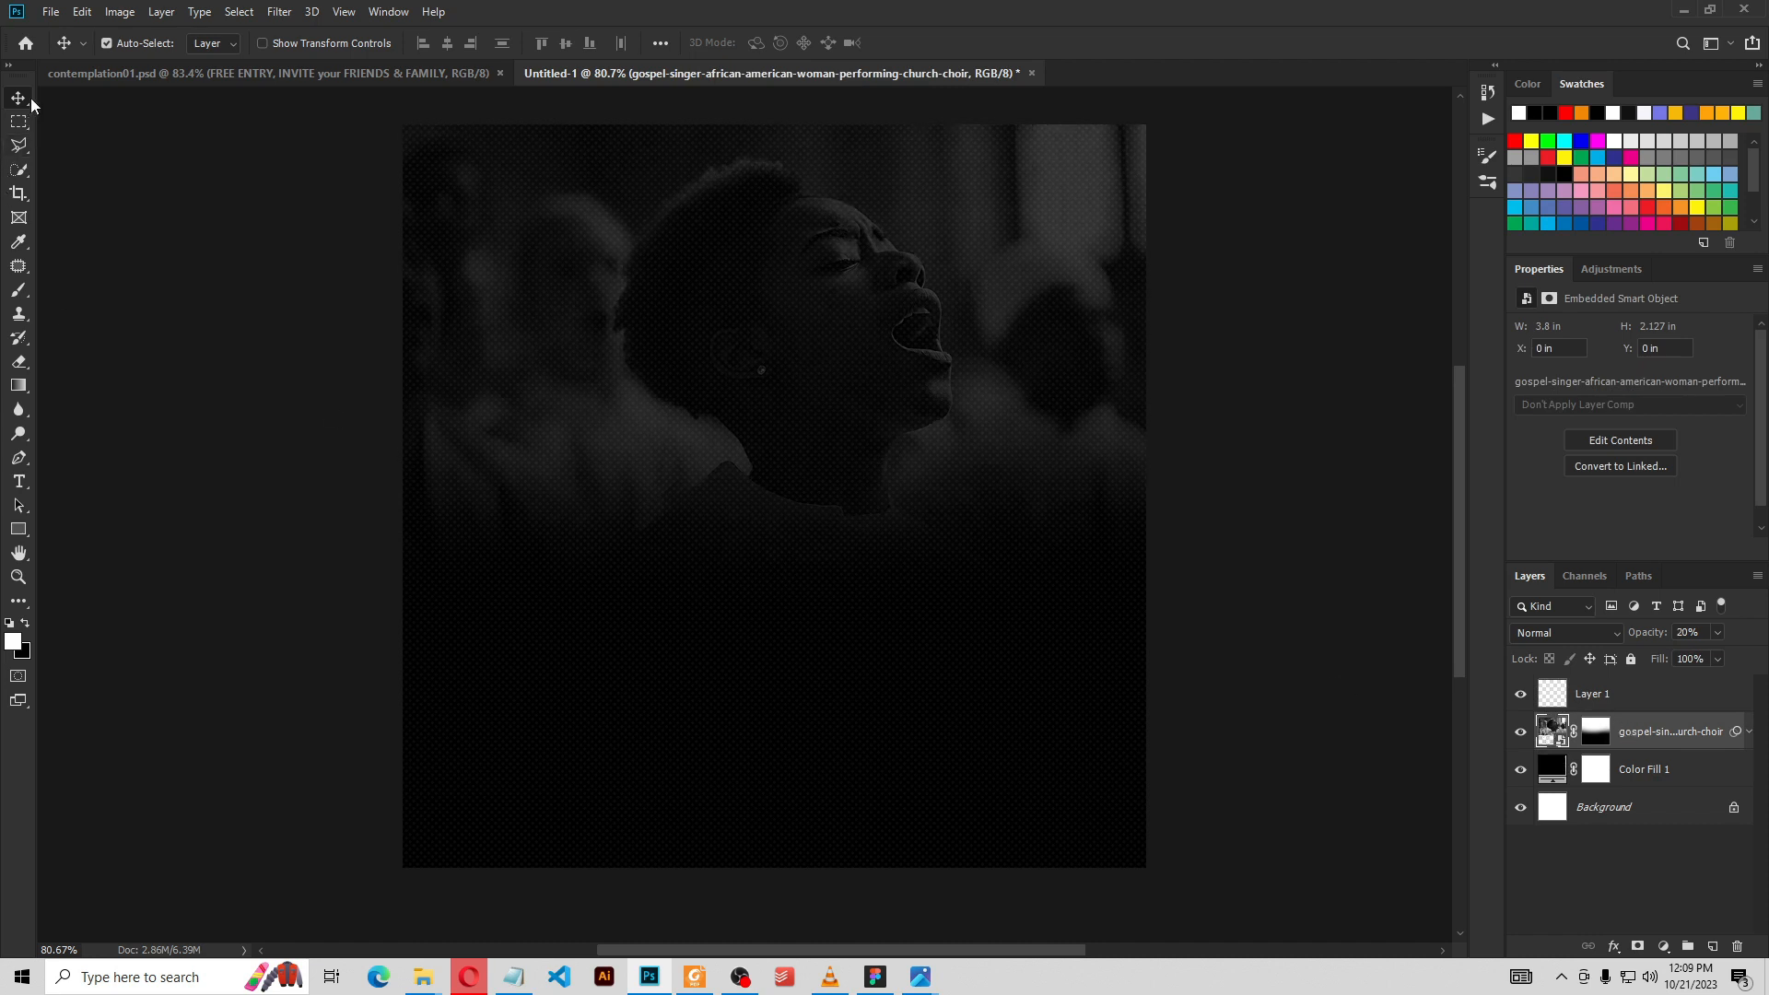
pyautogui.click(1648, 702)
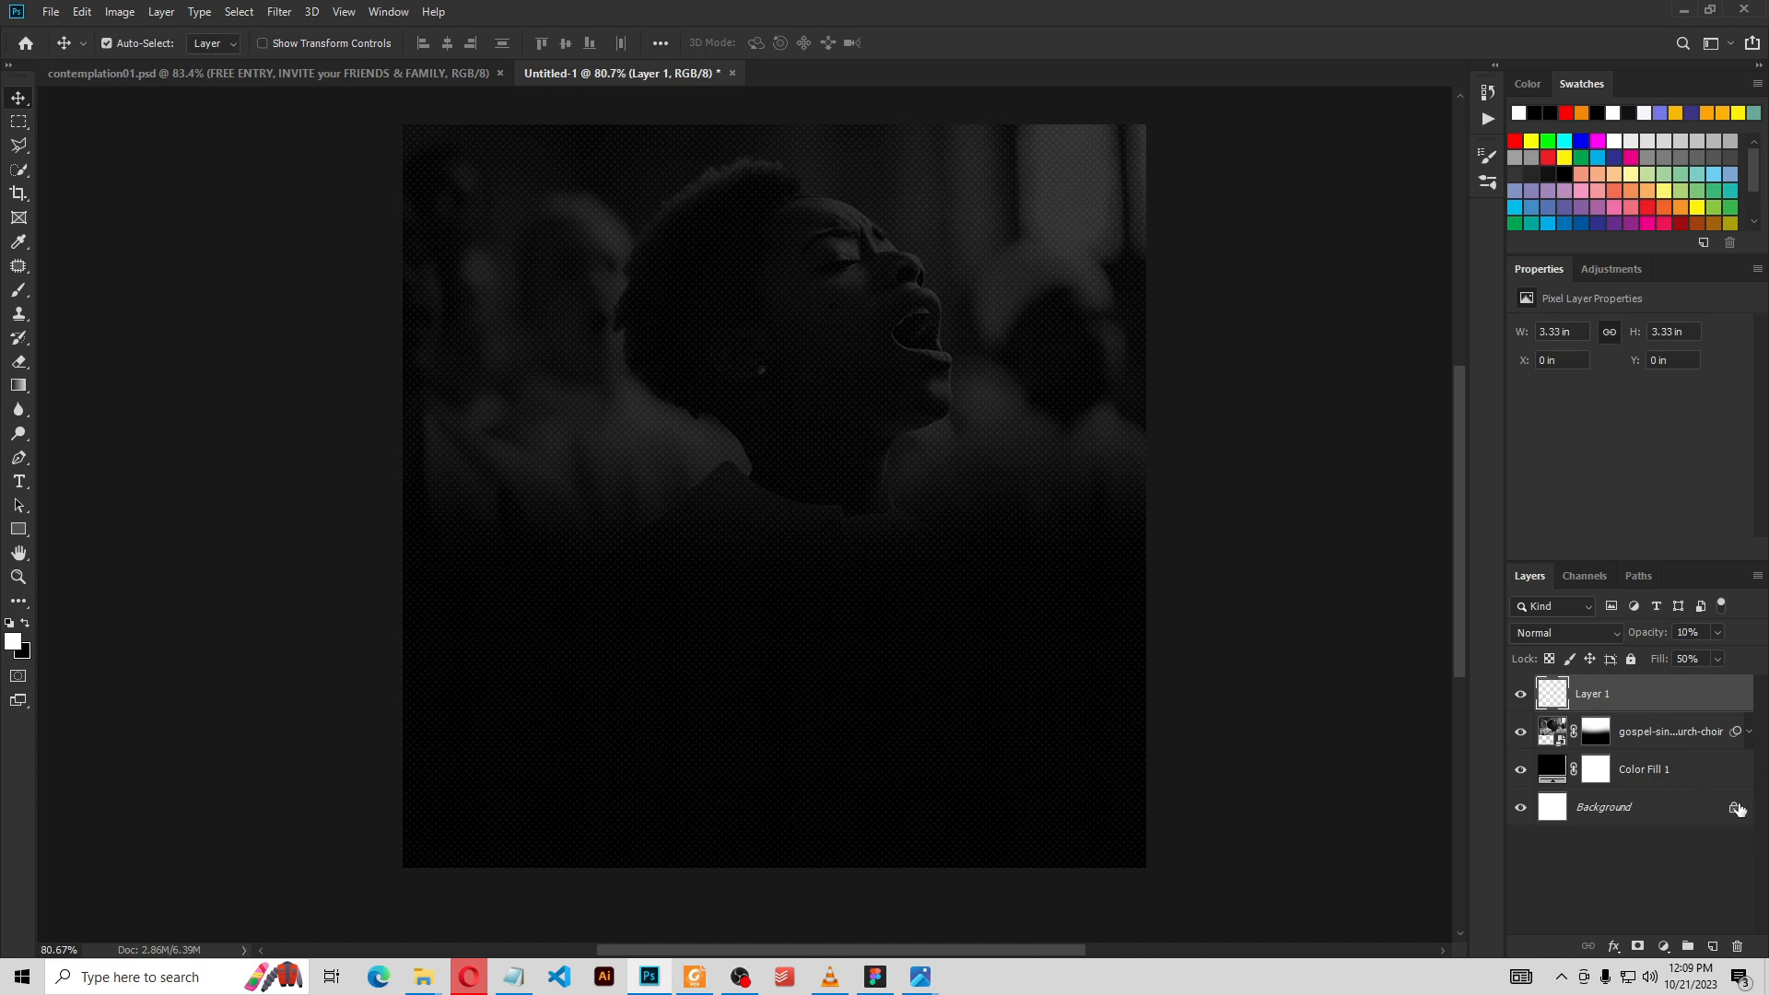
# Unlock the Background layer, group all four layers, and lock the group
pyautogui.click(1733, 807)
pyautogui.click(1619, 709)
pyautogui.keyDown('shift'); pyautogui.click(1604, 808); pyautogui.keyUp('shift')
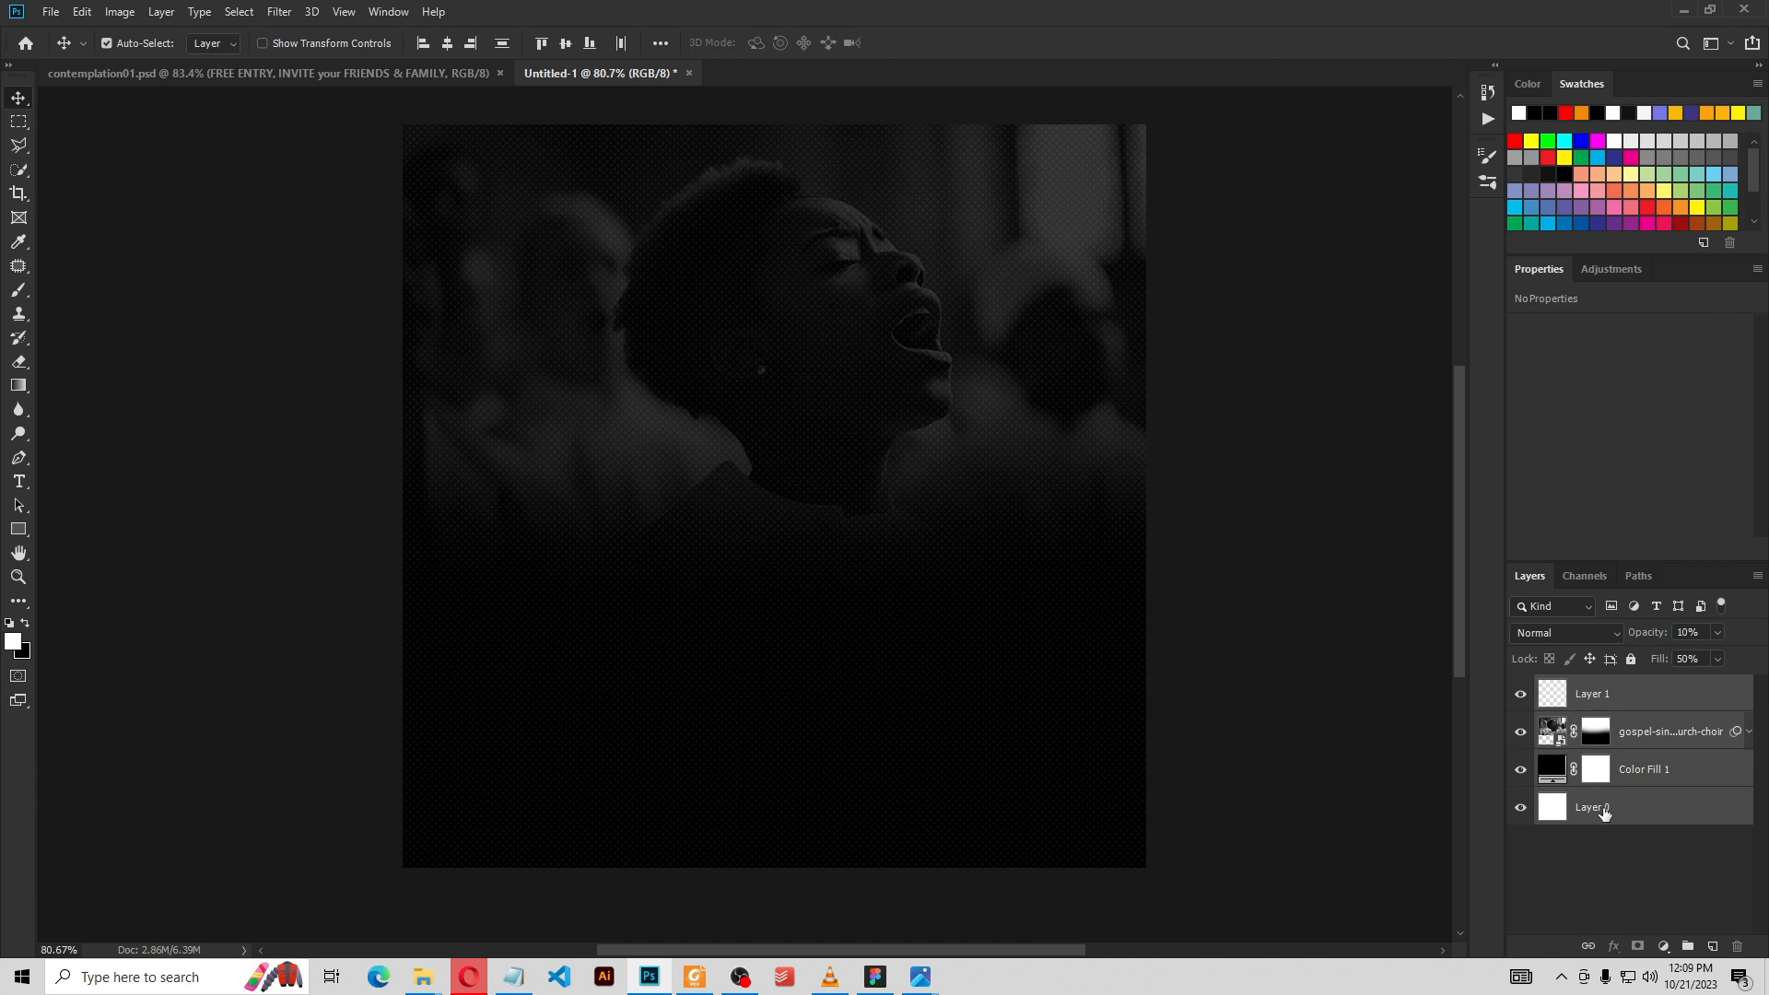
pyautogui.hotkey('ctrl', 'g')
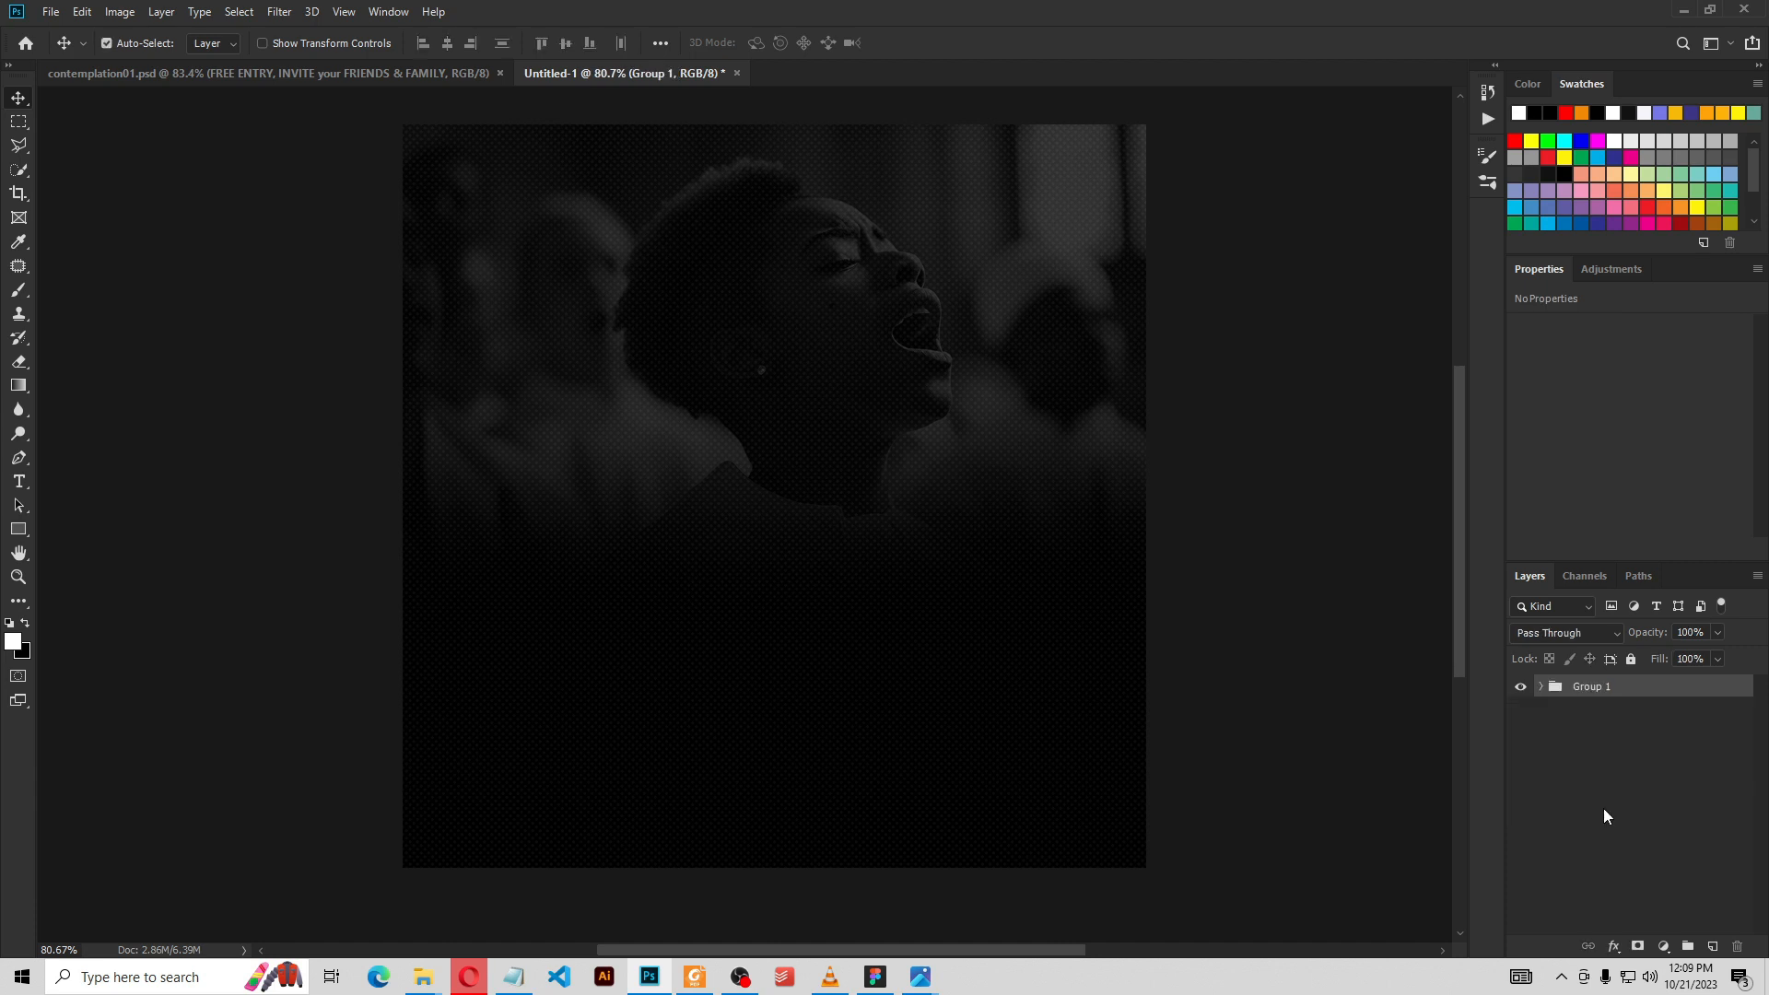
pyautogui.click(1630, 660)
pyautogui.click(1632, 660)
pyautogui.click(1632, 791)
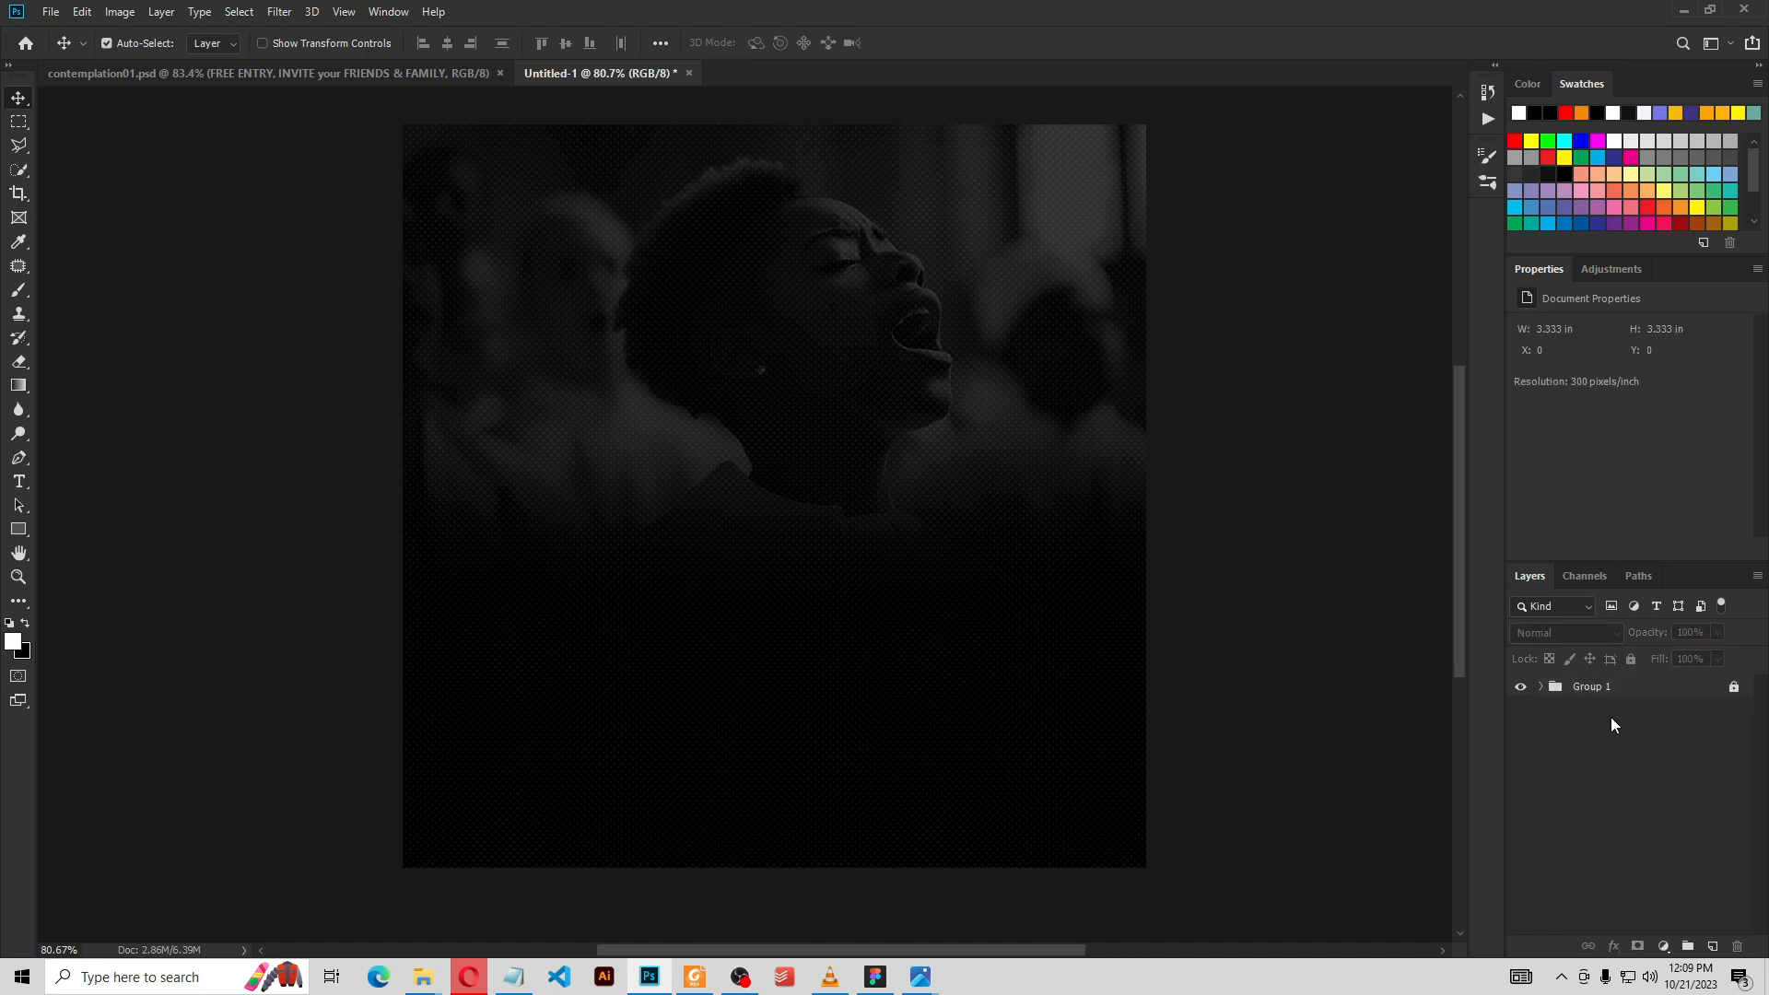
pyautogui.moveTo(668, 872); pyautogui.dragTo(955, 491)
pyautogui.moveTo(849, 553); pyautogui.dragTo(959, 454)
pyautogui.moveTo(798, 379); pyautogui.dragTo(833, 311)
pyautogui.moveTo(904, 379); pyautogui.dragTo(900, 309)
# Add a white two-line text "CONTEM / PLATION" in Montserrat Bold, 6 pt, over the singer's shoulder
pyautogui.click(21, 483)
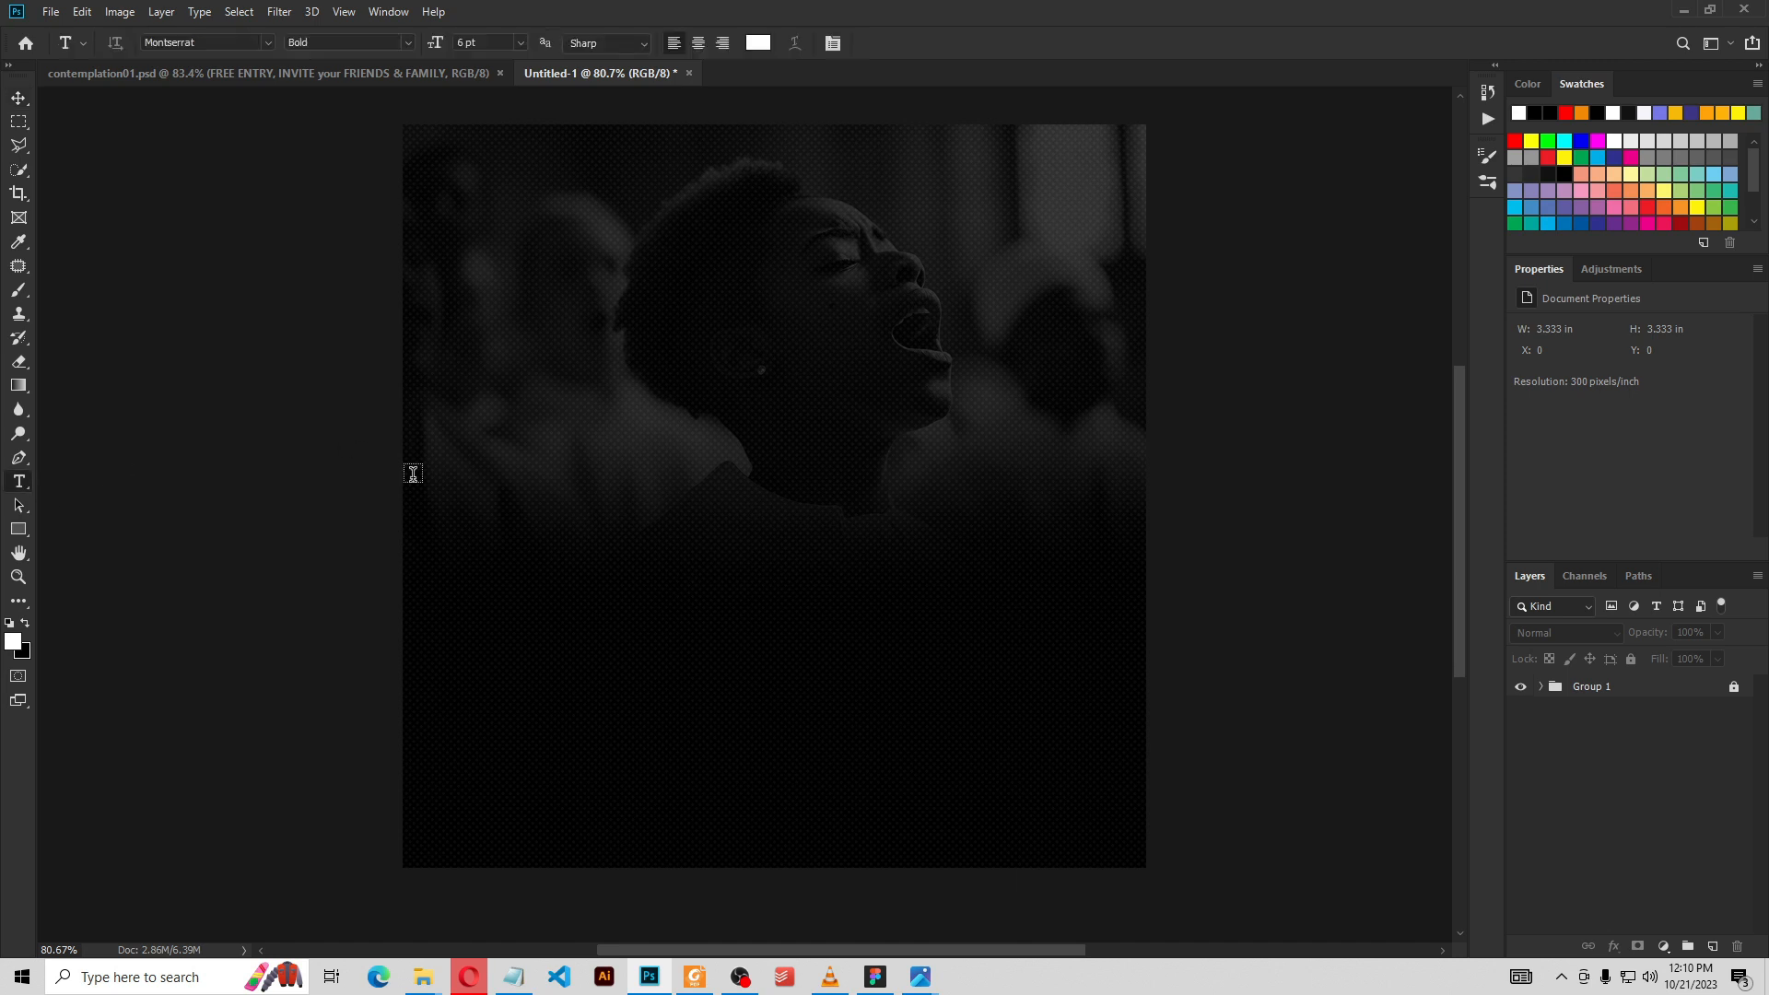
pyautogui.click(628, 494)
pyautogui.click(869, 44)
pyautogui.click(632, 440)
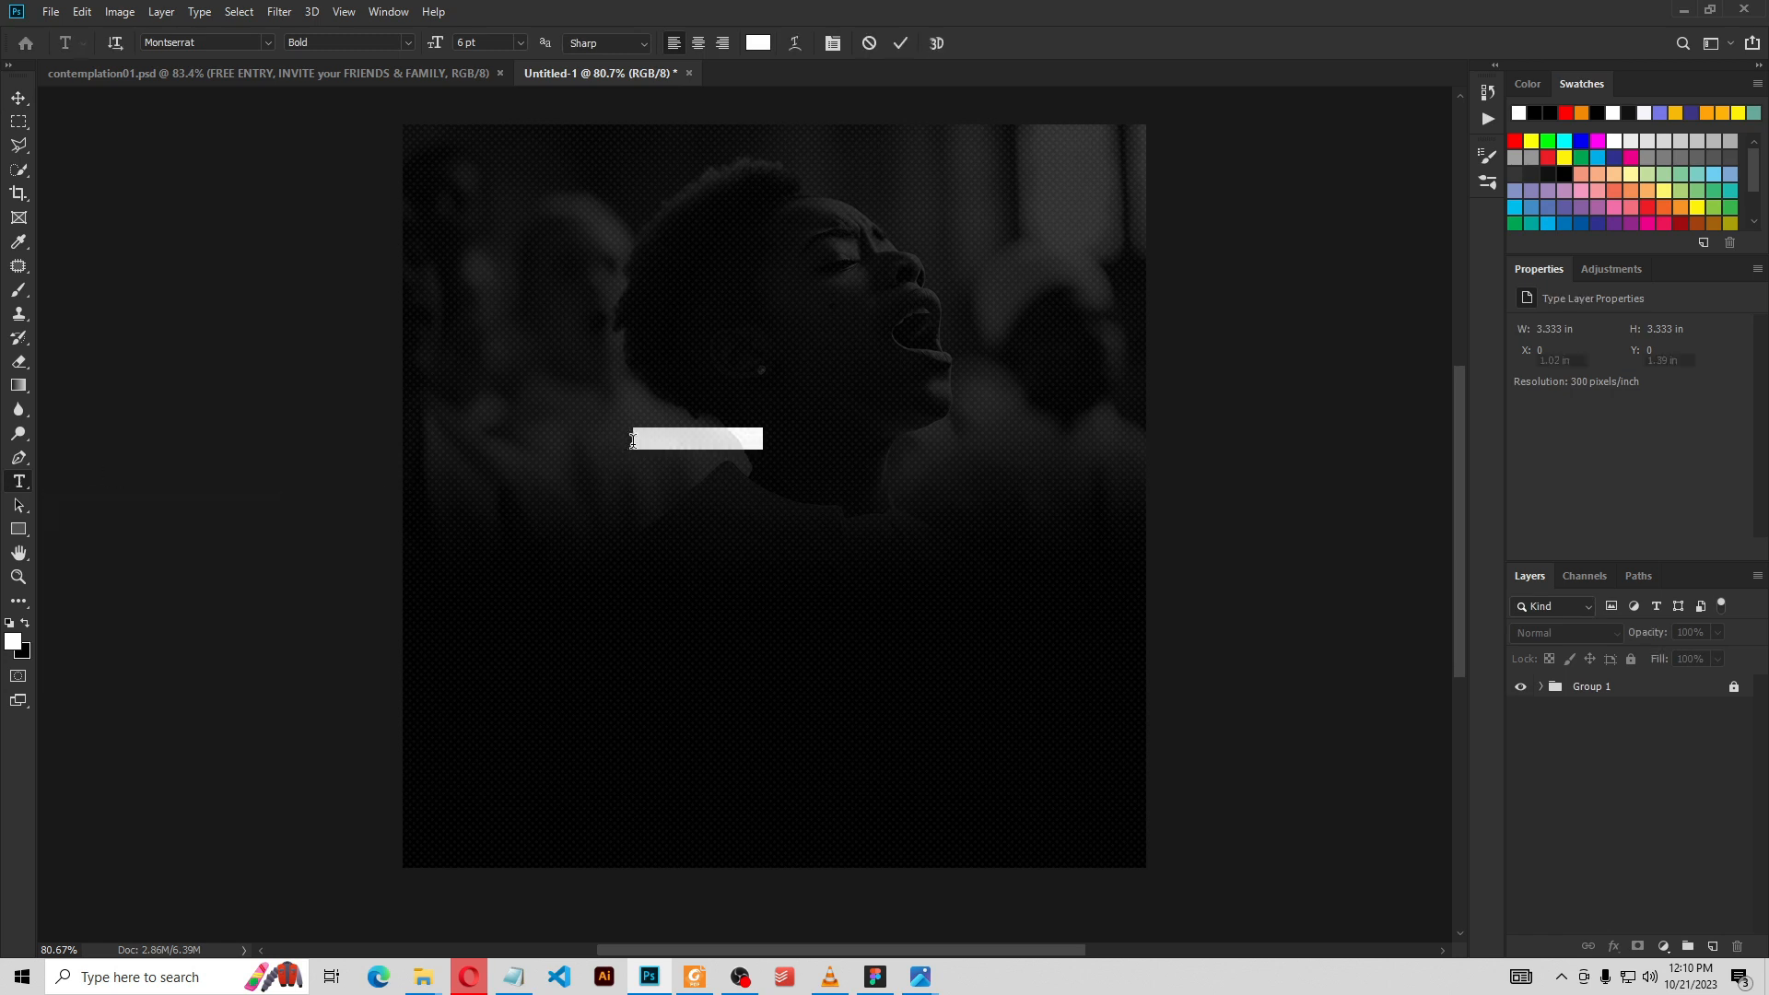
pyautogui.click(1593, 398)
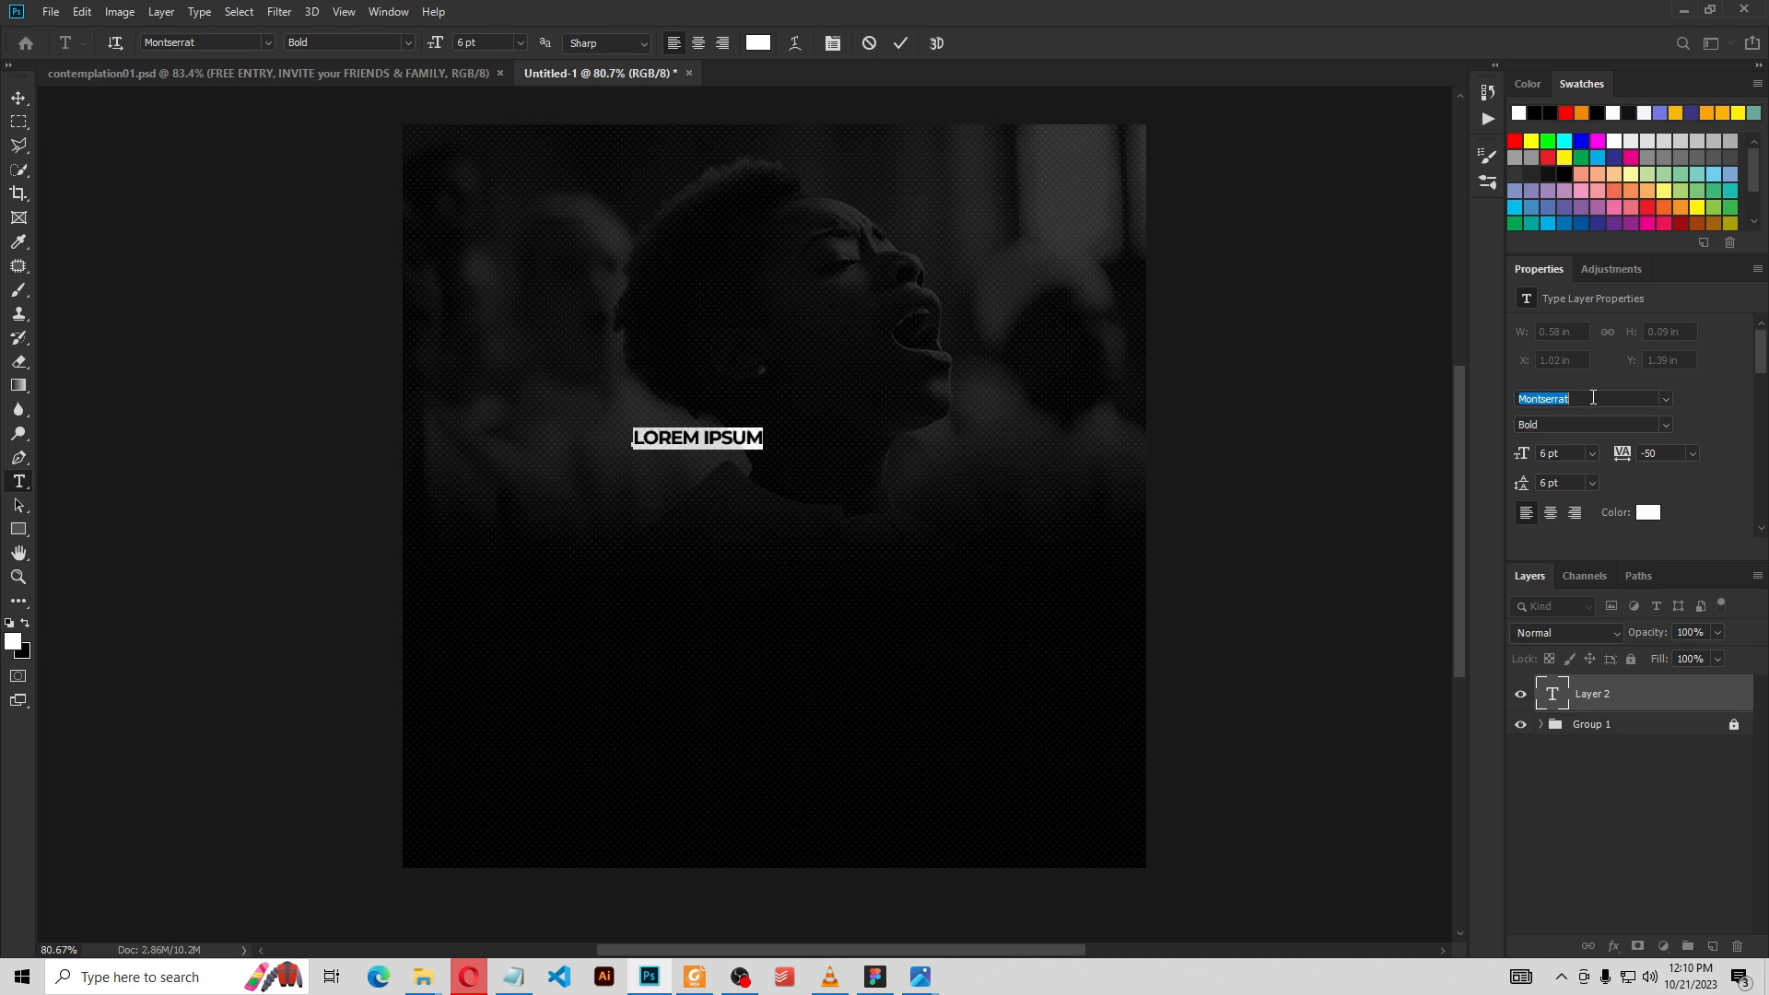
pyautogui.click(1593, 397)
pyautogui.press('Down')
pyautogui.hotkey('ctrl', 'a')
pyautogui.write('CONTE')
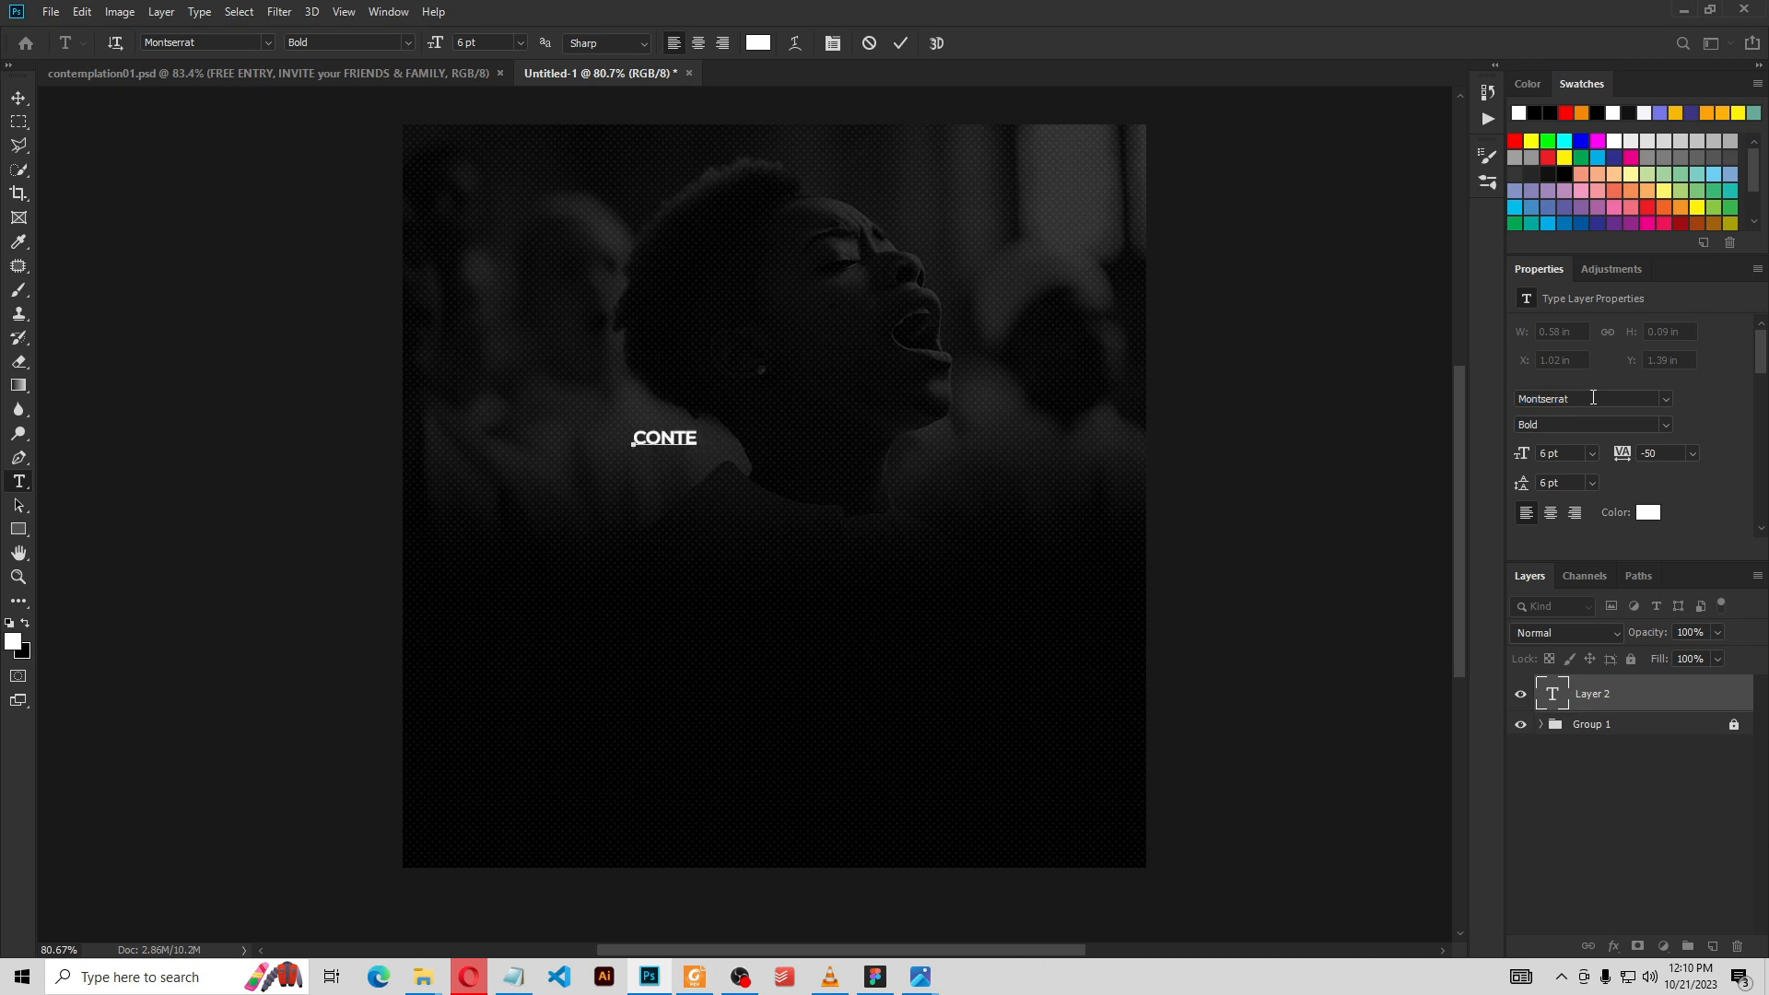
pyautogui.write('M')
pyautogui.press('Return')
pyautogui.write('PLATION')
pyautogui.click(900, 44)
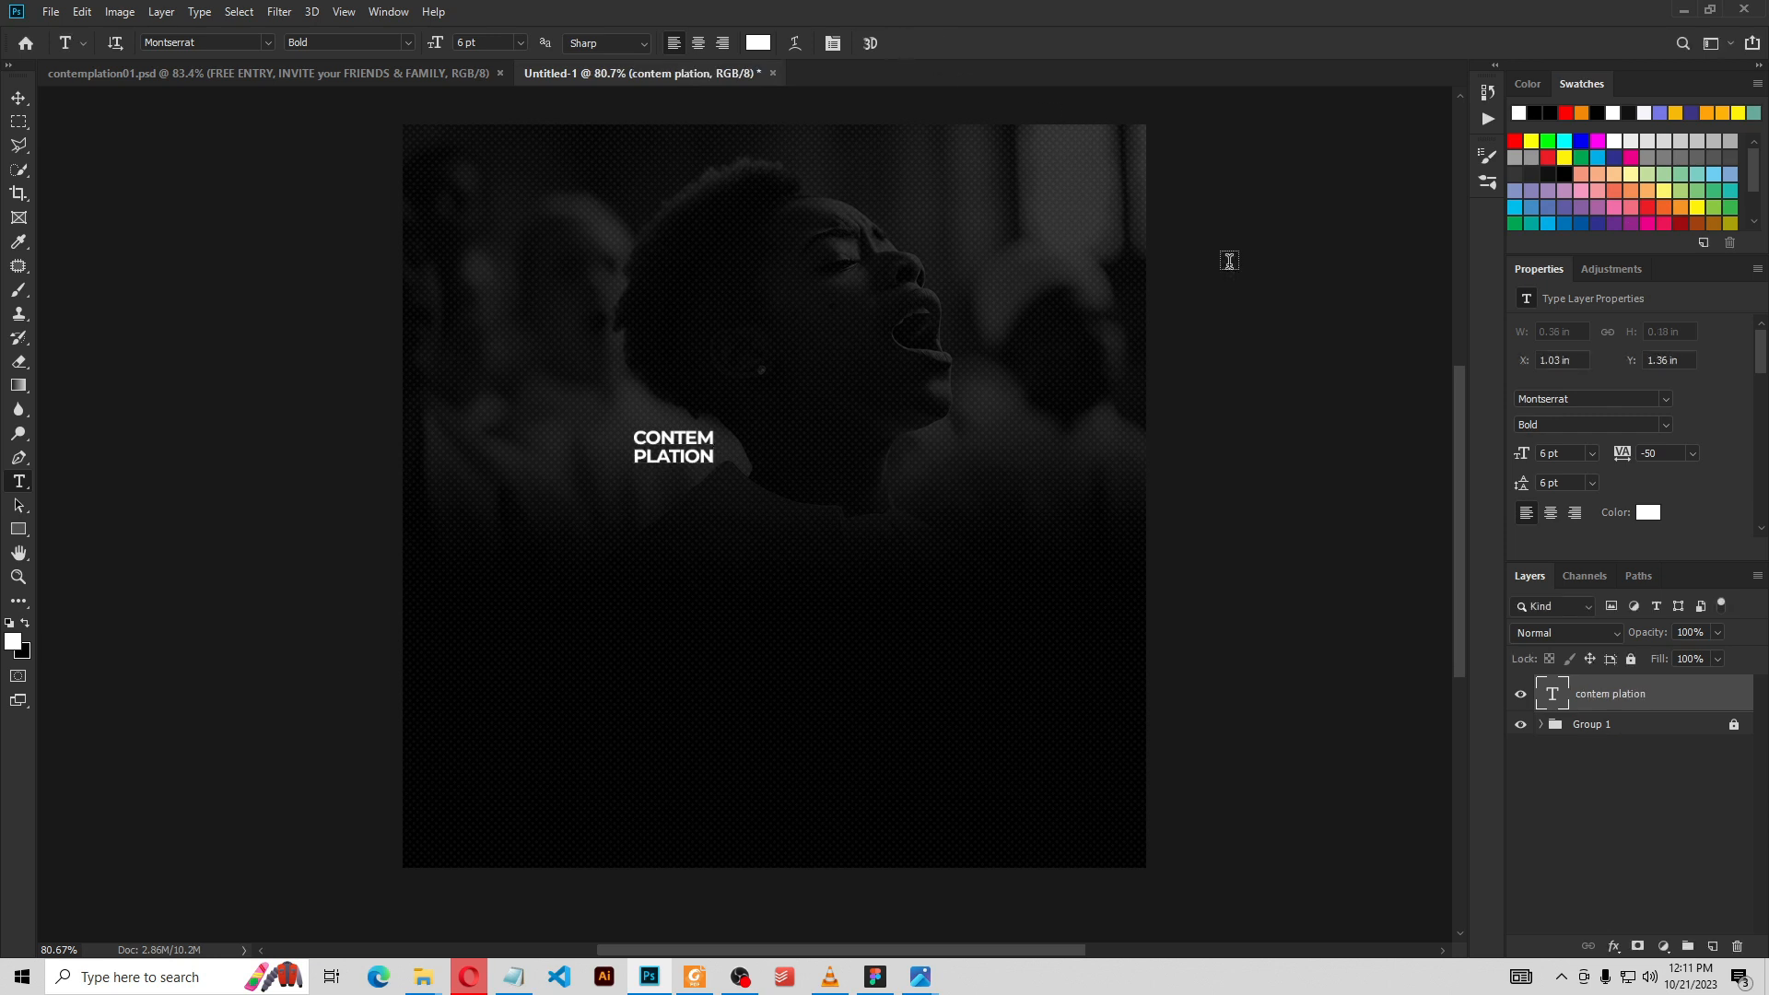
# Change the CONTEM PLATION text's font style to ExtraBold and show transform controls around it
pyautogui.click(1667, 429)
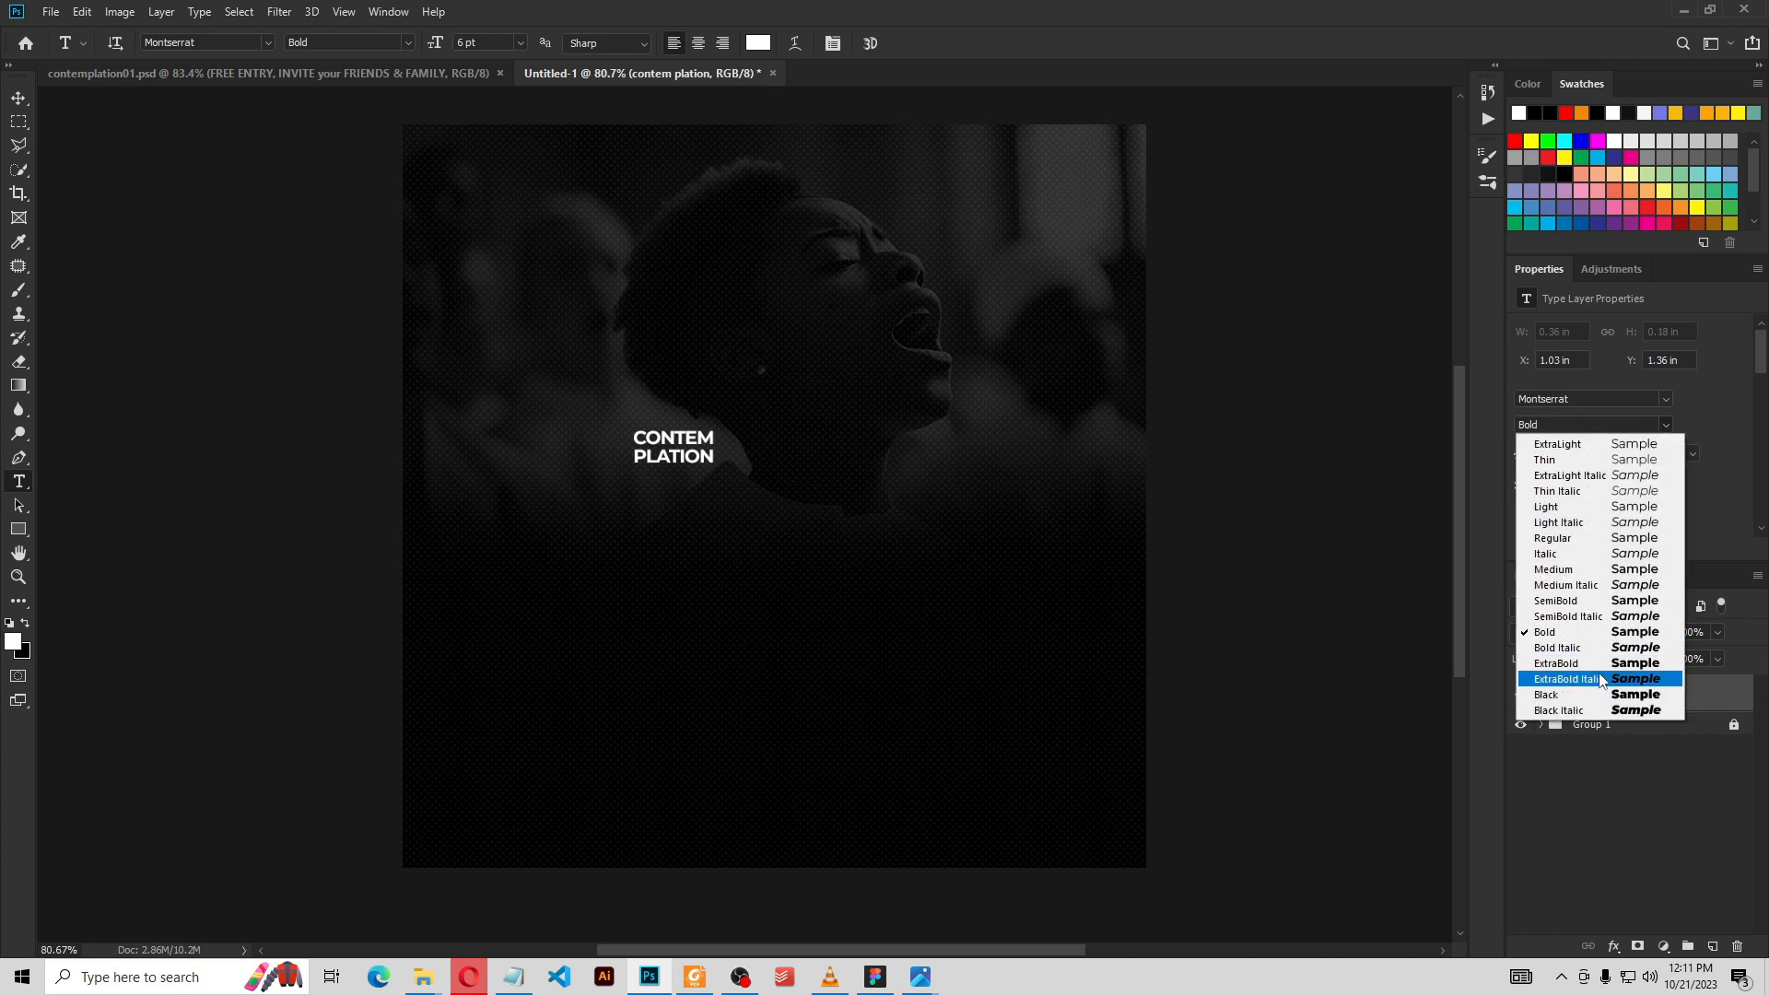
pyautogui.click(1622, 655)
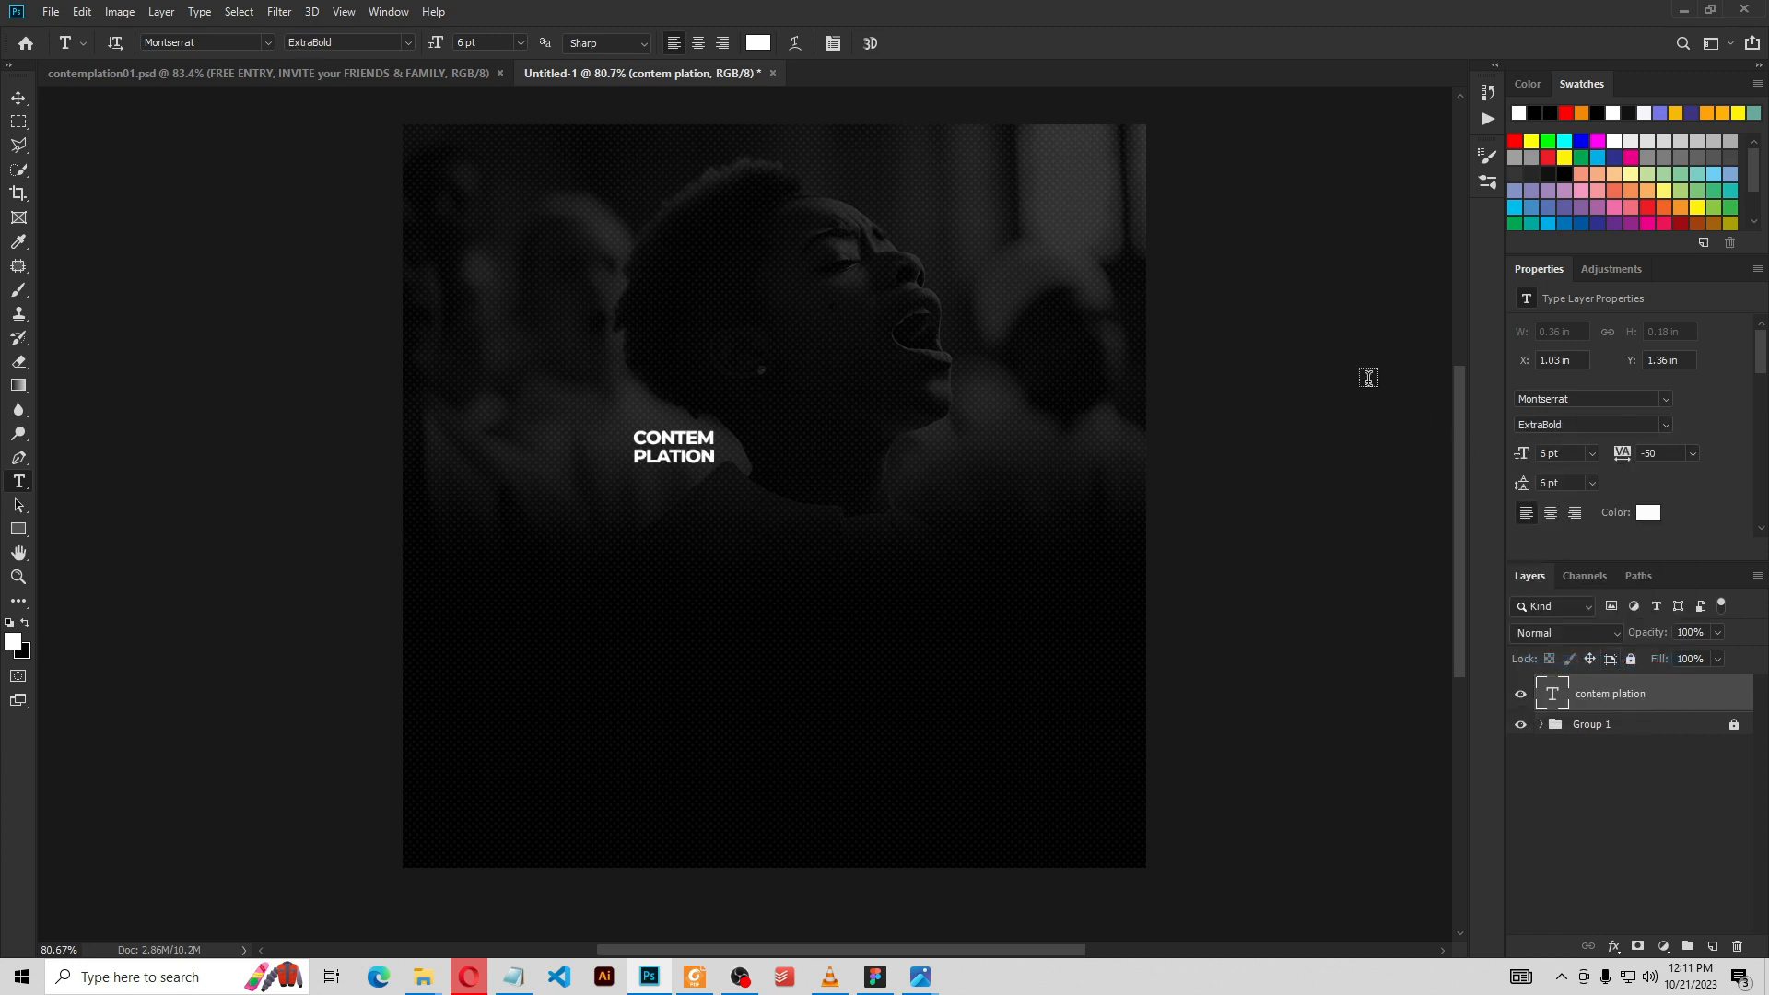
pyautogui.click(18, 100)
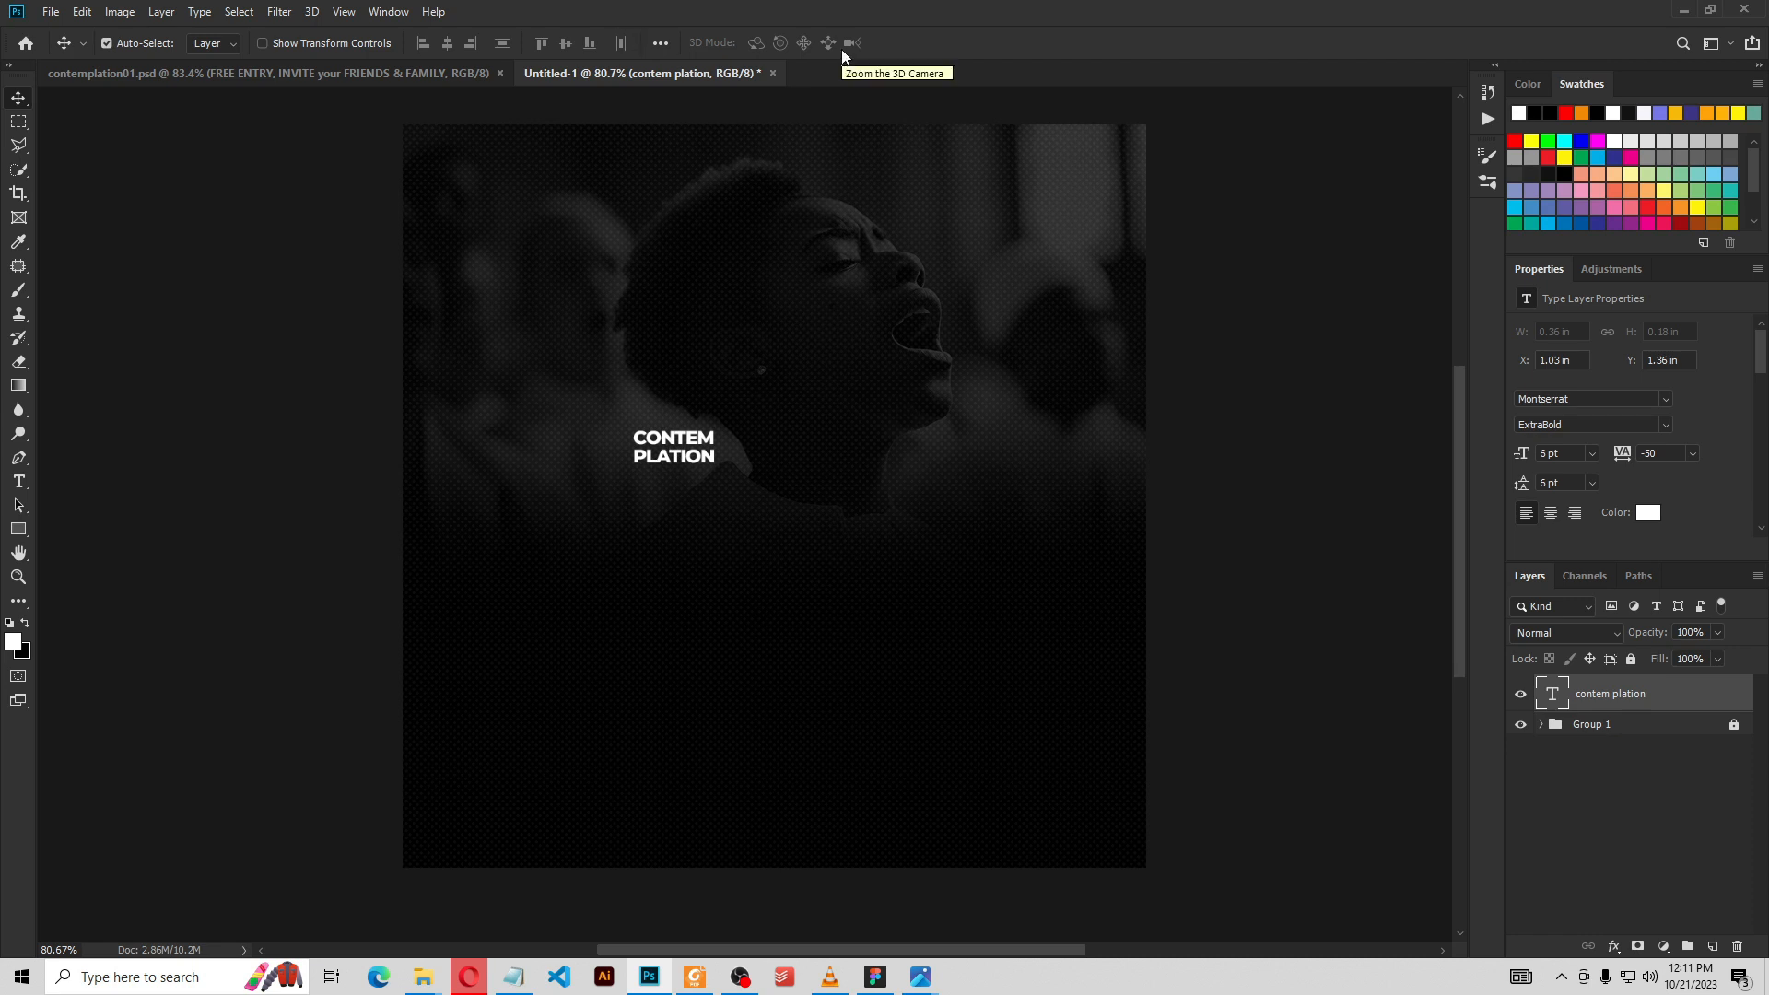
pyautogui.click(376, 44)
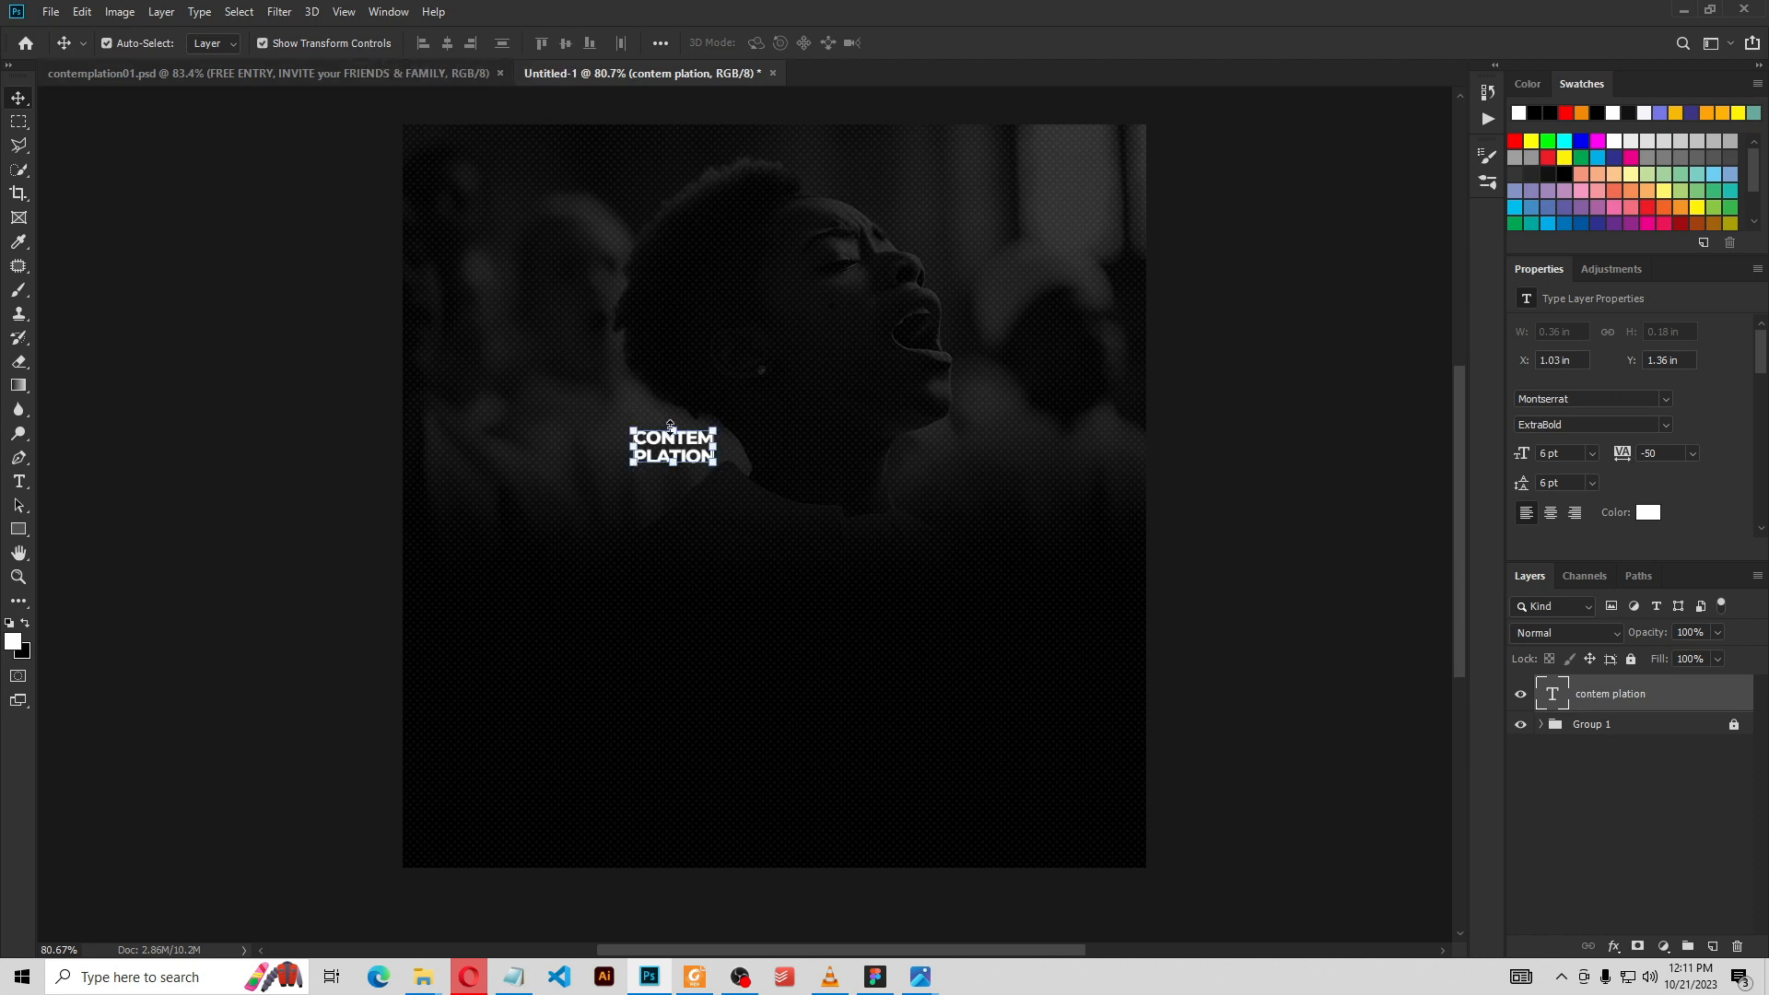
# Scale the CONTEM PLATION text up to about 450% and set its font size to 30 pt
pyautogui.moveTo(717, 448); pyautogui.dragTo(857, 431)
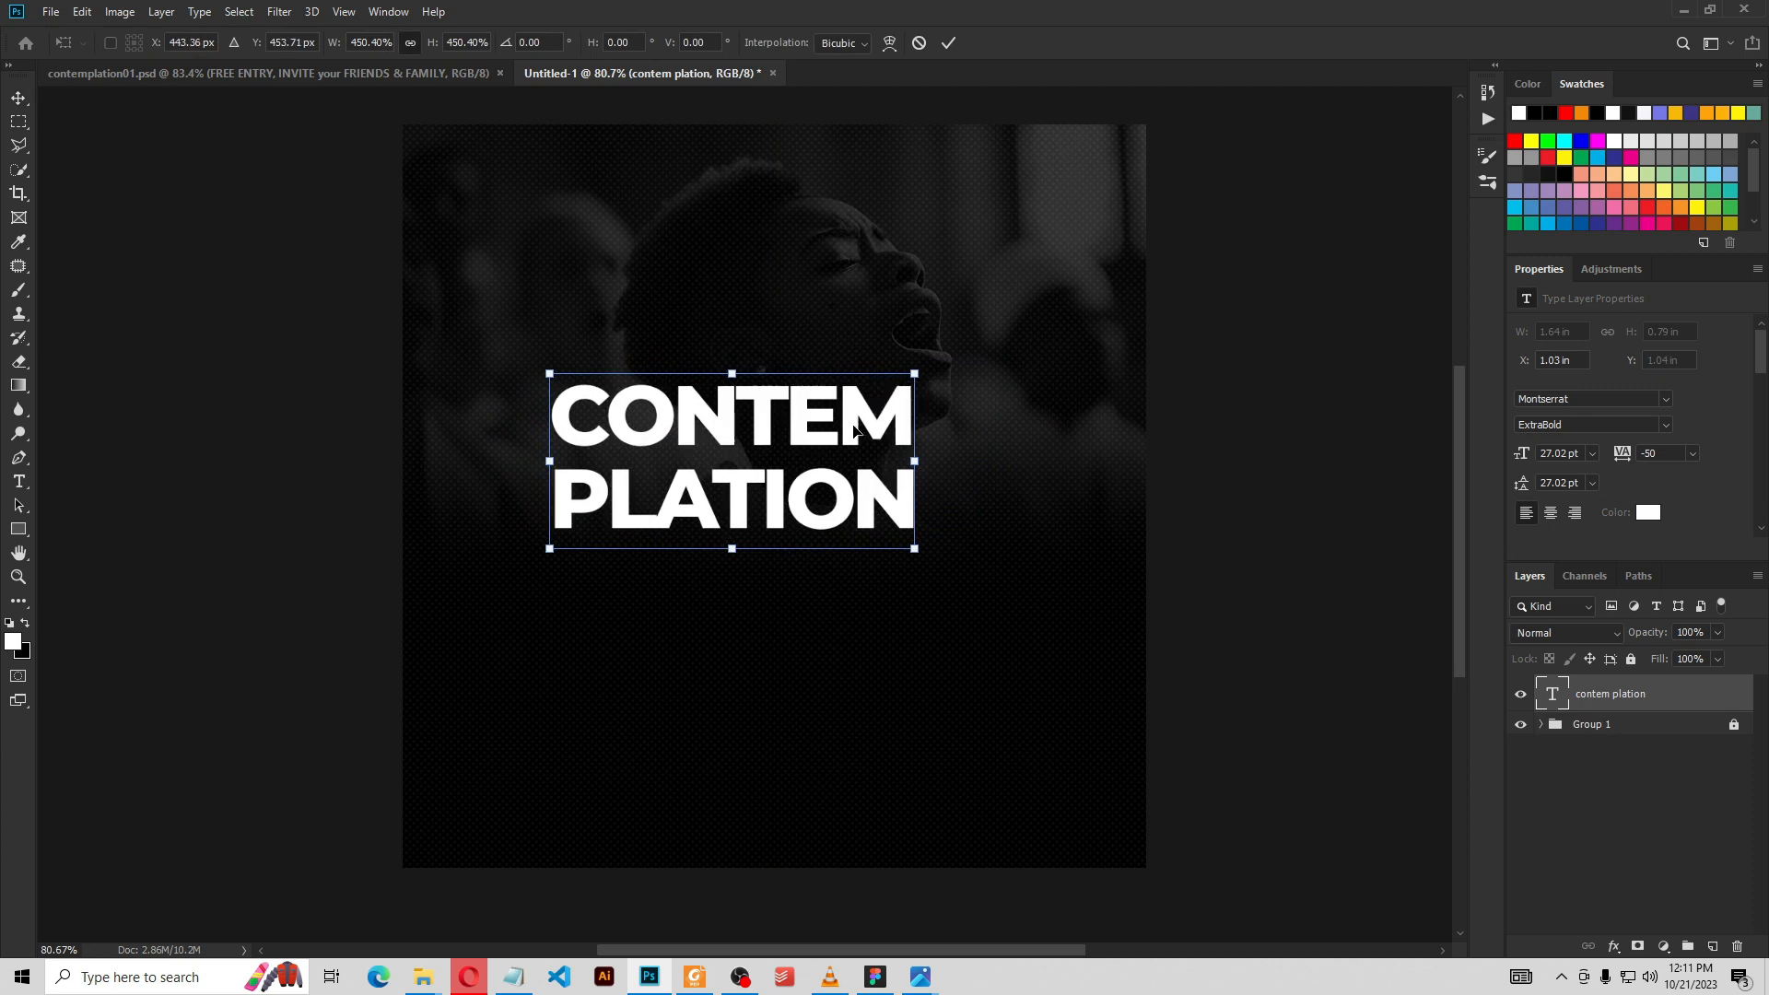
pyautogui.click(949, 43)
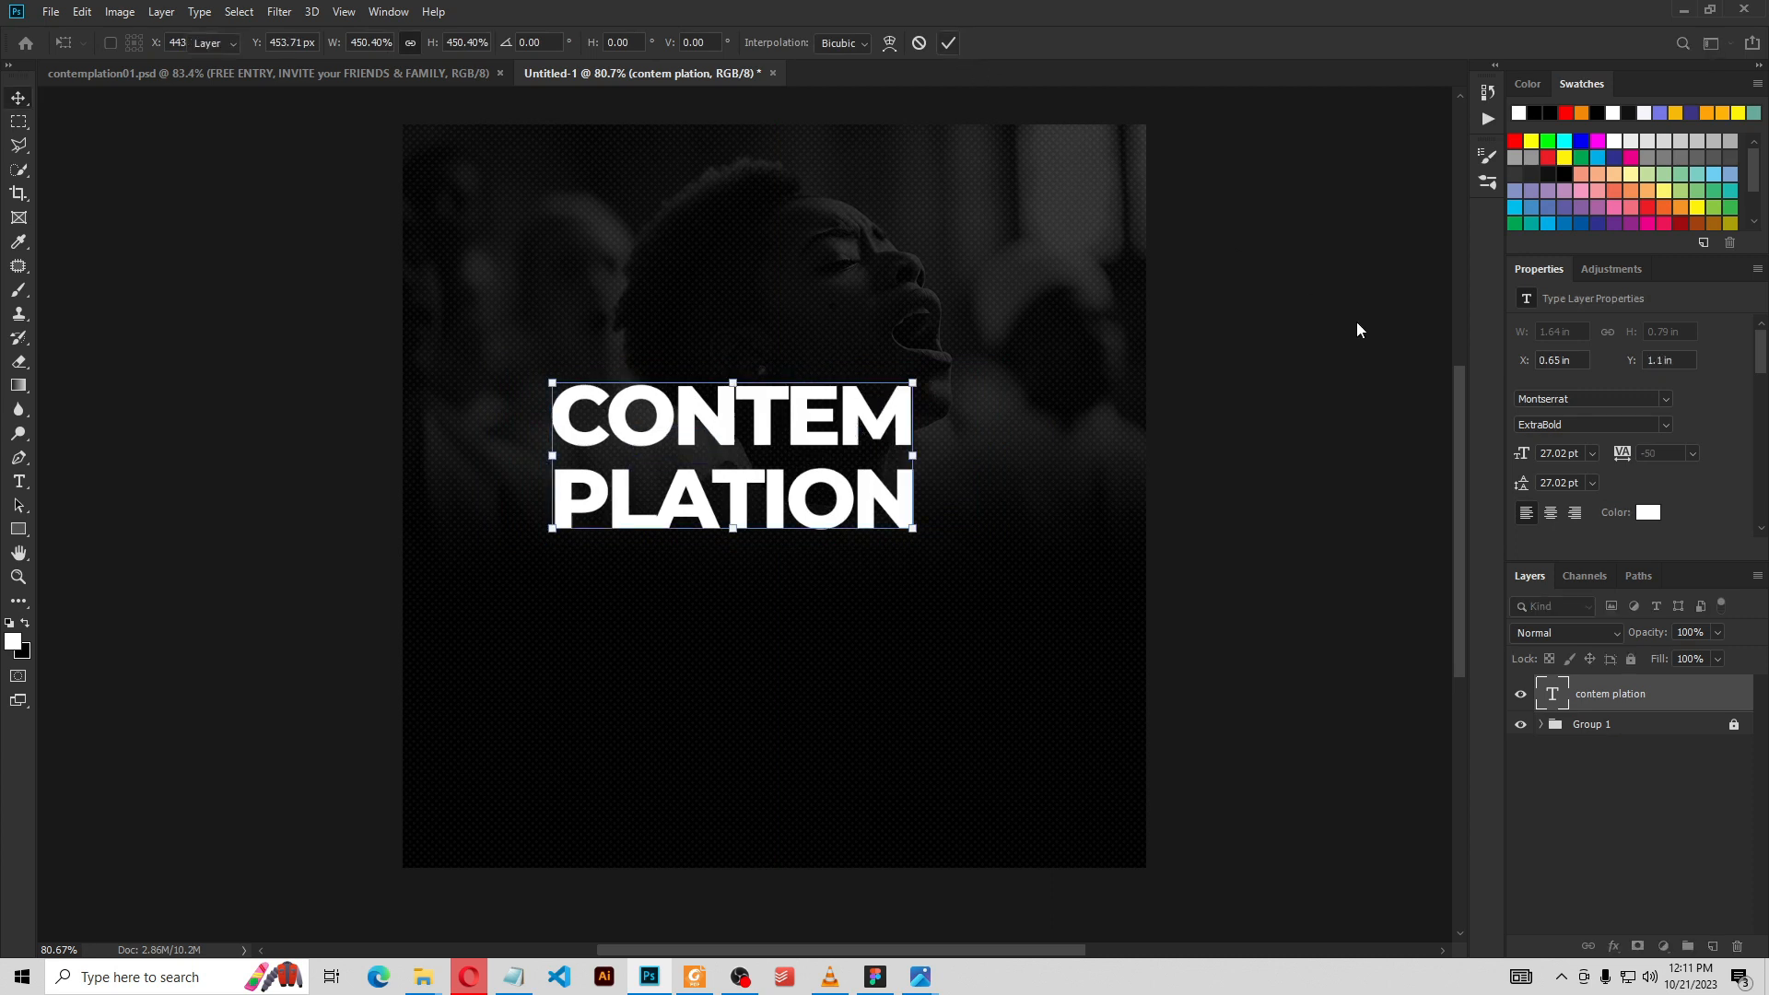
pyautogui.click(1572, 450)
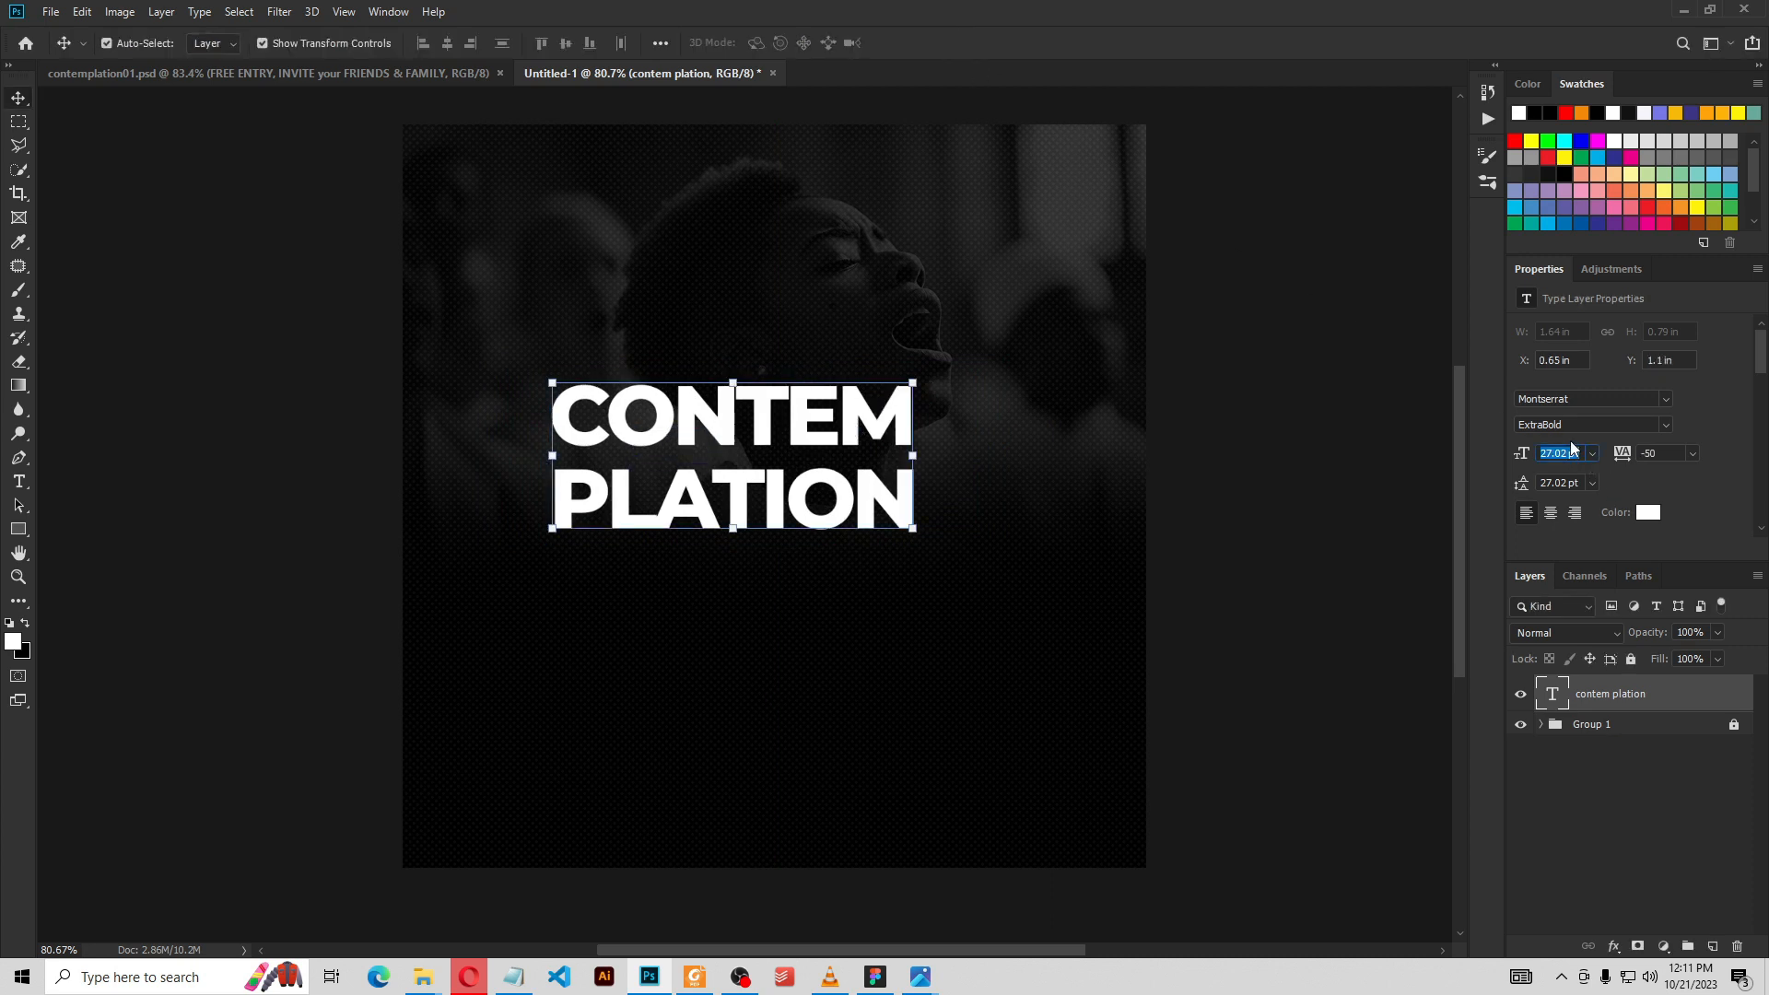
pyautogui.write('30')
pyautogui.press('Return')
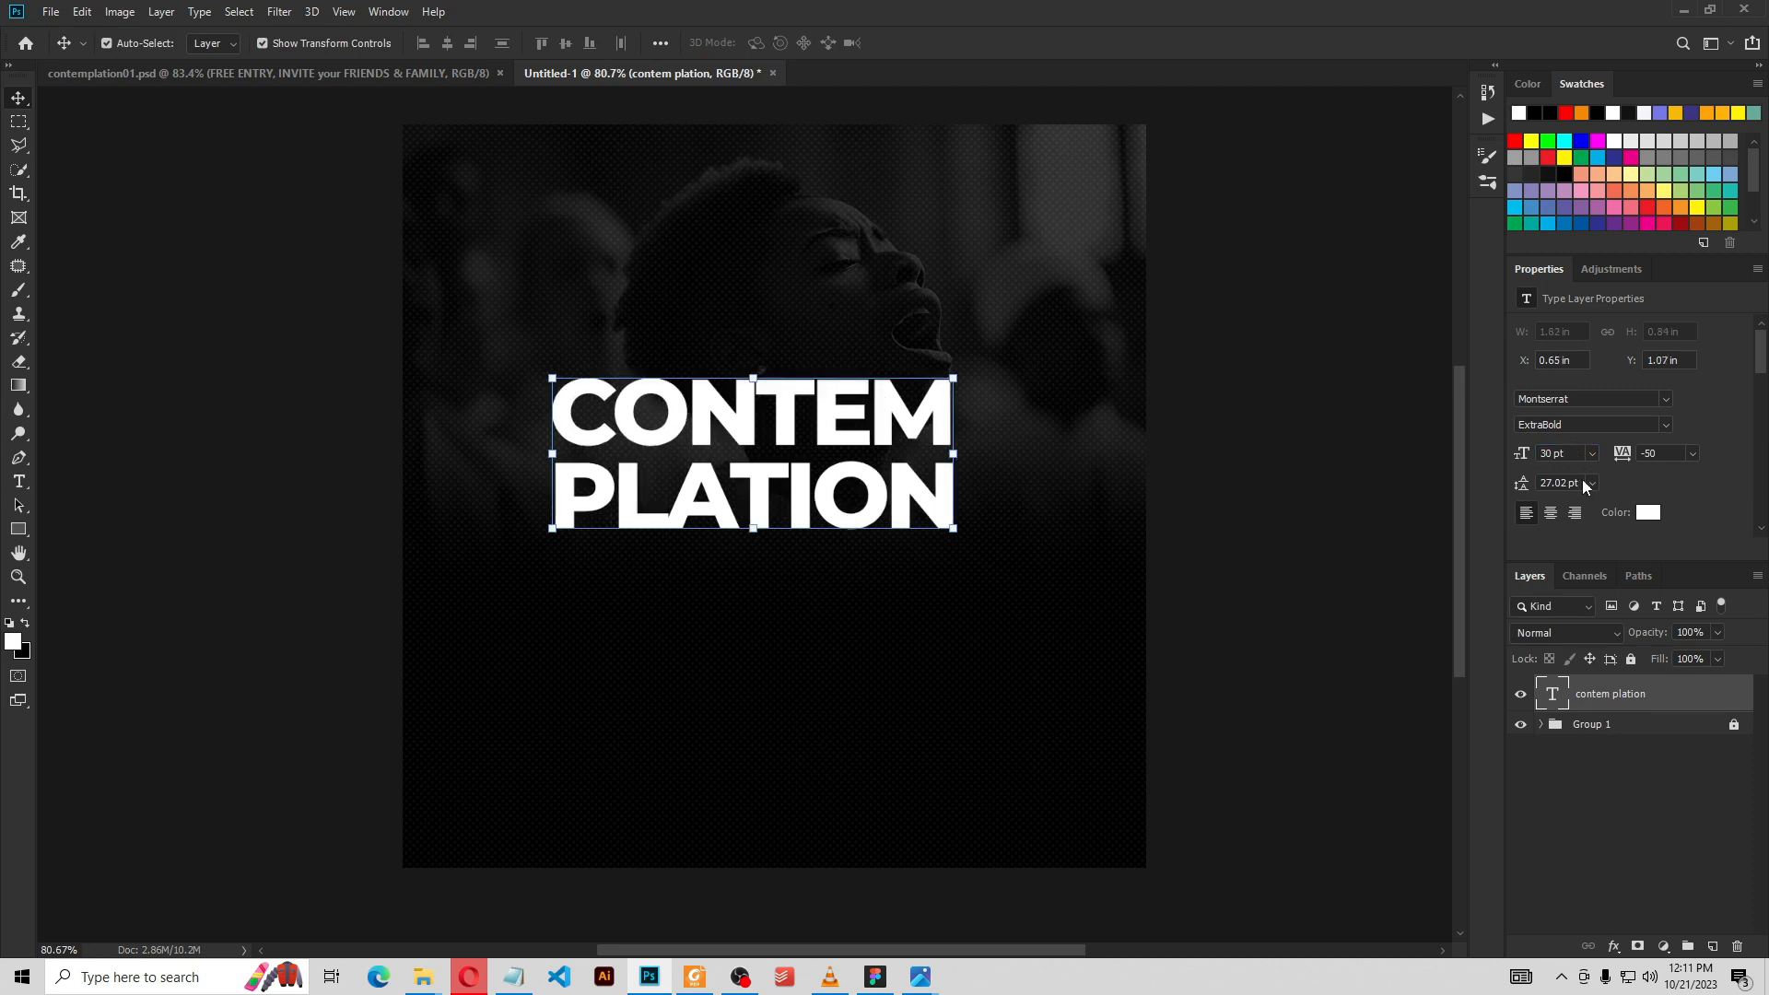
# Set the title's leading to 24 pt and move it down to just below the singer's chin
pyautogui.click(1590, 482)
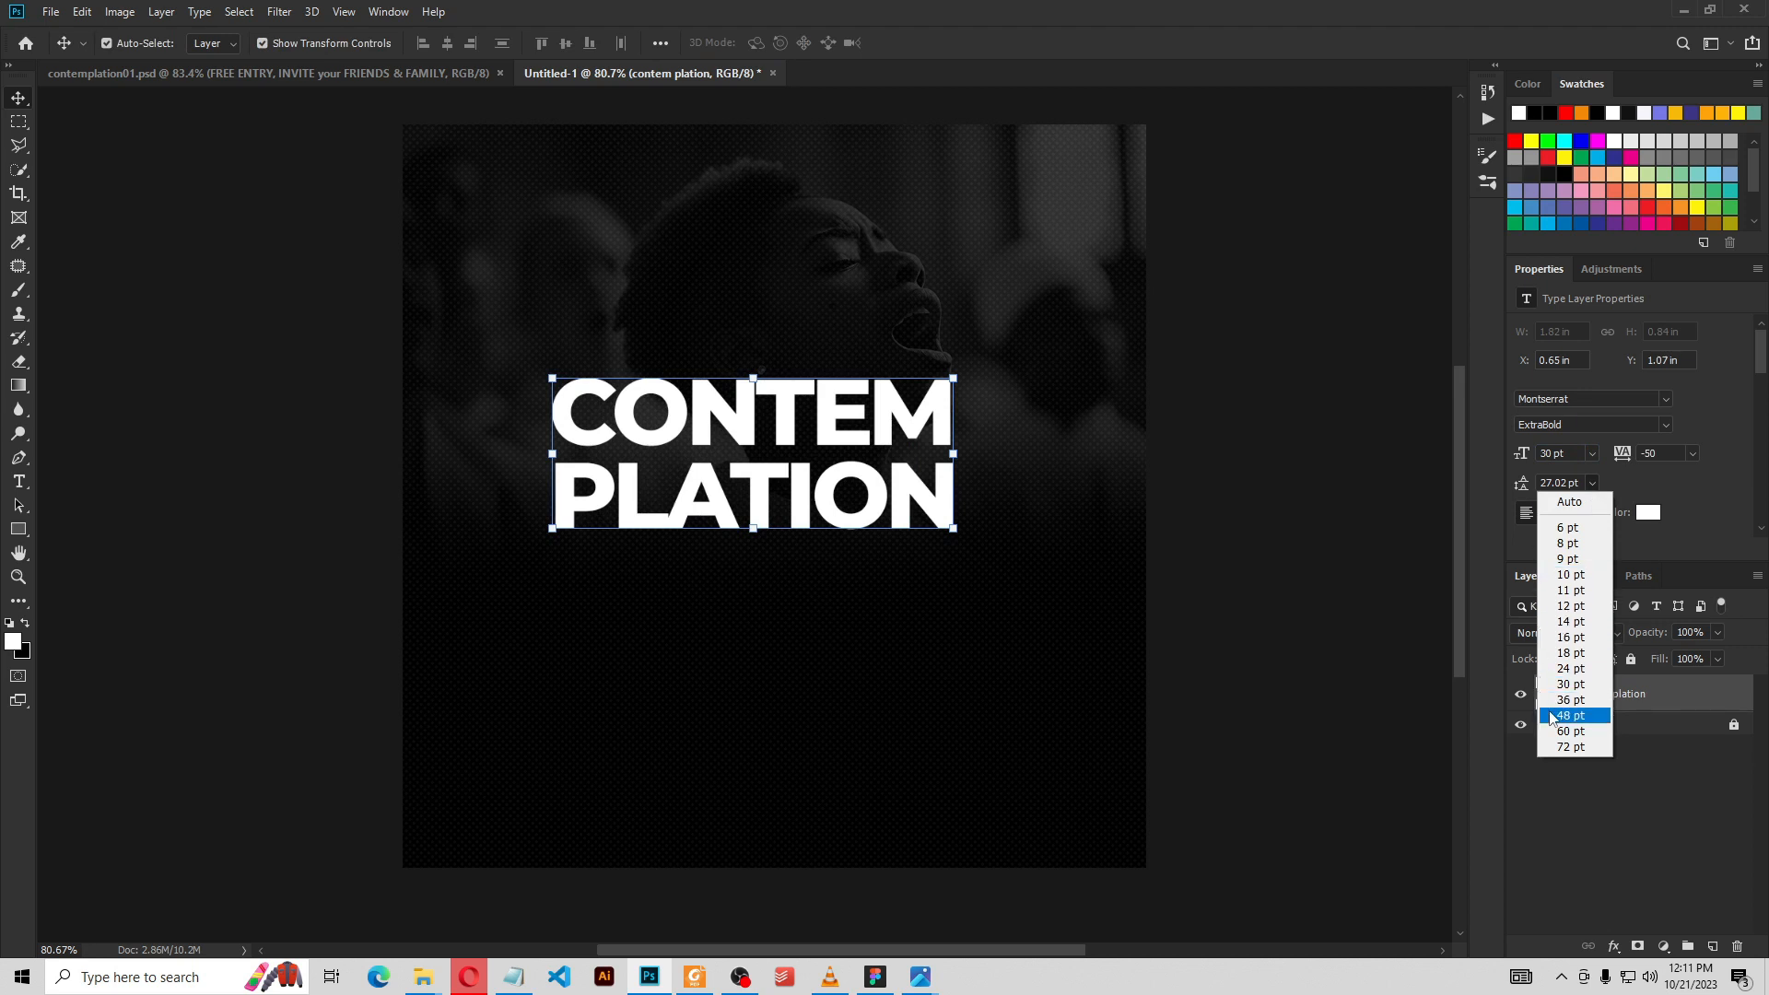
pyautogui.click(1570, 668)
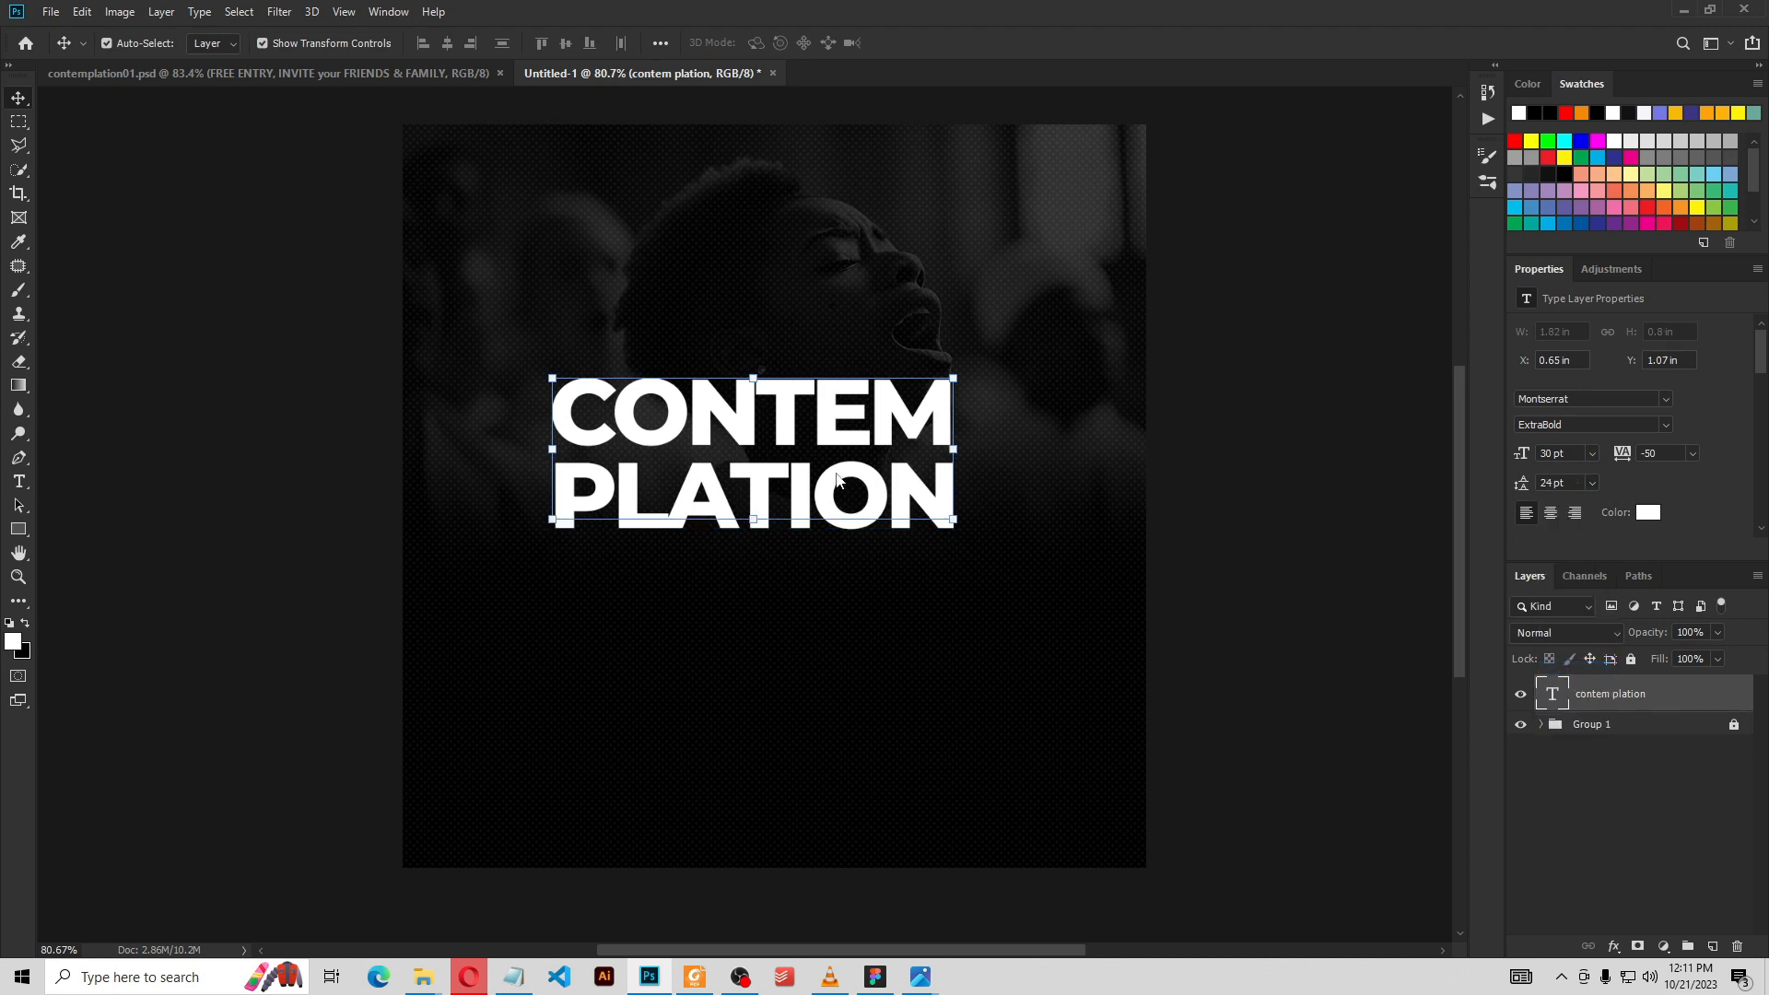
pyautogui.moveTo(811, 468); pyautogui.dragTo(774, 541)
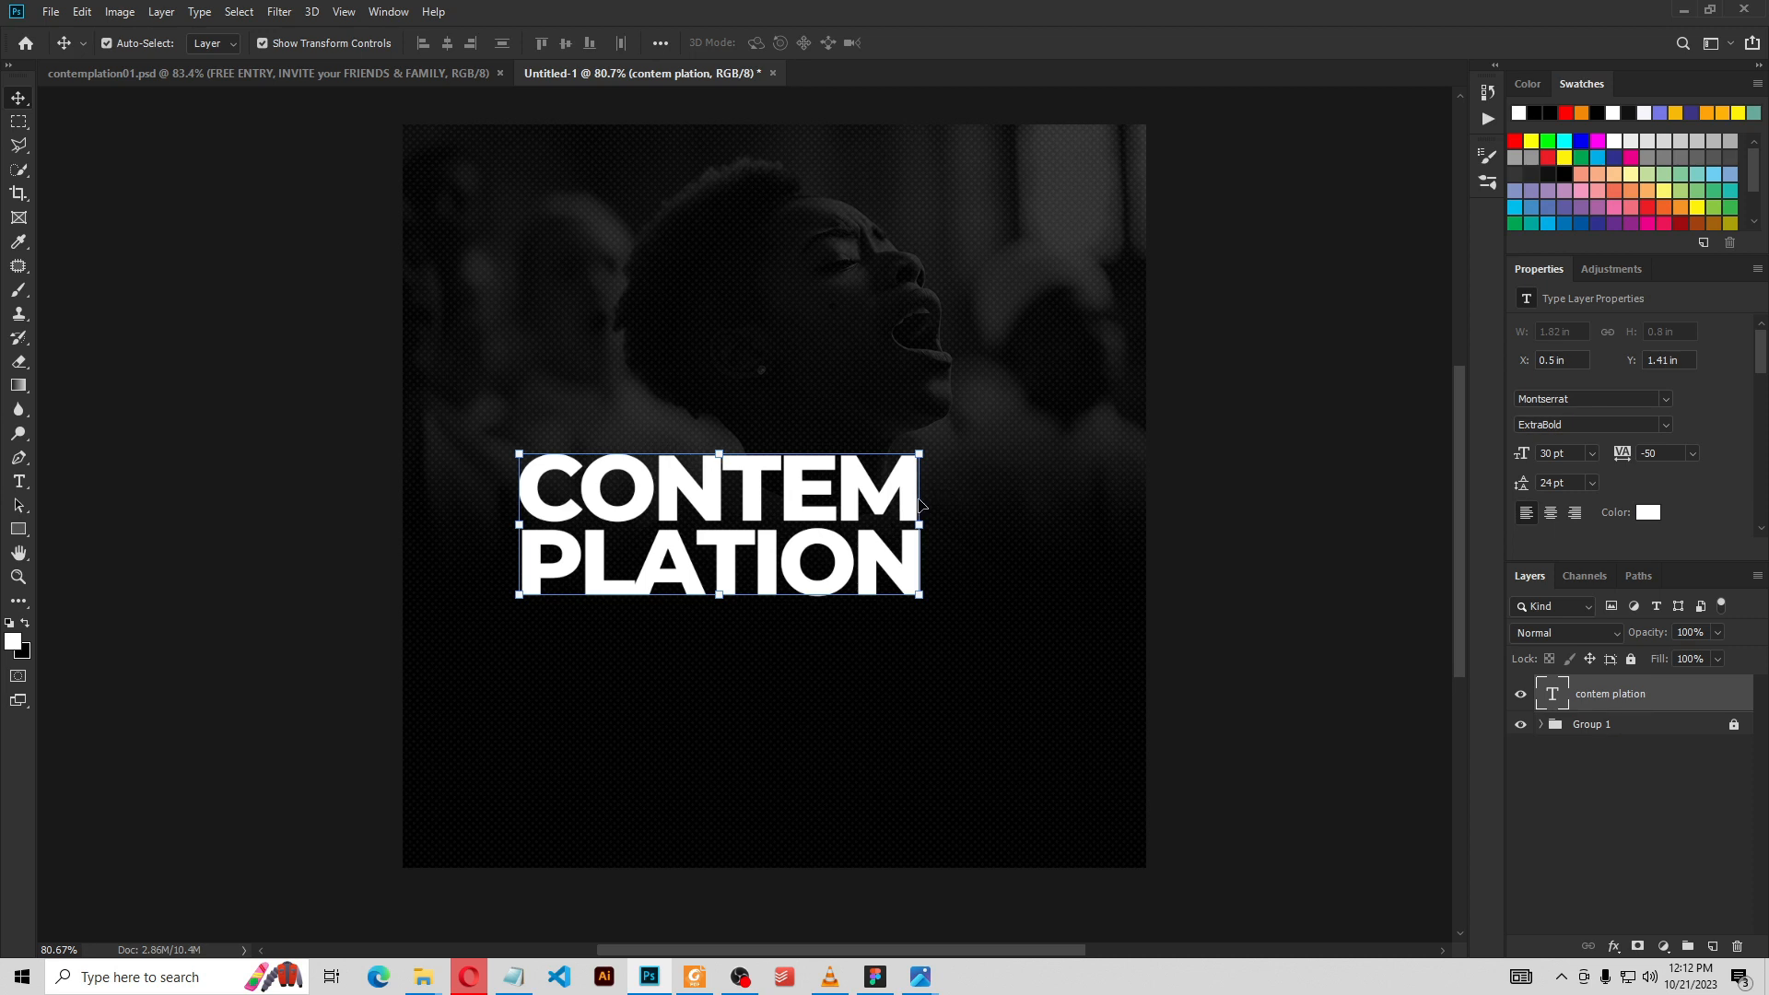
pyautogui.click(382, 410)
# Add a separate two-line text "20 / 23" beside the upper end of the CONTEM PLATION title
pyautogui.click(17, 483)
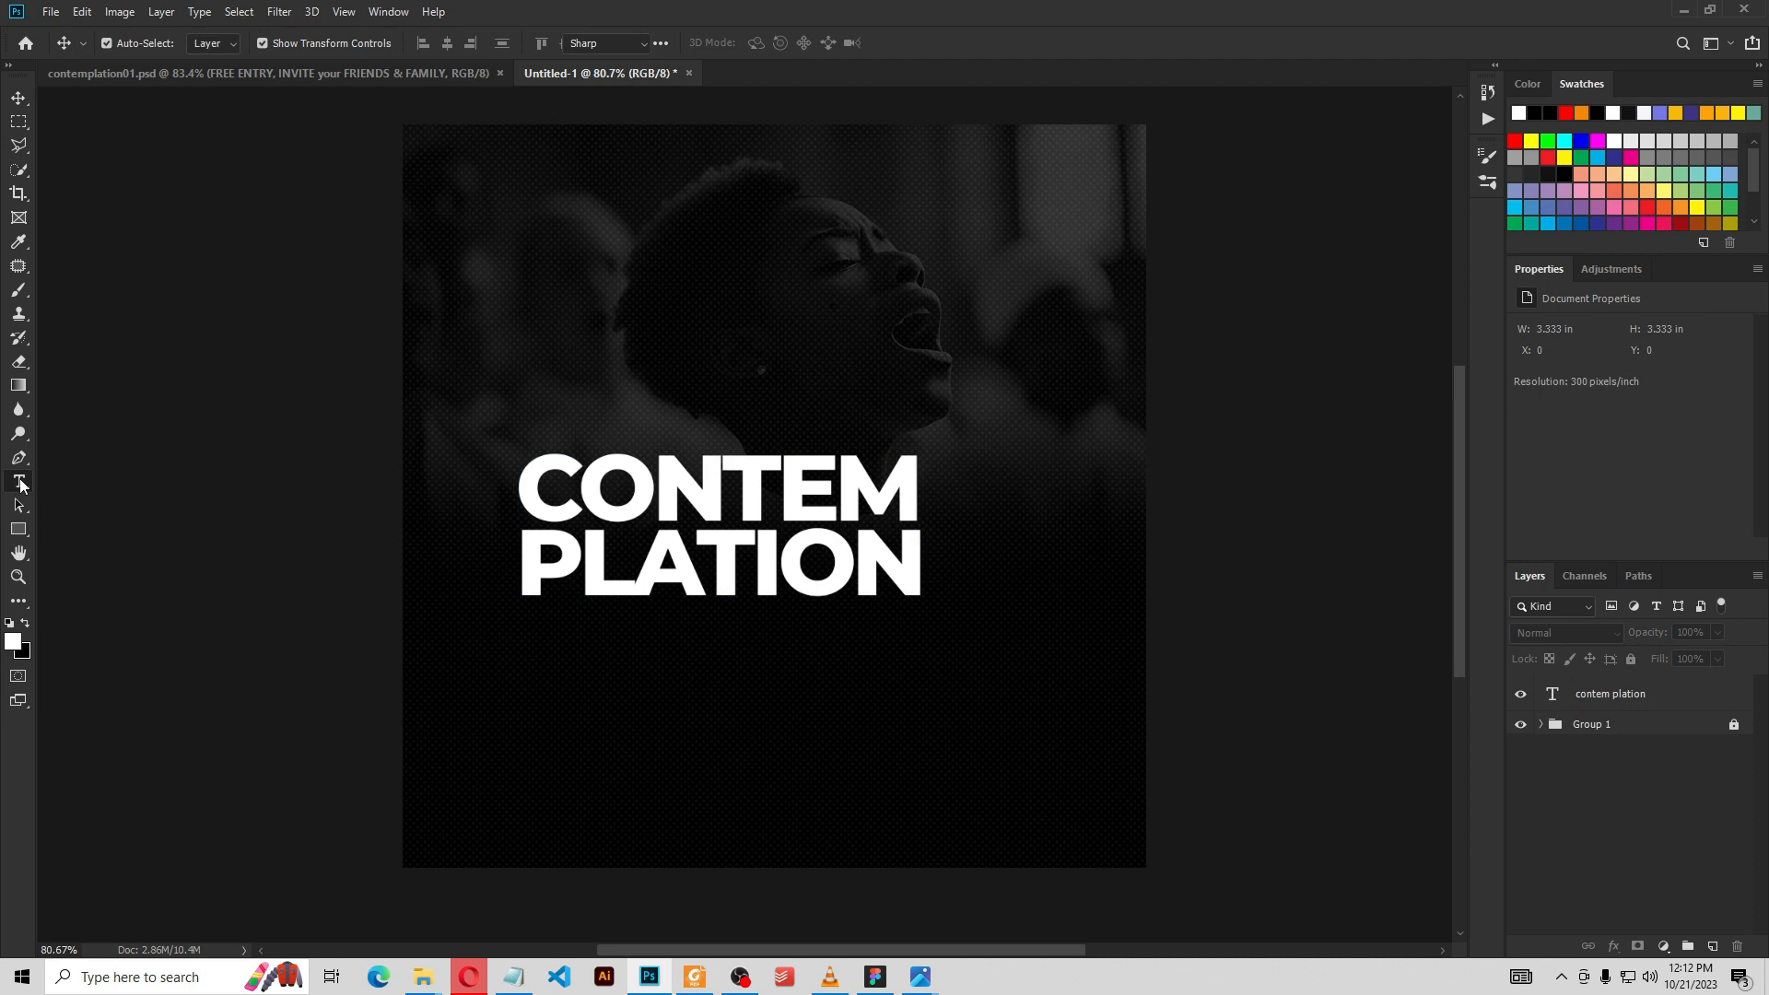
pyautogui.click(999, 460)
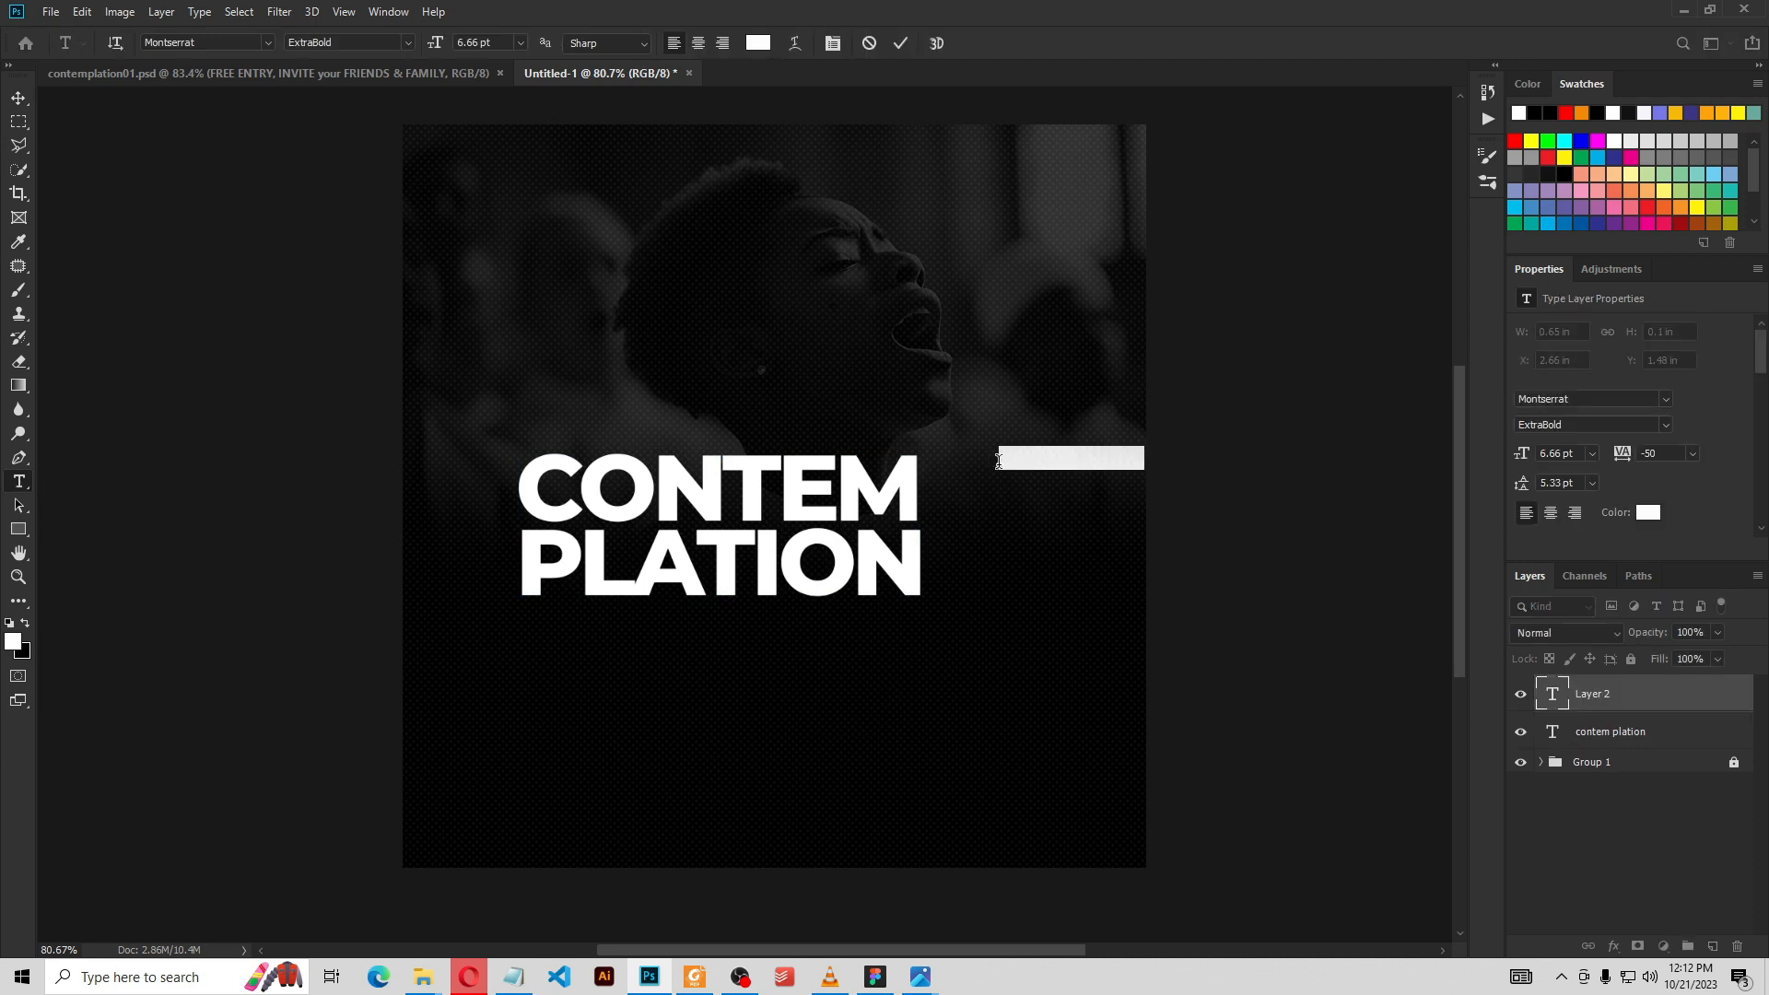
pyautogui.moveTo(1061, 508); pyautogui.dragTo(1016, 516)
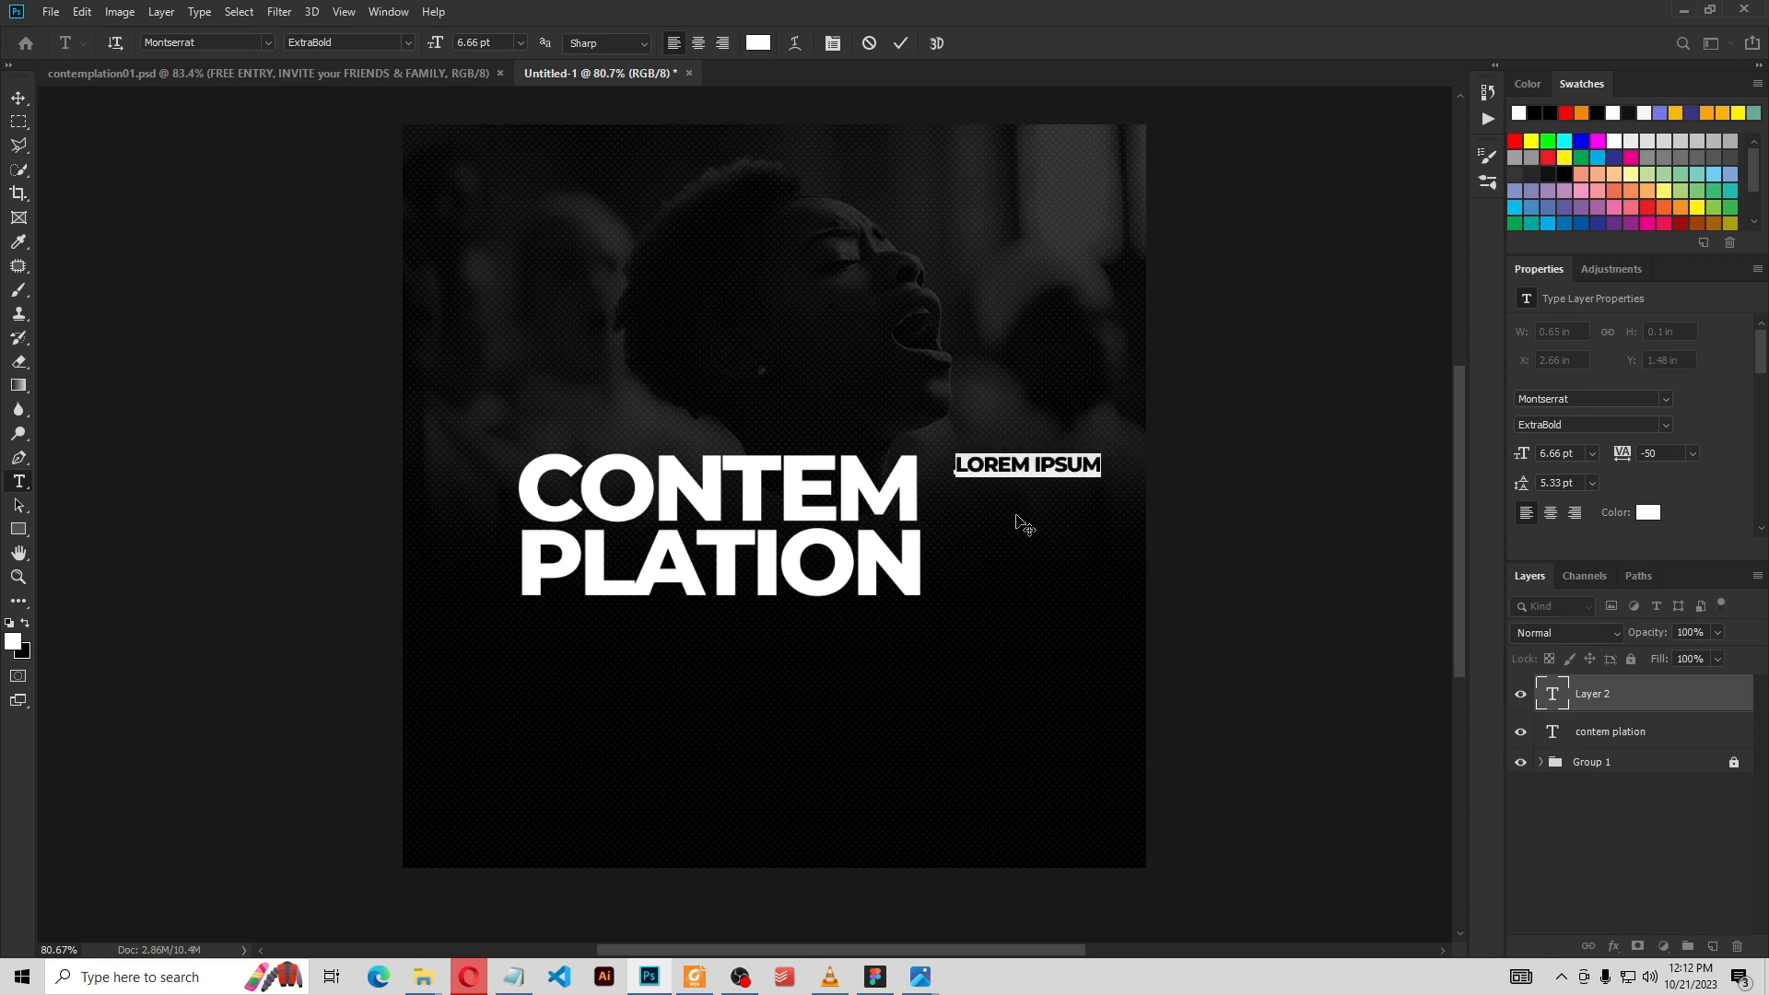
pyautogui.write('w')
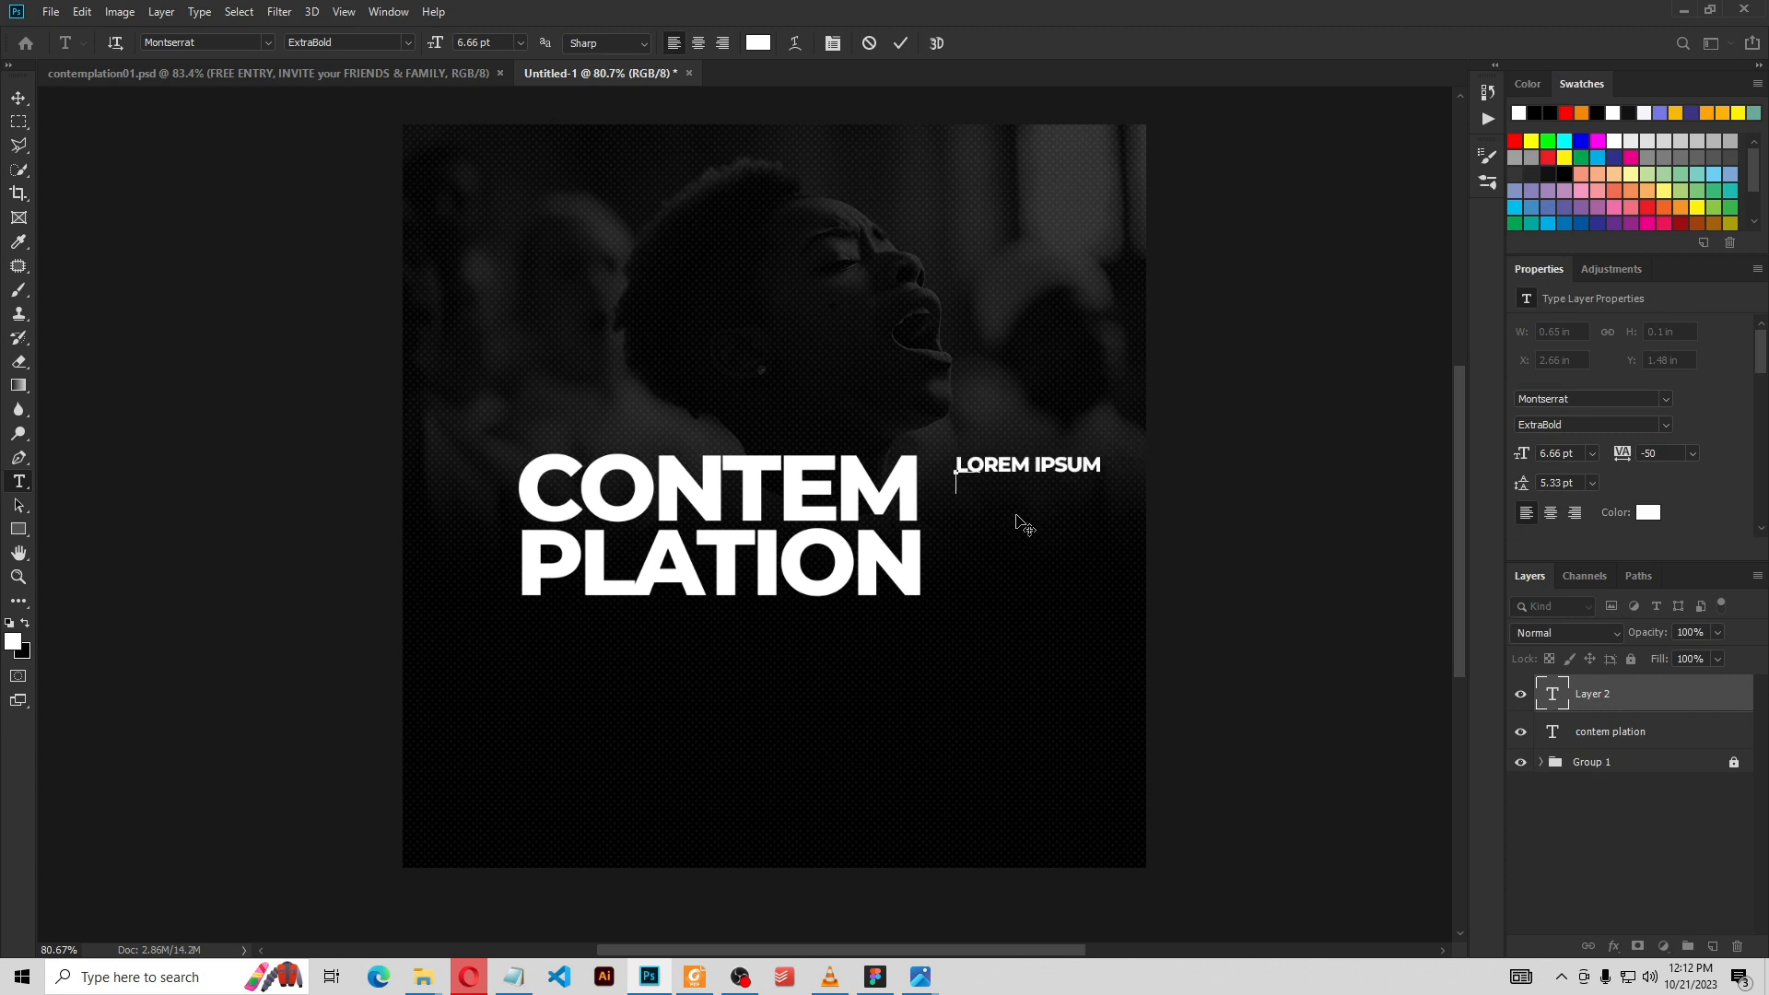
pyautogui.write('0')
pyautogui.write('23')
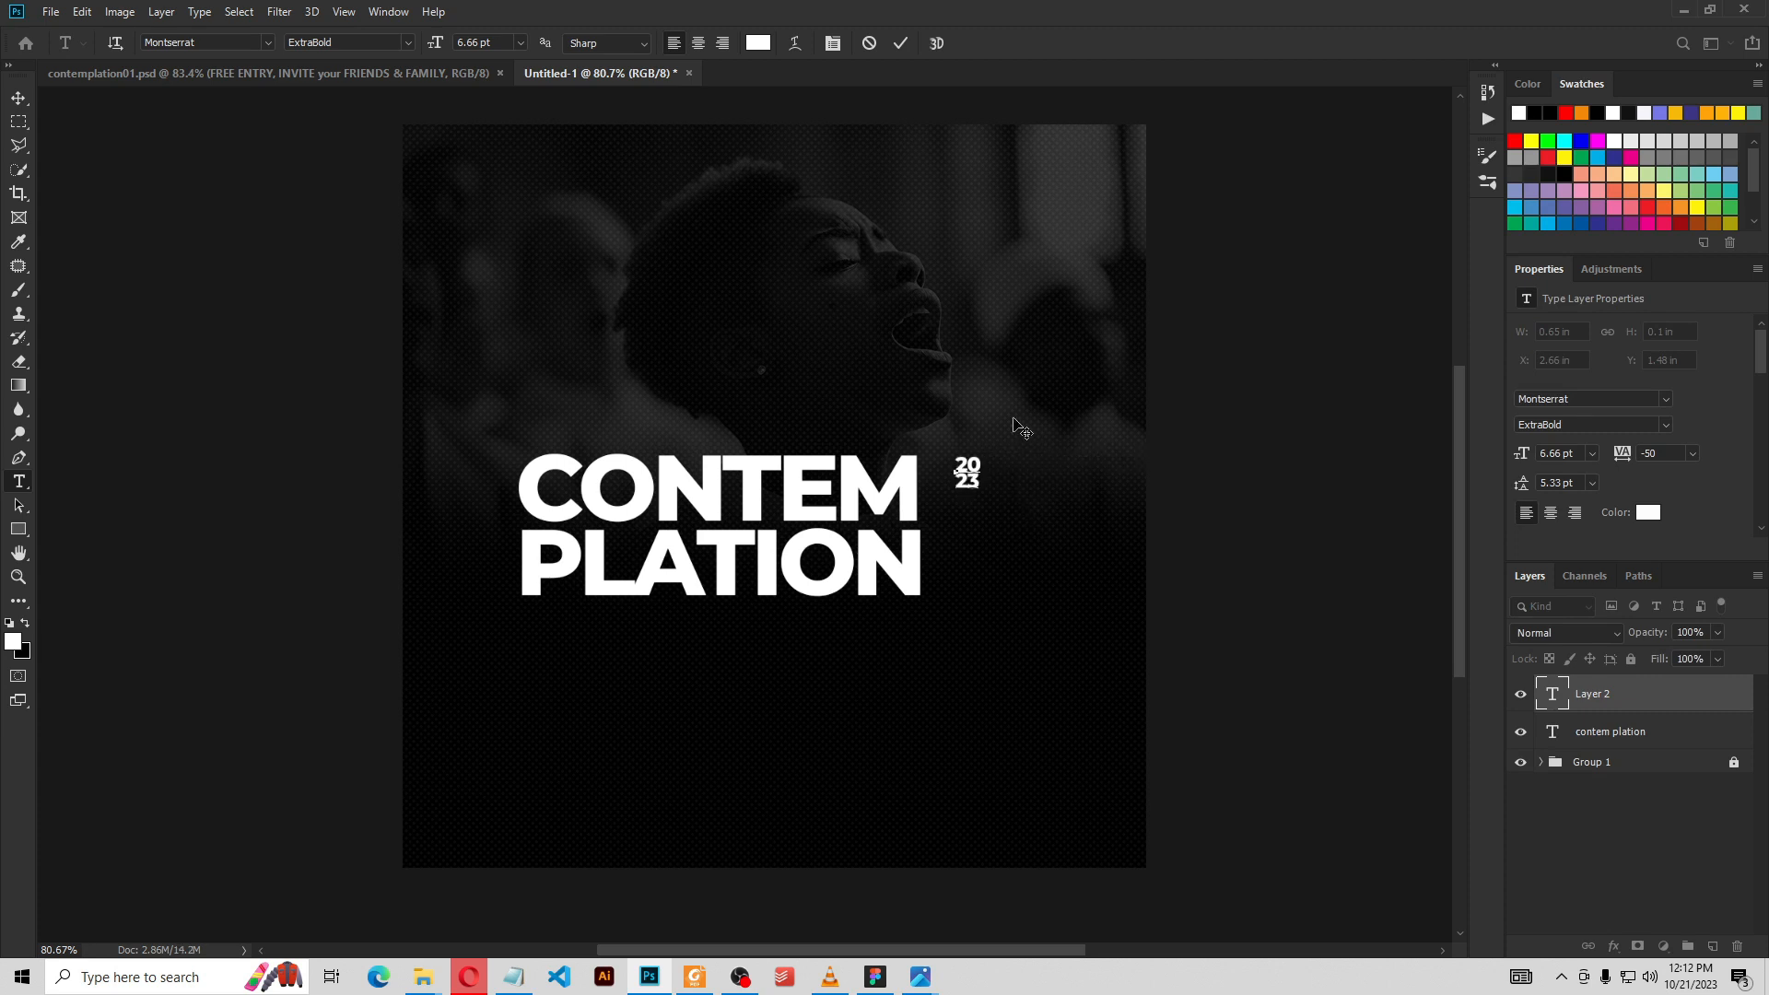
pyautogui.click(900, 44)
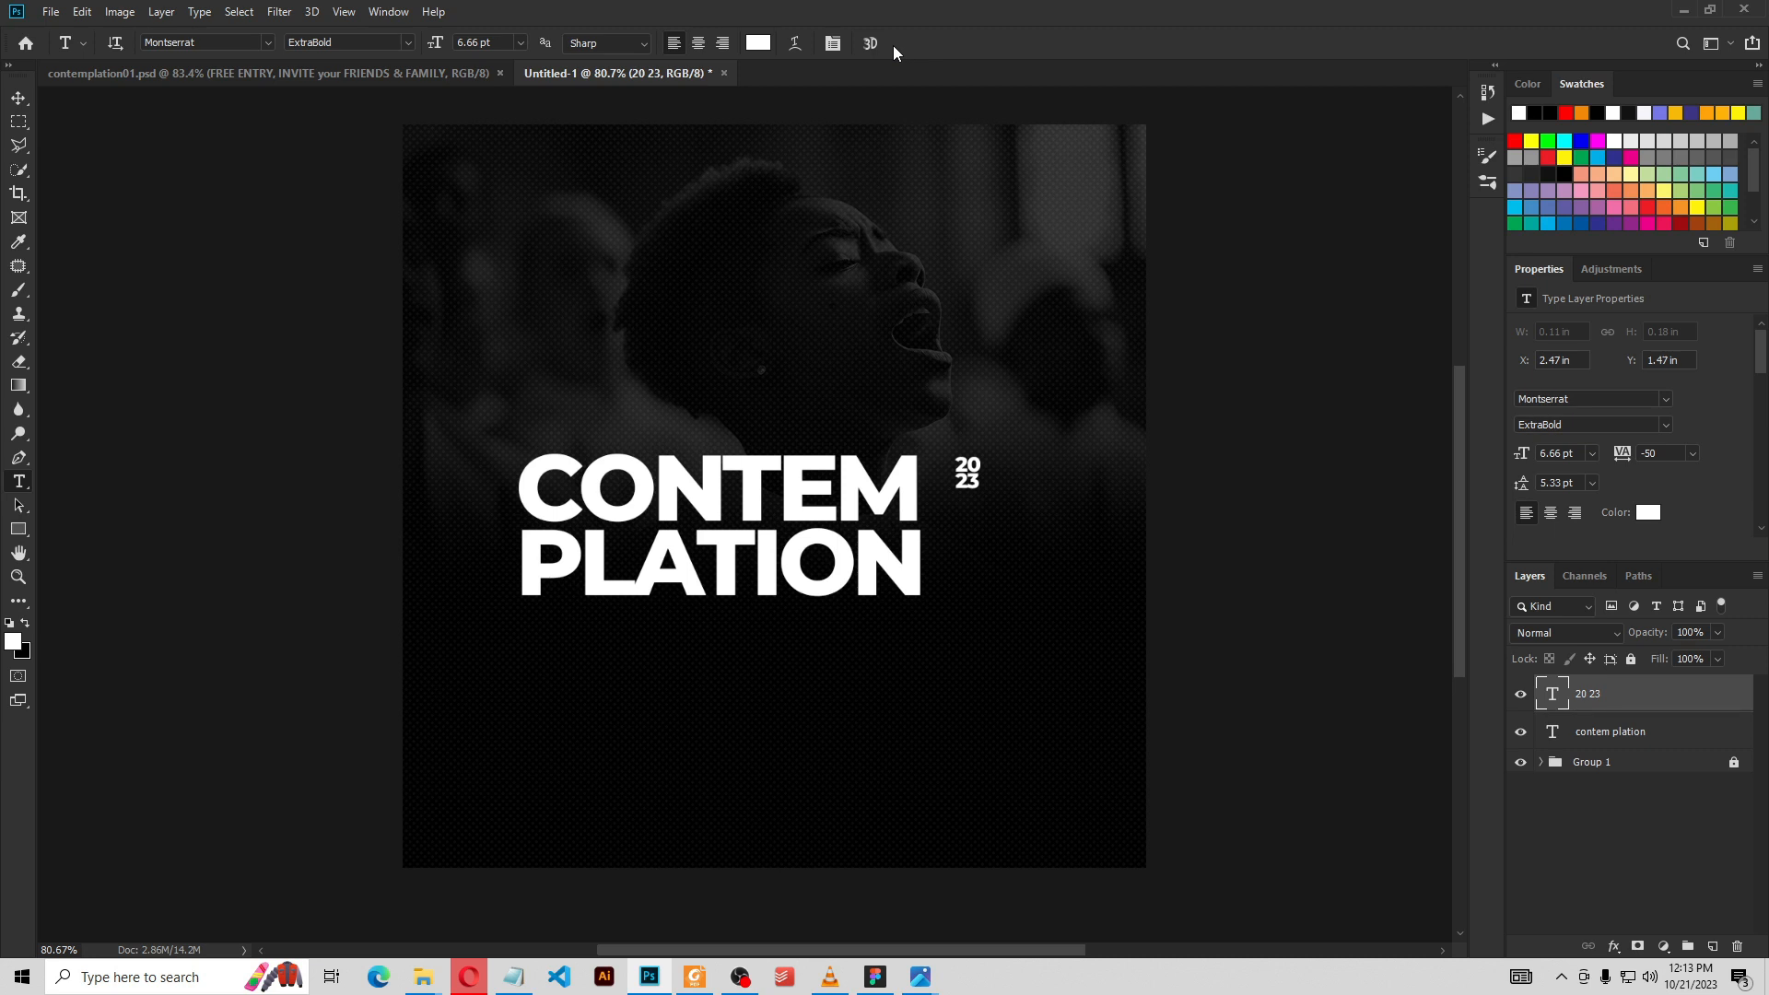
# Scale the 20 23 text to about 458% and place it directly beside the title, spanning both title lines
pyautogui.click(18, 98)
pyautogui.hotkey('ctrl', 't')
pyautogui.moveTo(971, 518); pyautogui.dragTo(971, 635)
pyautogui.moveTo(968, 570); pyautogui.dragTo(986, 564)
pyautogui.click(950, 43)
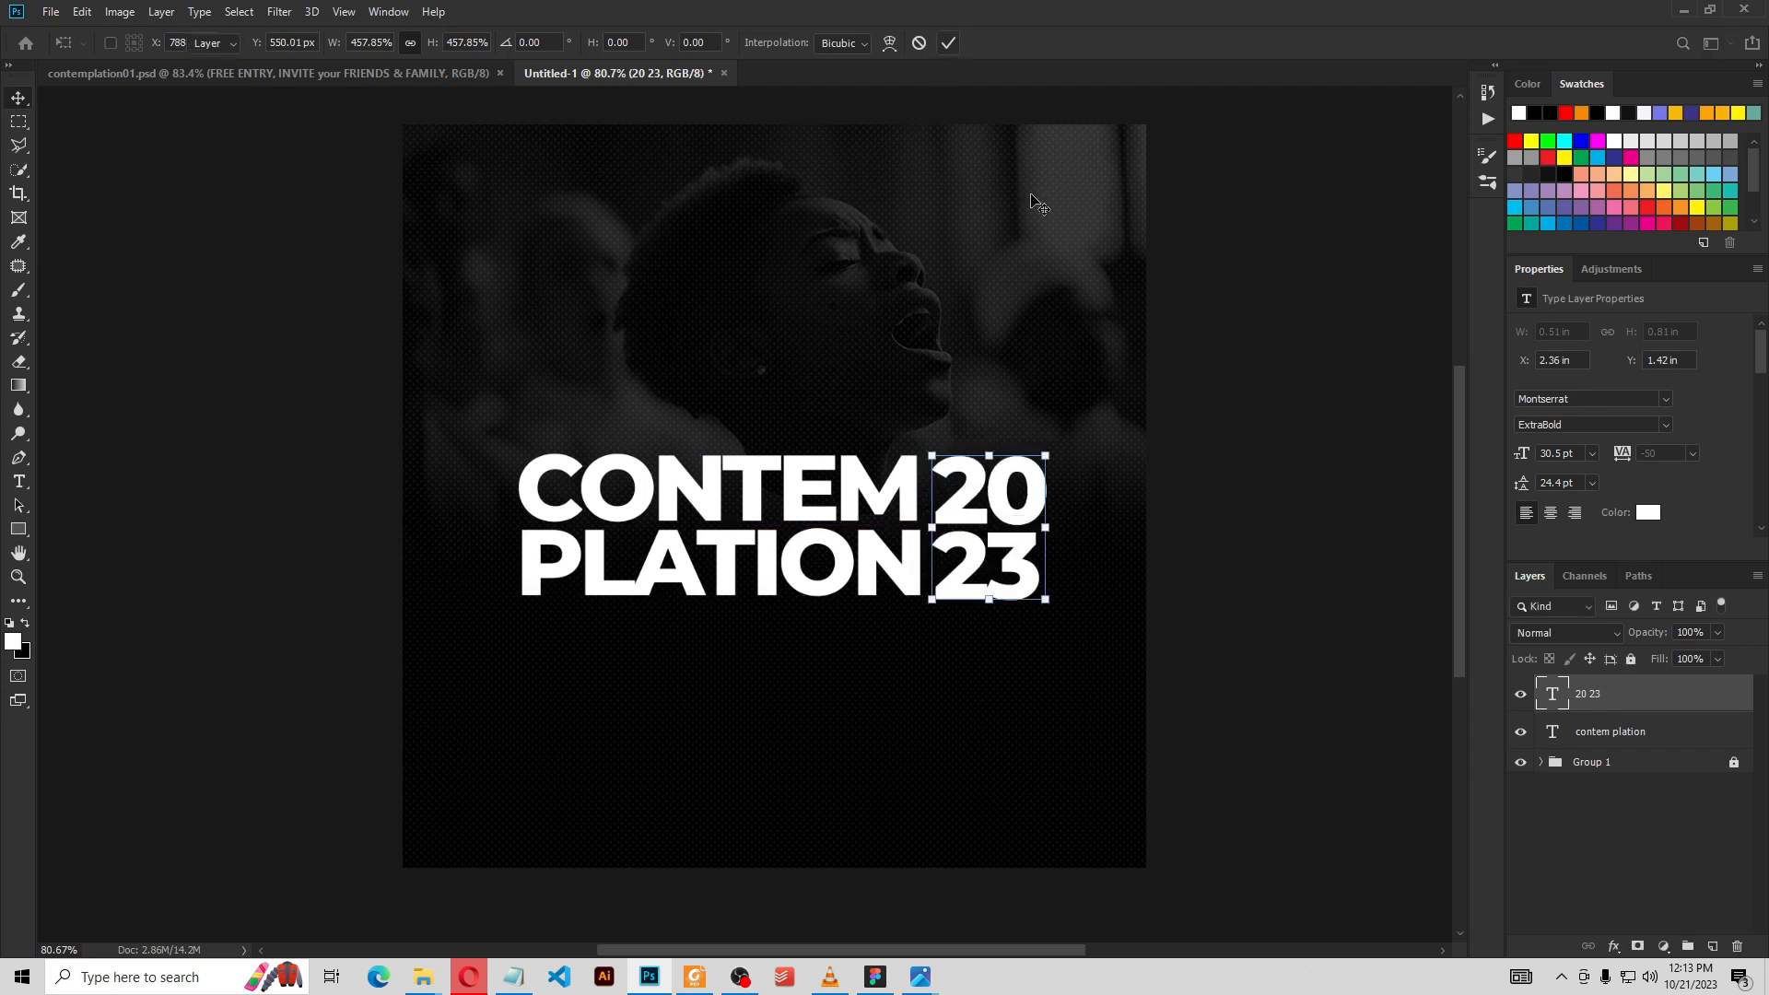
# Change the 20 23 text's font to Bebas Neue Bold
pyautogui.click(1582, 398)
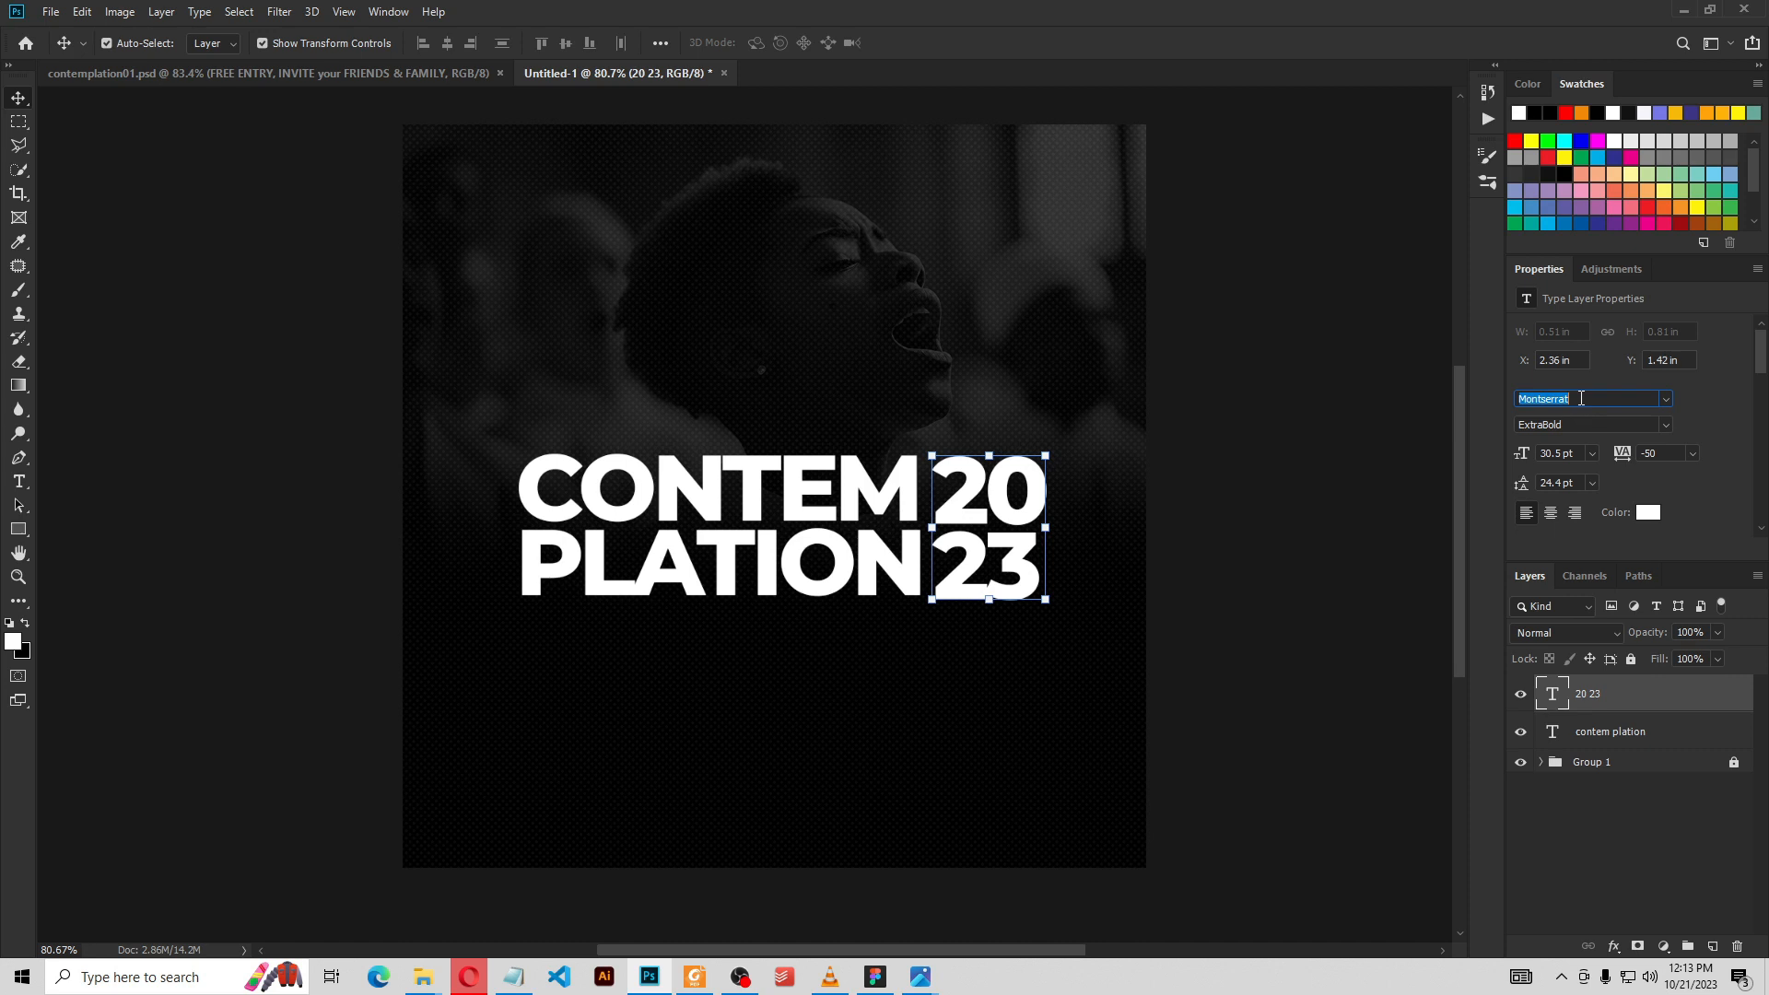
pyautogui.write('bebas ne')
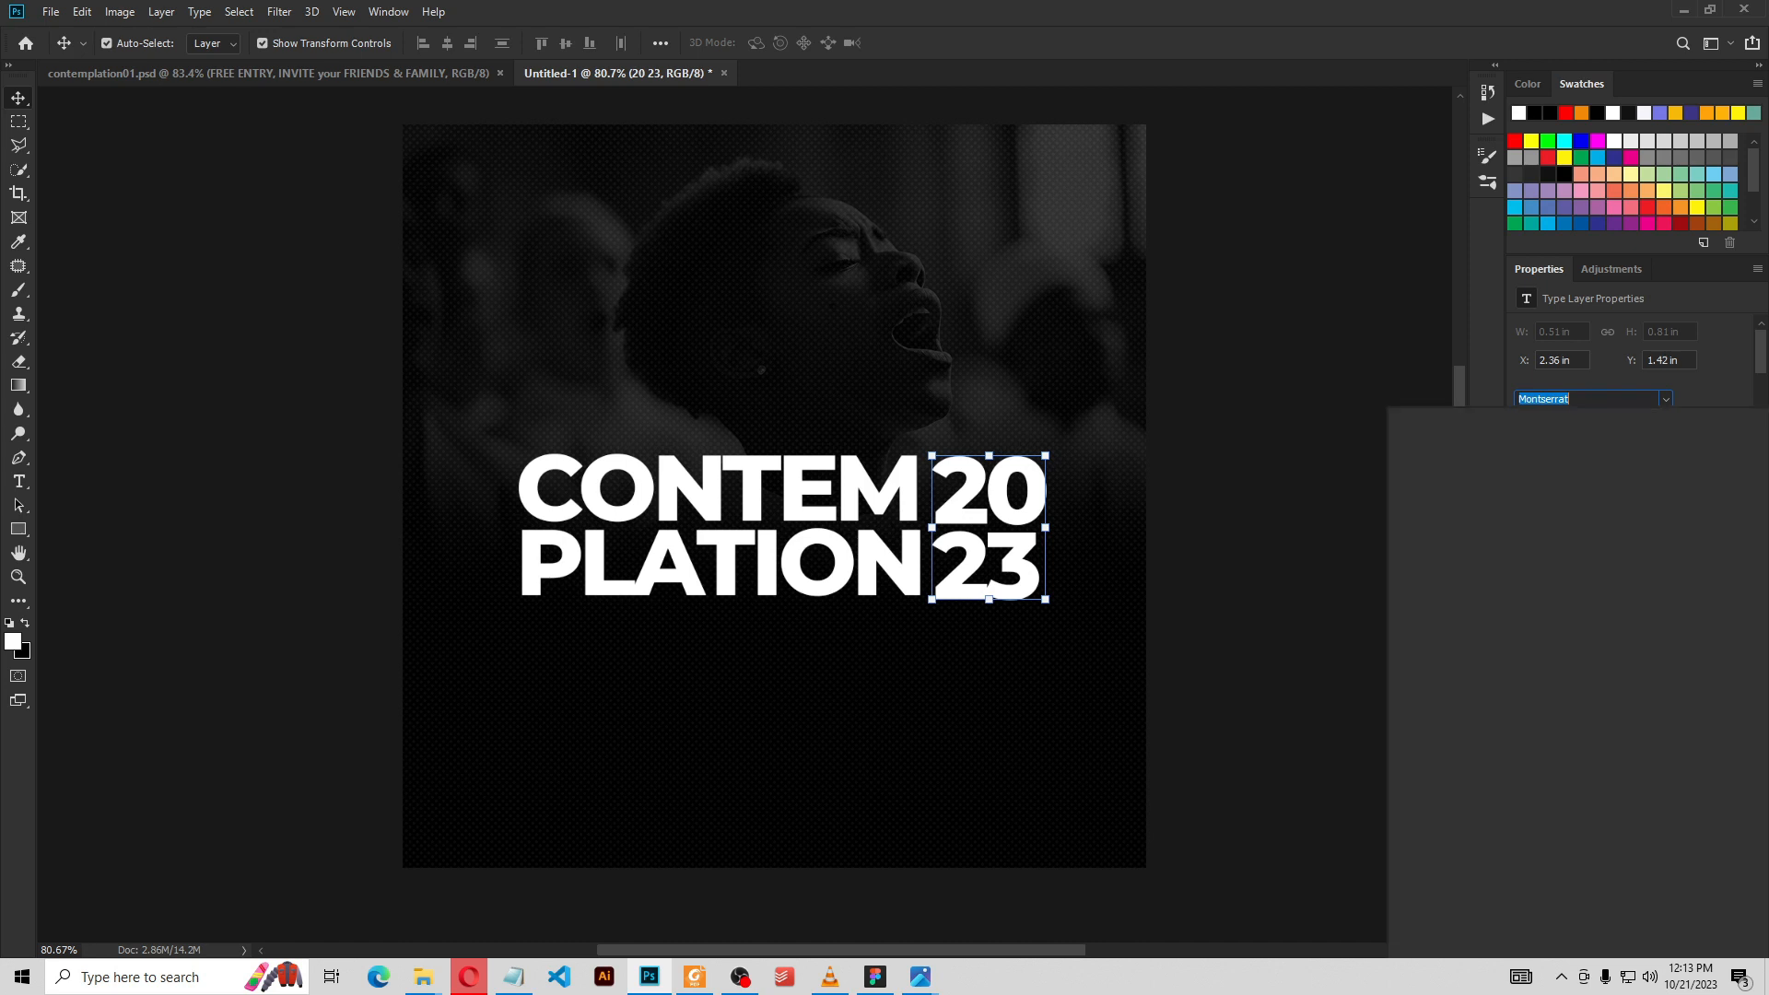
pyautogui.write('ue')
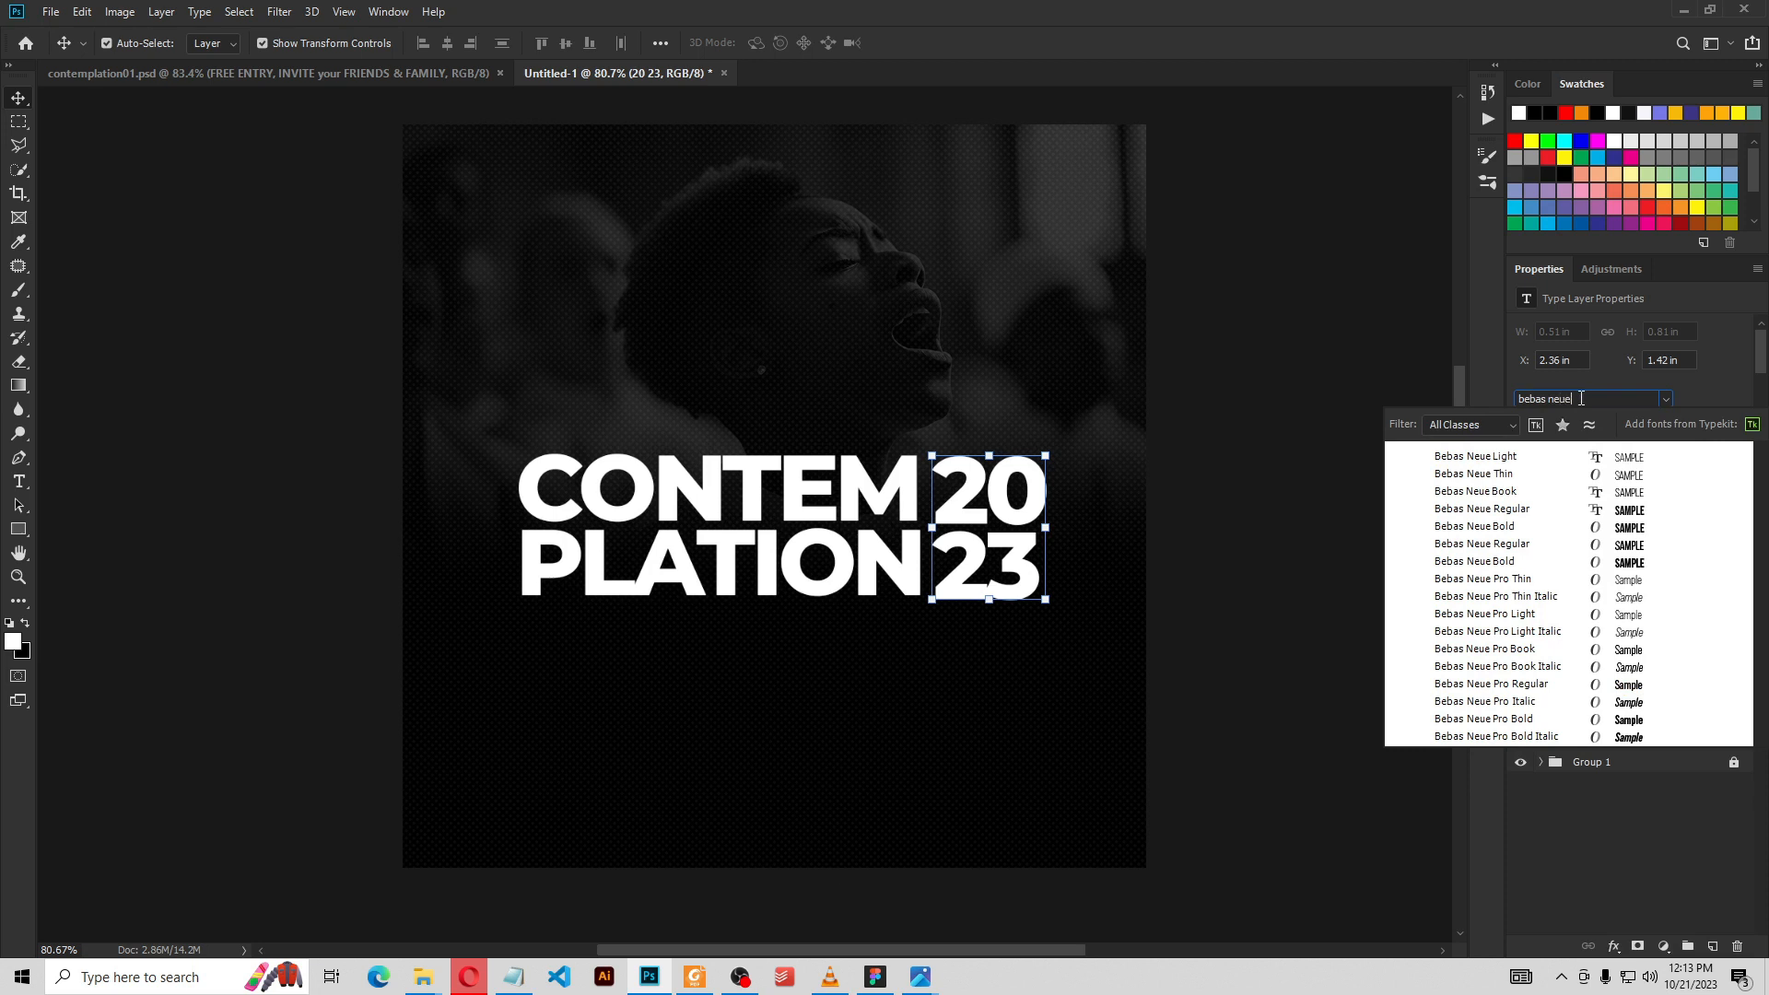
pyautogui.click(1504, 561)
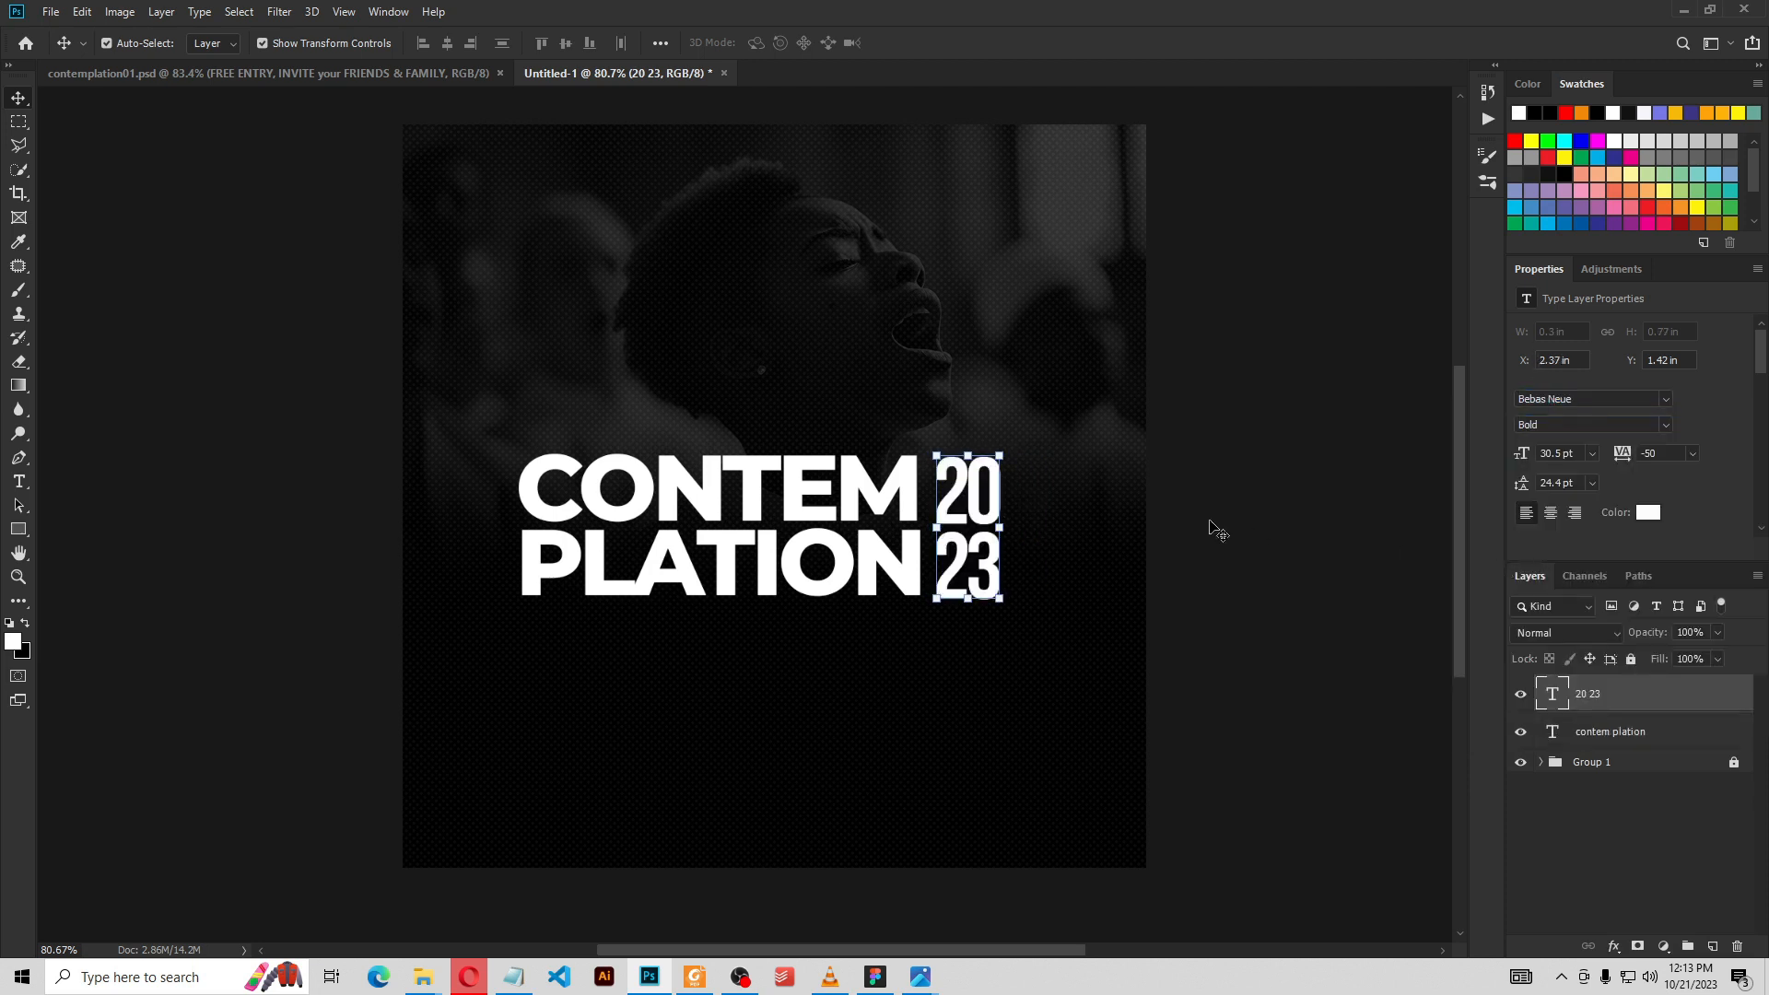
# Scale the 20 23 text to about 120%, place its top edge level with the title's, and deselect it
pyautogui.hotkey('ctrl', 't')
pyautogui.moveTo(969, 599); pyautogui.dragTo(1018, 644)
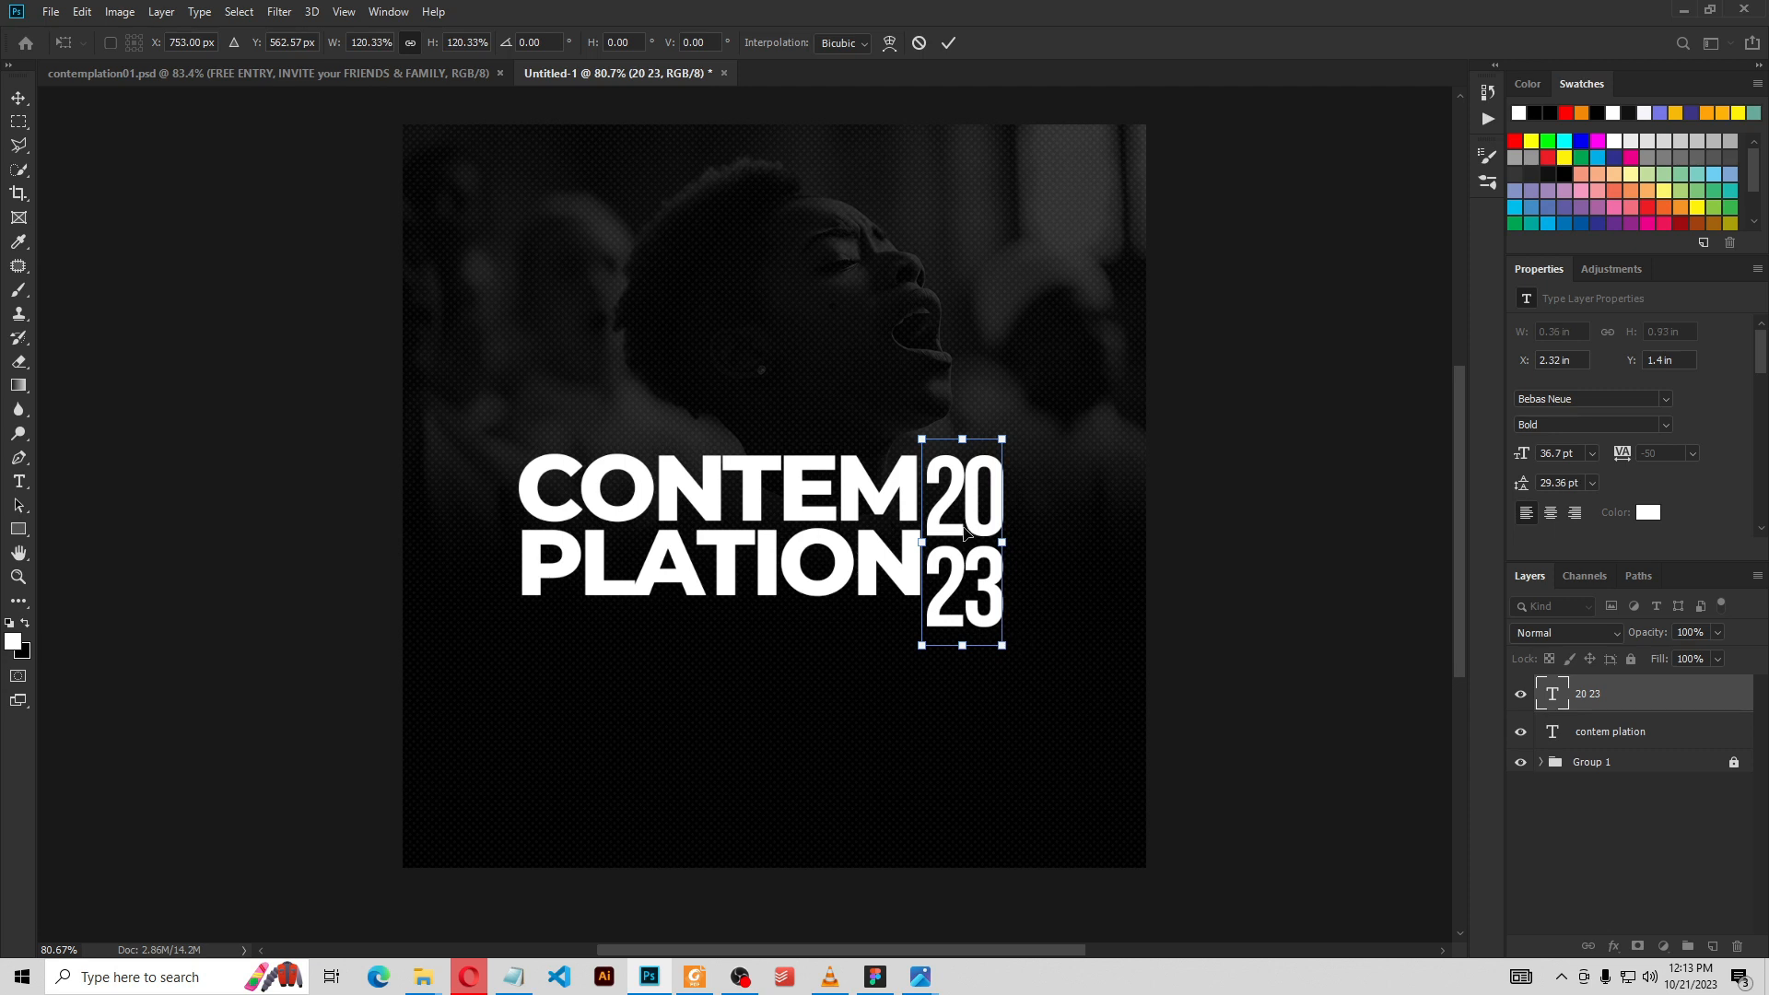
pyautogui.click(942, 45)
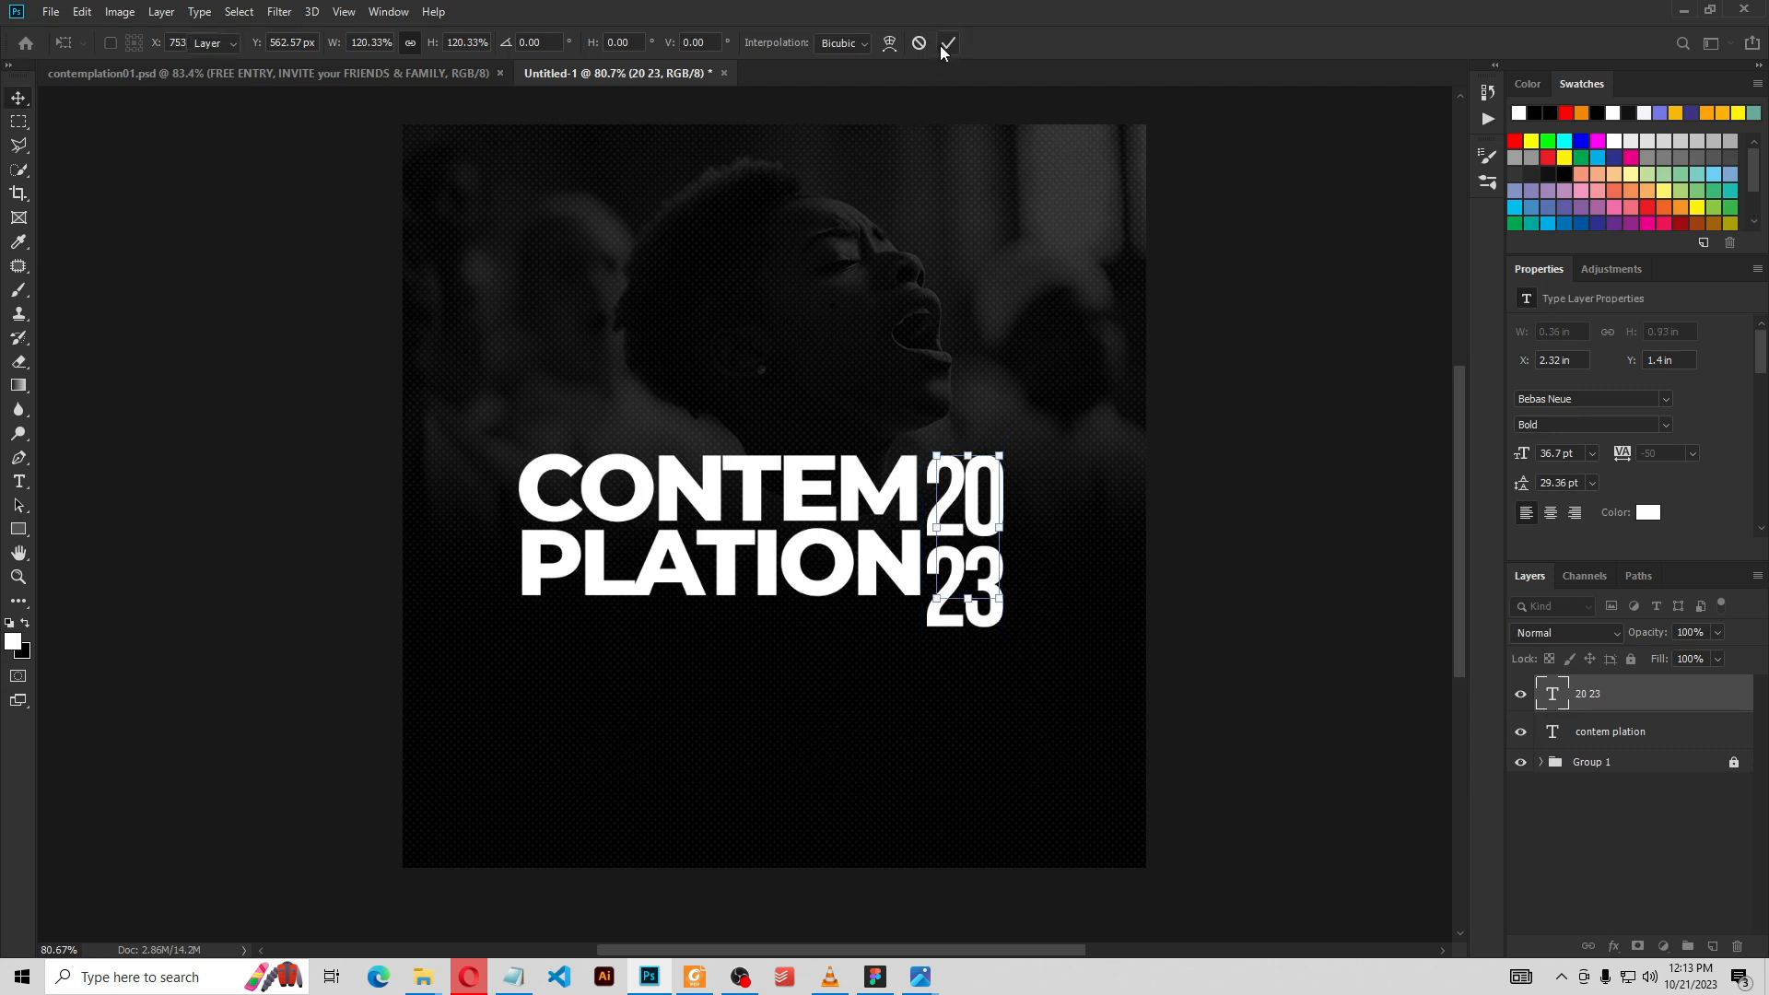
pyautogui.keyDown('shift'); pyautogui.click(901, 478); pyautogui.keyUp('shift')
pyautogui.click(1198, 482)
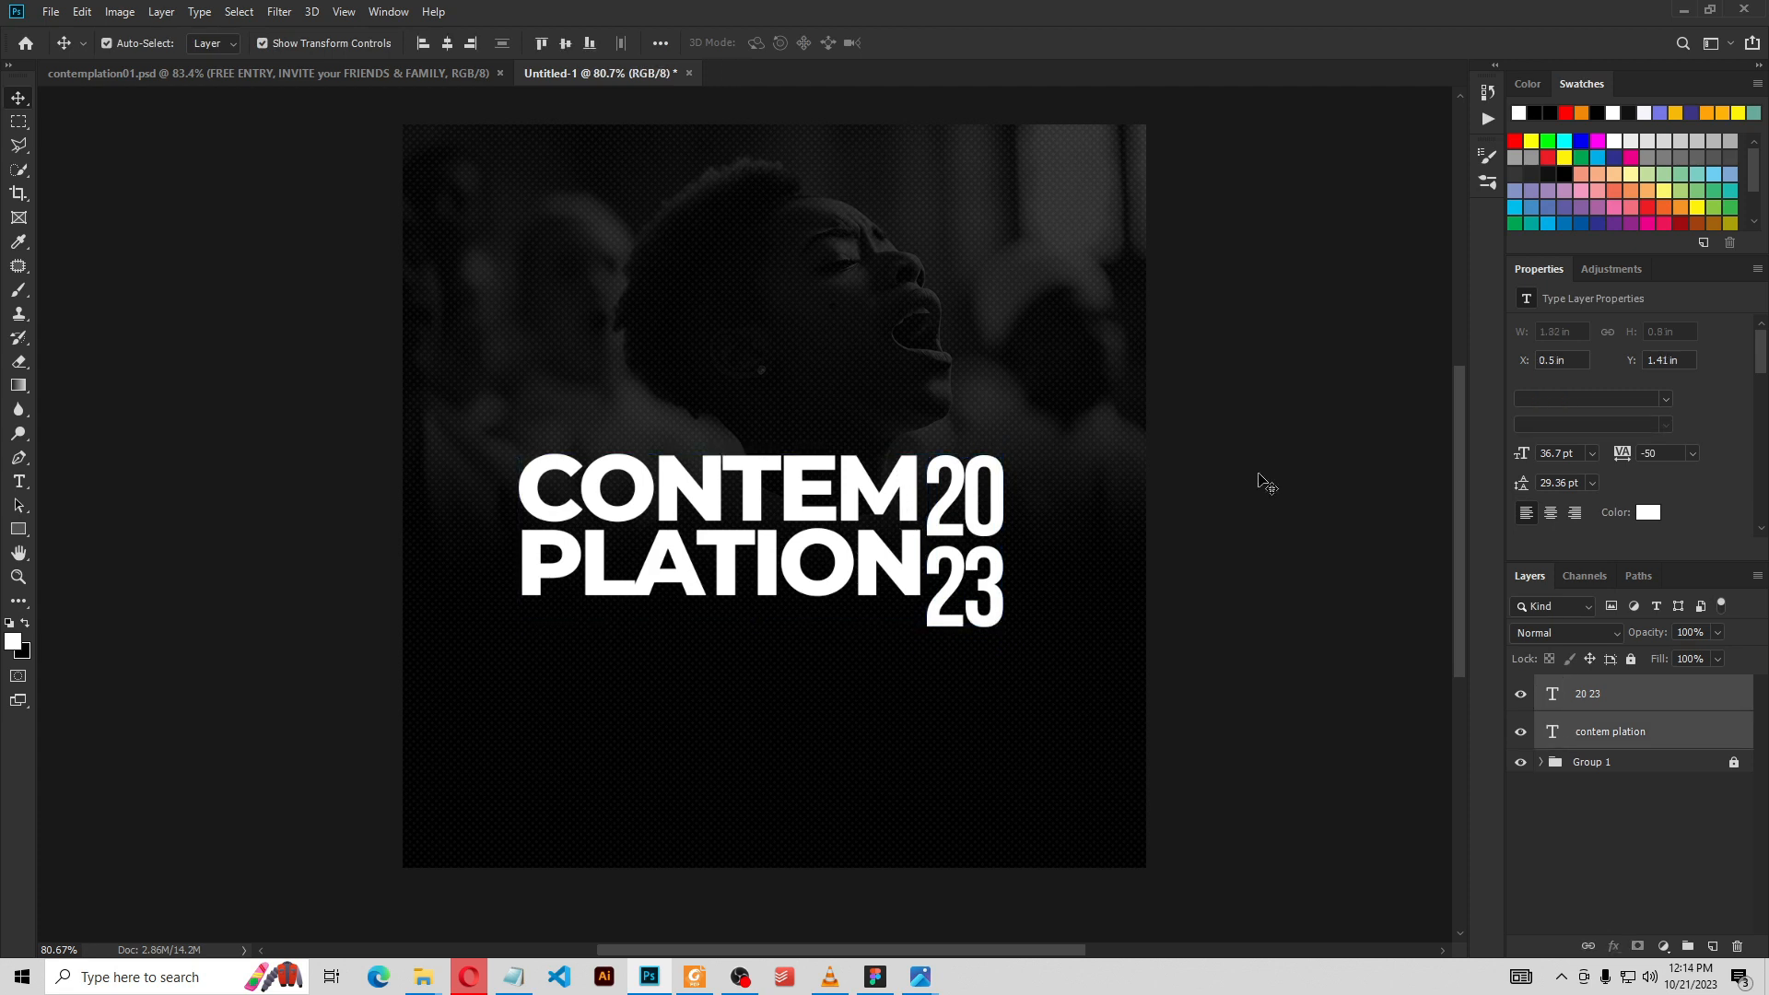
pyautogui.click(949, 488)
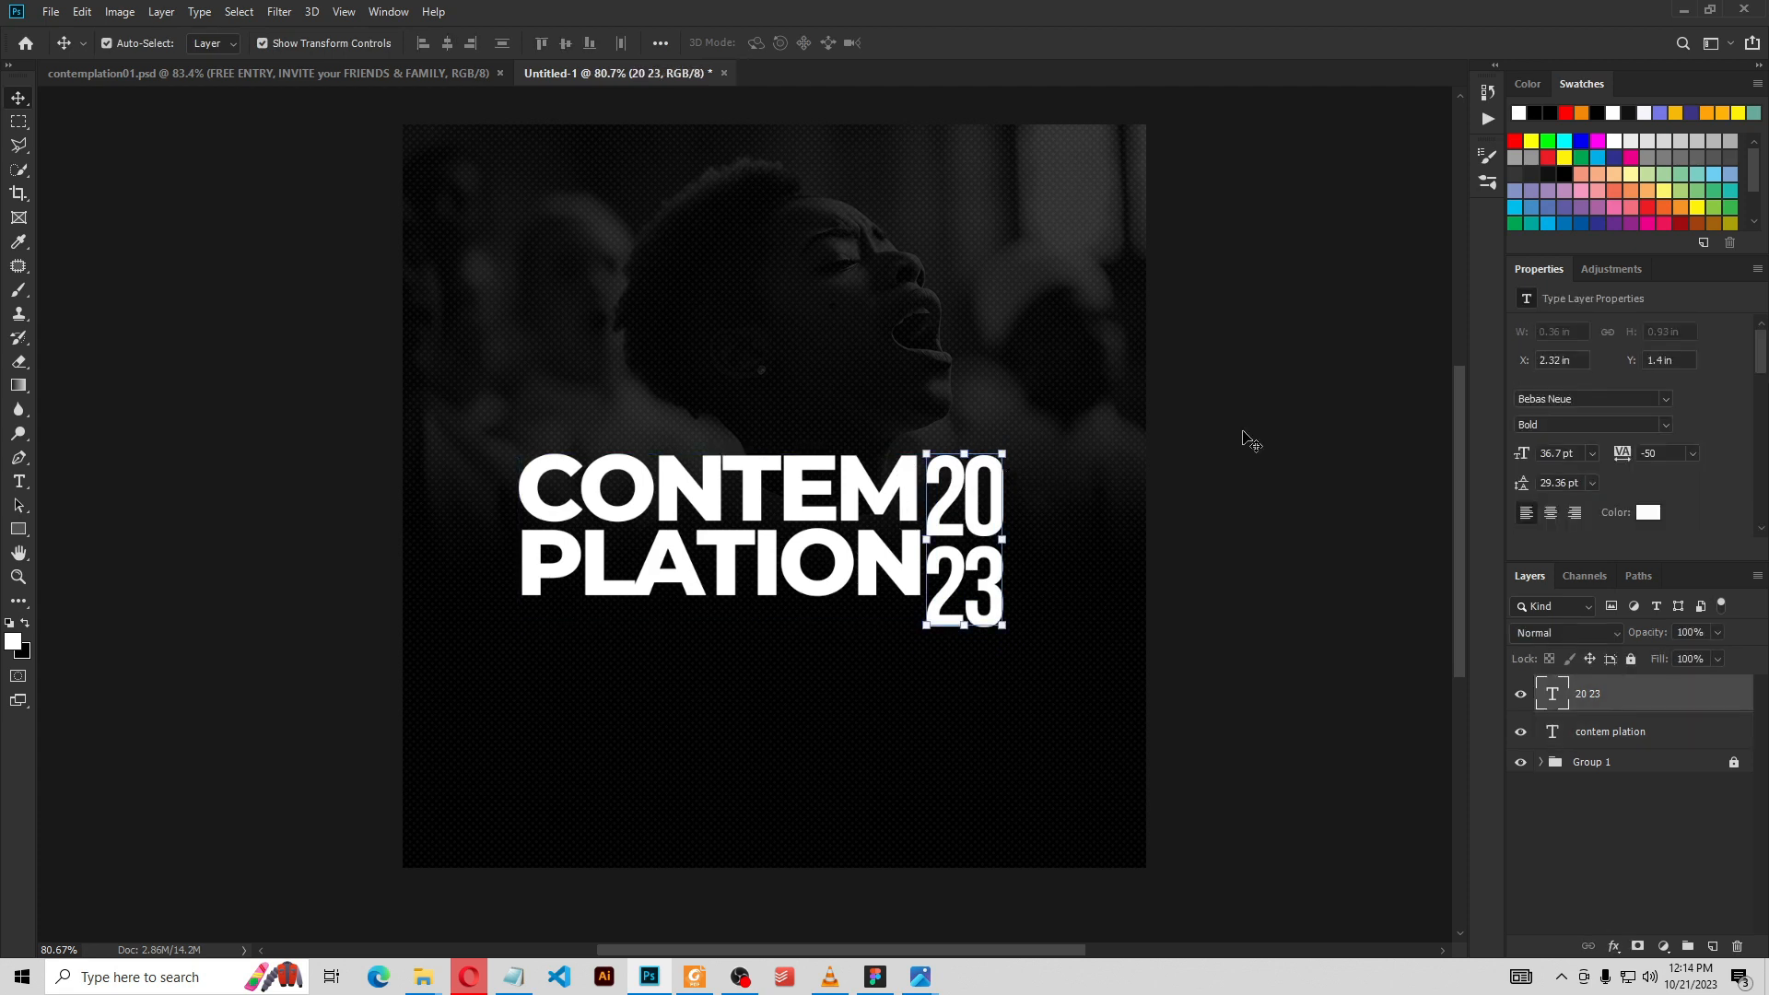
pyautogui.click(1152, 458)
pyautogui.moveTo(1097, 475); pyautogui.dragTo(1169, 483)
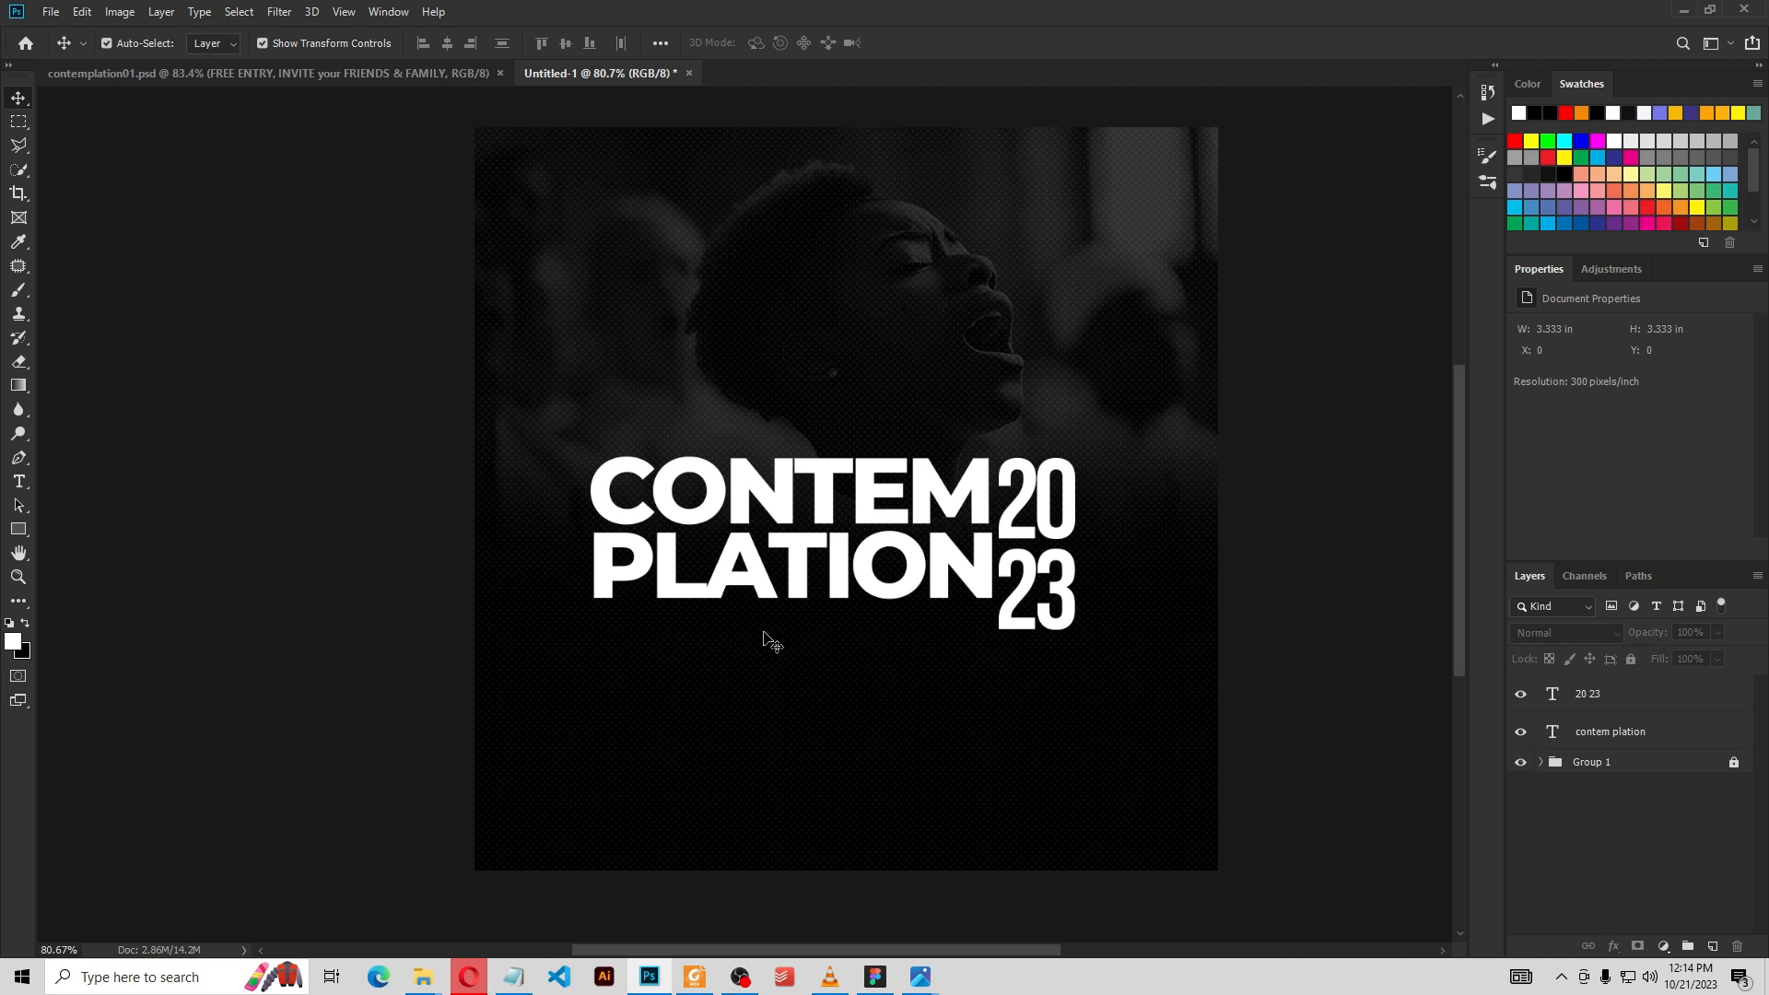
# Switch to content.txt in Notepad, copy the line "A SPECIAL MOMENT OF GRATEFULNESS TO THE LORD IN PRAISE AND WORSHIP", and return to Photoshop
pyautogui.click(513, 976)
pyautogui.click(693, 323)
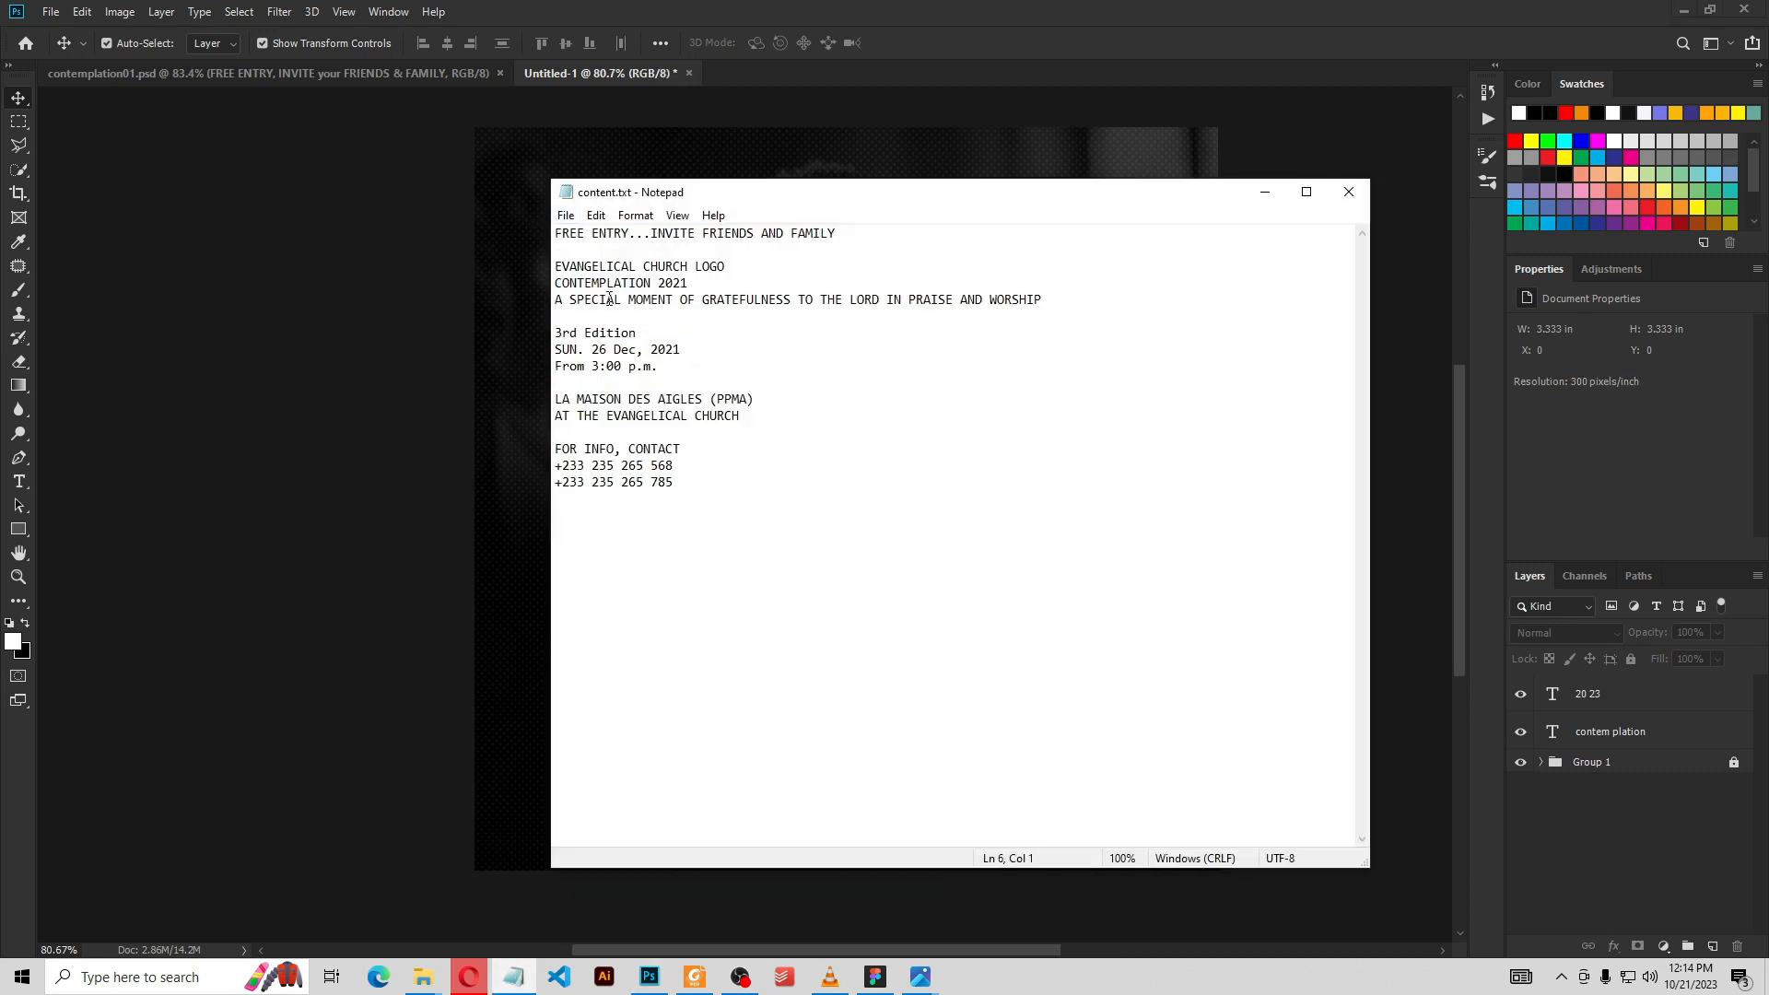
pyautogui.moveTo(554, 302); pyautogui.dragTo(1051, 299)
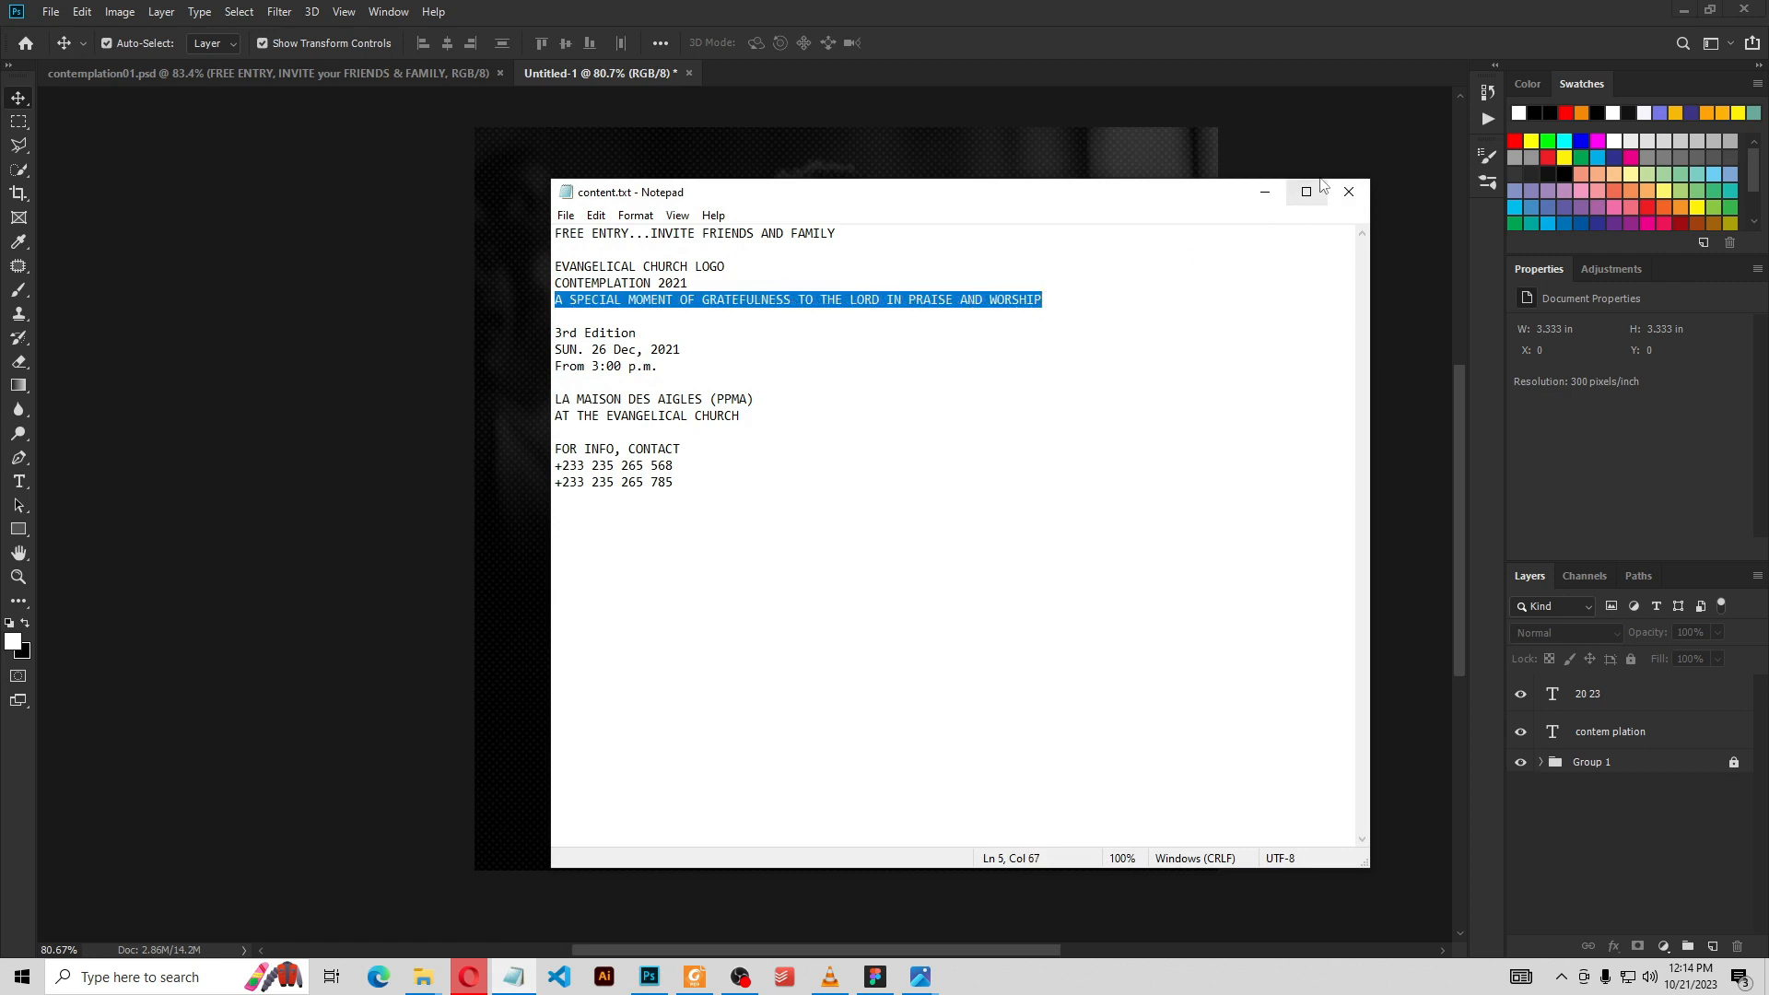
pyautogui.rightClick(974, 300)
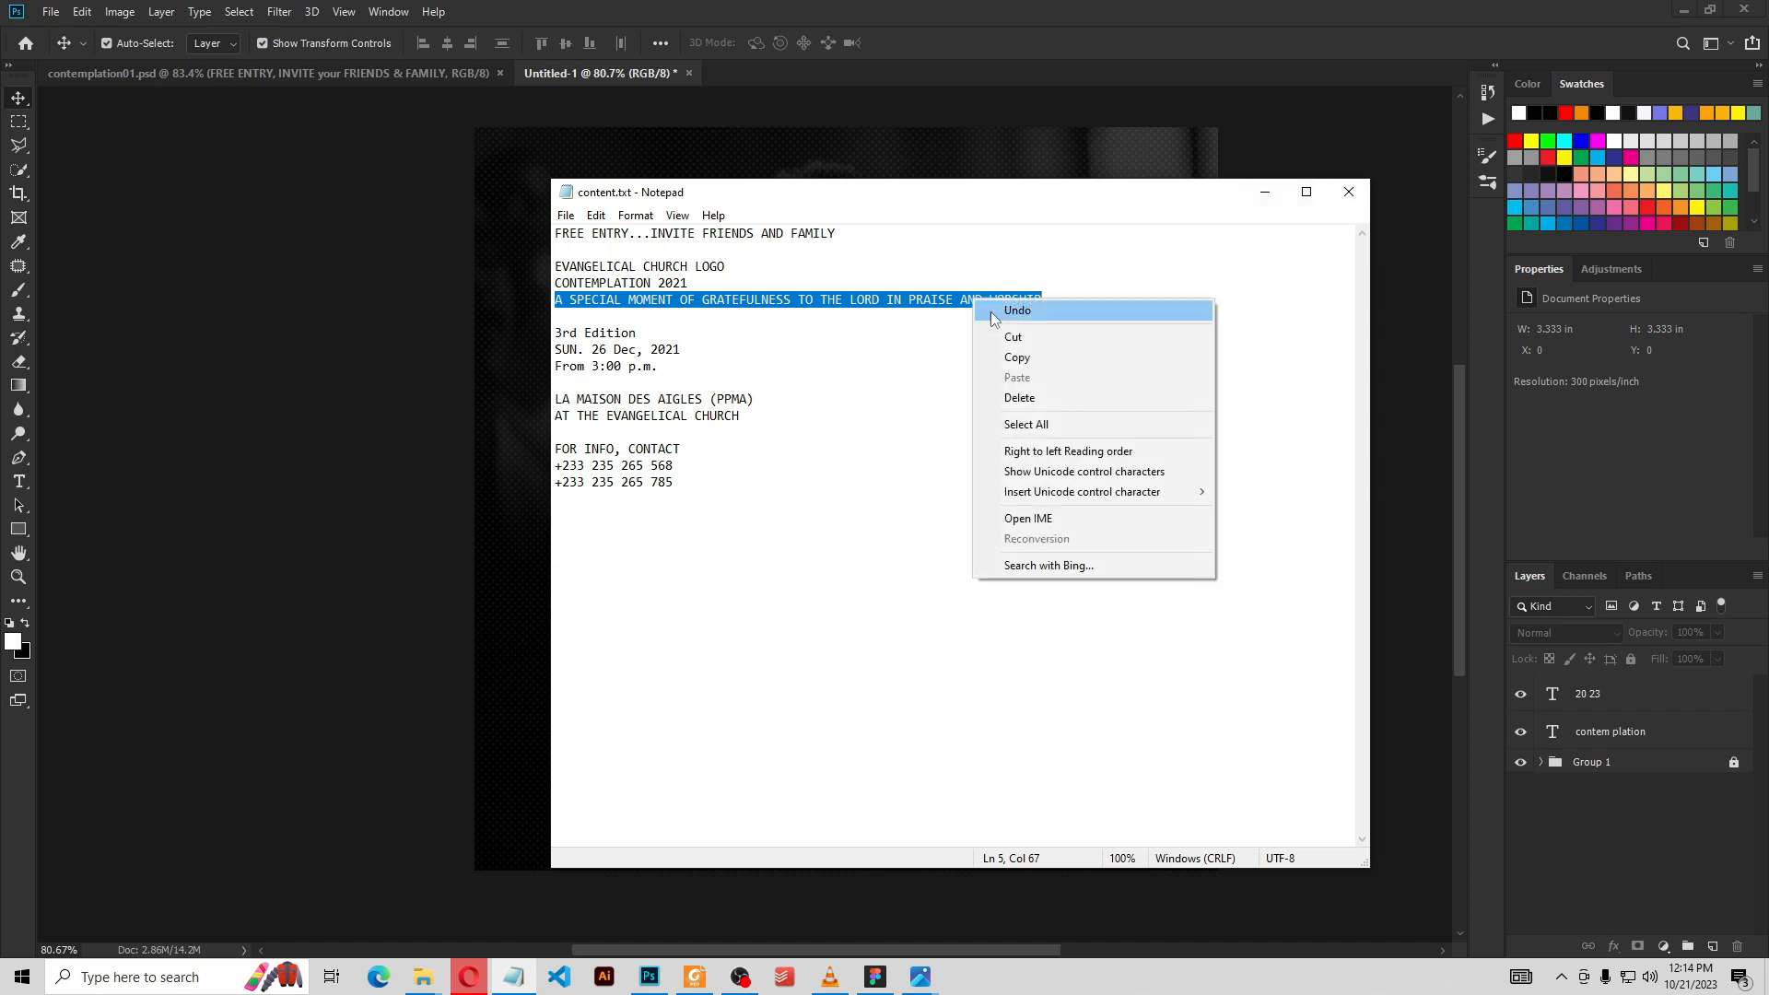
pyautogui.click(1013, 358)
pyautogui.click(1265, 191)
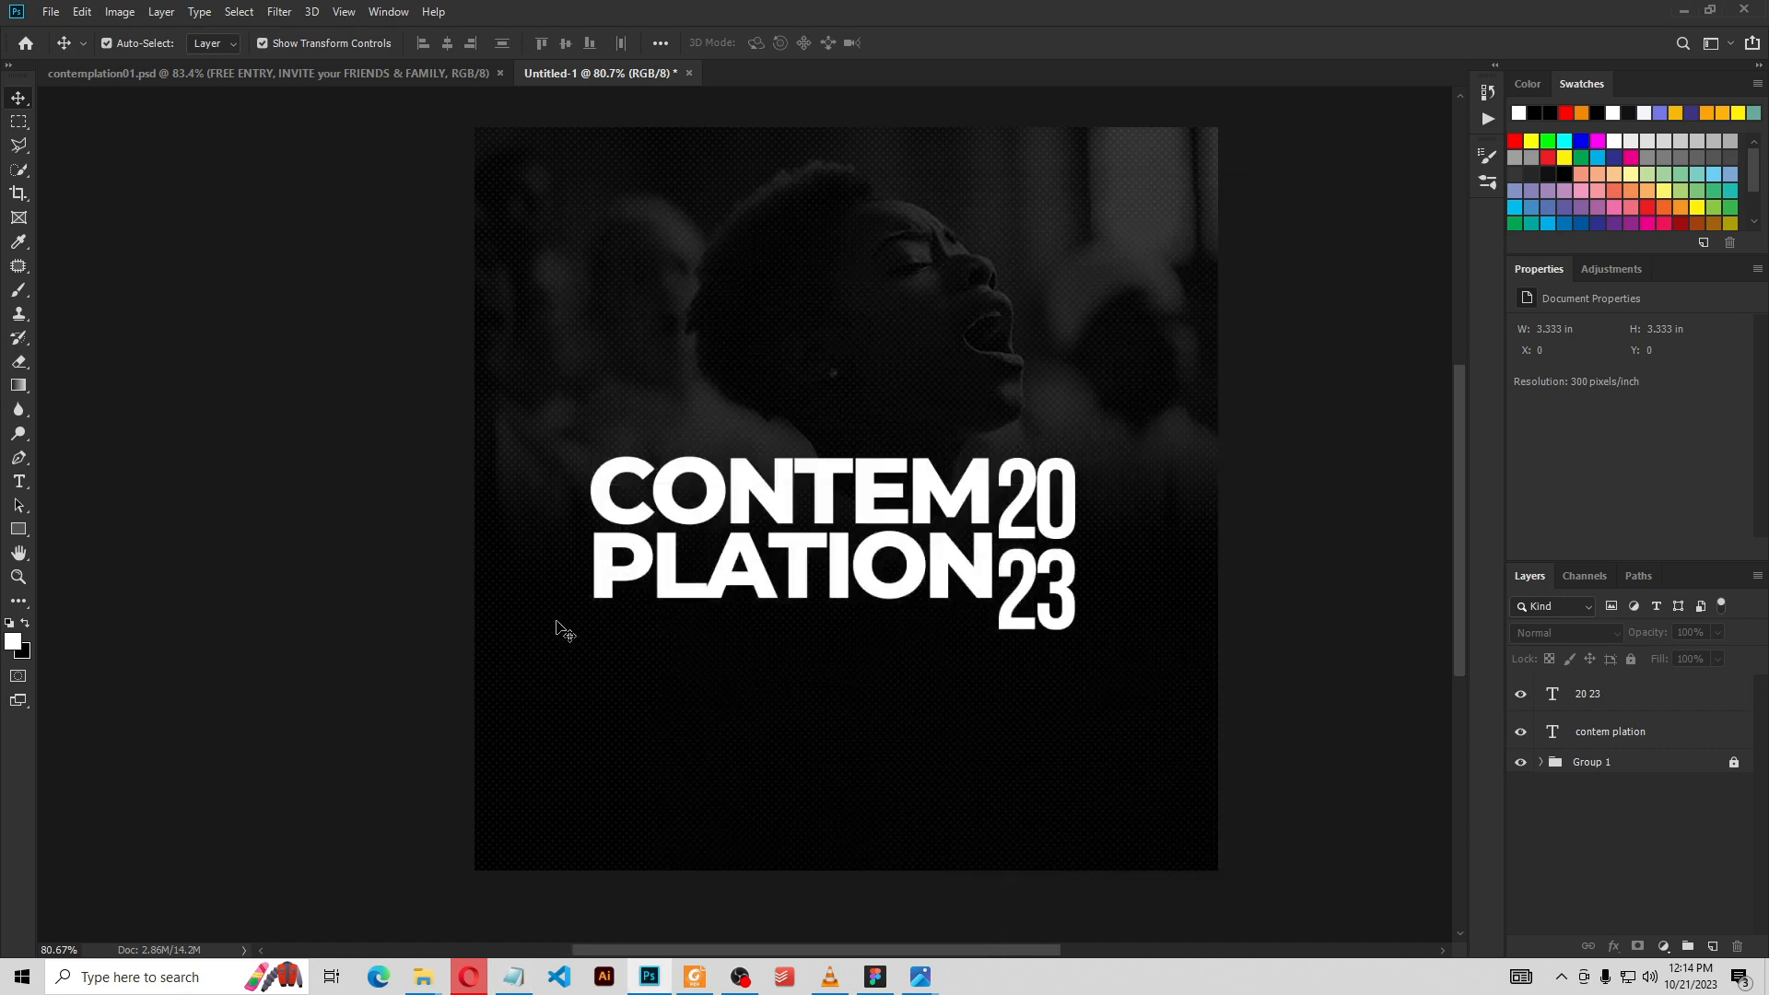
# Set the Type tool's font to Montserrat Medium with no text layer selected
pyautogui.click(21, 483)
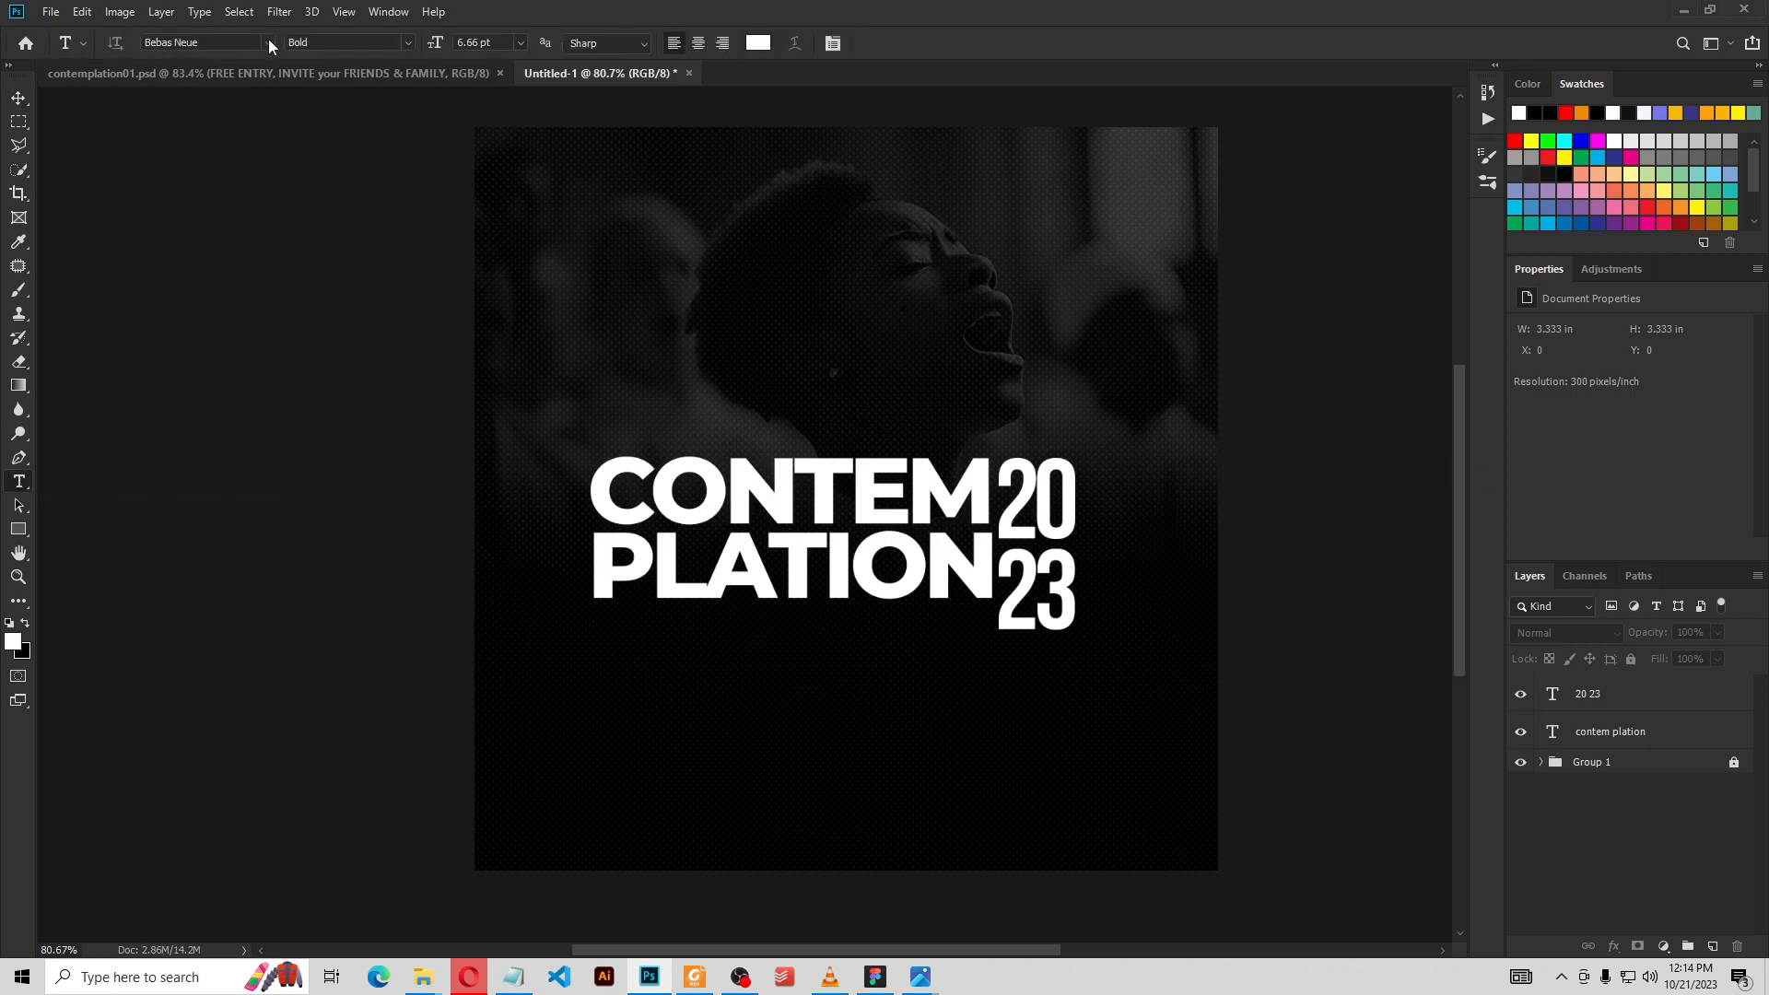
pyautogui.click(232, 43)
pyautogui.write('m')
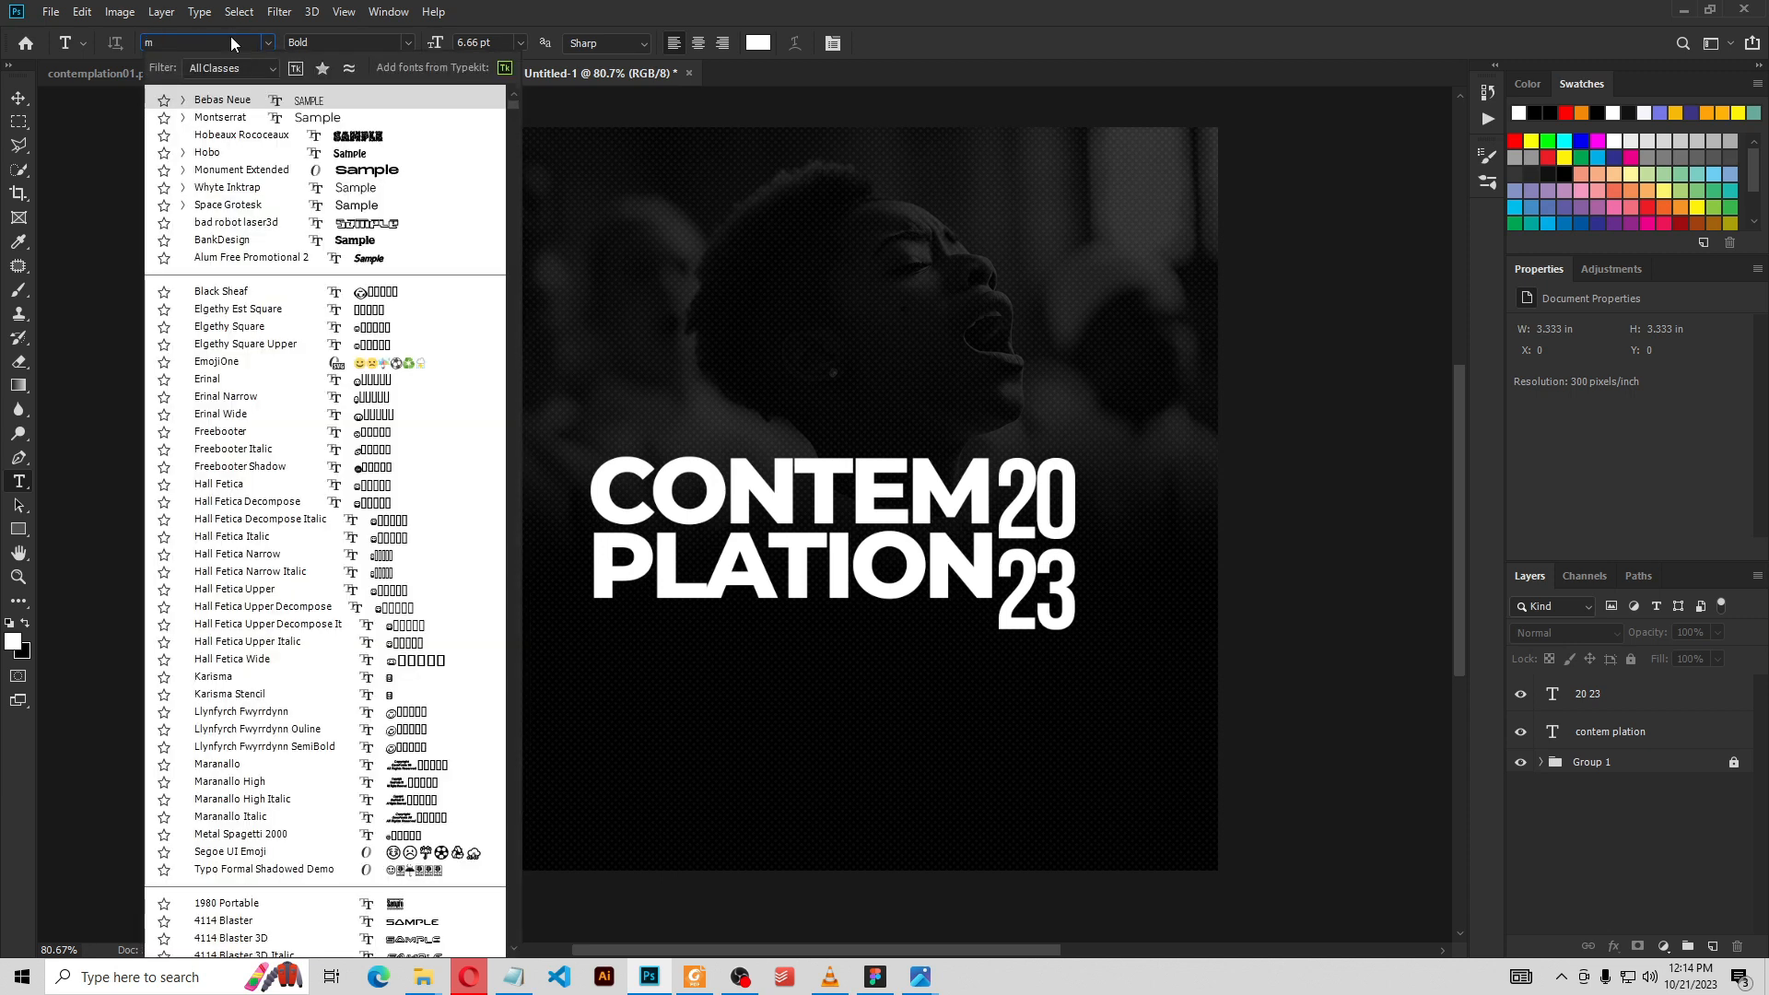
pyautogui.write('ontse')
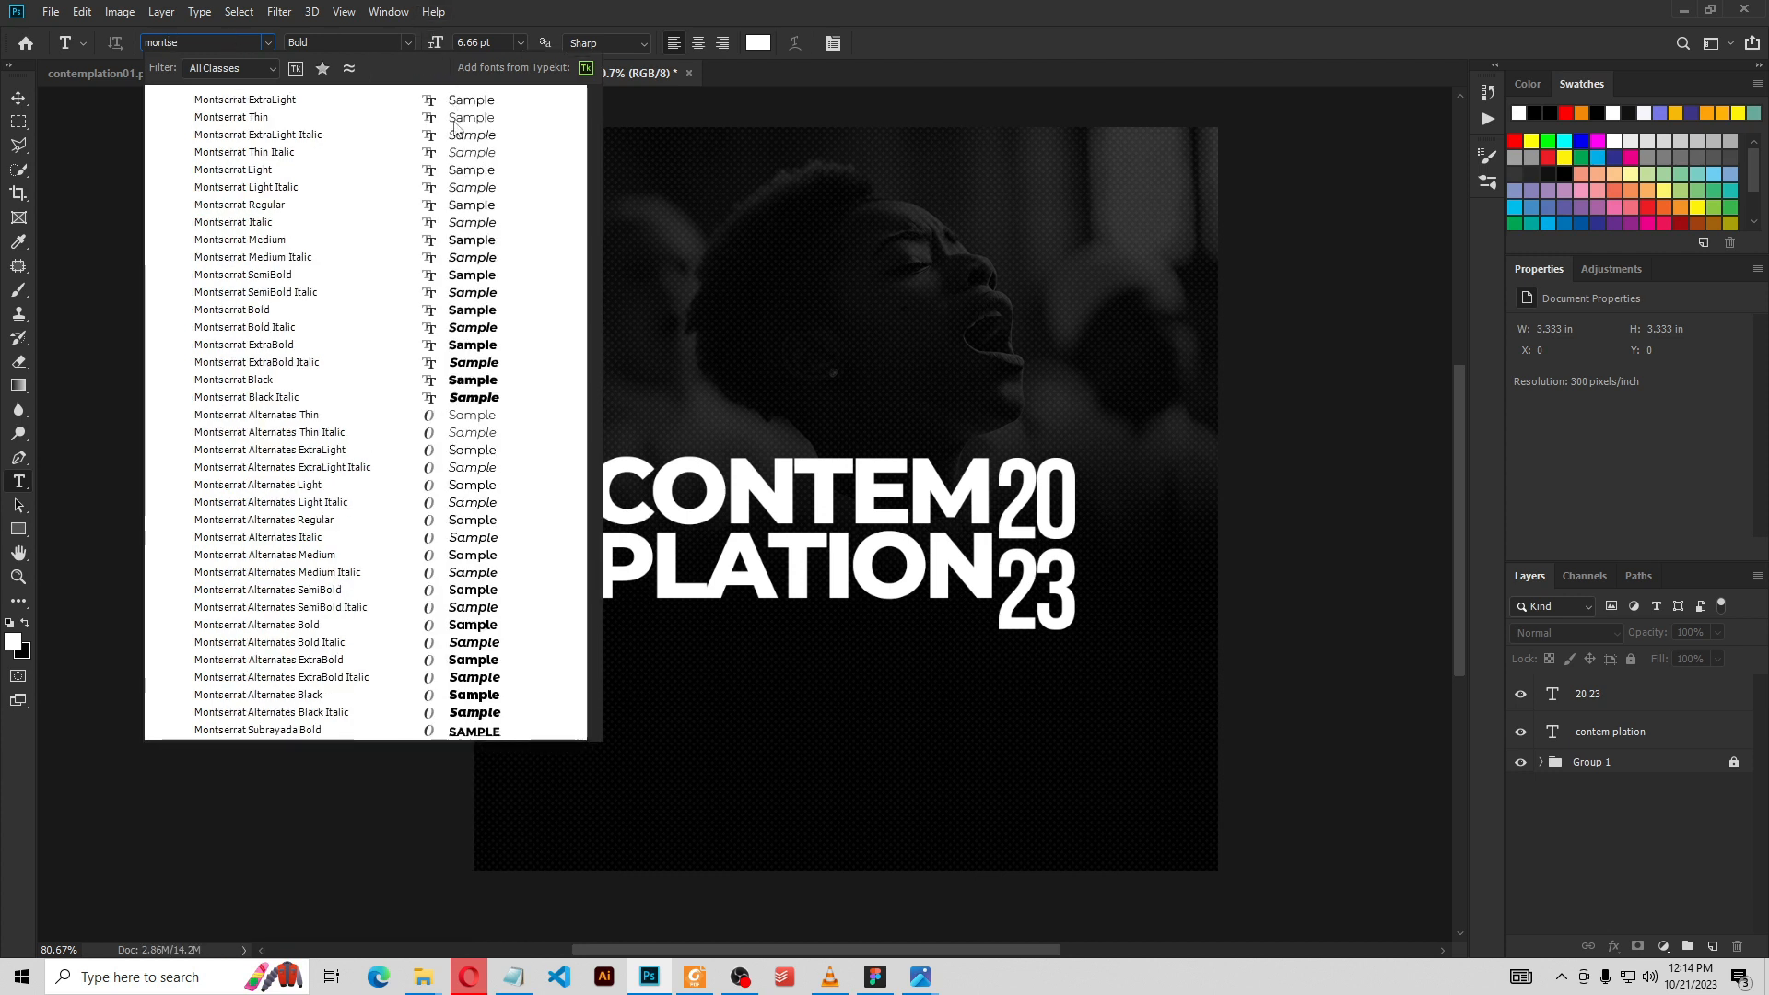
pyautogui.click(461, 245)
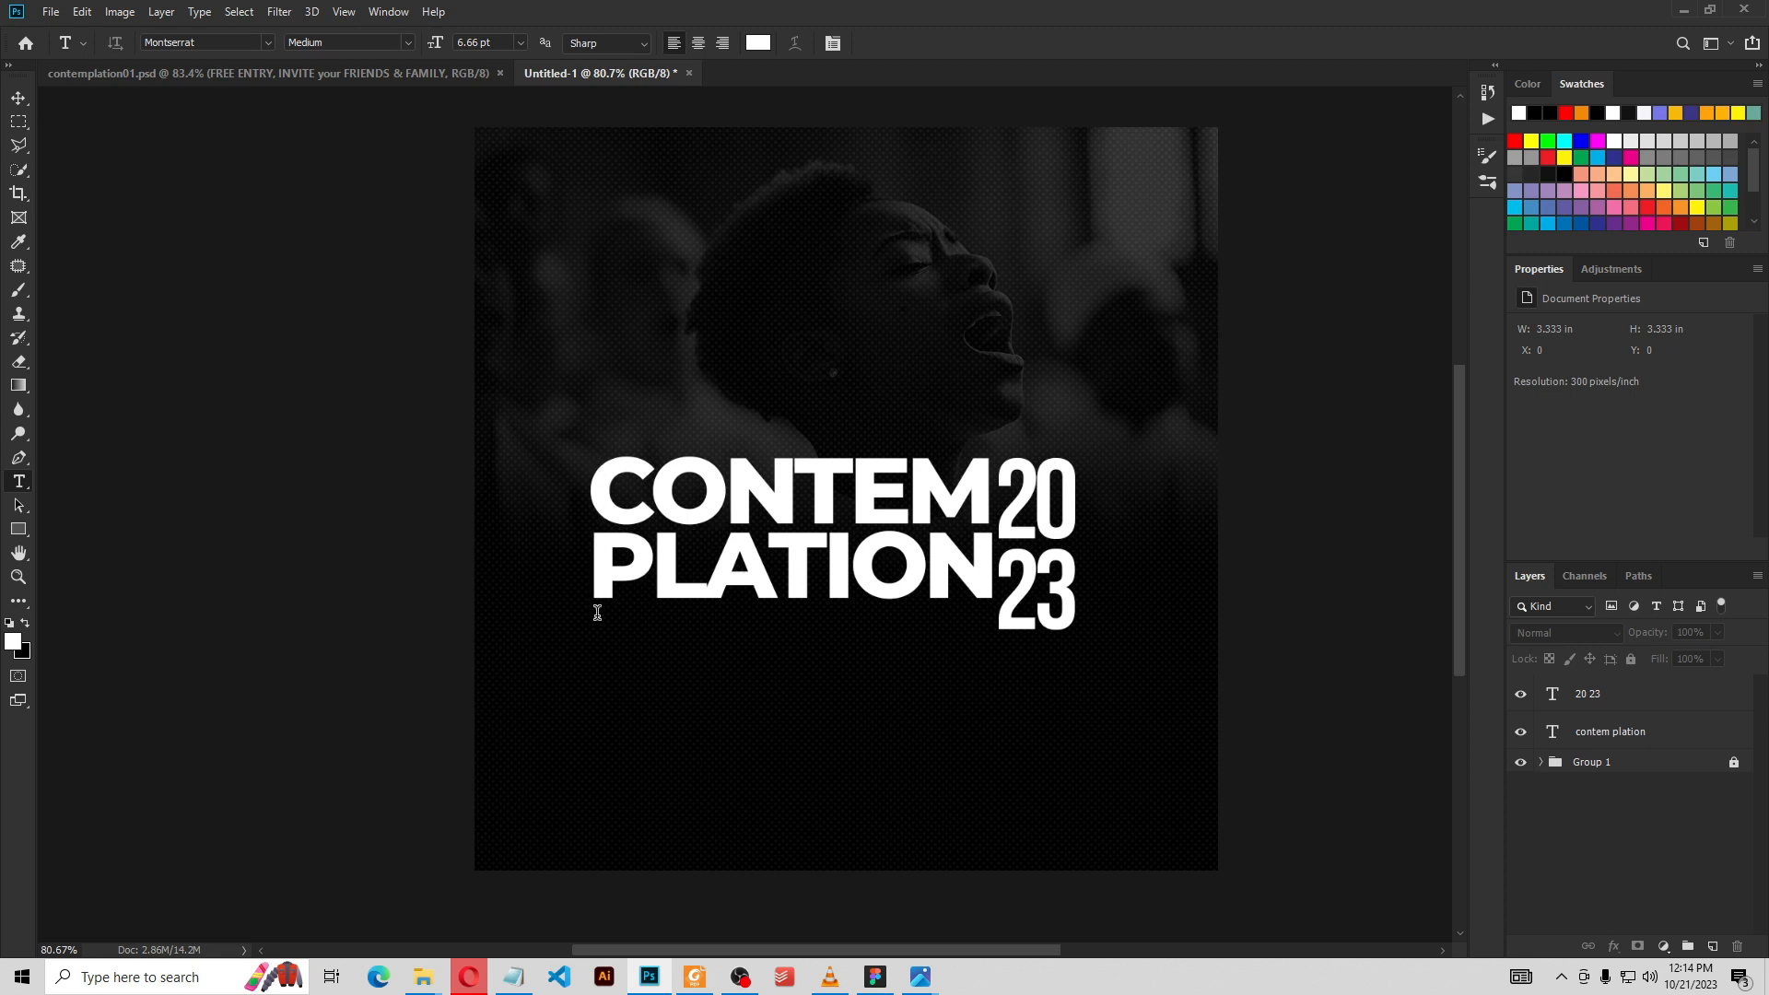
# Draw a text box about 1.79 in wide and 0.17 in high beneath PLATION and paste the copied line into it
pyautogui.moveTo(590, 626); pyautogui.dragTo(990, 685)
pyautogui.moveTo(987, 662); pyautogui.dragTo(983, 644)
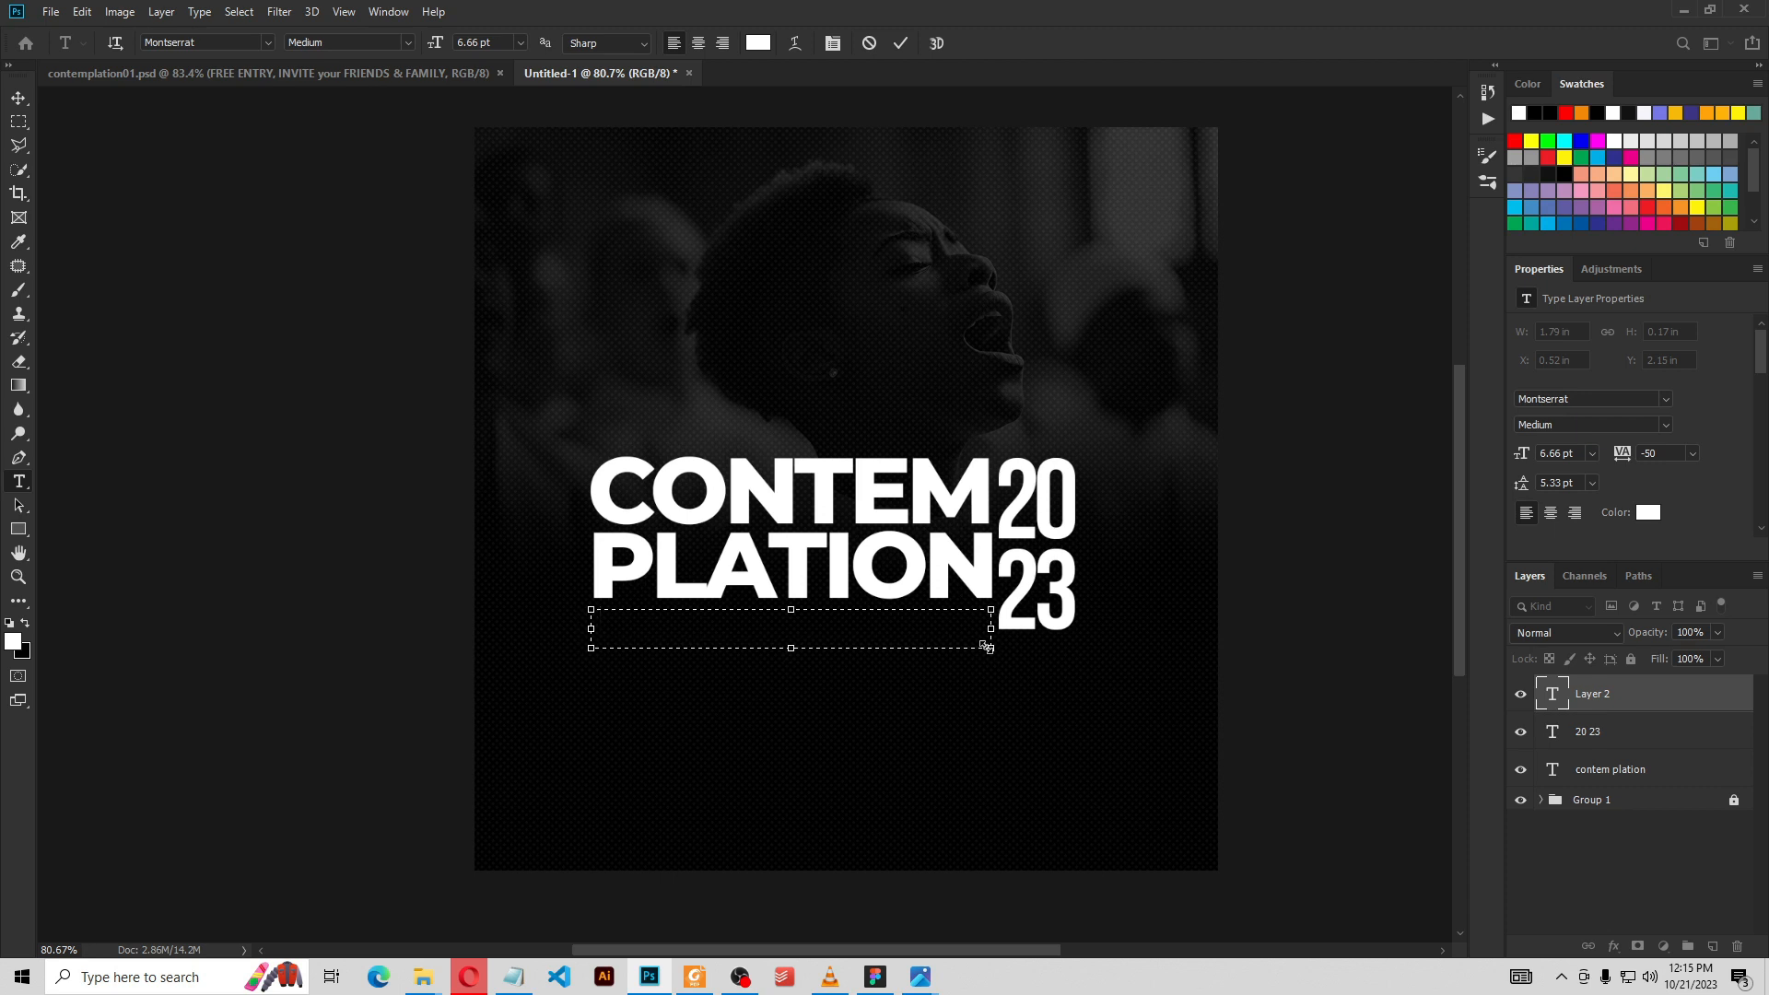
pyautogui.moveTo(989, 648); pyautogui.dragTo(990, 648)
pyautogui.hotkey('ctrl', 'v')
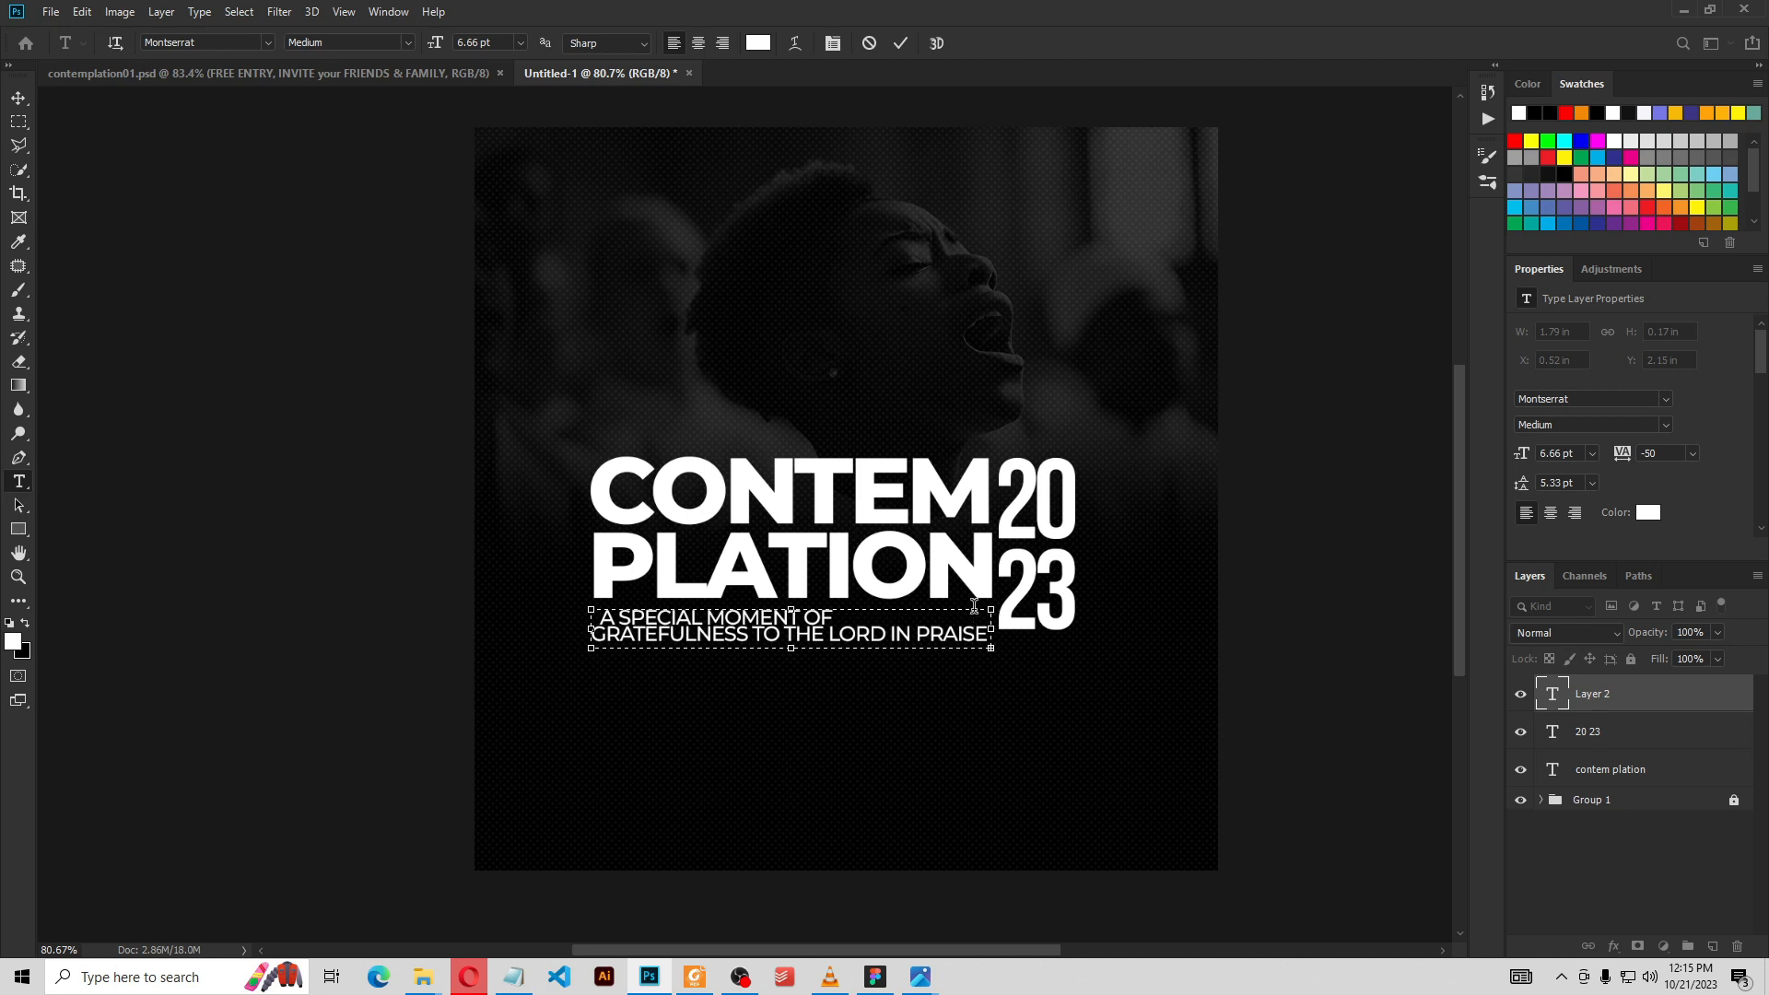
# Set the font size of all the pasted tagline text to 5 pt
pyautogui.hotkey('ctrl', 'a')
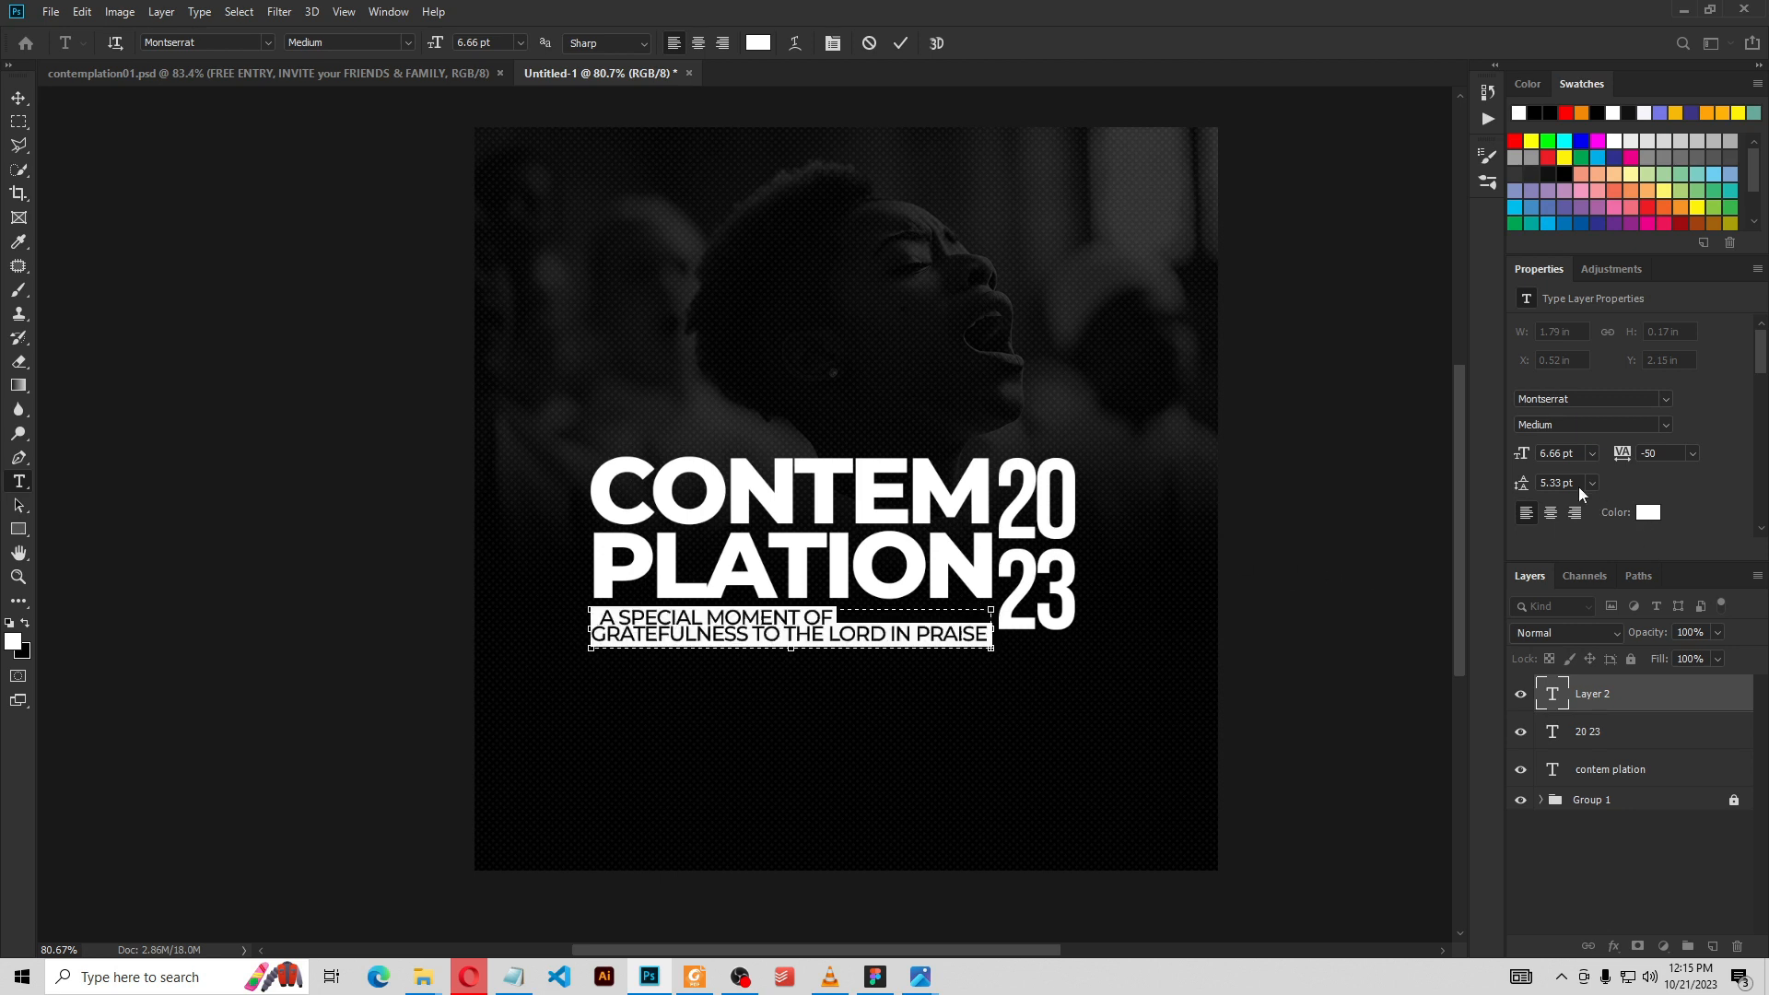
pyautogui.click(1526, 457)
pyautogui.write('5')
pyautogui.press('Return')
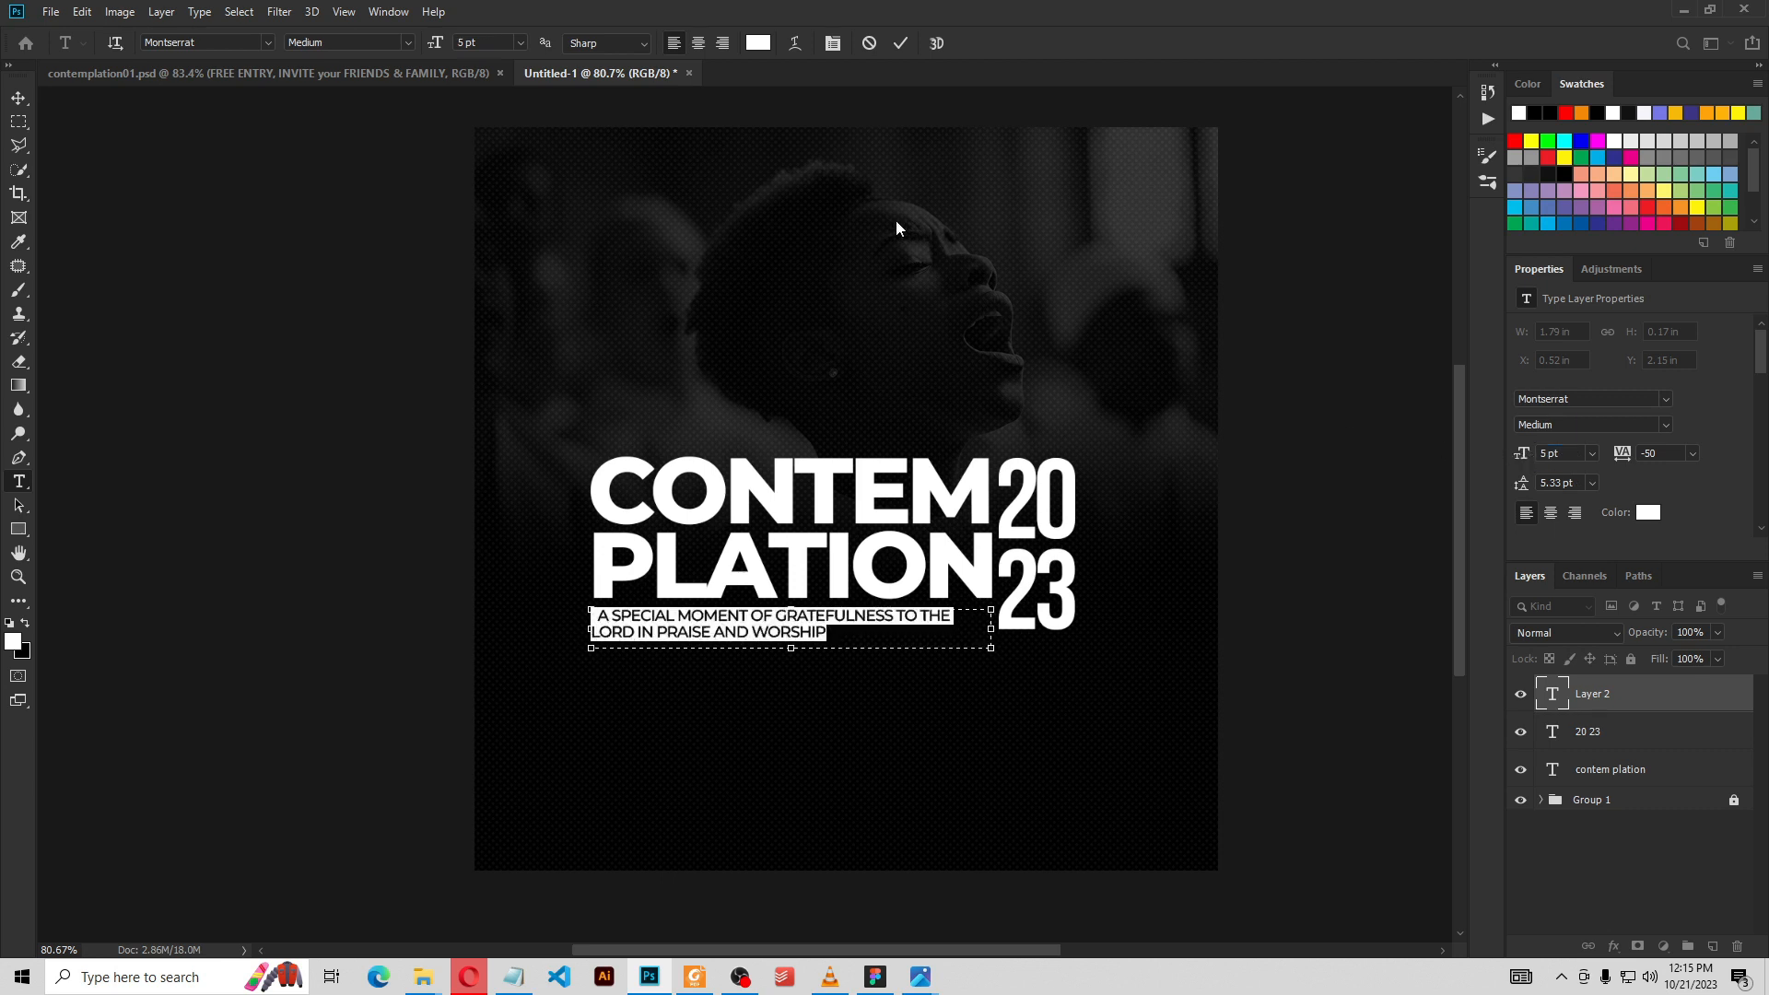
# Delete a leading space before "A SPECIAL MOMENT" in the tagline, commit the text edit and switch to the Move tool
pyautogui.click(601, 611)
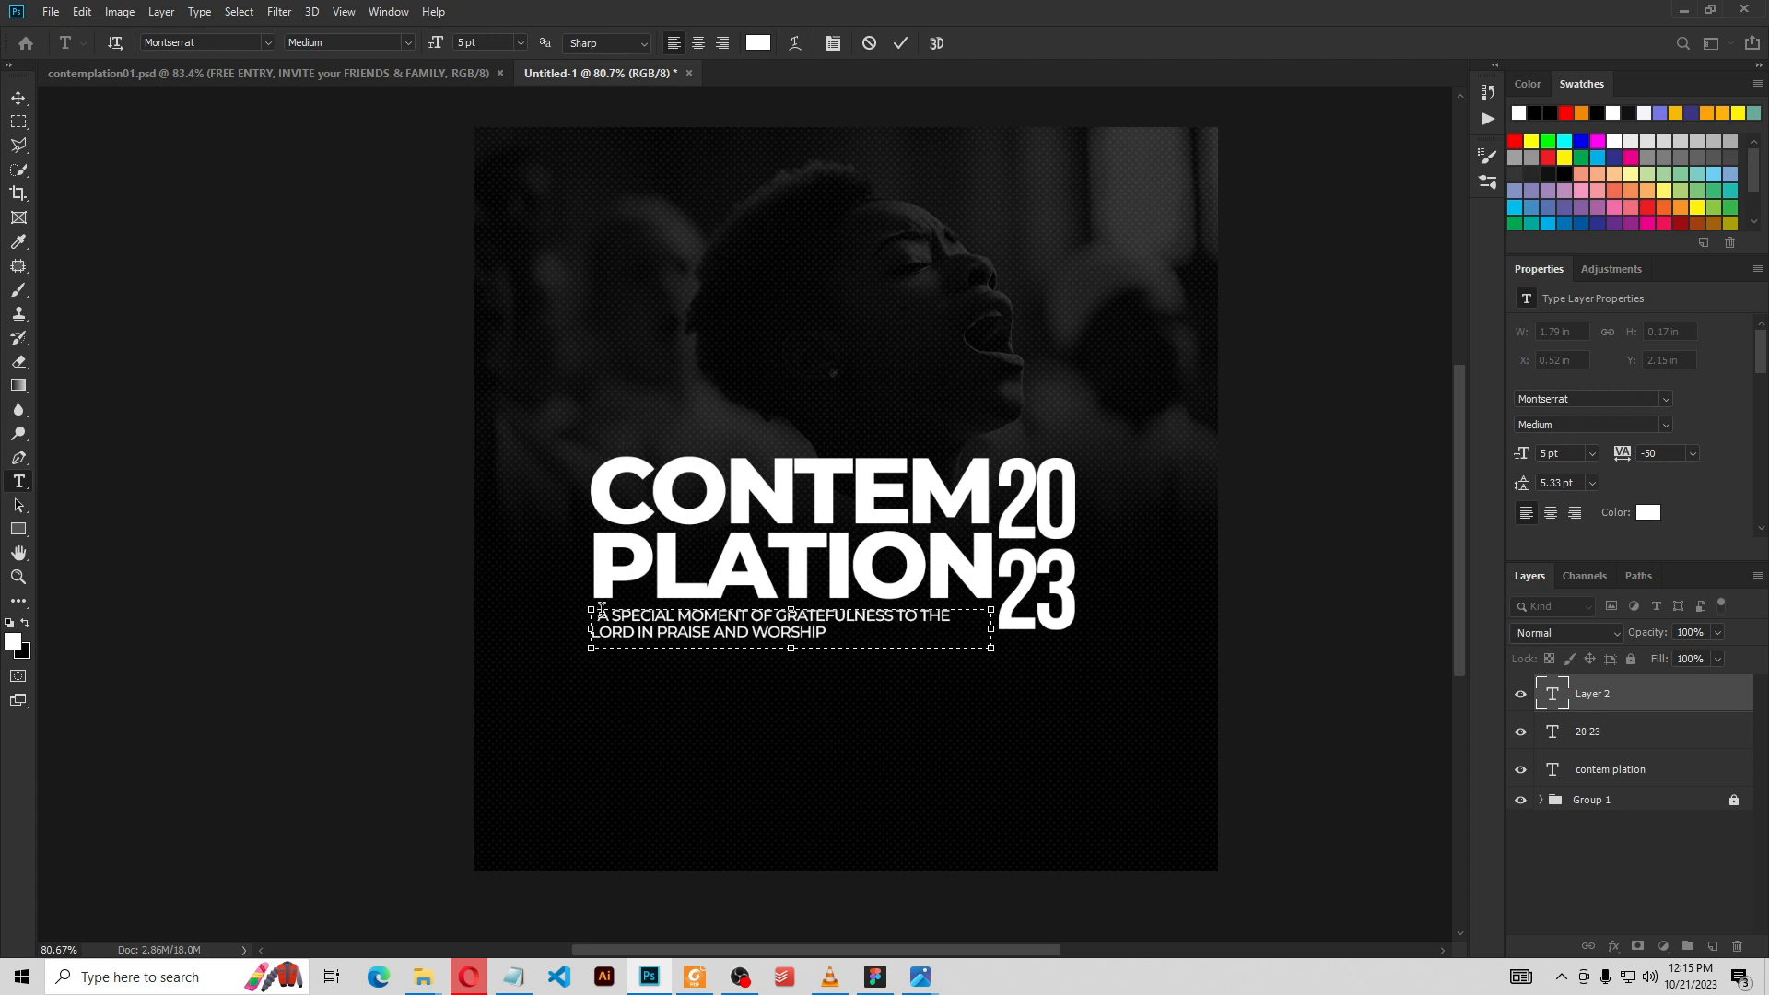
pyautogui.press('BackSpace')
pyautogui.click(902, 45)
pyautogui.click(16, 97)
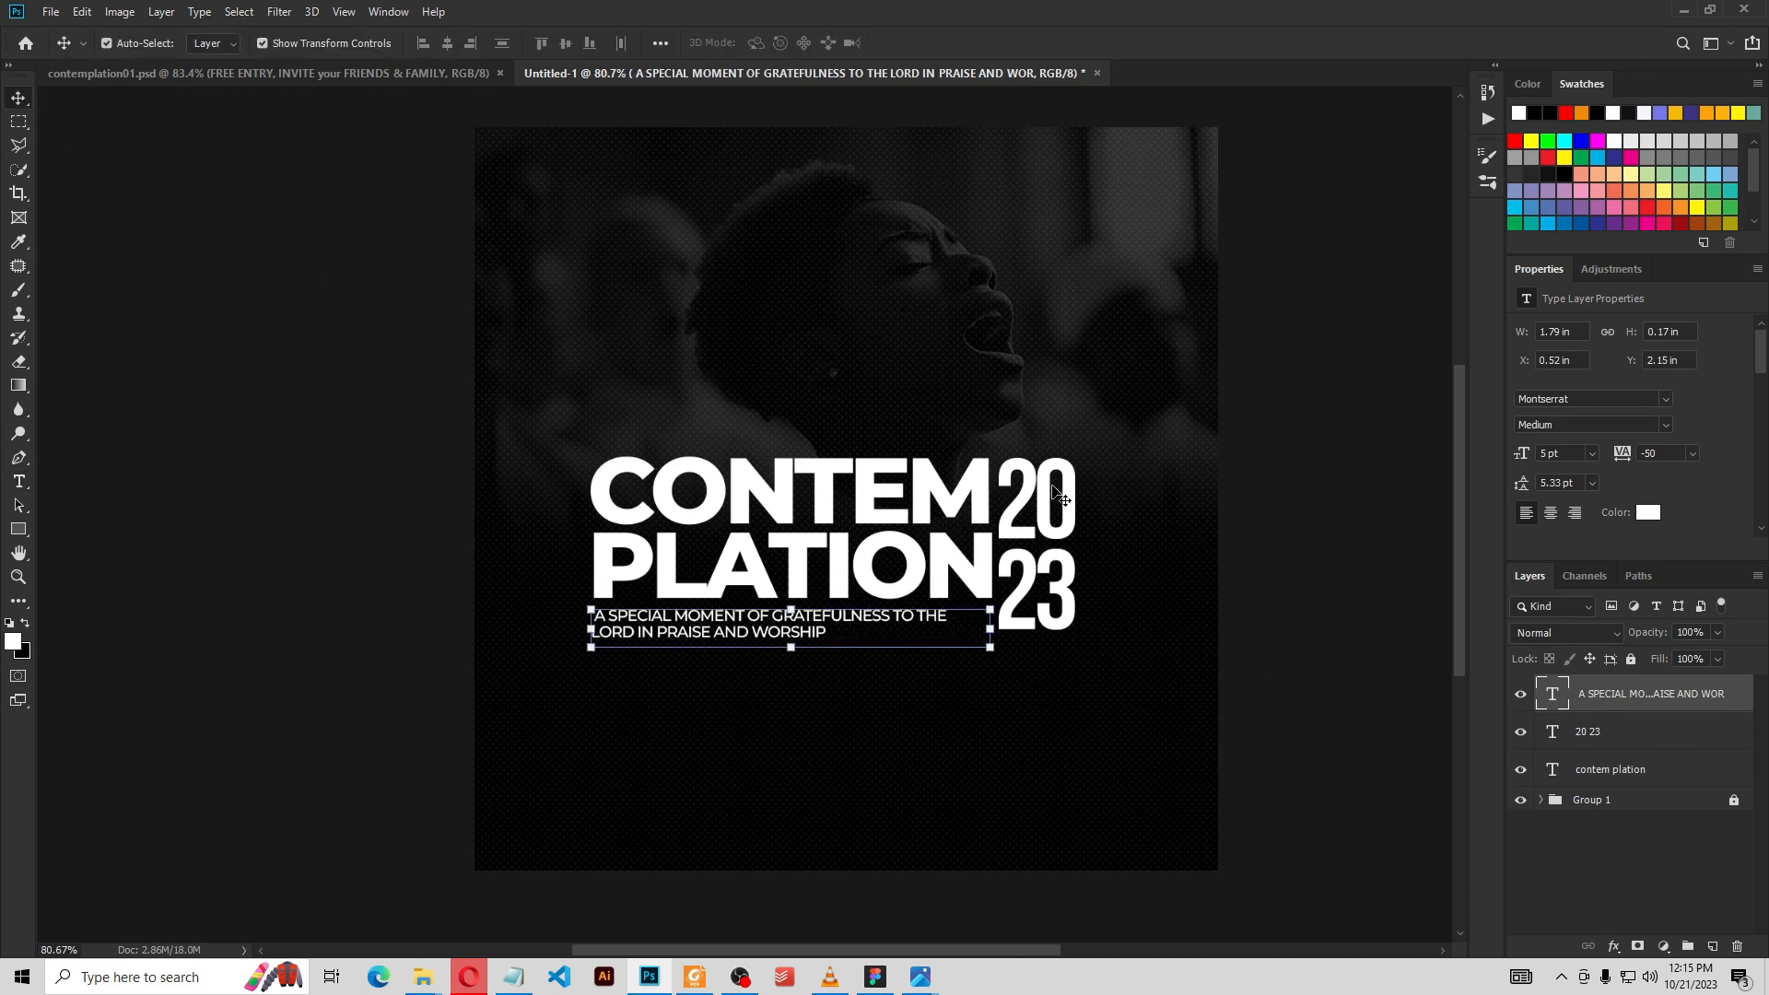
# Move the tagline, 20 23 and contem plation text layers together to about X 0.64 in, Y 1.24 in, and deselect them
pyautogui.keyDown('ctrl'); pyautogui.click(1621, 737); pyautogui.keyUp('ctrl')
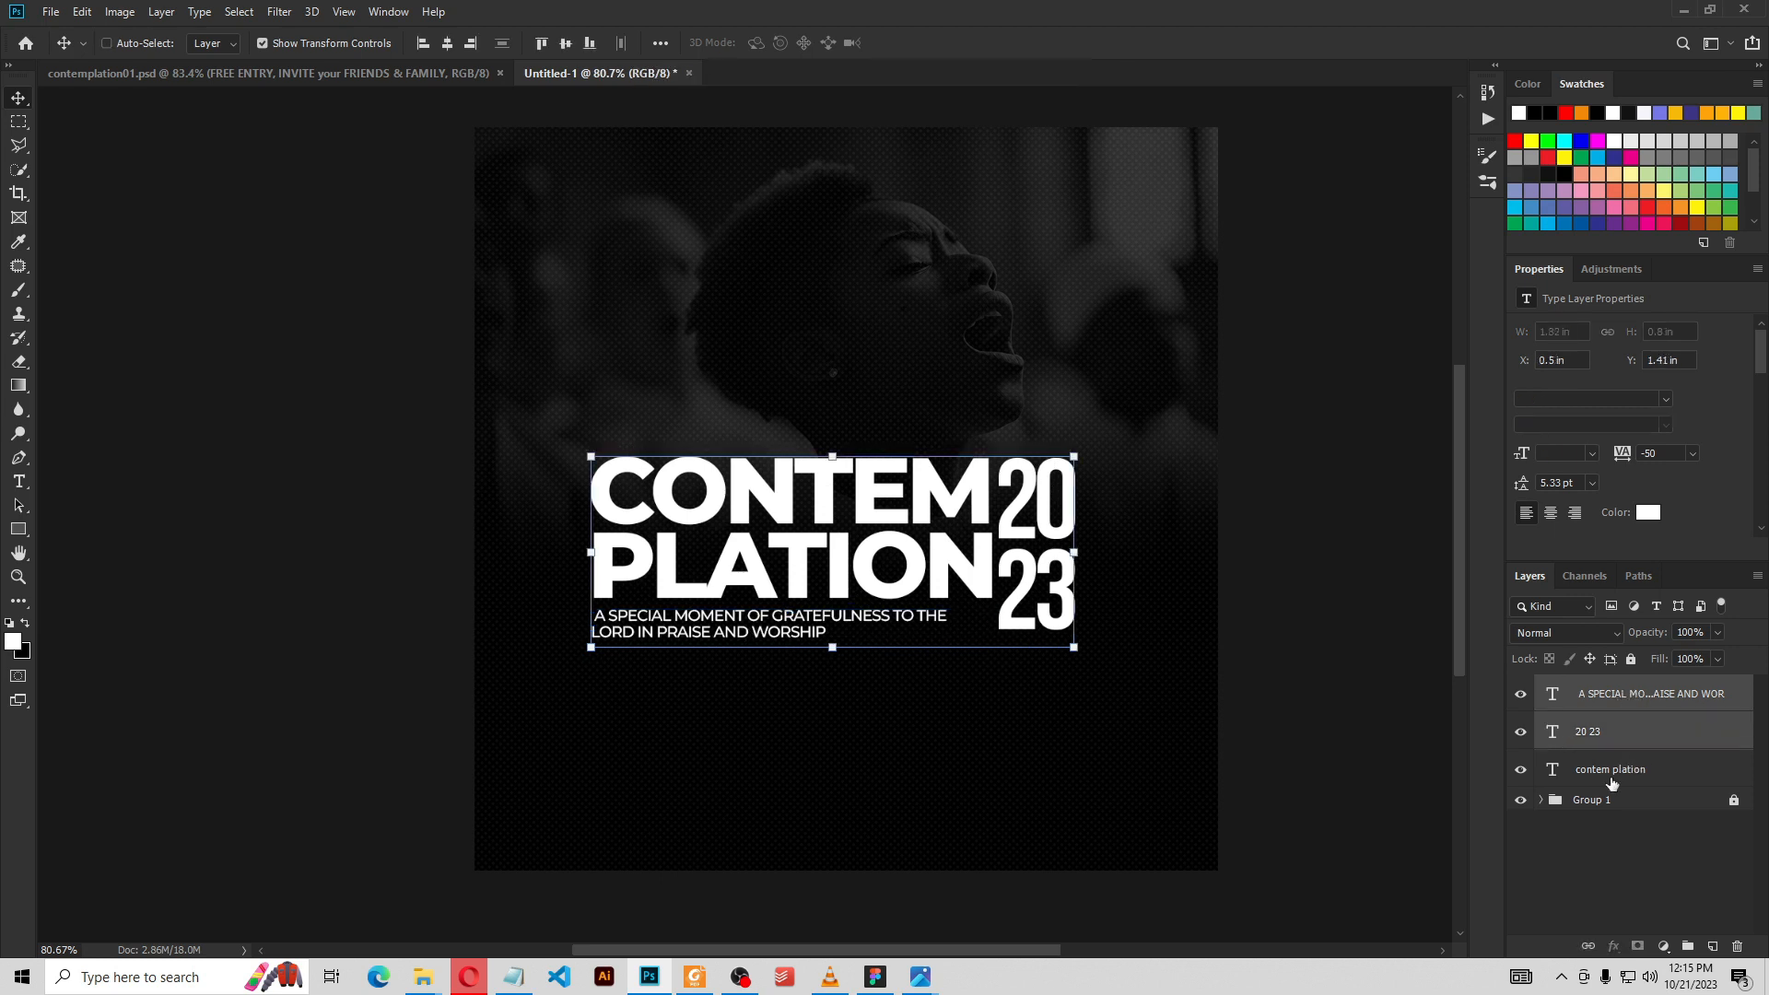
pyautogui.keyDown('ctrl'); pyautogui.click(1611, 782); pyautogui.keyUp('ctrl')
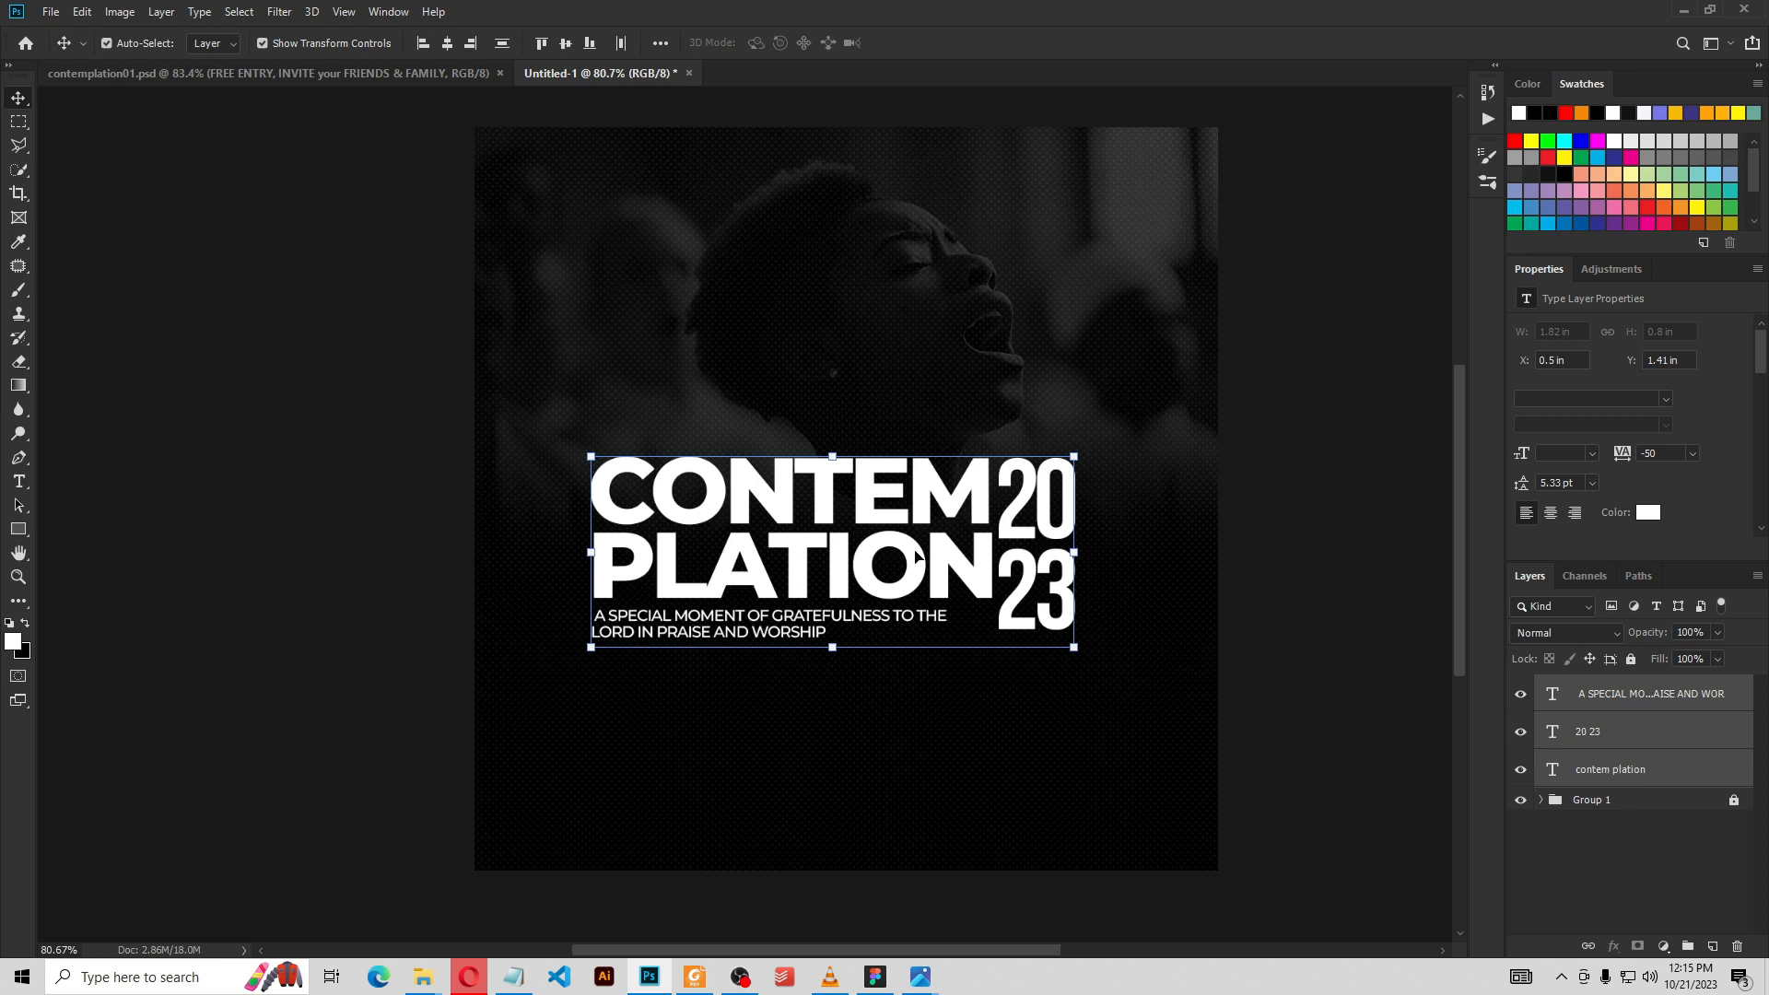
pyautogui.moveTo(917, 555); pyautogui.dragTo(943, 528)
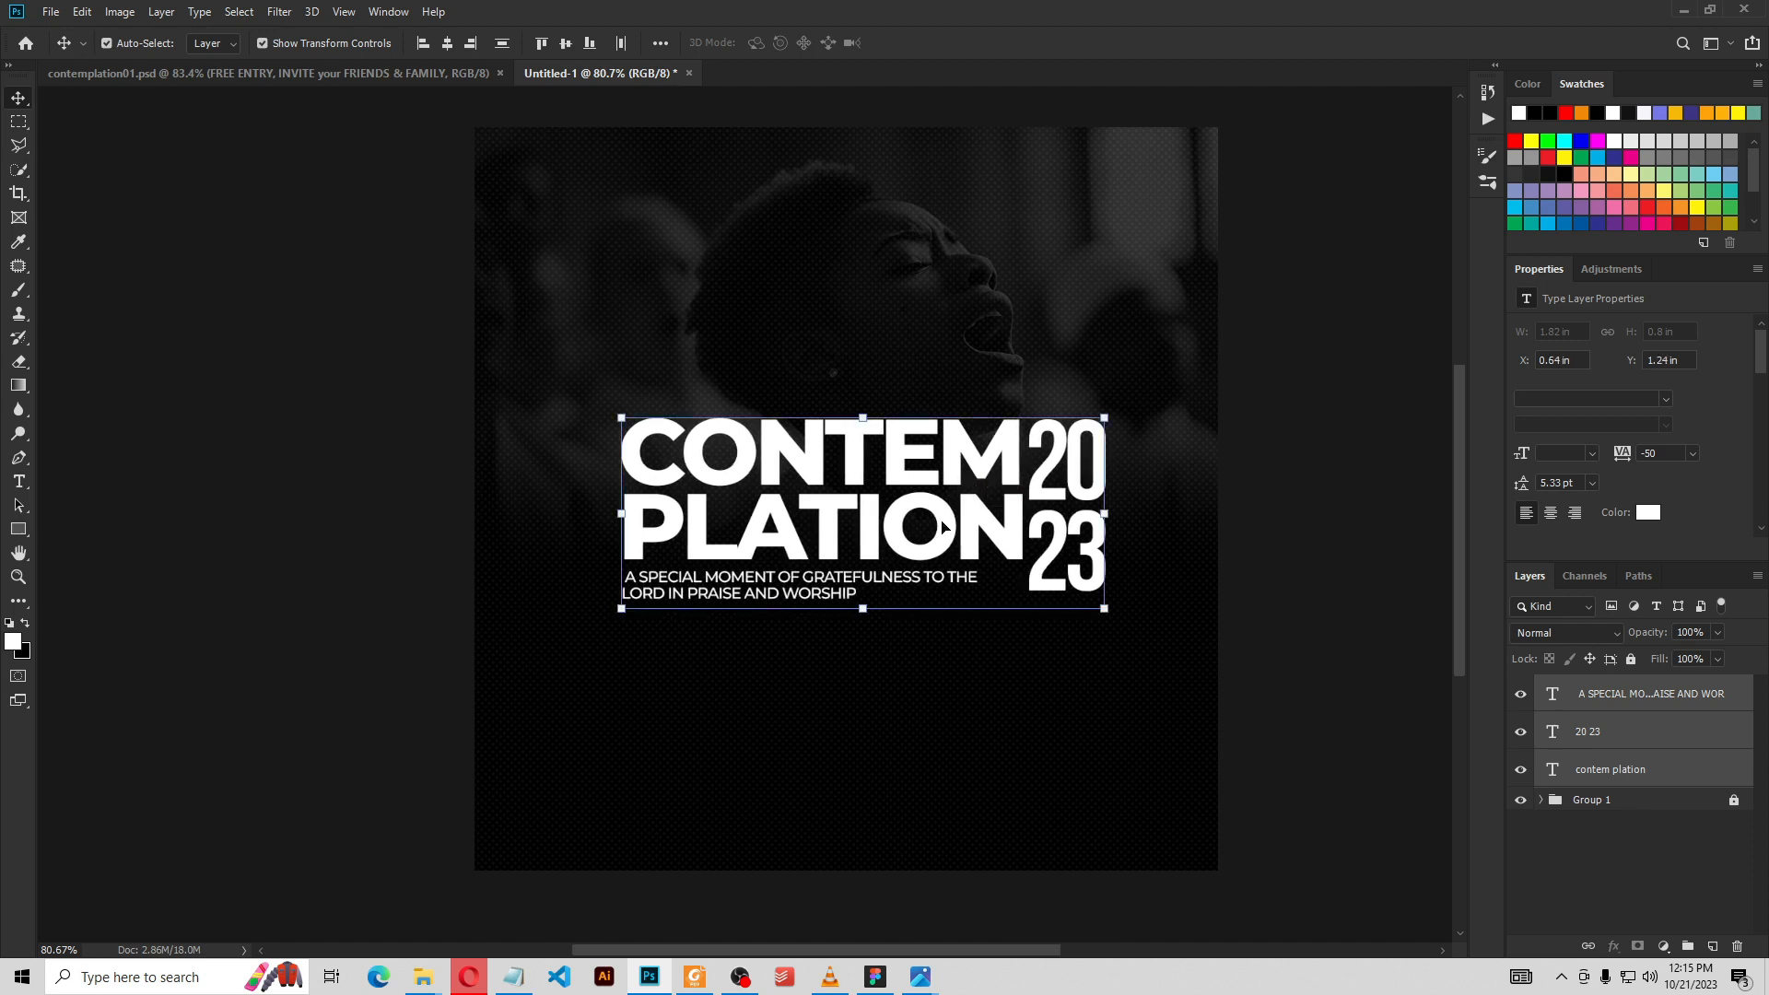
pyautogui.click(1276, 563)
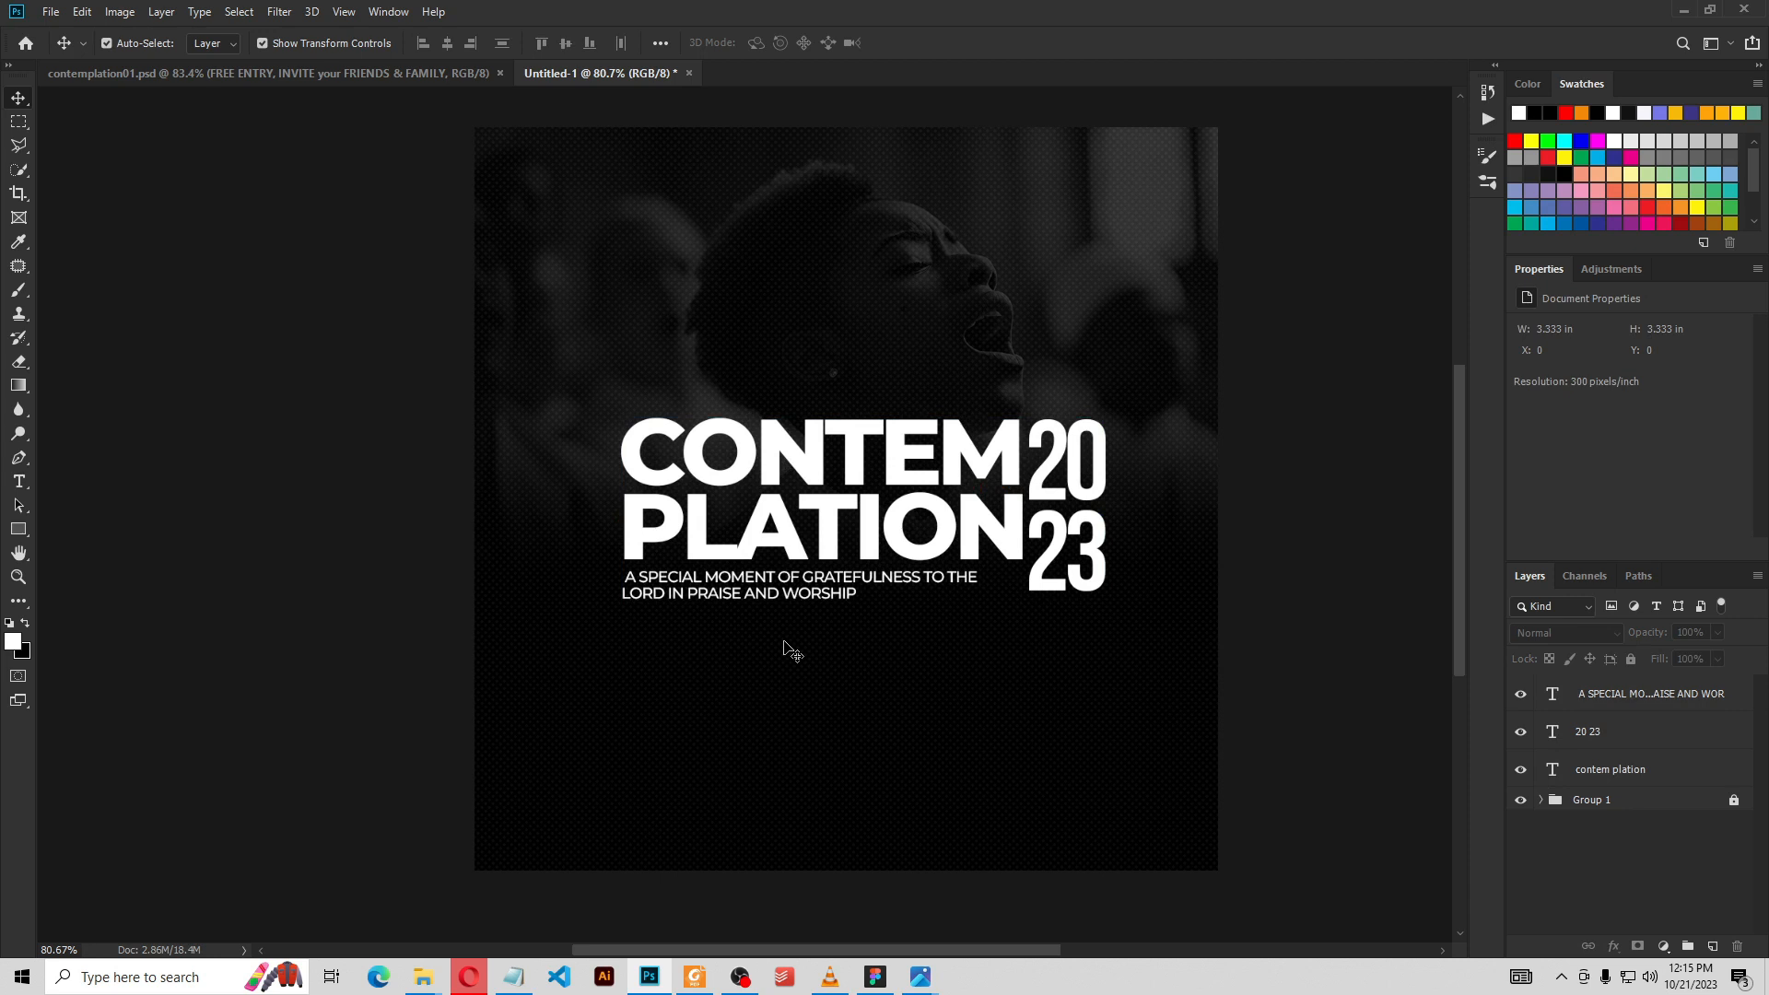
# Scale the 20 23 text proportionally to about 108.22% by extending its lower edge, and apply the transform
pyautogui.hotkey('ctrl', '1')
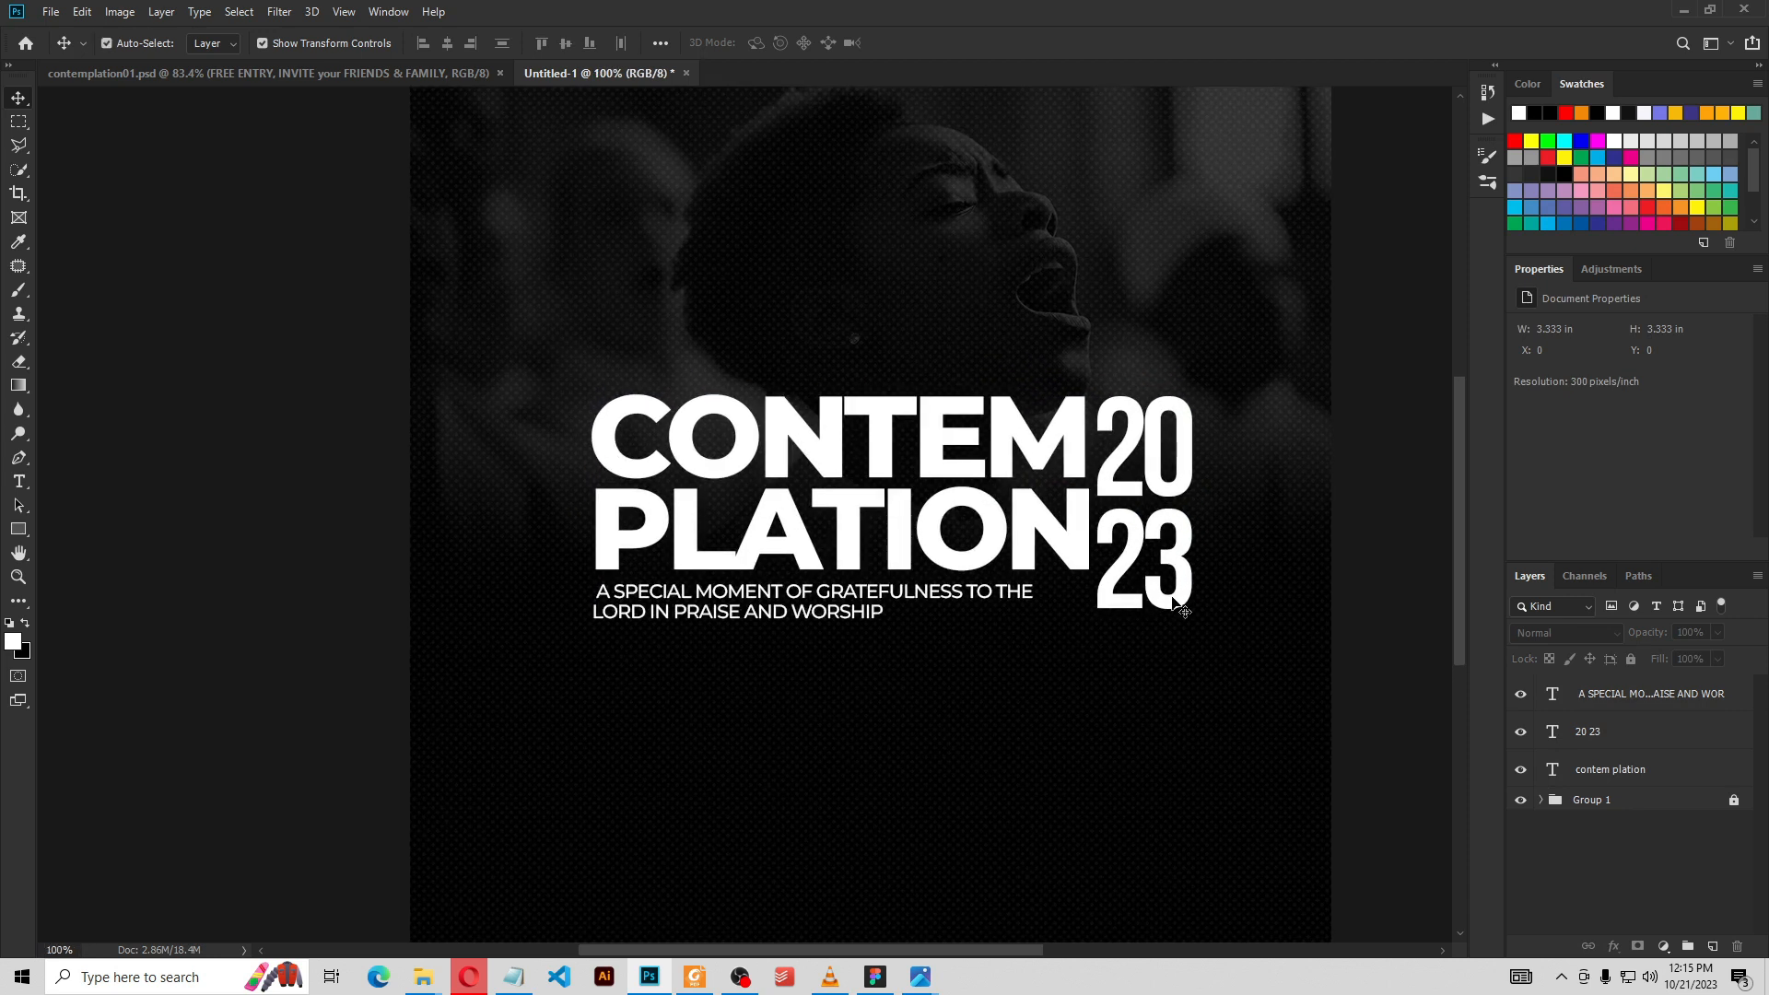
pyautogui.click(1152, 599)
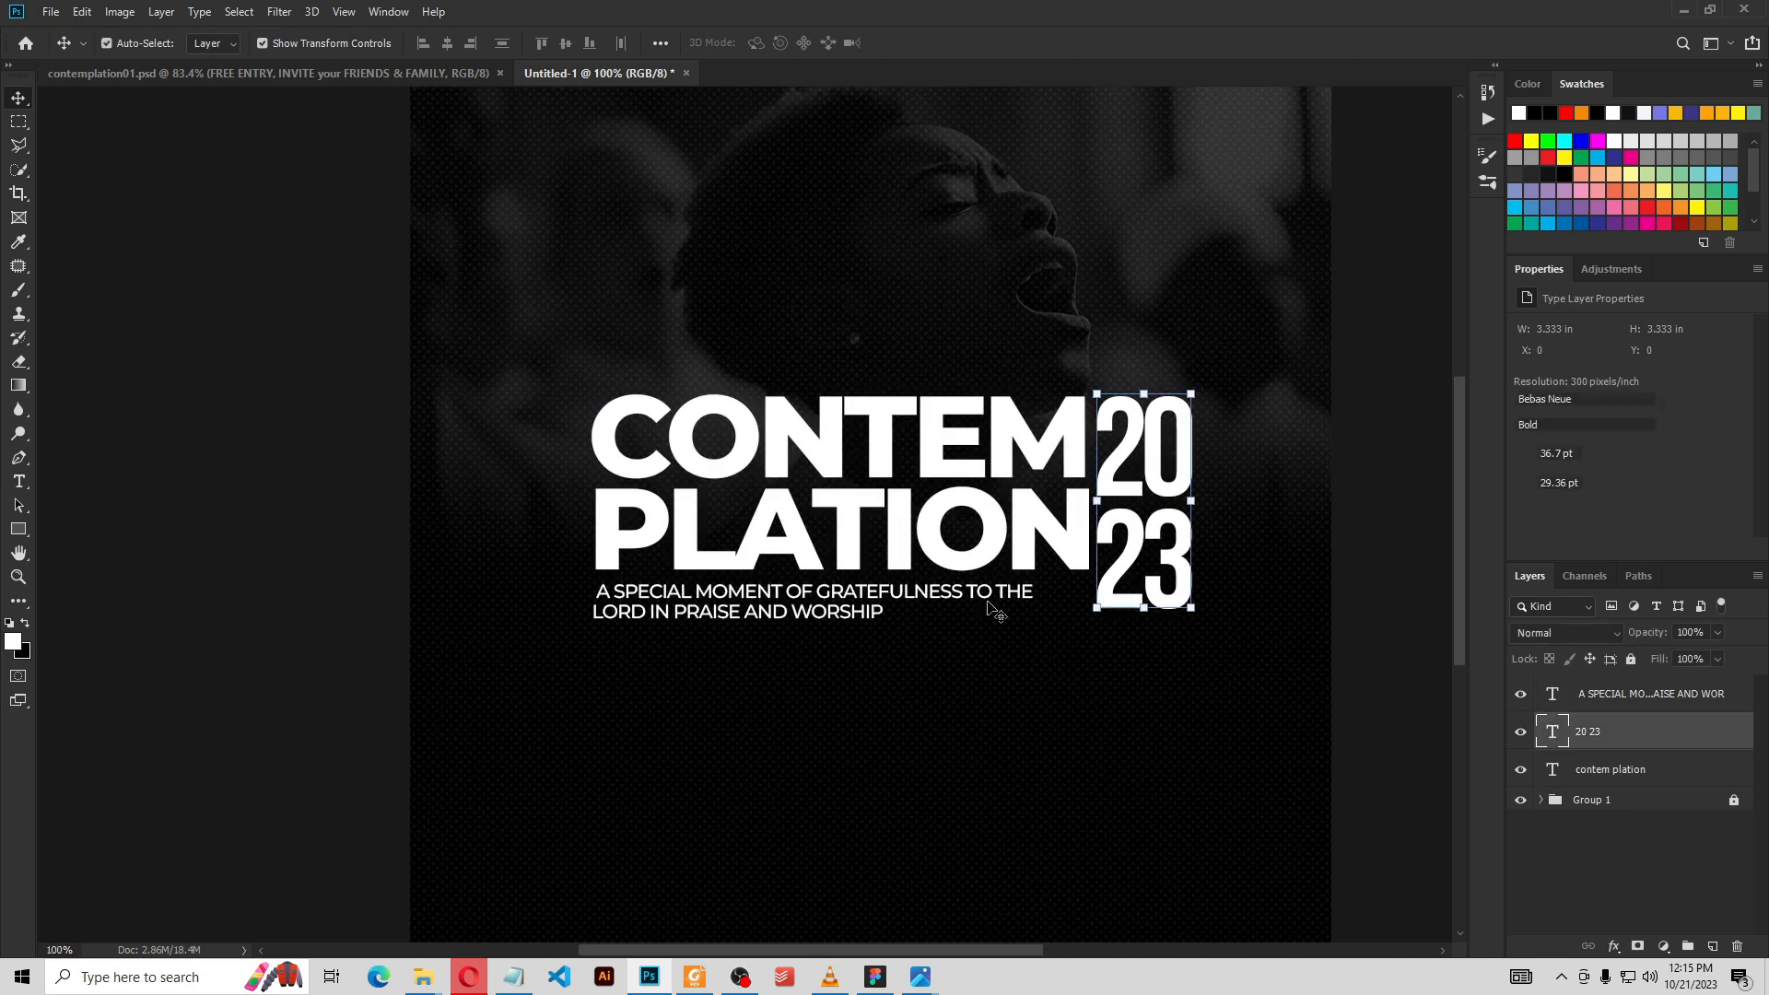
pyautogui.keyDown('shift'); pyautogui.click(856, 612); pyautogui.keyUp('shift')
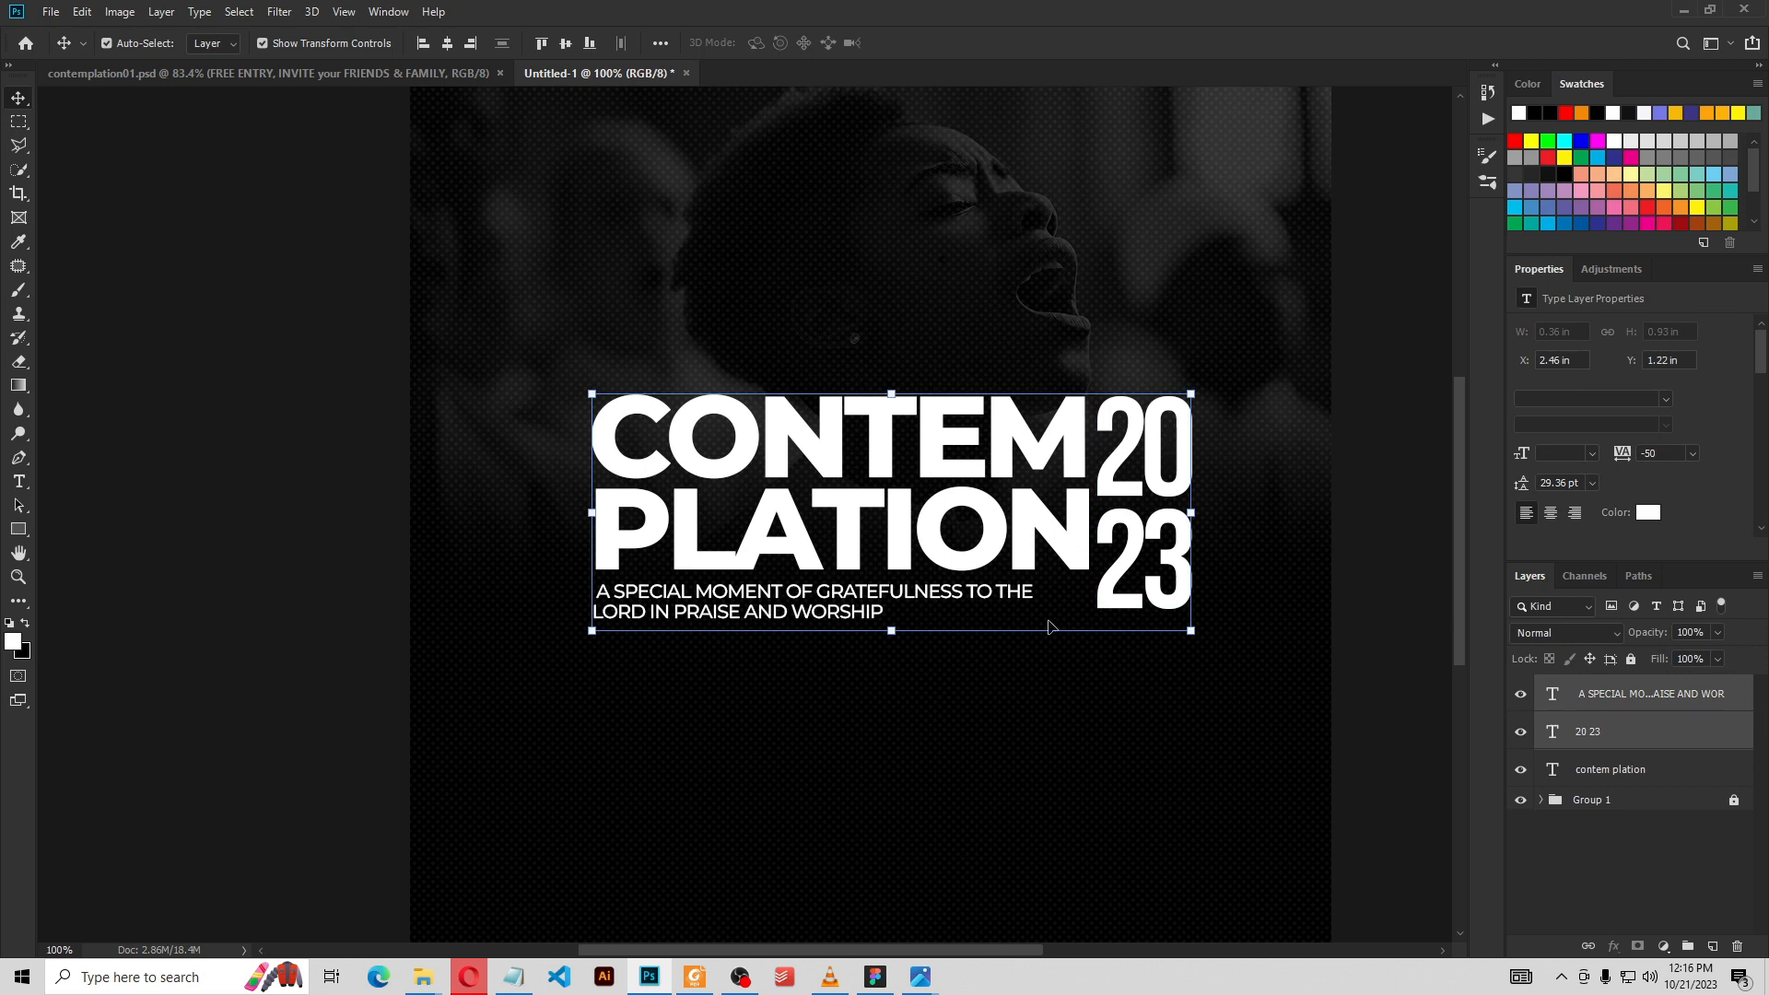
pyautogui.click(1393, 622)
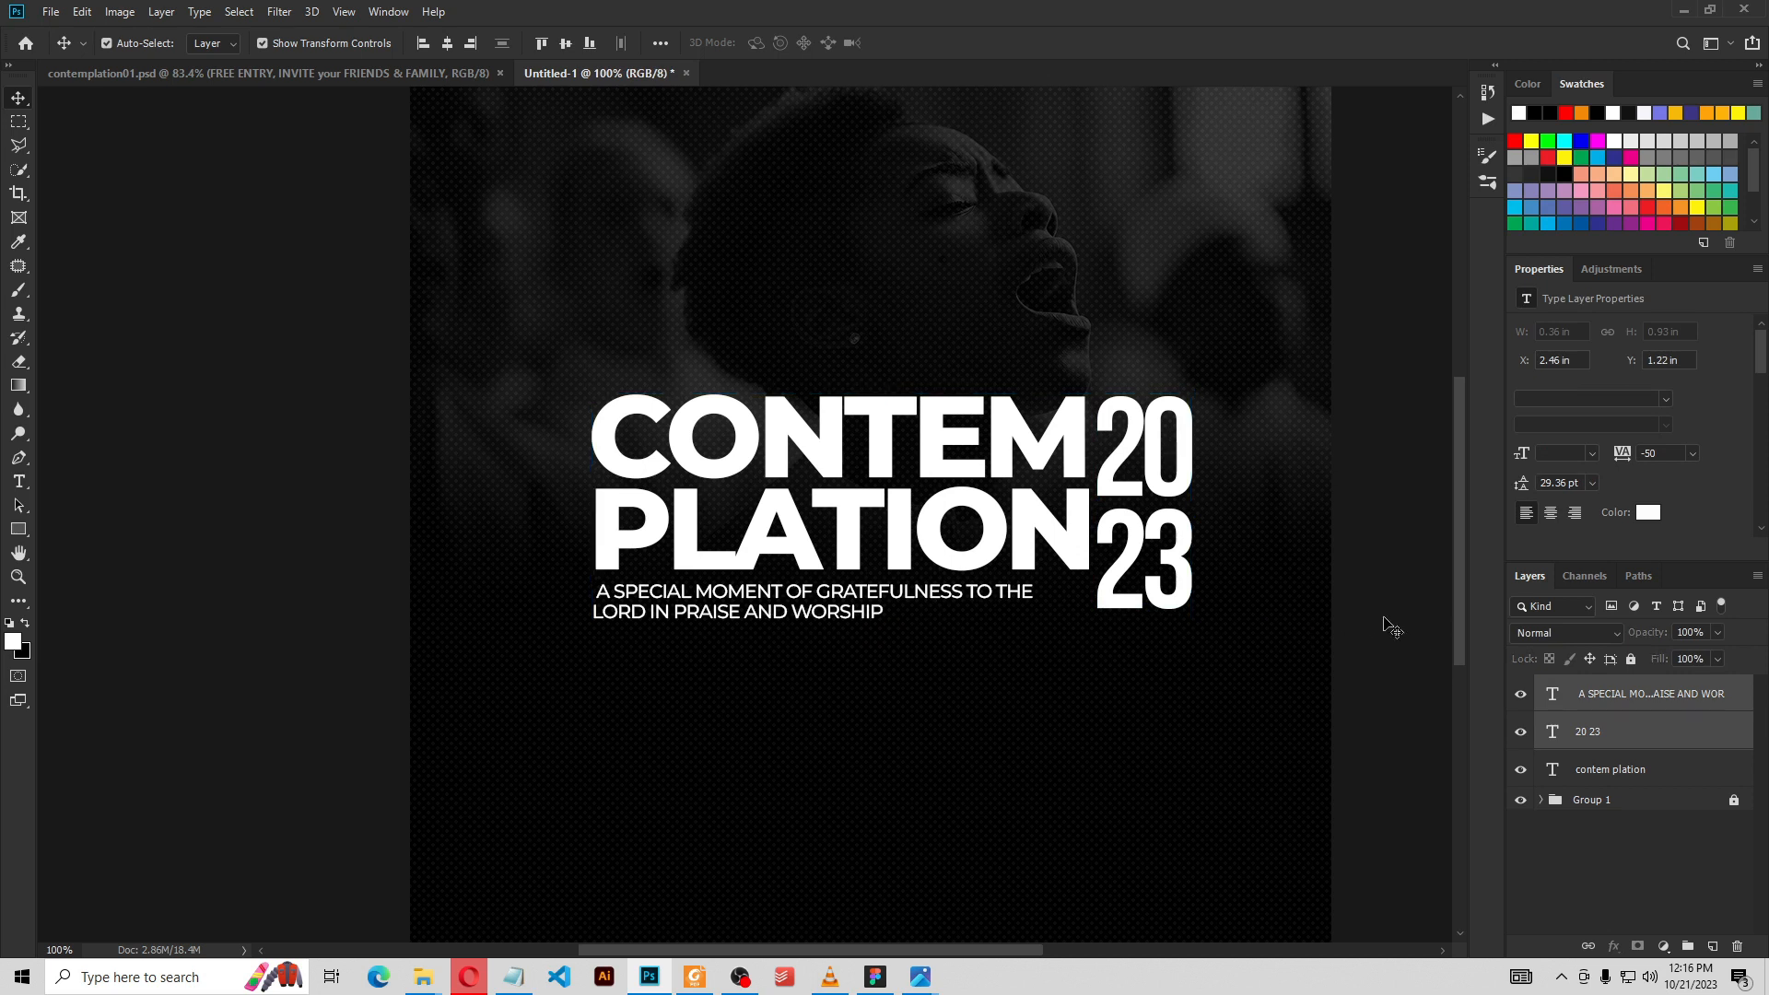
pyautogui.click(1142, 615)
pyautogui.moveTo(1143, 609)
pyautogui.mouseDown()
pyautogui.moveTo(1145, 653)
pyautogui.moveTo(1143, 627)
pyautogui.mouseUp()
pyautogui.hotkey('ctrl', 'z')
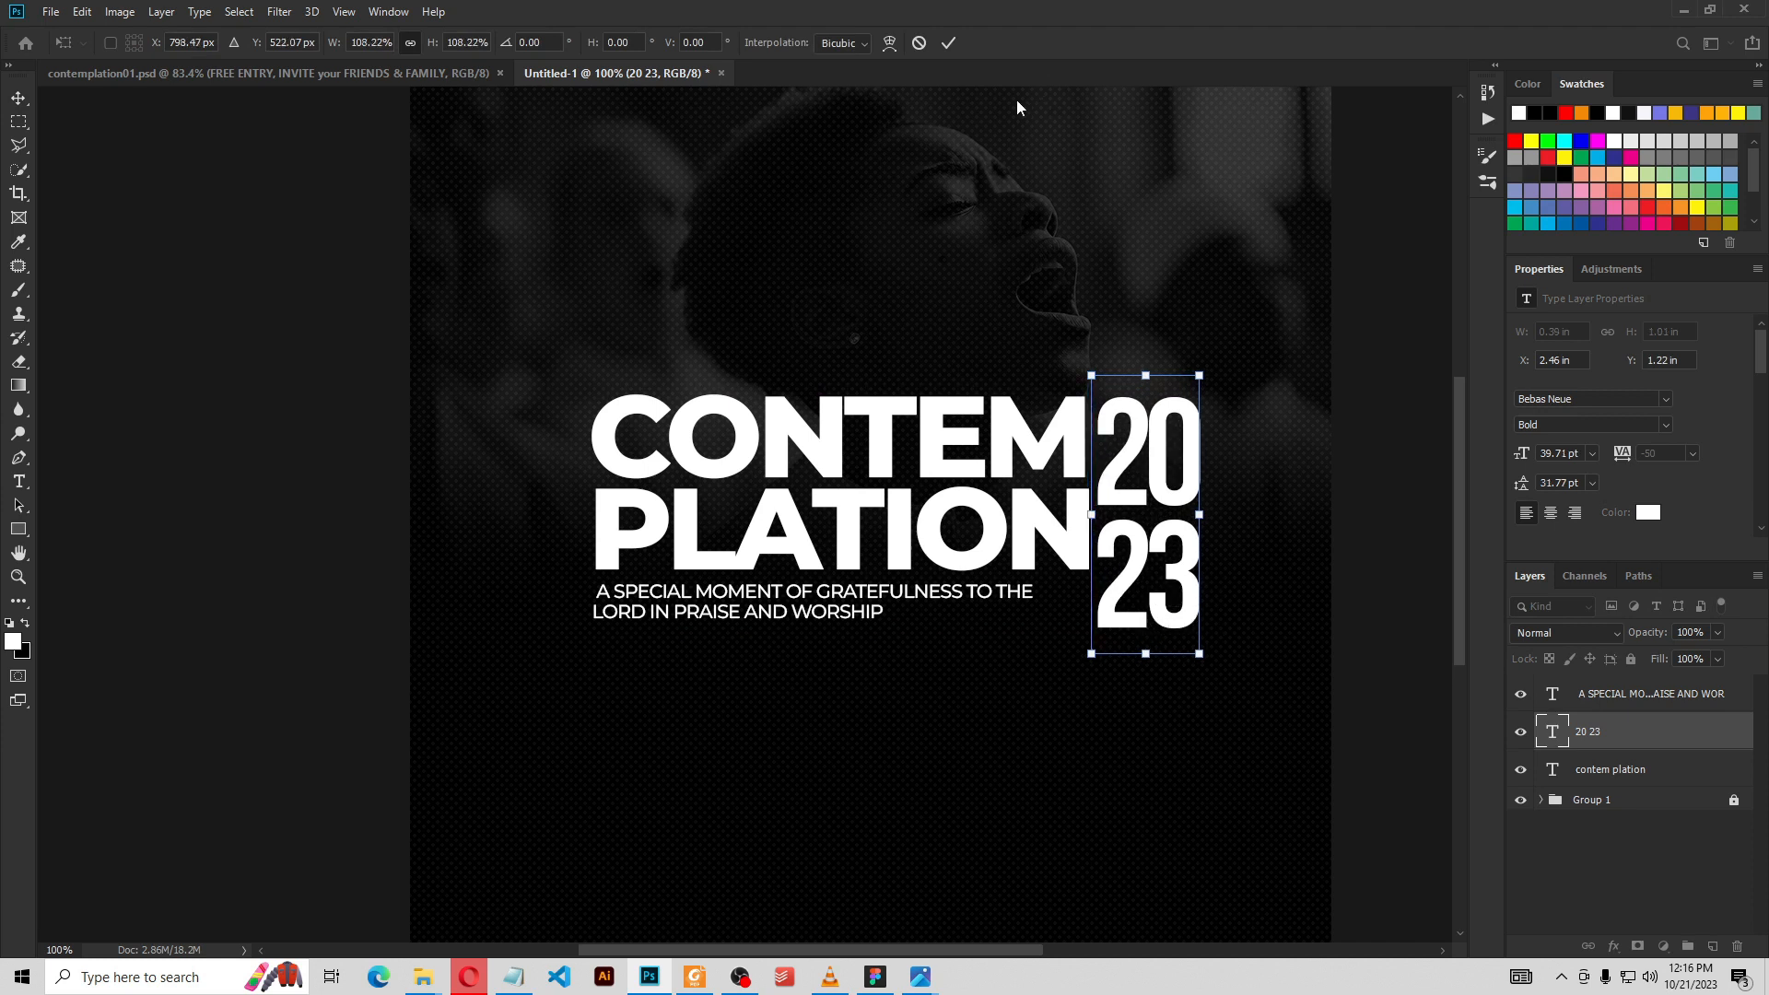
pyautogui.click(948, 43)
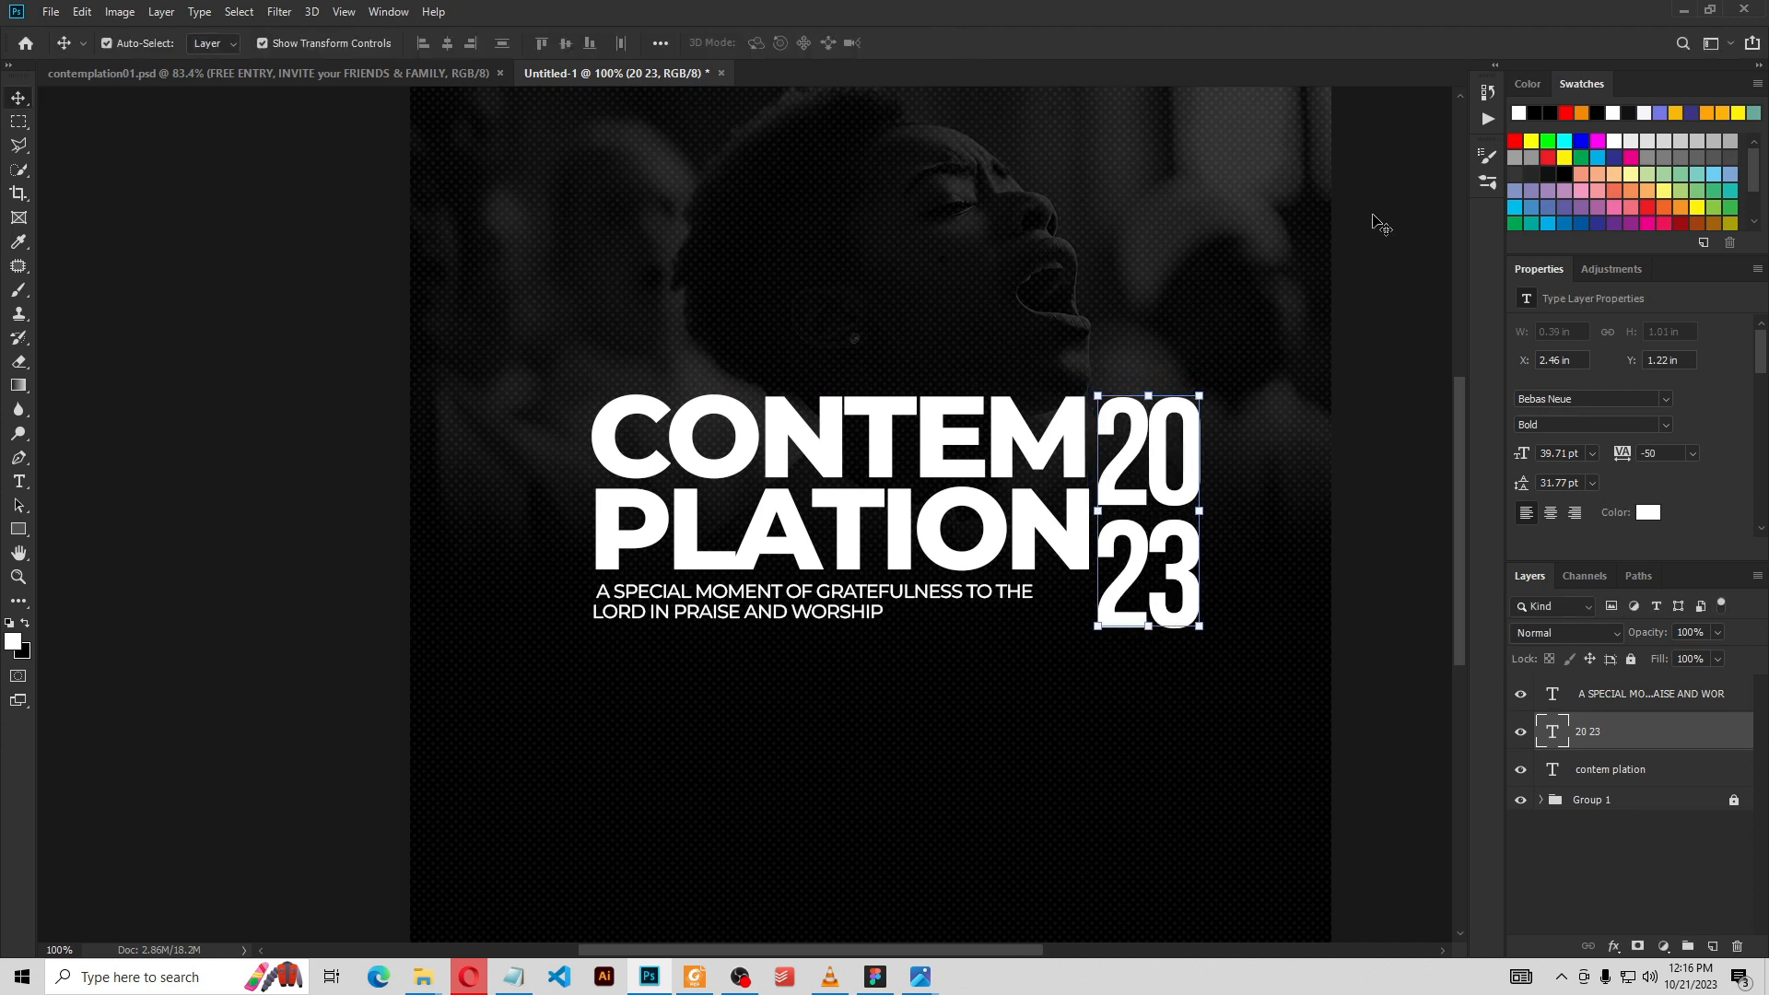
# Nudge the 20 23 text two increments left and one increment up, and deselect it
pyautogui.press('Left')
pyautogui.press('Left')
pyautogui.press('Up')
pyautogui.click(1396, 246)
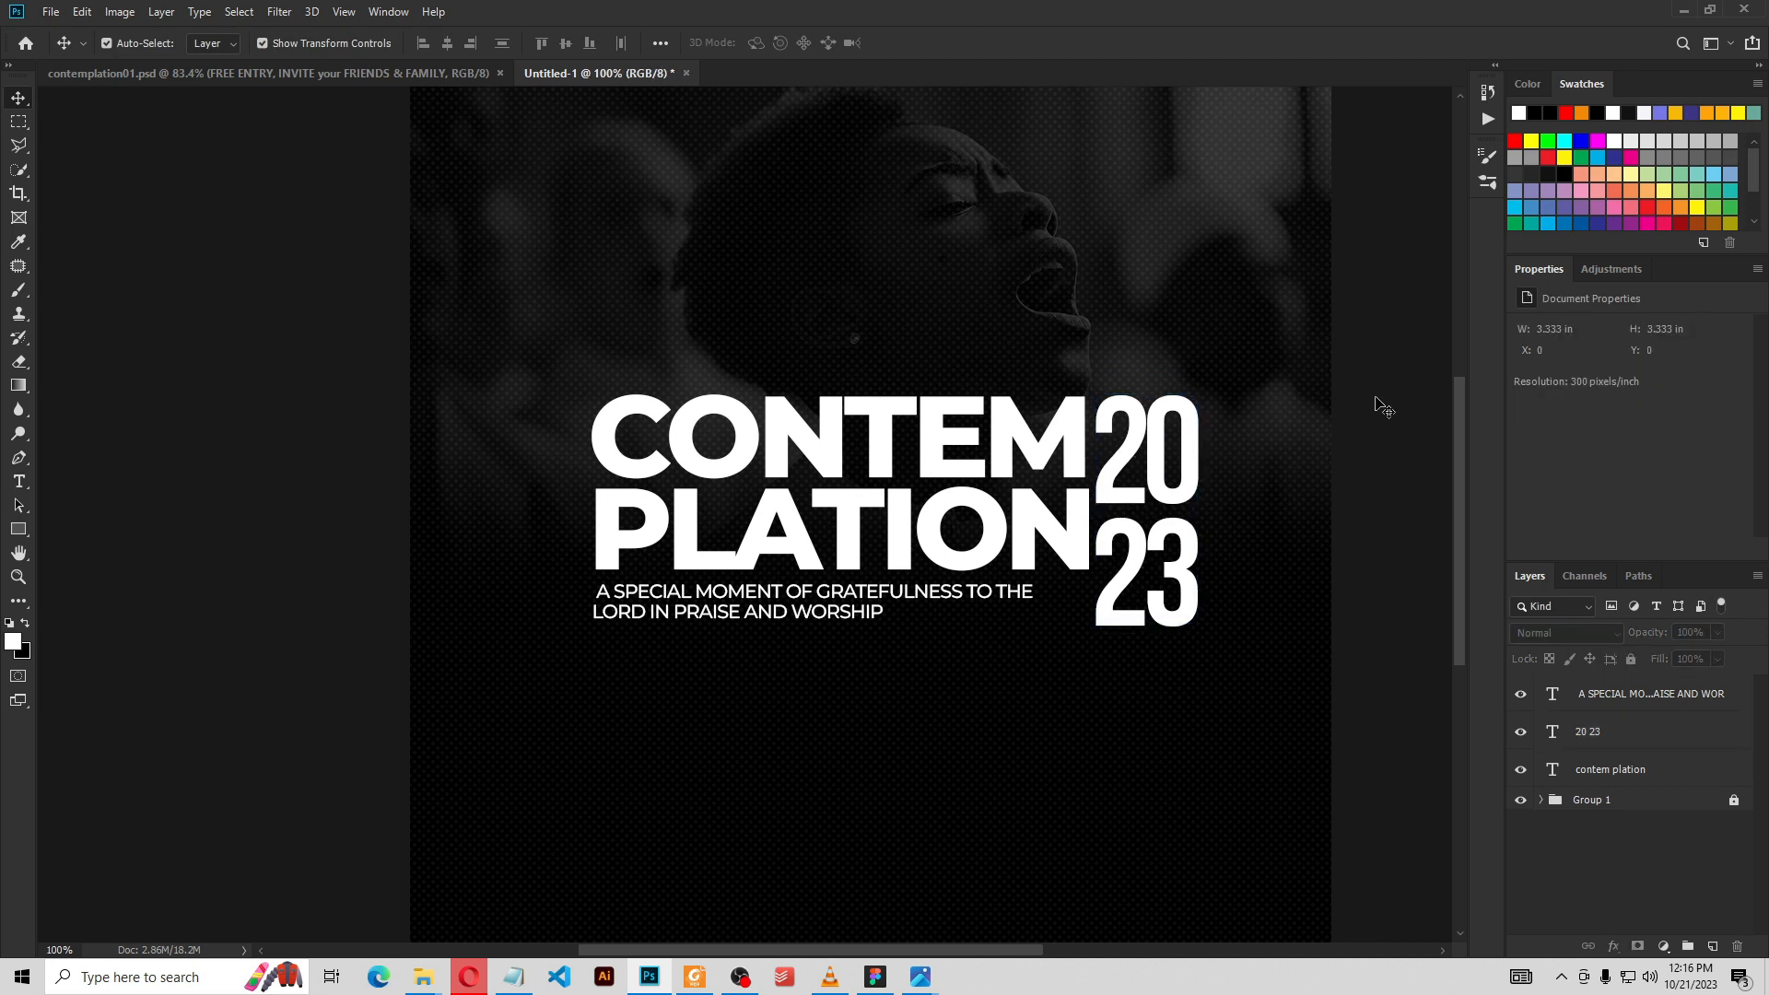
# Set the tagline paragraph's alignment to Justify last left, close the paragraph settings and deselect the text
pyautogui.press('space')
pyautogui.moveTo(1287, 484); pyautogui.dragTo(1283, 484)
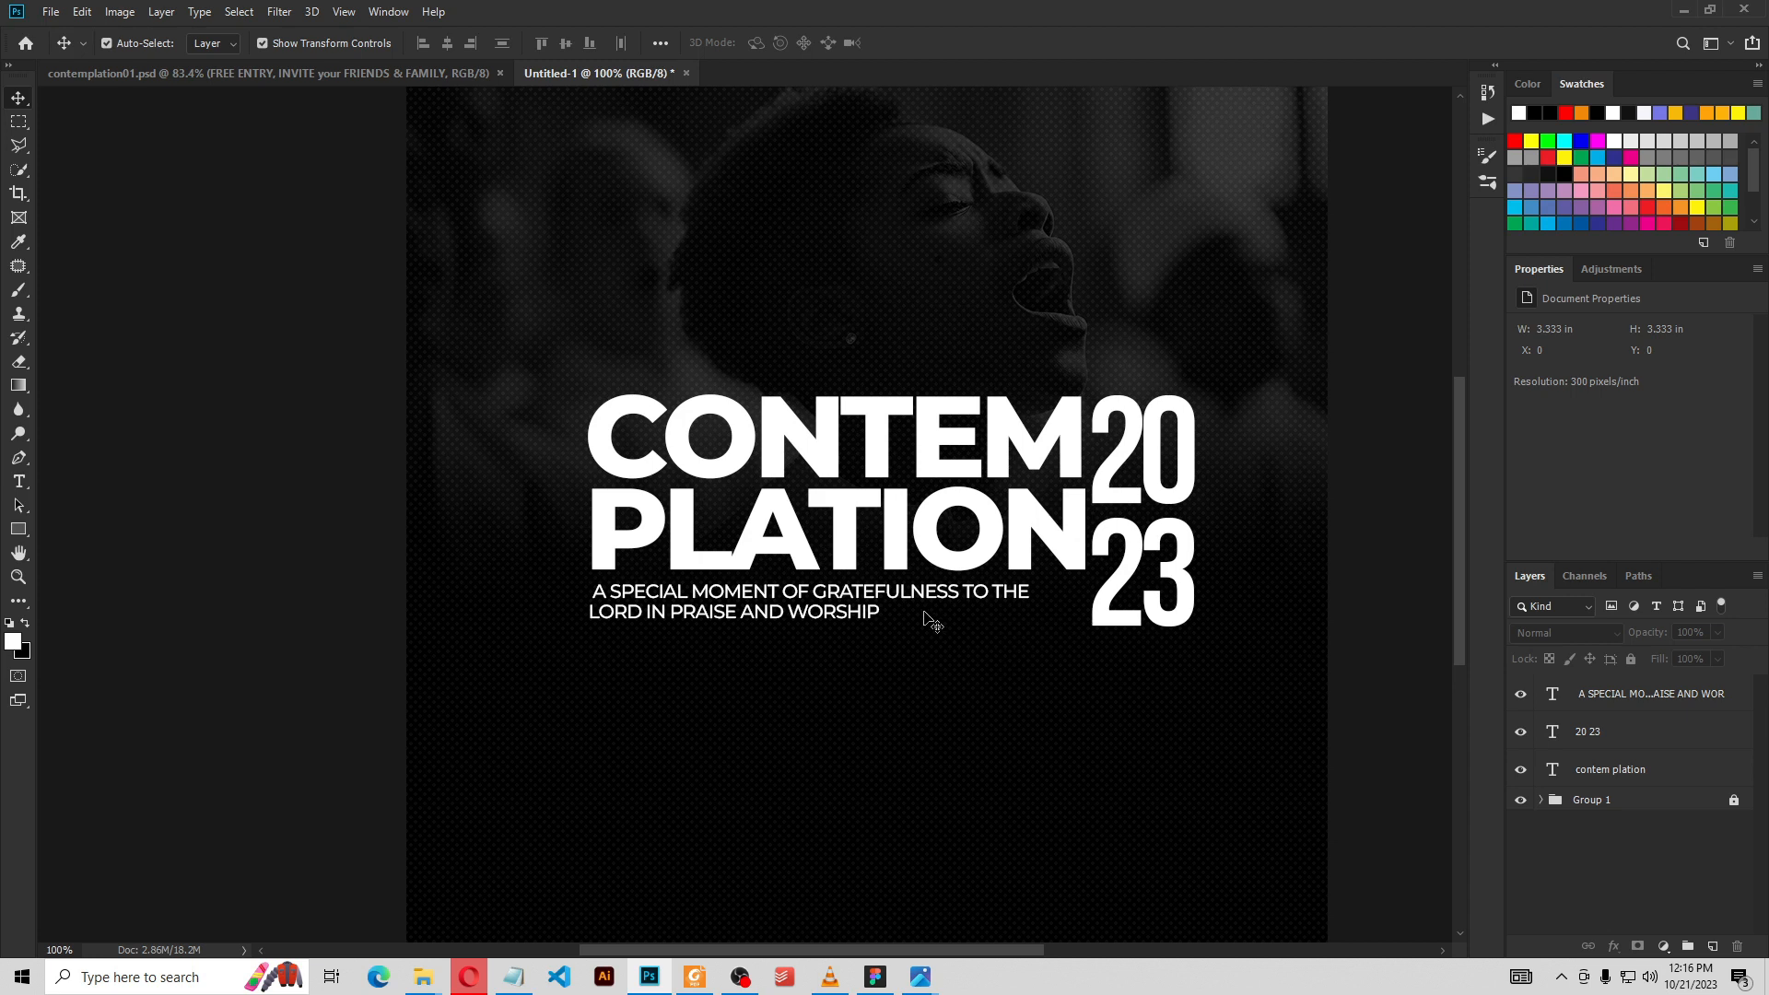
pyautogui.click(1012, 597)
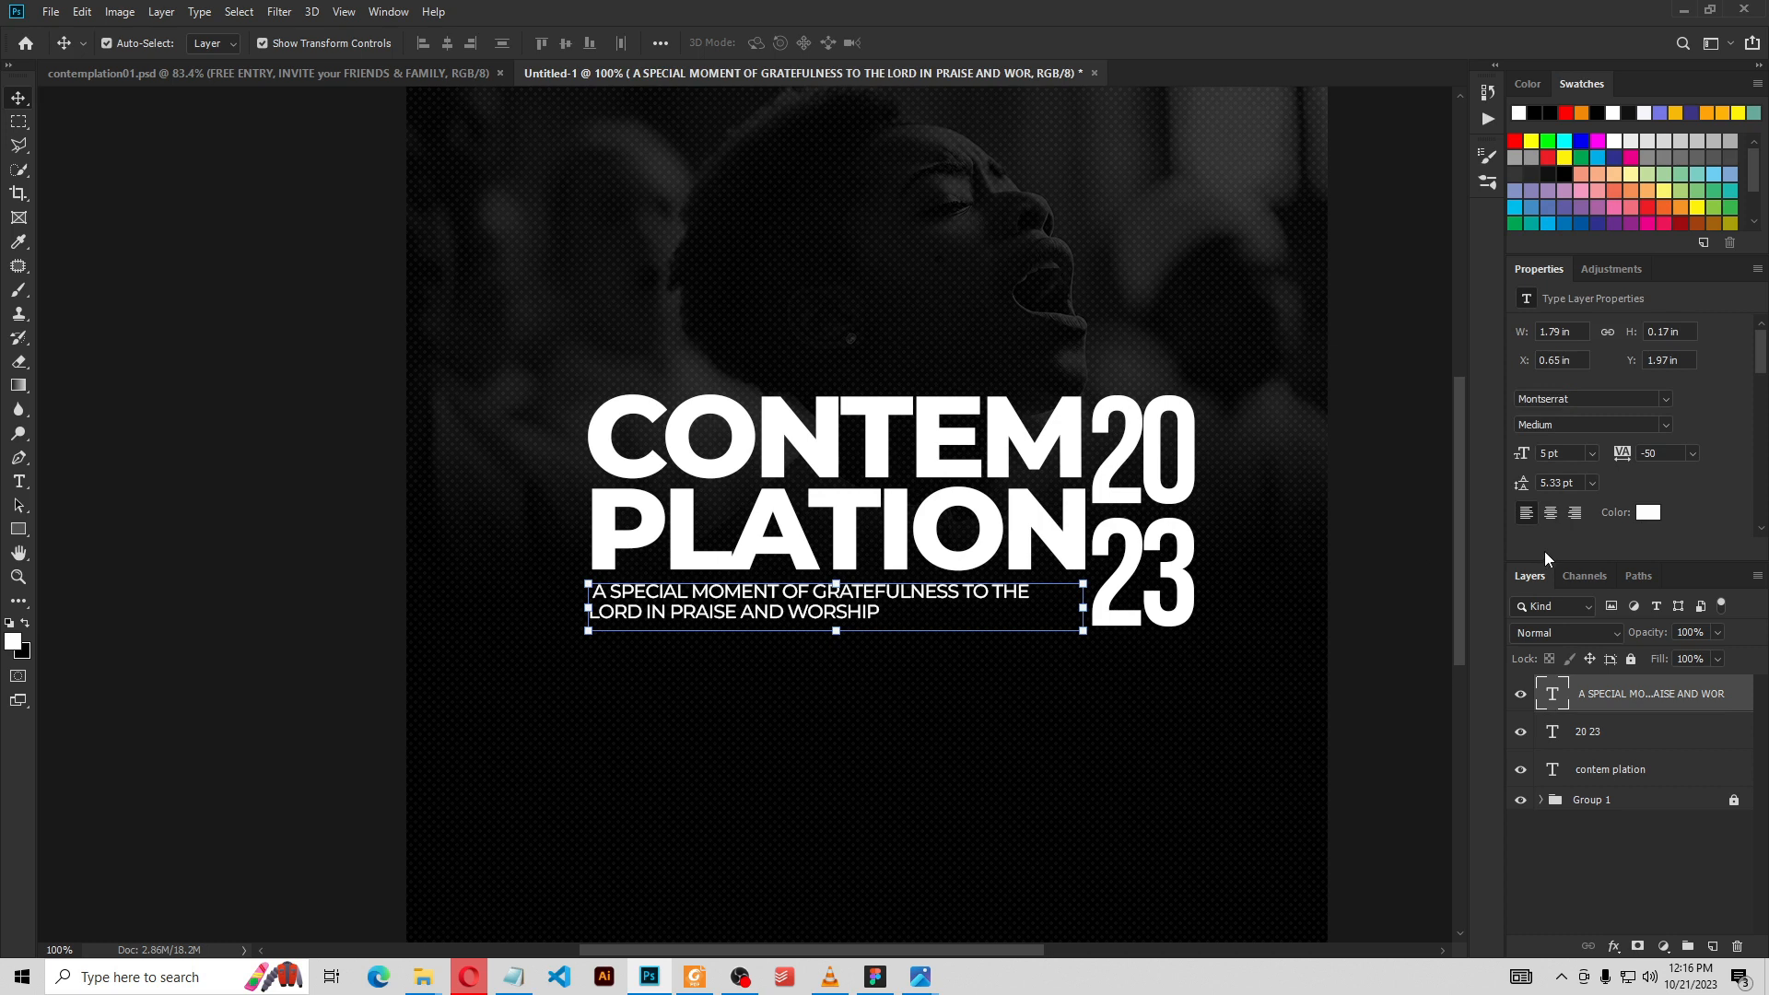
pyautogui.click(386, 13)
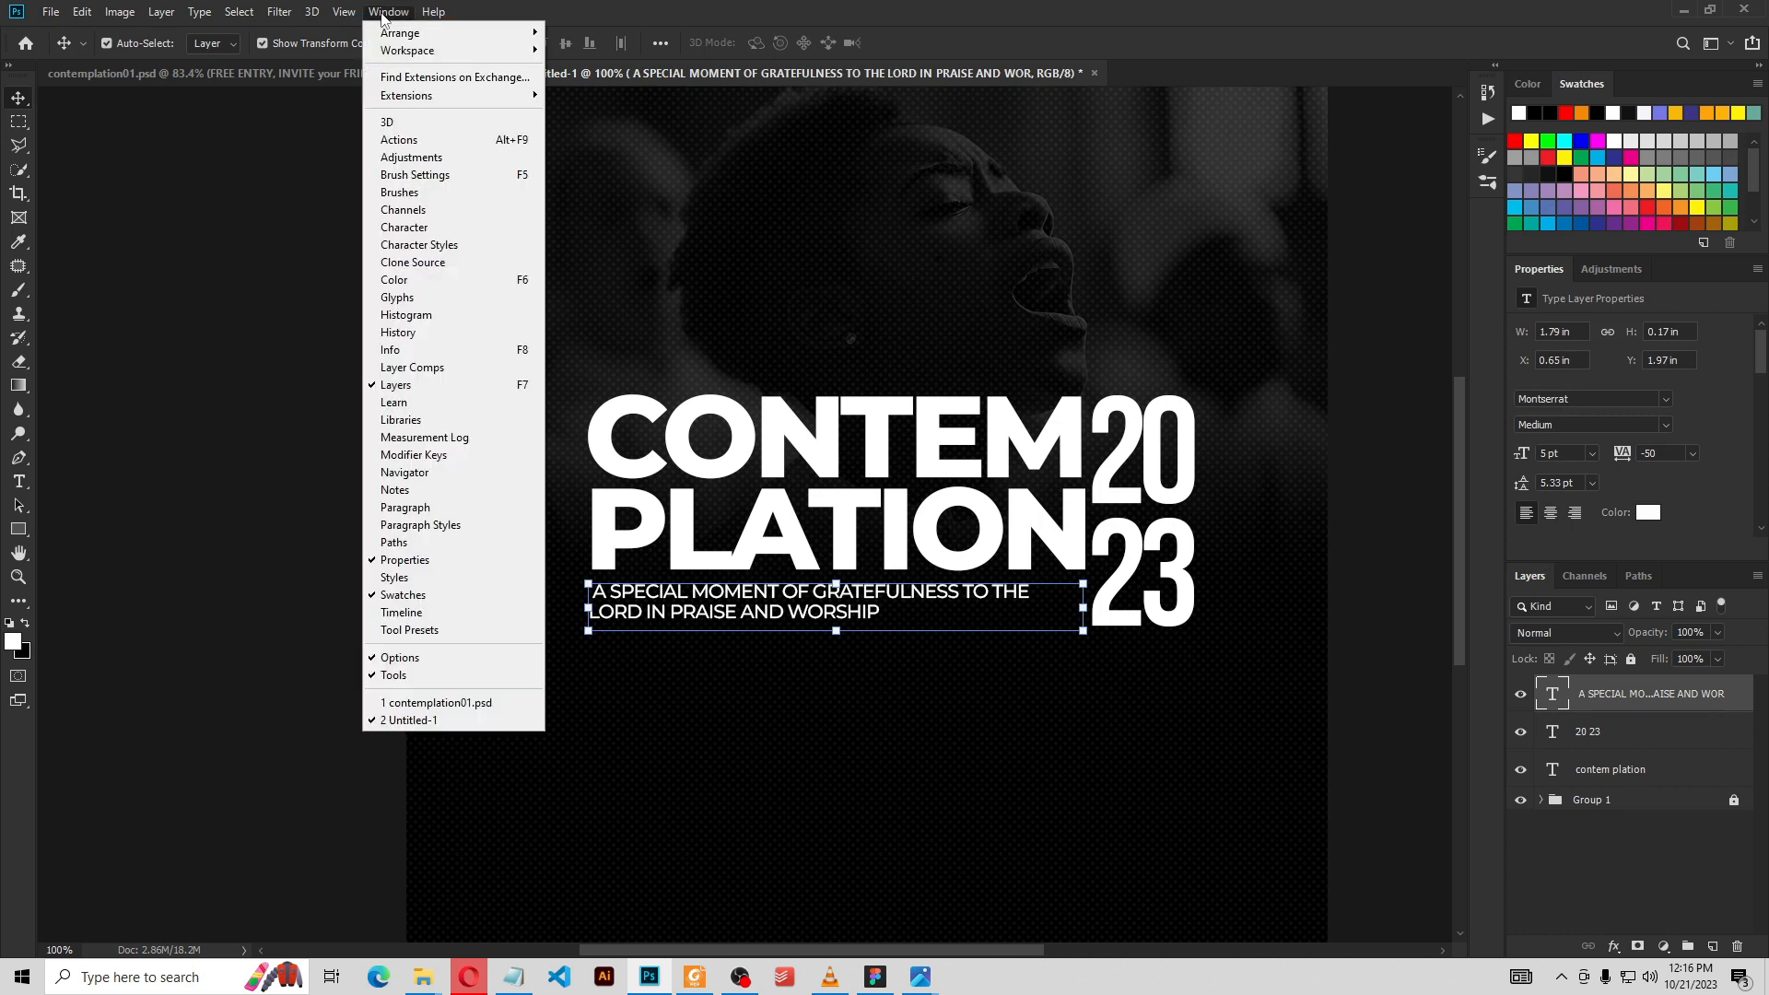
pyautogui.click(406, 229)
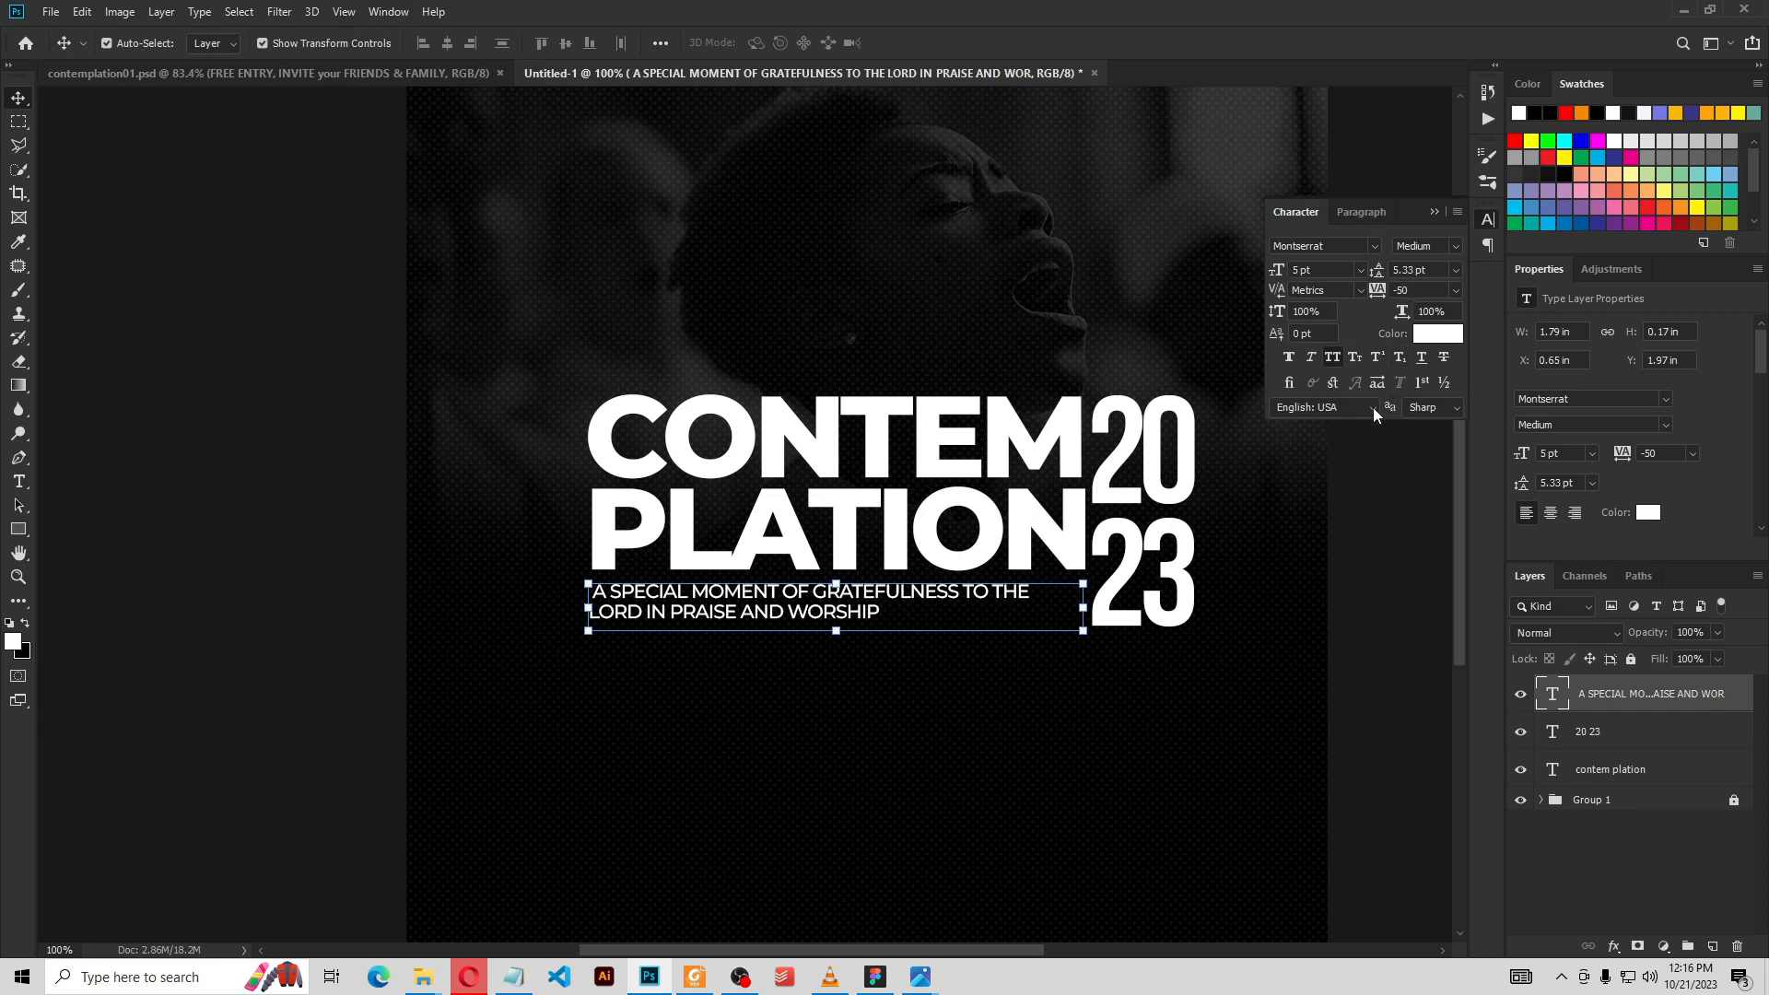
pyautogui.click(1354, 218)
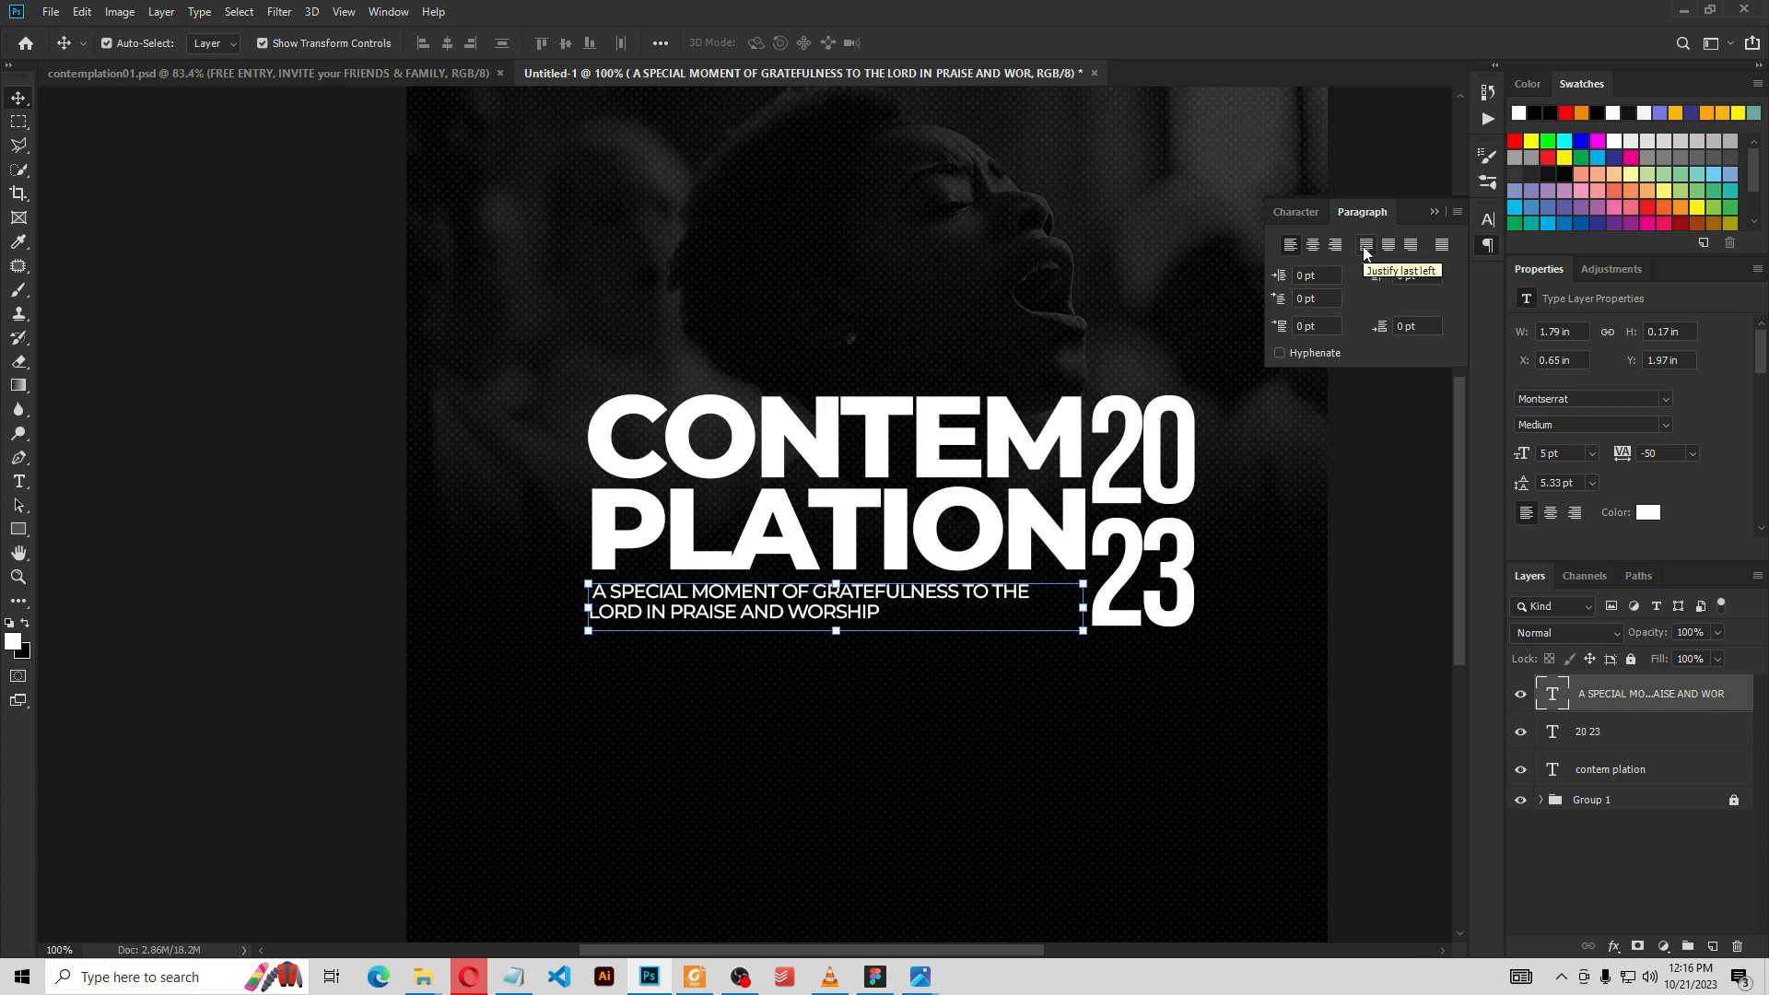
pyautogui.click(1365, 245)
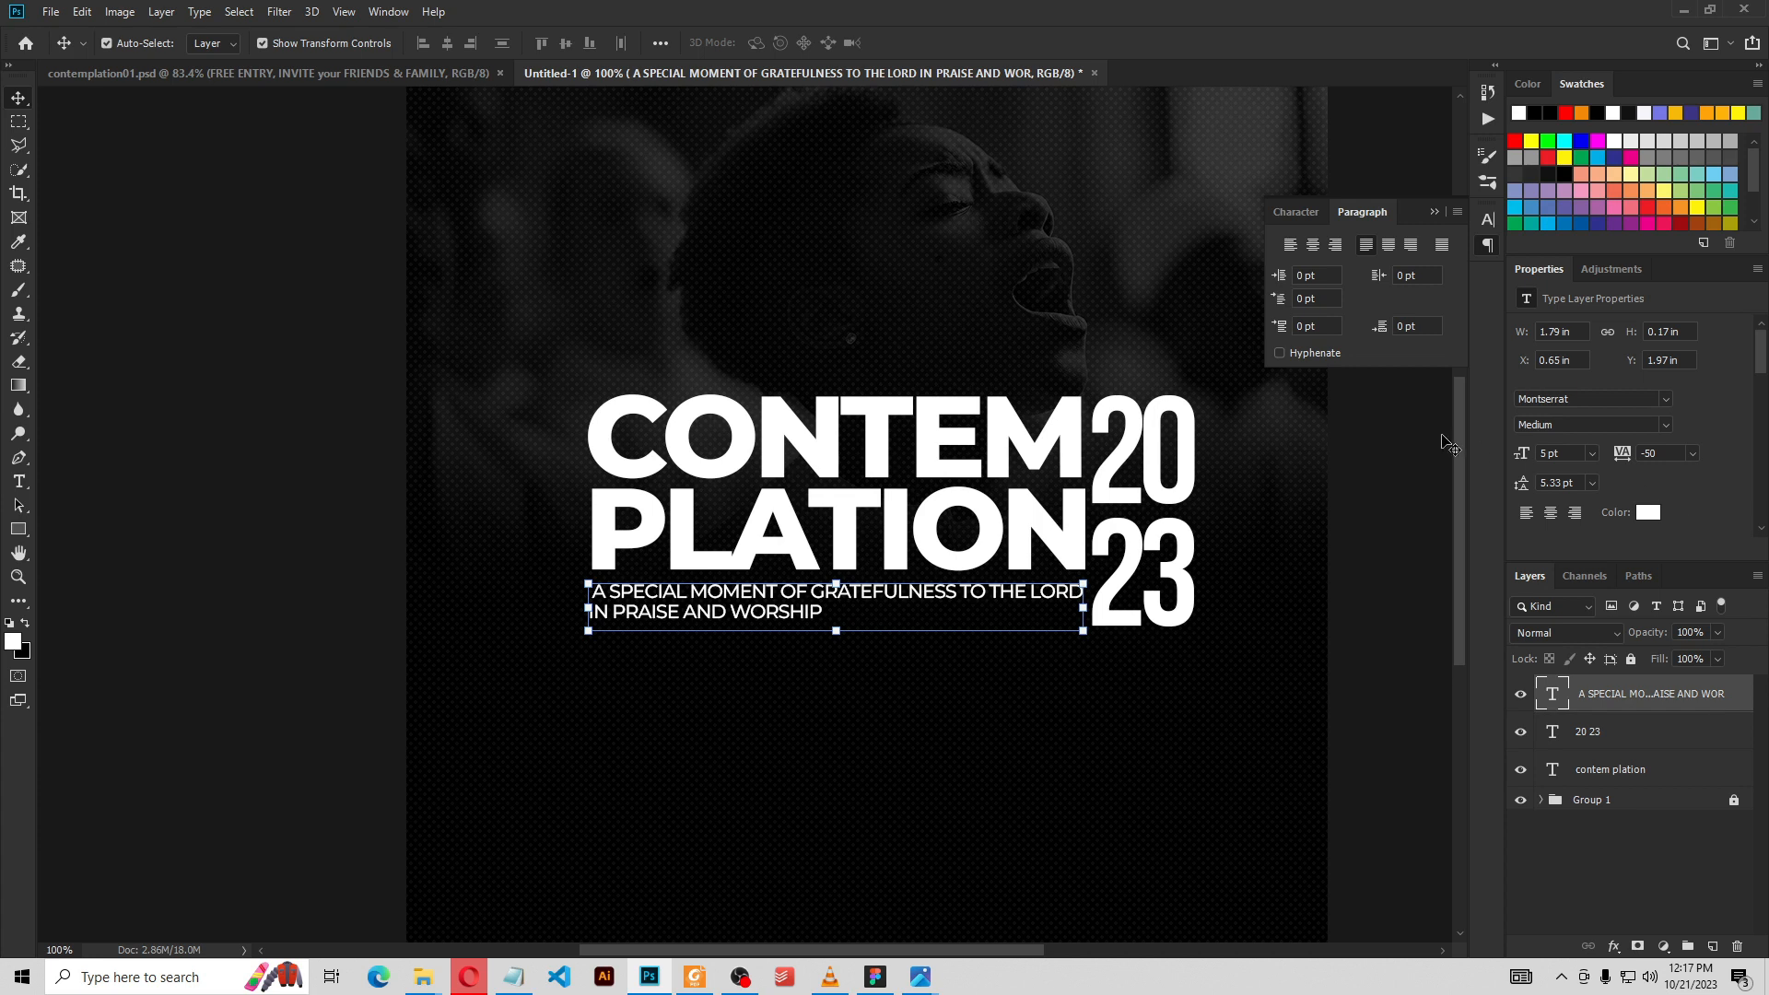
pyautogui.click(1434, 211)
pyautogui.click(1373, 621)
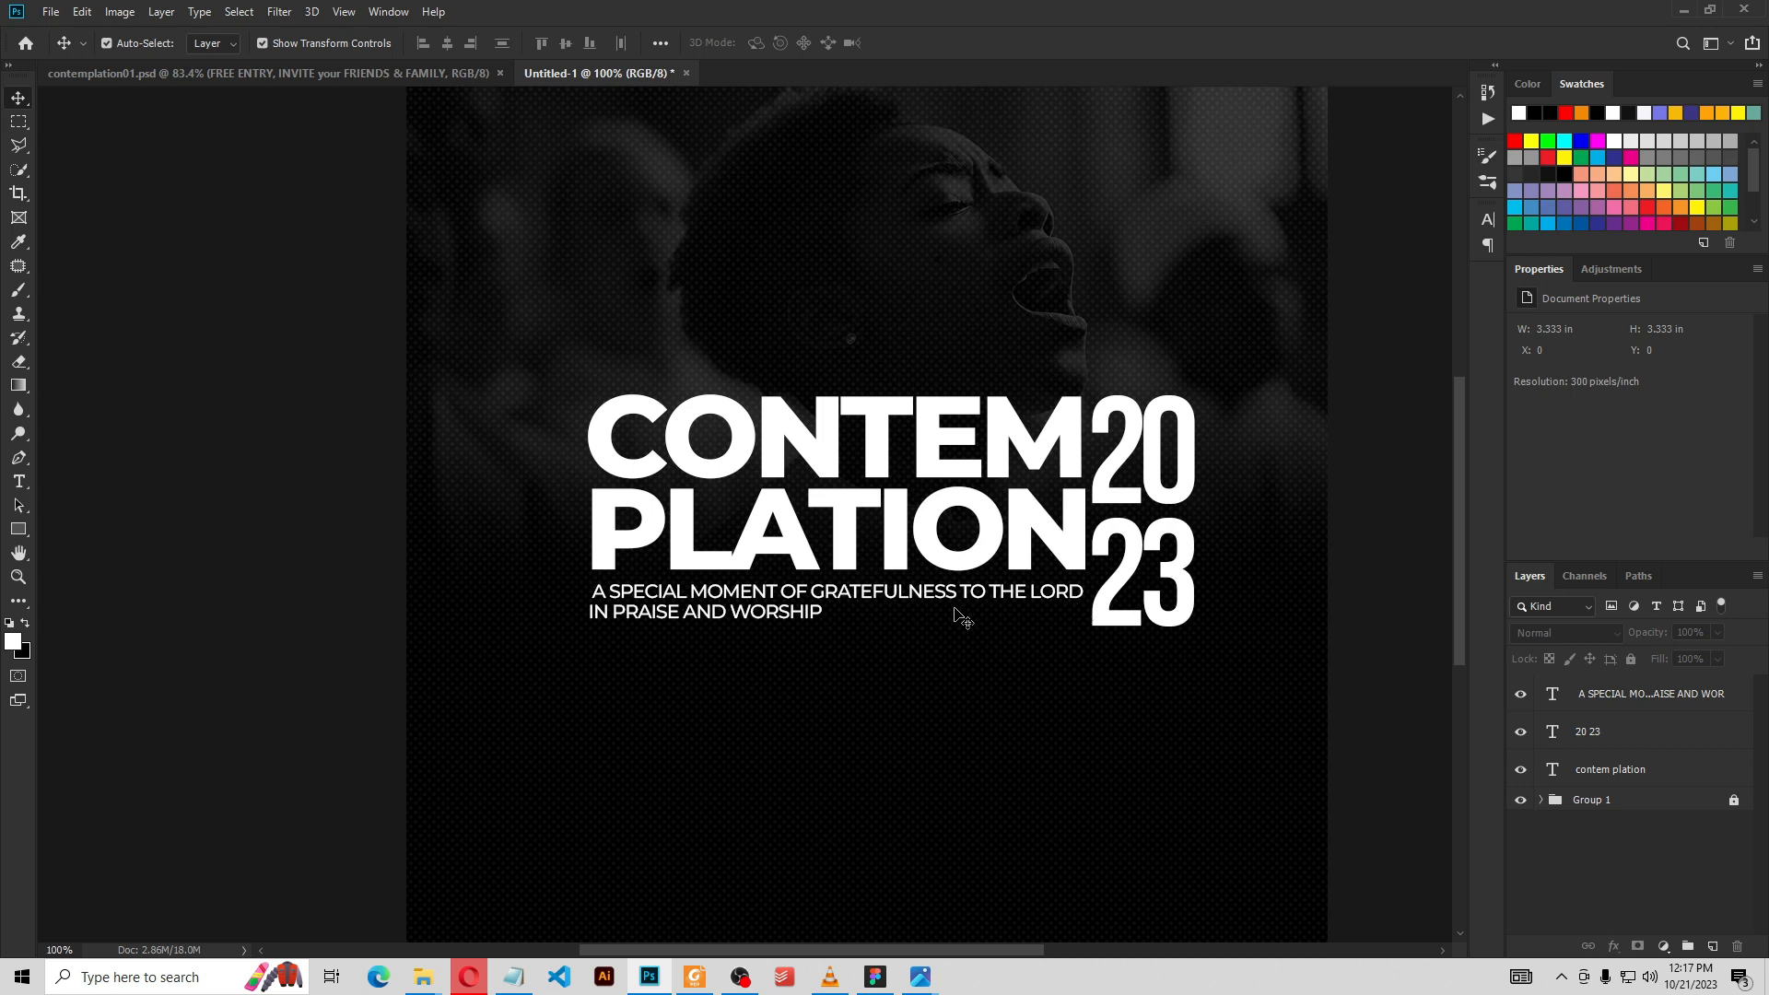
# Draw a white rectangle about 273 px wide and 13 px high after WORSHIP, ending under the right edge of PLATION
pyautogui.click(20, 529)
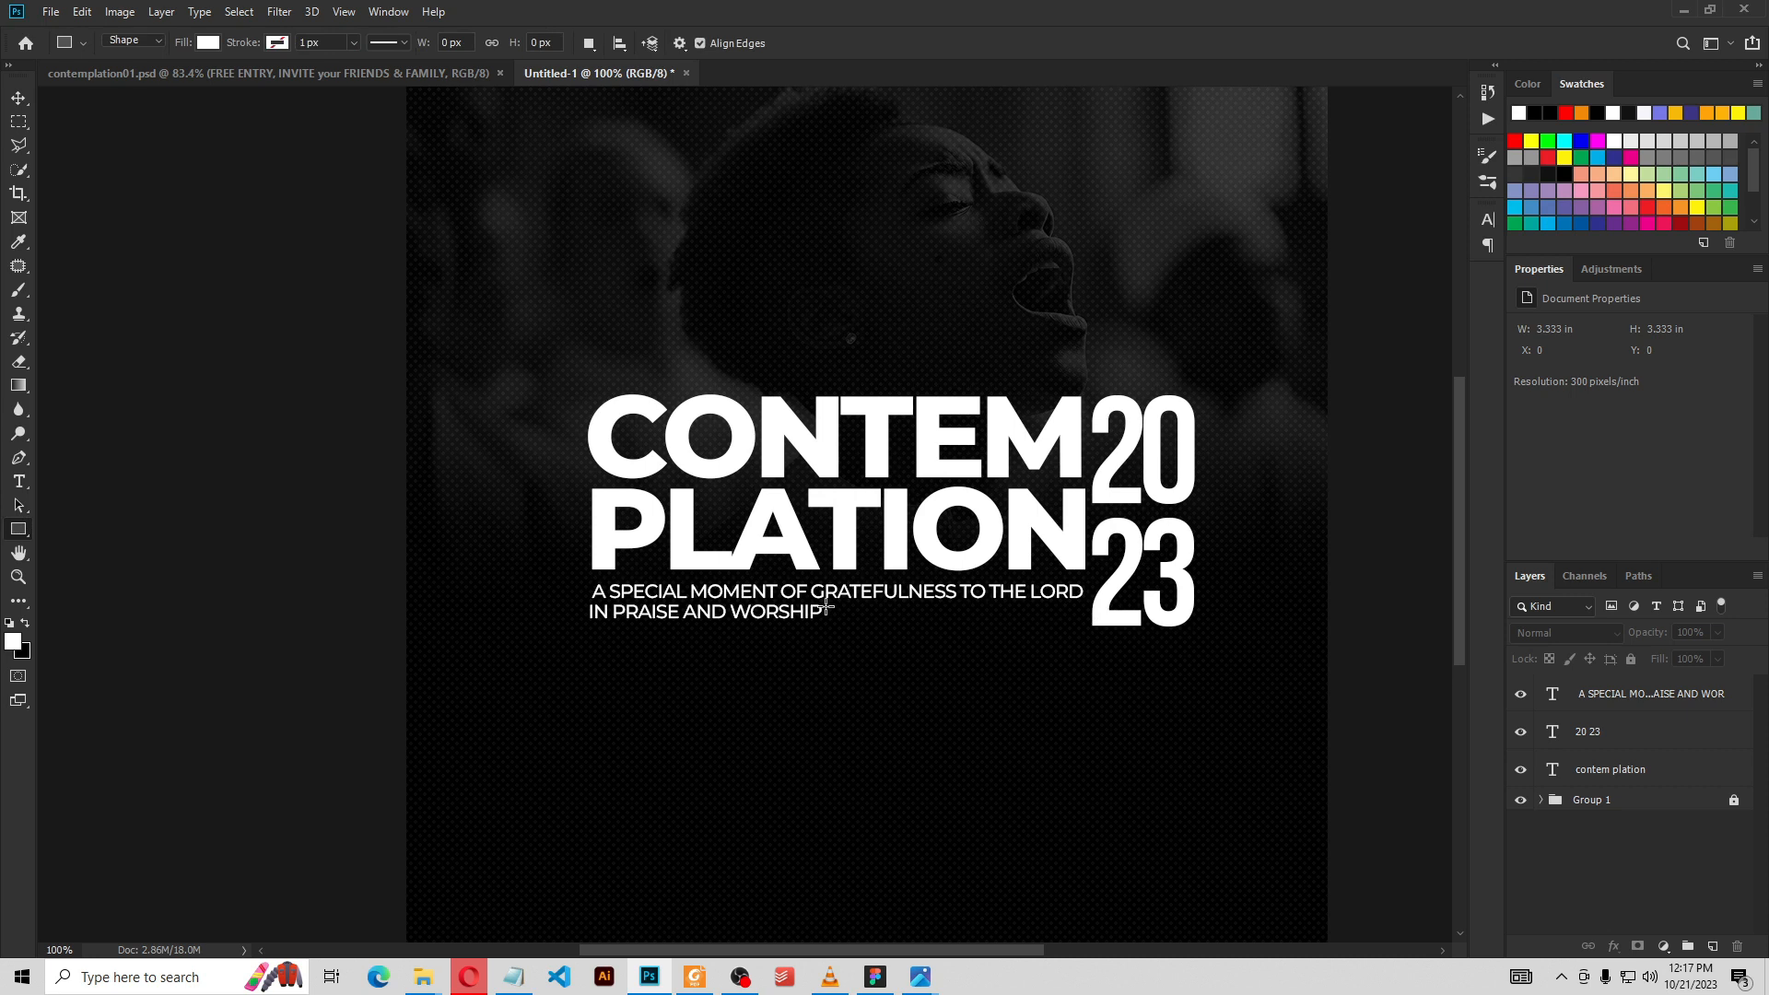
pyautogui.moveTo(830, 606); pyautogui.dragTo(1083, 618)
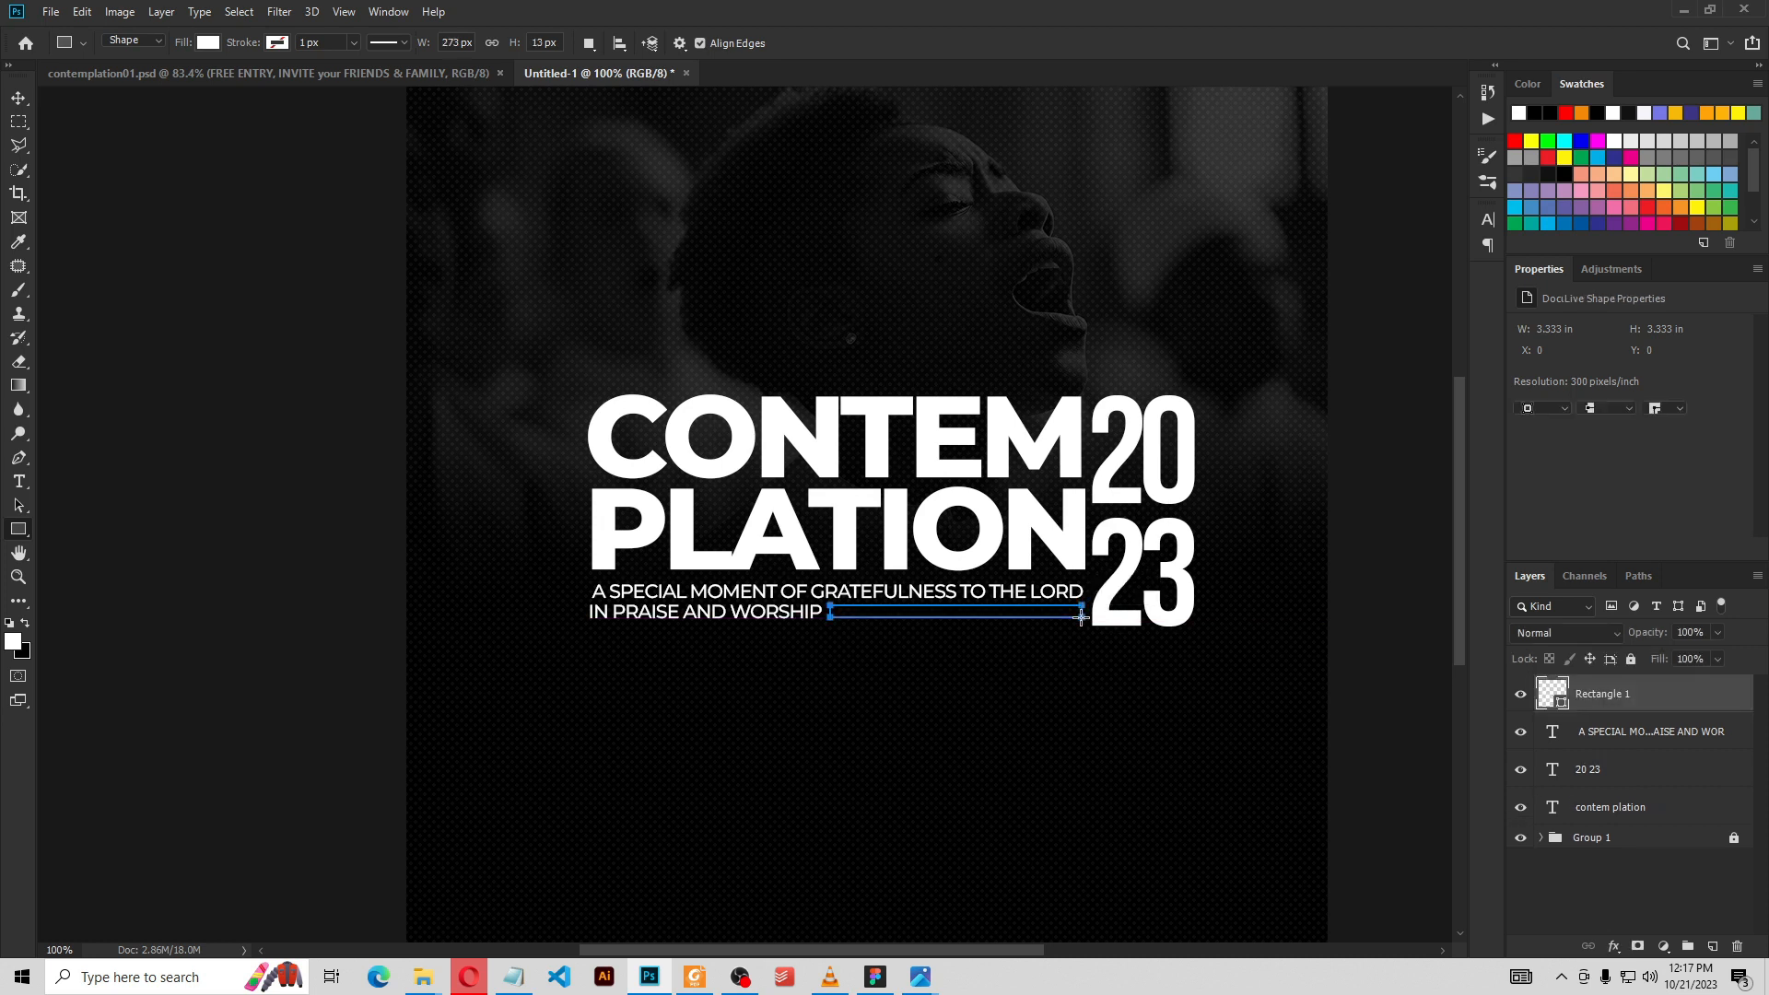
pyautogui.press('v')
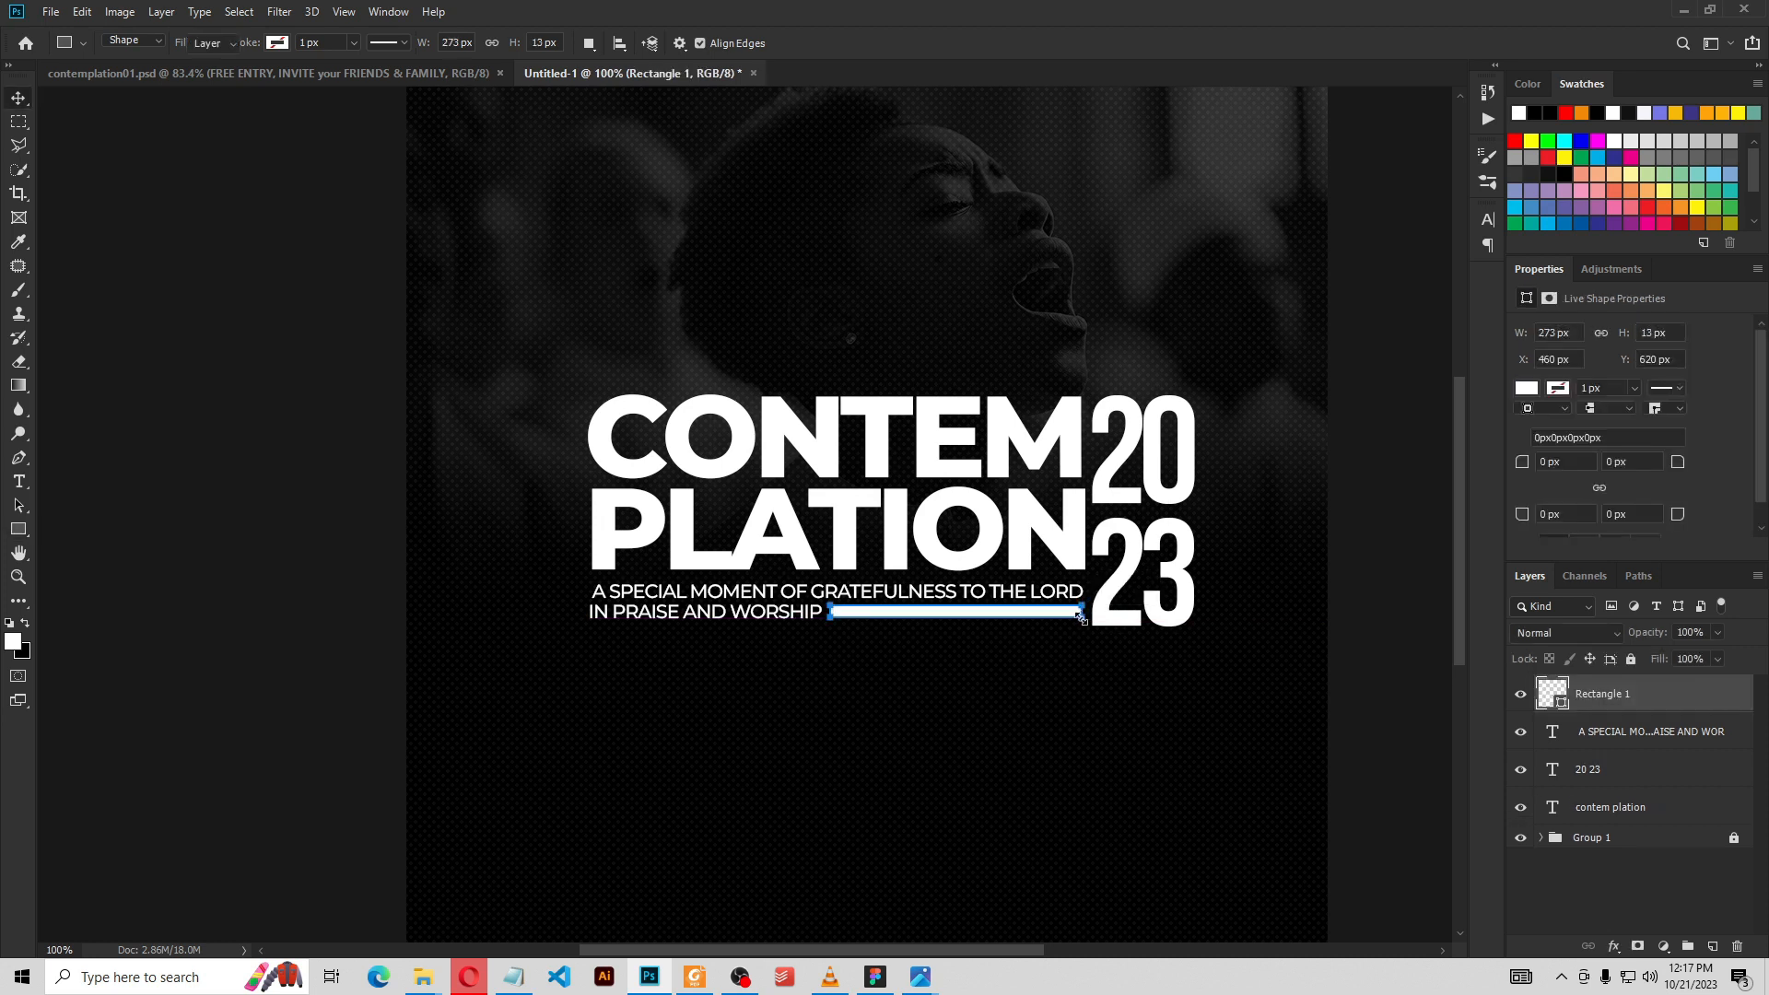
# Scale the 20 23 text proportionally to about 97.03% so its bottom lines up with the white bar, and apply it
pyautogui.click(1119, 603)
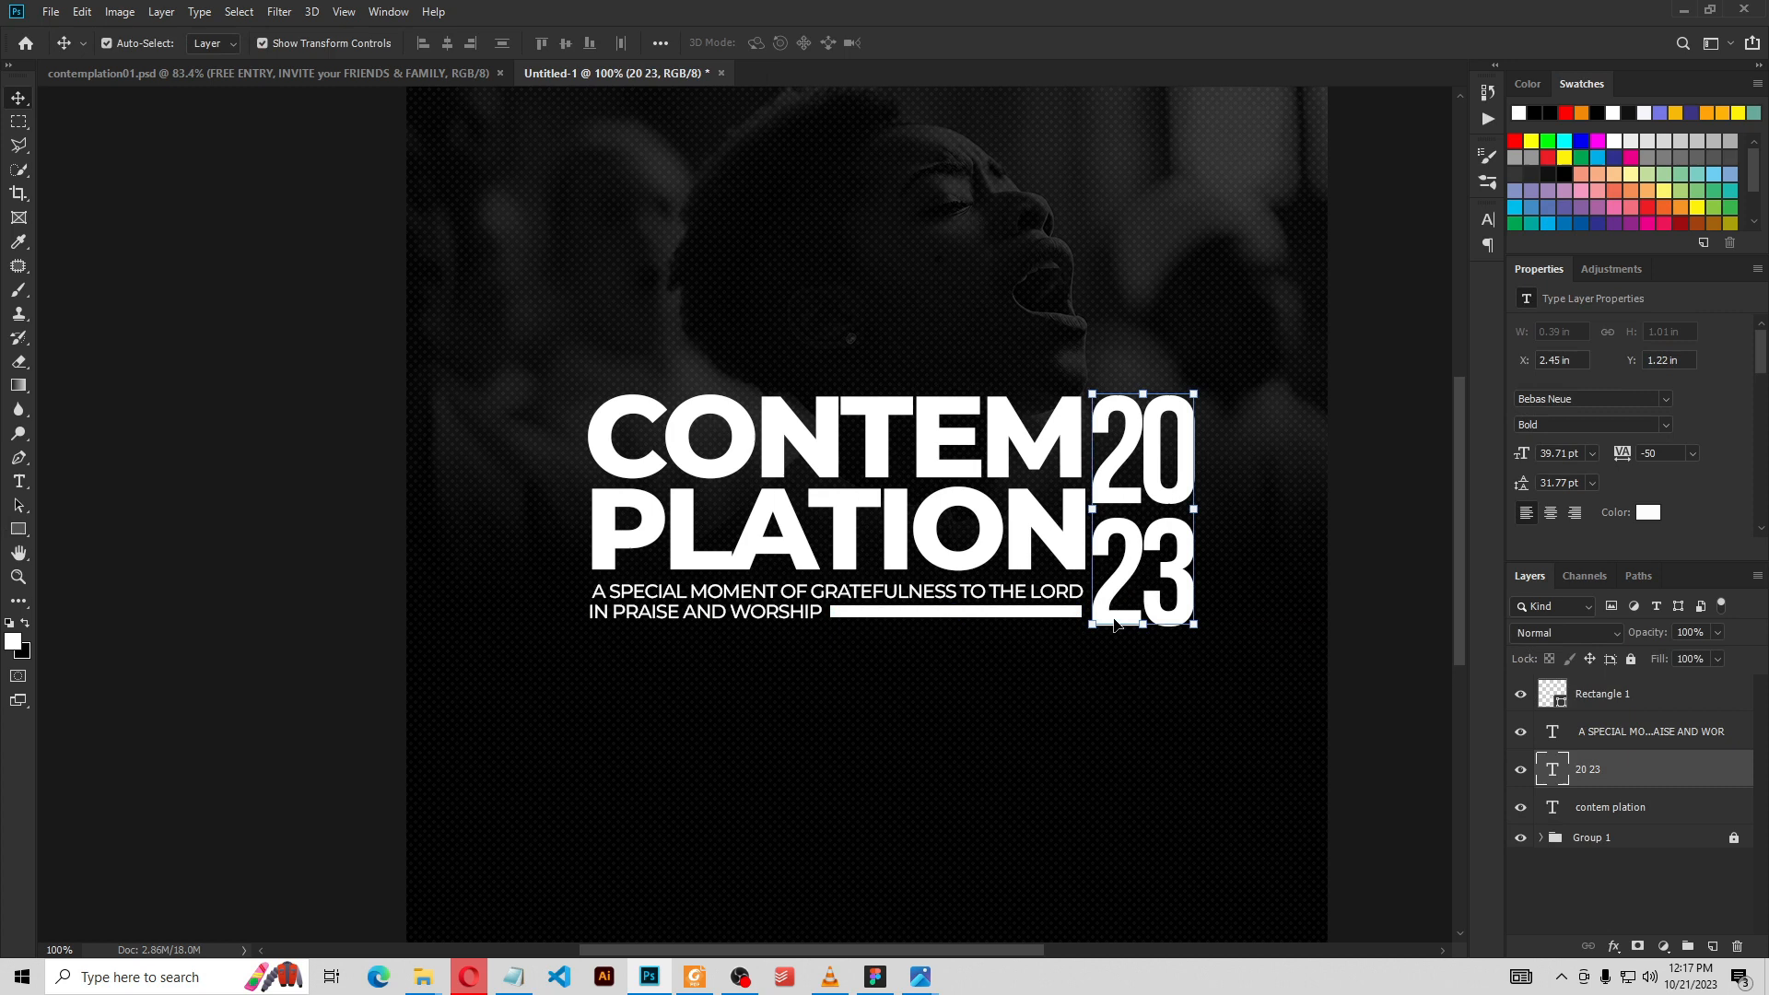
pyautogui.hotkey('ctrl', 't')
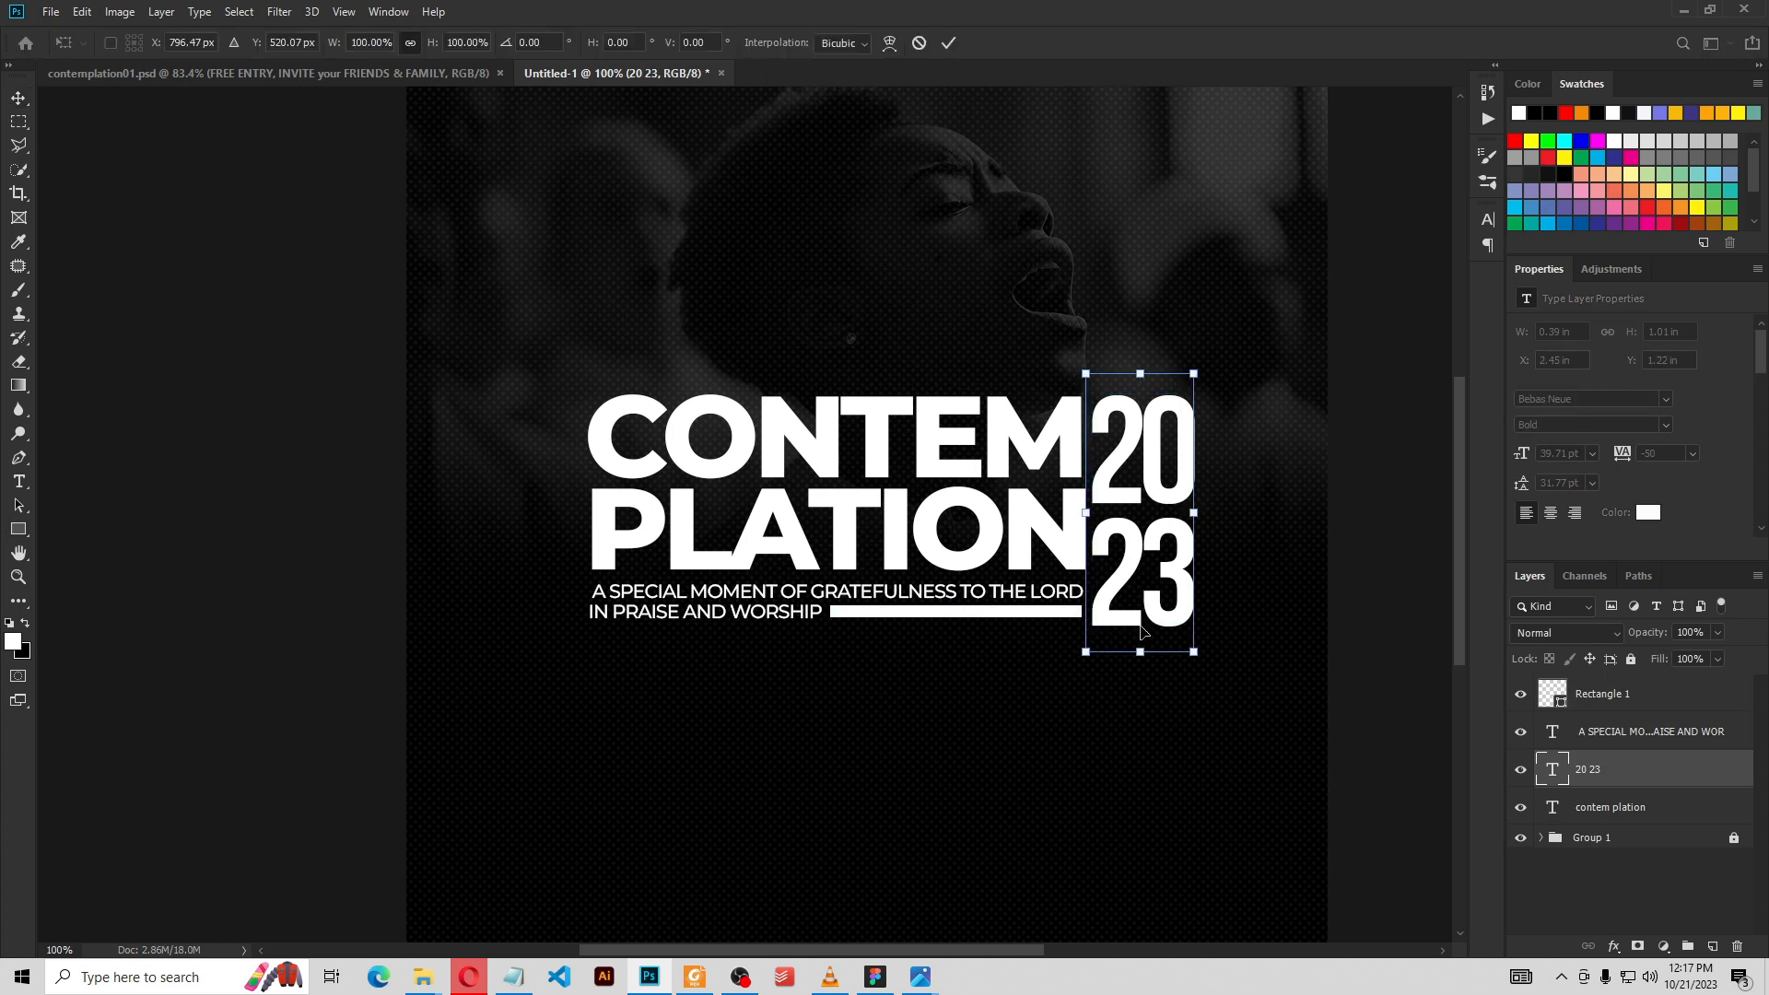
pyautogui.moveTo(1140, 651); pyautogui.dragTo(1142, 643)
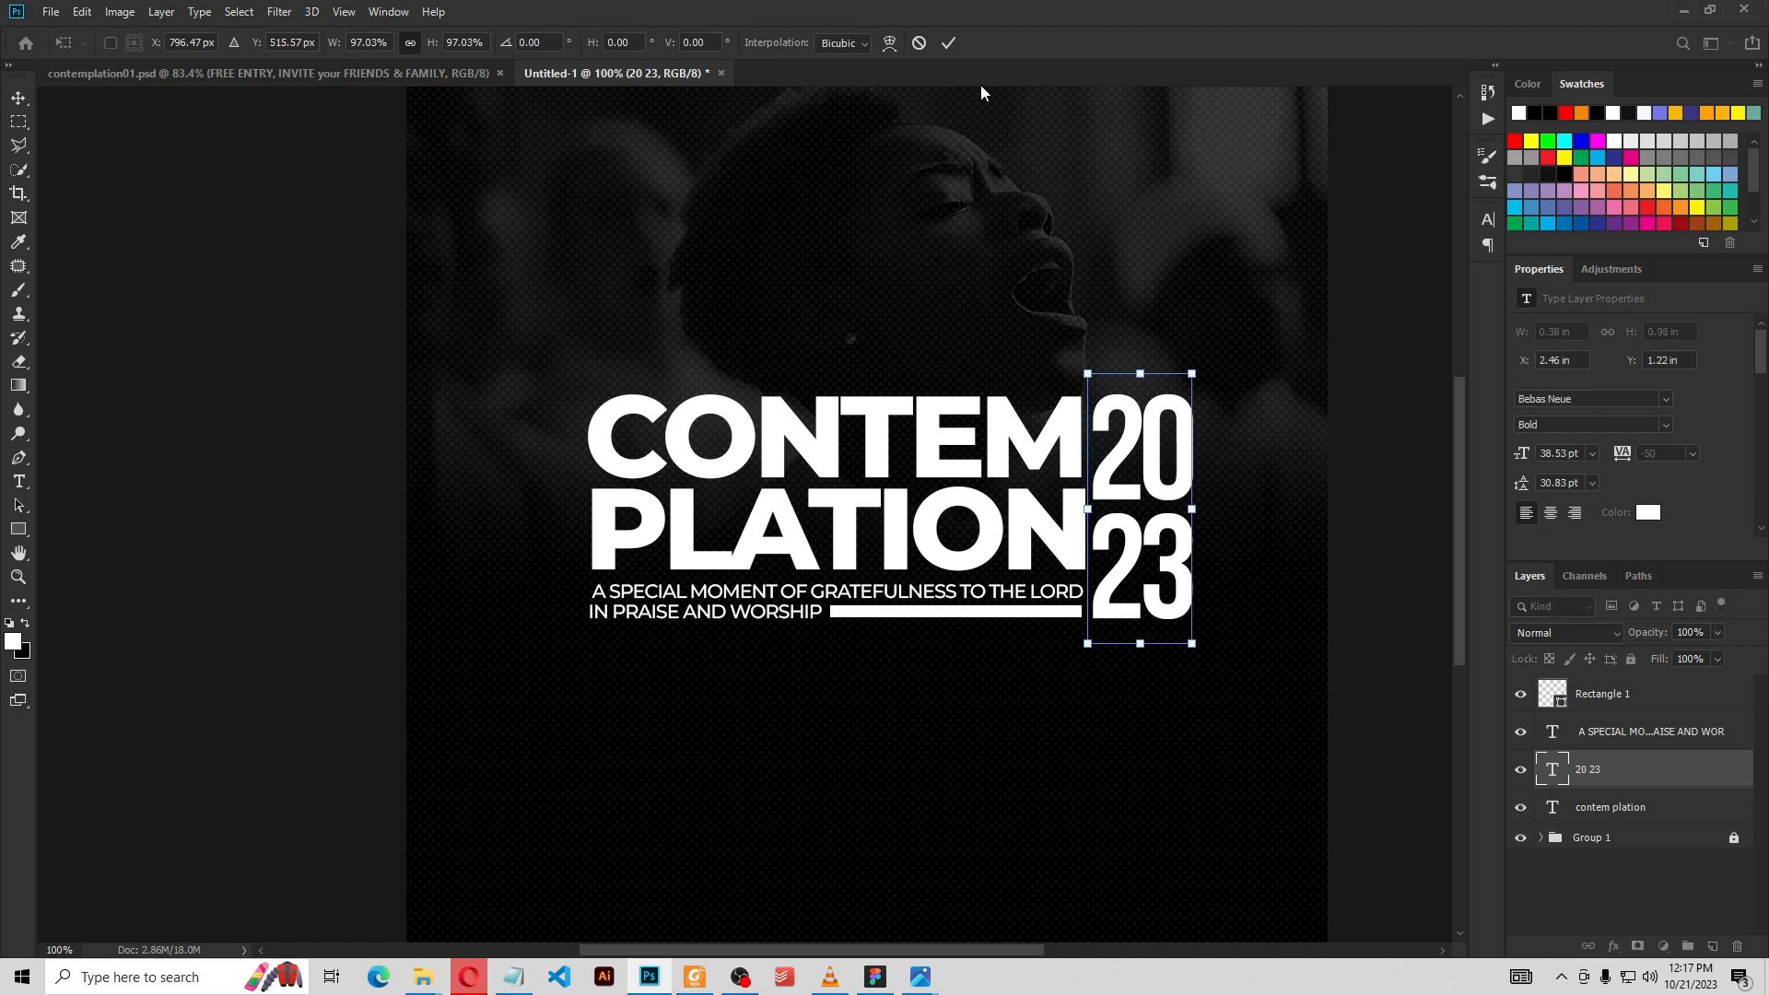
pyautogui.click(946, 47)
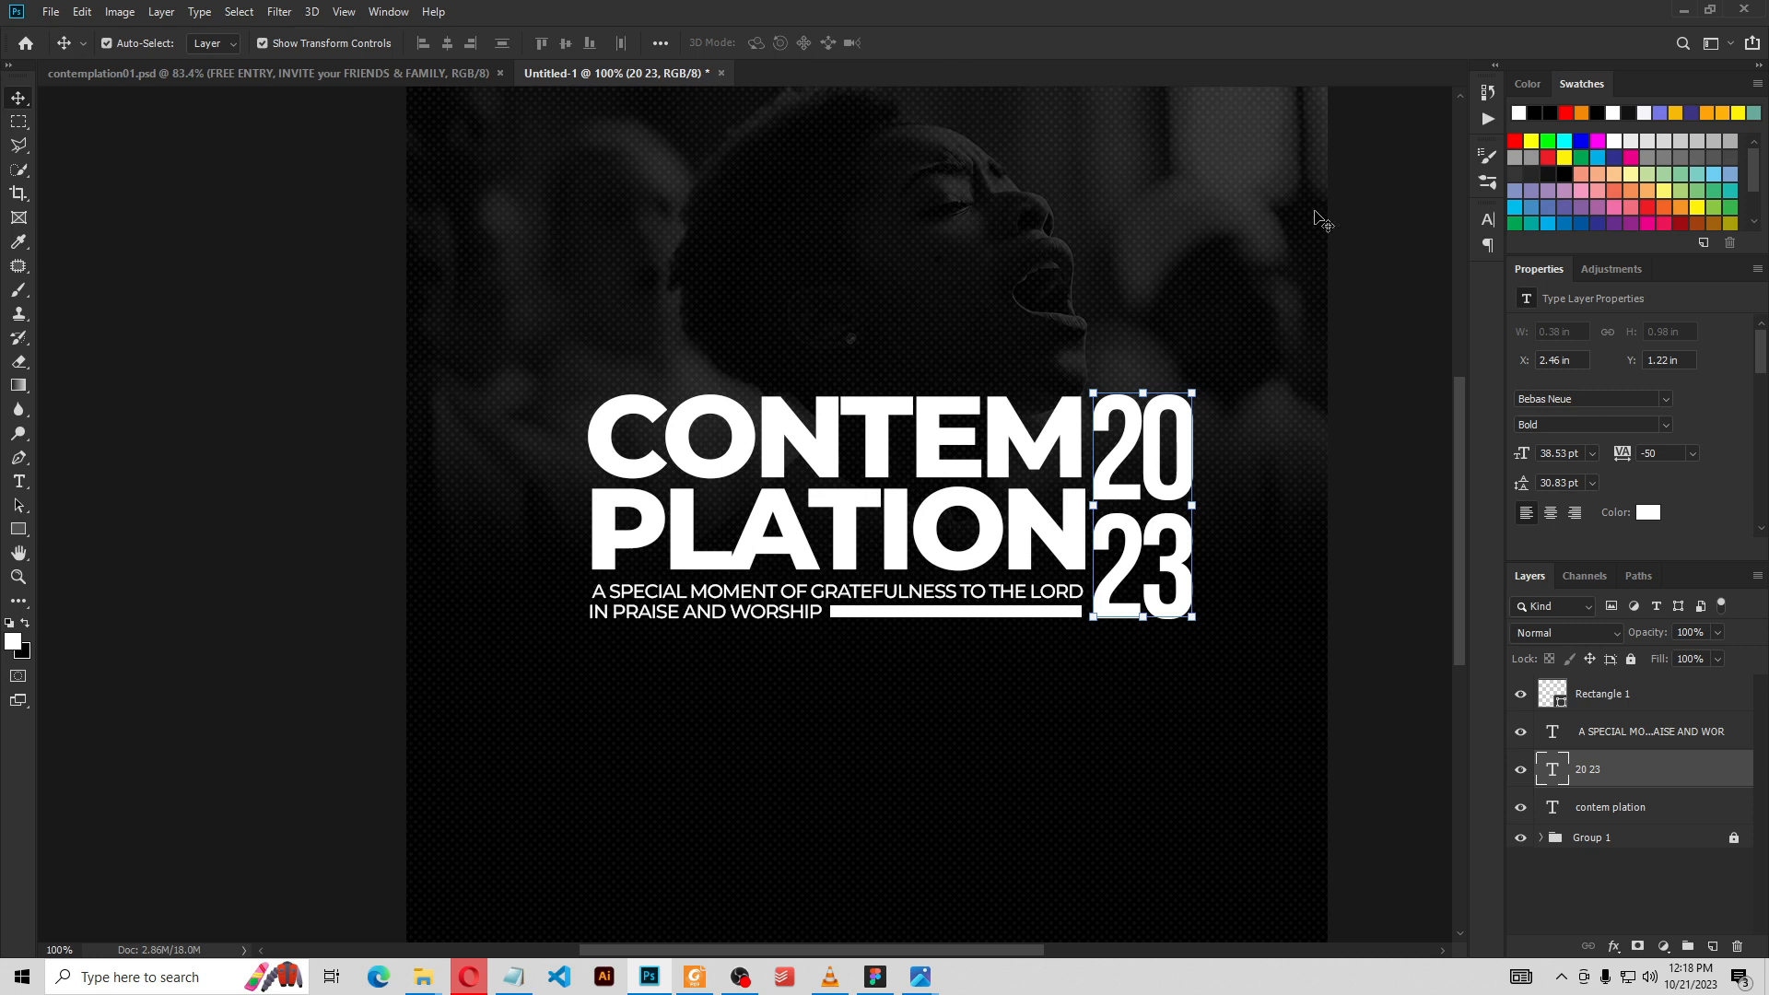
pyautogui.click(1140, 323)
# Add a Gradient Overlay to the contem plation text layer and open its gradient for editing
pyautogui.click(1005, 408)
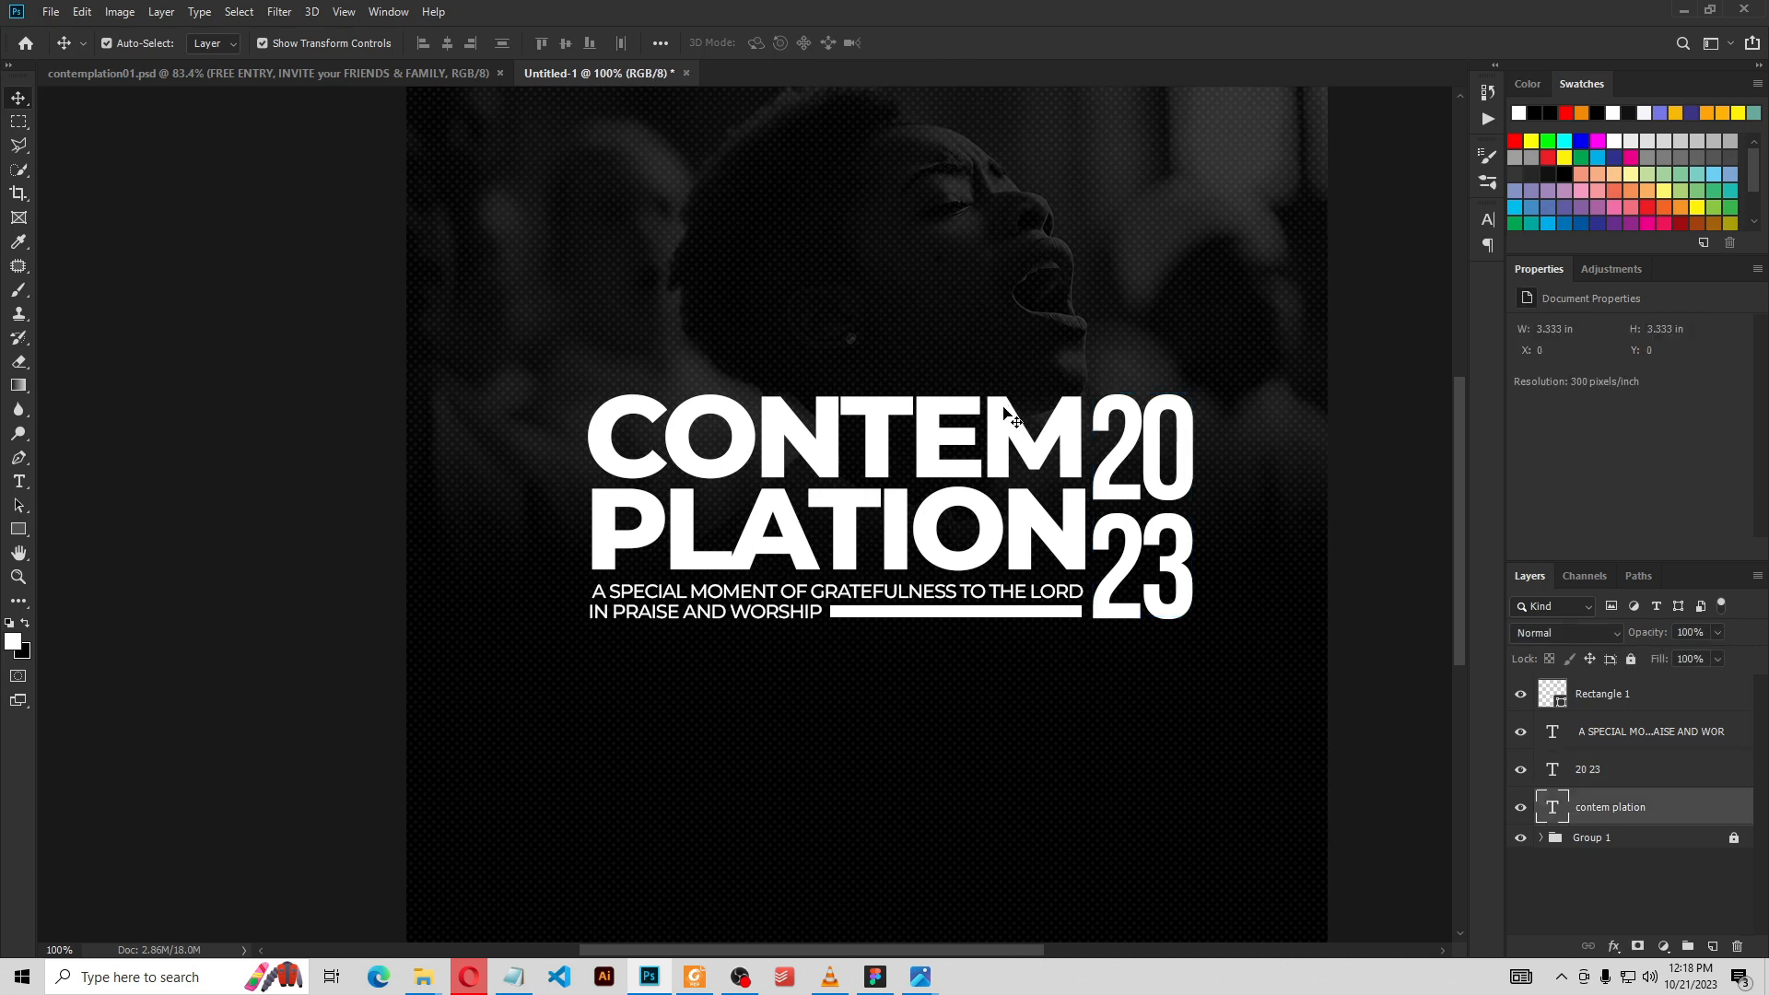
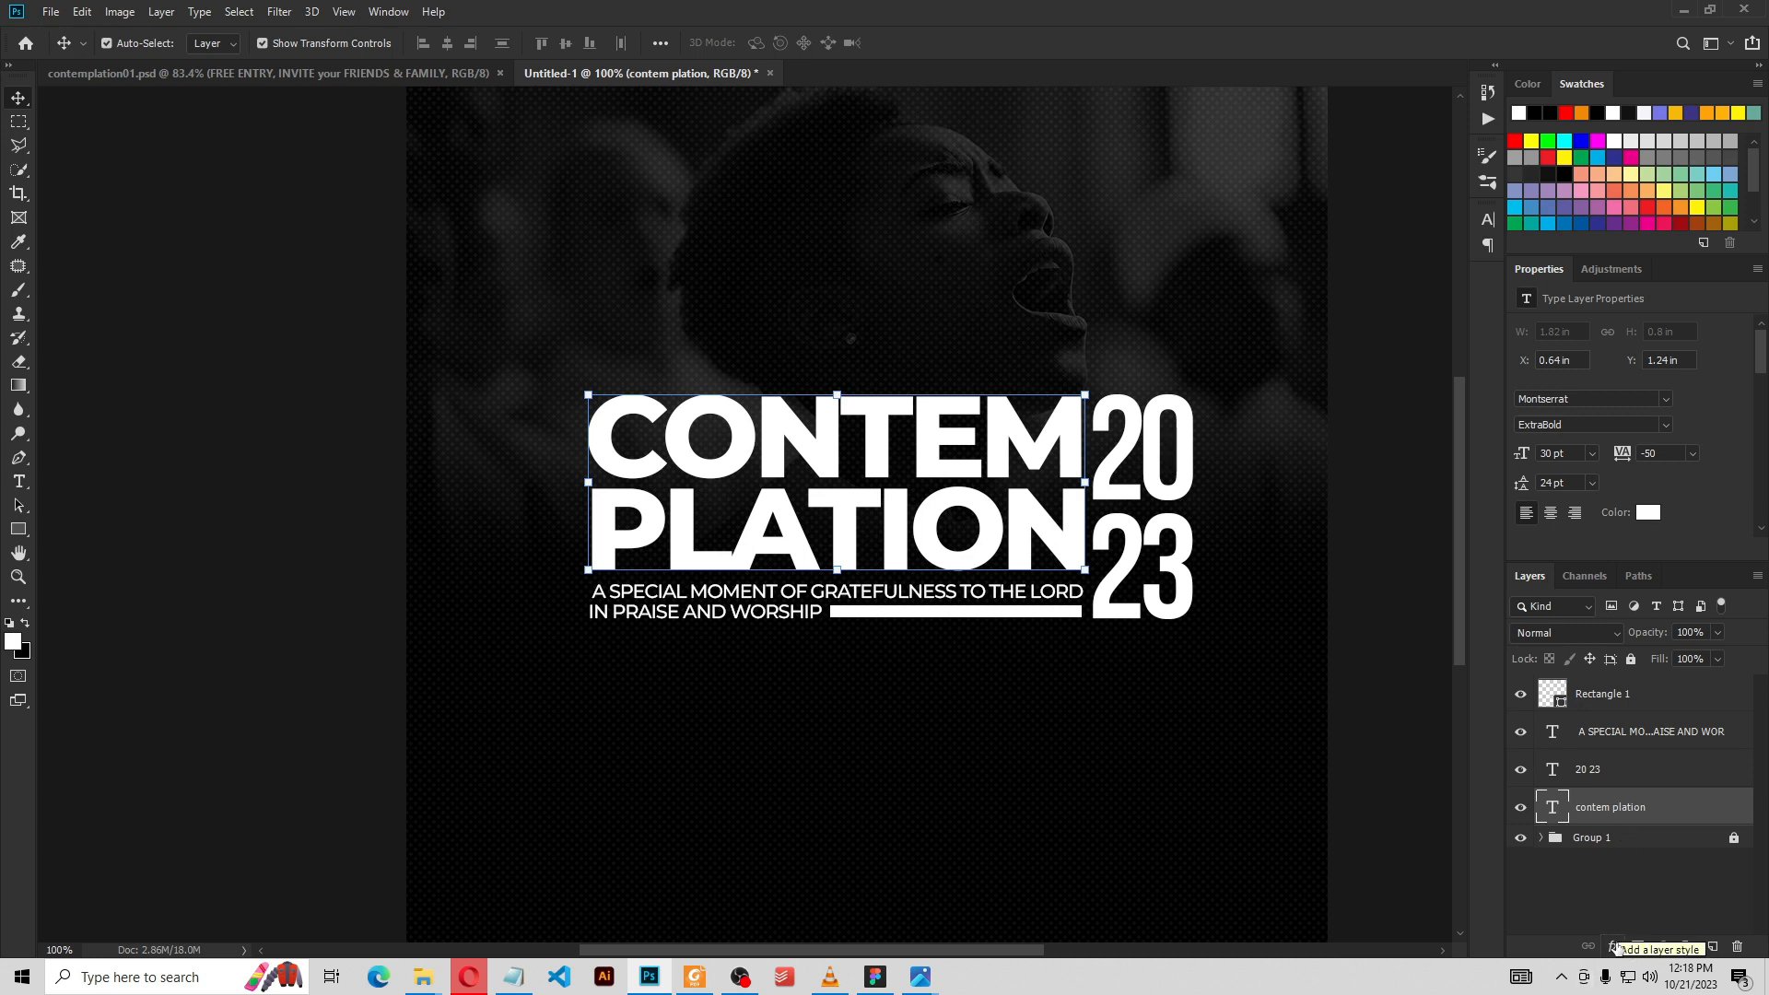
pyautogui.click(1614, 946)
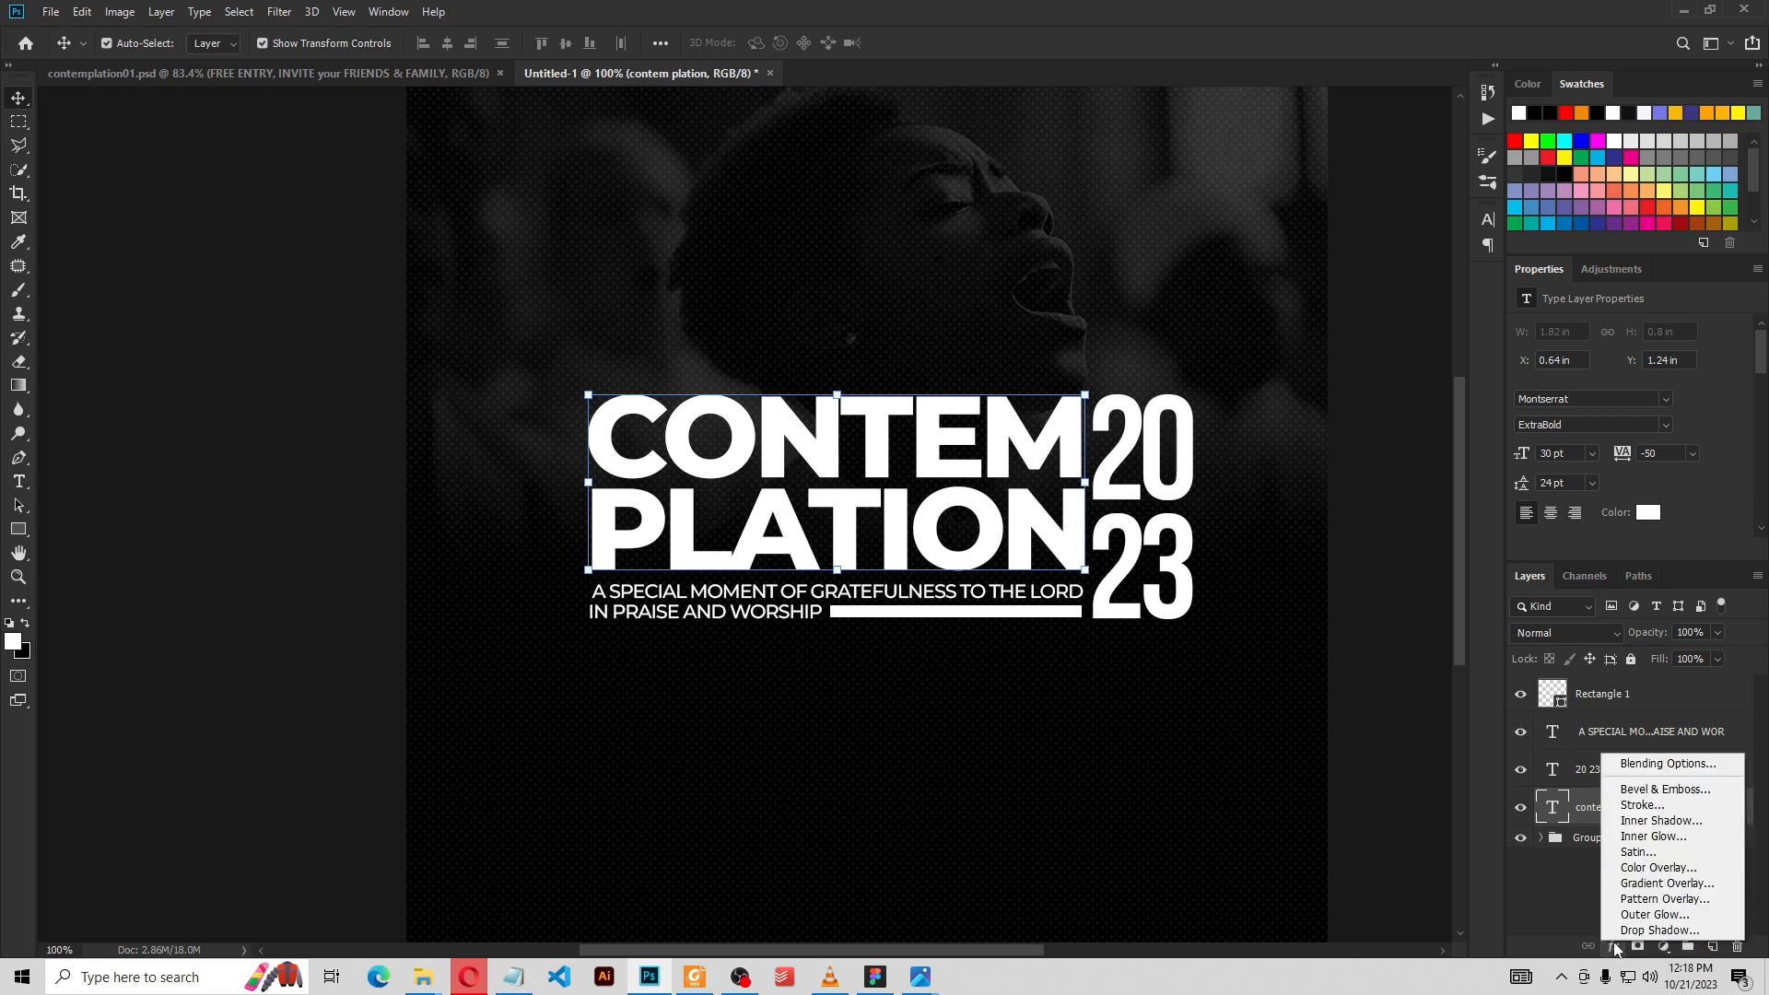
pyautogui.click(1652, 884)
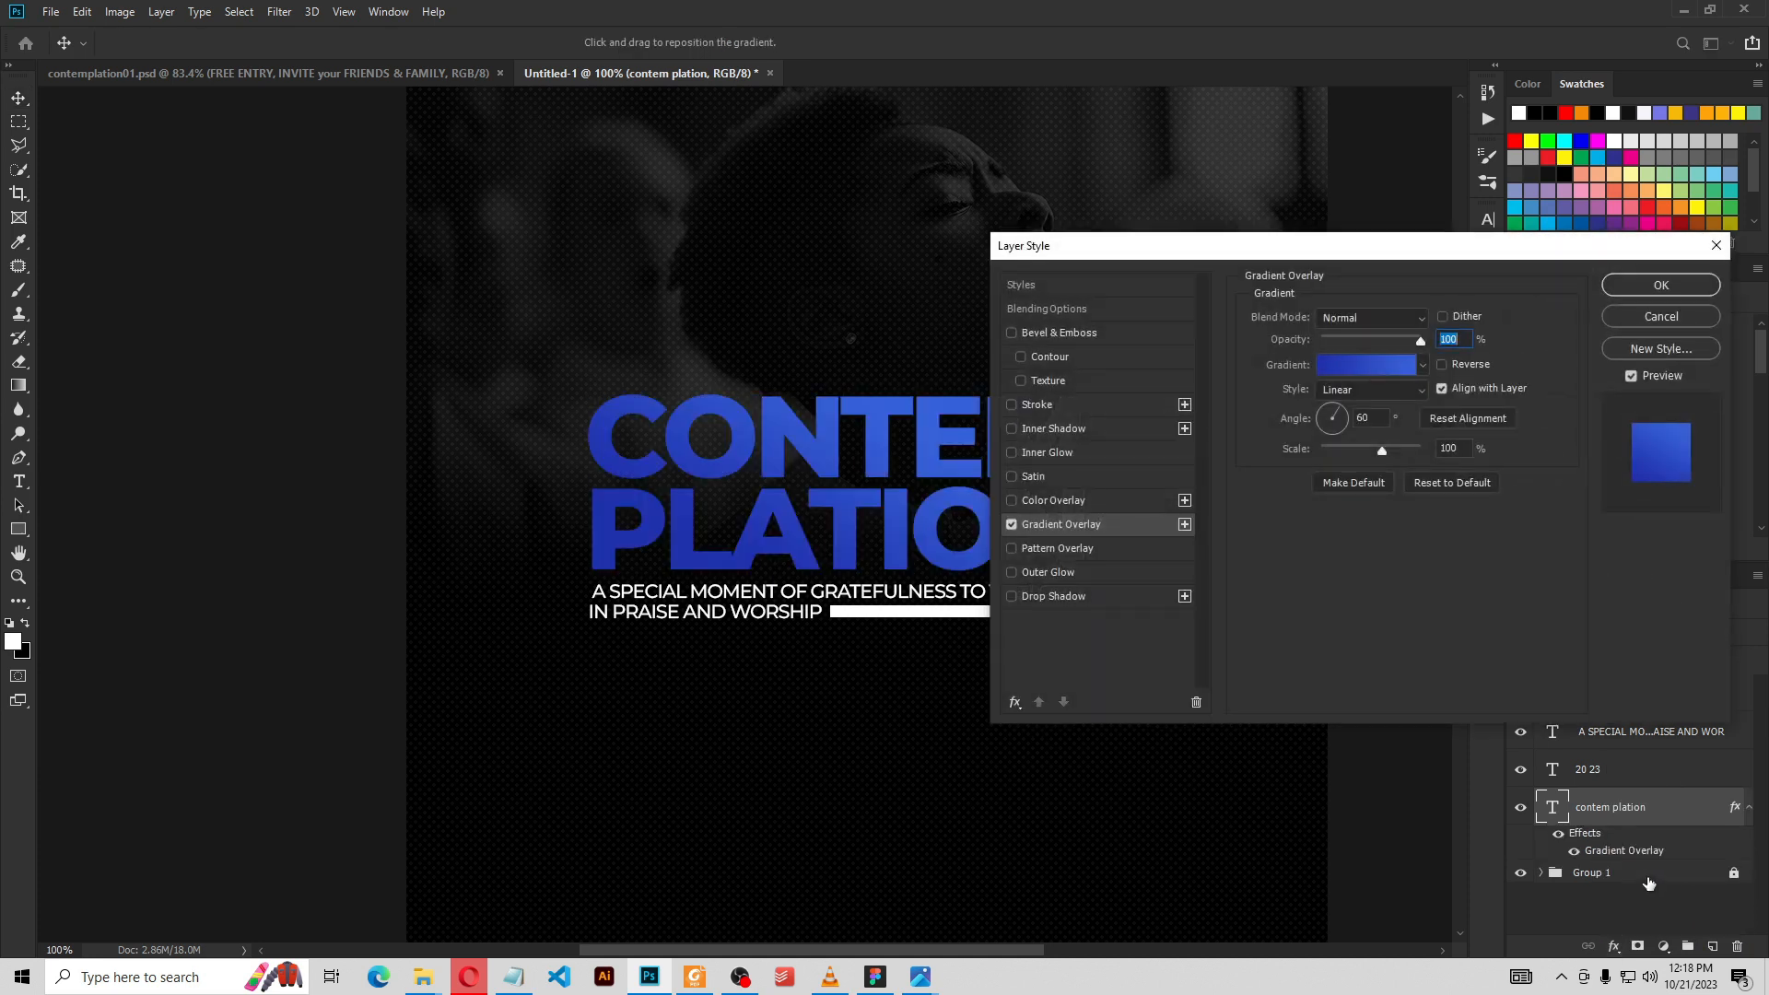
pyautogui.moveTo(1377, 256); pyautogui.dragTo(1385, 605)
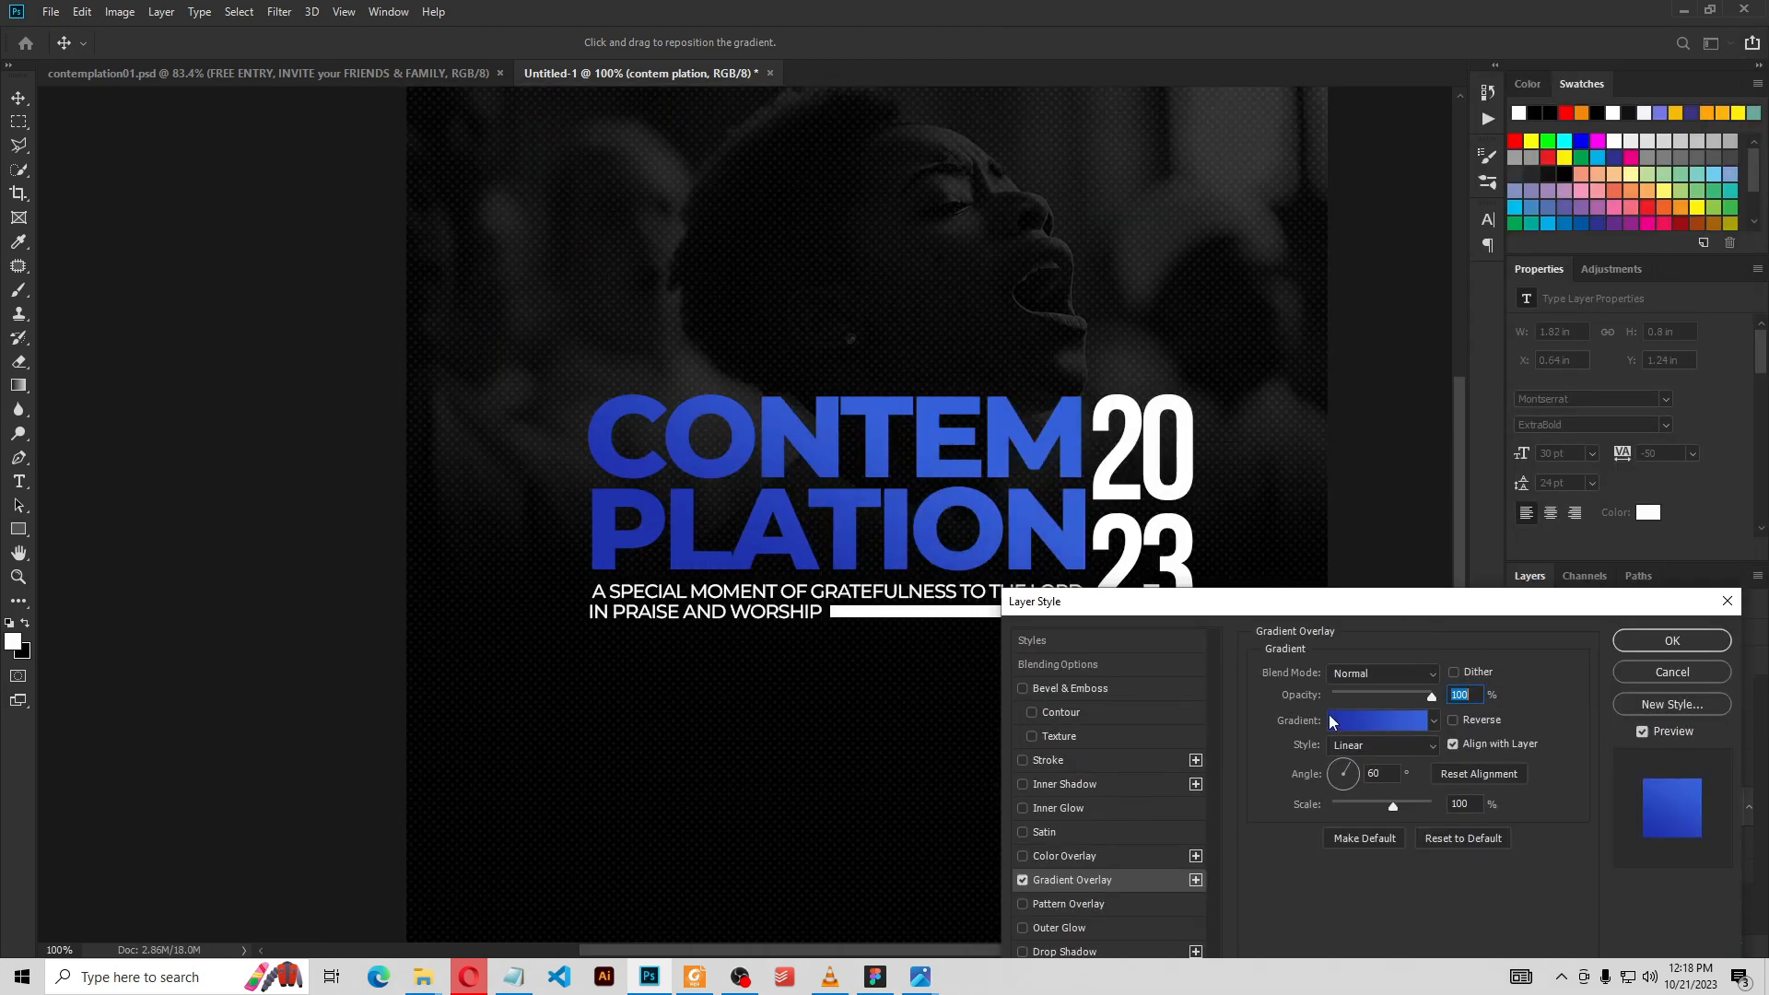
pyautogui.click(1369, 721)
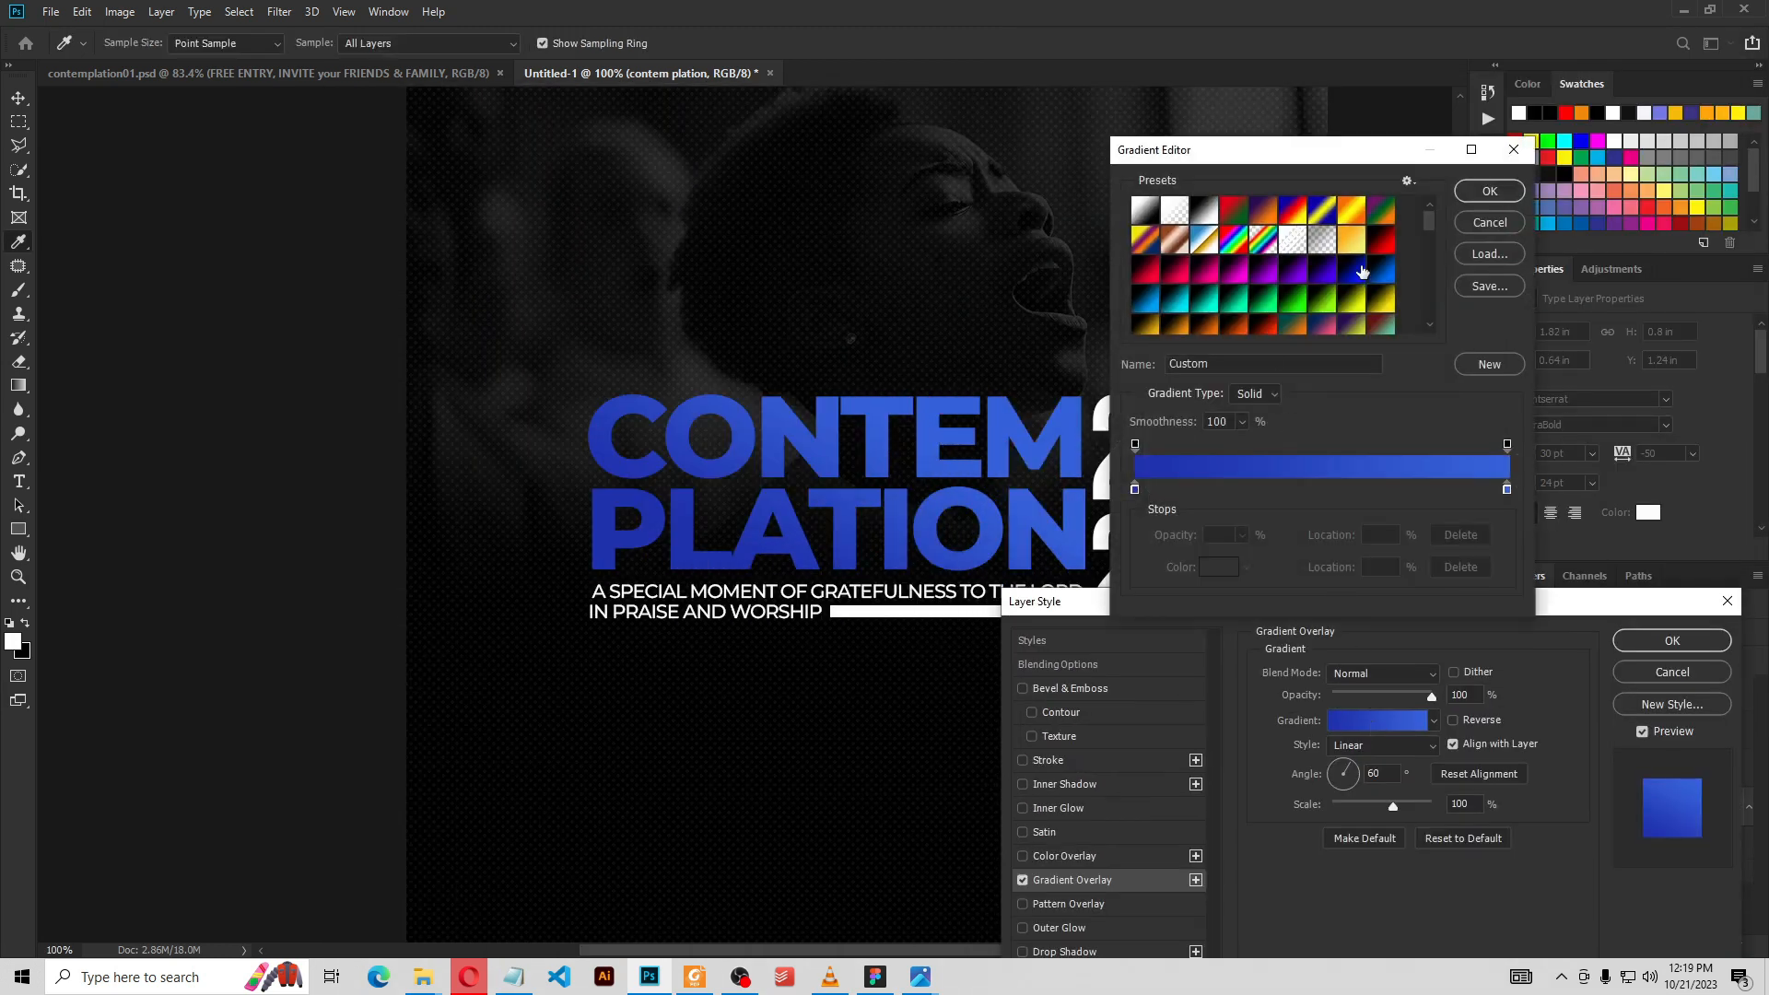
# Set the CONTEM PLATION title's Gradient Overlay to the orange-to-yellow preset
pyautogui.click(1350, 242)
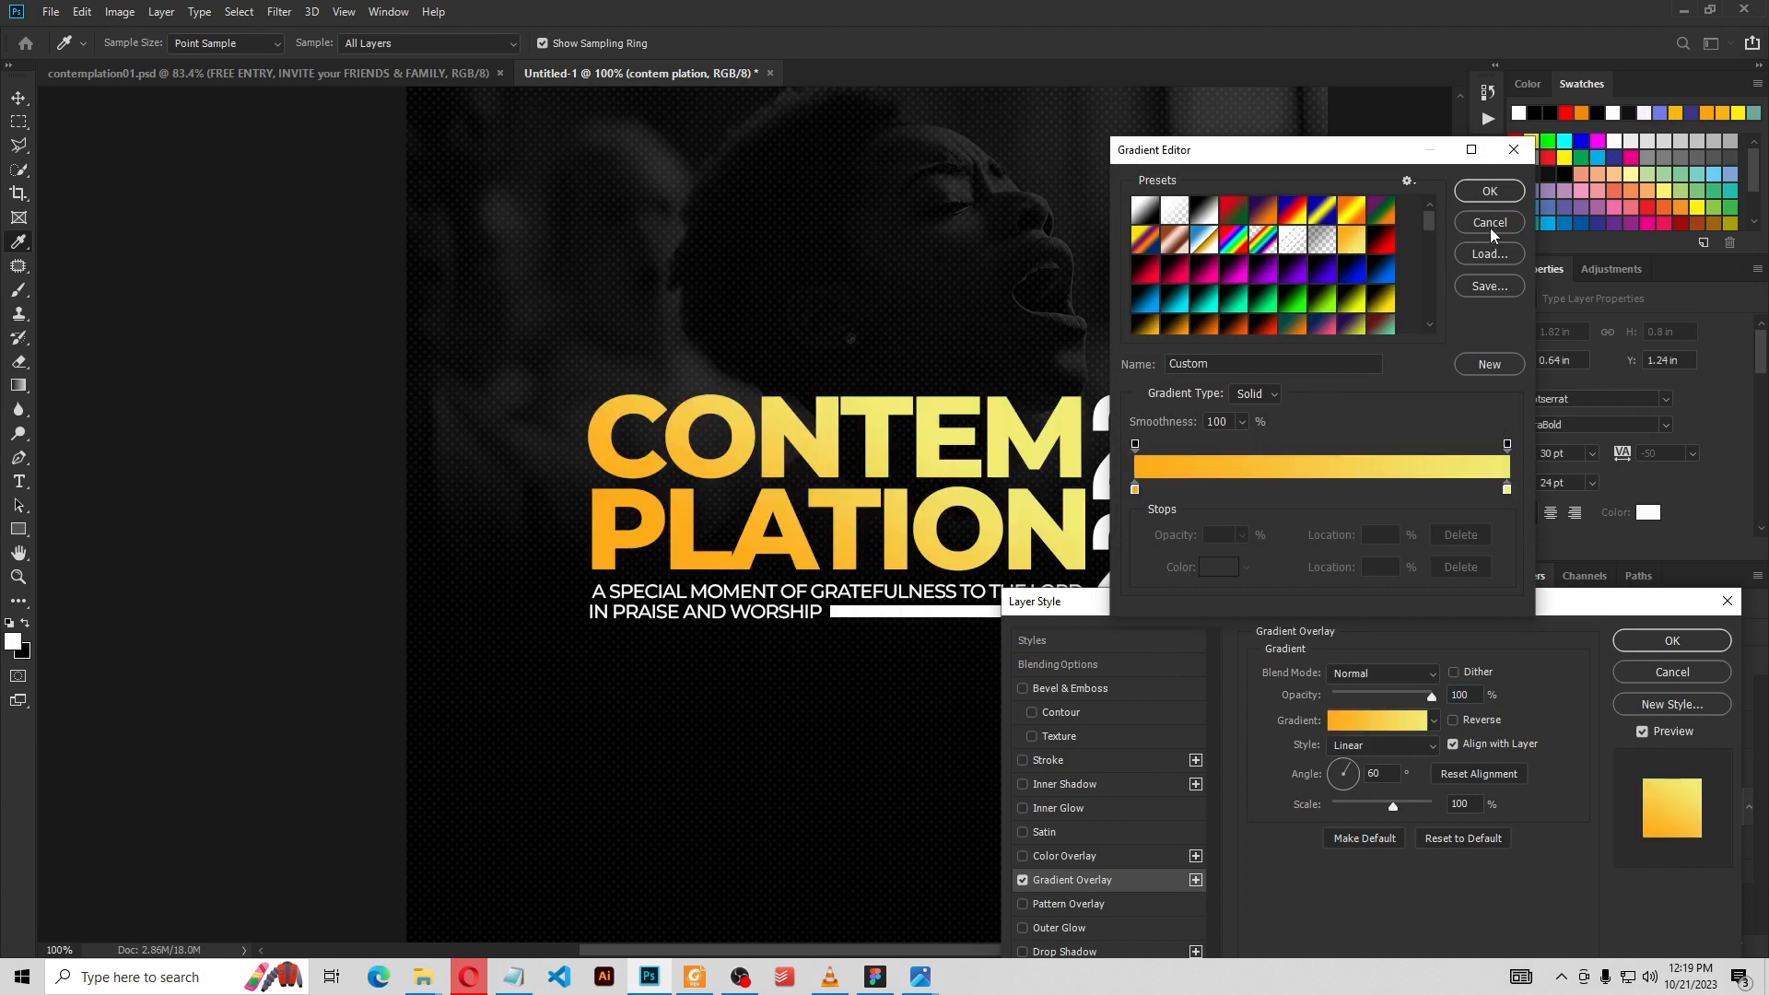
pyautogui.click(1490, 192)
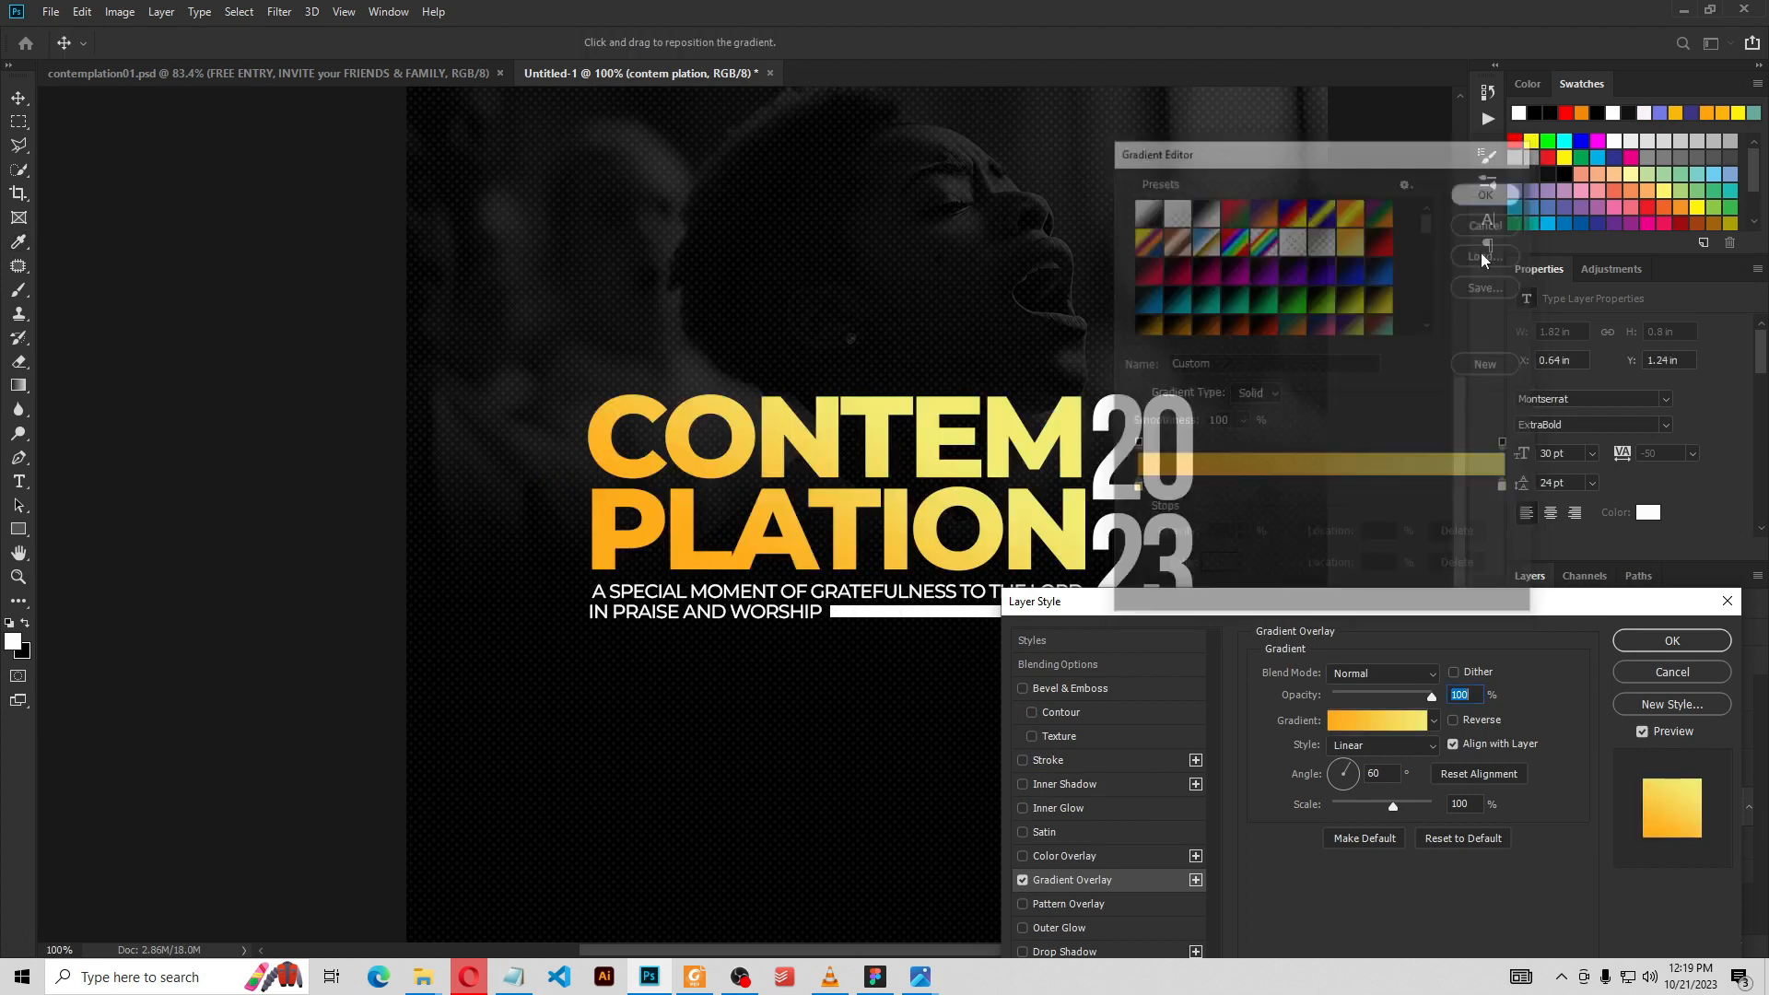
# Inspect the colours of both gradient stops and apply the Gradient Overlay to the title, leaving no layer selected
pyautogui.click(1377, 726)
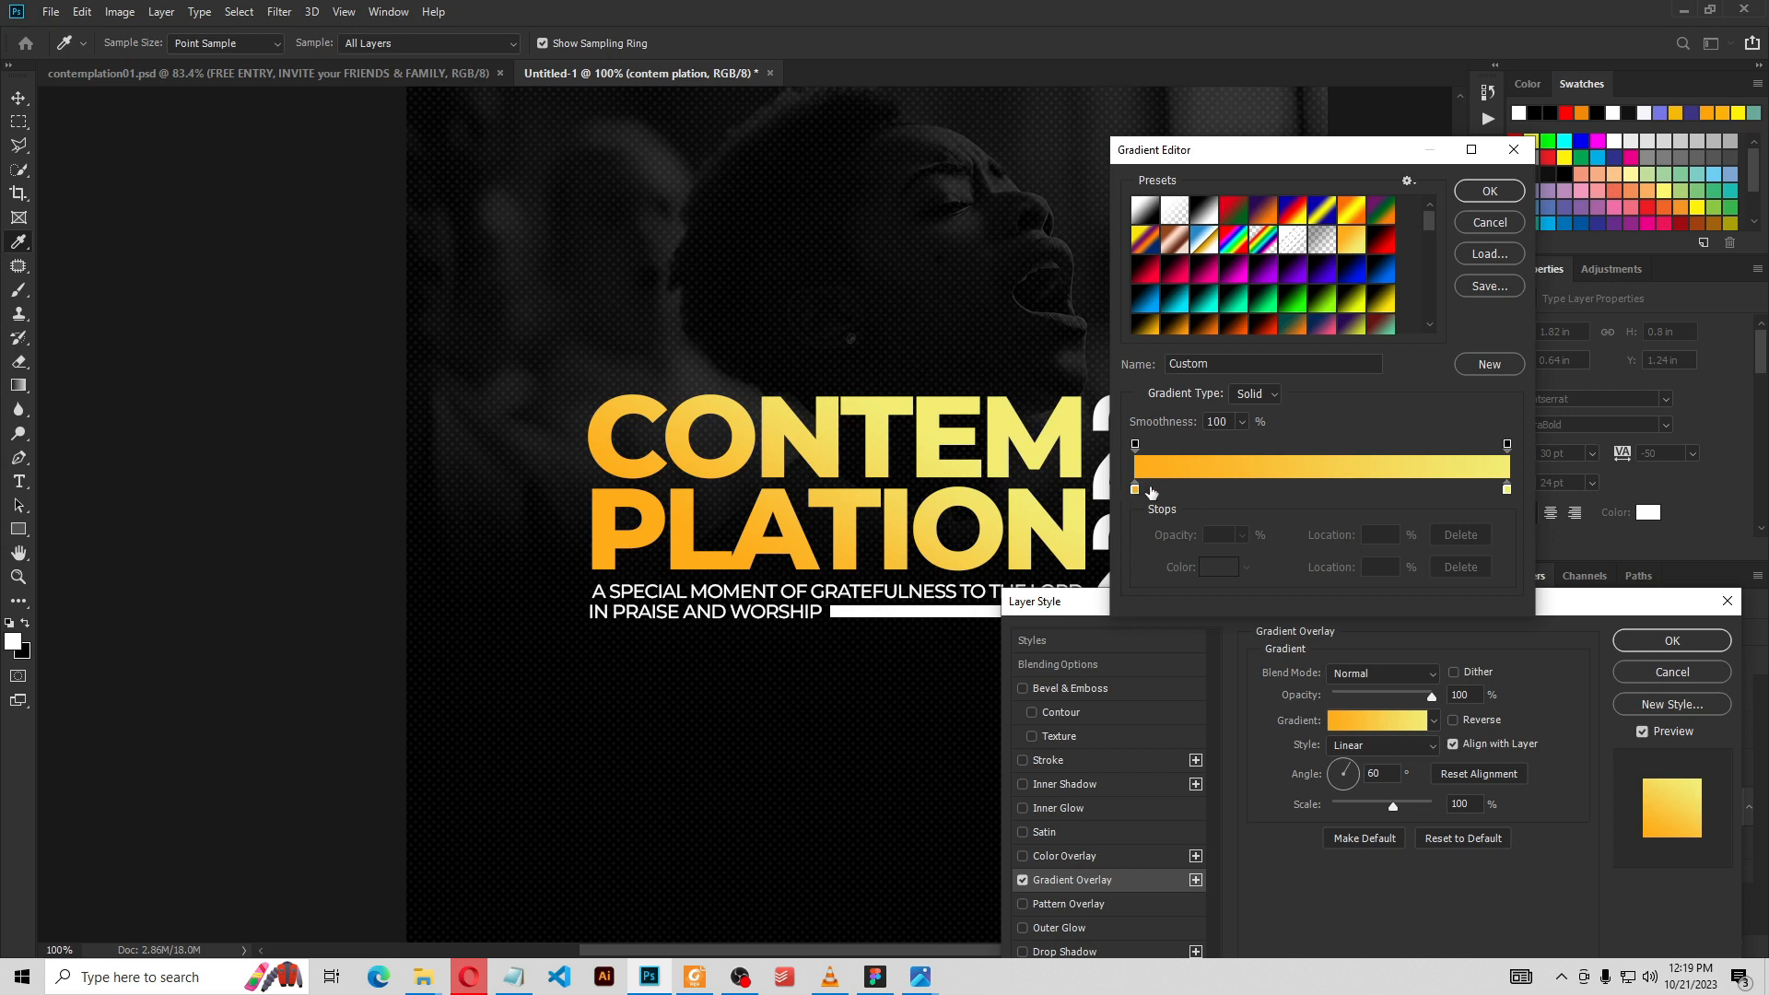
pyautogui.click(1136, 490)
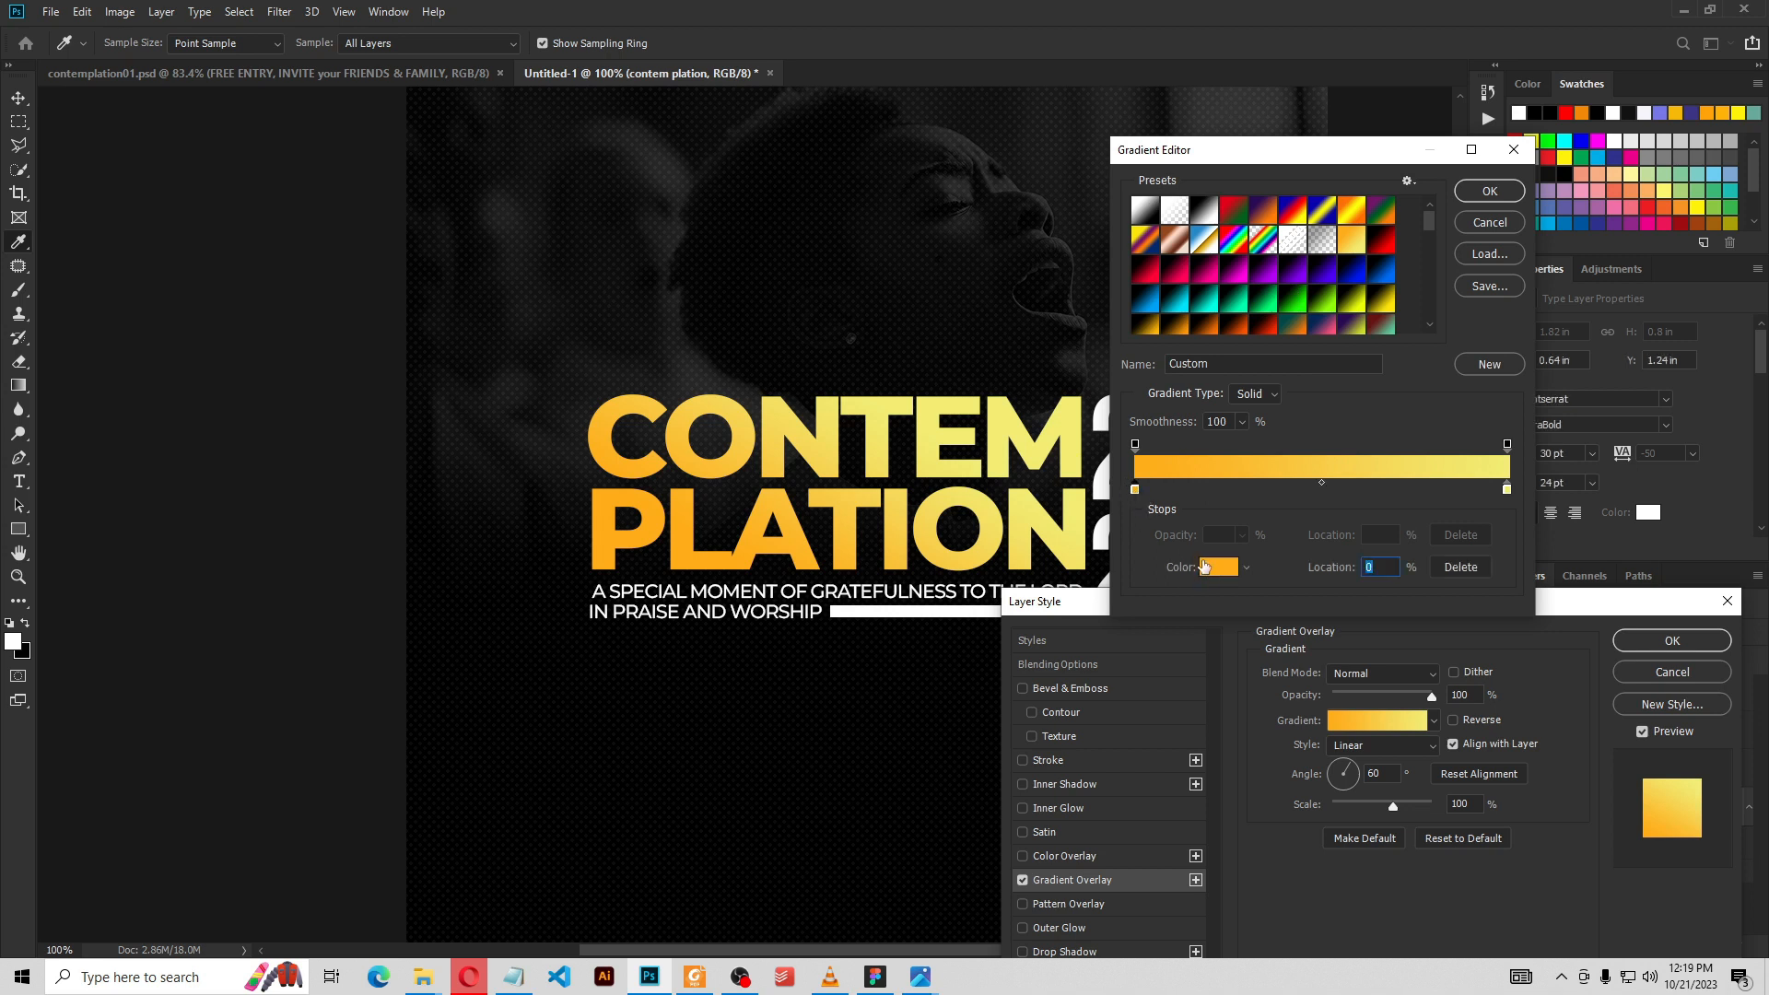
pyautogui.click(1212, 573)
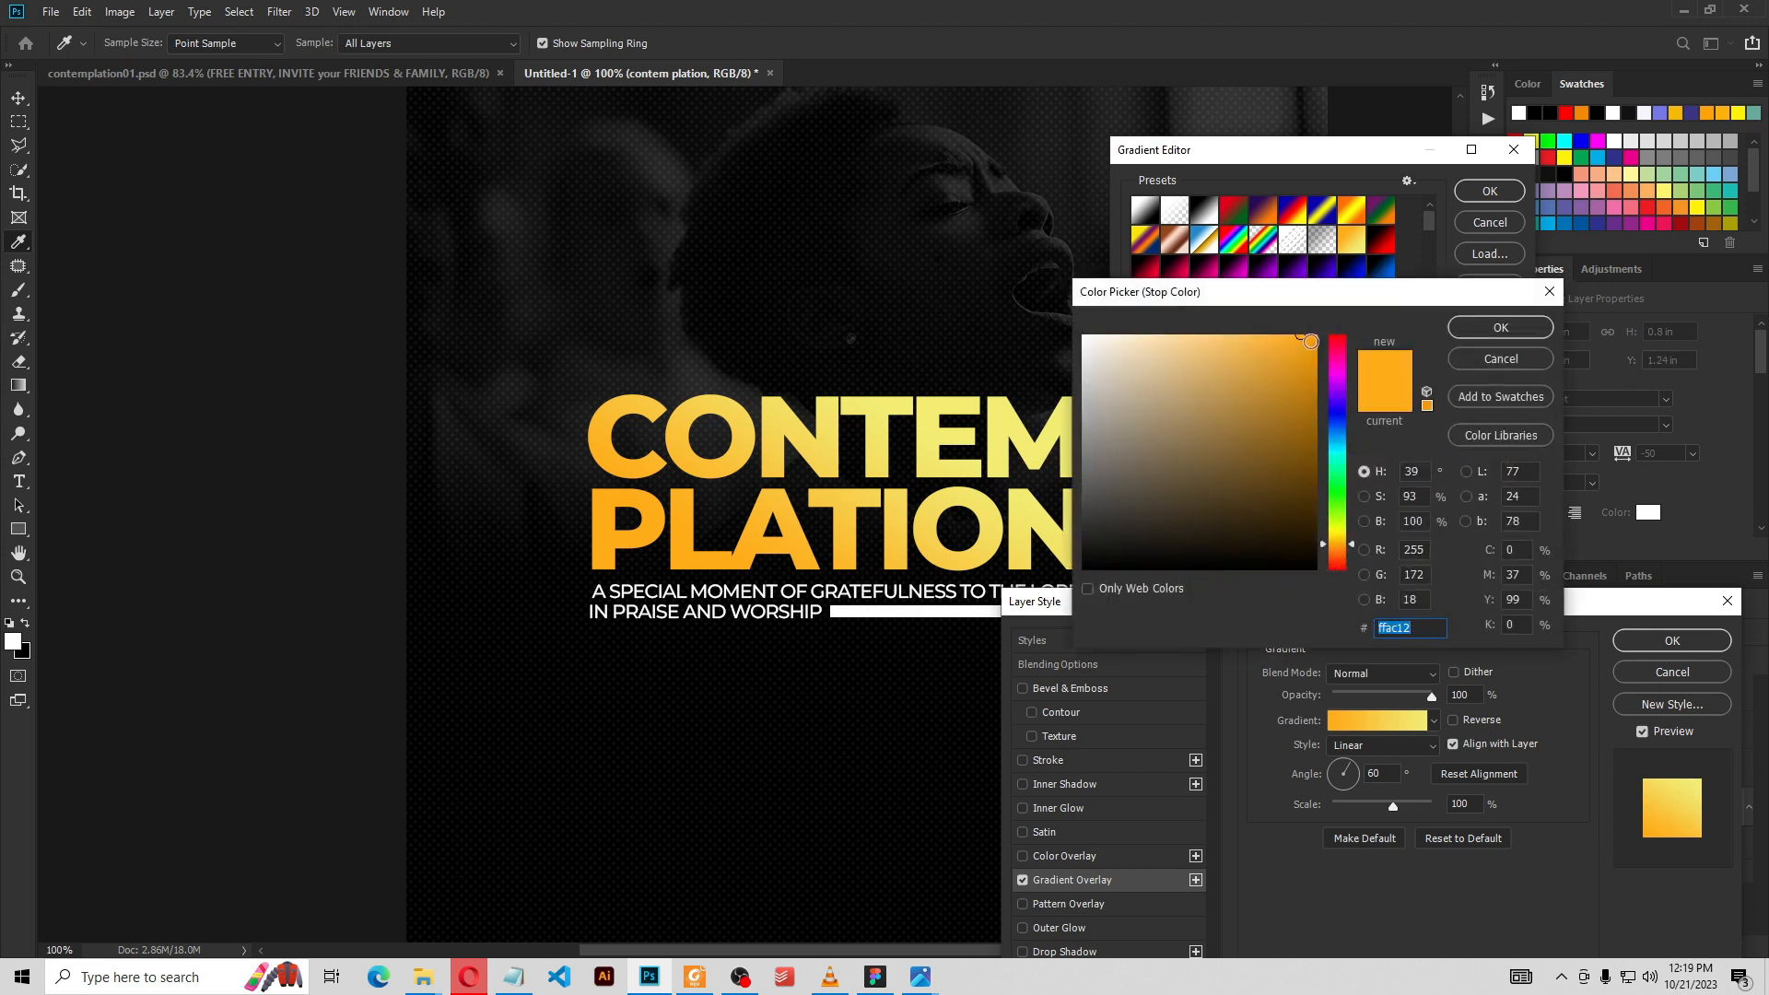
pyautogui.click(1509, 329)
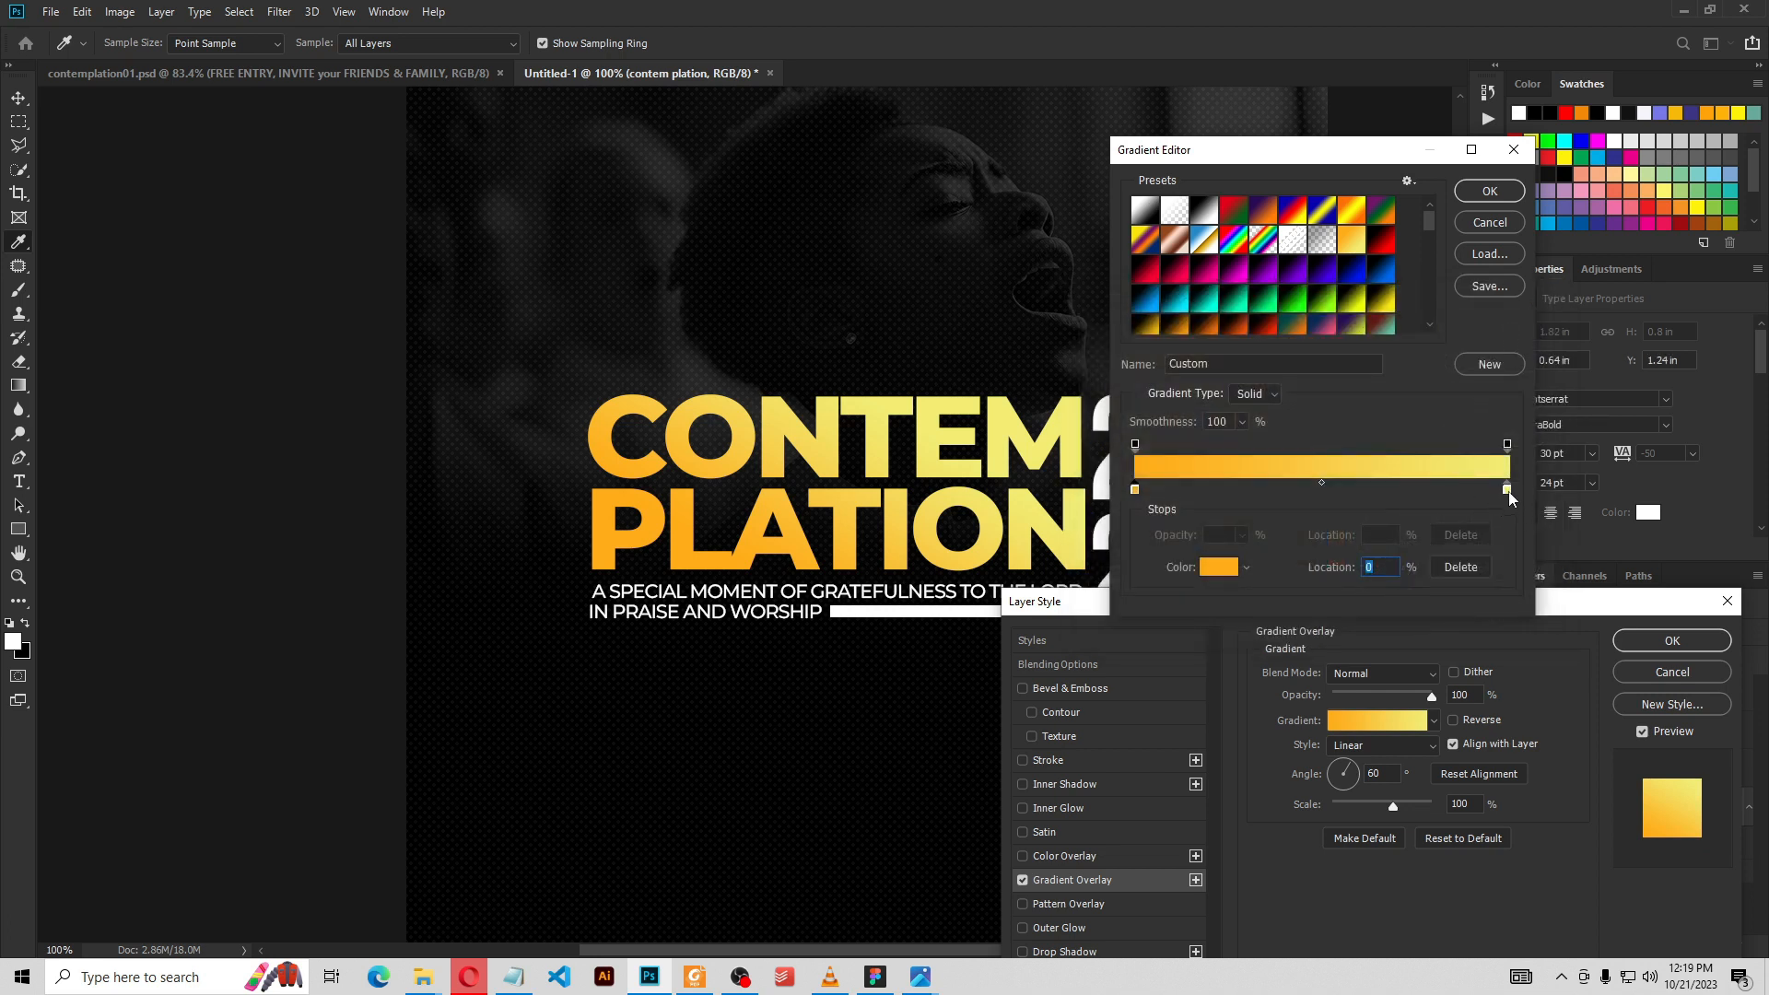
pyautogui.click(1507, 490)
pyautogui.click(1216, 564)
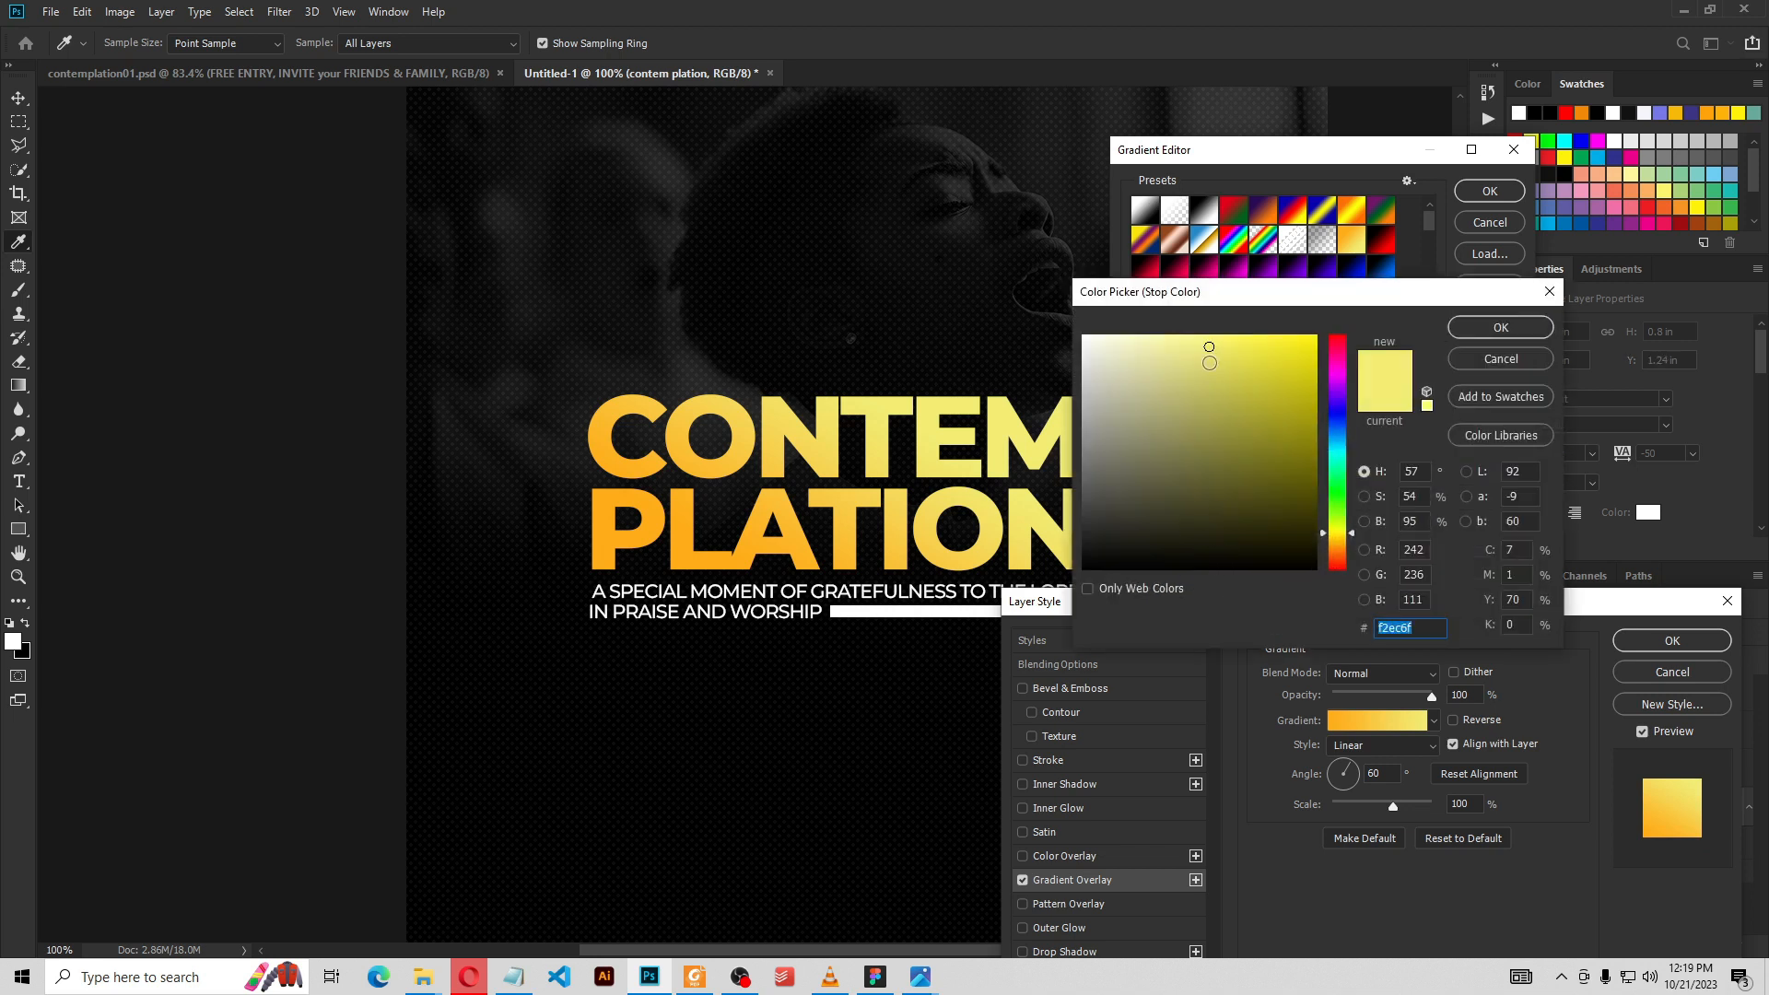
pyautogui.click(1501, 327)
pyautogui.click(1501, 192)
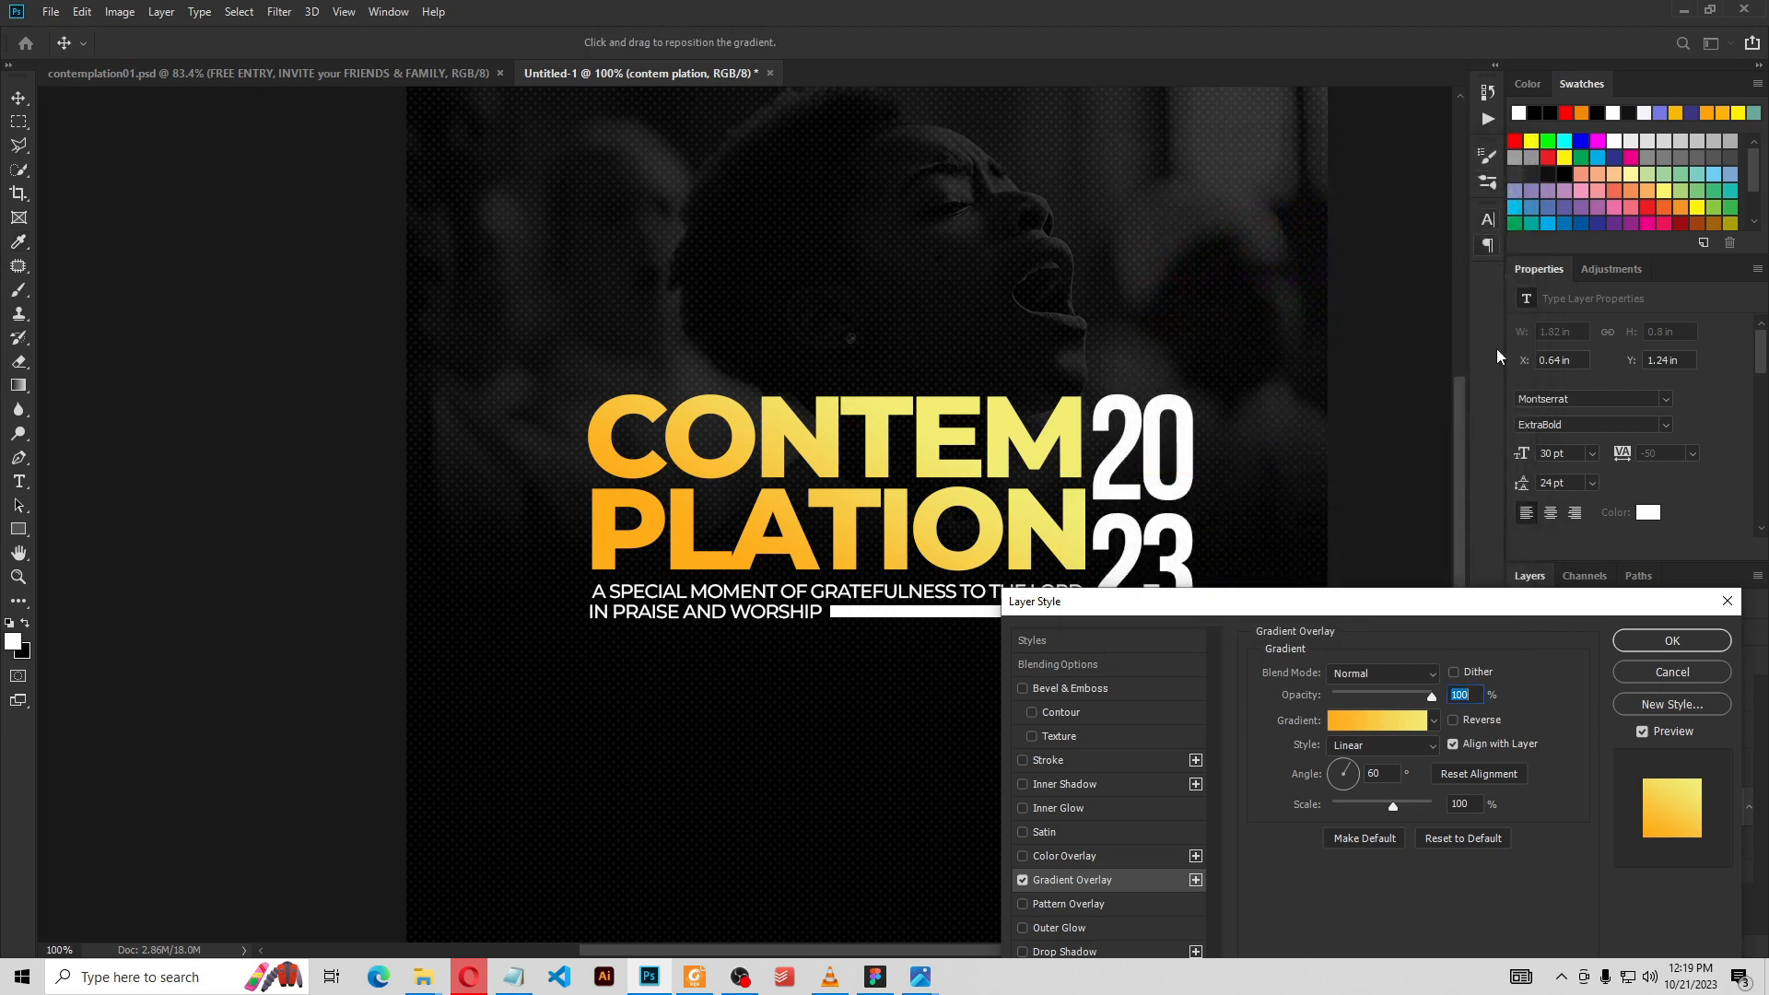
pyautogui.click(1675, 642)
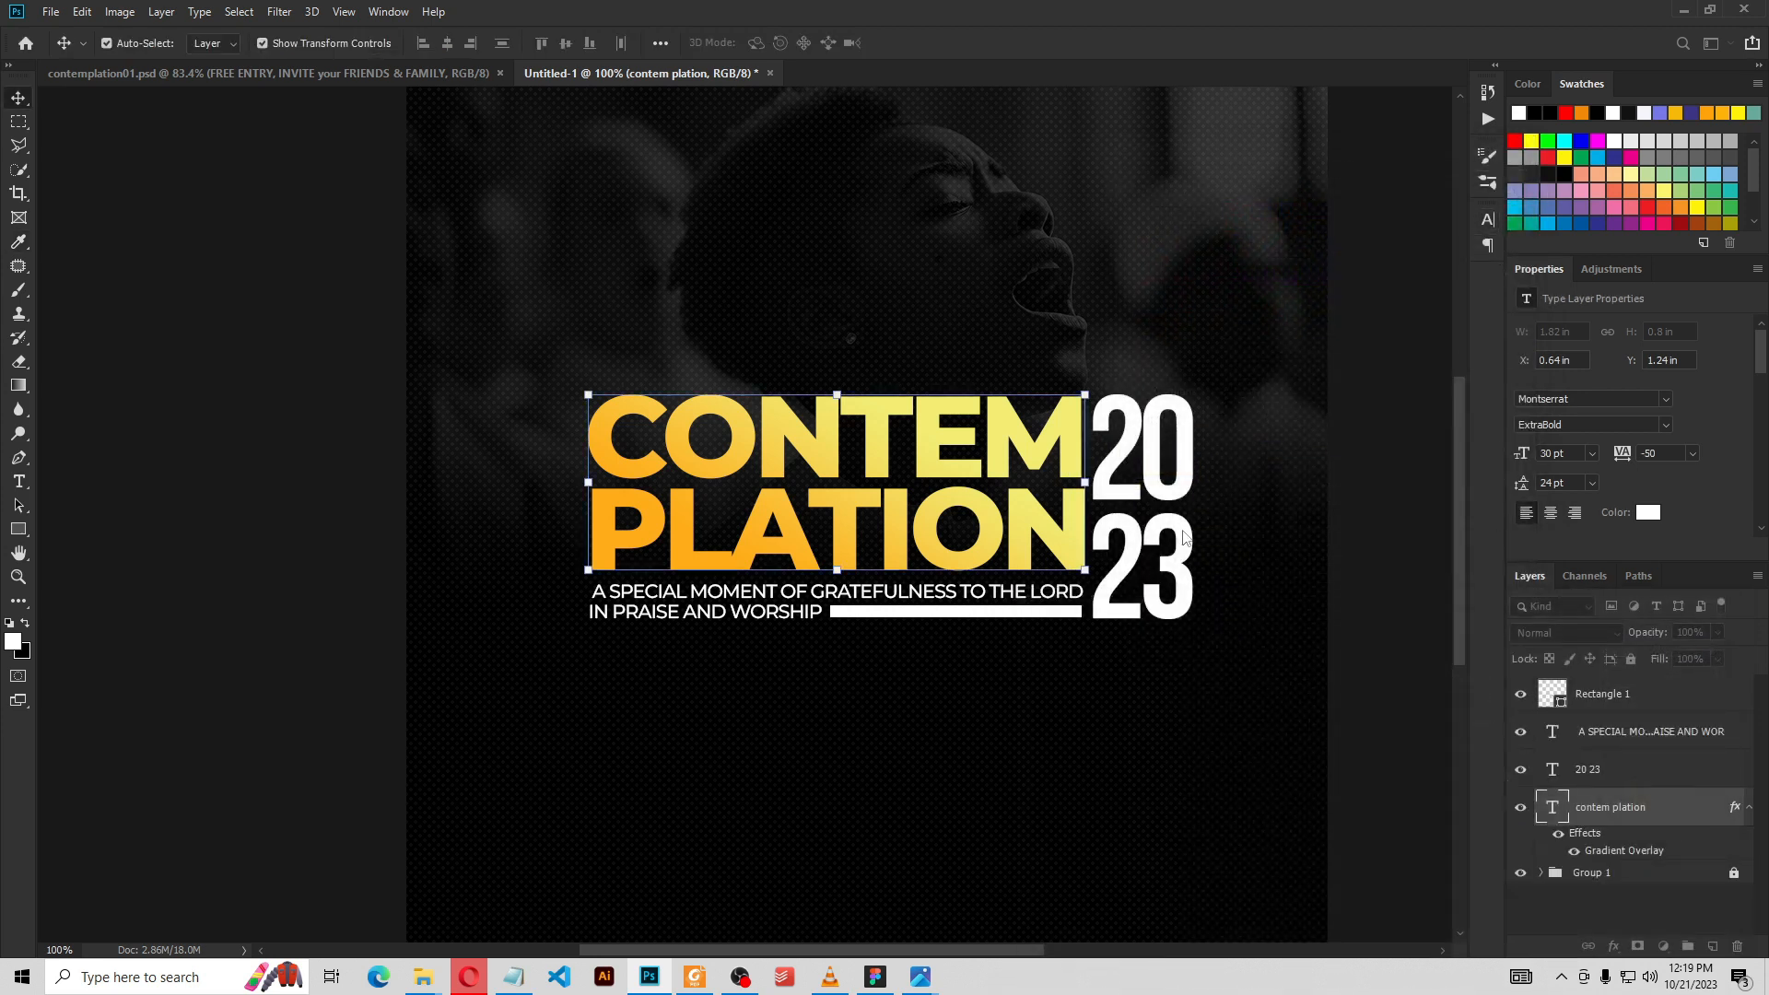
pyautogui.click(1399, 568)
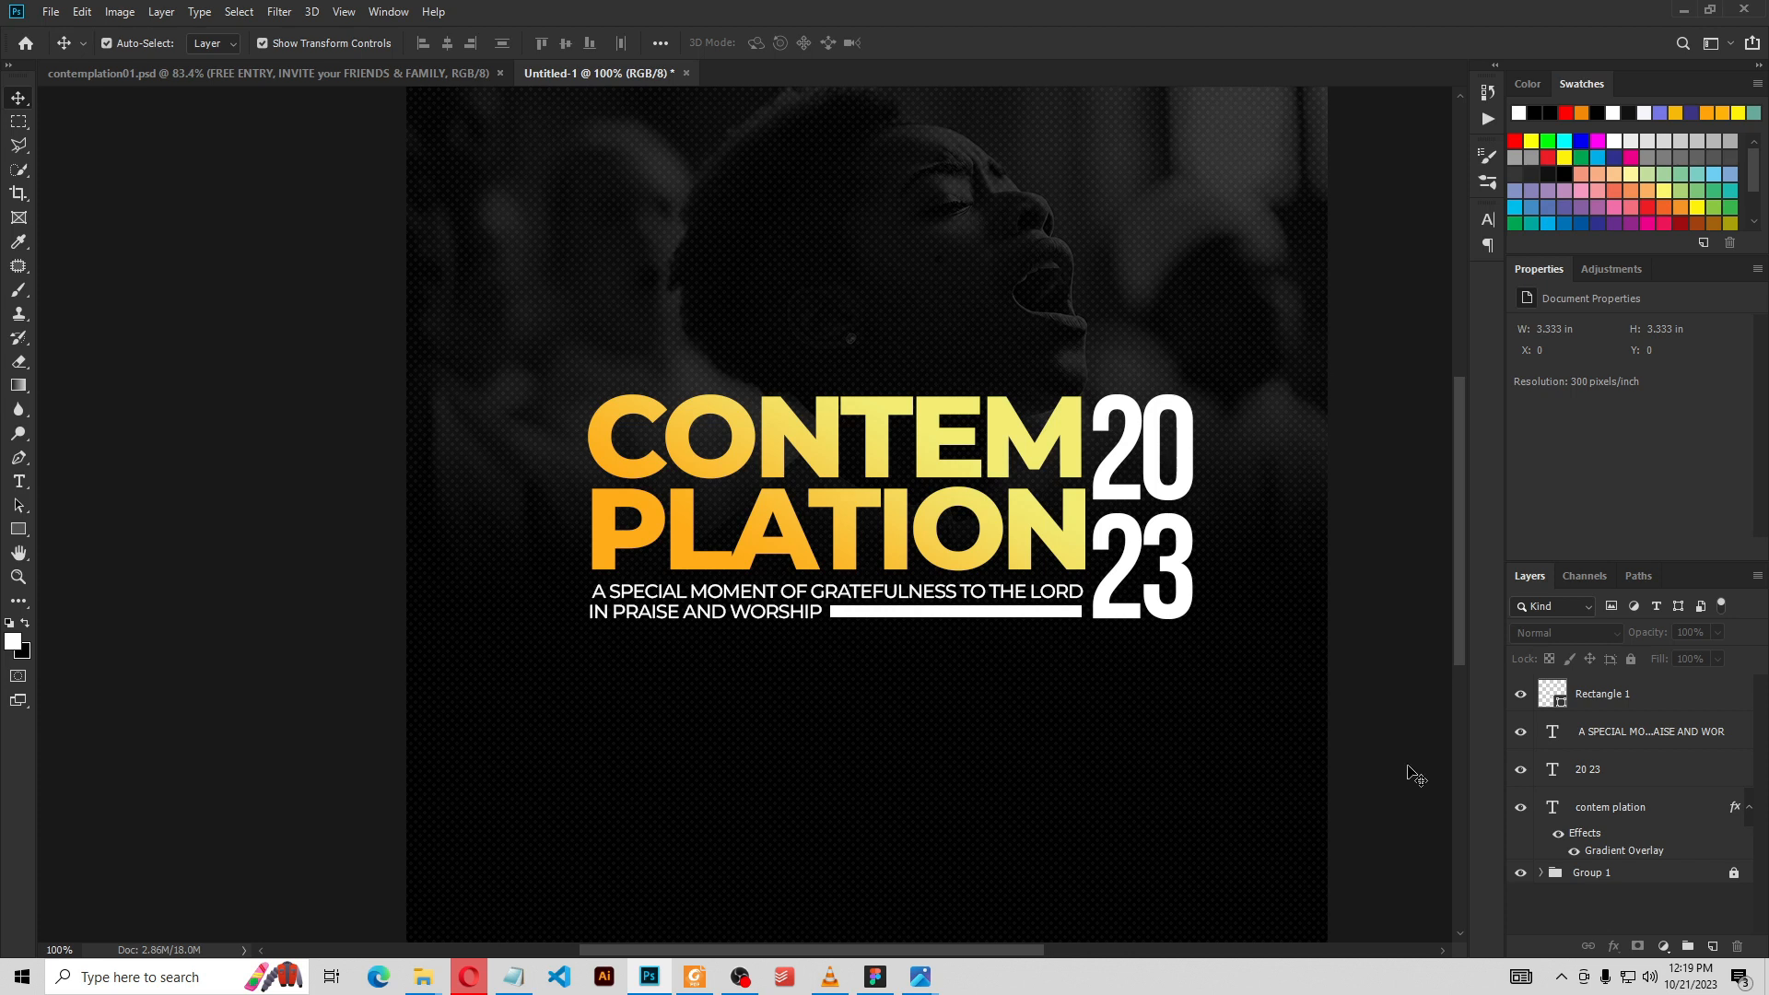
# Add the text "22" below the tagline in the lower-left part of the canvas and enlarge it to about 21.5 pt
pyautogui.moveTo(1370, 738); pyautogui.dragTo(1358, 644)
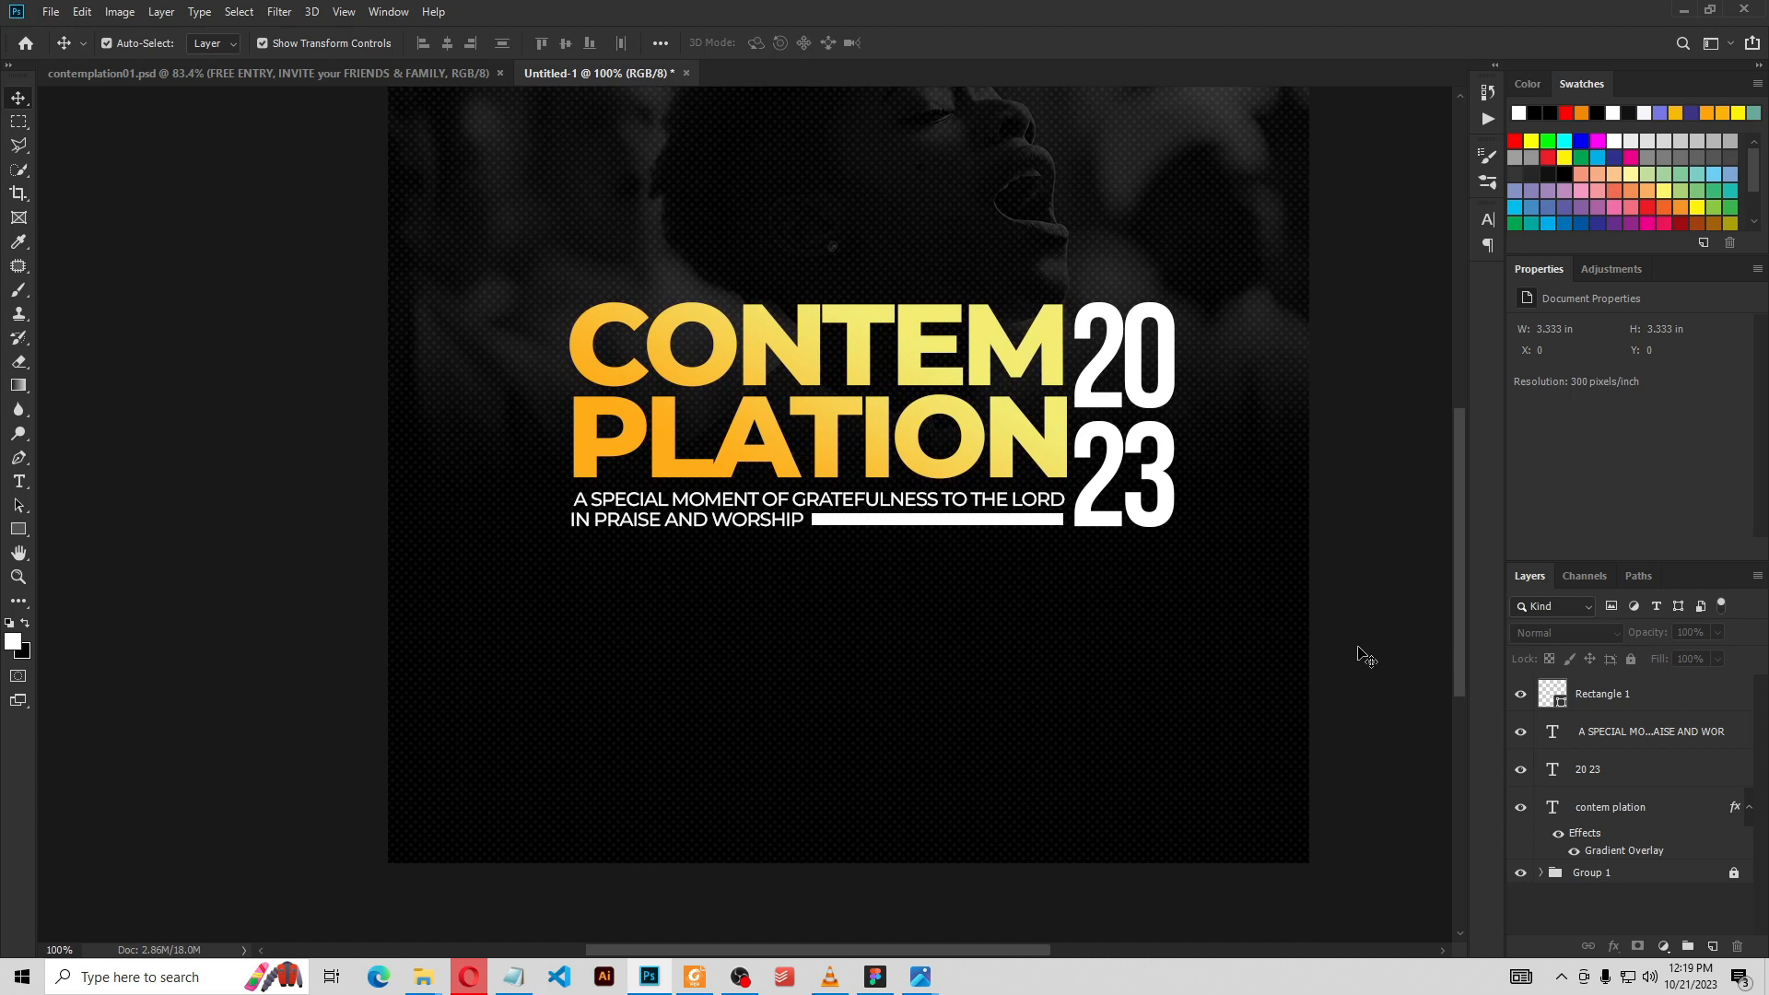
pyautogui.moveTo(1370, 660); pyautogui.dragTo(1356, 671)
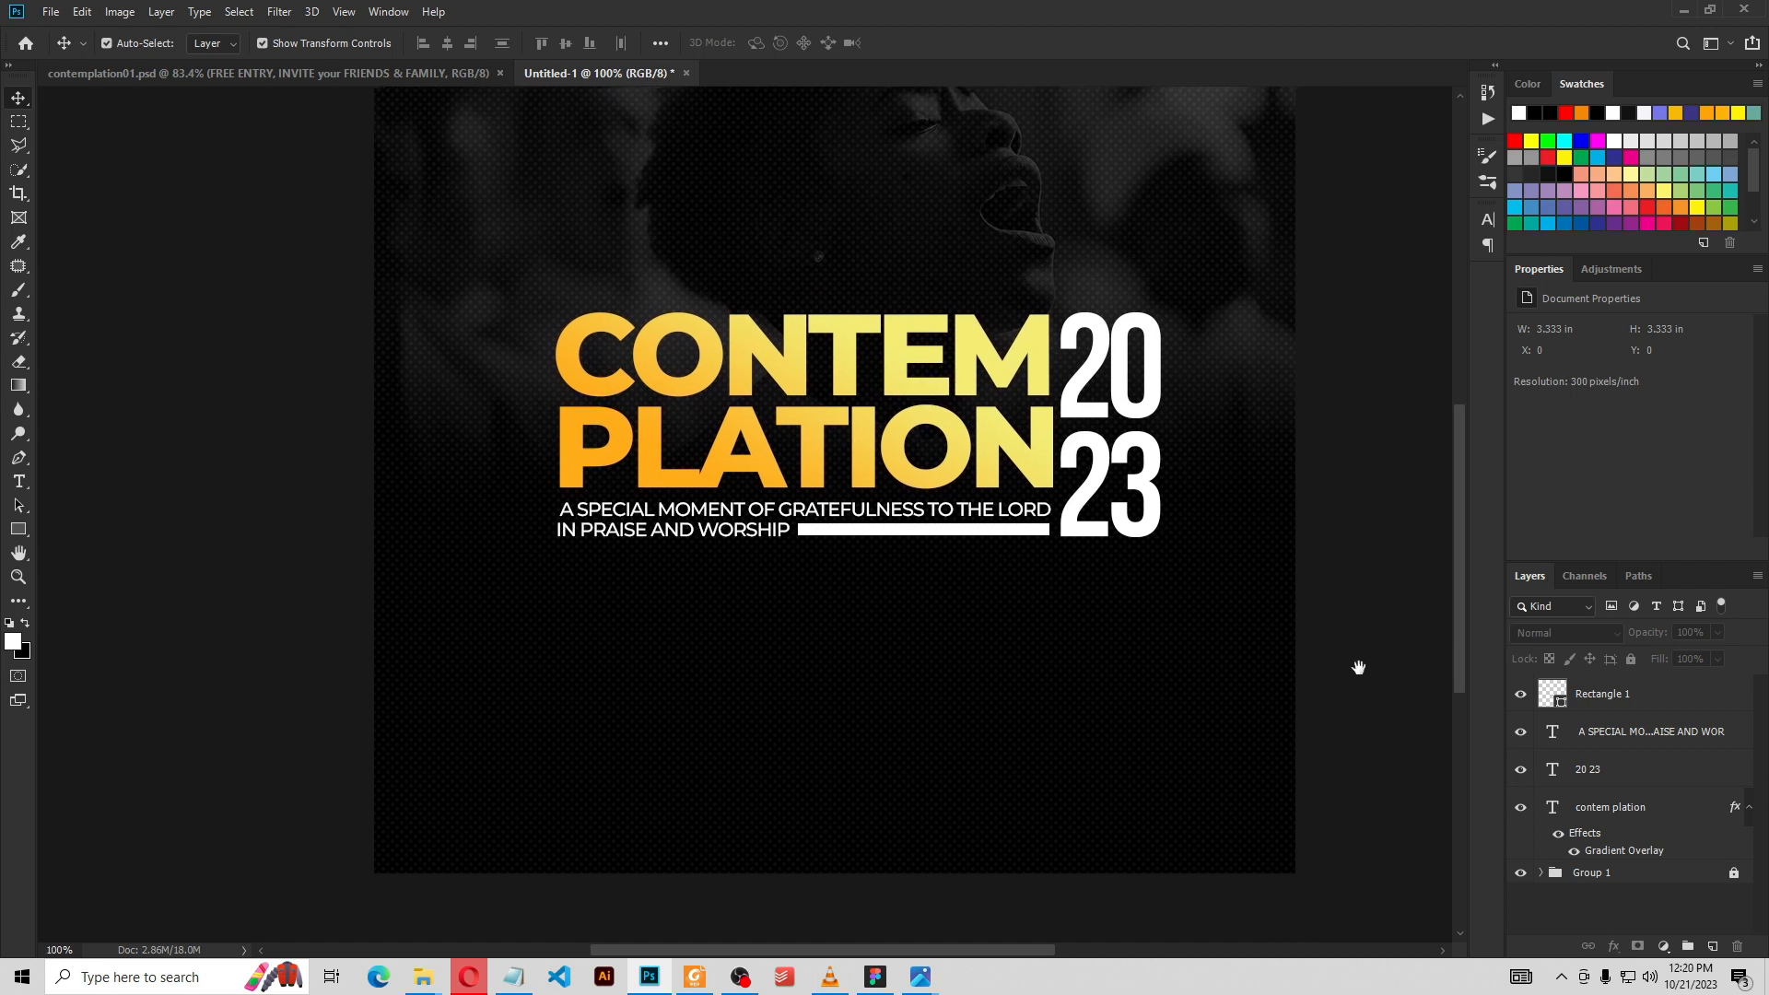
pyautogui.click(19, 480)
pyautogui.click(471, 638)
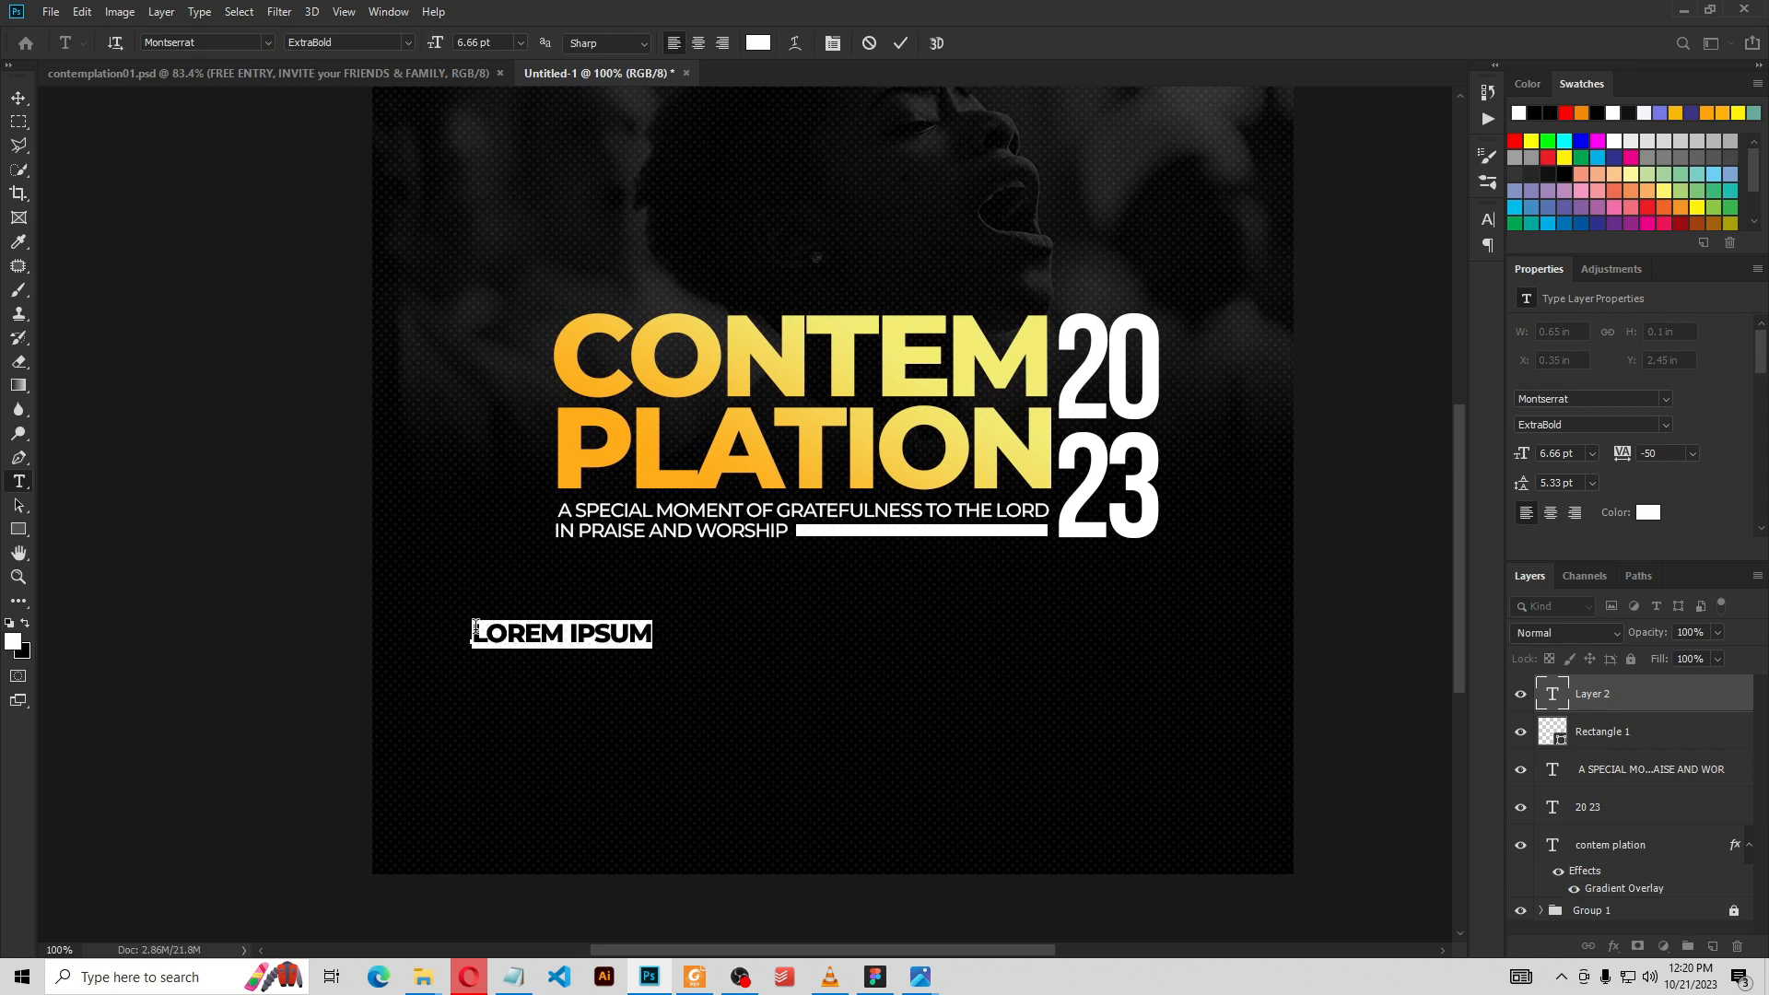
pyautogui.write('22')
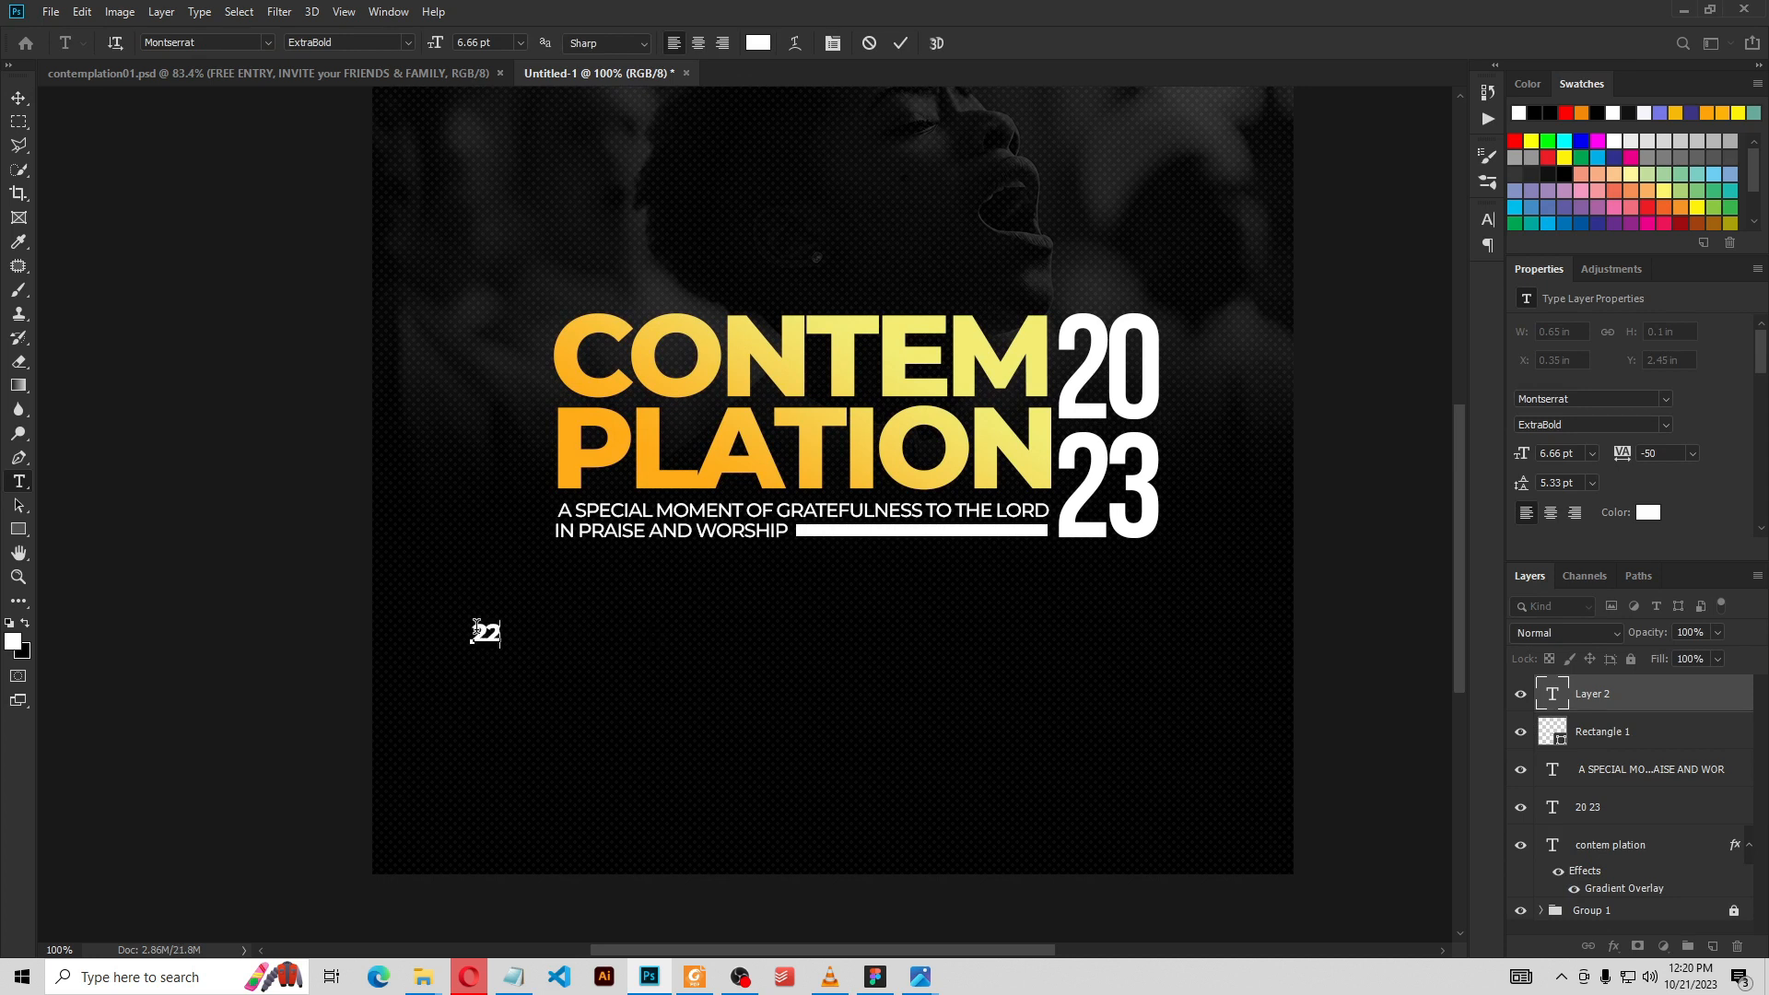
pyautogui.click(903, 43)
pyautogui.press('v')
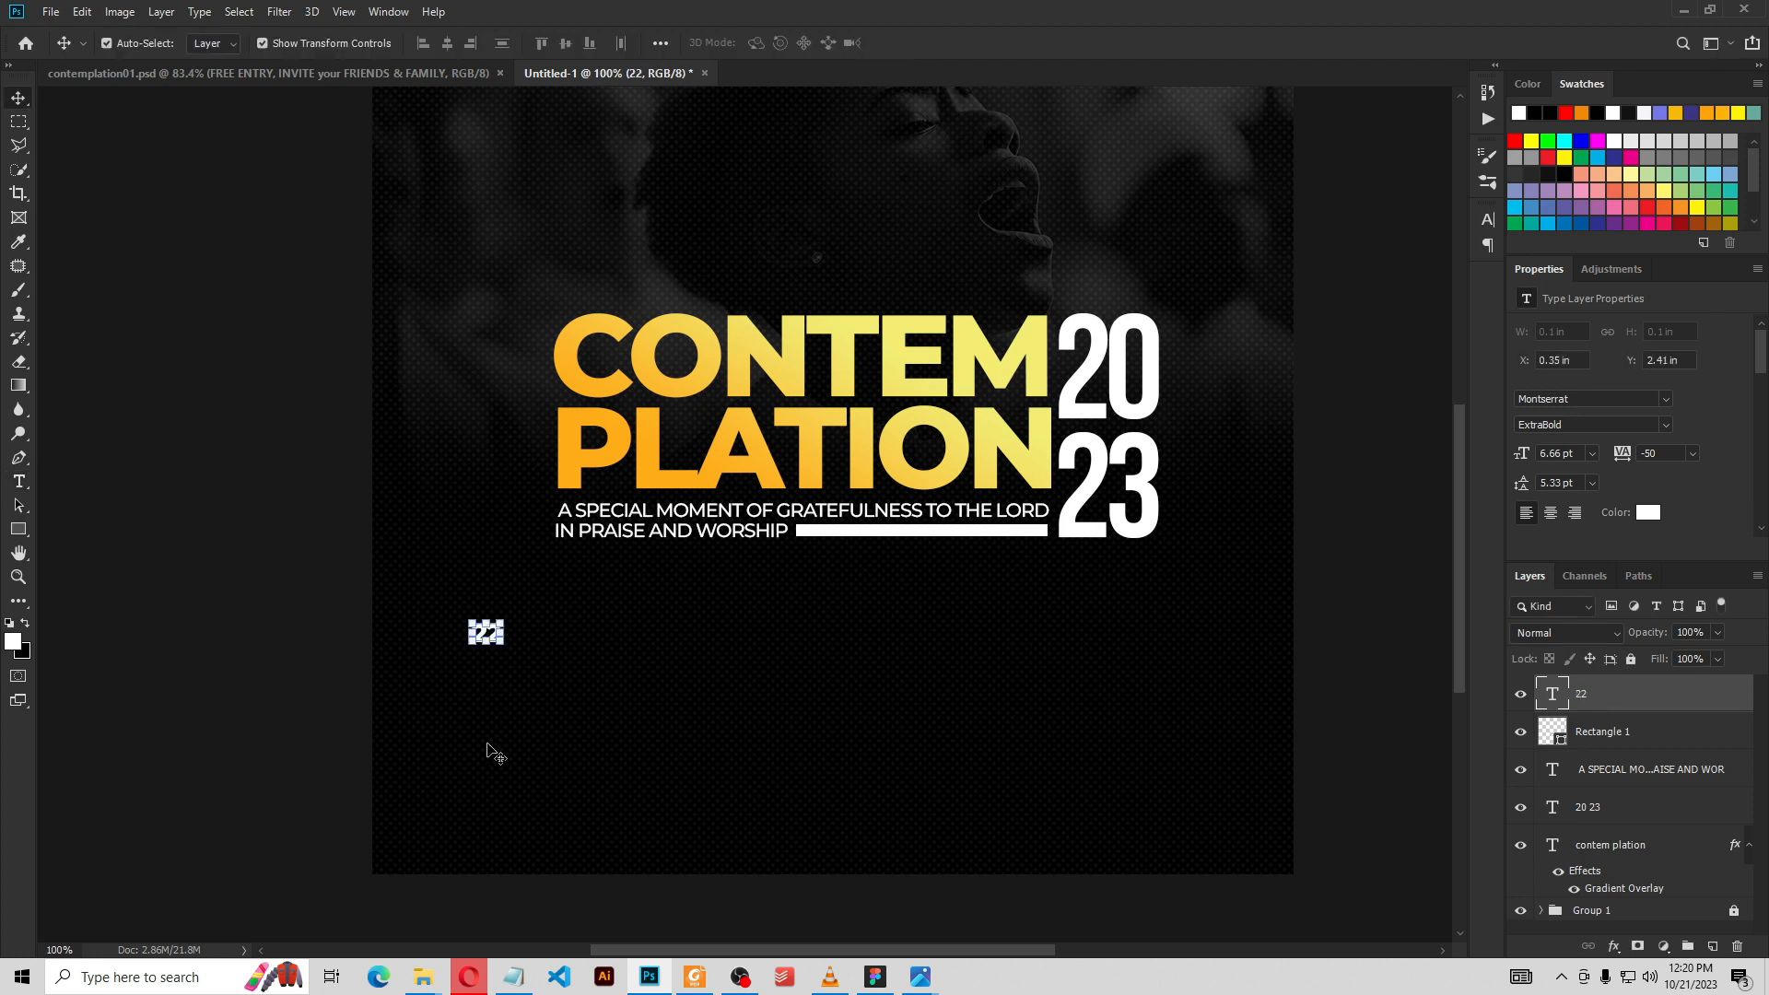
pyautogui.moveTo(505, 641); pyautogui.dragTo(551, 669)
pyautogui.click(949, 42)
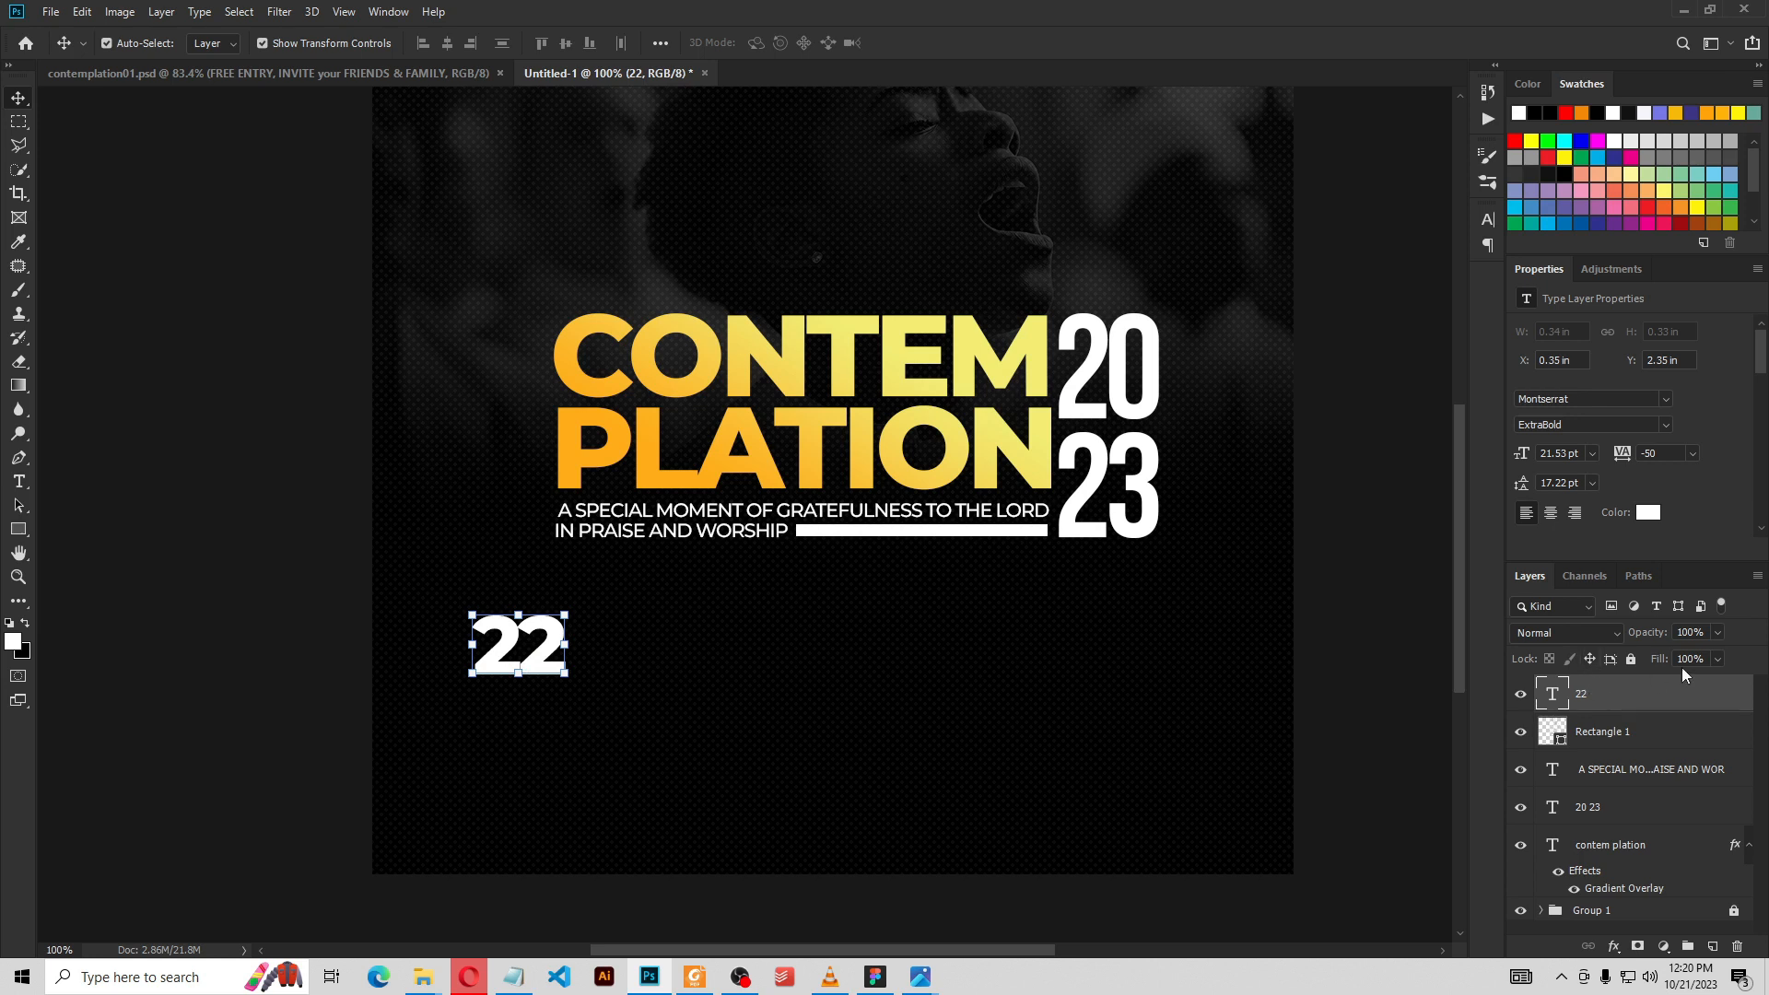
# Duplicate the "22" text layer and place the copy directly to the right of the original
pyautogui.rightClick(1584, 695)
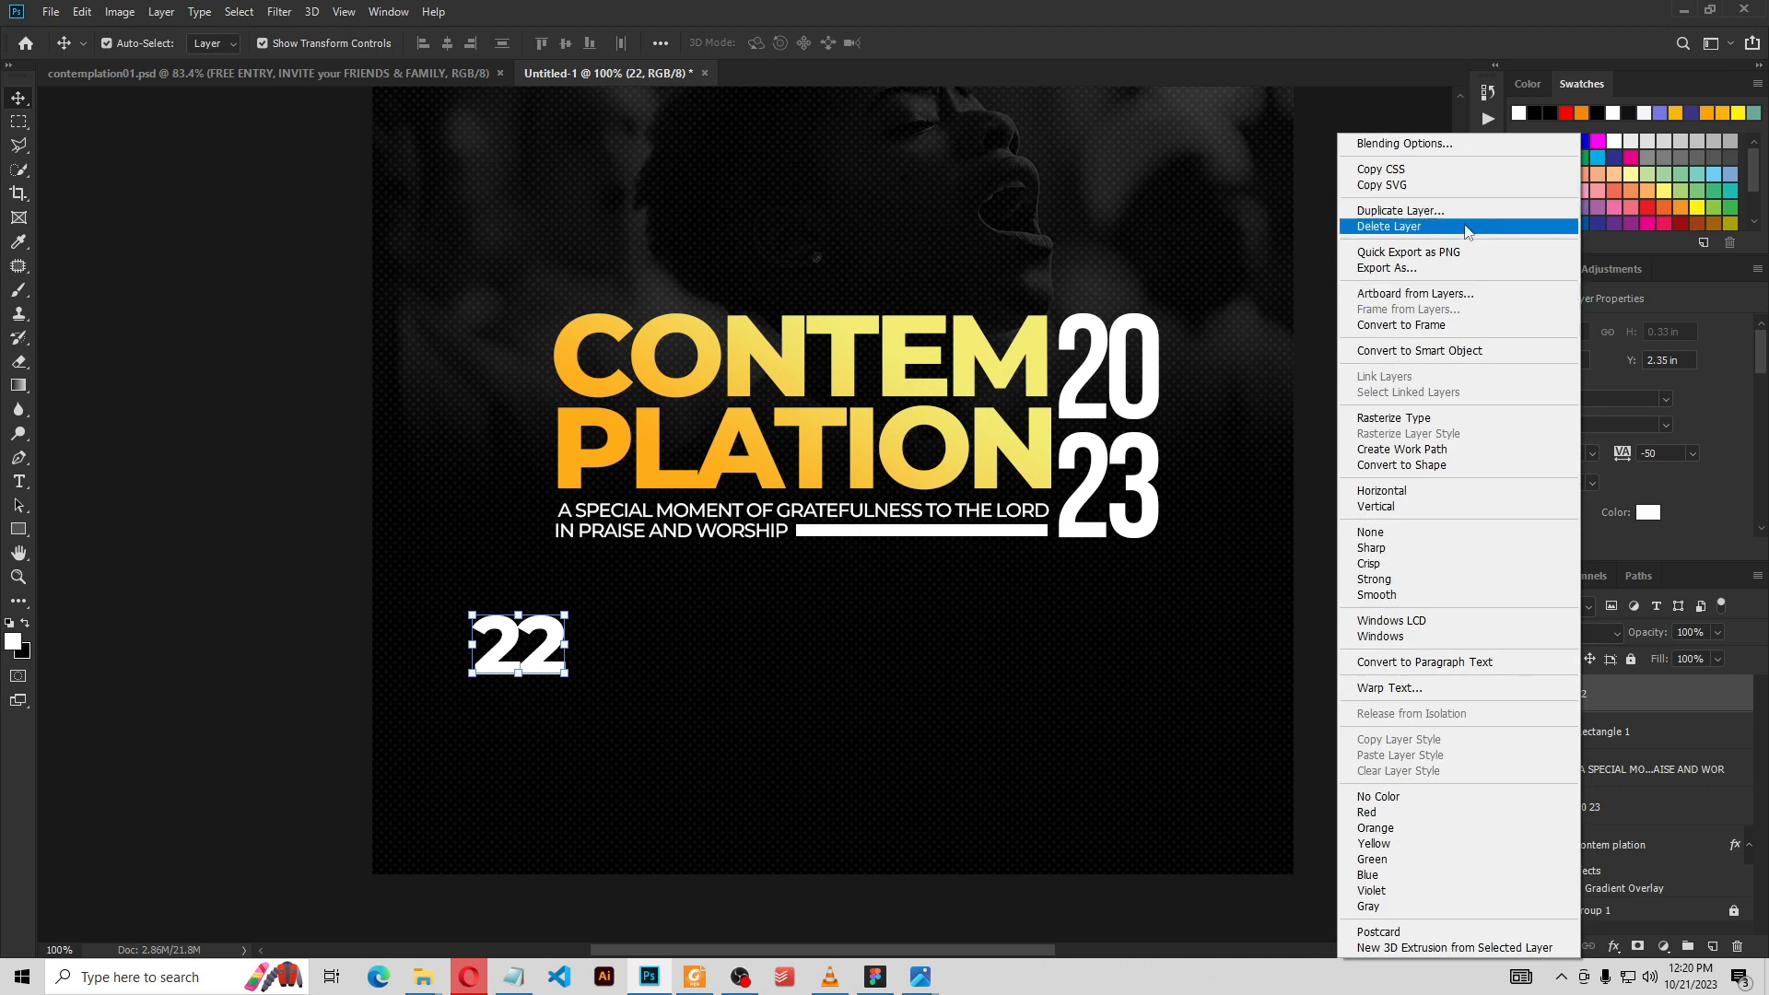
pyautogui.click(1416, 212)
pyautogui.click(1036, 273)
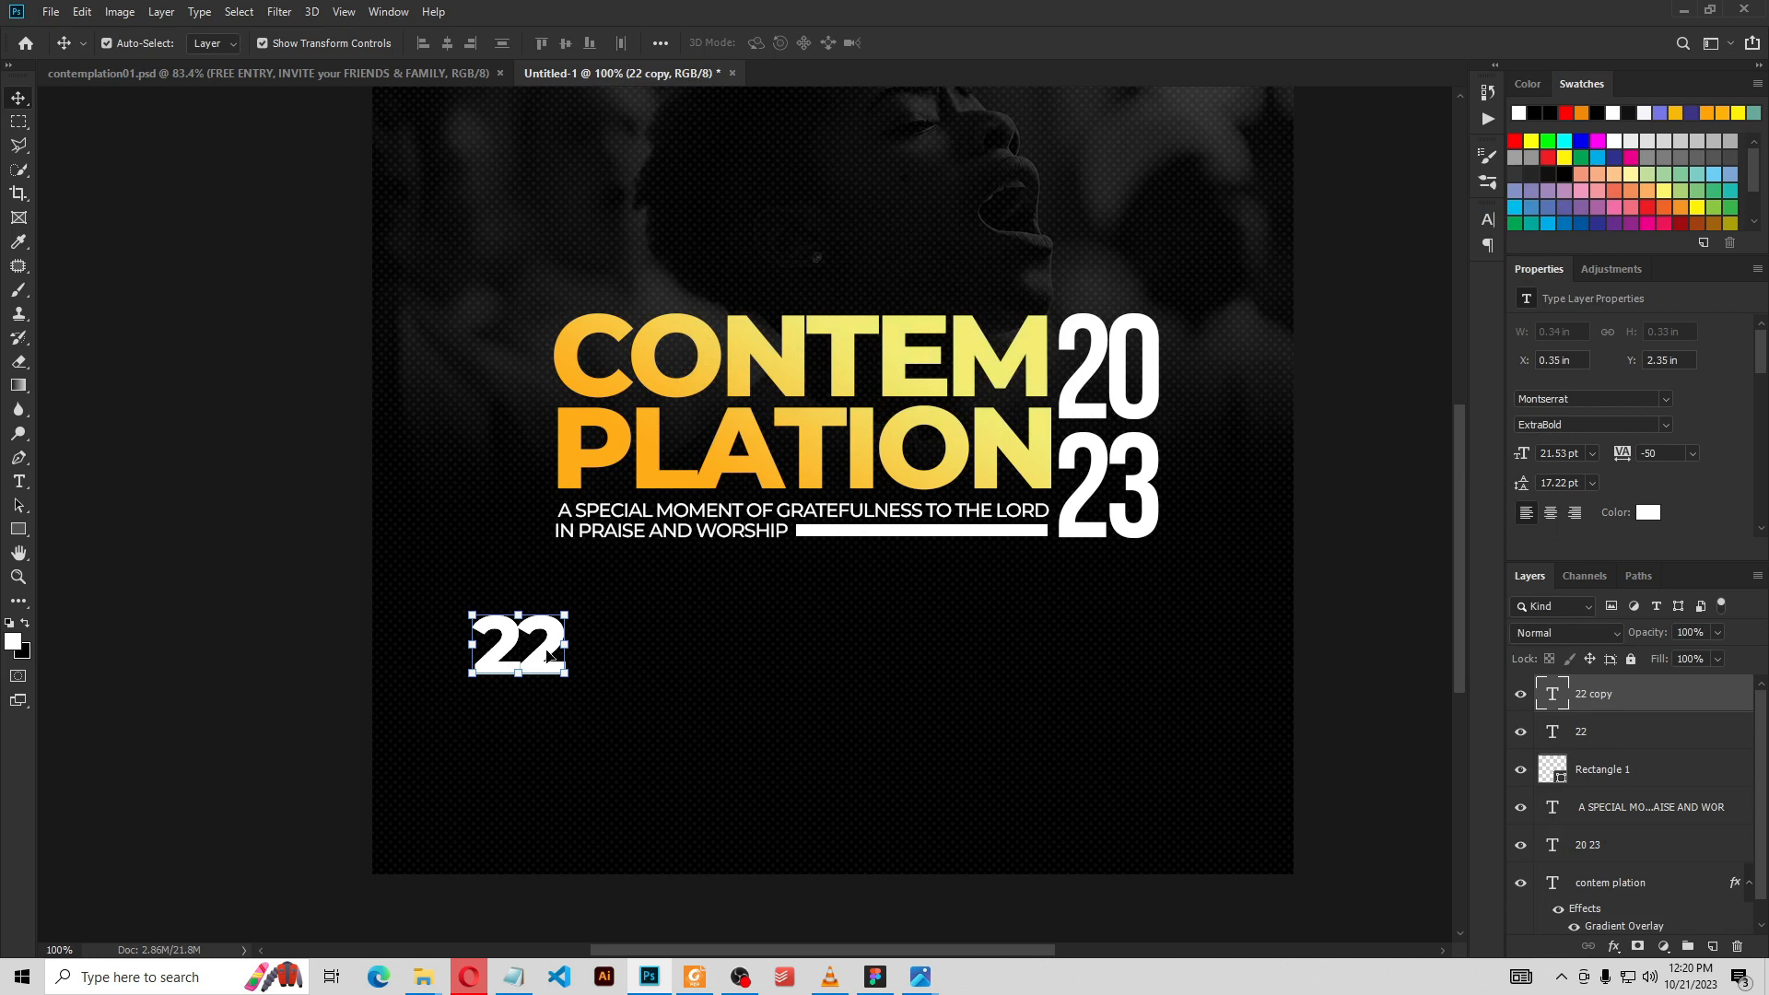
pyautogui.moveTo(549, 656); pyautogui.dragTo(651, 652)
# Replace the copied text with "OCT." and scale it down to about 9.3 pt beside the upper part of "22"
pyautogui.doubleClick(642, 638)
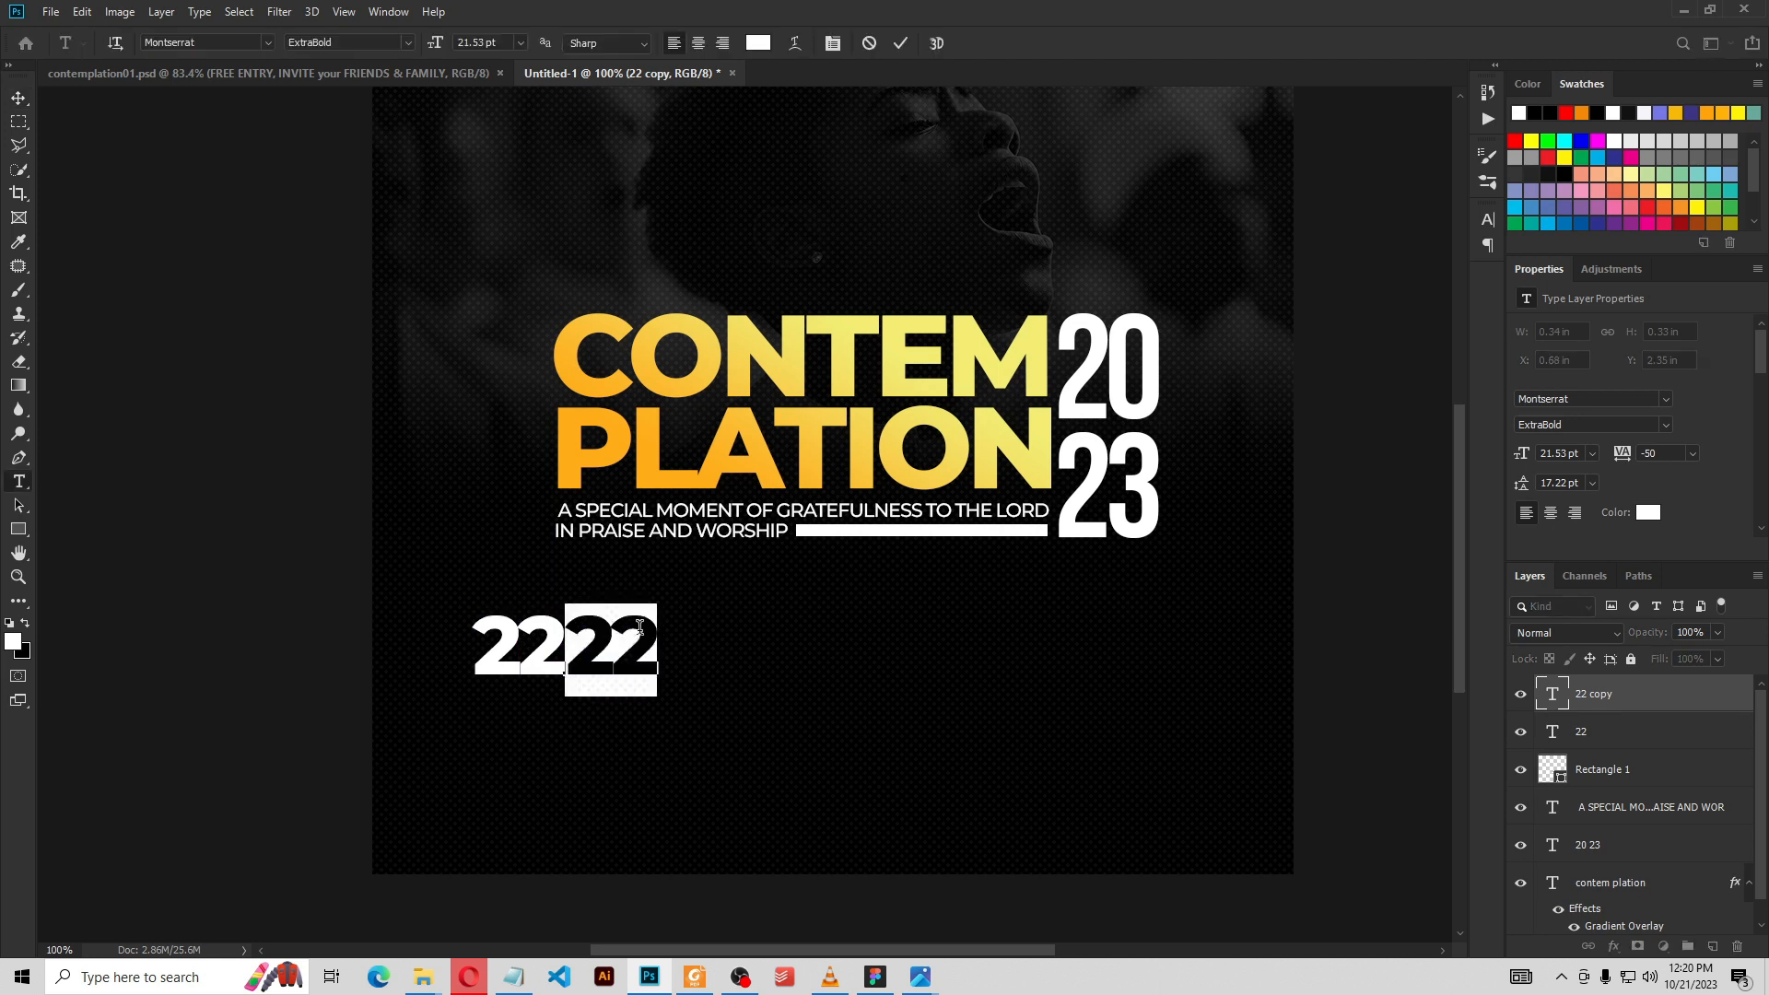
pyautogui.write('OCT')
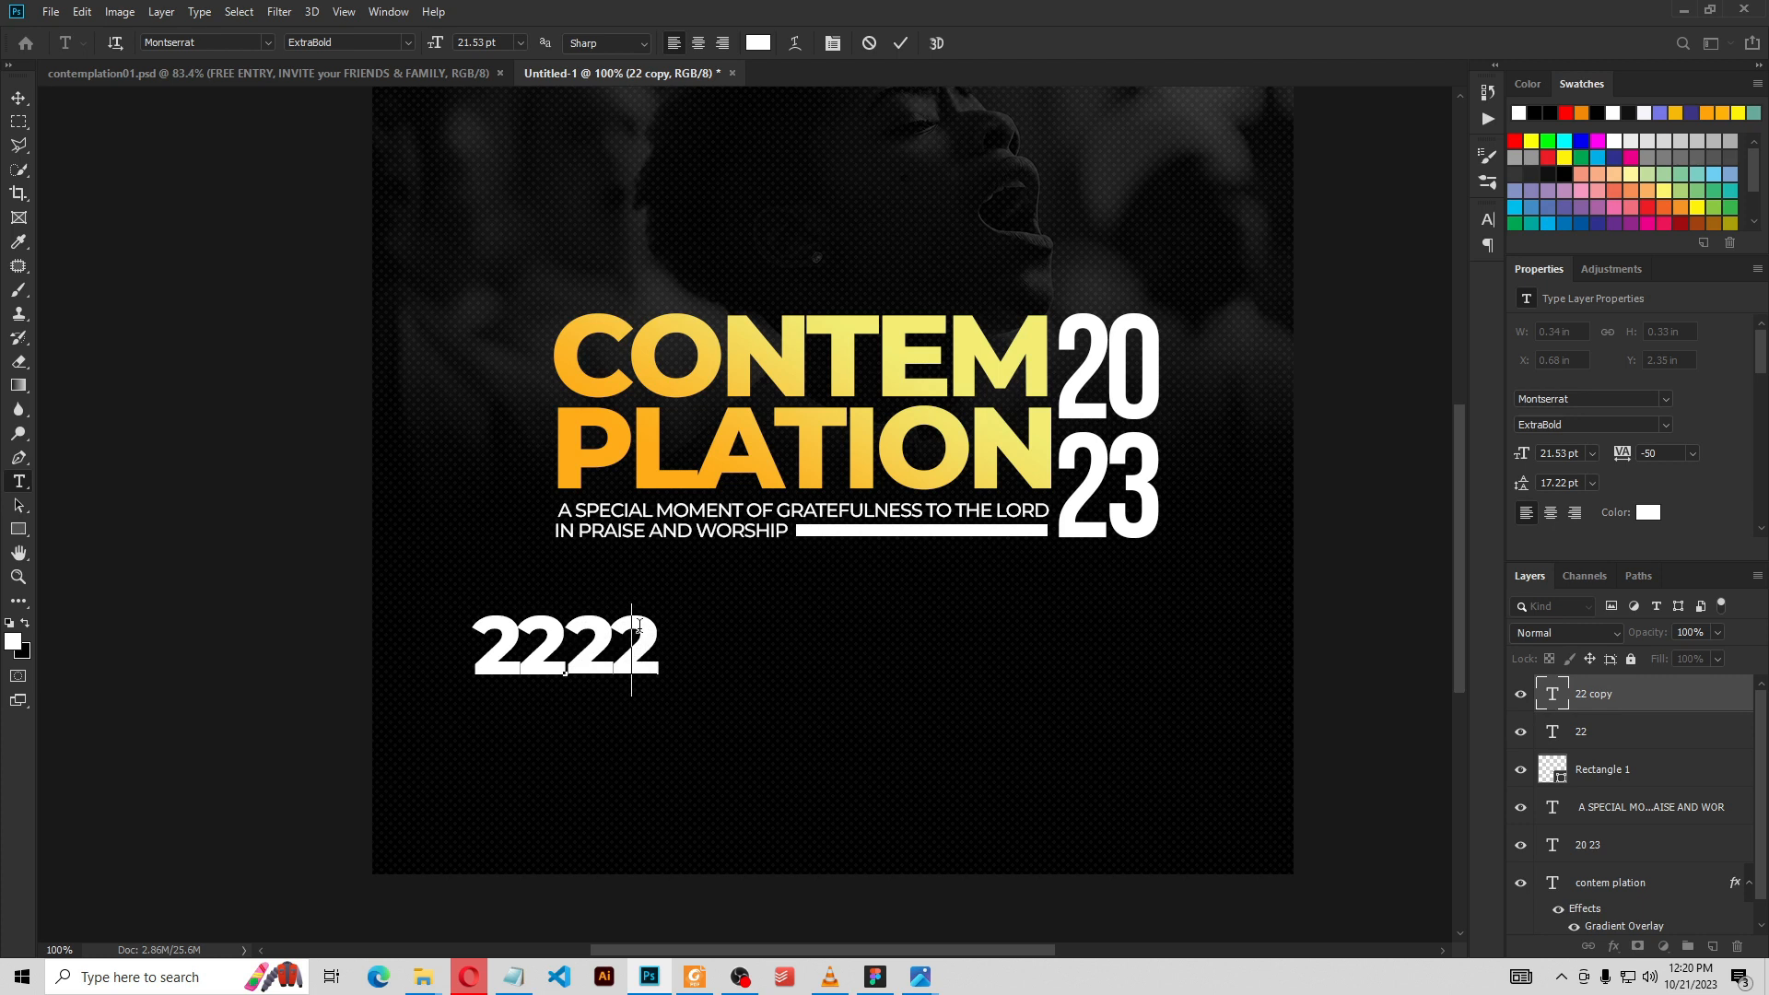
pyautogui.write('.')
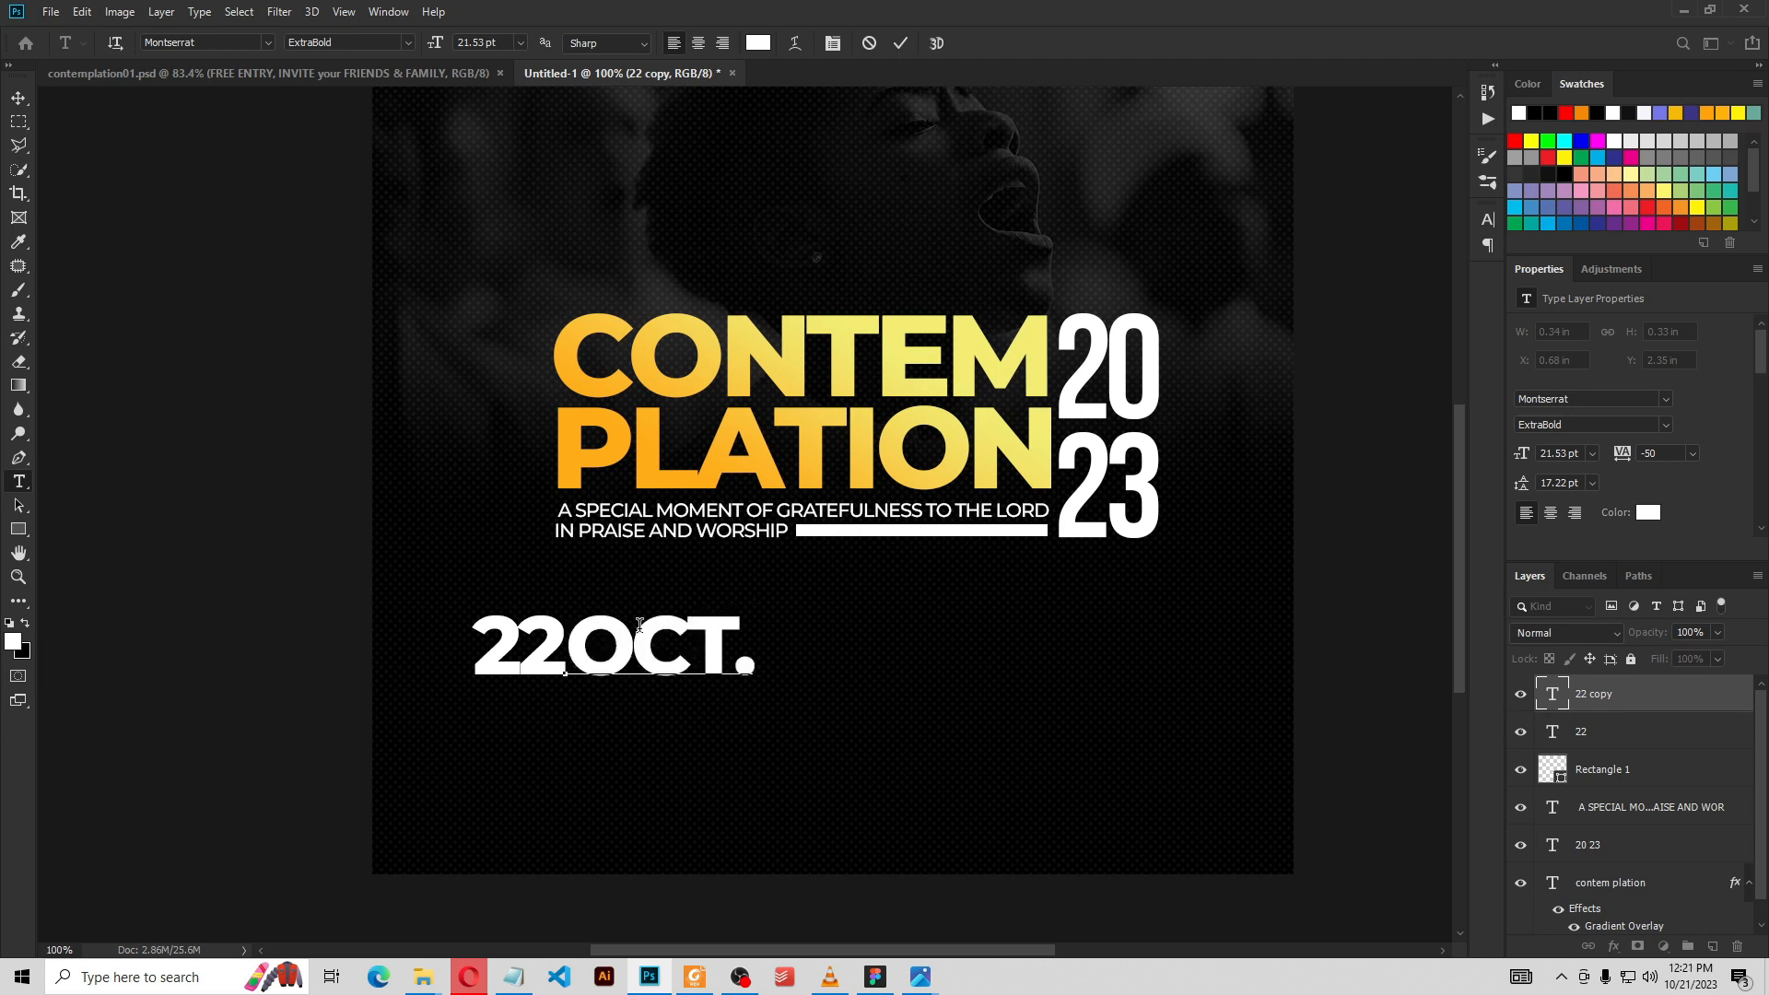
pyautogui.click(905, 44)
pyautogui.press('v')
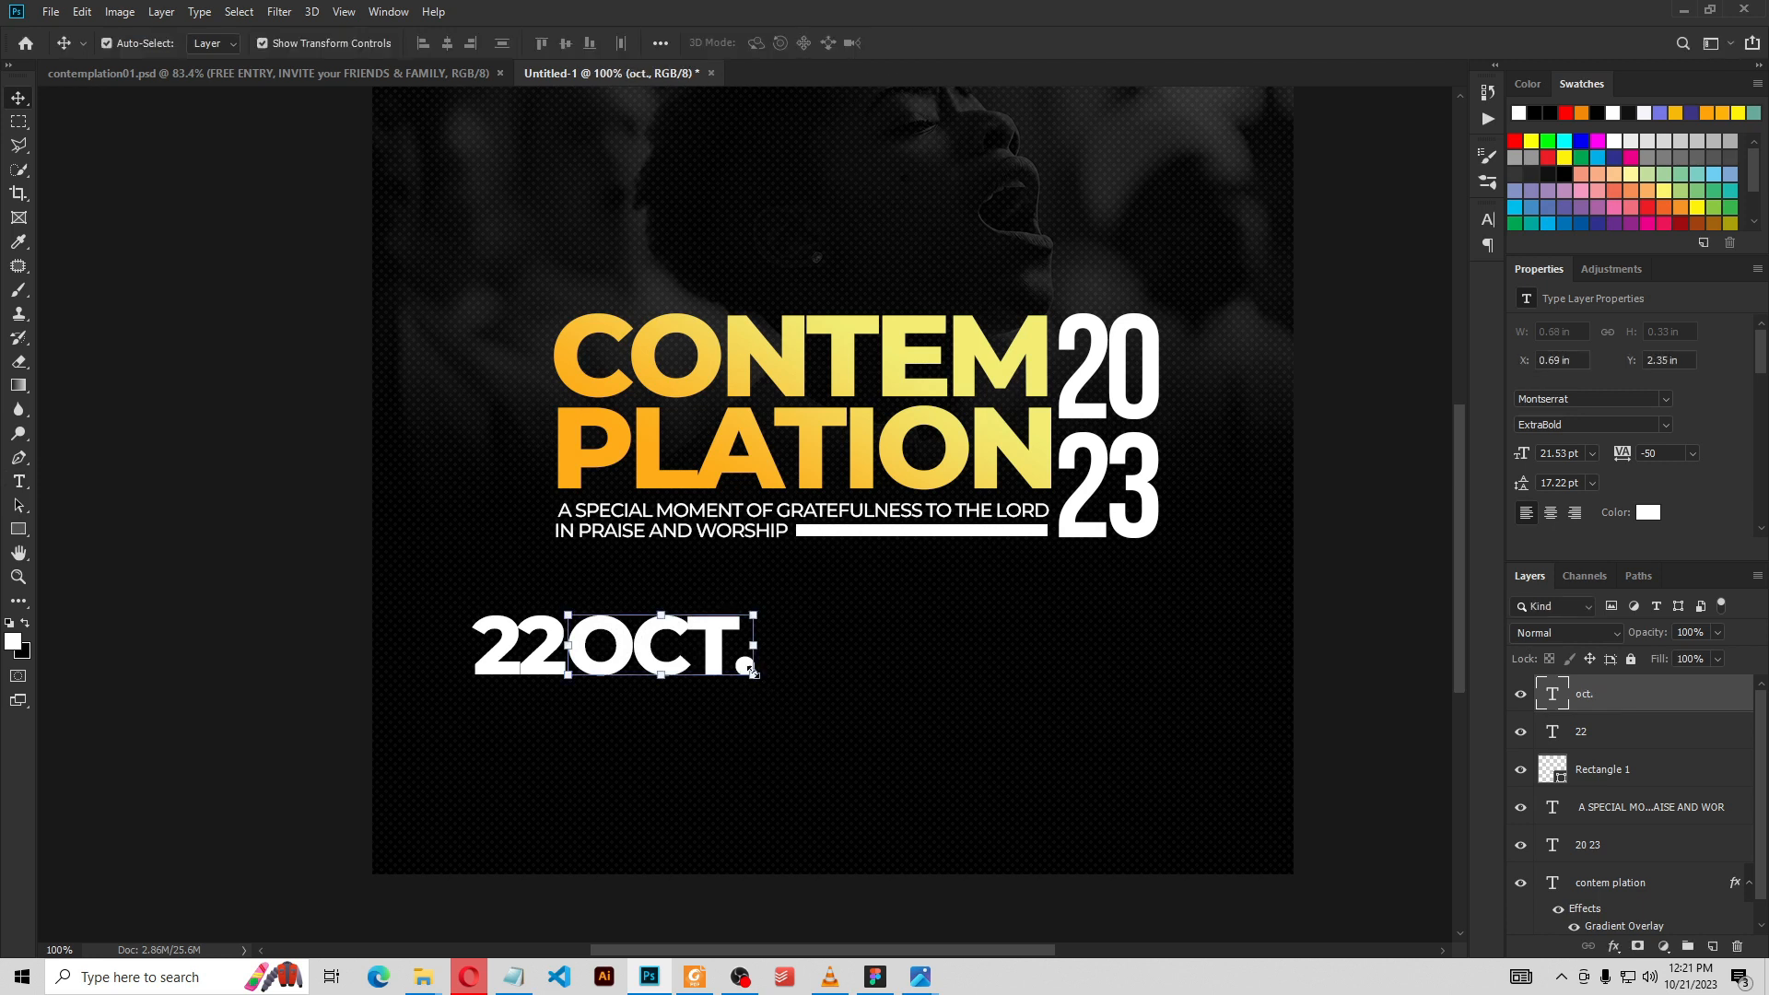
pyautogui.moveTo(753, 678); pyautogui.dragTo(638, 642)
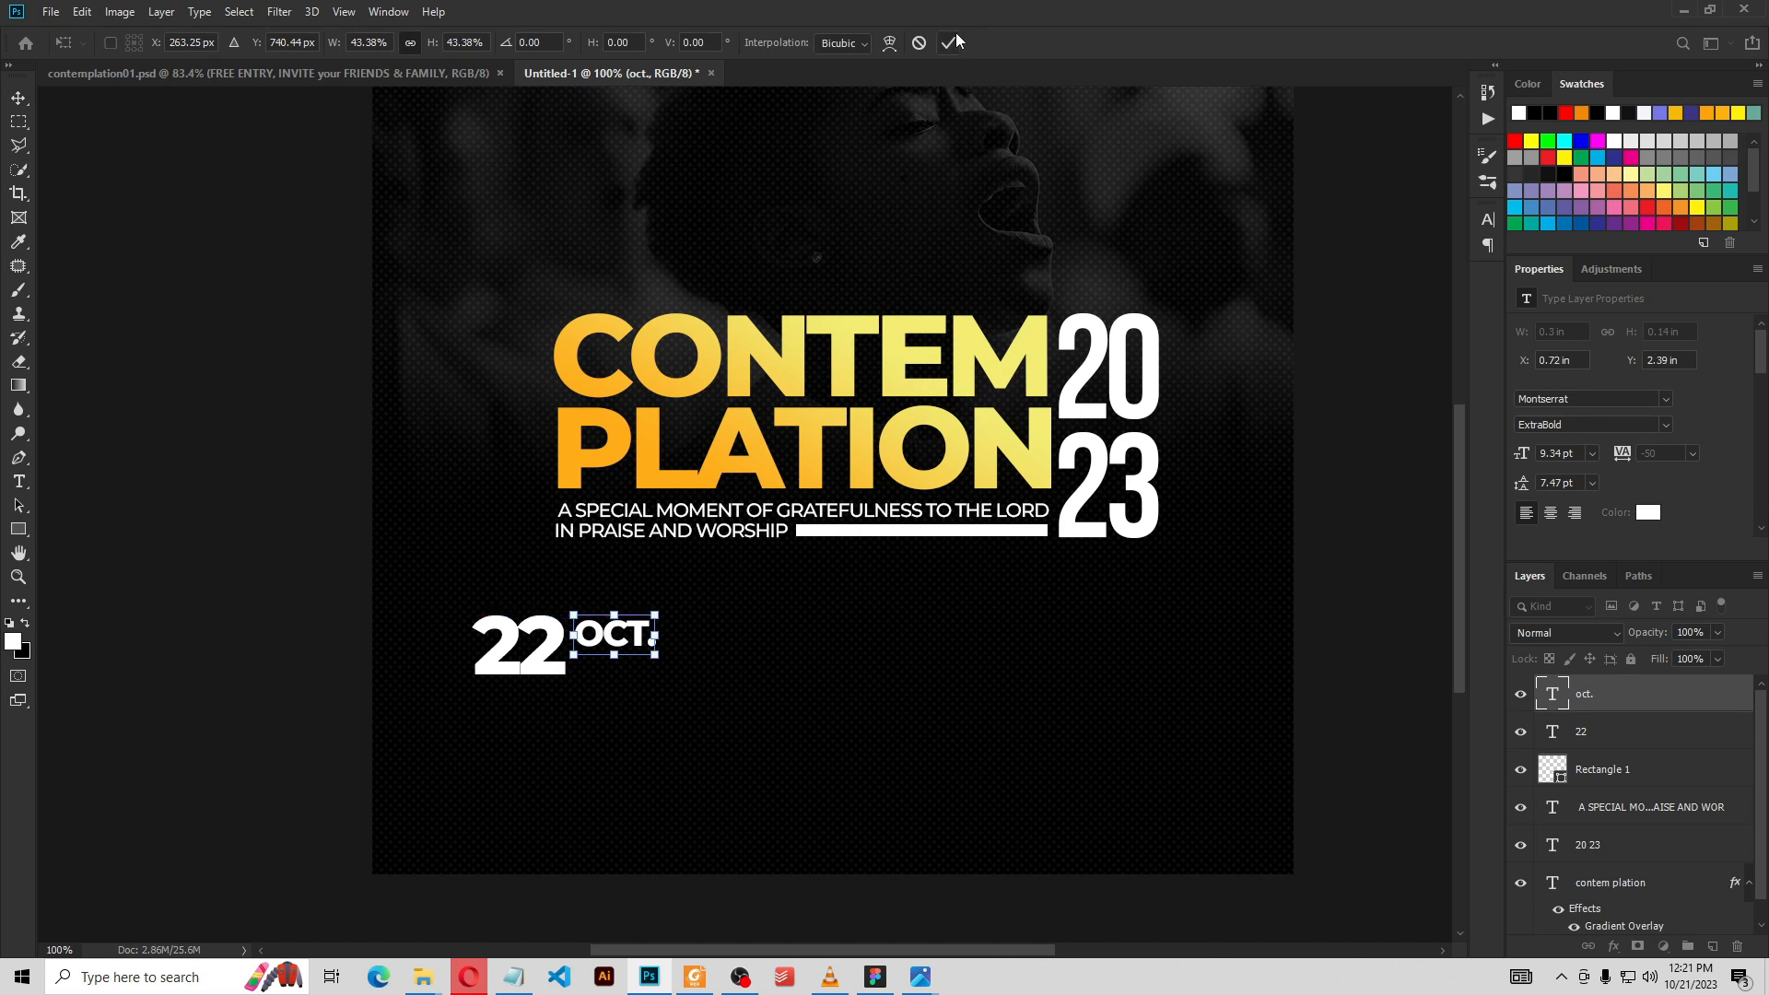
pyautogui.press('Return')
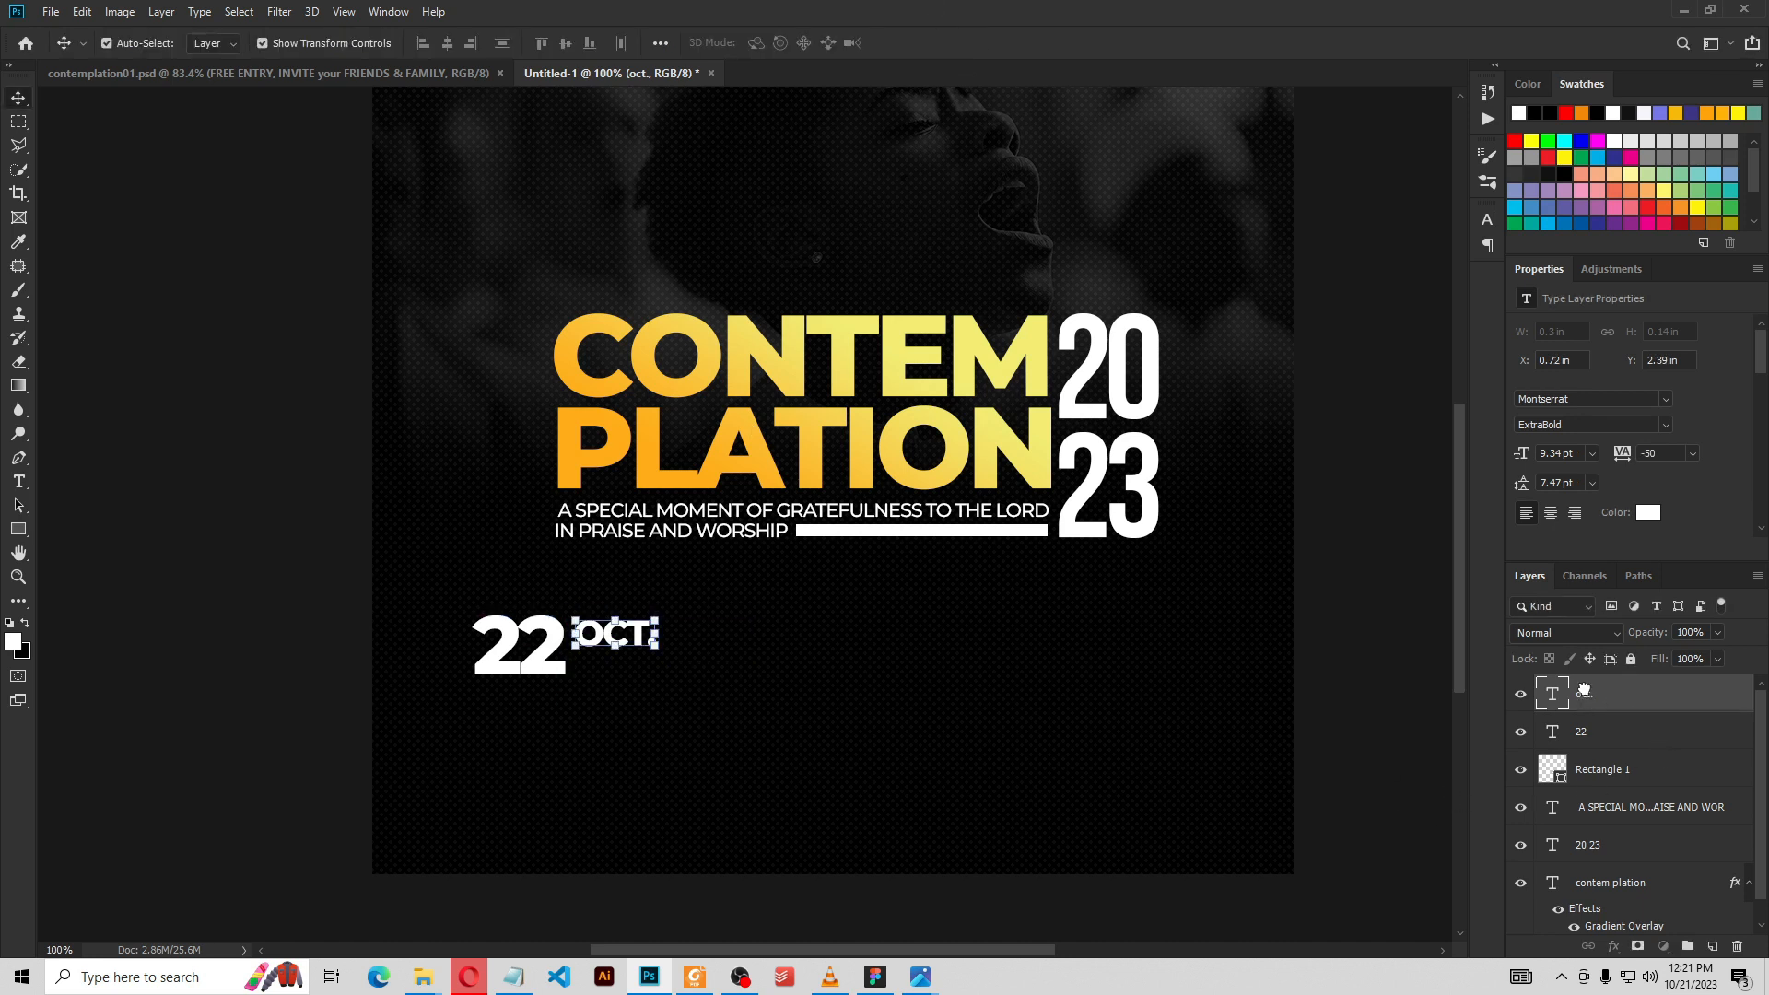
# Duplicate the "OCT." text layer and place the copy directly beneath the original
pyautogui.rightClick(1592, 693)
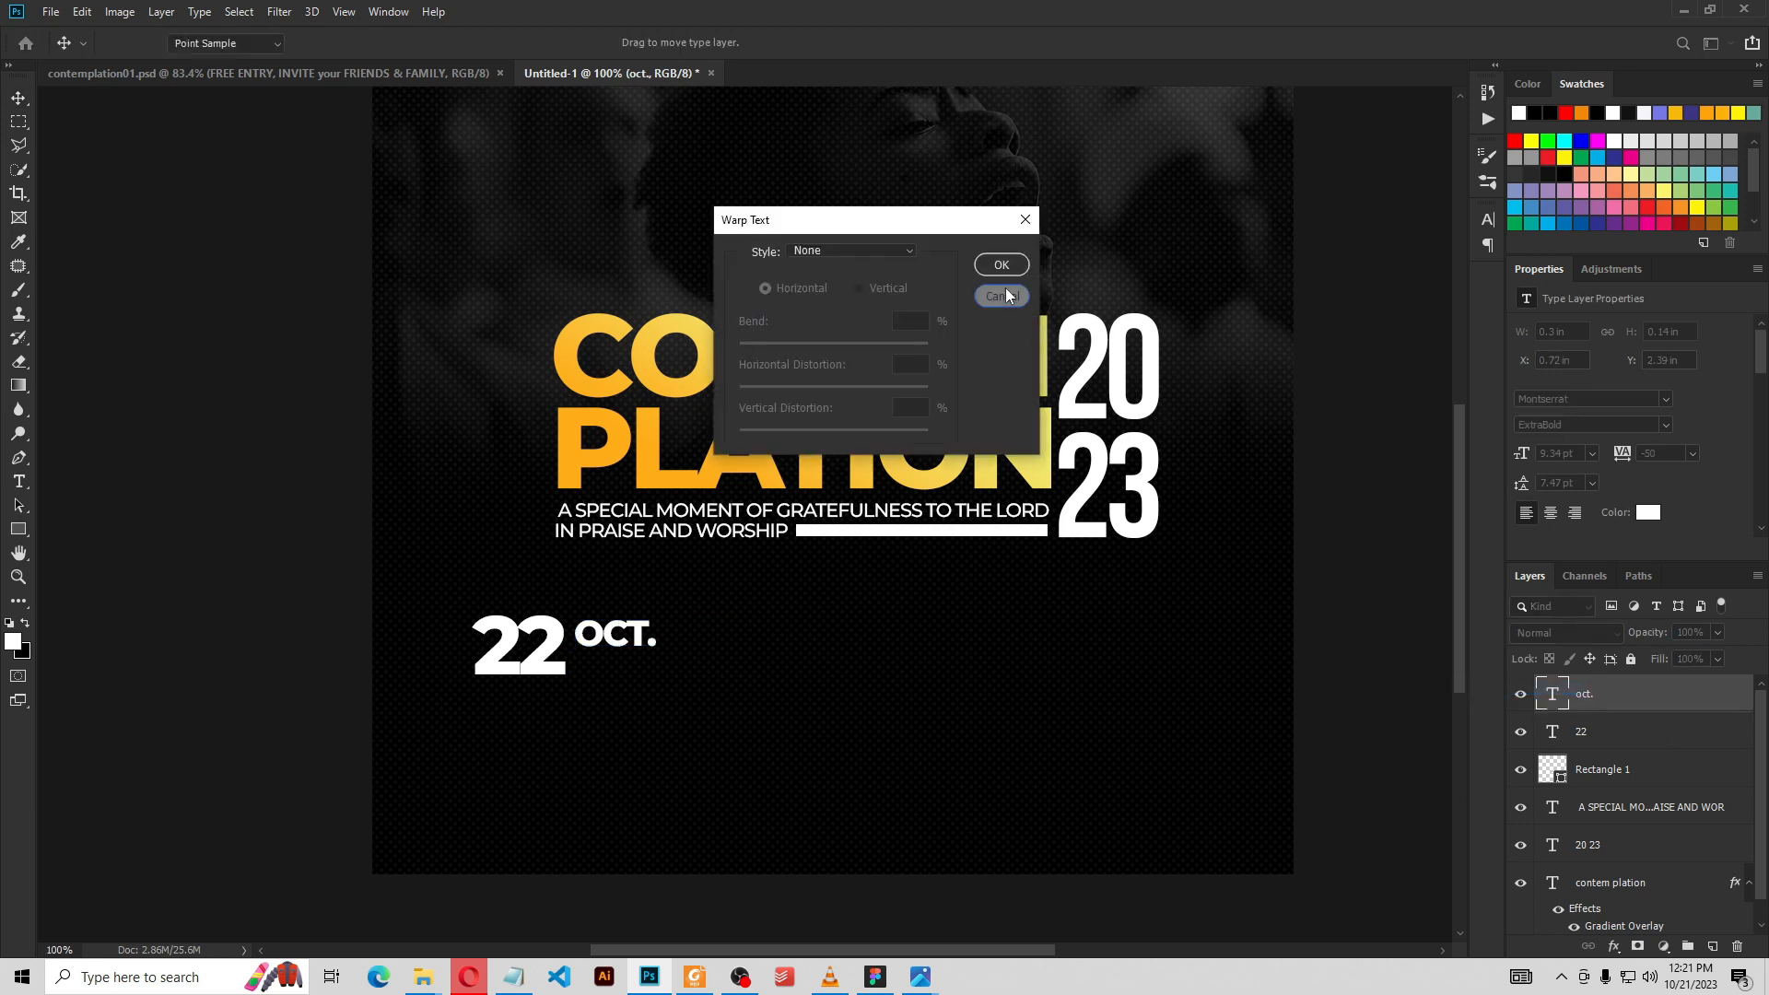
pyautogui.click(1002, 296)
pyautogui.rightClick(1572, 695)
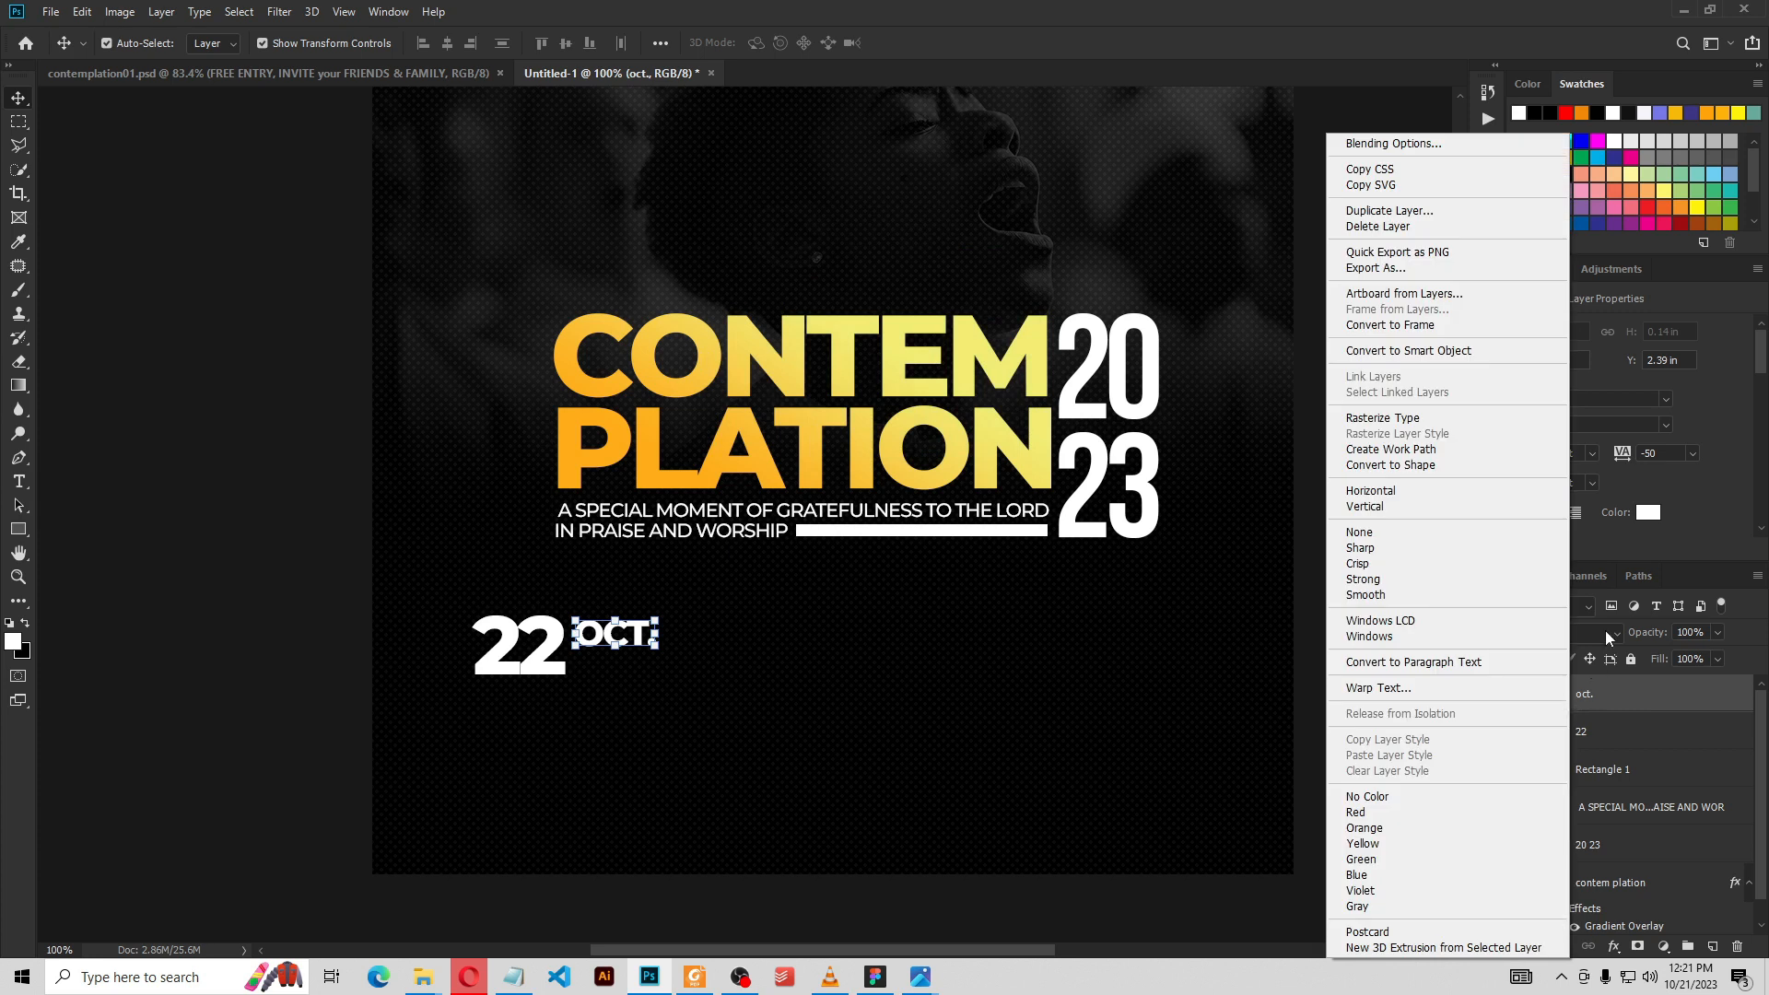
pyautogui.click(1378, 213)
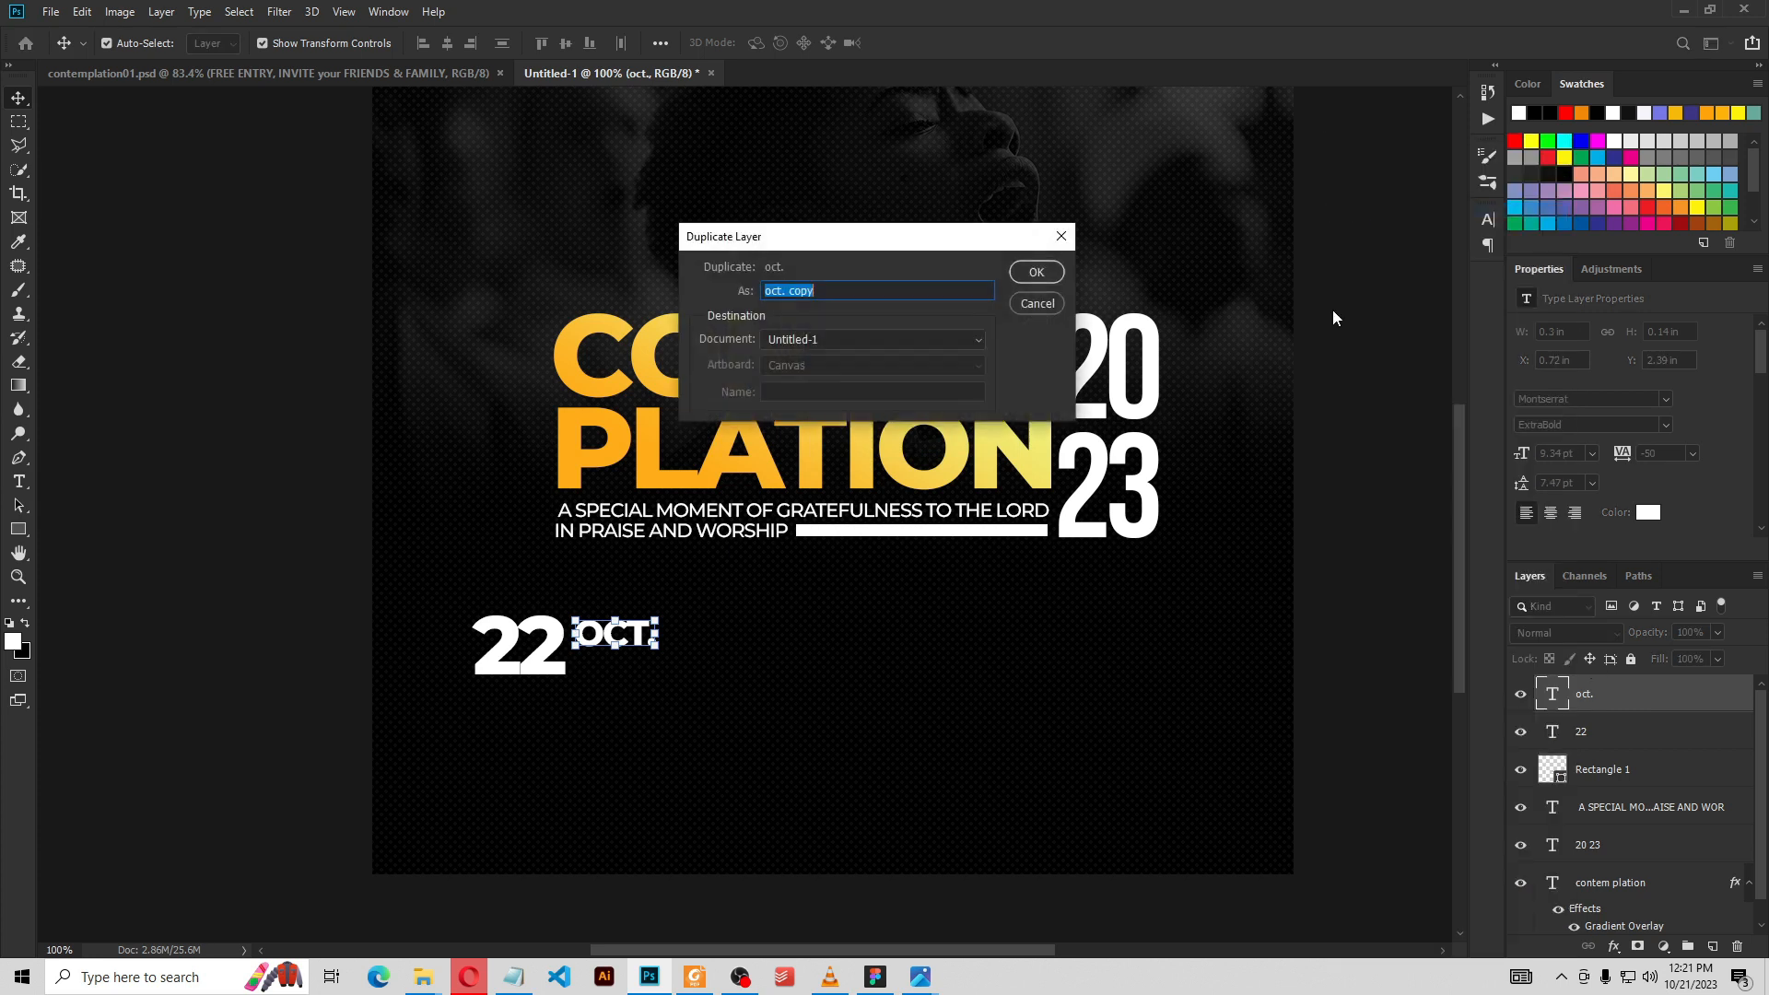
pyautogui.click(1038, 271)
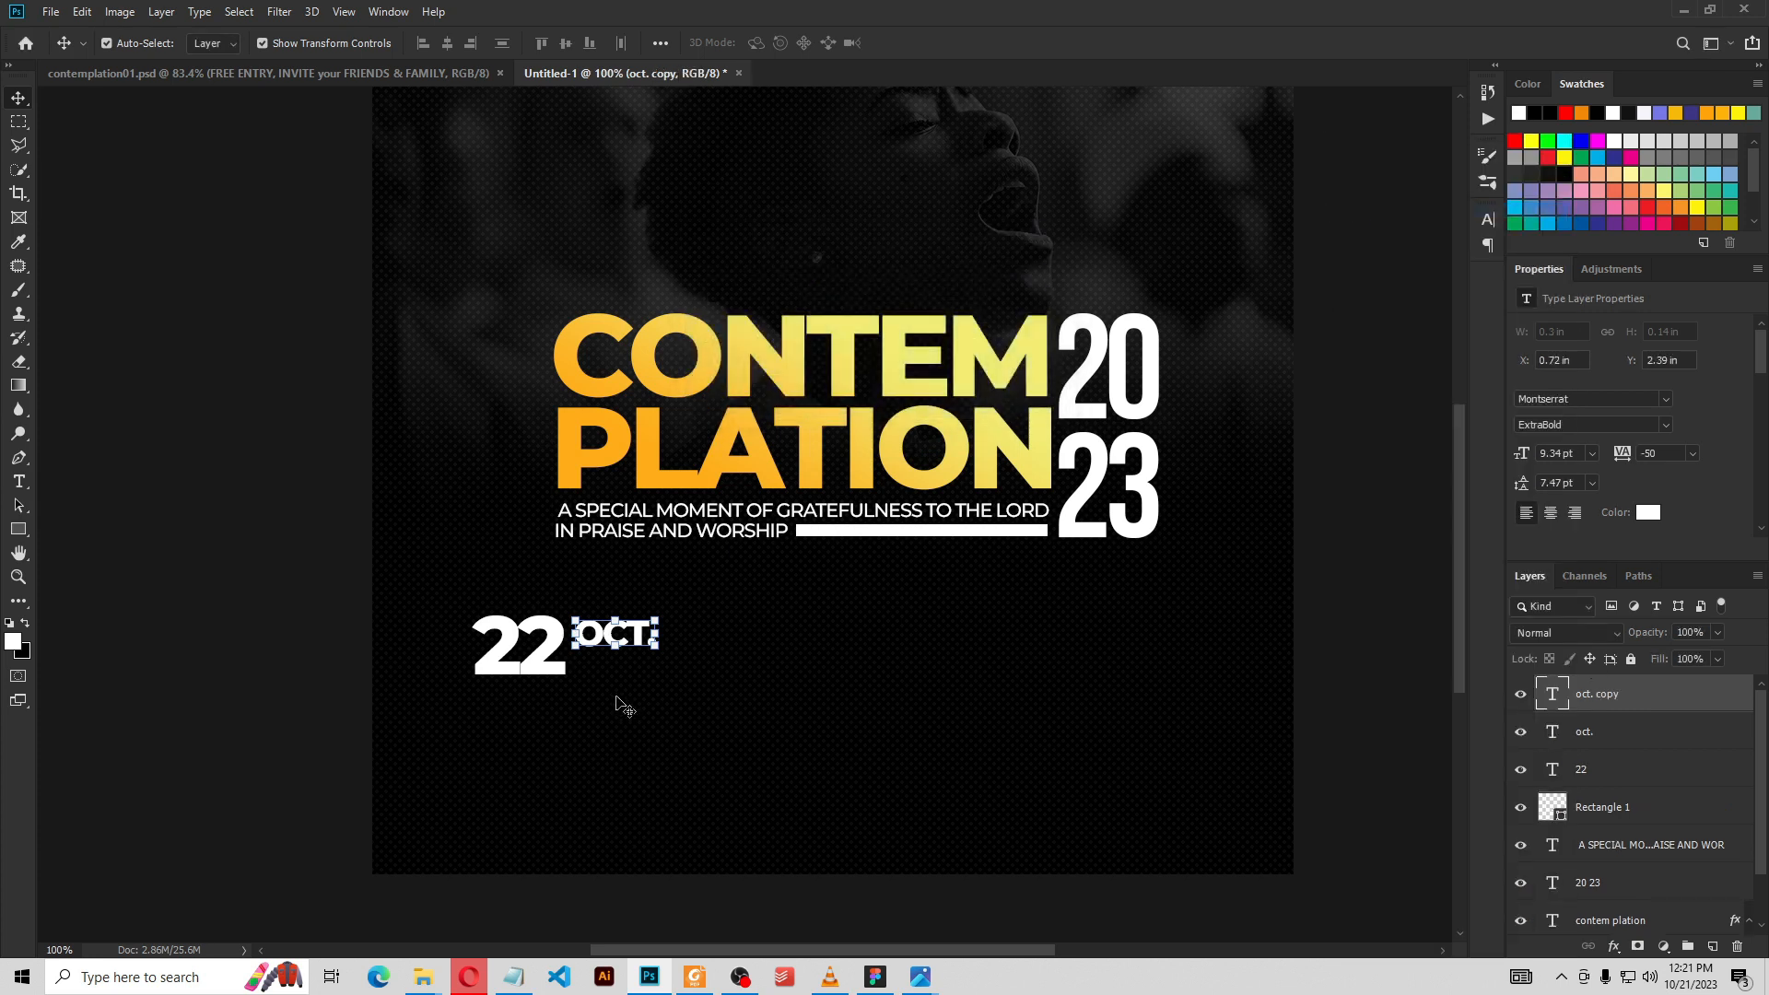
pyautogui.moveTo(631, 642); pyautogui.dragTo(643, 663)
# Replace the text of the lower "OCT." copy with "2023"
pyautogui.doubleClick(643, 661)
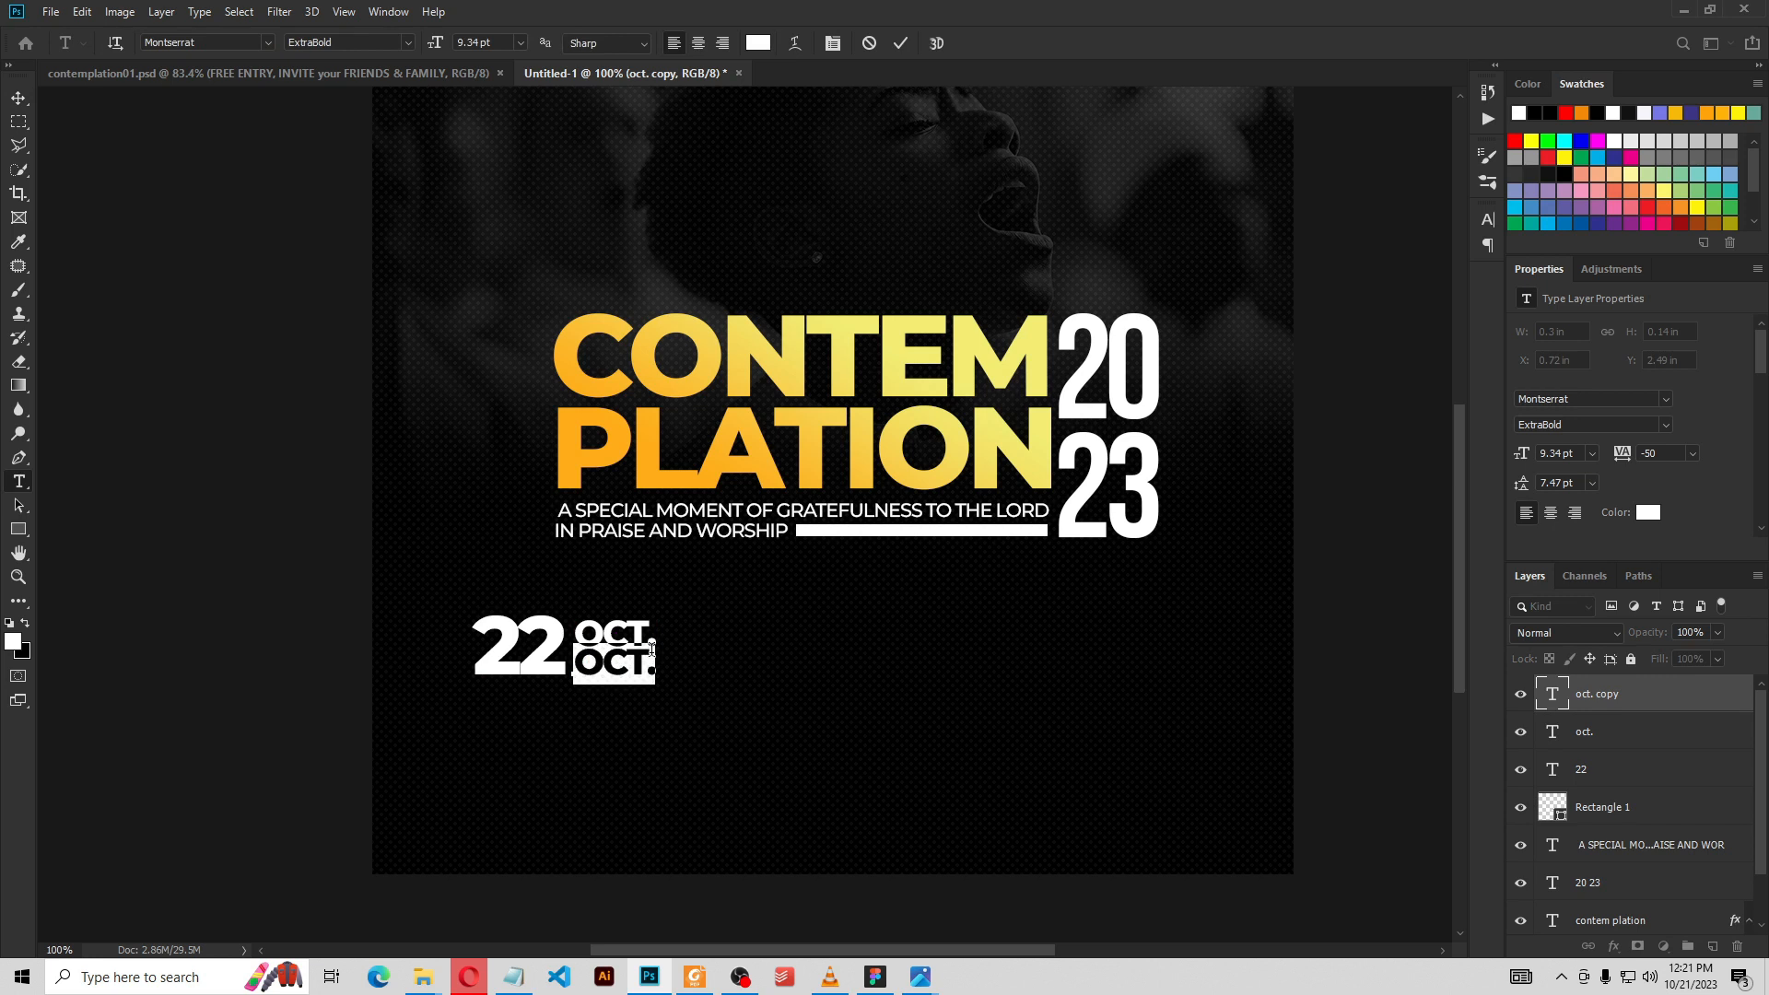
pyautogui.click(652, 649)
pyautogui.press('BackSpace')
pyautogui.press('BackSpace')
pyautogui.press('BackSpace')
pyautogui.press('BackSpace')
pyautogui.write('2023')
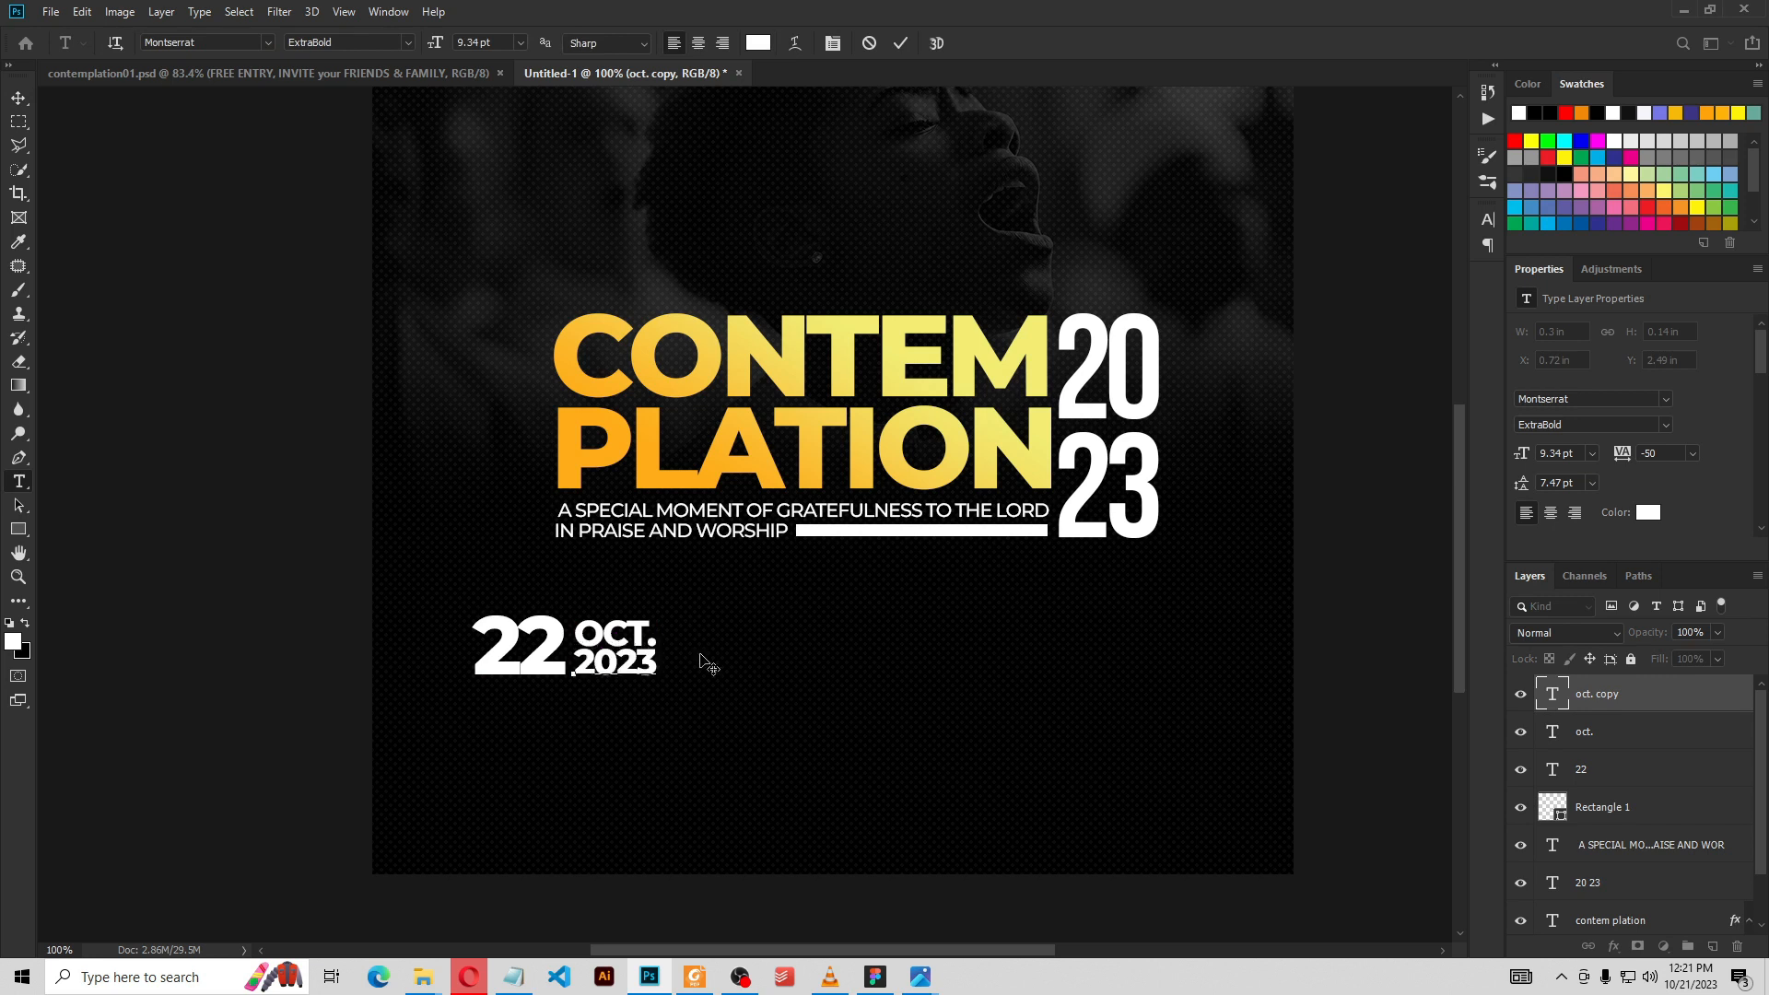
pyautogui.click(901, 46)
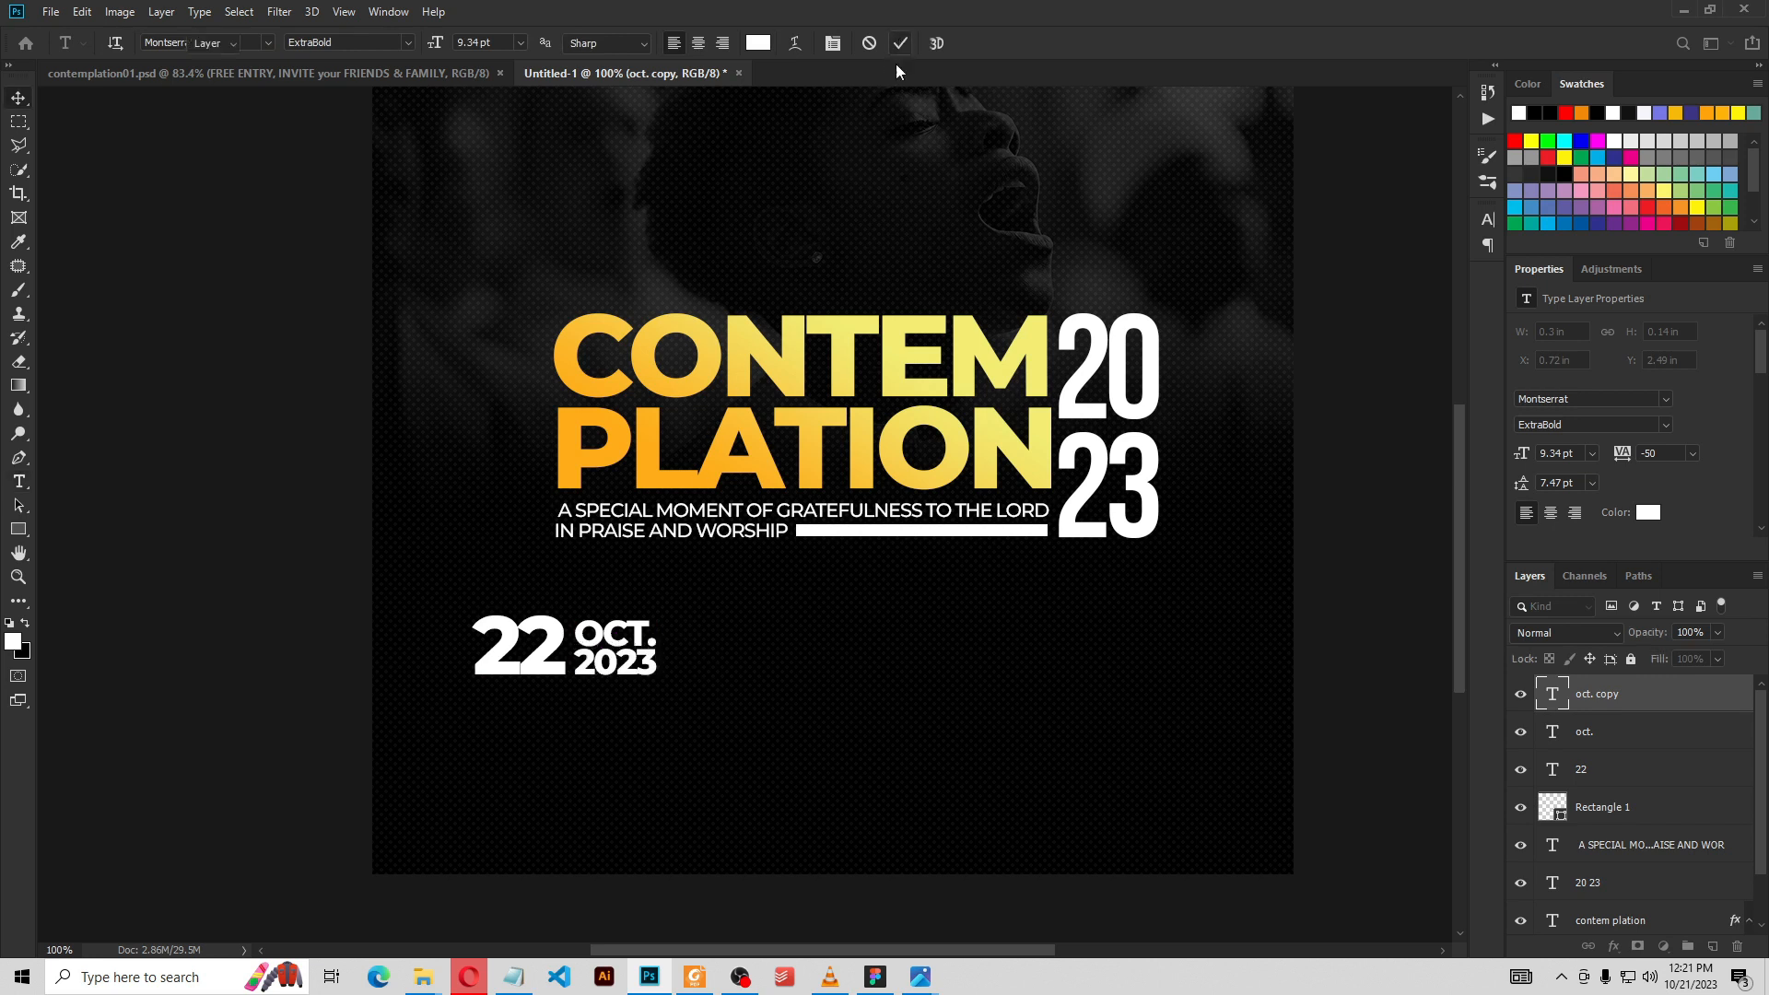
pyautogui.press('v')
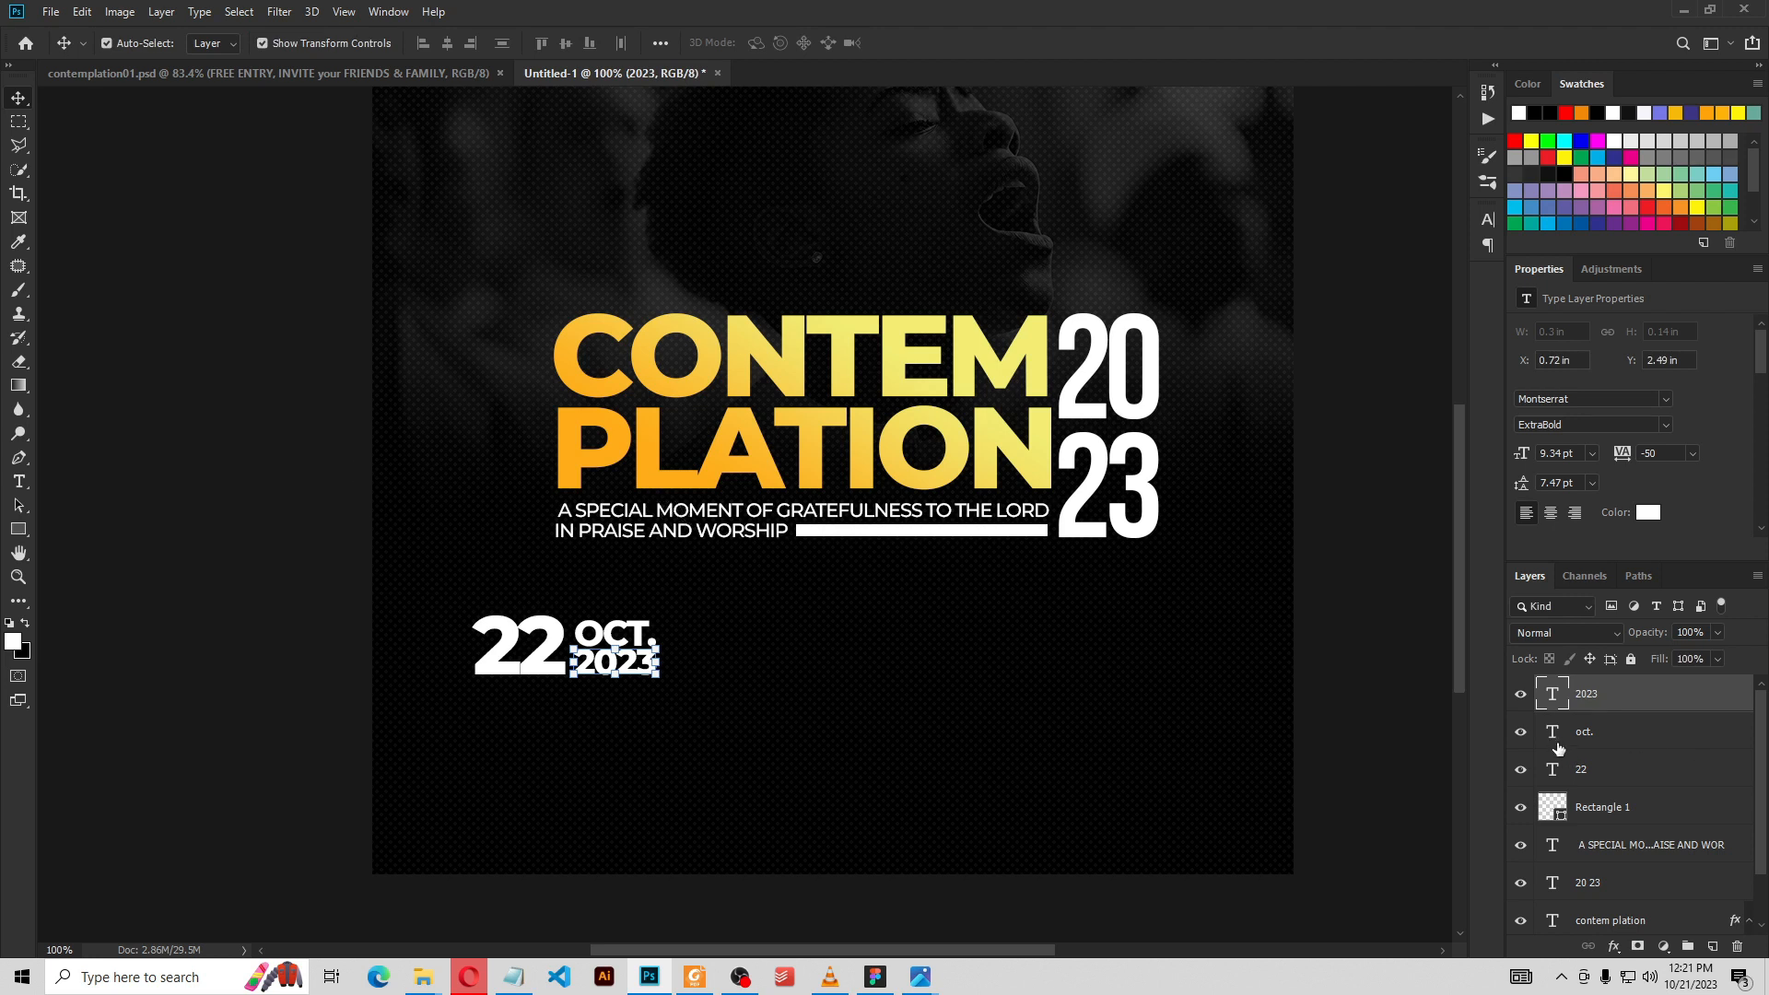
# Set the font style of both the "OCT." and the small "2023" text layers to Bold
pyautogui.press('ctrl')
pyautogui.keyDown('ctrl'); pyautogui.click(1606, 734); pyautogui.keyUp('ctrl')
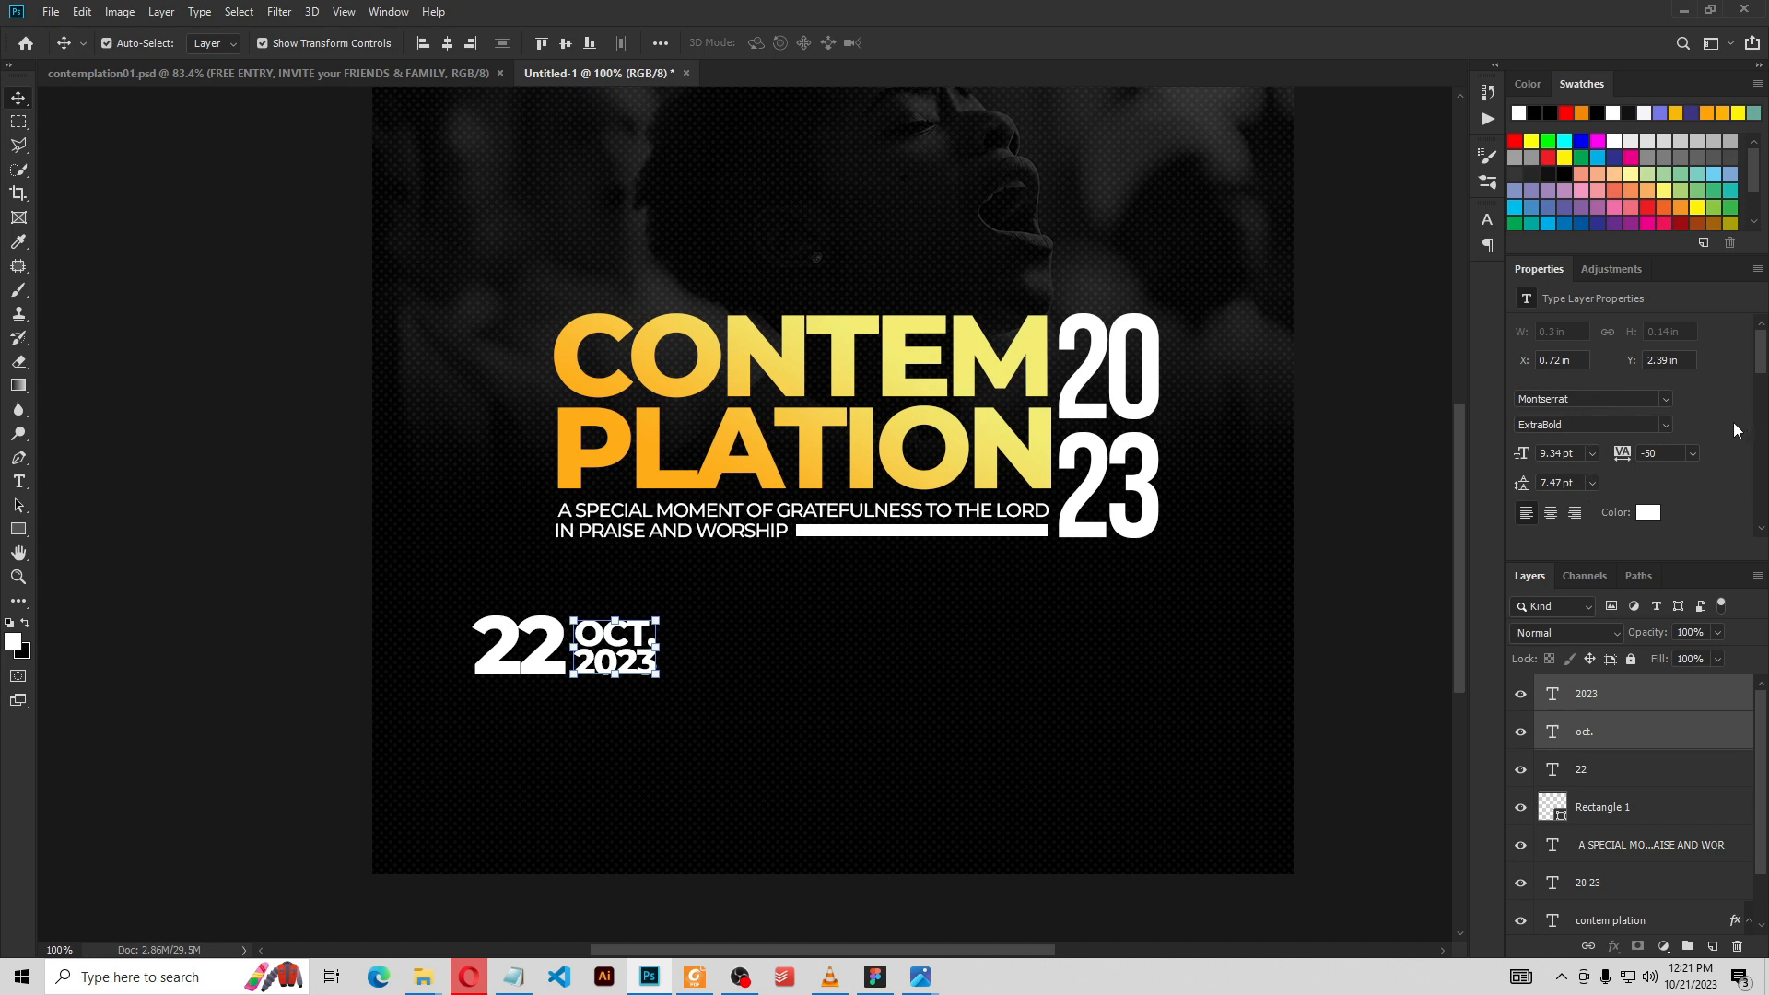
pyautogui.click(1666, 420)
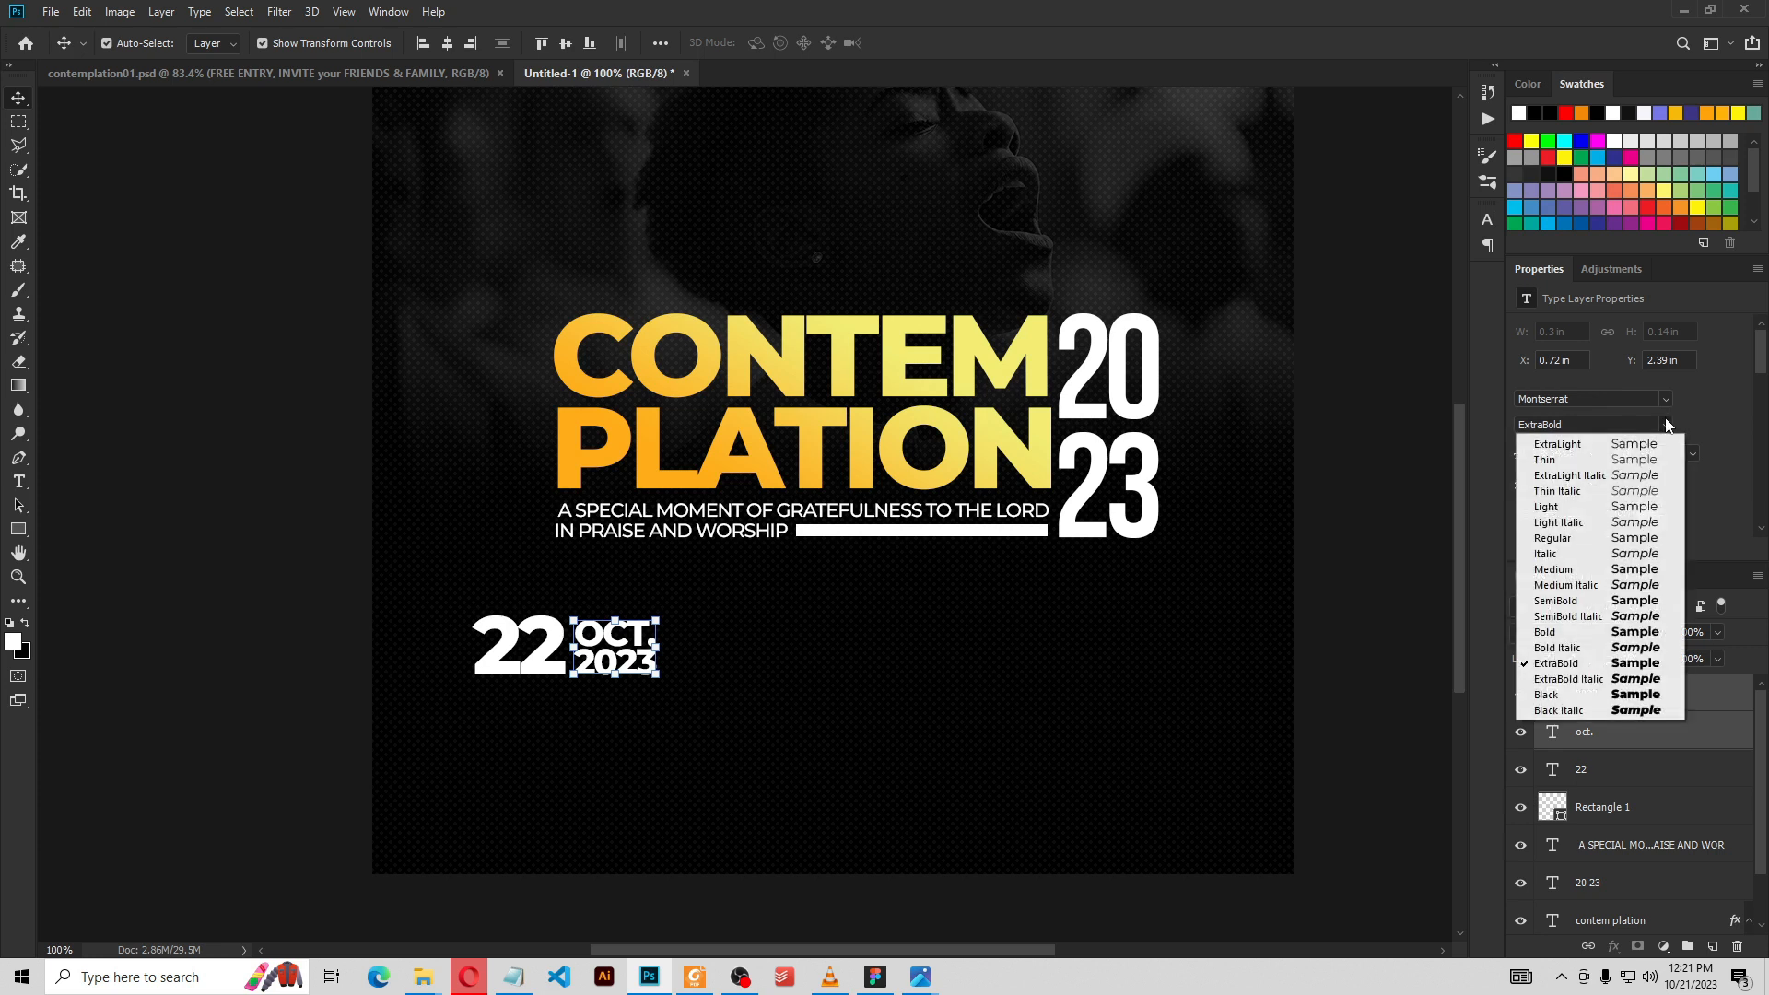
pyautogui.click(1578, 633)
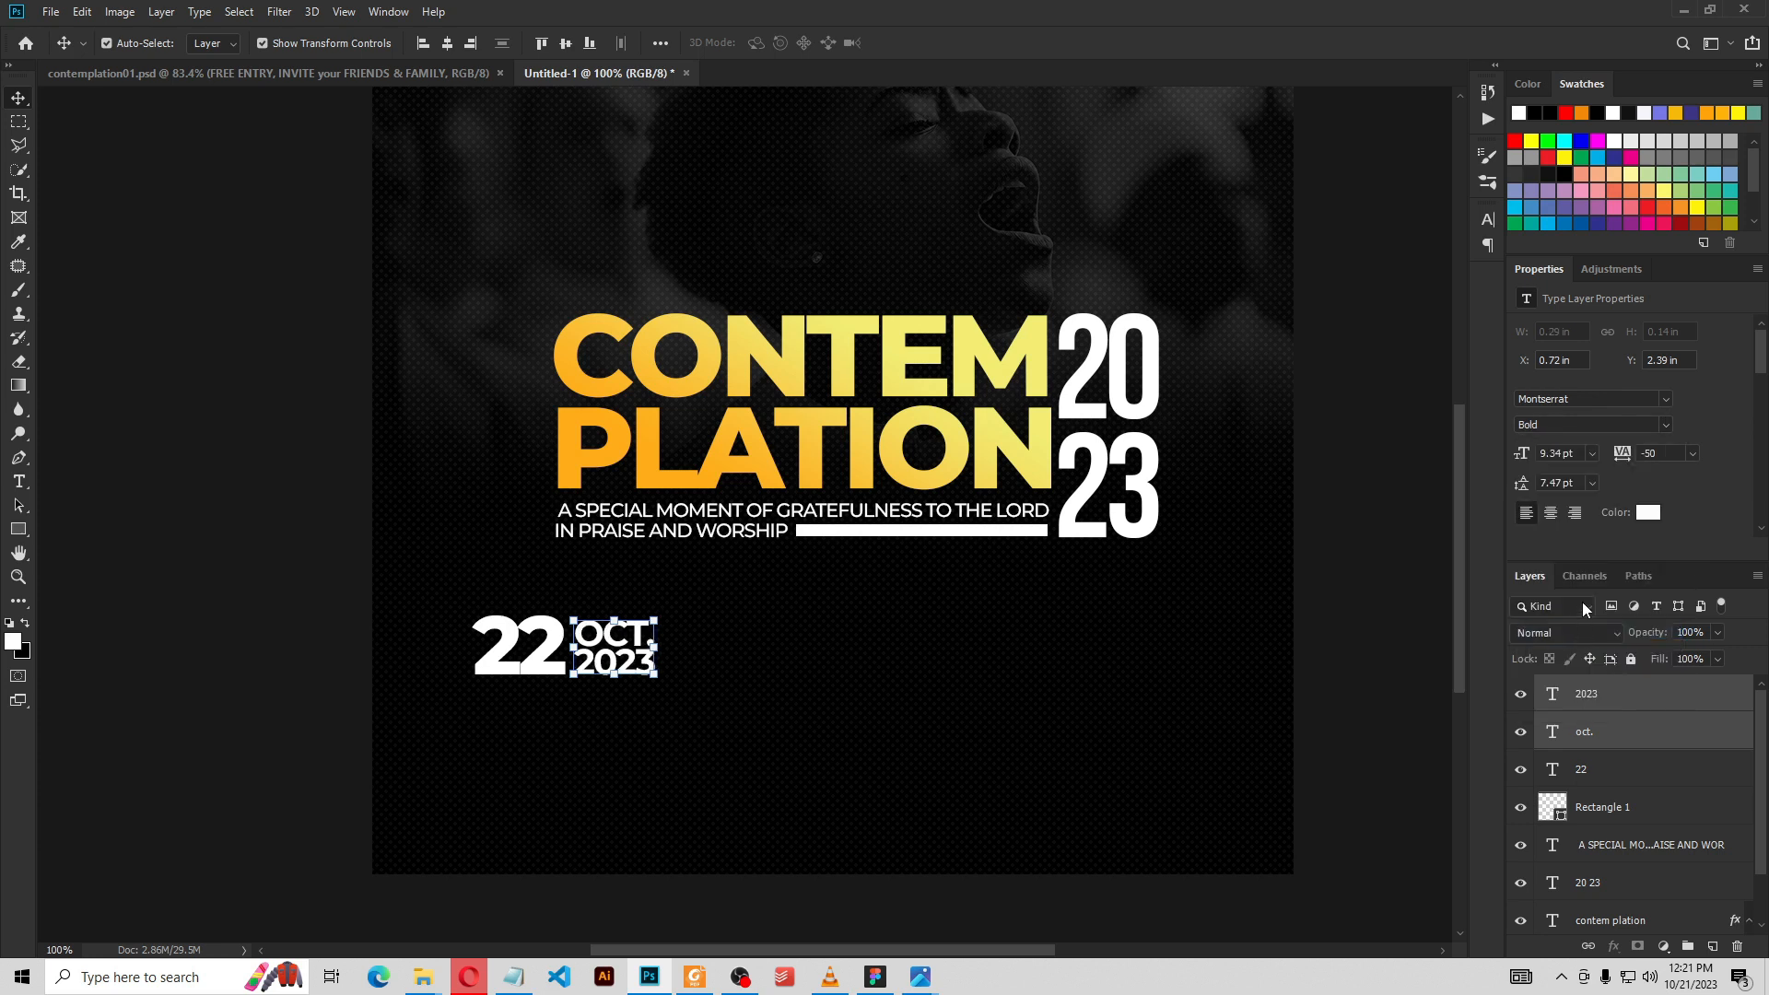
# Try the SemiBold font style on the "OCT." and small "2023" texts, and return them to Bold
pyautogui.click(1668, 419)
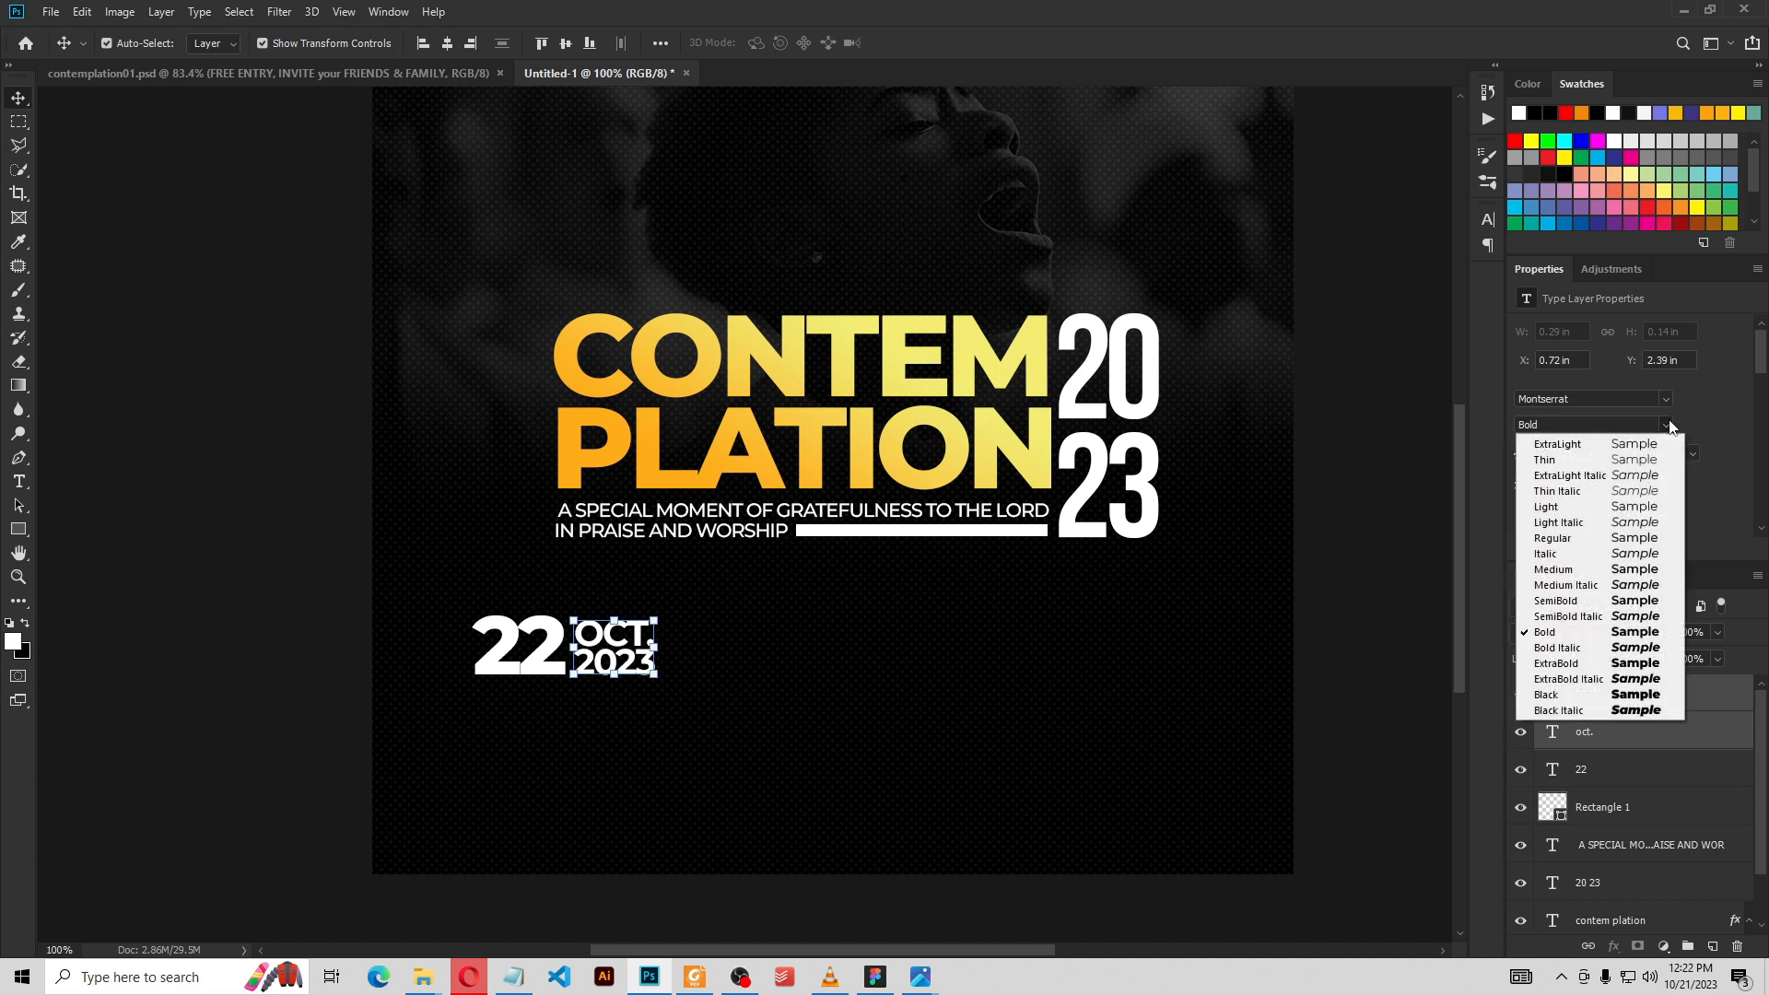
pyautogui.click(1583, 602)
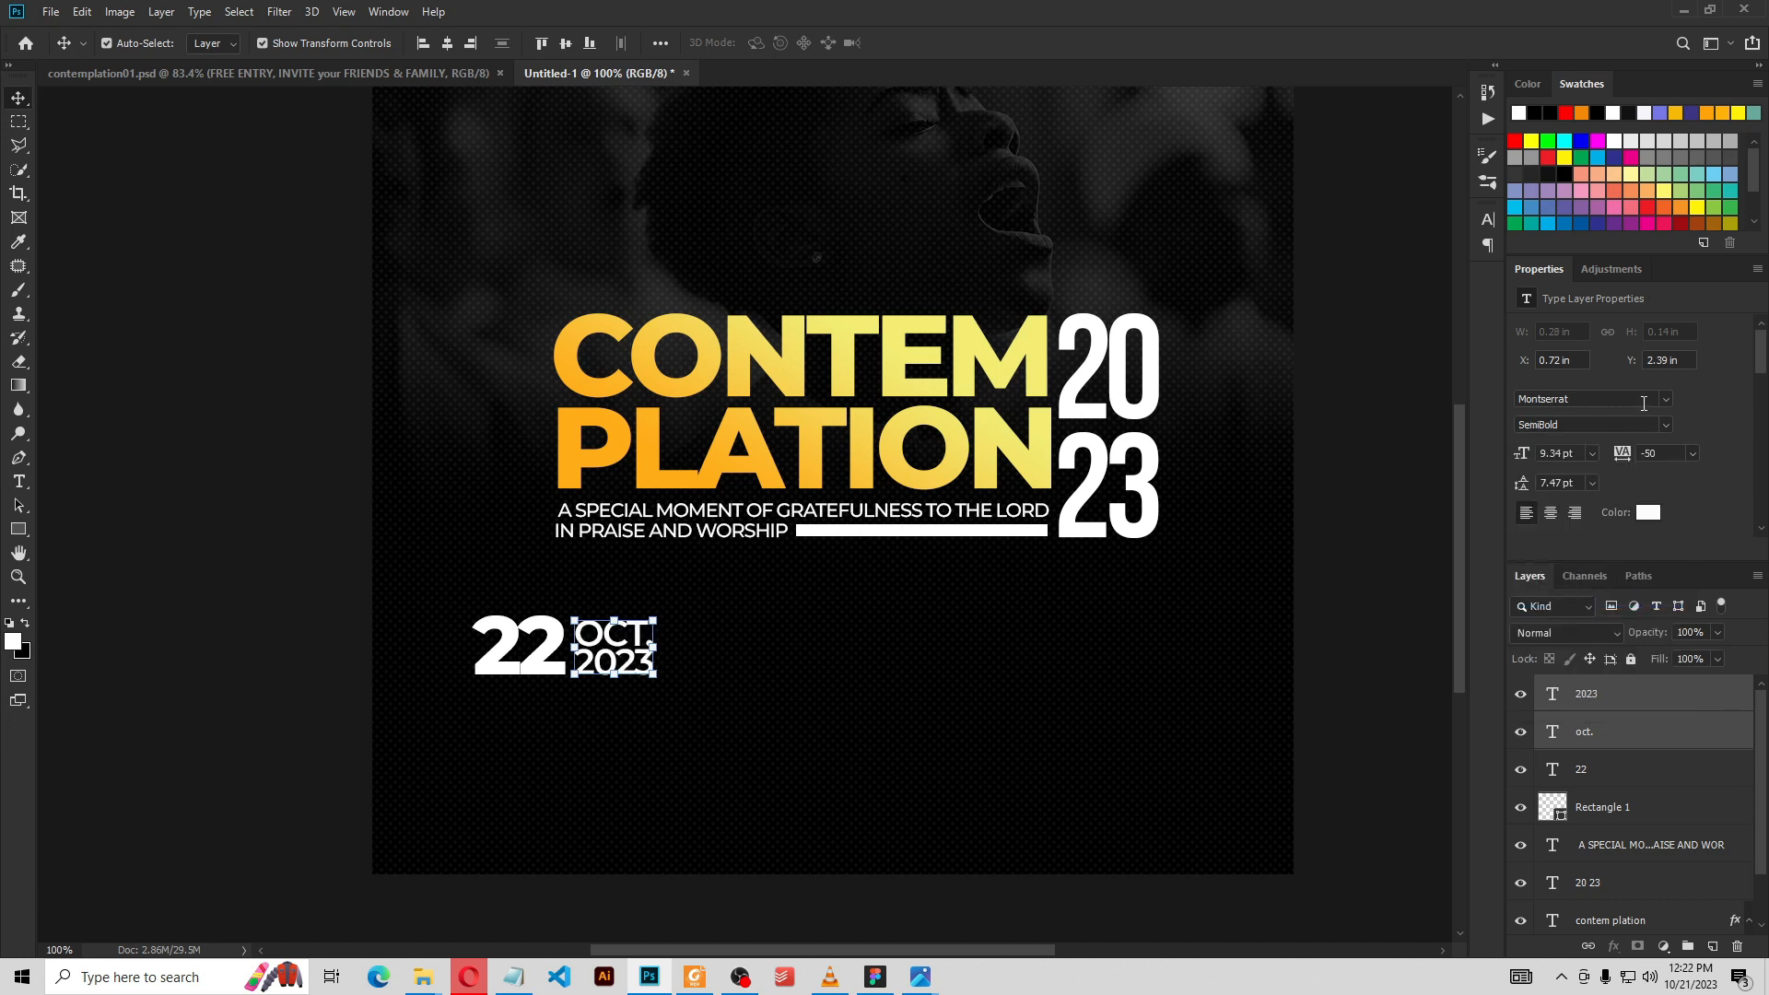
pyautogui.click(1669, 424)
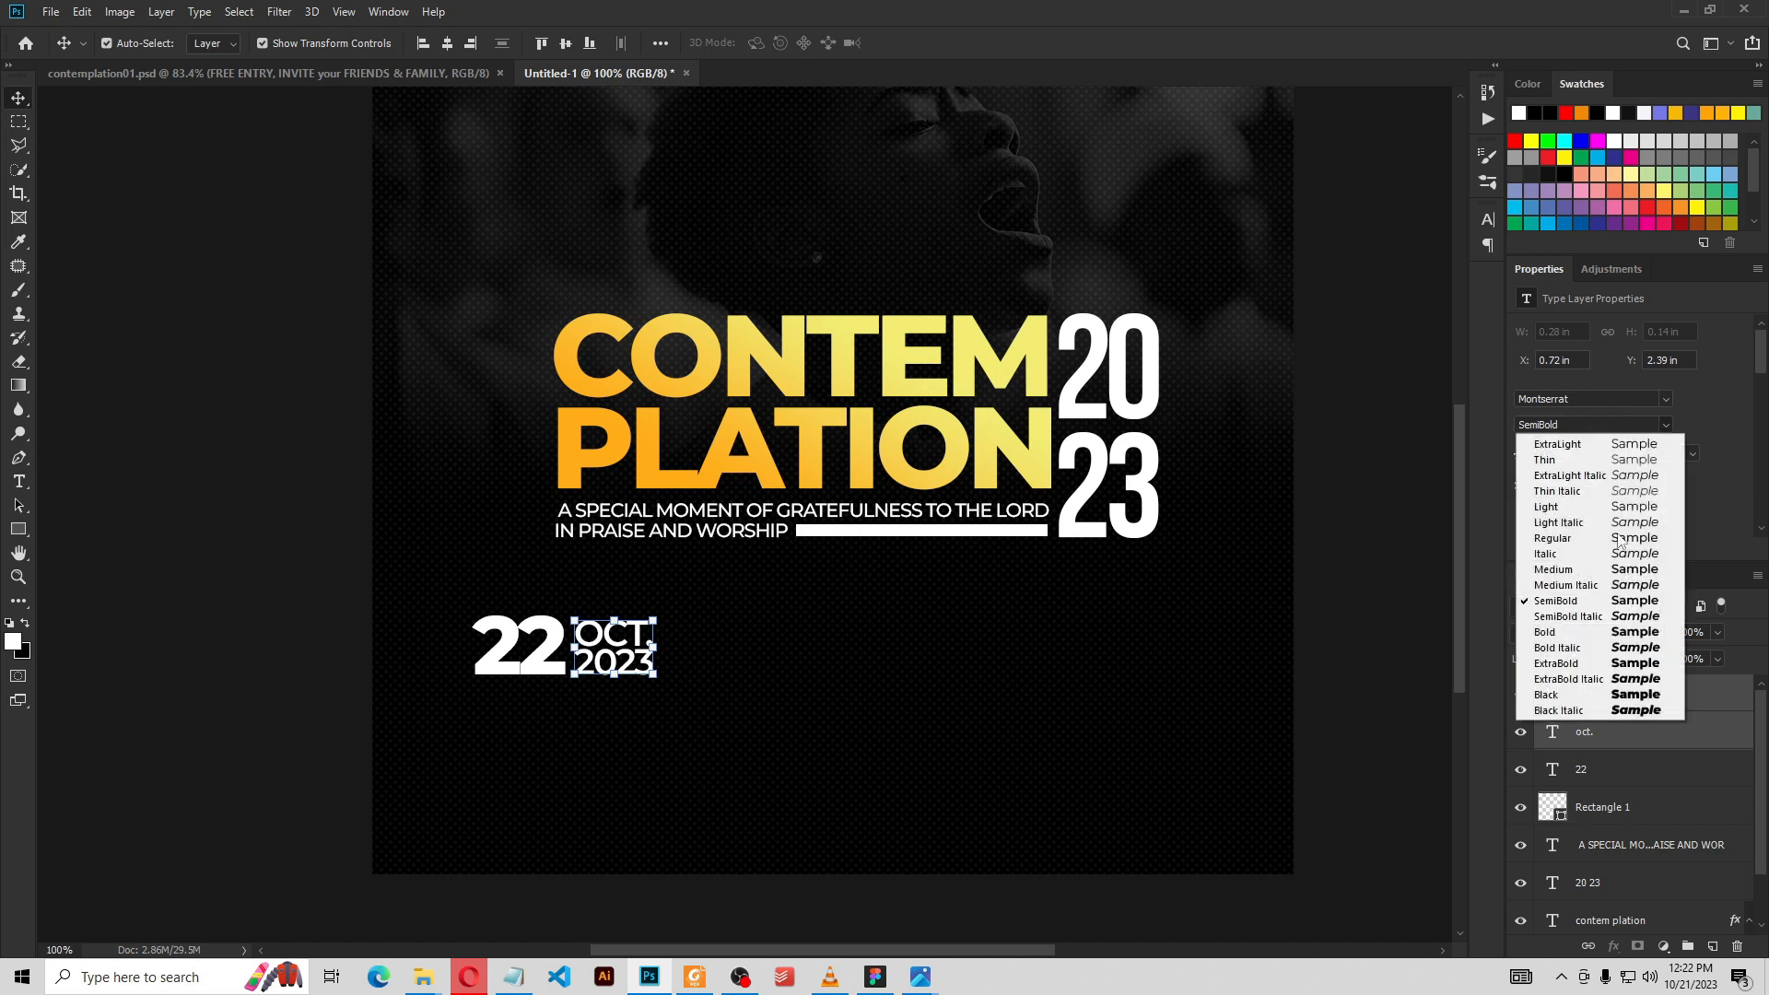
pyautogui.click(1566, 632)
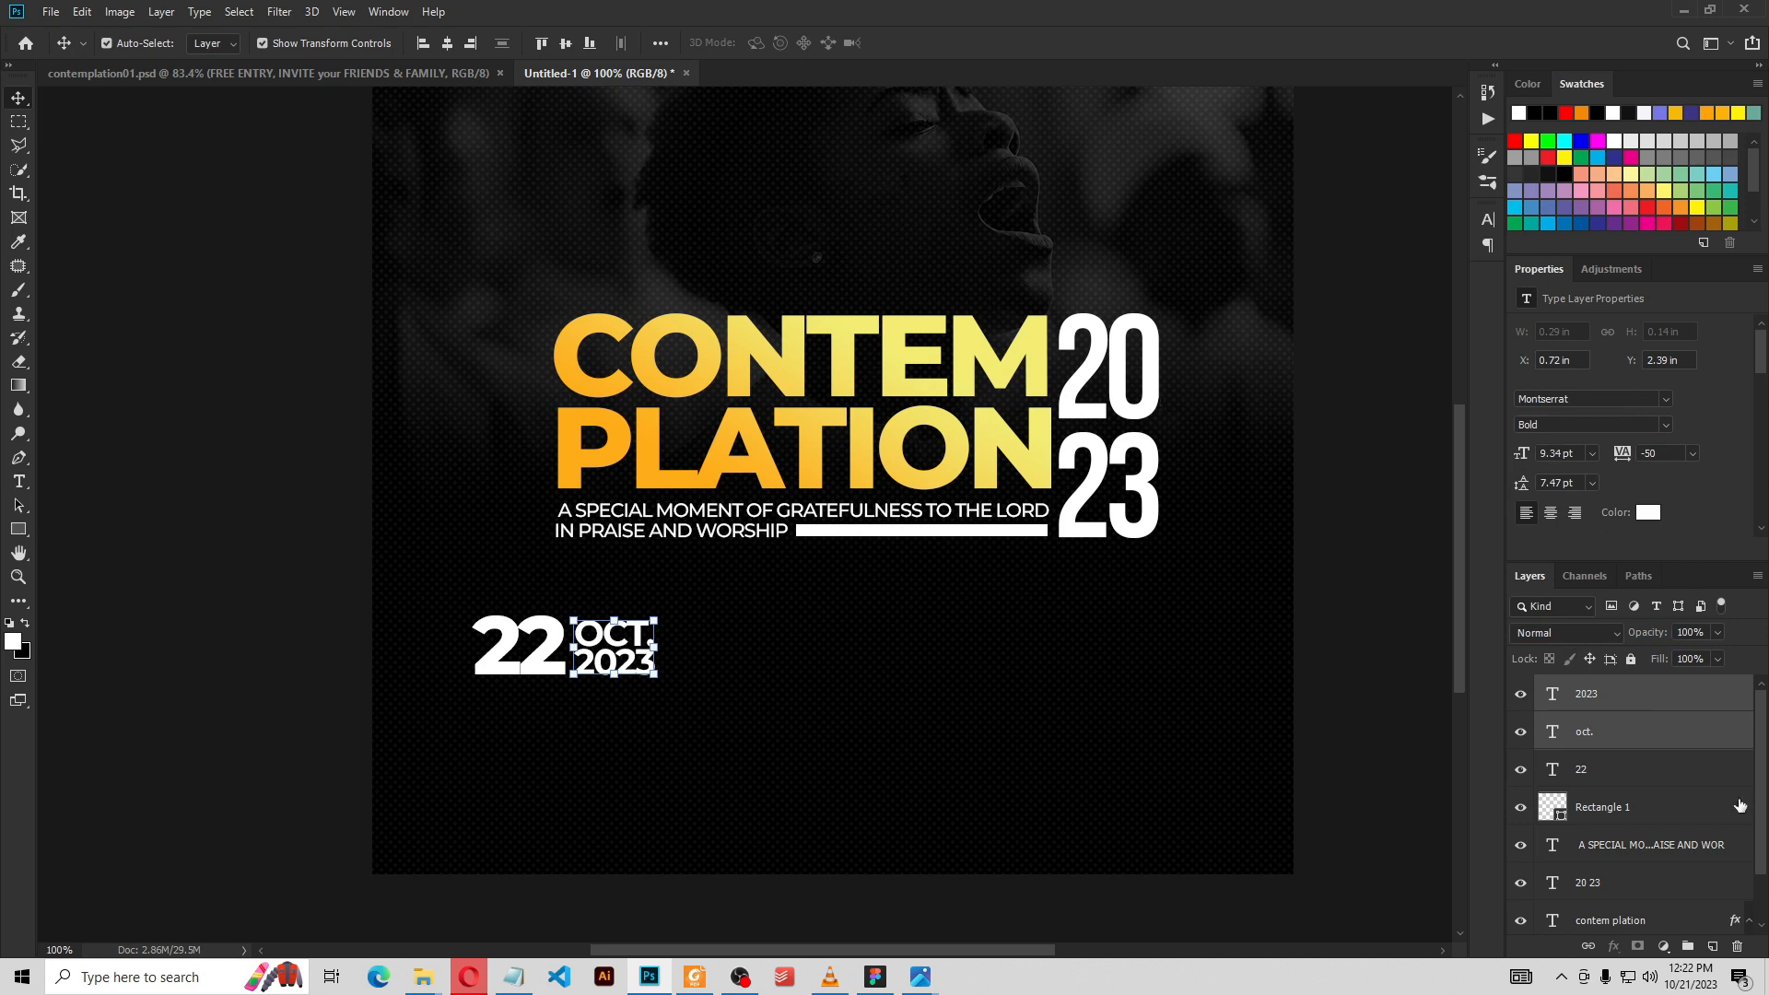
pyautogui.click(1165, 645)
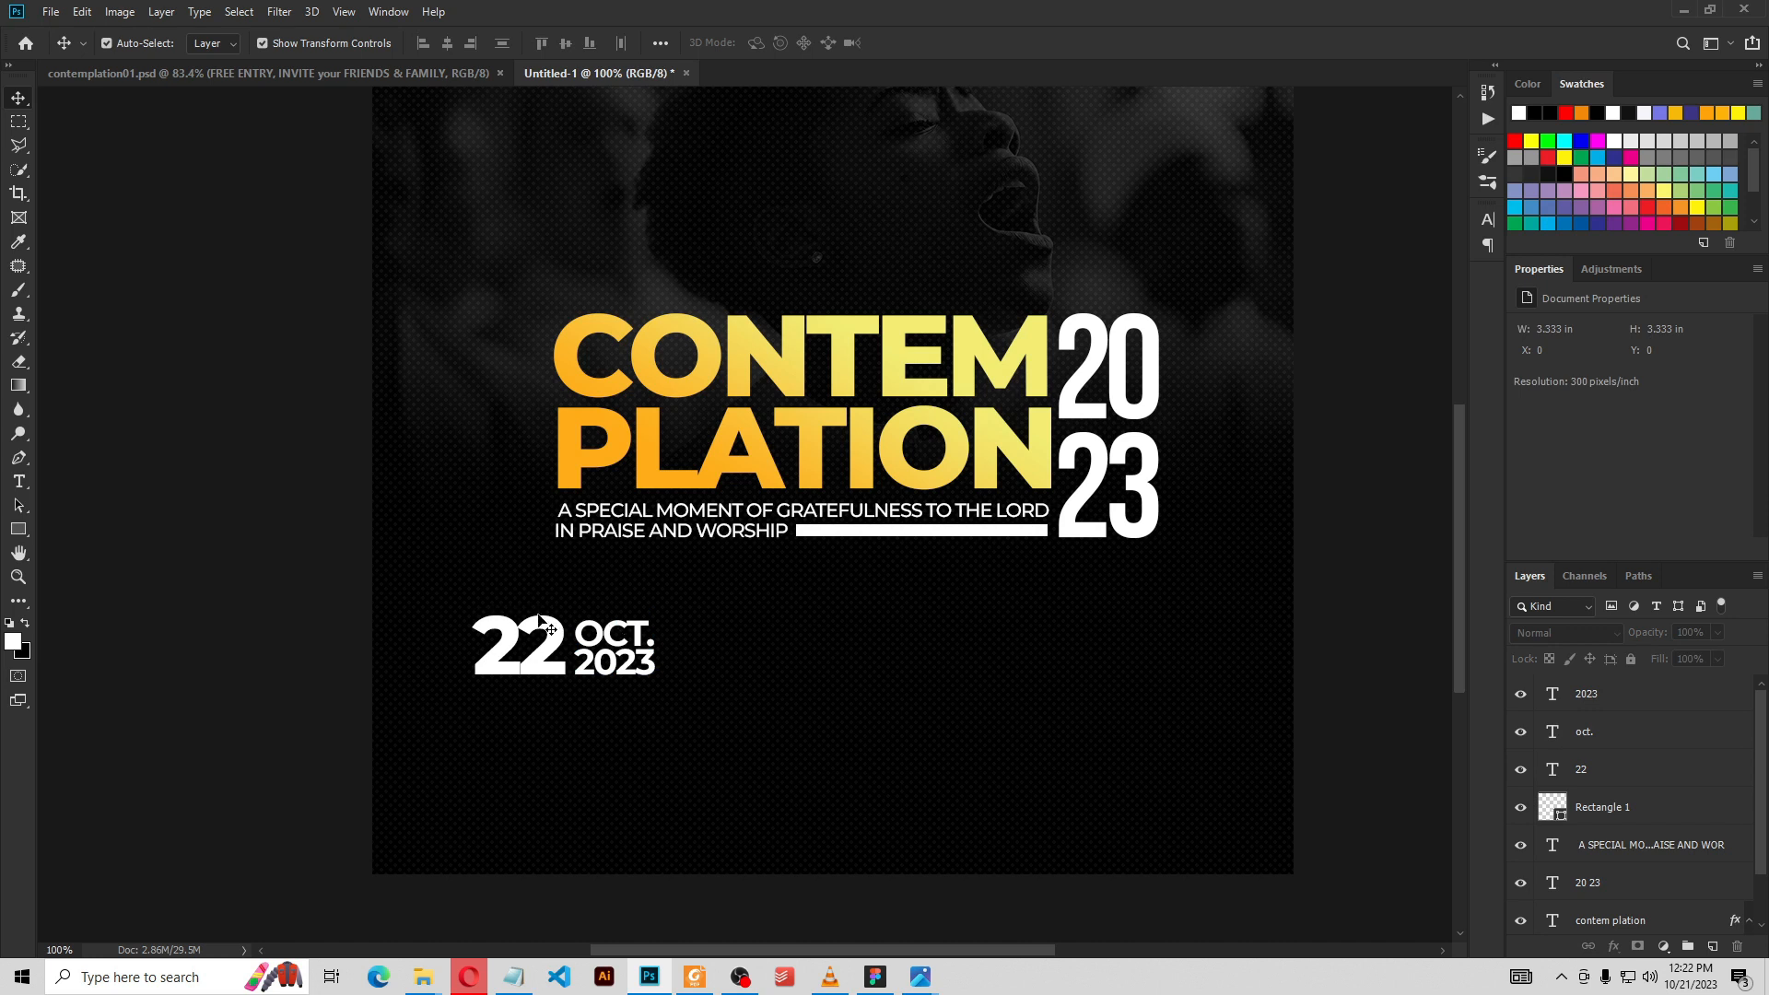
# Draw a white rectangle of about 198 × 63 px beside the date block, matching the height of "22"
pyautogui.moveTo(763, 638); pyautogui.dragTo(715, 640)
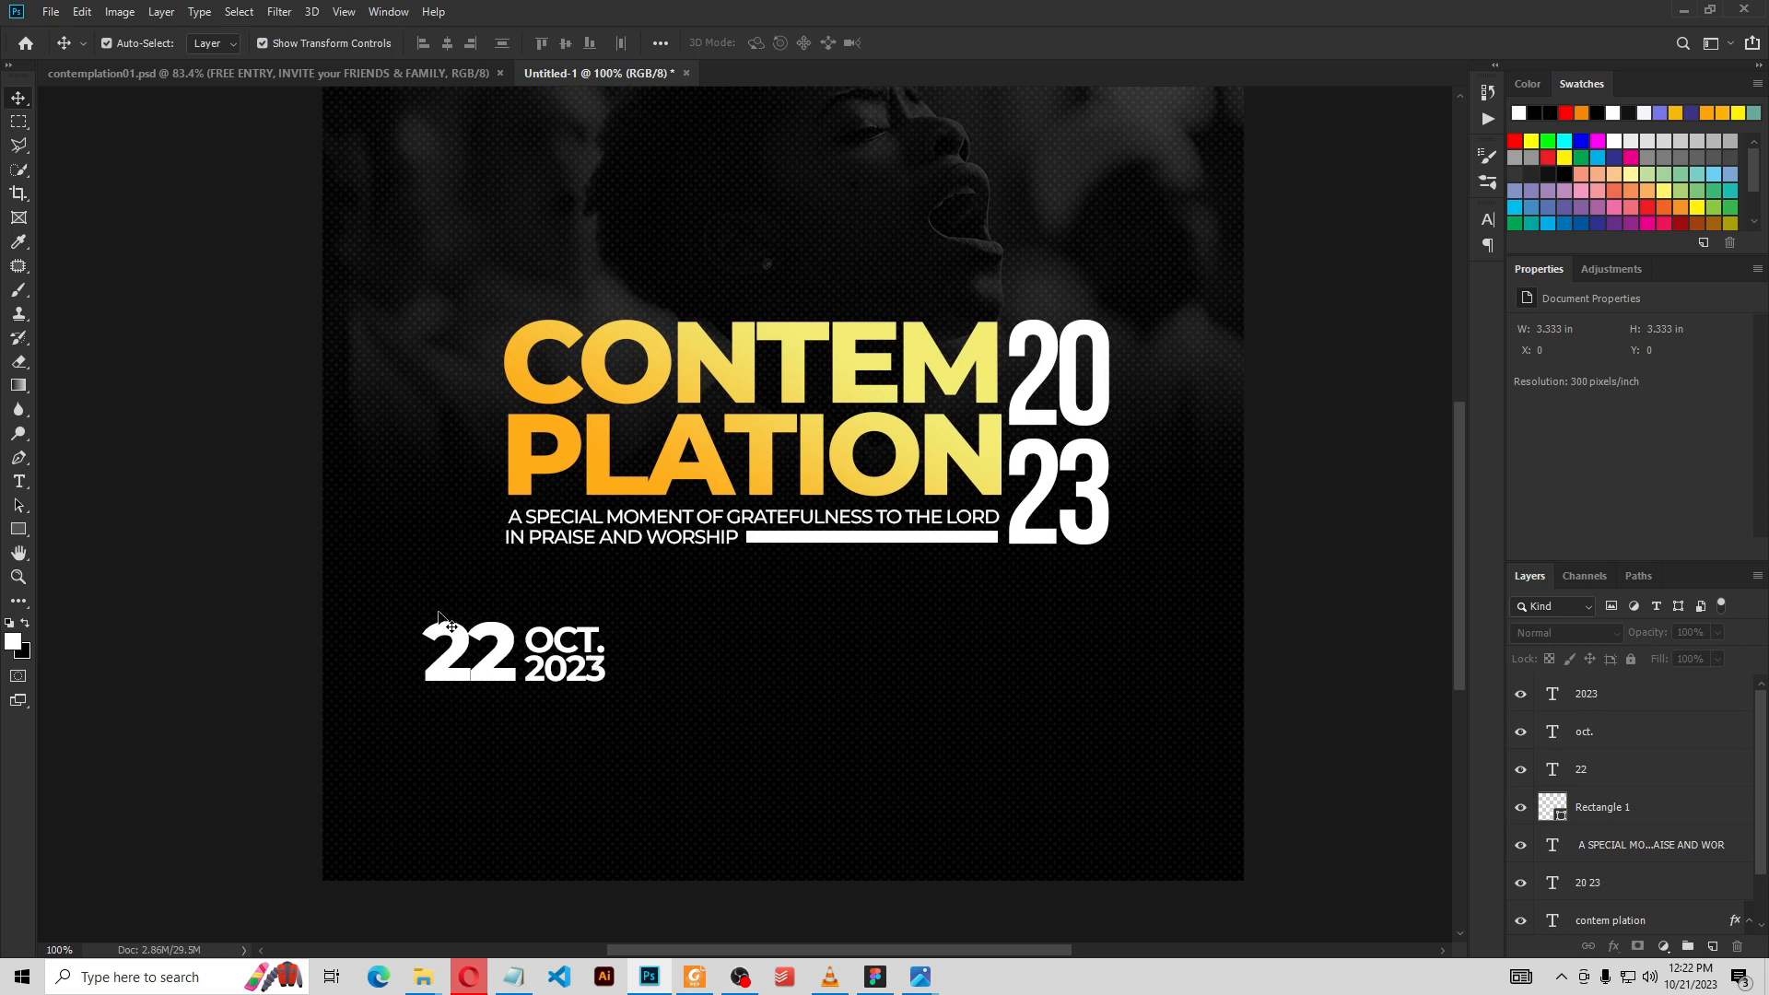
pyautogui.click(18, 529)
pyautogui.moveTo(656, 623); pyautogui.dragTo(837, 682)
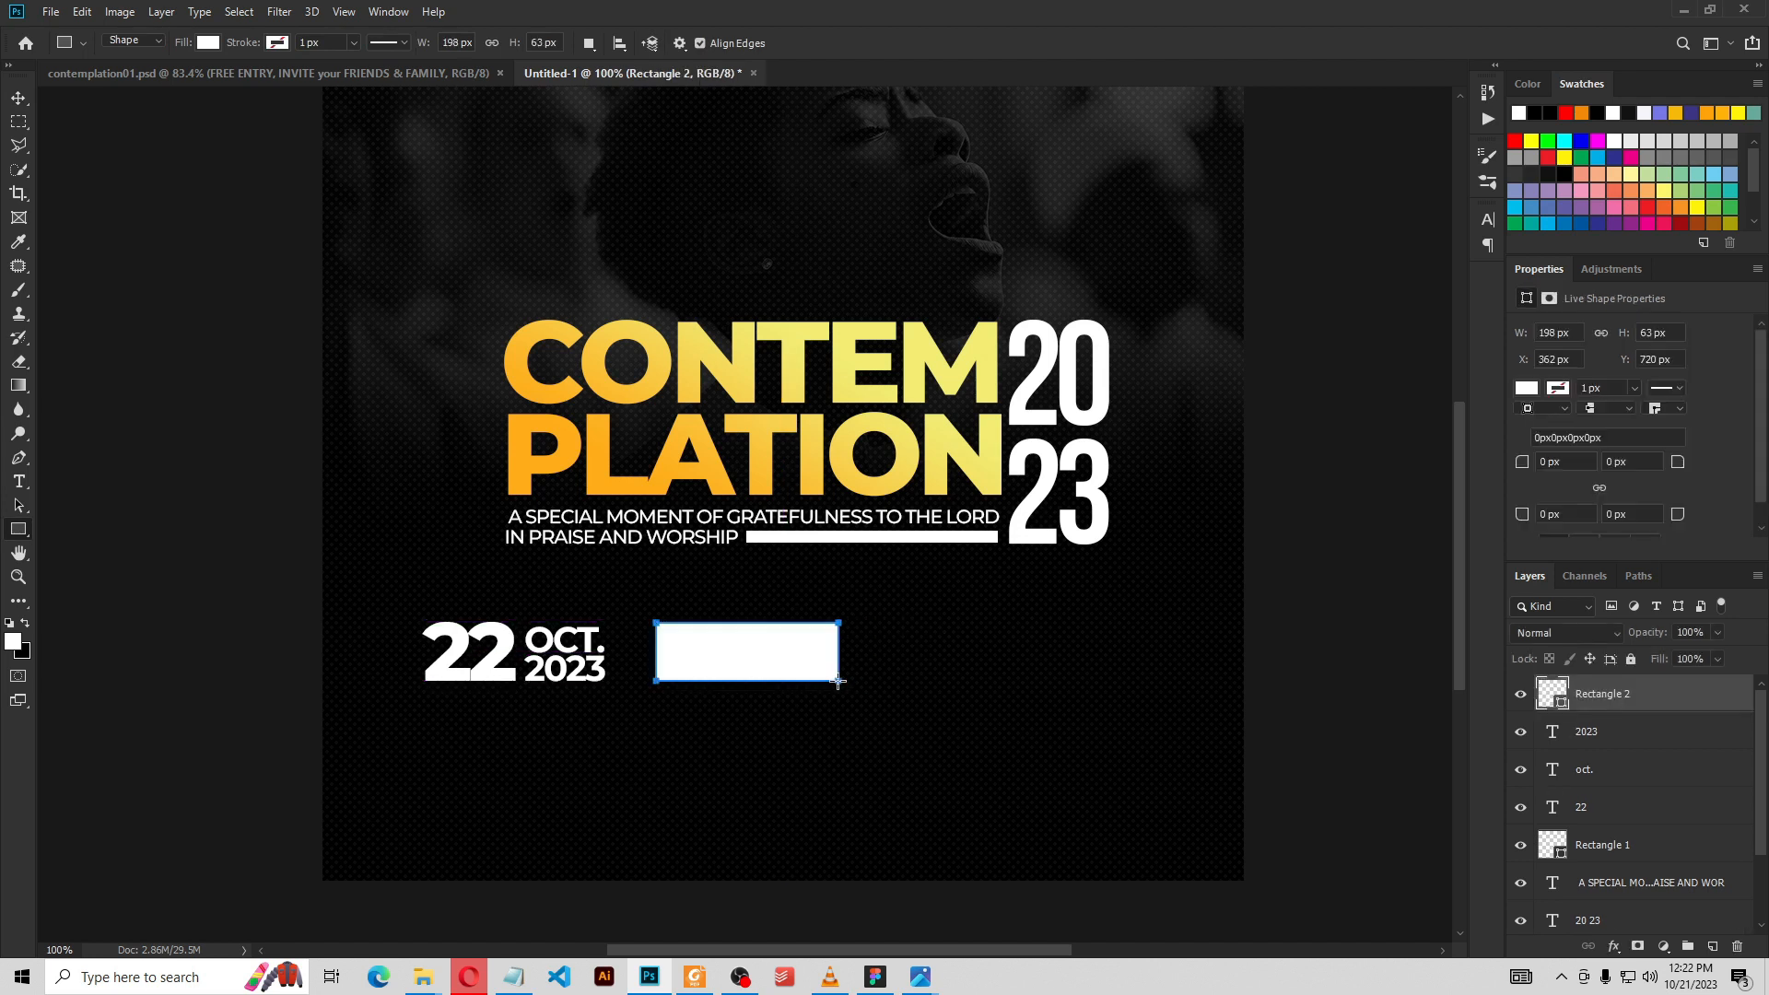
pyautogui.click(17, 104)
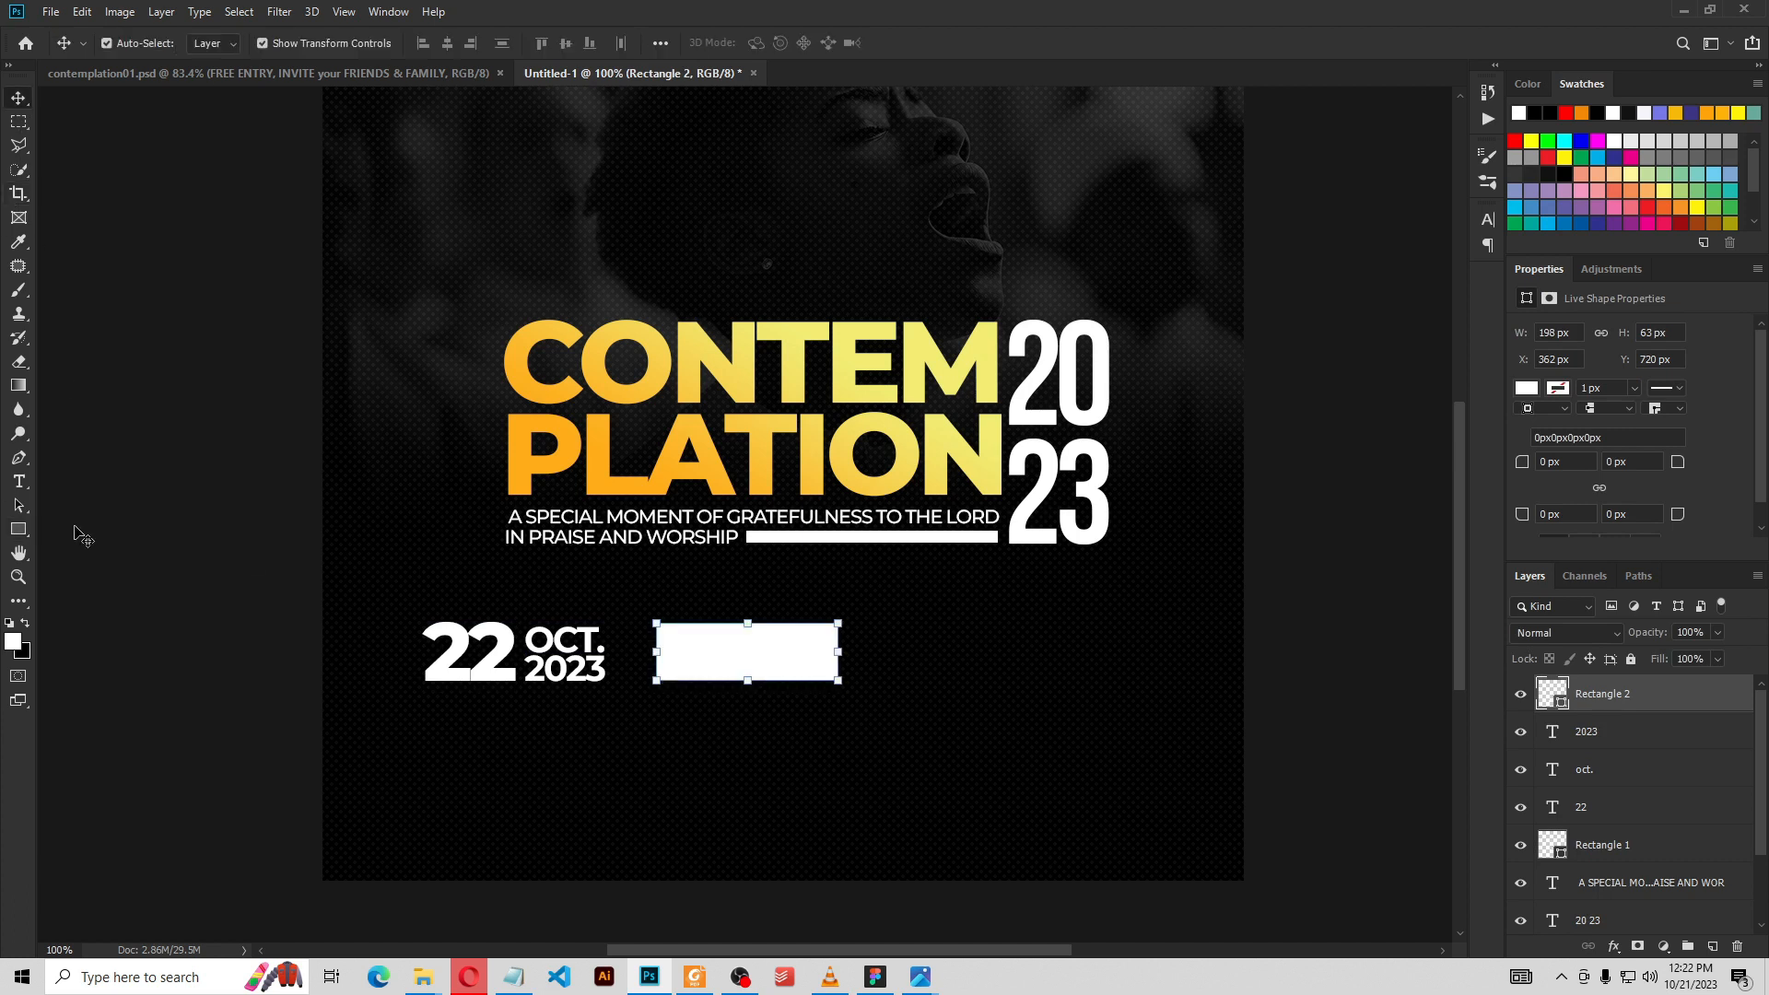
# Add a separate text layer reading "15HOO" below the white rectangle
pyautogui.click(19, 483)
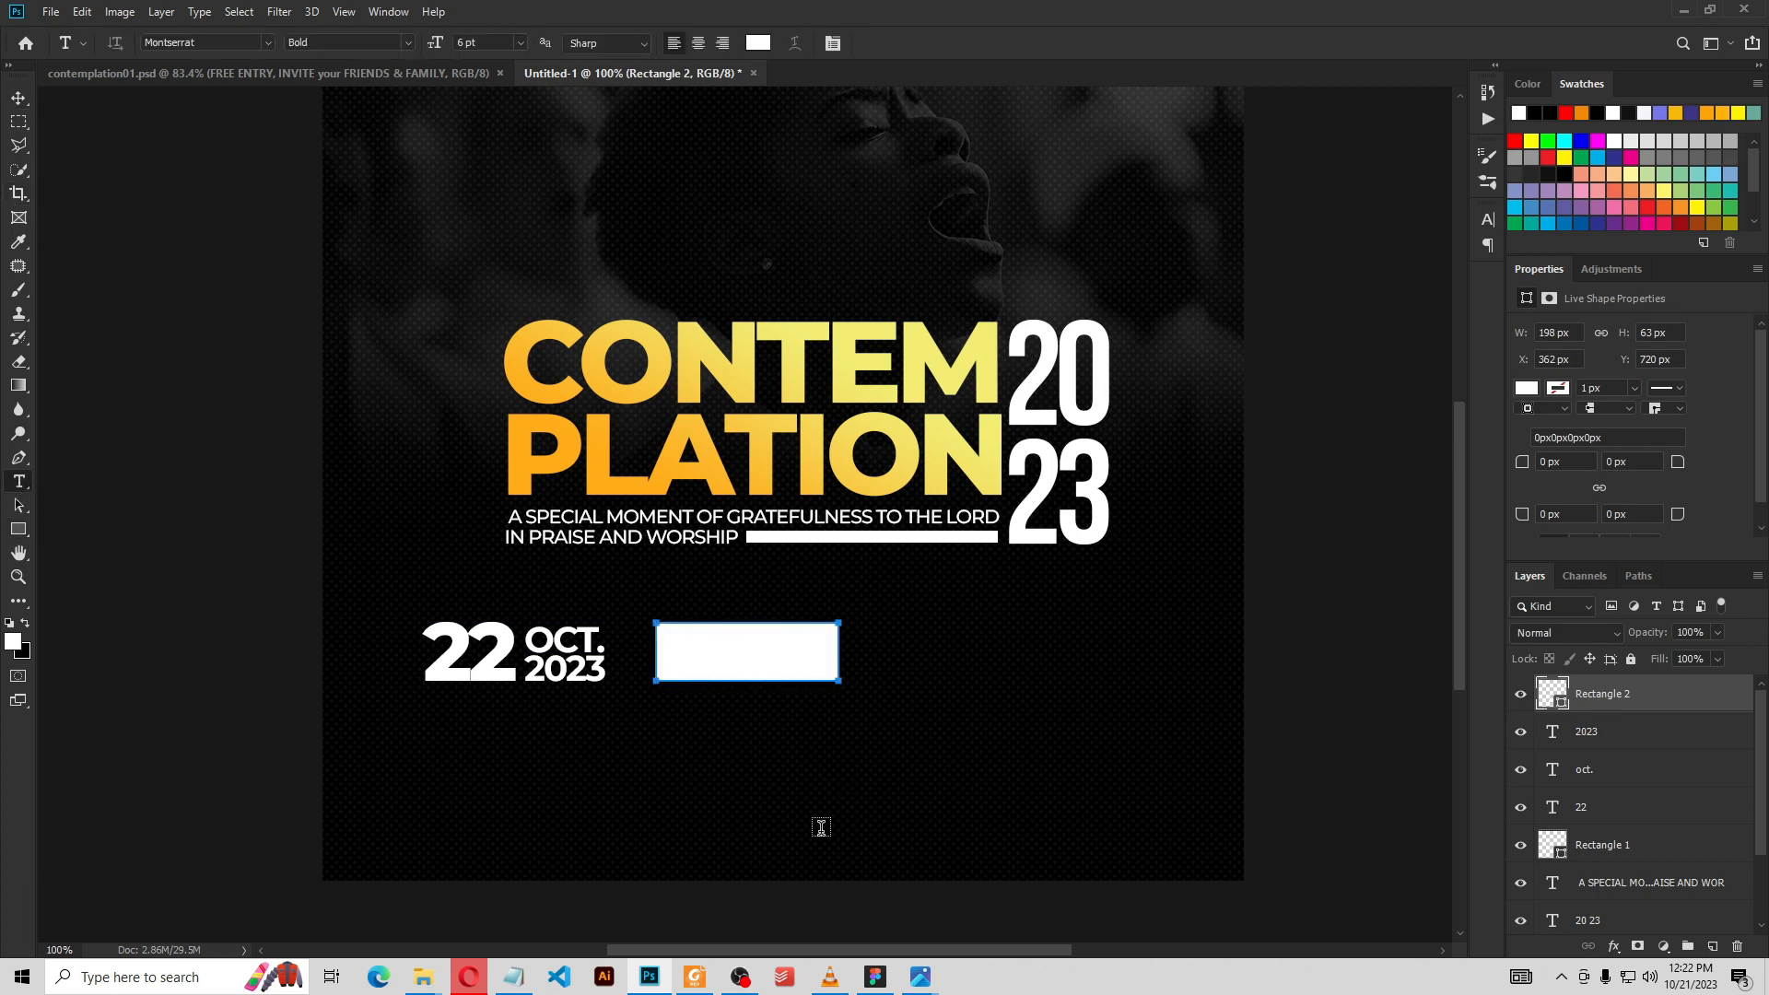
pyautogui.click(700, 784)
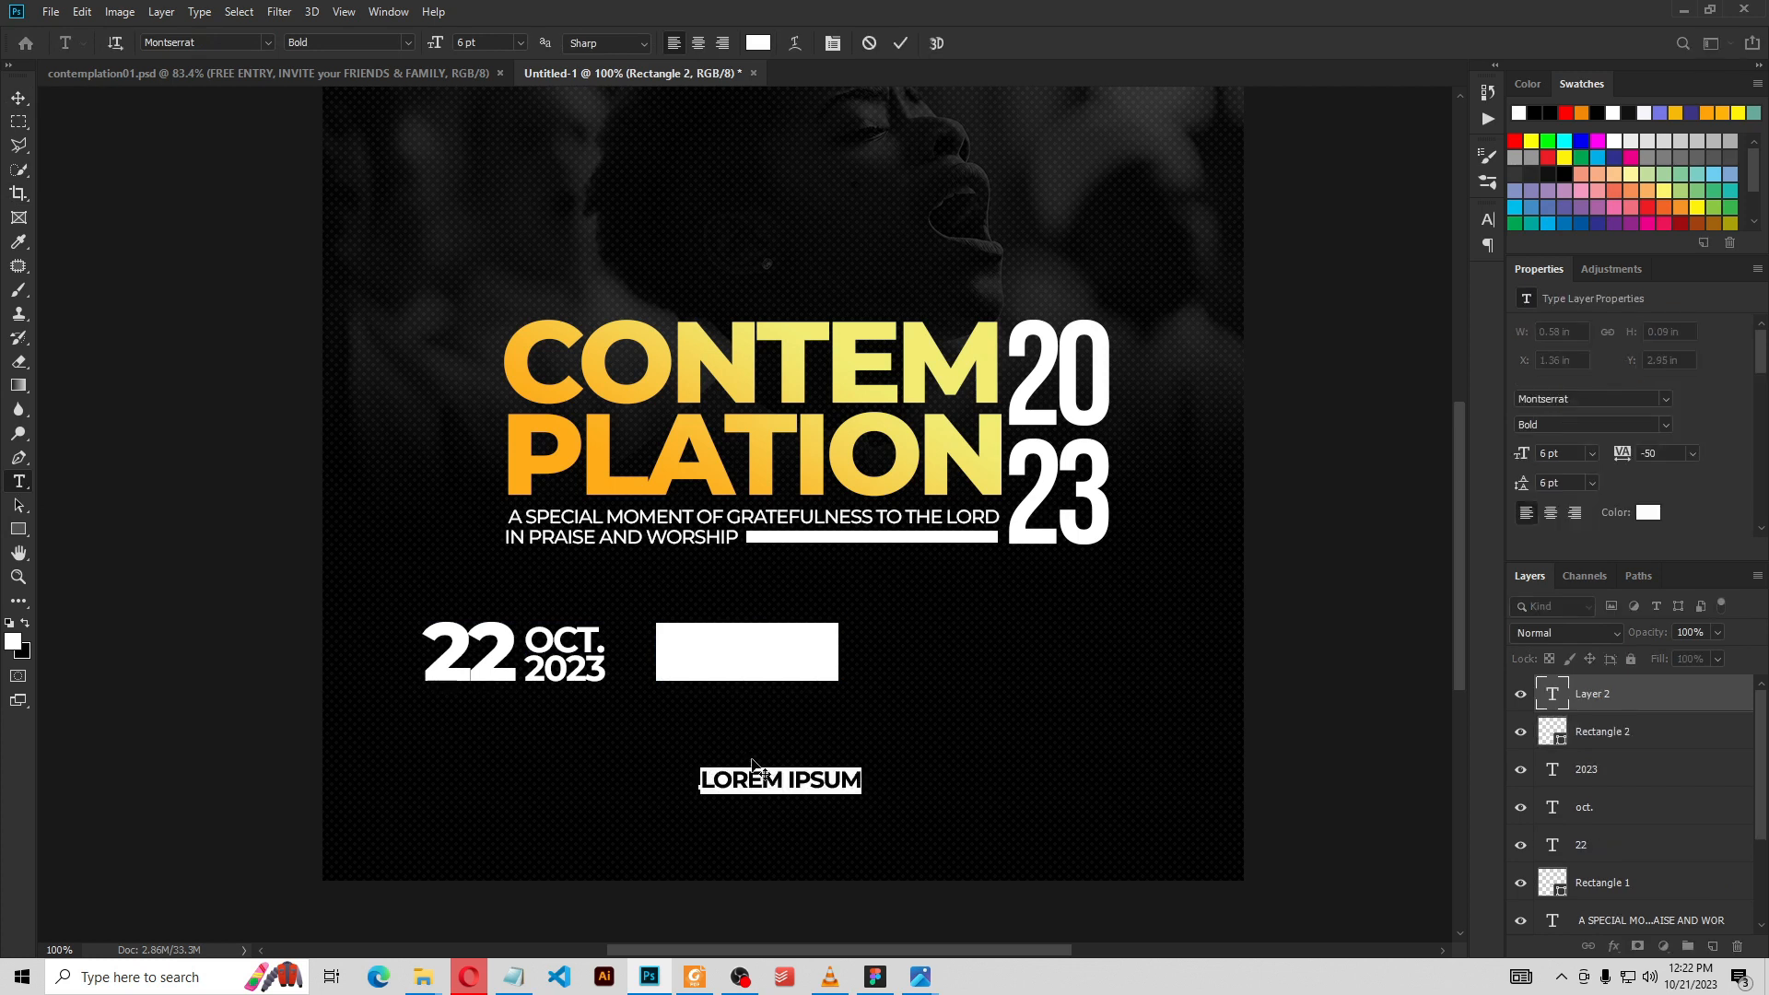
pyautogui.write('m')
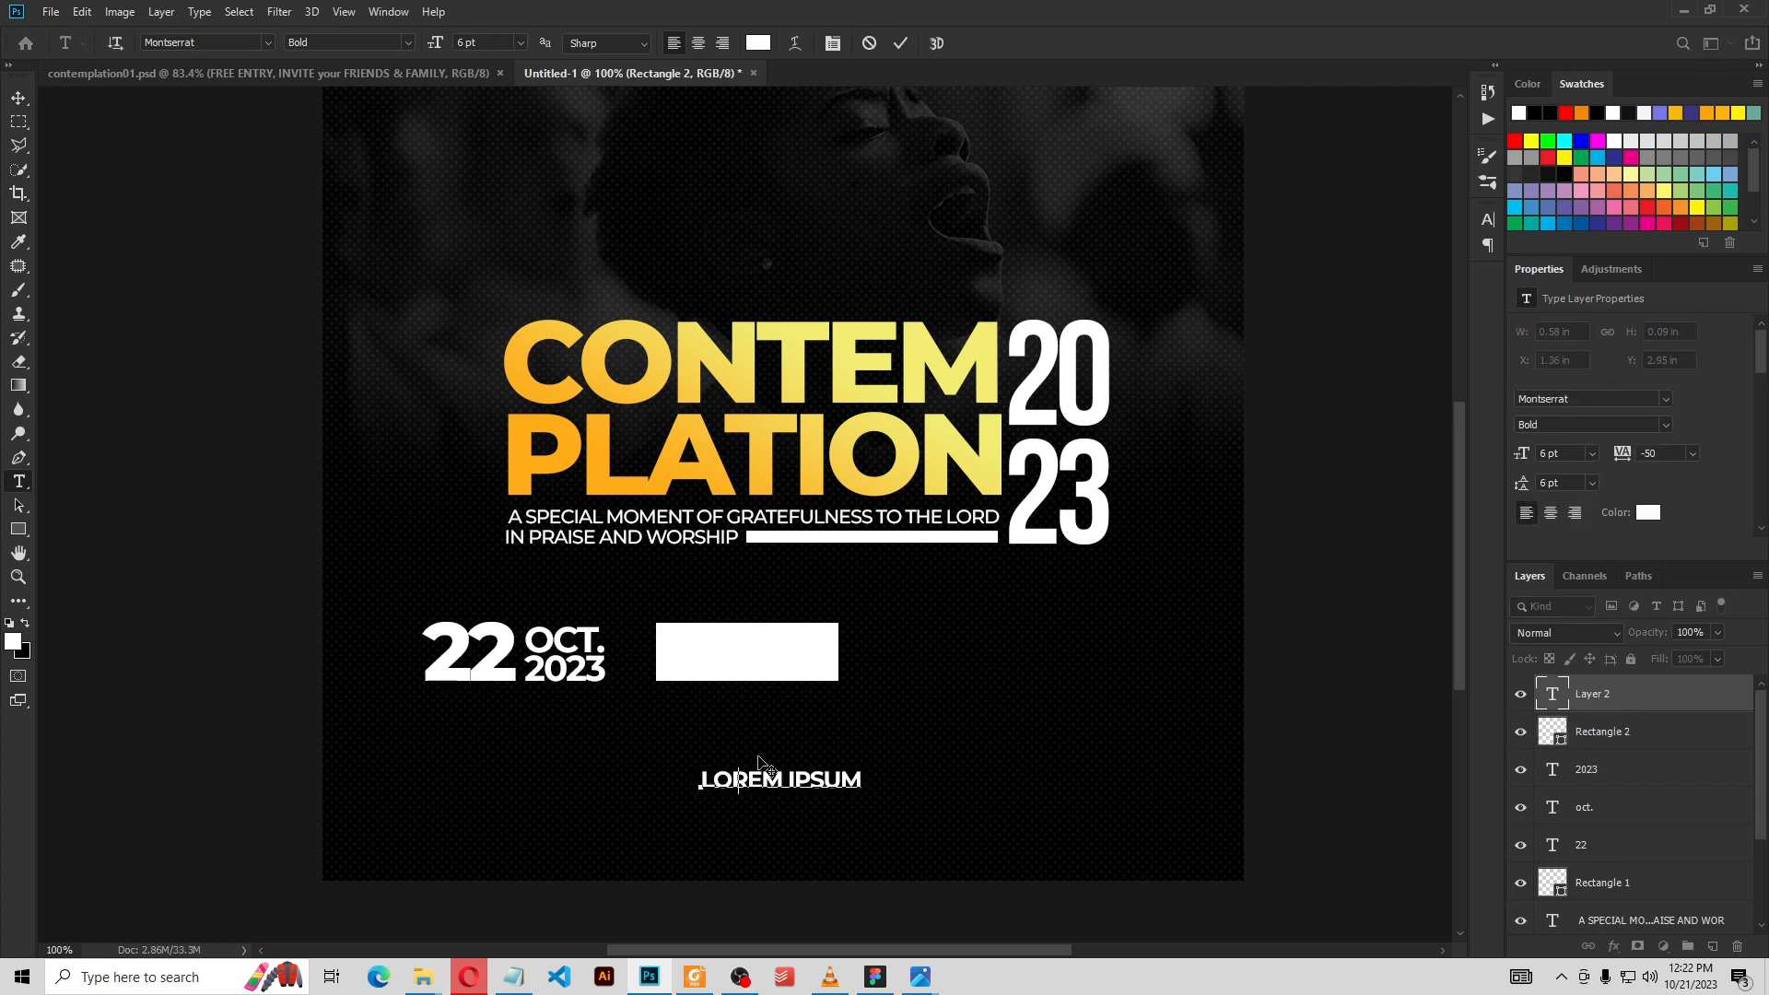
pyautogui.write('5HOO')
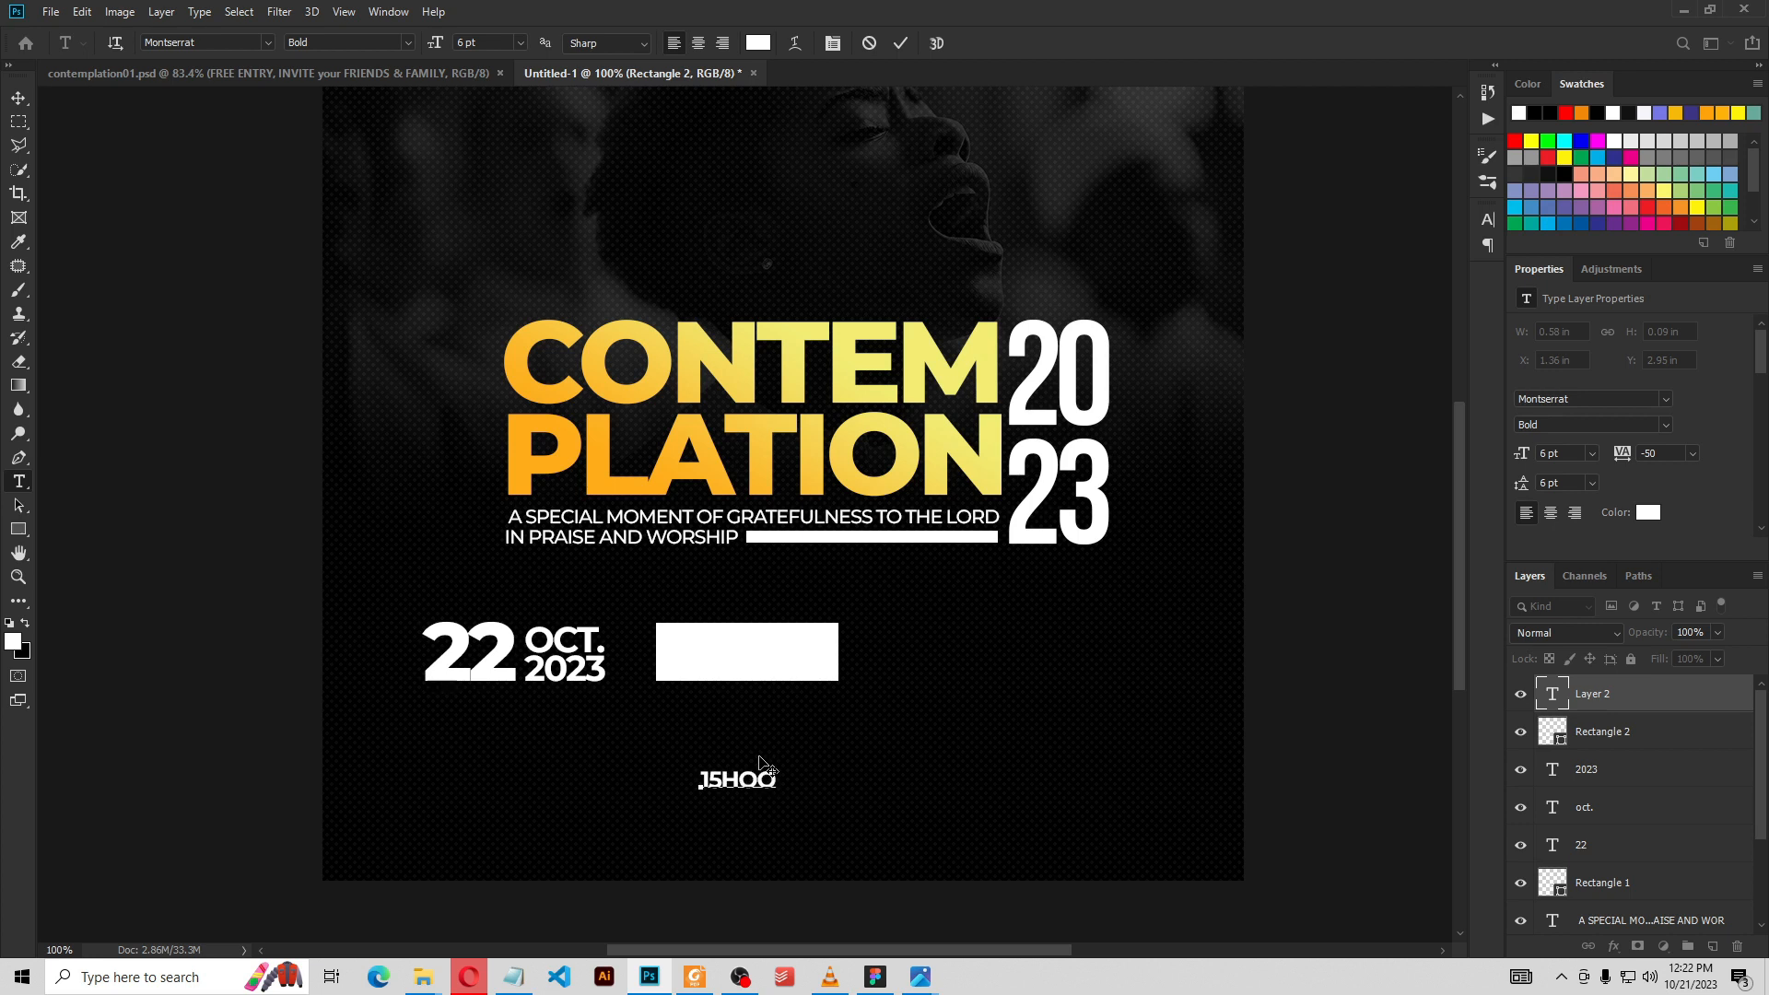
pyautogui.click(899, 43)
pyautogui.press('v')
# Apply a Gradient Overlay with the orange-to-yellow linear gradient at 60° to the "22" text
pyautogui.click(807, 674)
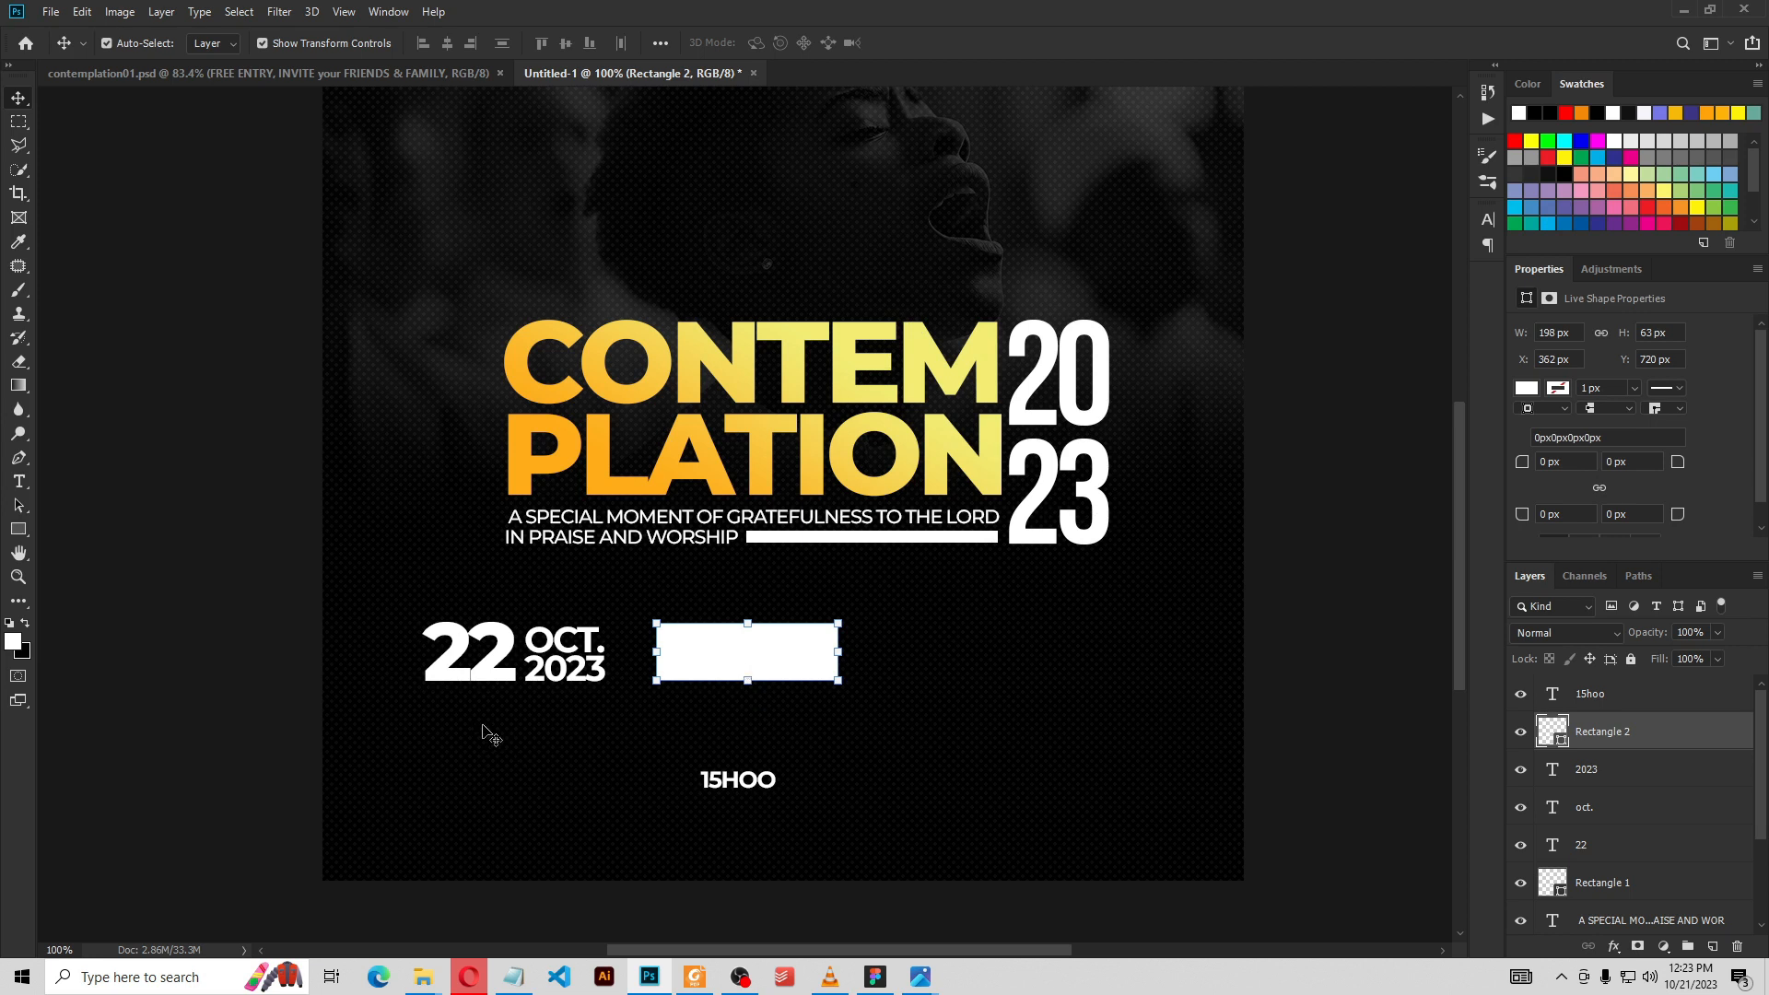
pyautogui.click(505, 677)
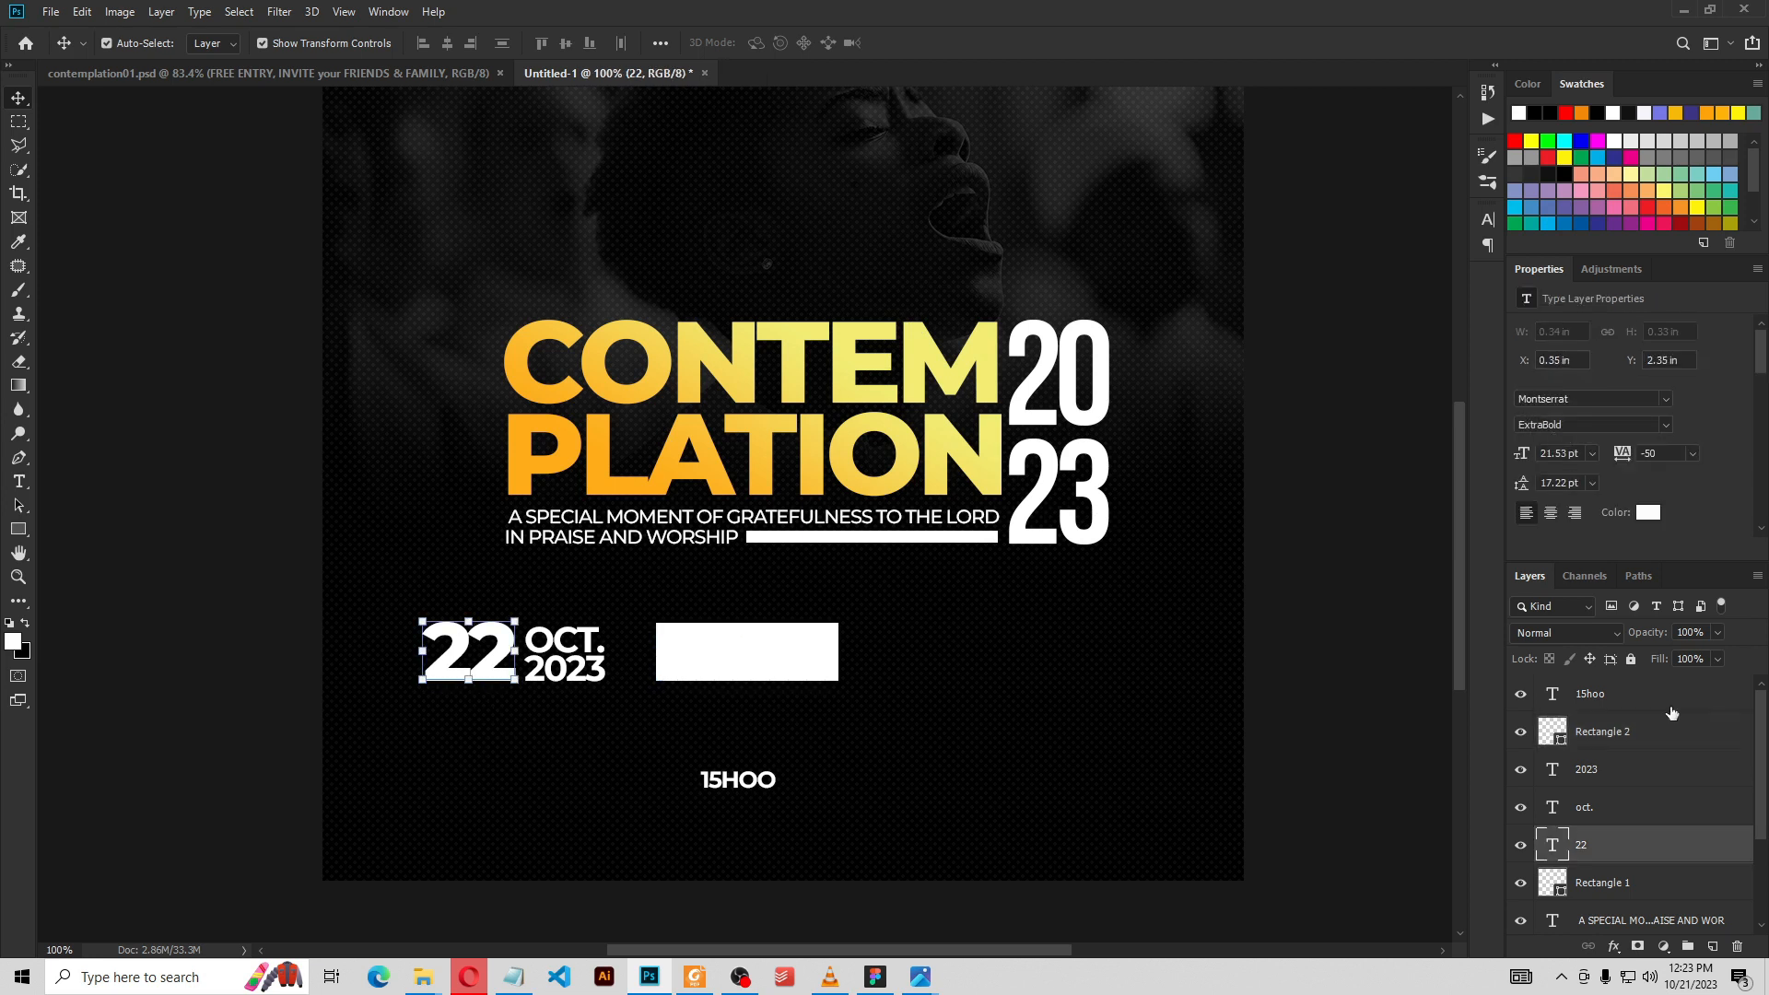
pyautogui.click(1613, 947)
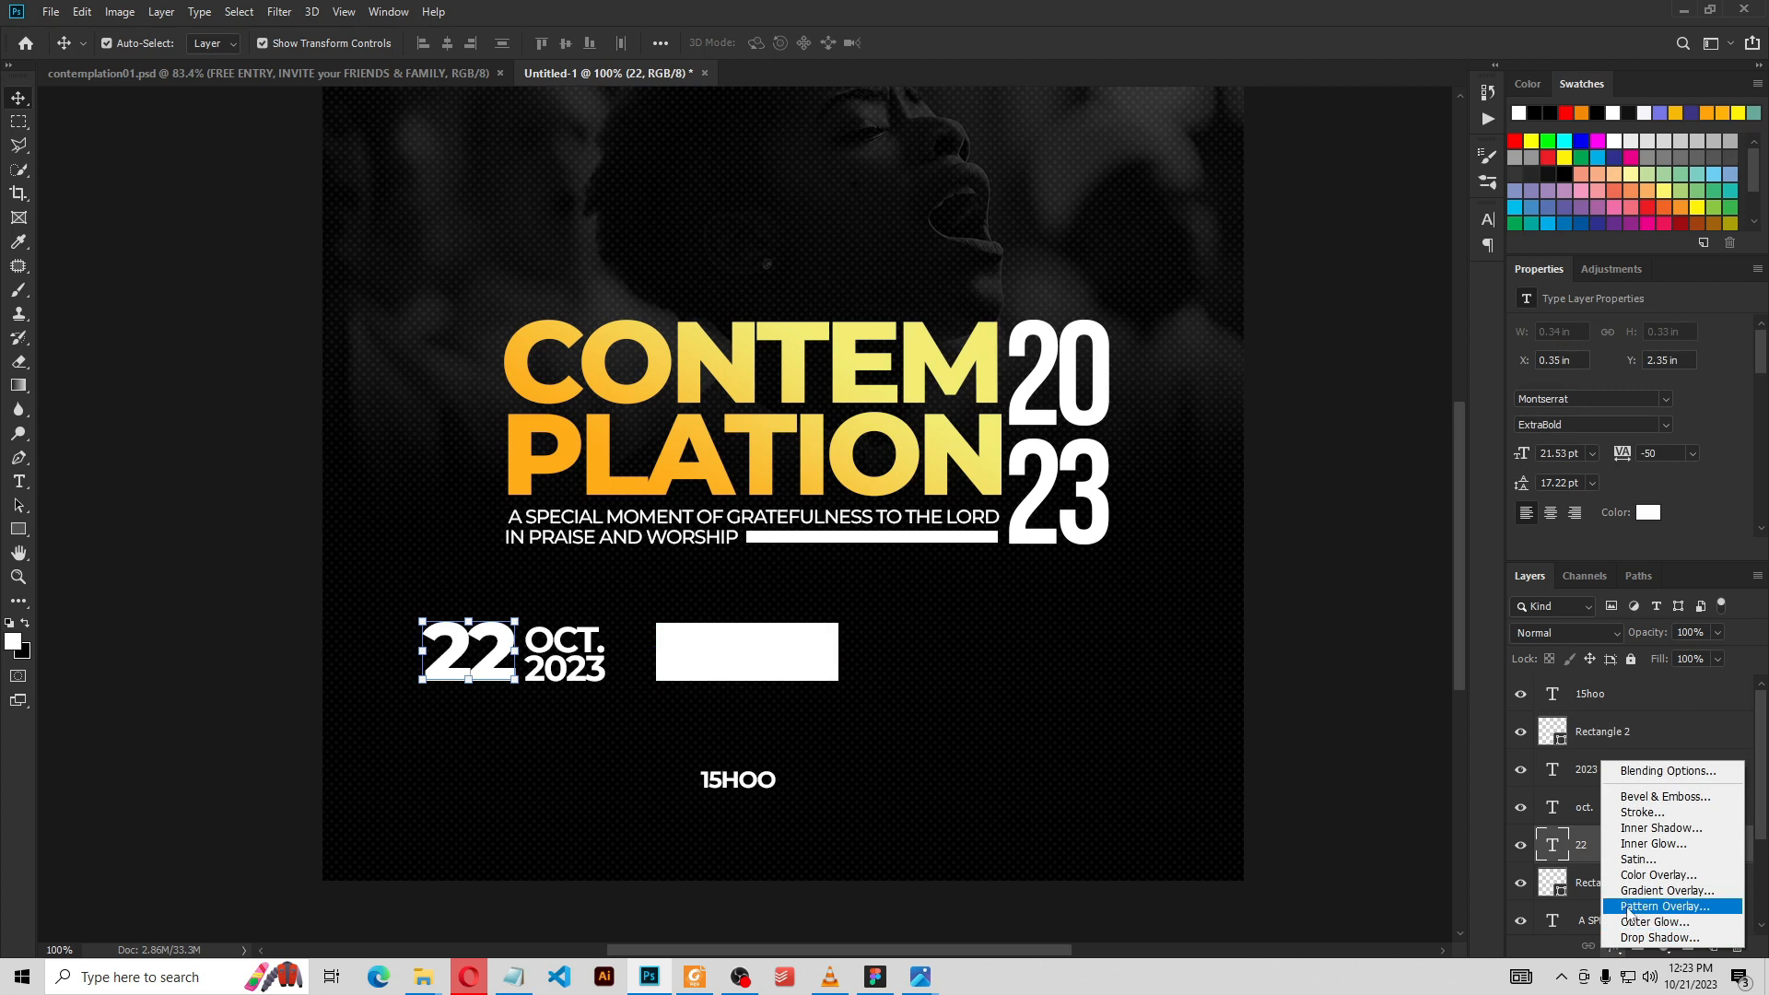
pyautogui.click(1629, 909)
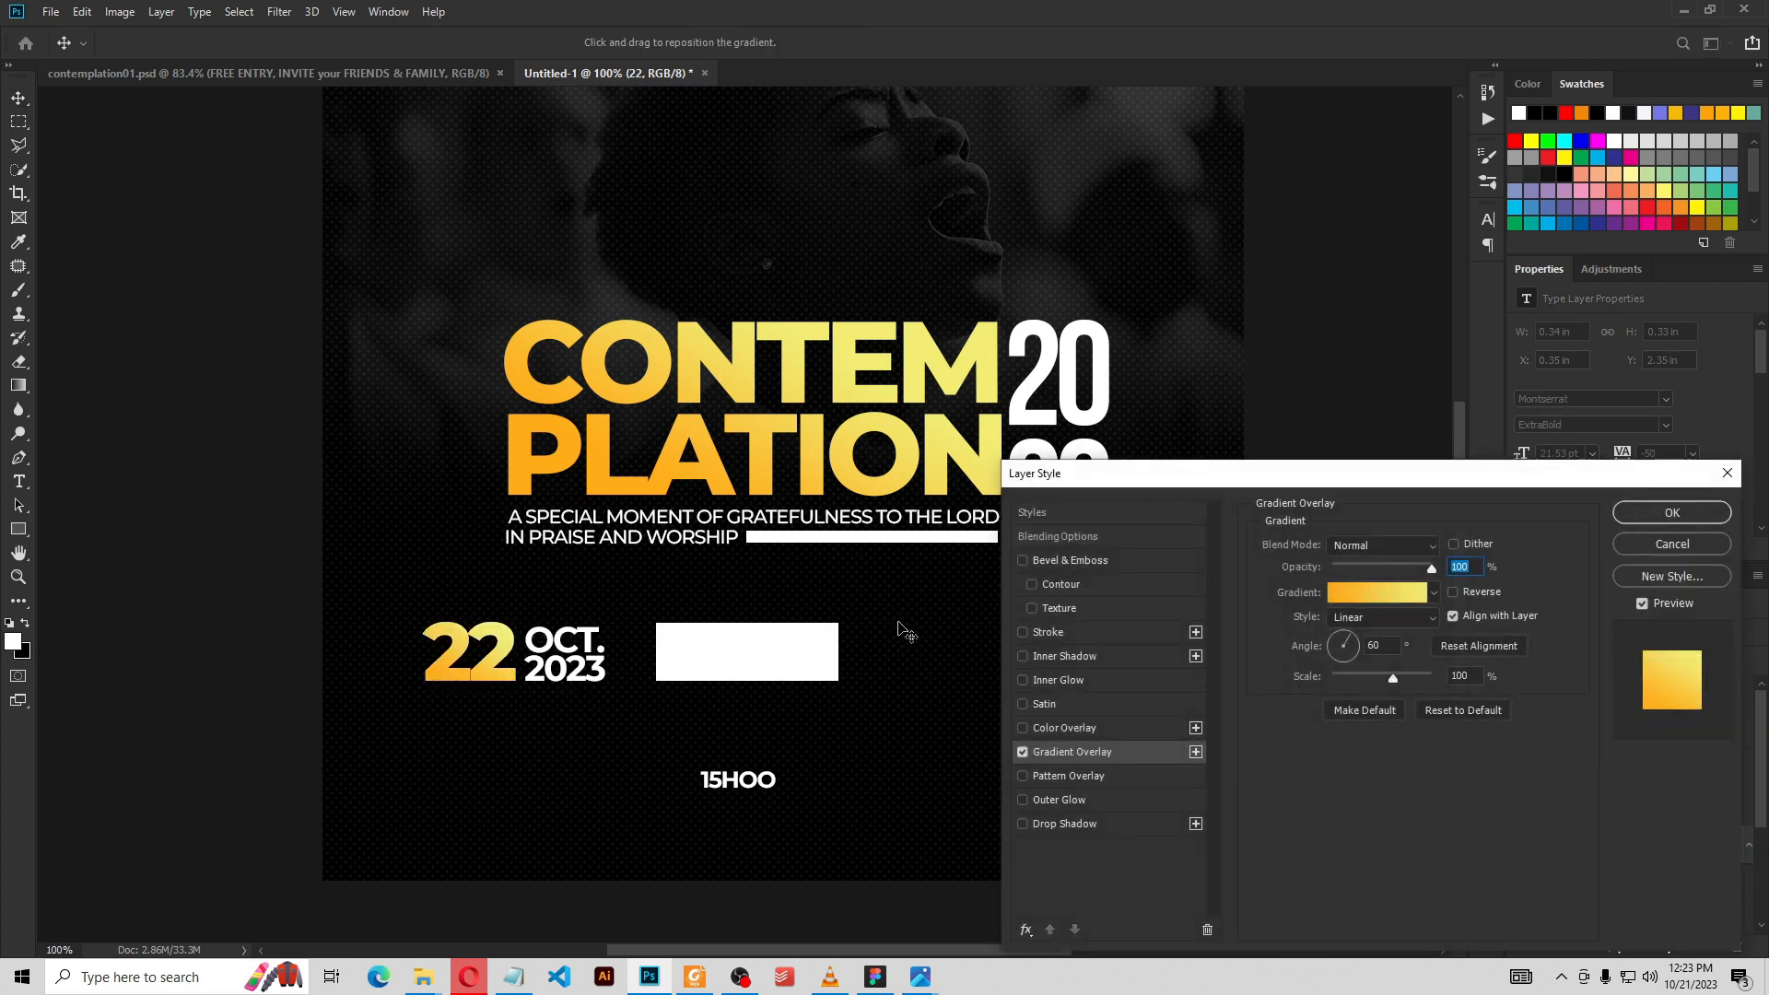
pyautogui.click(1652, 524)
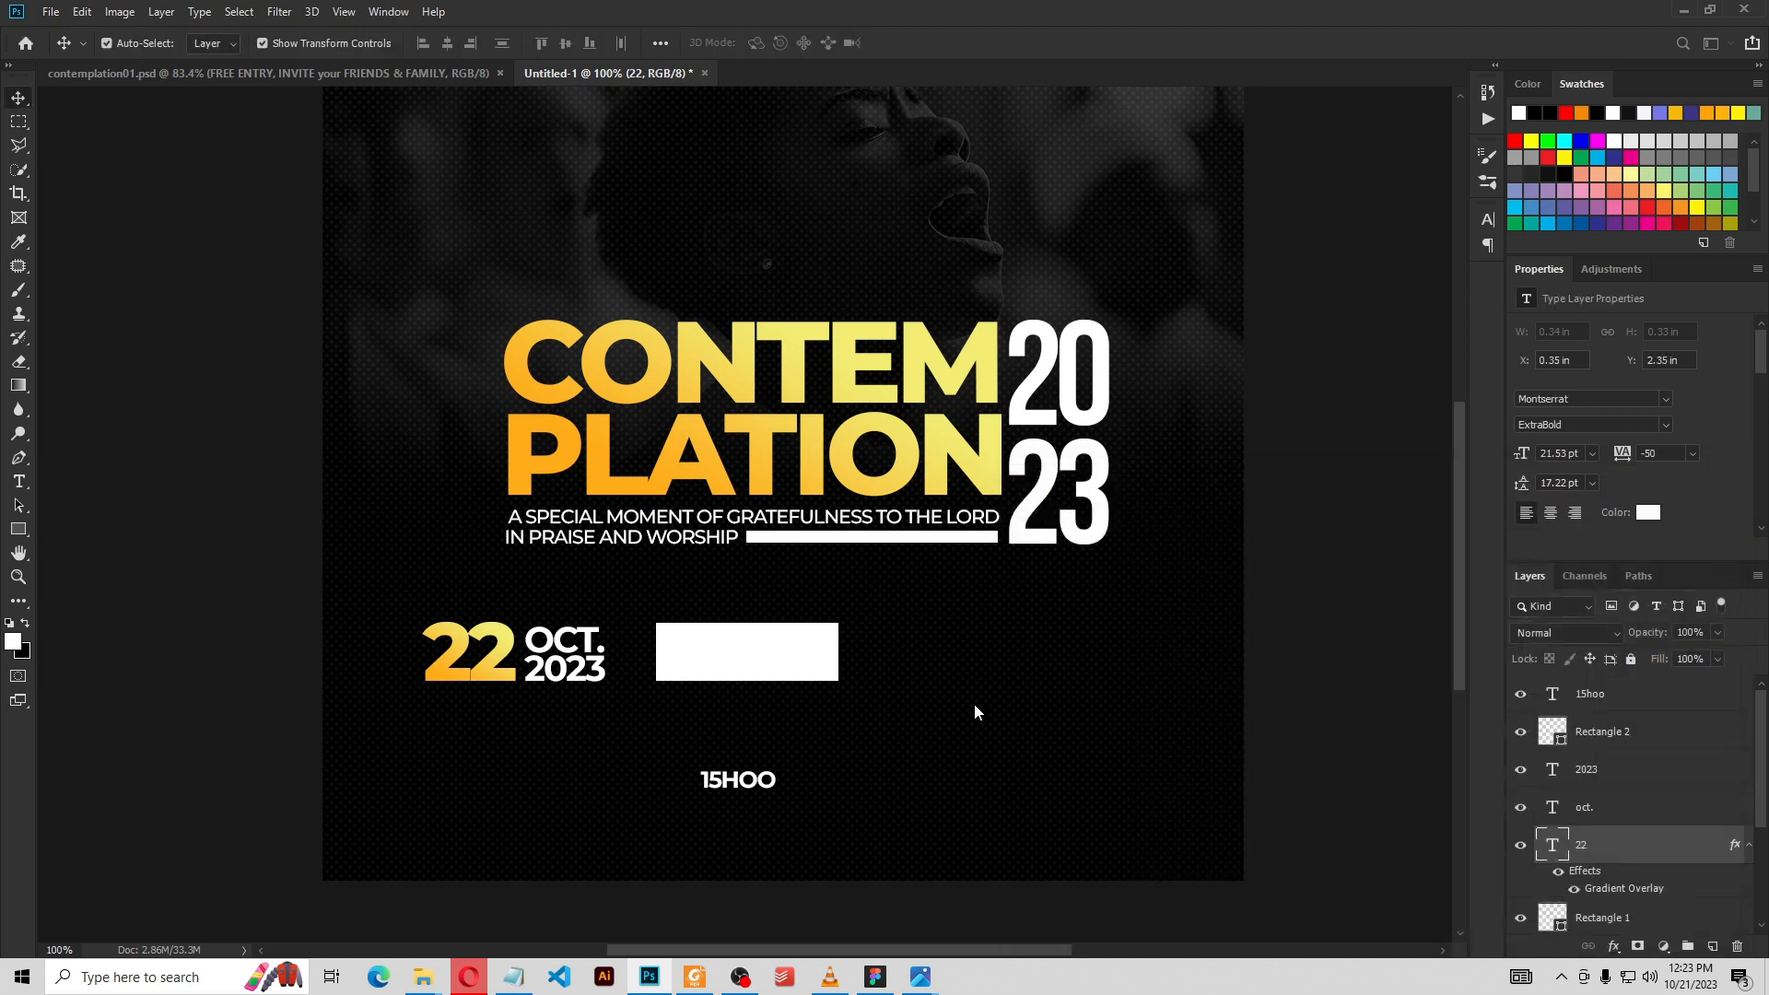
# Add a Gradient Overlay to the white rectangle beside the date and change its orange starting color stop to green
pyautogui.click(806, 663)
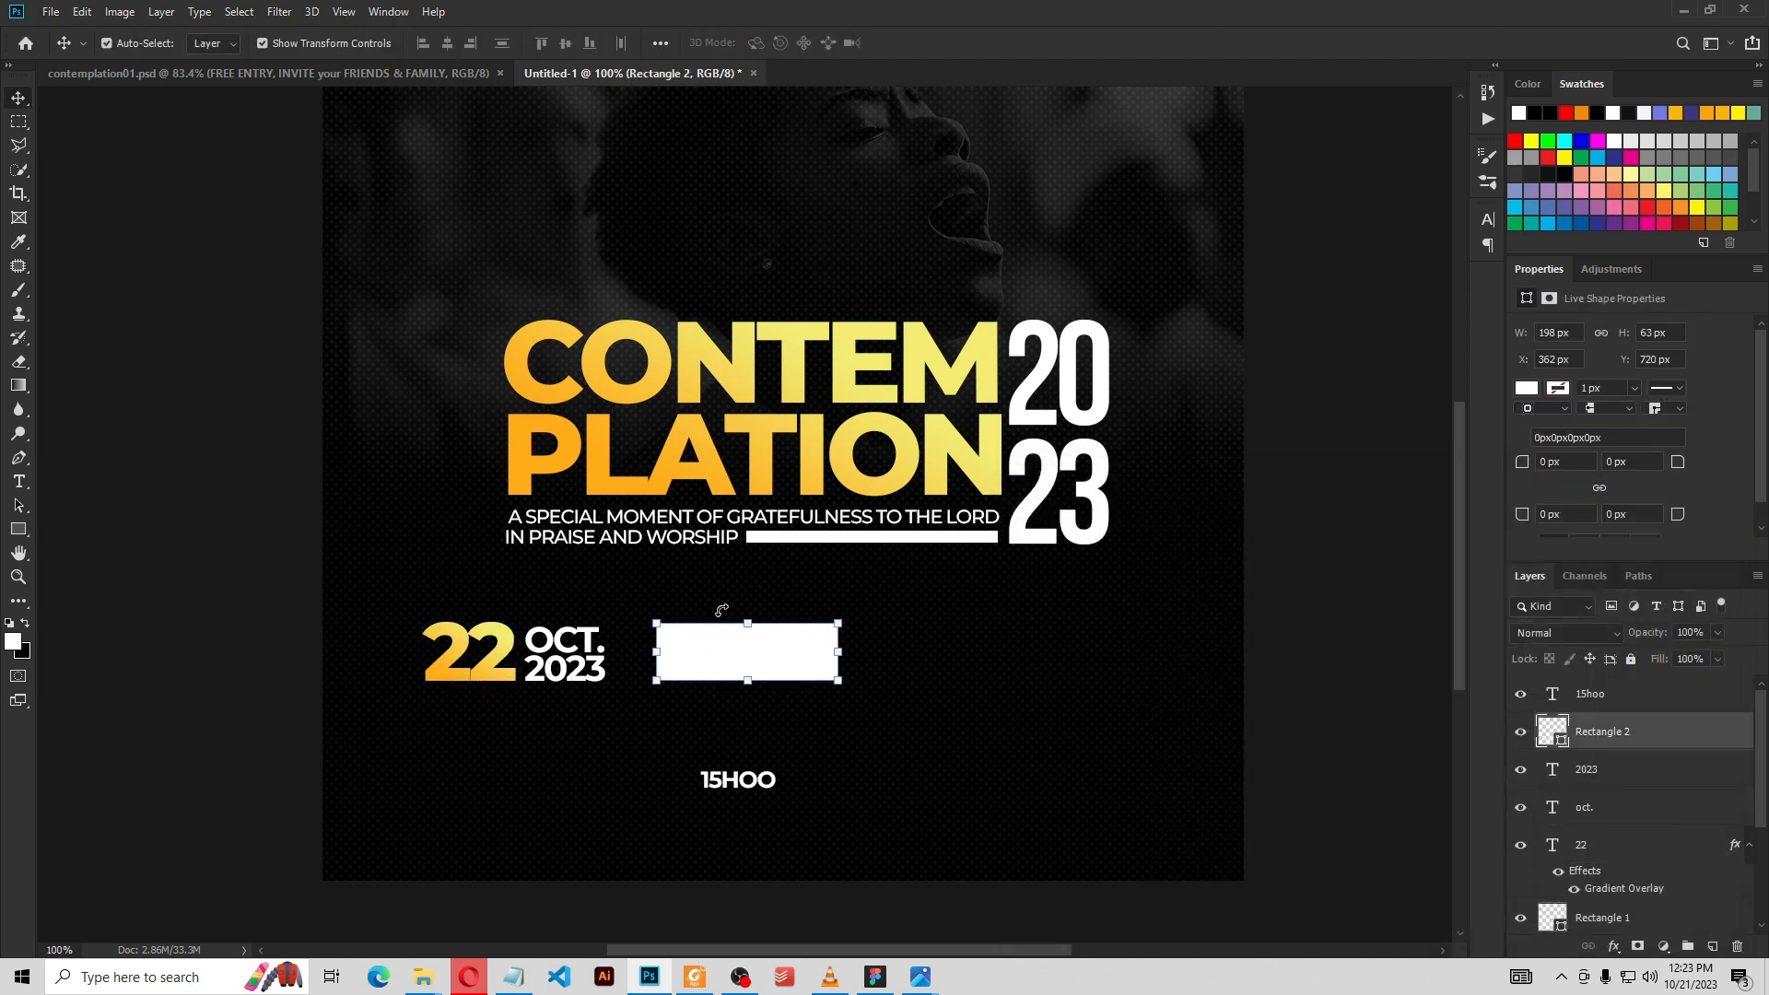
pyautogui.click(1613, 948)
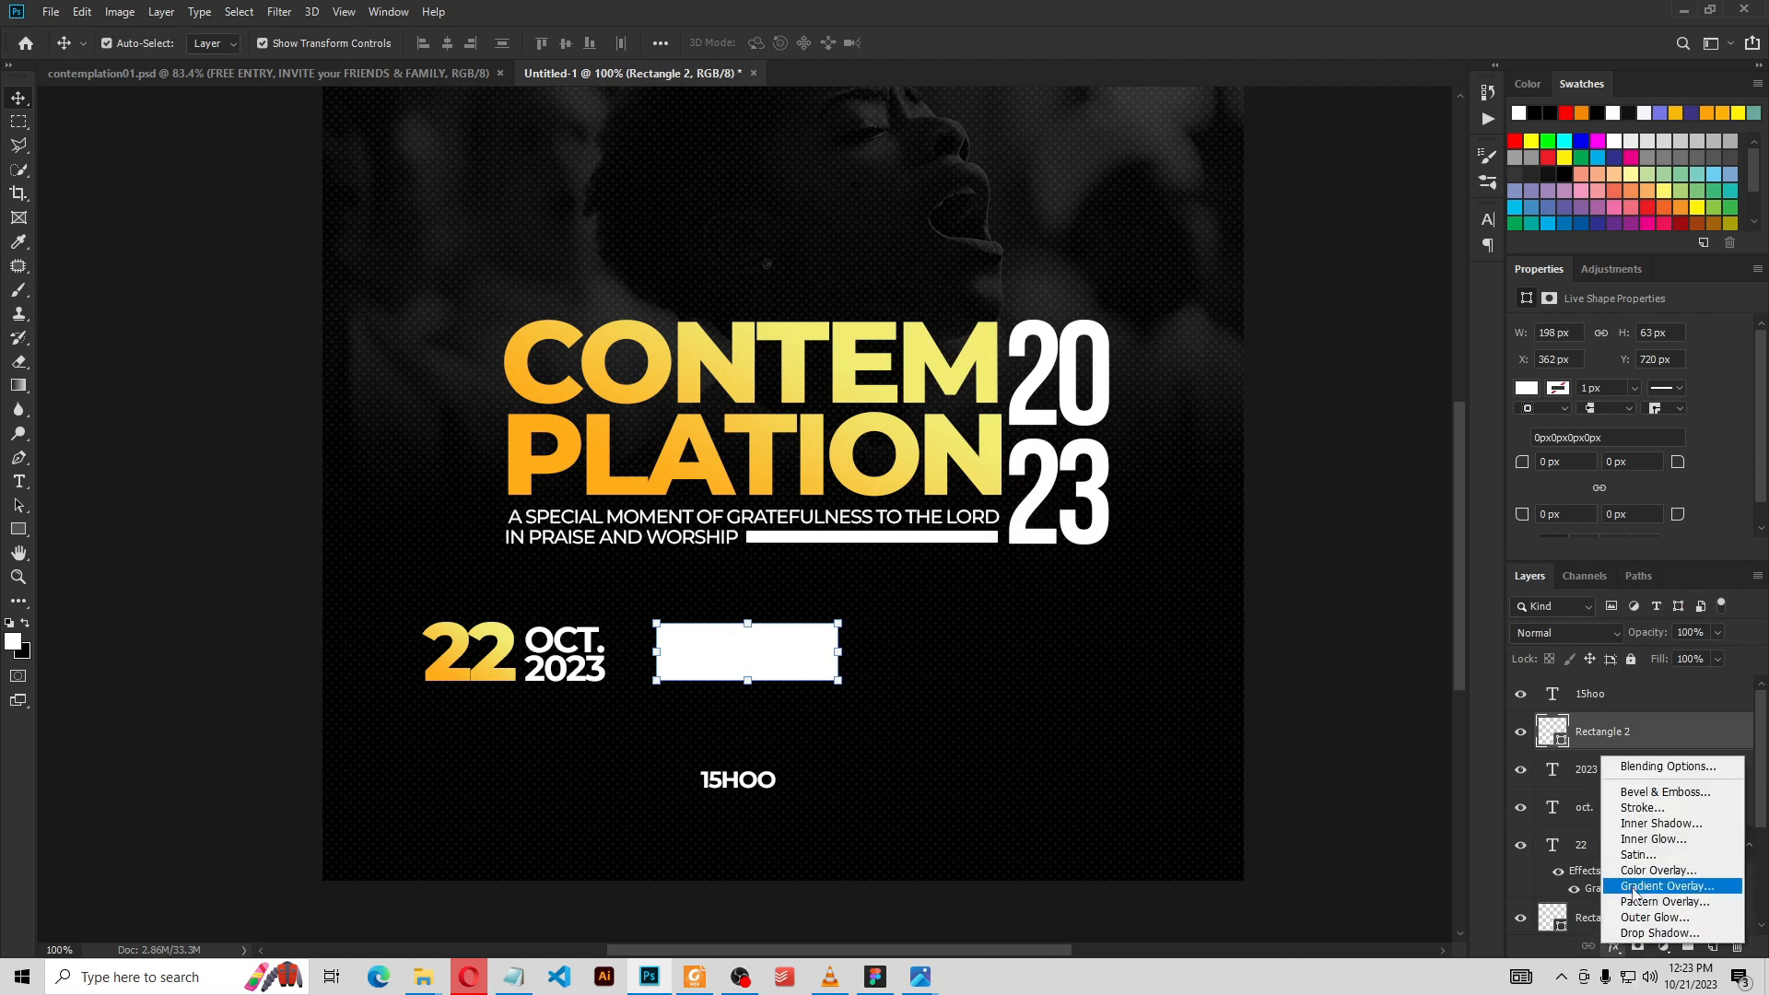
pyautogui.click(1632, 887)
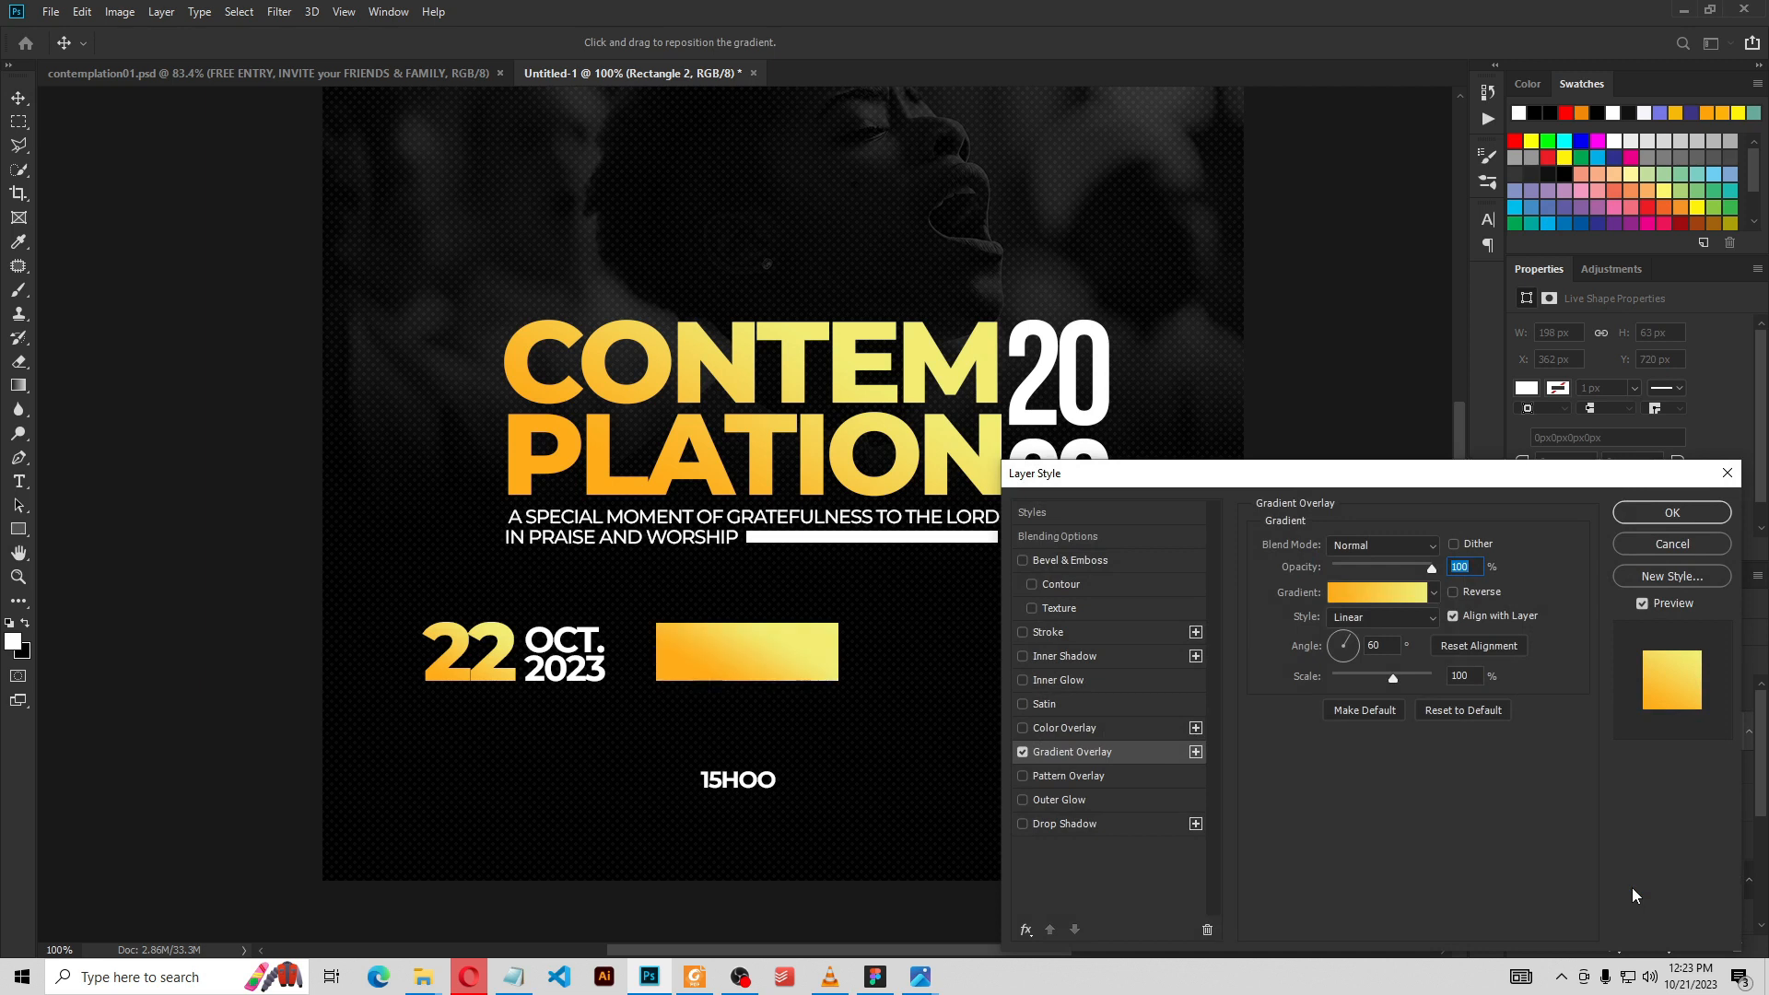
pyautogui.click(1371, 594)
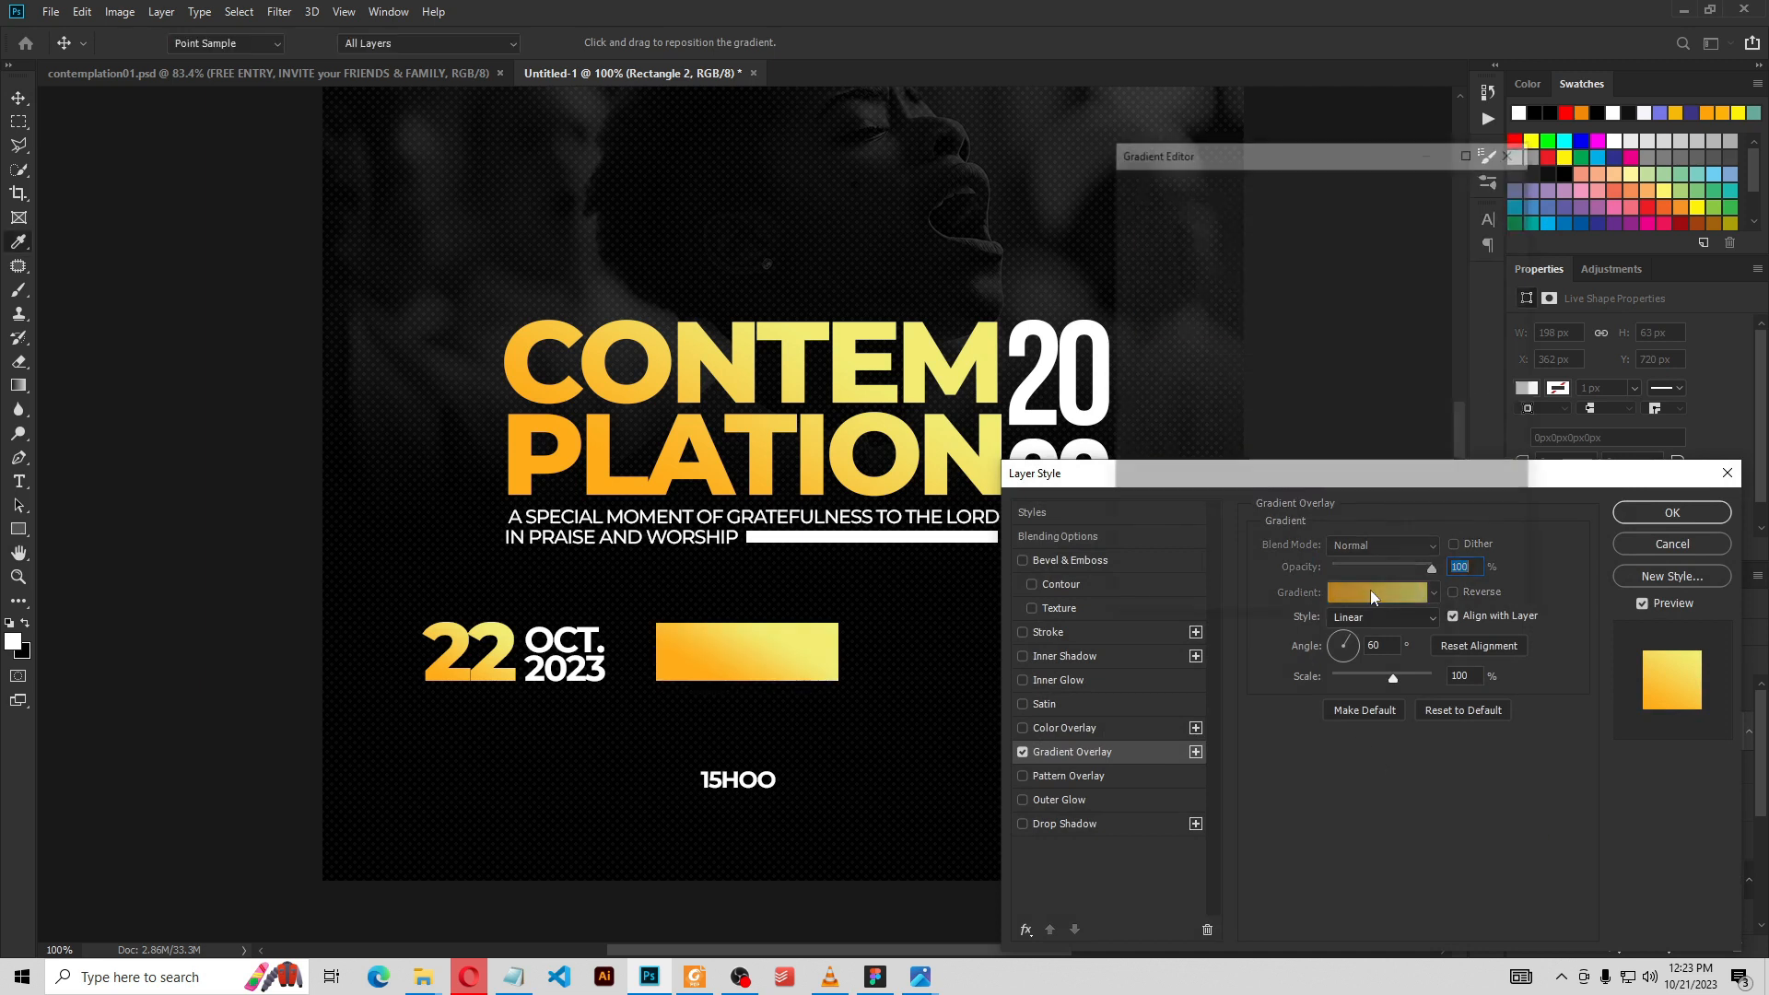
pyautogui.moveTo(1322, 150); pyautogui.dragTo(1468, 477)
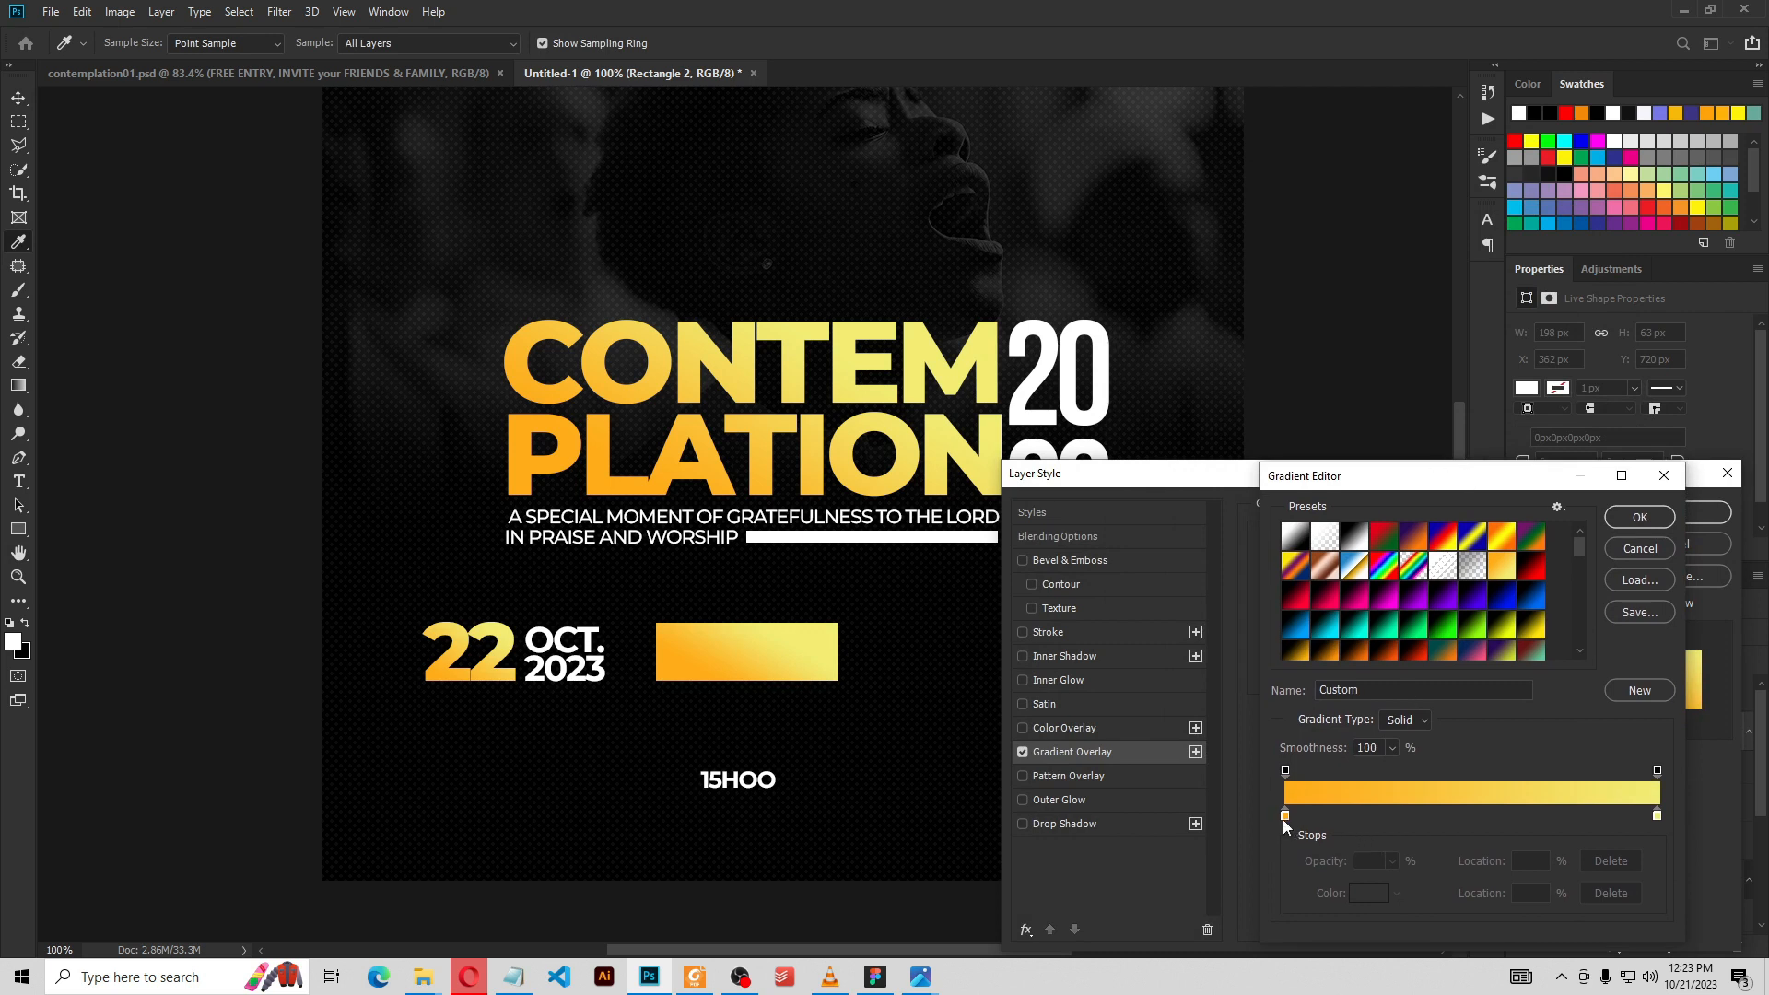
pyautogui.moveTo(1350, 486); pyautogui.dragTo(565, 277)
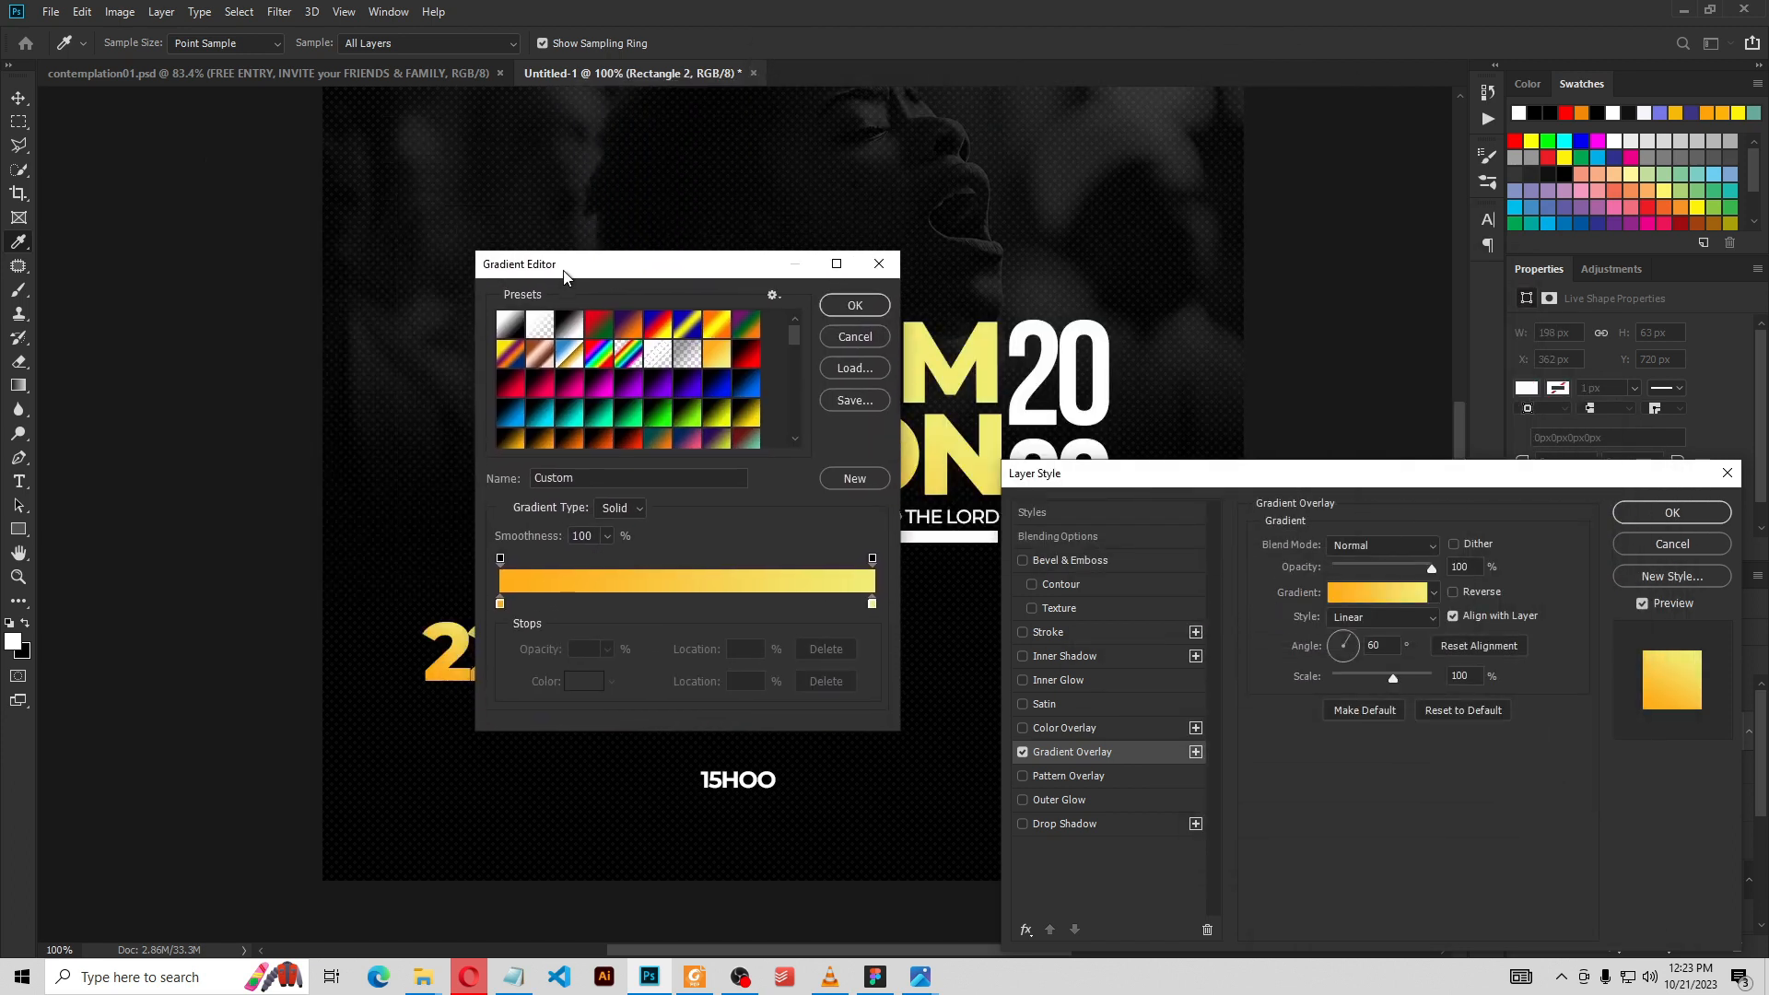
pyautogui.click(501, 604)
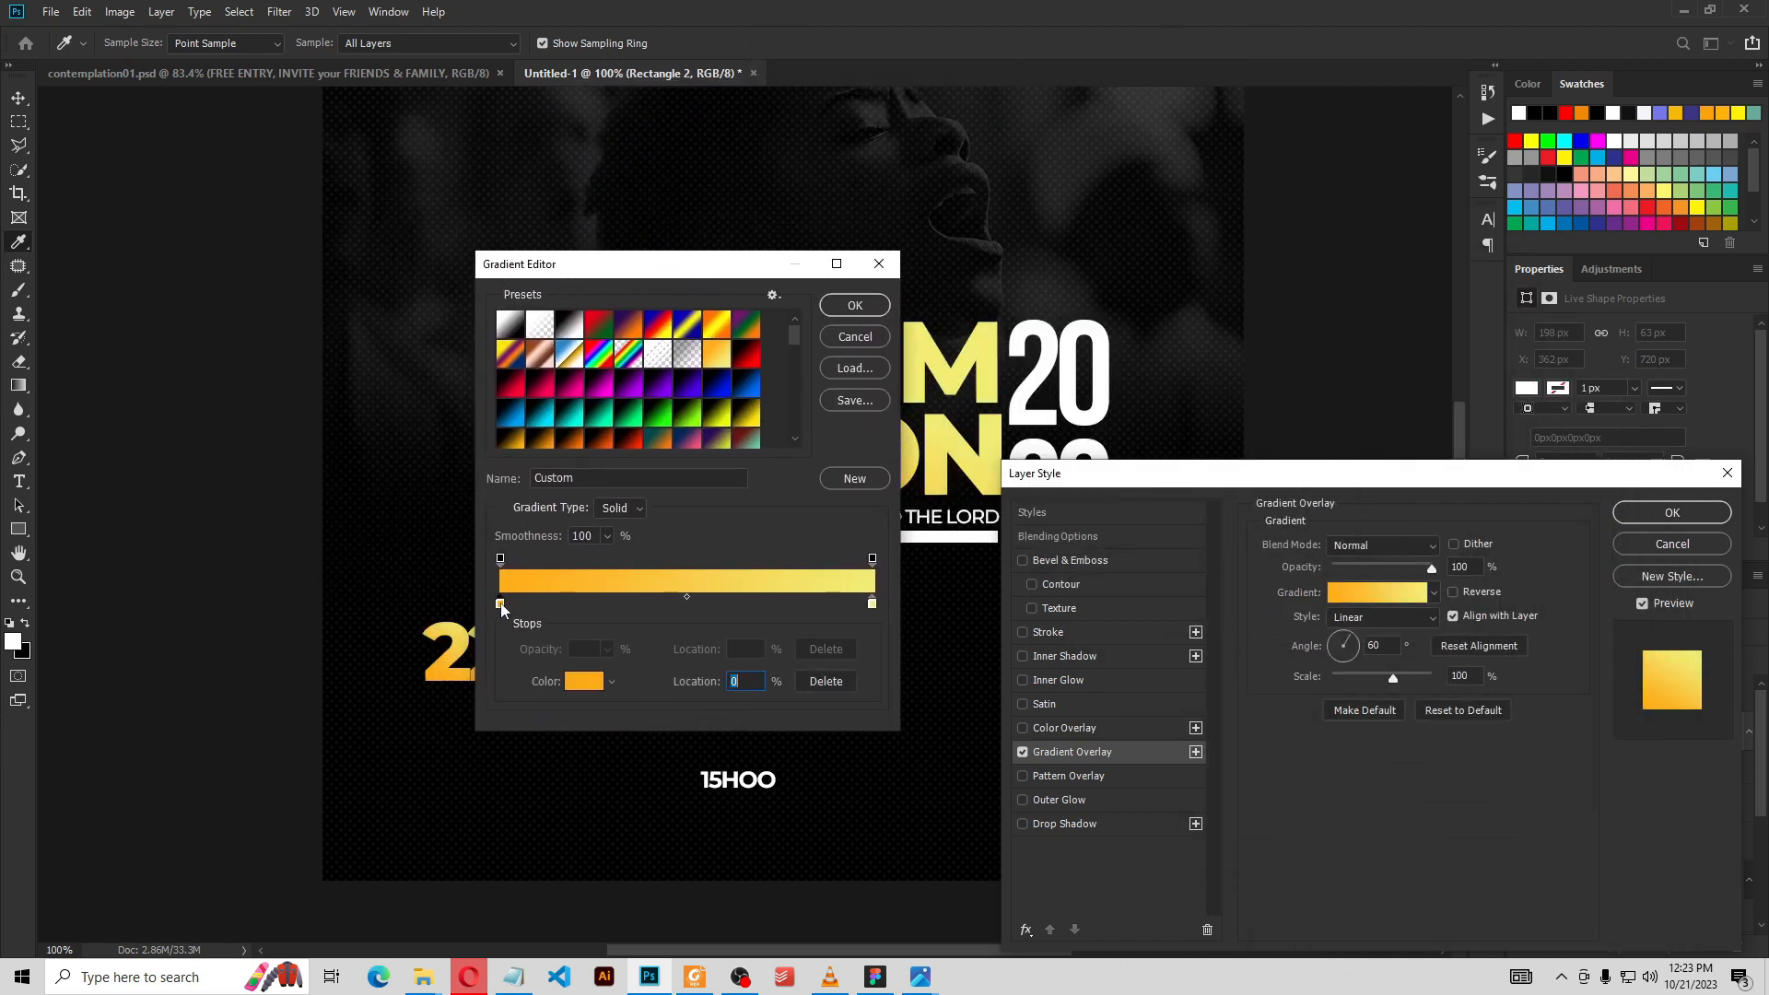
pyautogui.click(586, 682)
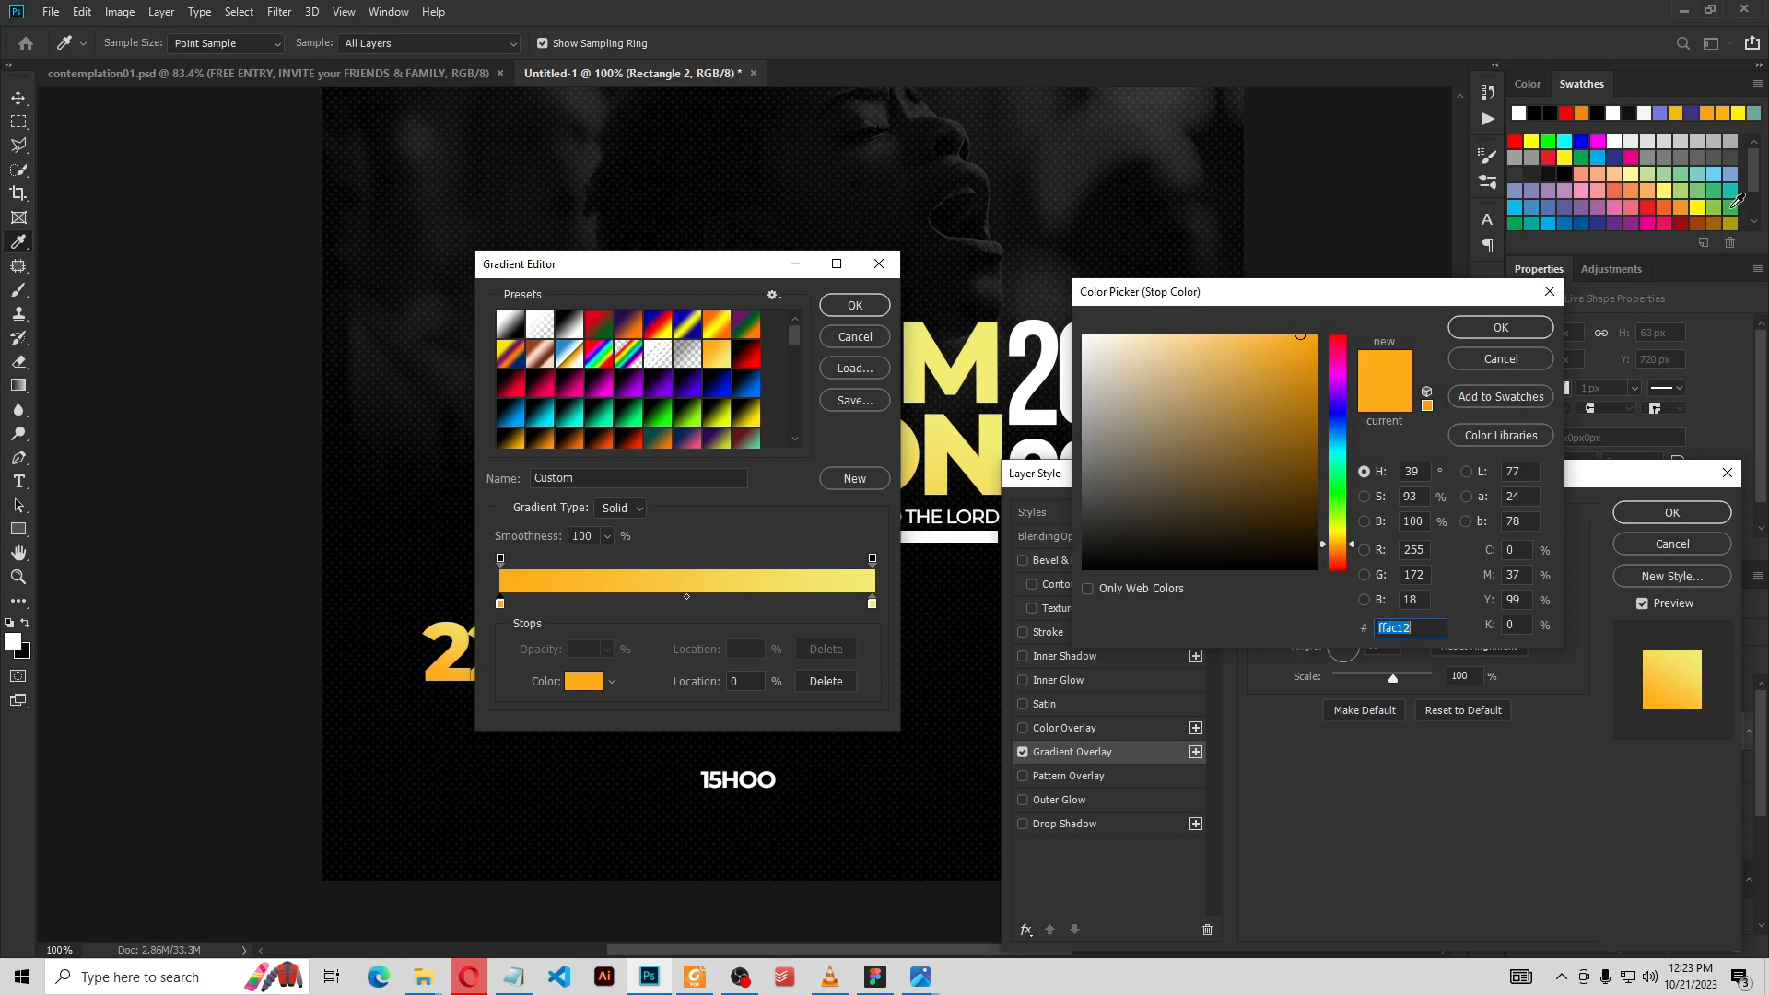
pyautogui.click(1731, 206)
pyautogui.click(1500, 328)
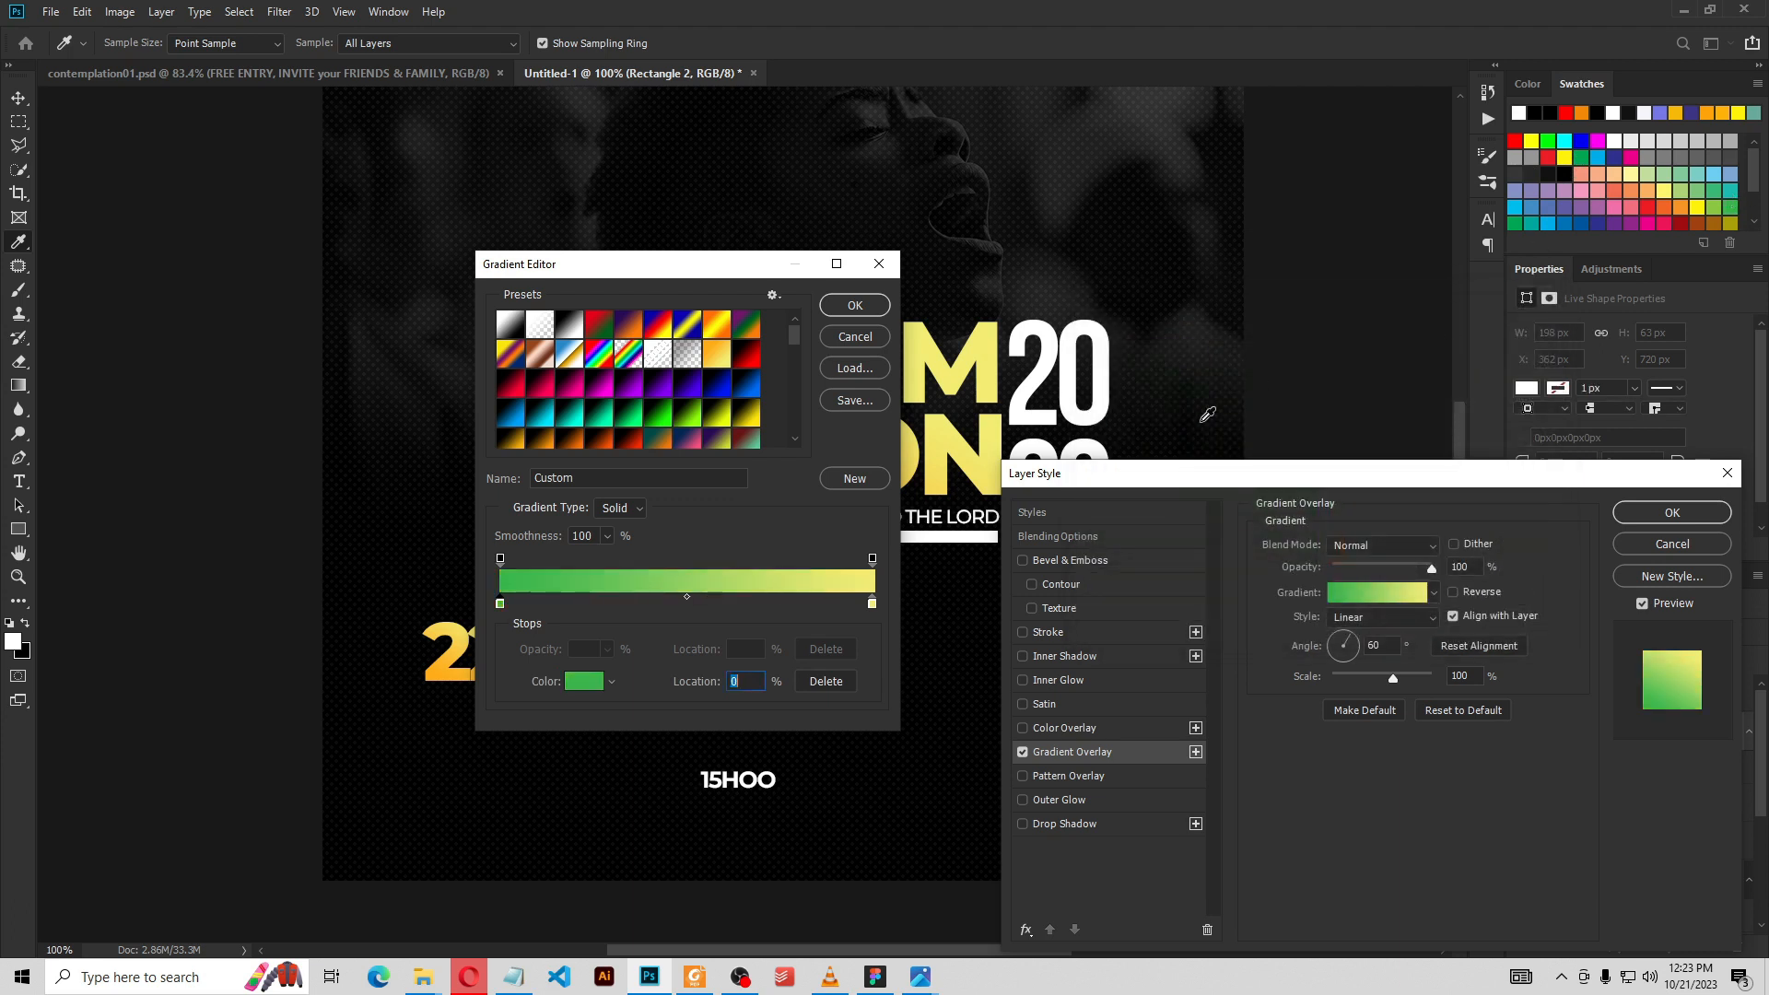
# Change the rectangle gradient's yellow end stop to light green with hue 83° and brightness 100%, and apply the layer style
pyautogui.moveTo(723, 270); pyautogui.dragTo(1160, 251)
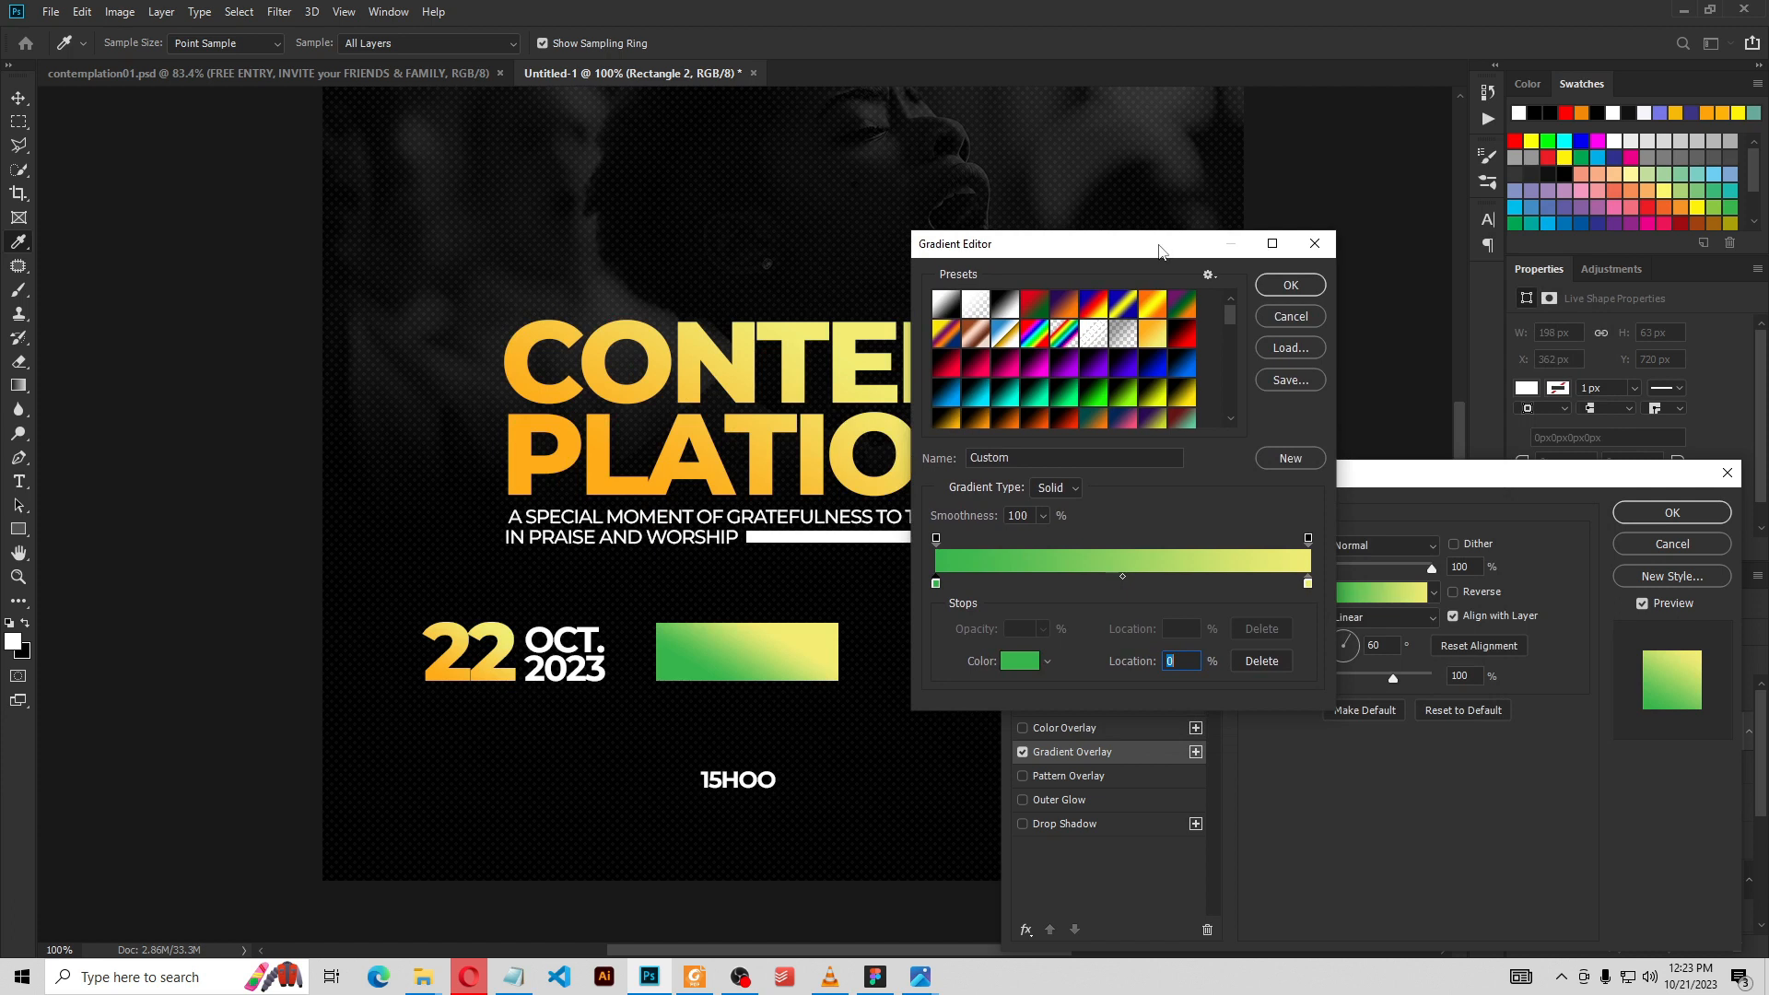
pyautogui.click(1309, 584)
pyautogui.click(1020, 662)
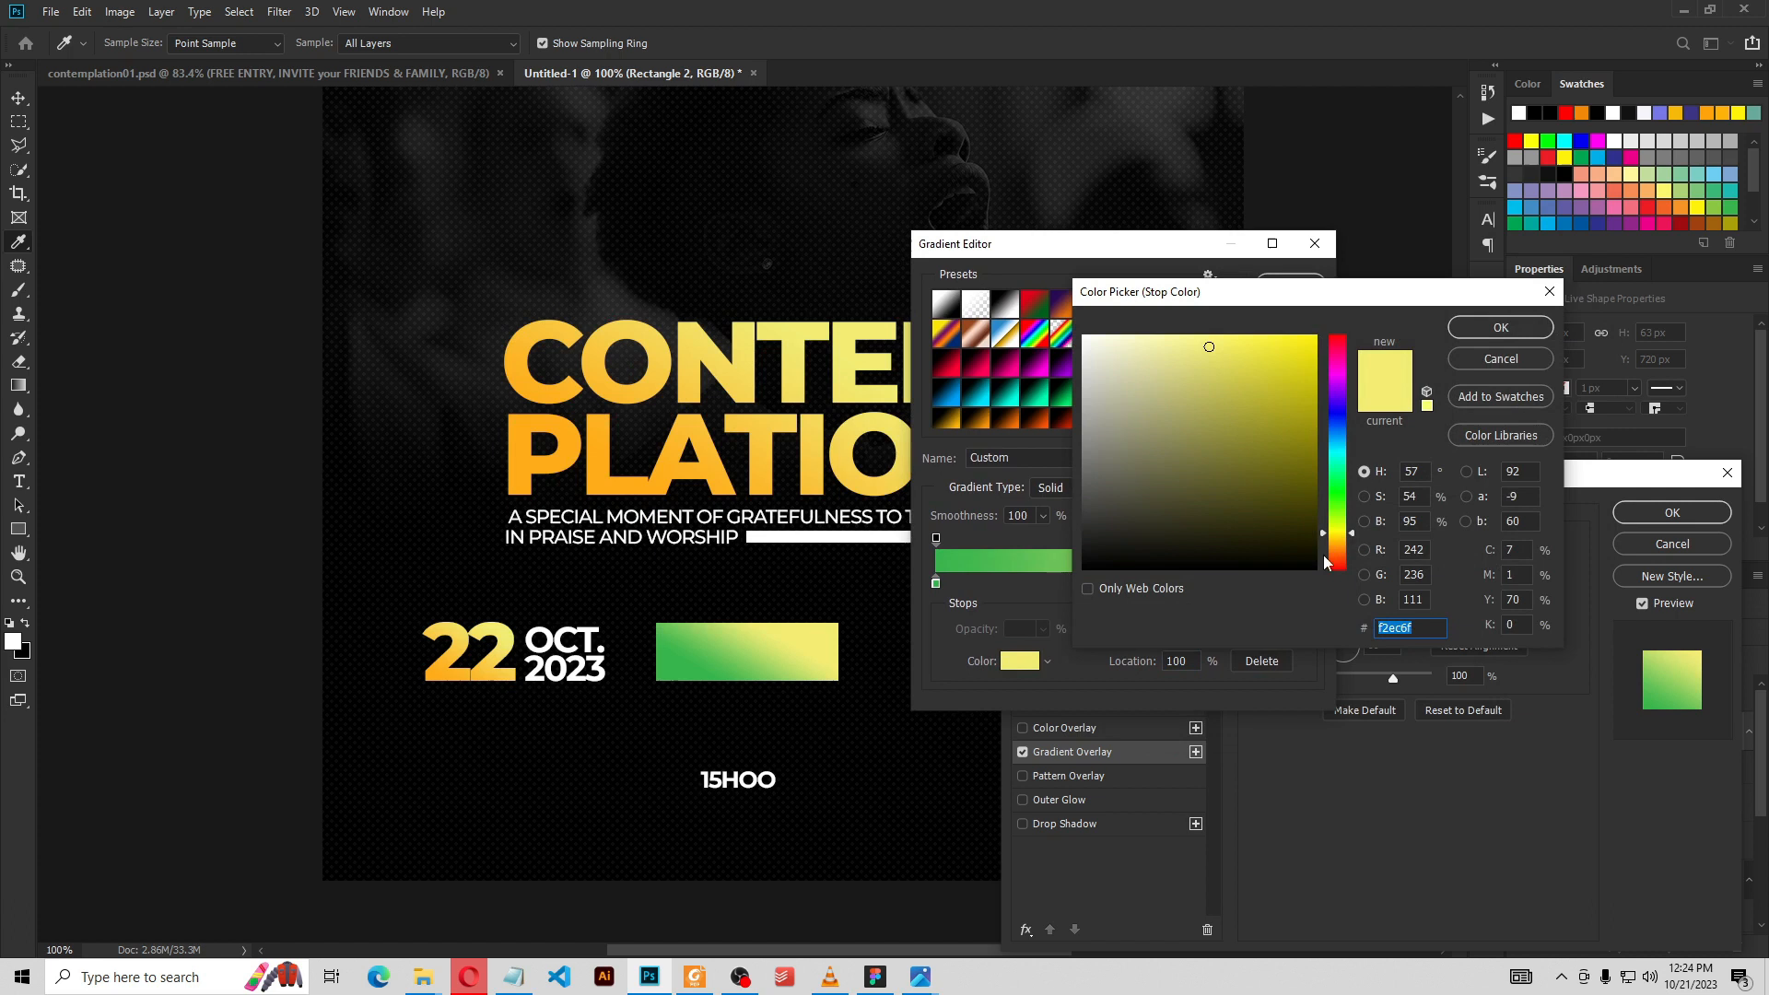
pyautogui.moveTo(1352, 537); pyautogui.dragTo(1352, 517)
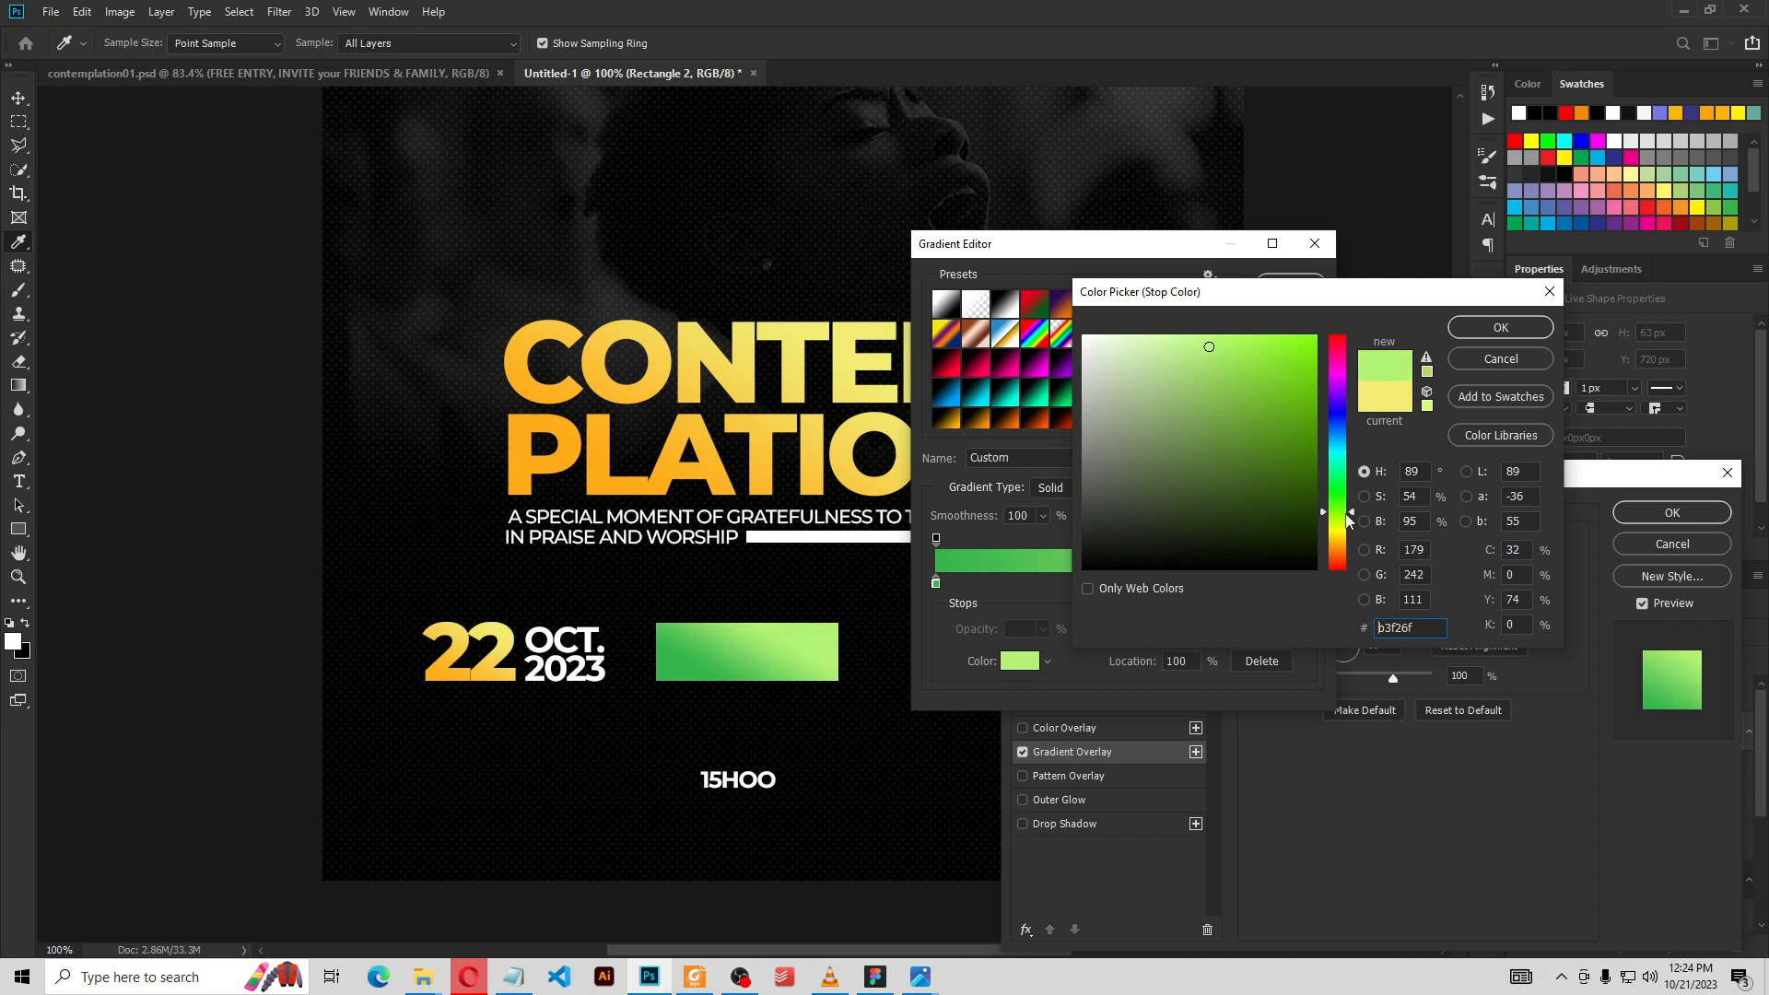
pyautogui.moveTo(1351, 518); pyautogui.dragTo(1353, 524)
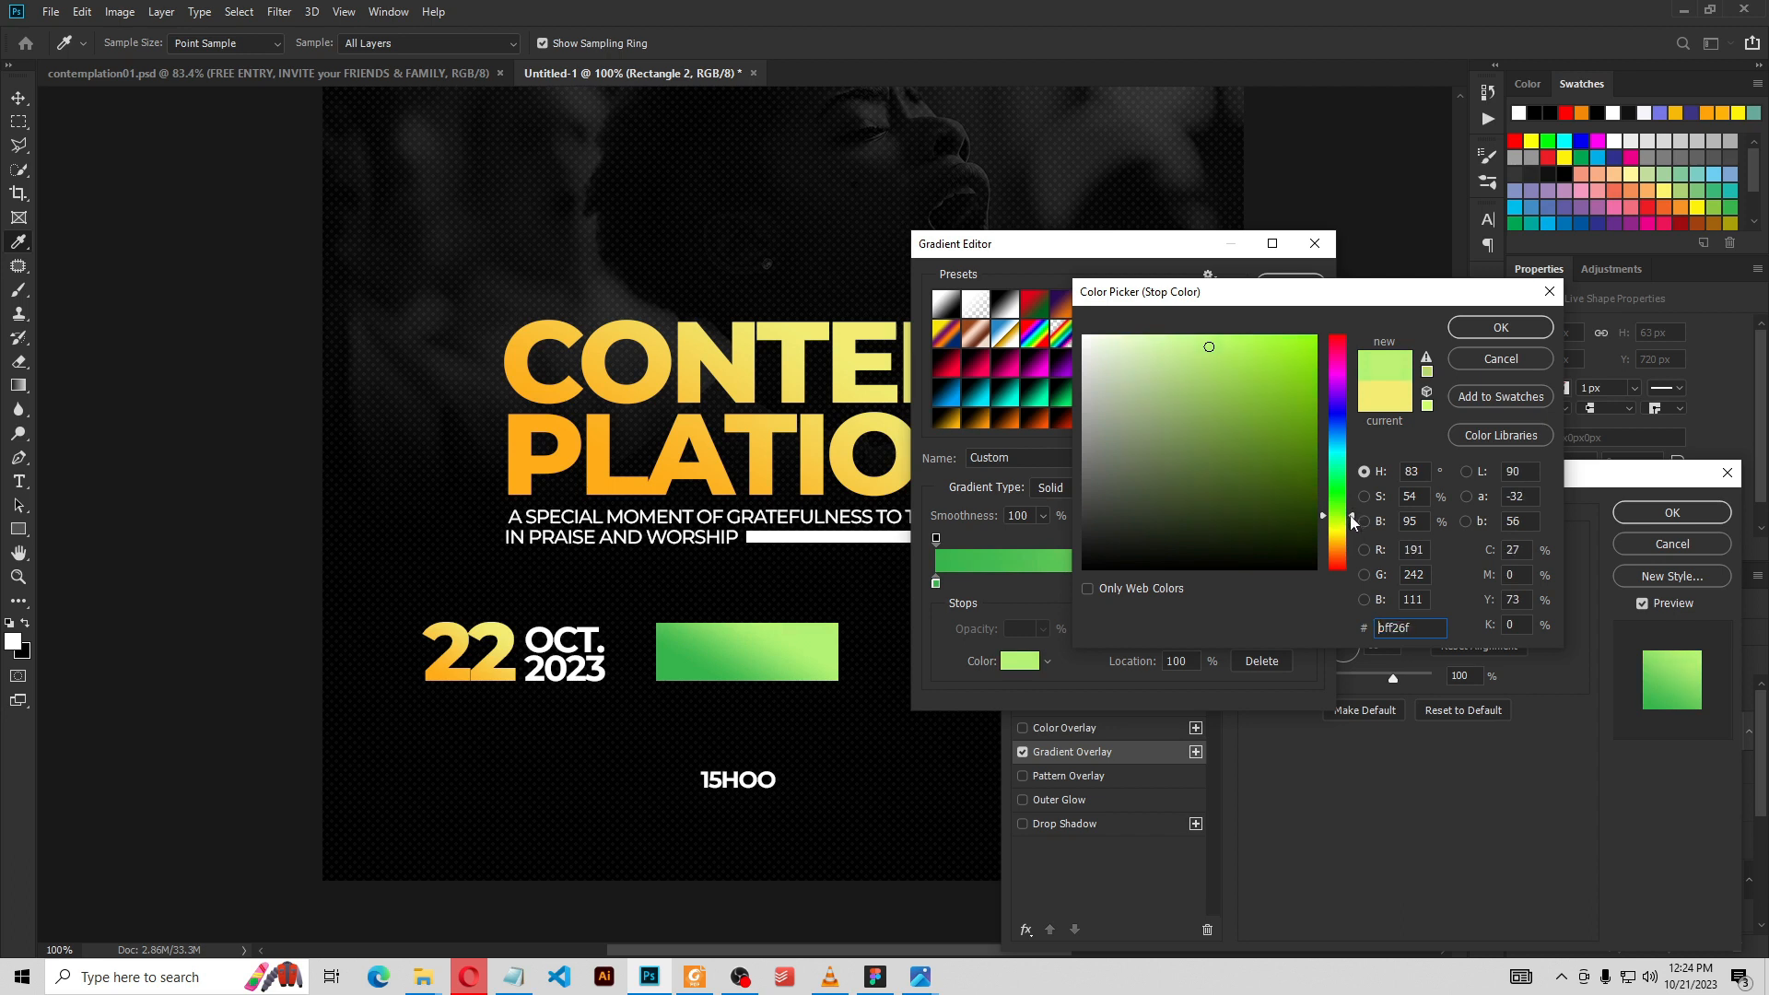
pyautogui.doubleClick(1424, 516)
pyautogui.press('Up')
pyautogui.hotkey('shift', 'Up')
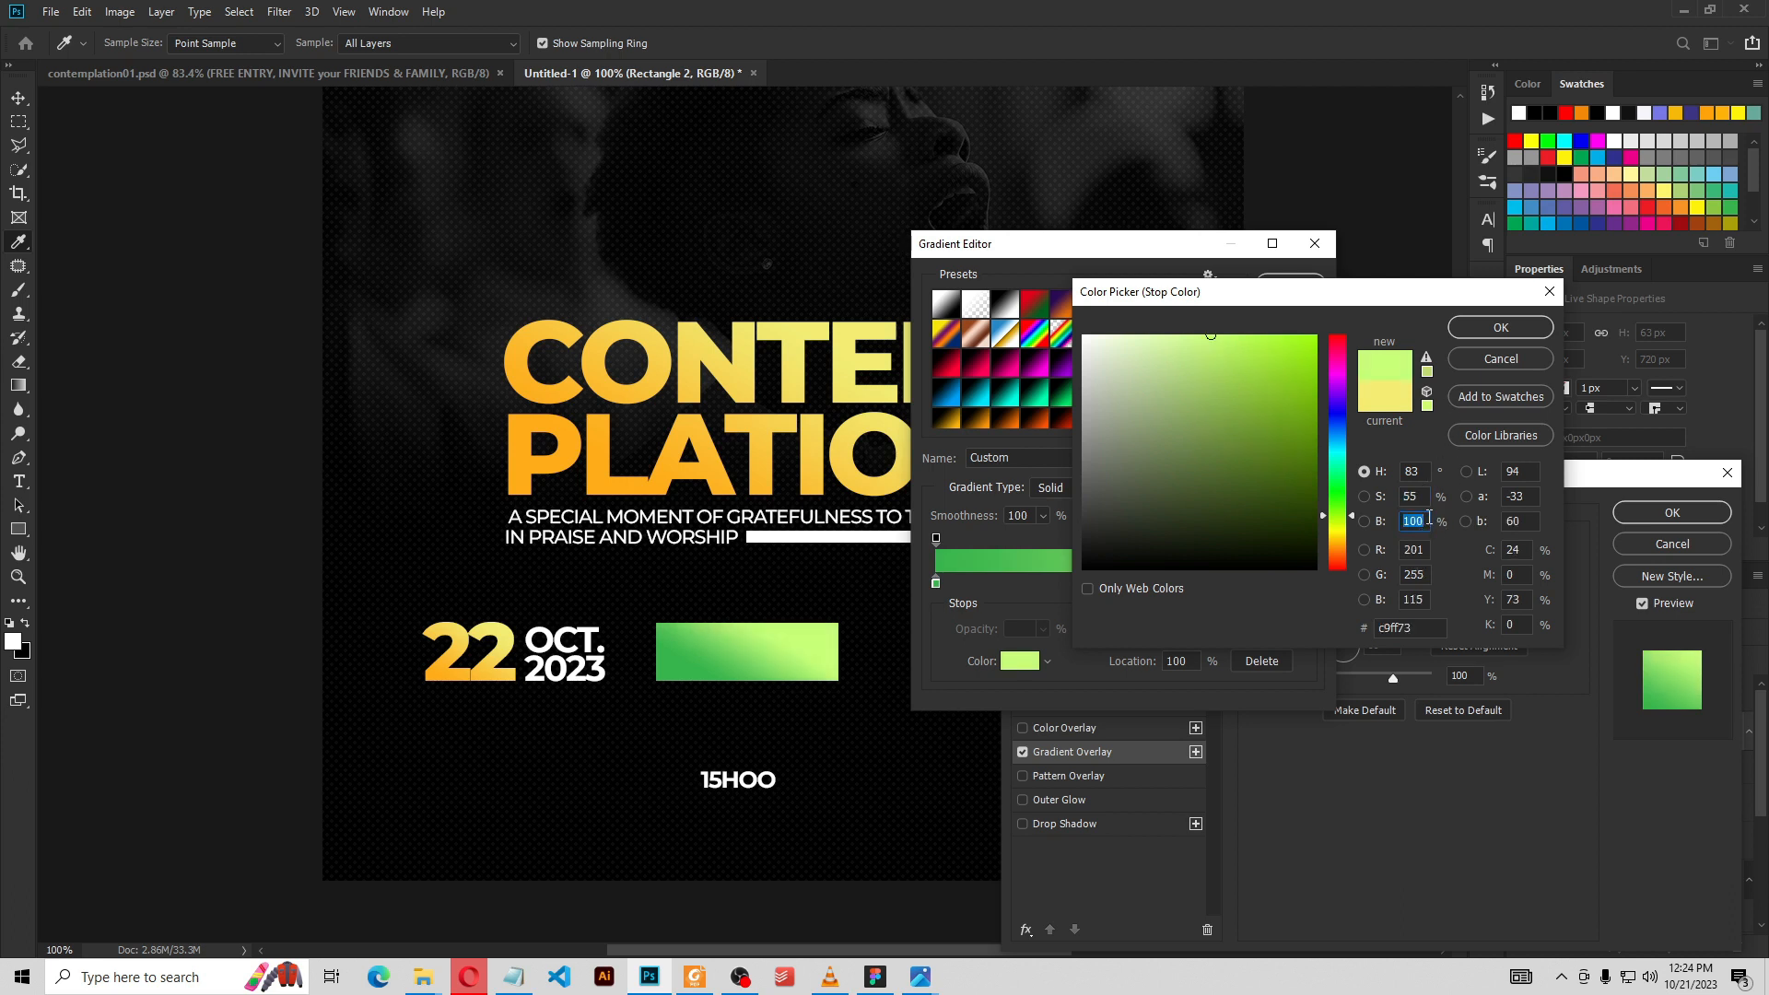
pyautogui.click(1501, 327)
pyautogui.click(1299, 293)
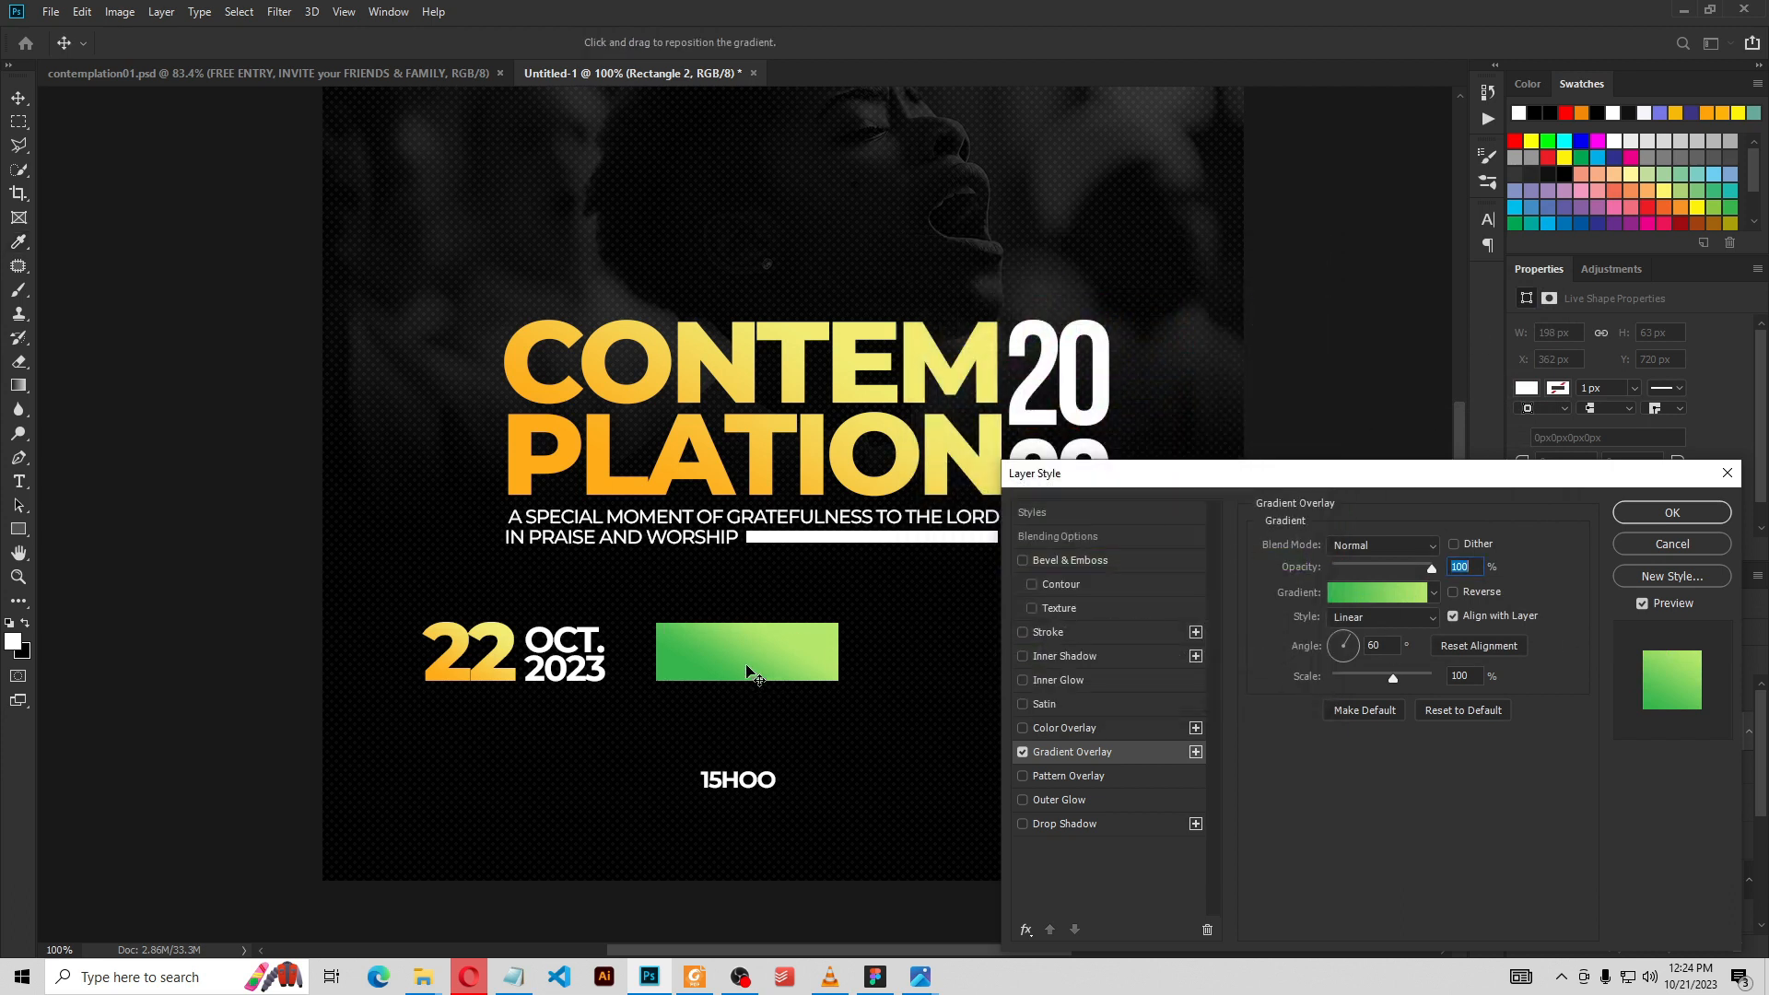
pyautogui.click(1638, 514)
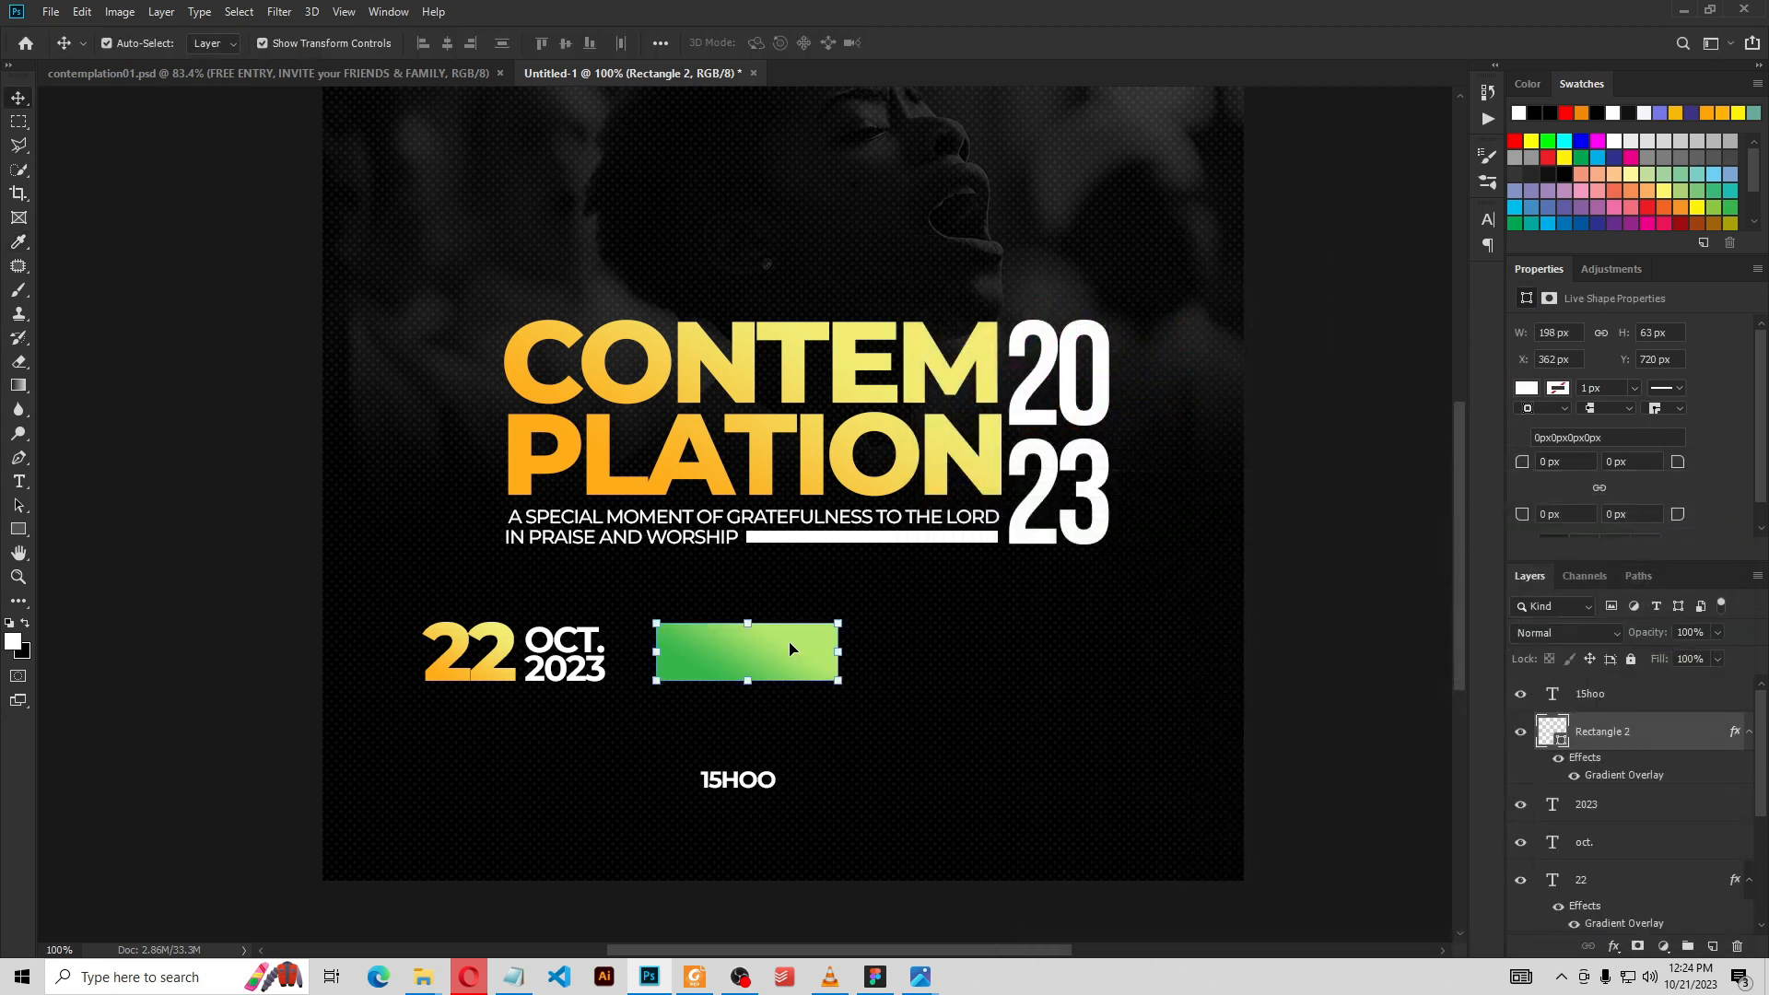
# Round the green rectangle's bottom-right corner with a 20 px radius, leaving the other corners square
pyautogui.scroll(-4, 1642, 443)
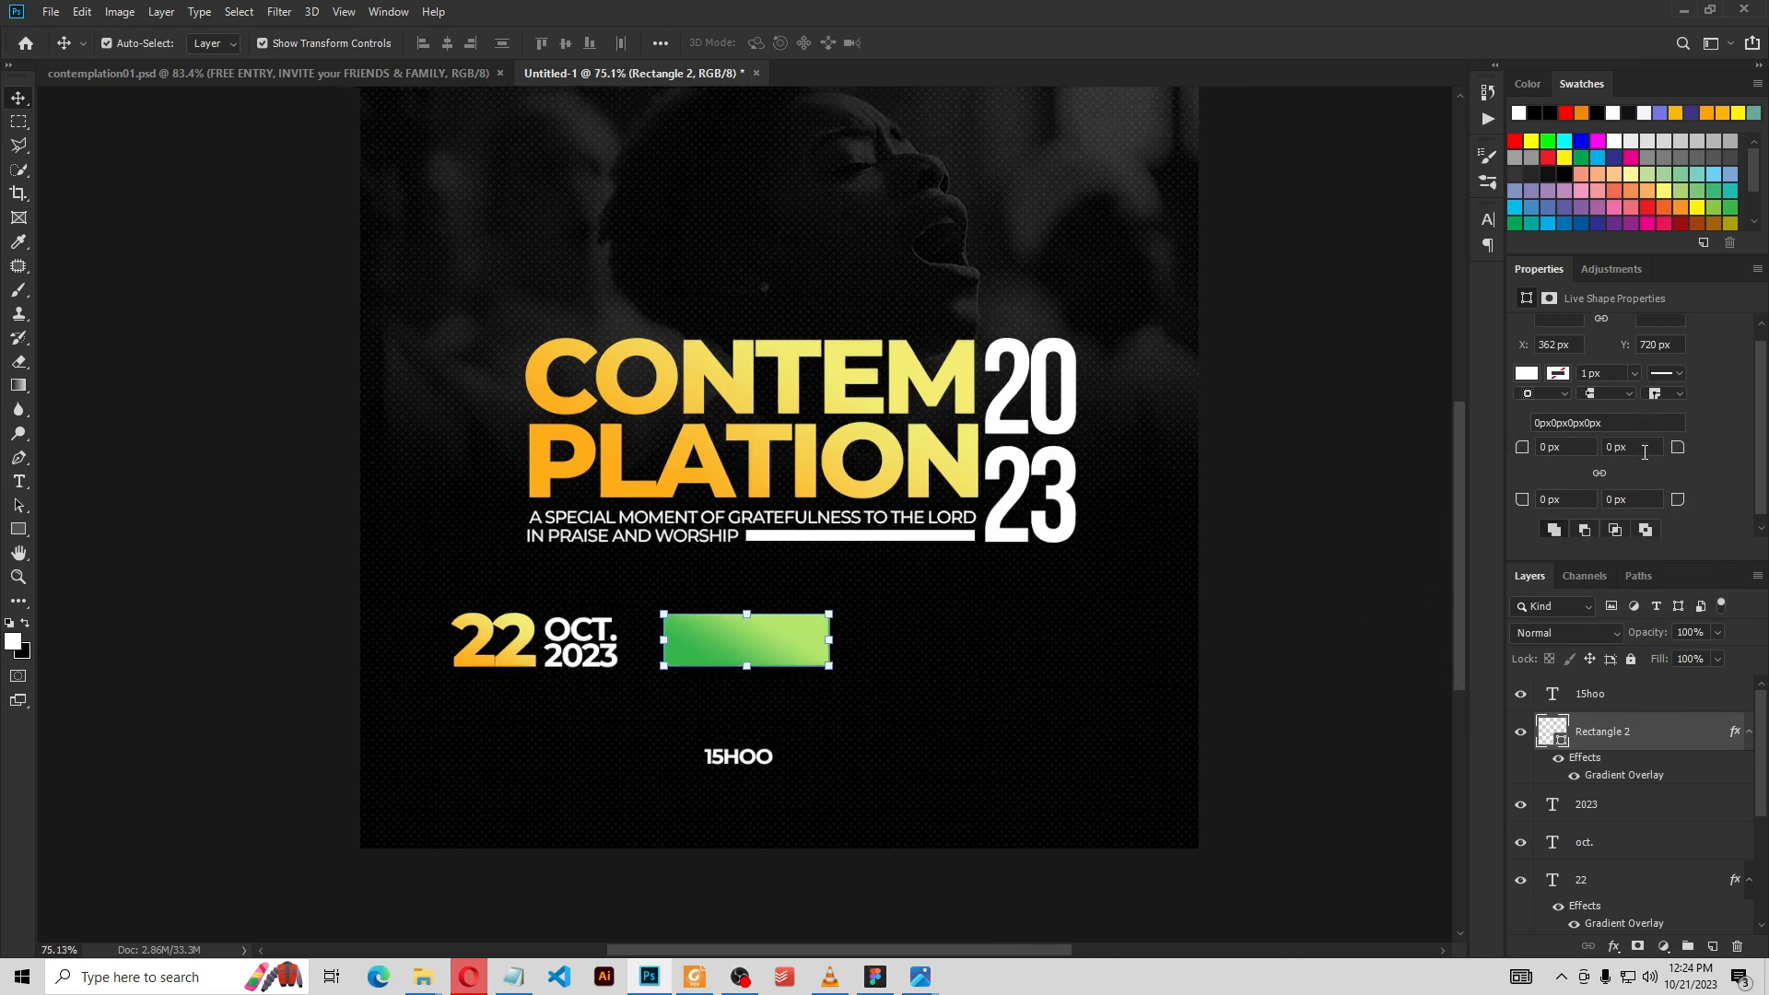
pyautogui.scroll(2, 1647, 461)
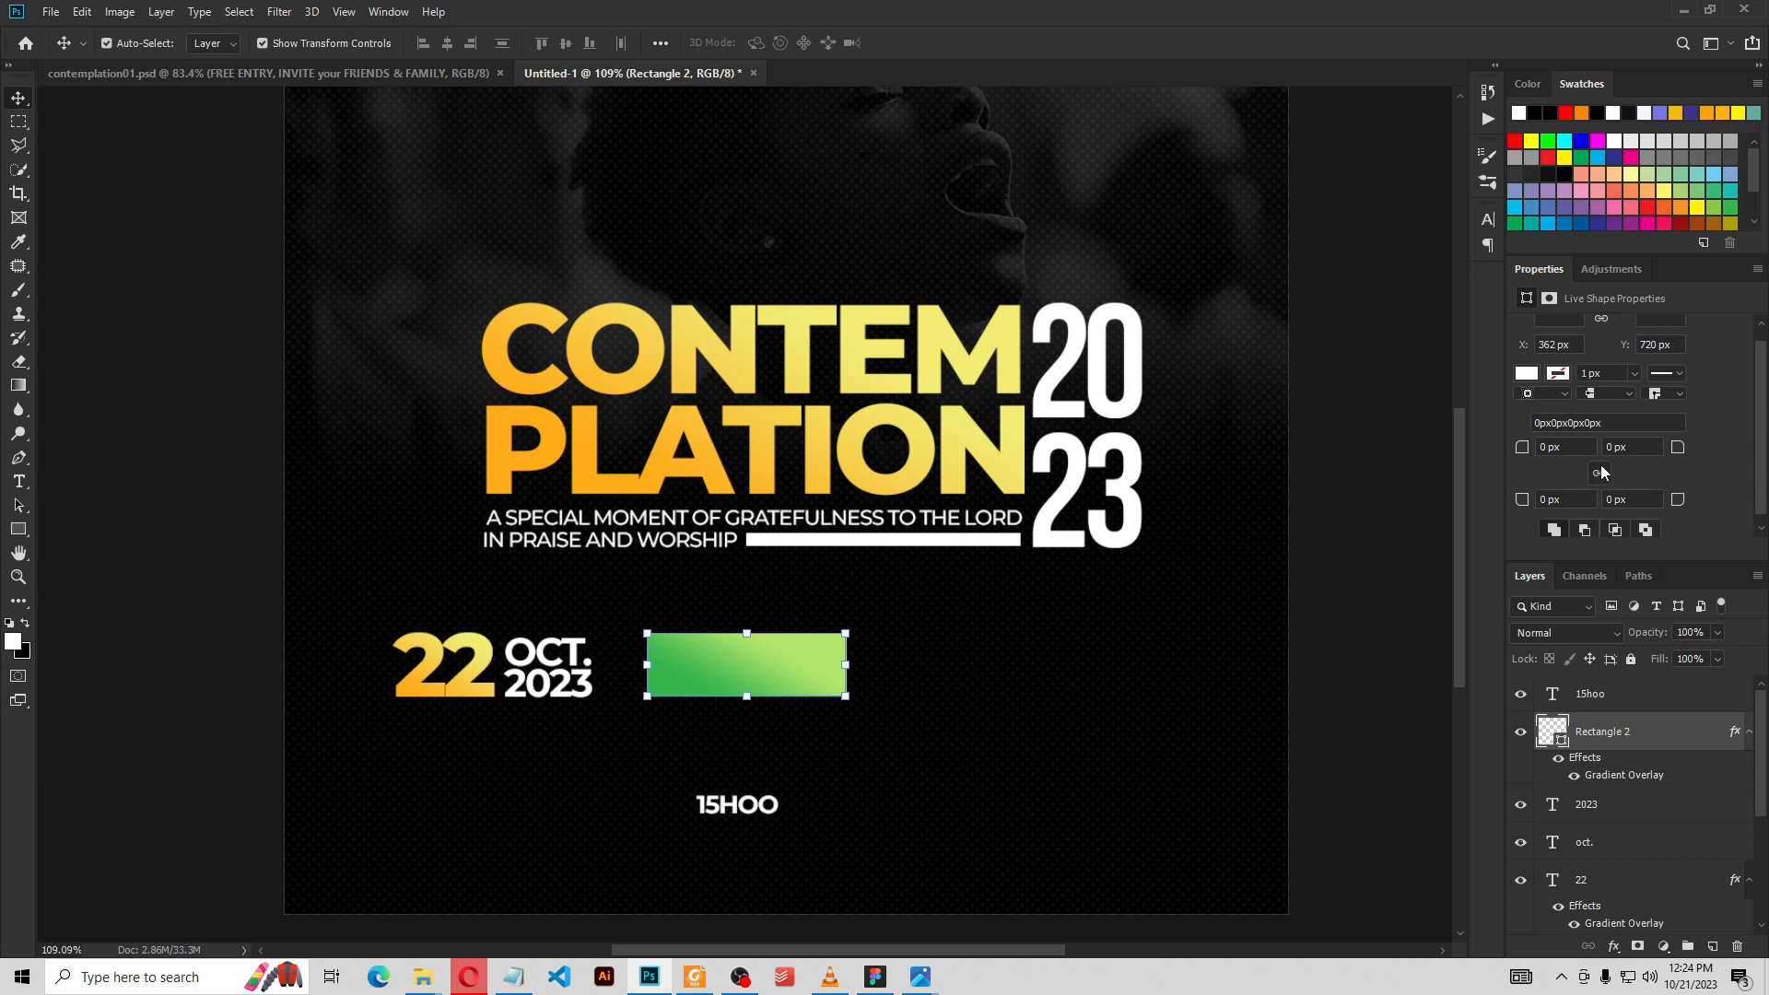
pyautogui.moveTo(1623, 499); pyautogui.dragTo(1605, 499)
pyautogui.write('20')
pyautogui.press('Return')
pyautogui.click(1452, 505)
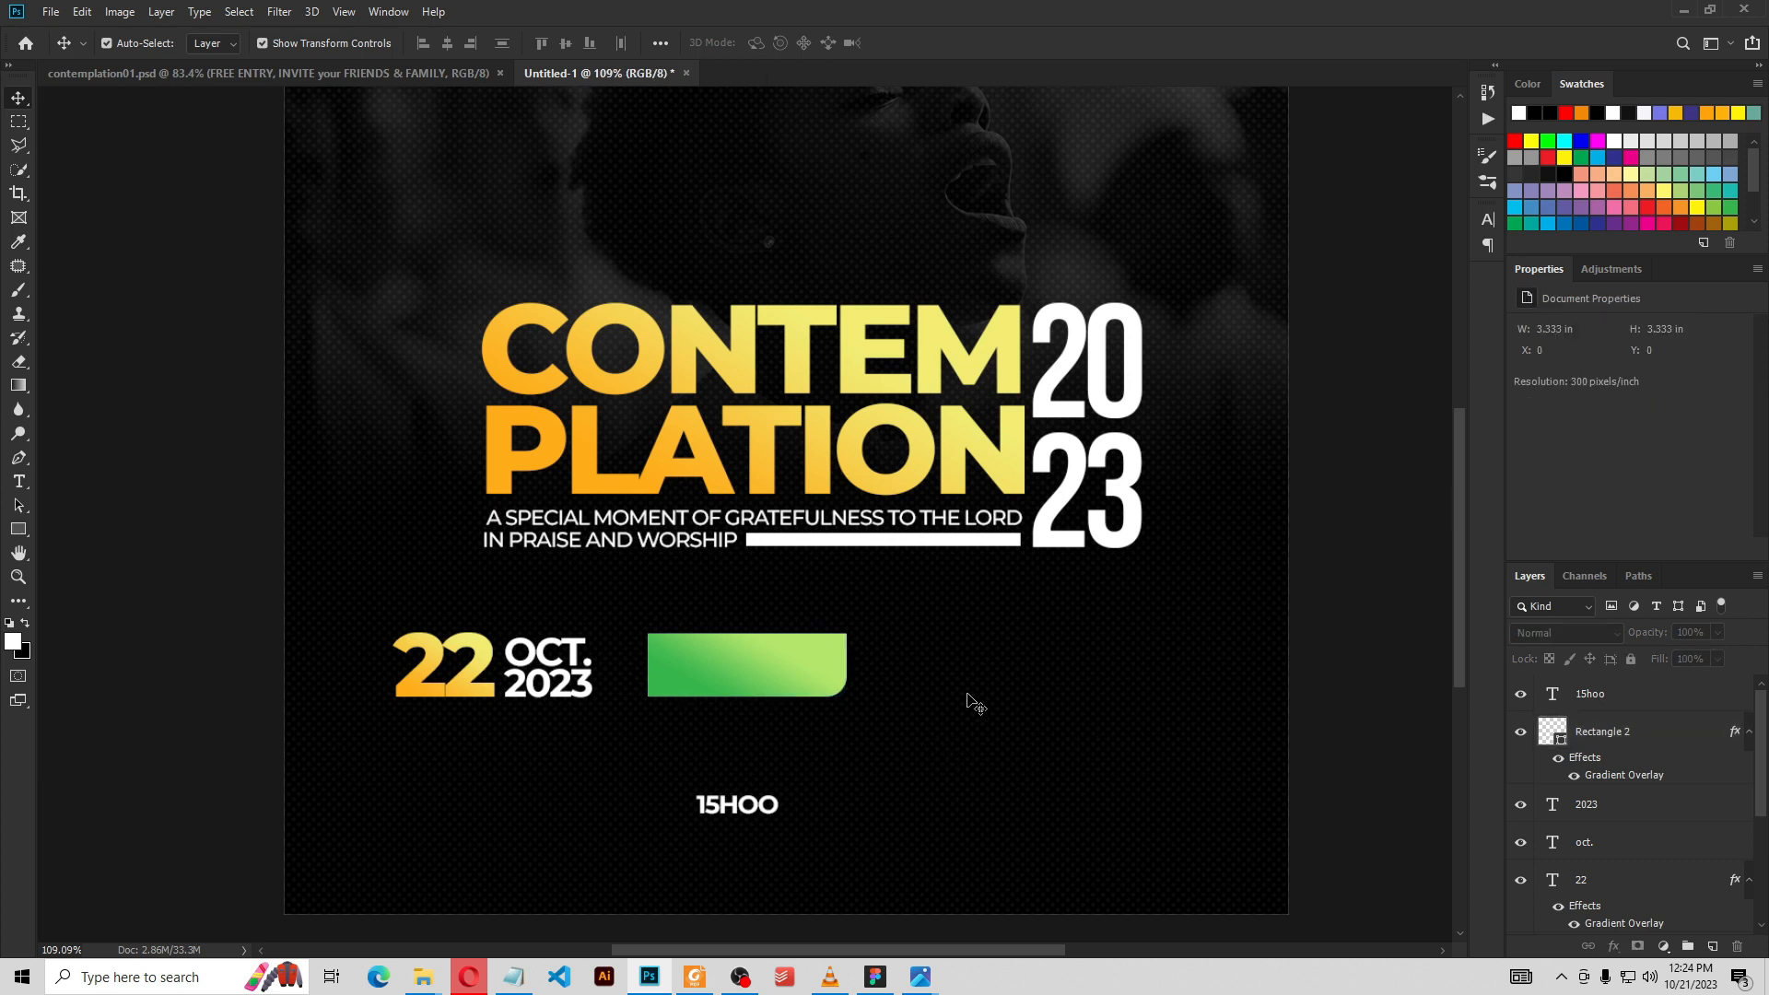
# Move the "15HOO" text onto the green rectangle and scale it up to about 169%, centered in the badge
pyautogui.hotkey('ctrl', '1')
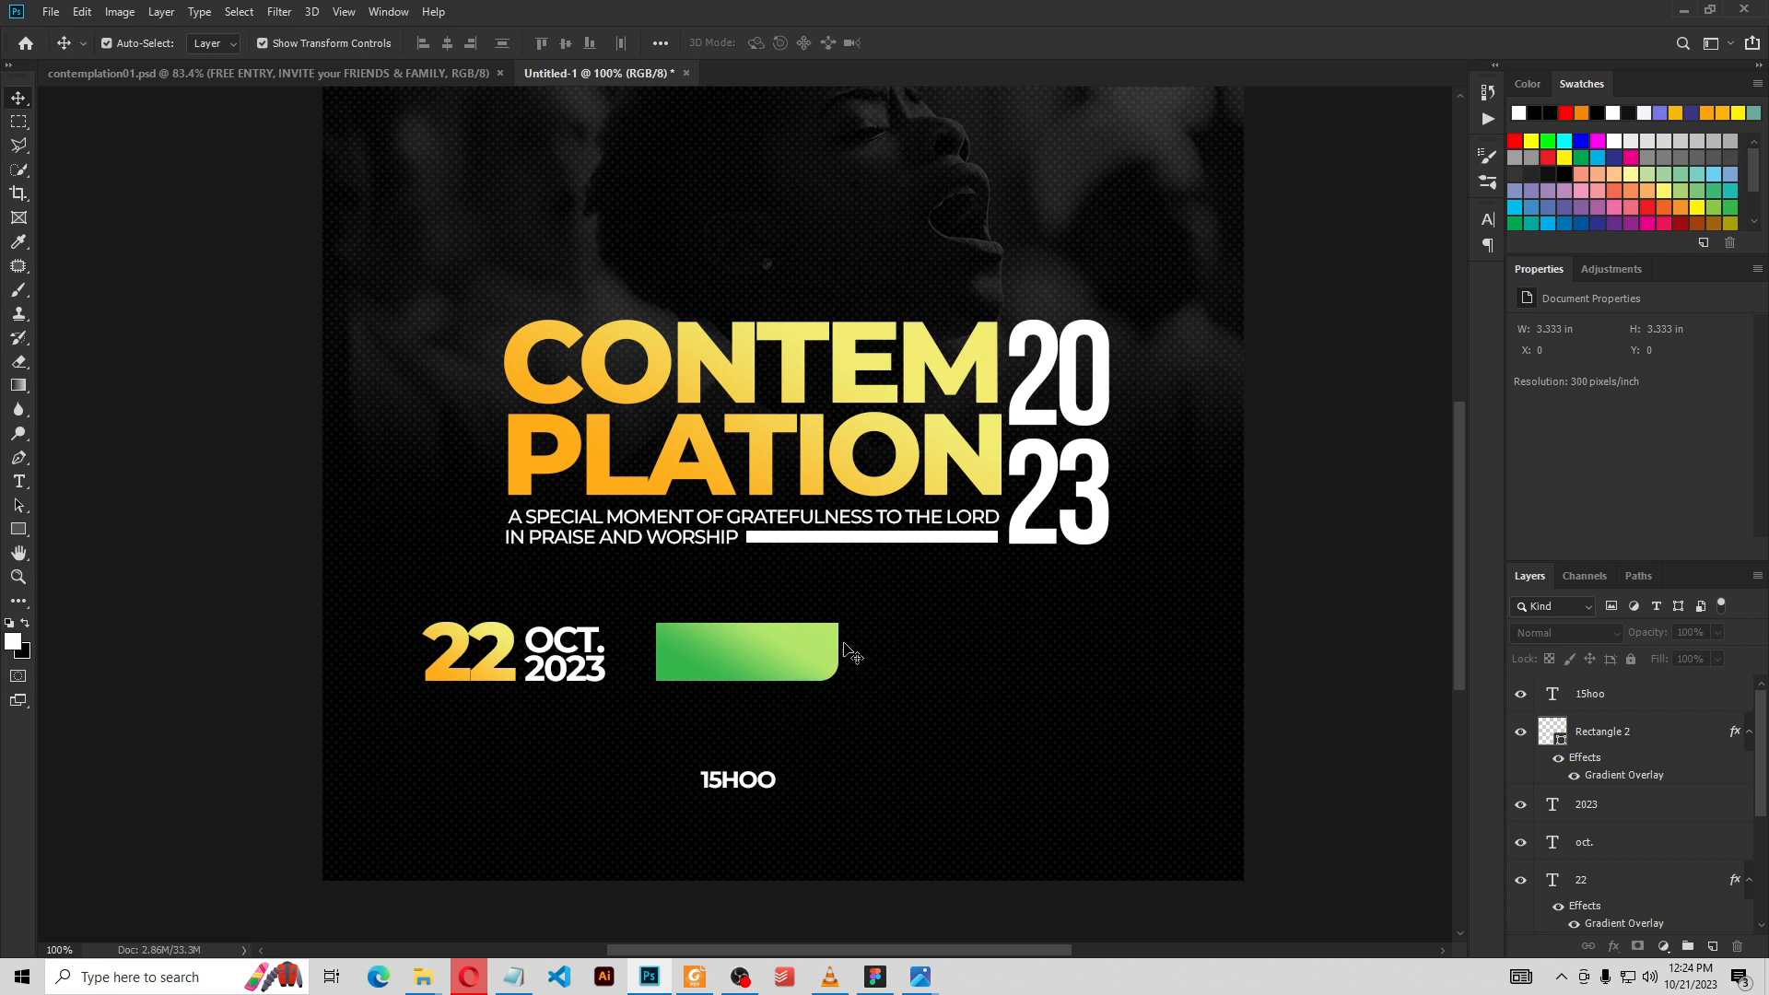
pyautogui.moveTo(777, 790); pyautogui.dragTo(788, 656)
pyautogui.moveTo(791, 650); pyautogui.dragTo(816, 651)
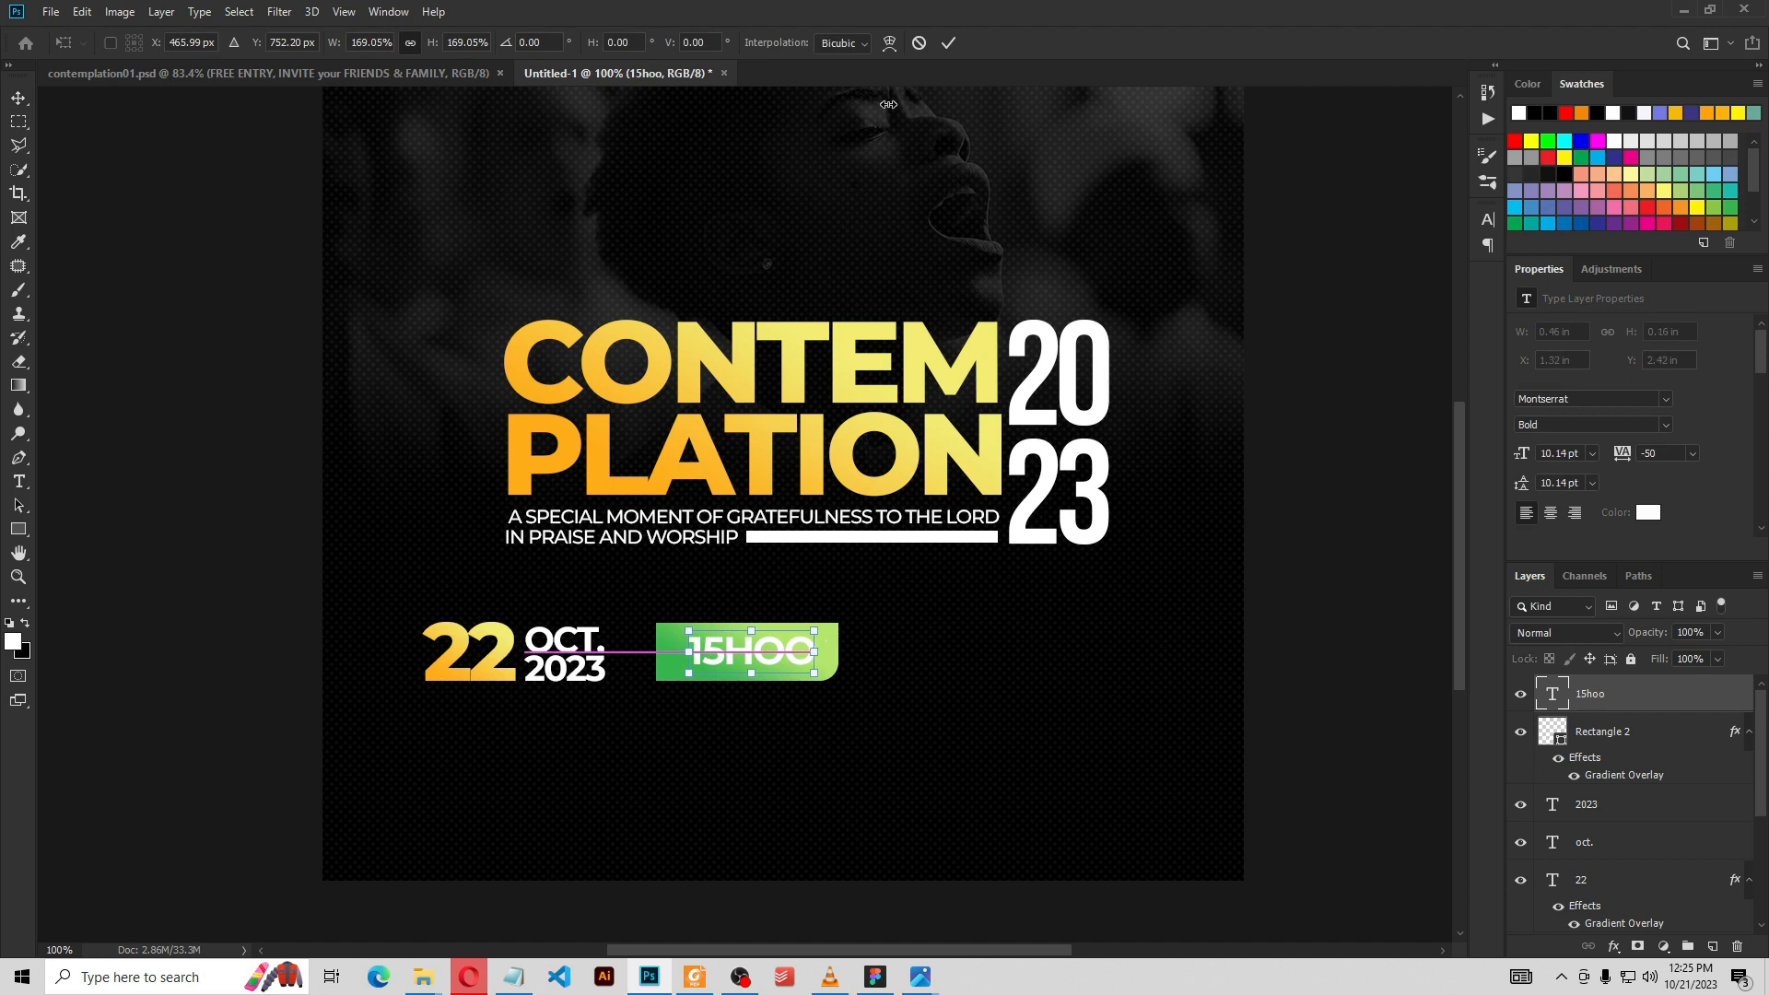
pyautogui.press('Return')
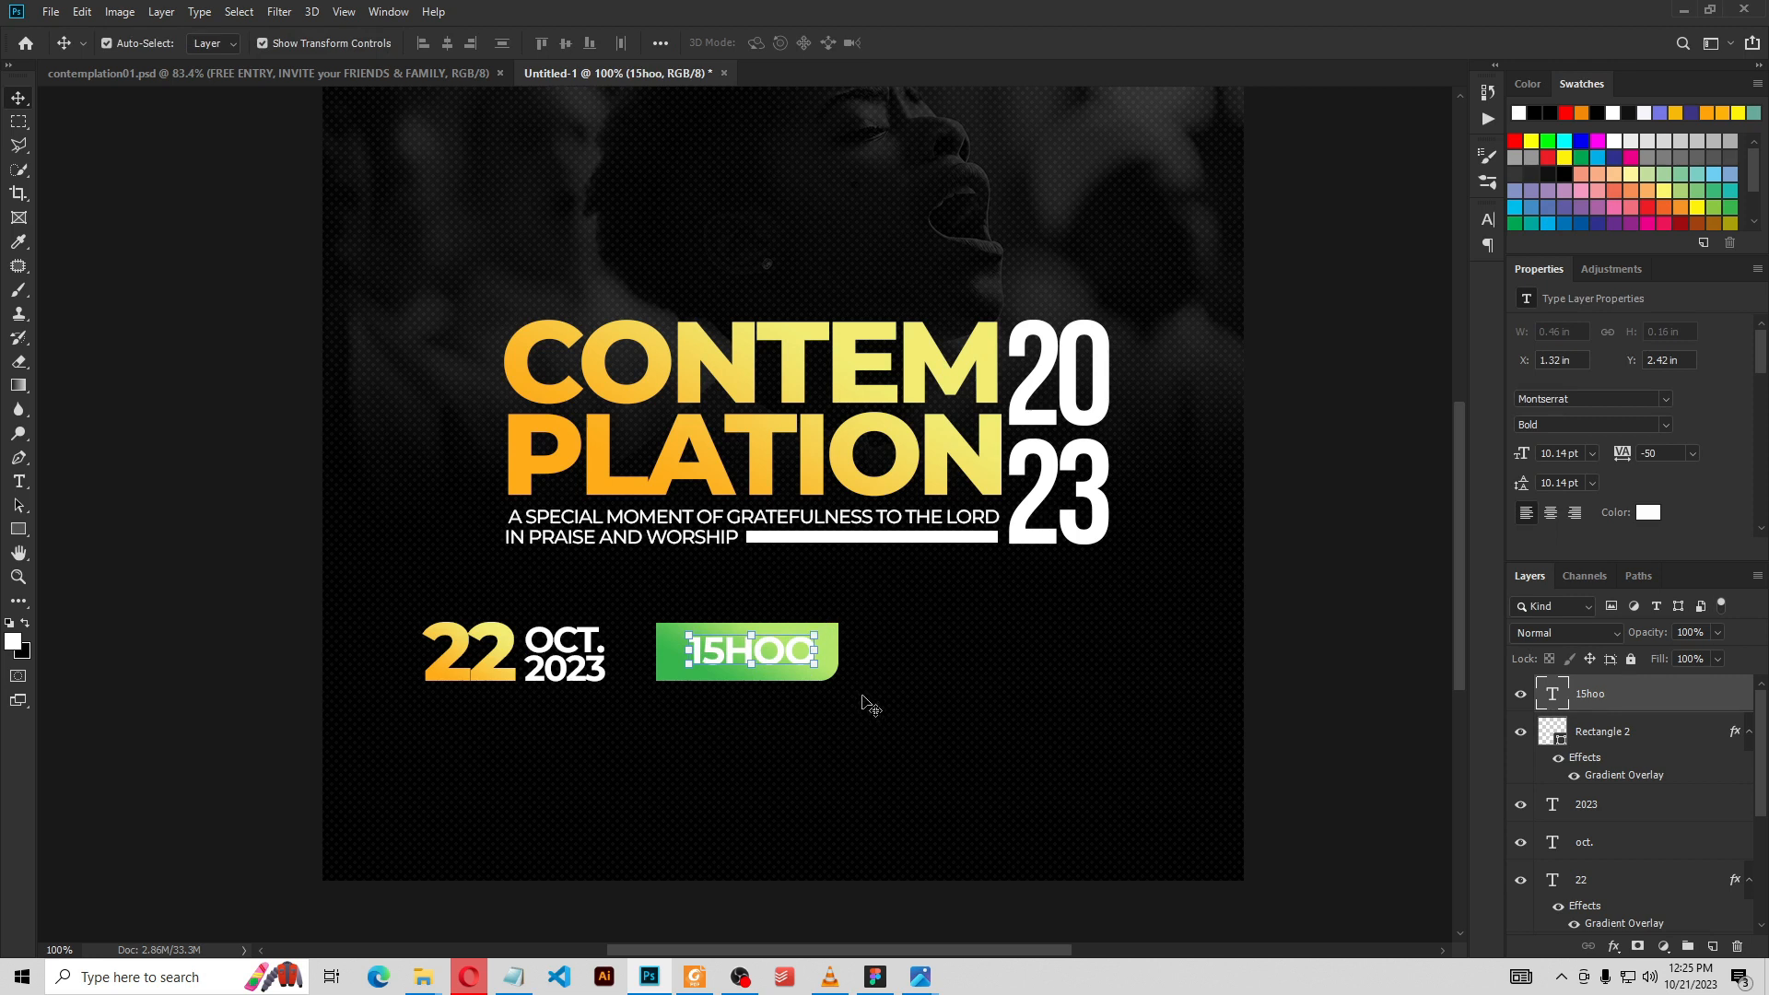
pyautogui.click(1335, 670)
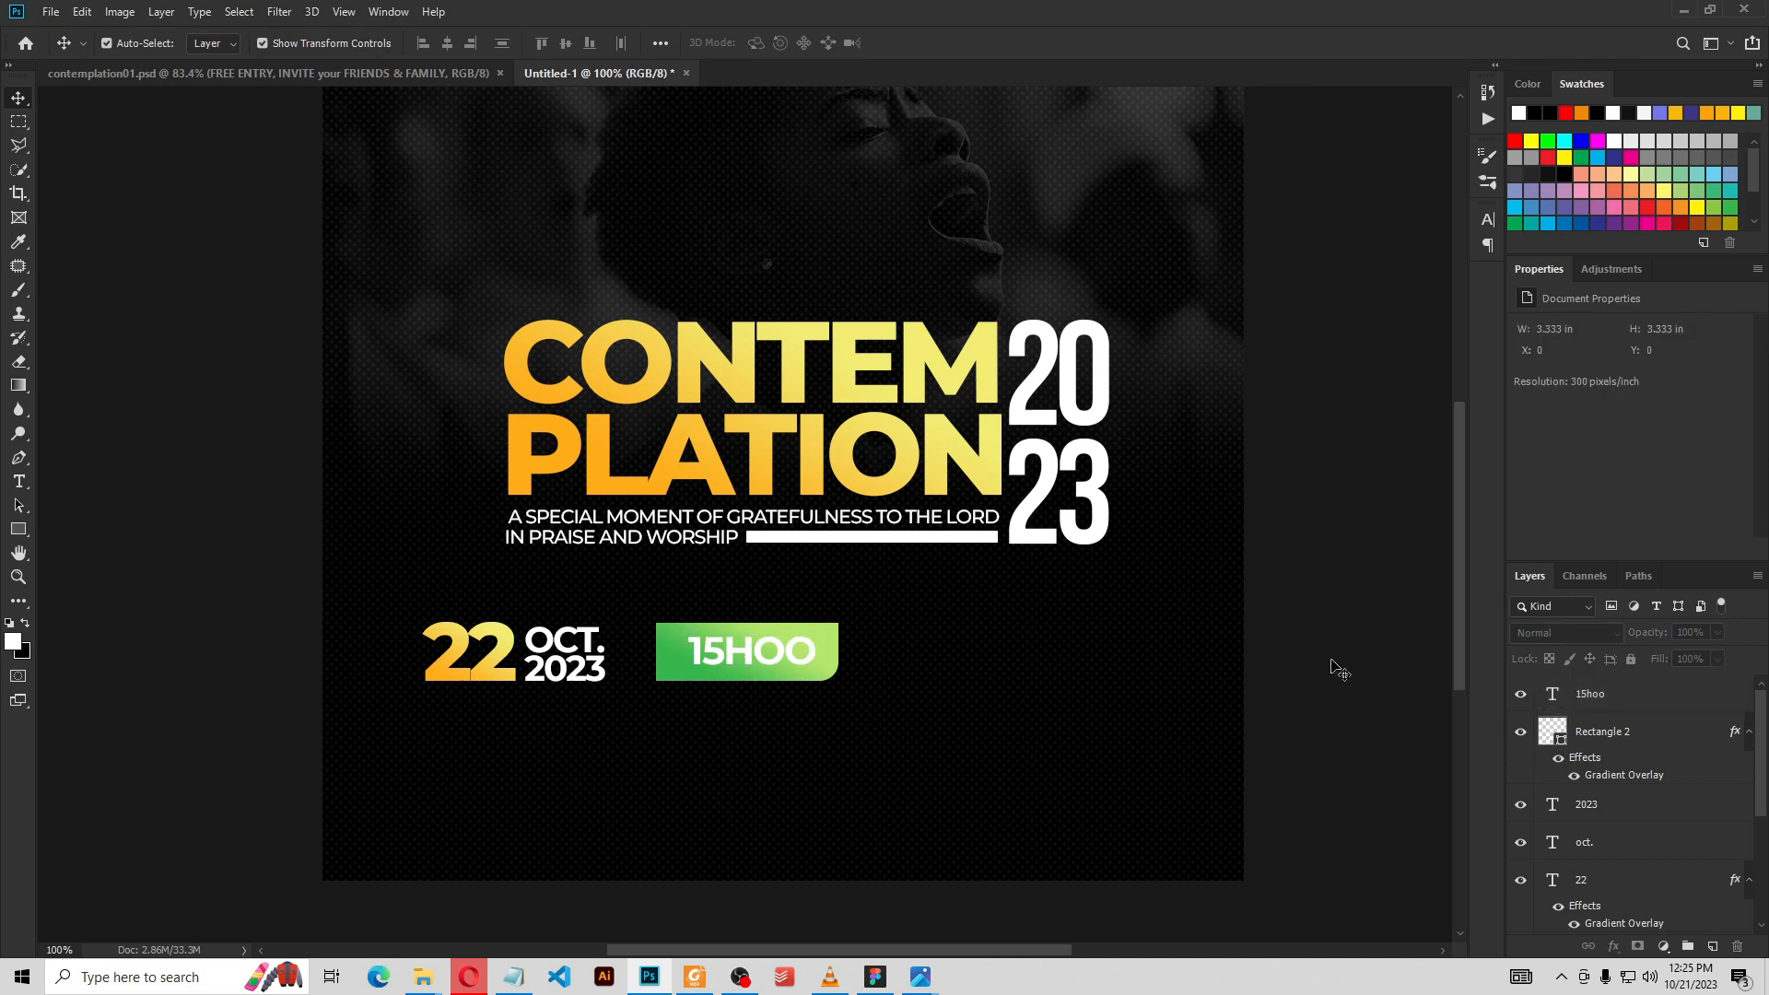
# Duplicate the "A SPECIAL MOMENT OF GRATEFULNESS" tagline layer and move the copy down to just below the original
pyautogui.moveTo(1326, 671); pyautogui.dragTo(1122, 647)
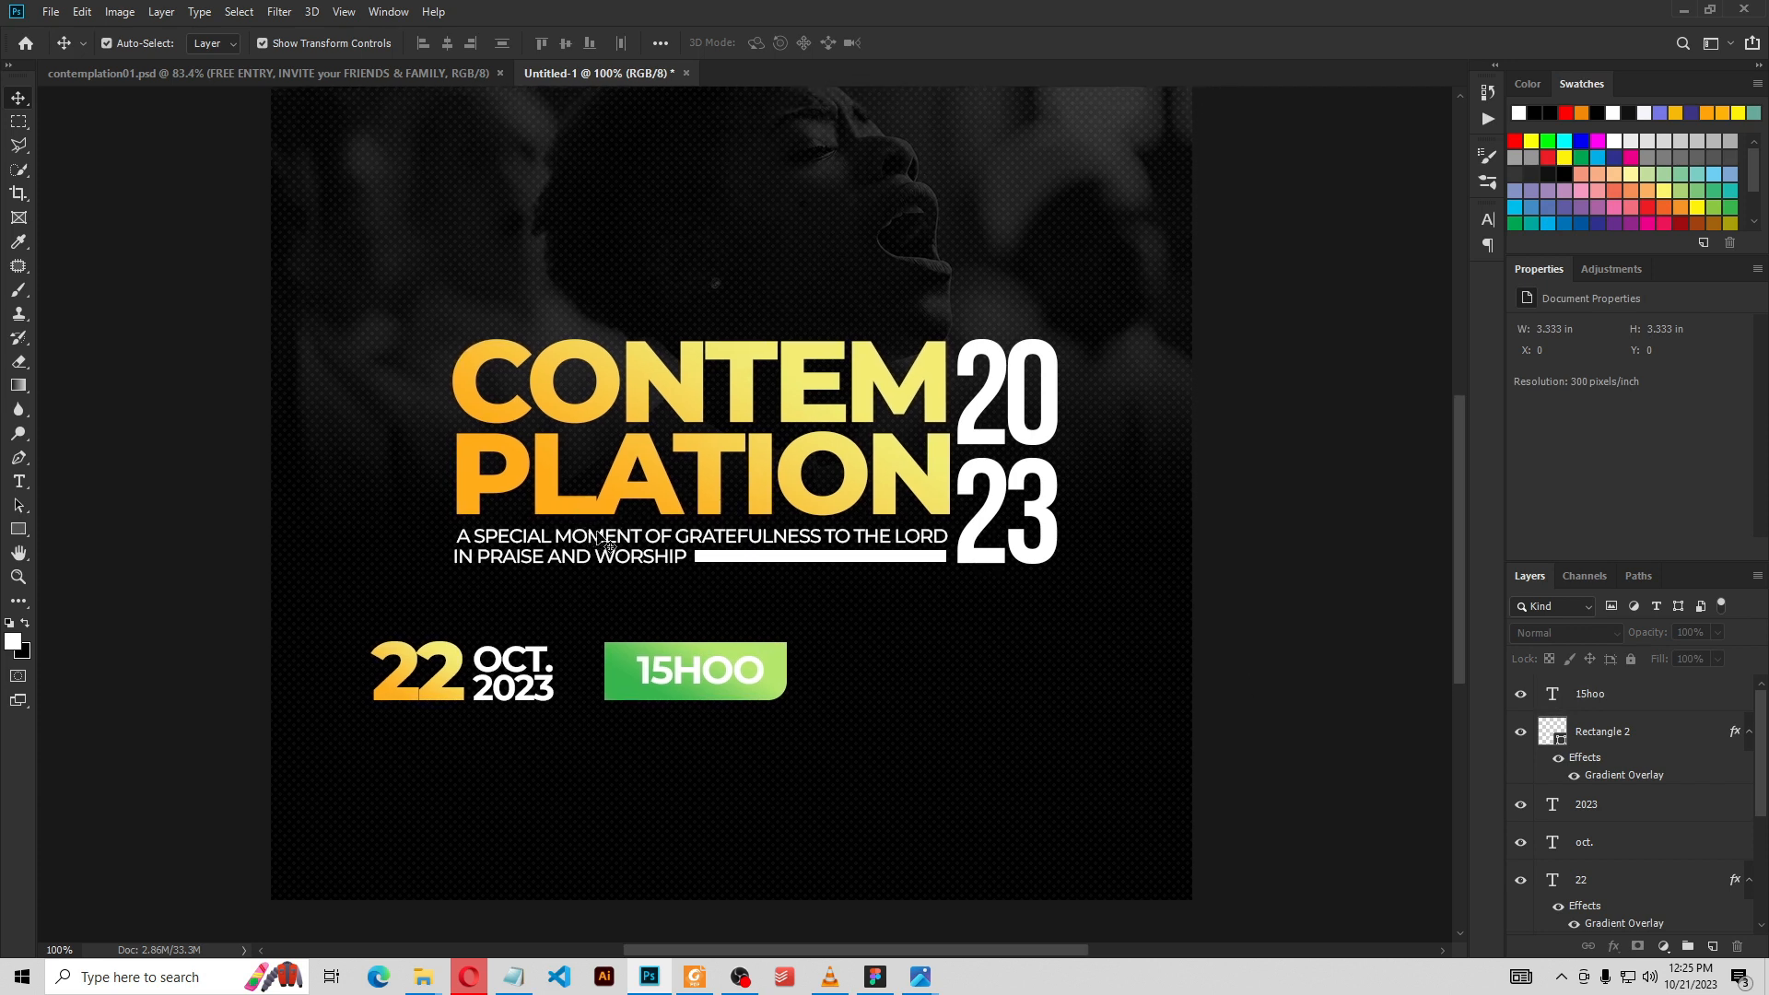
pyautogui.hotkey('alt', 'F9')
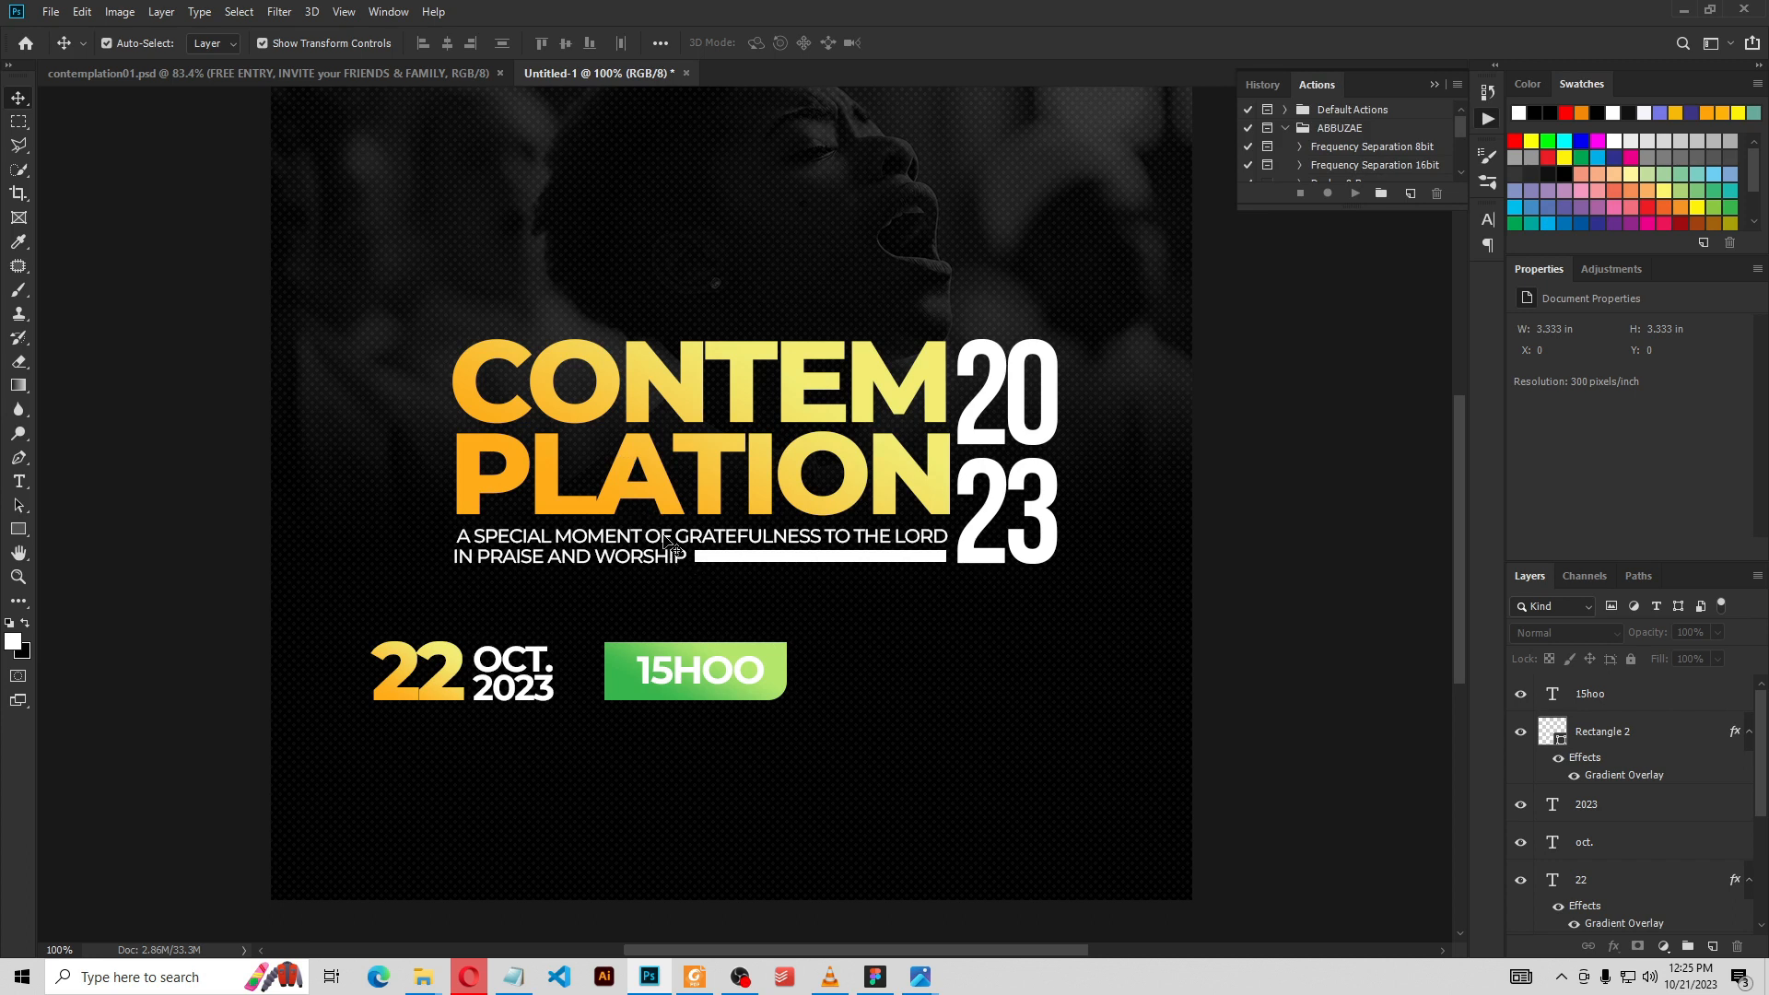
pyautogui.click(665, 539)
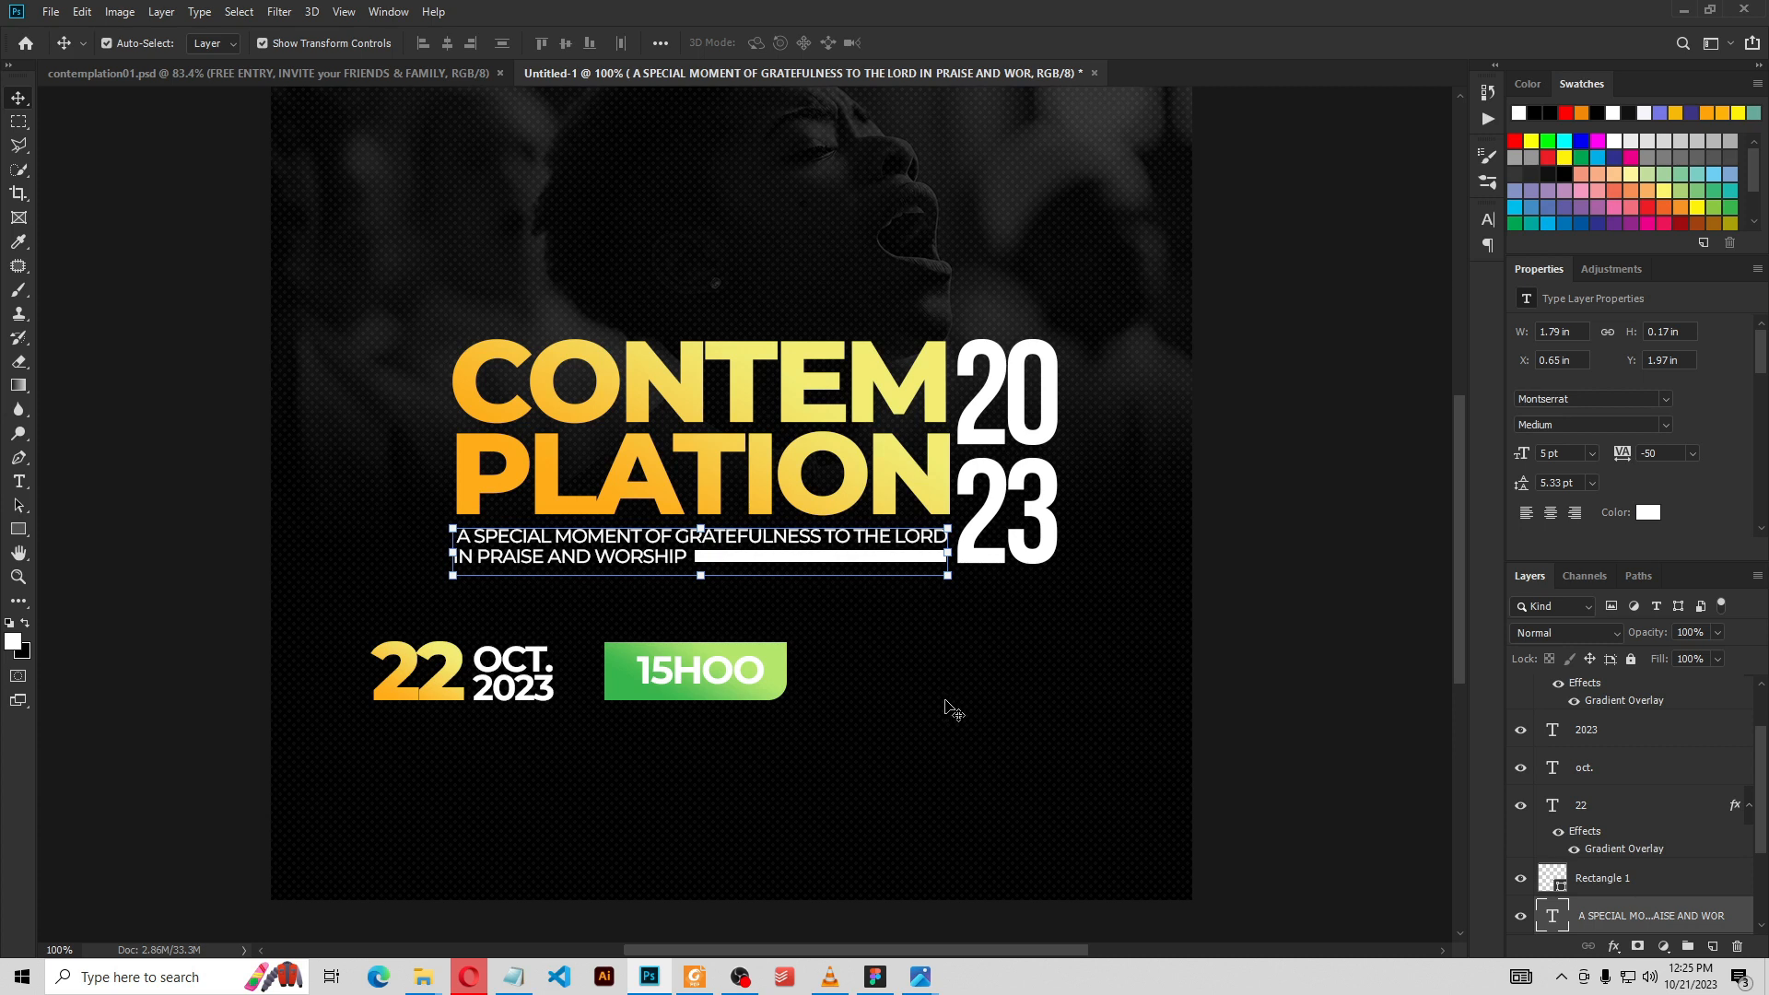
pyautogui.hotkey('ctrl', 'j')
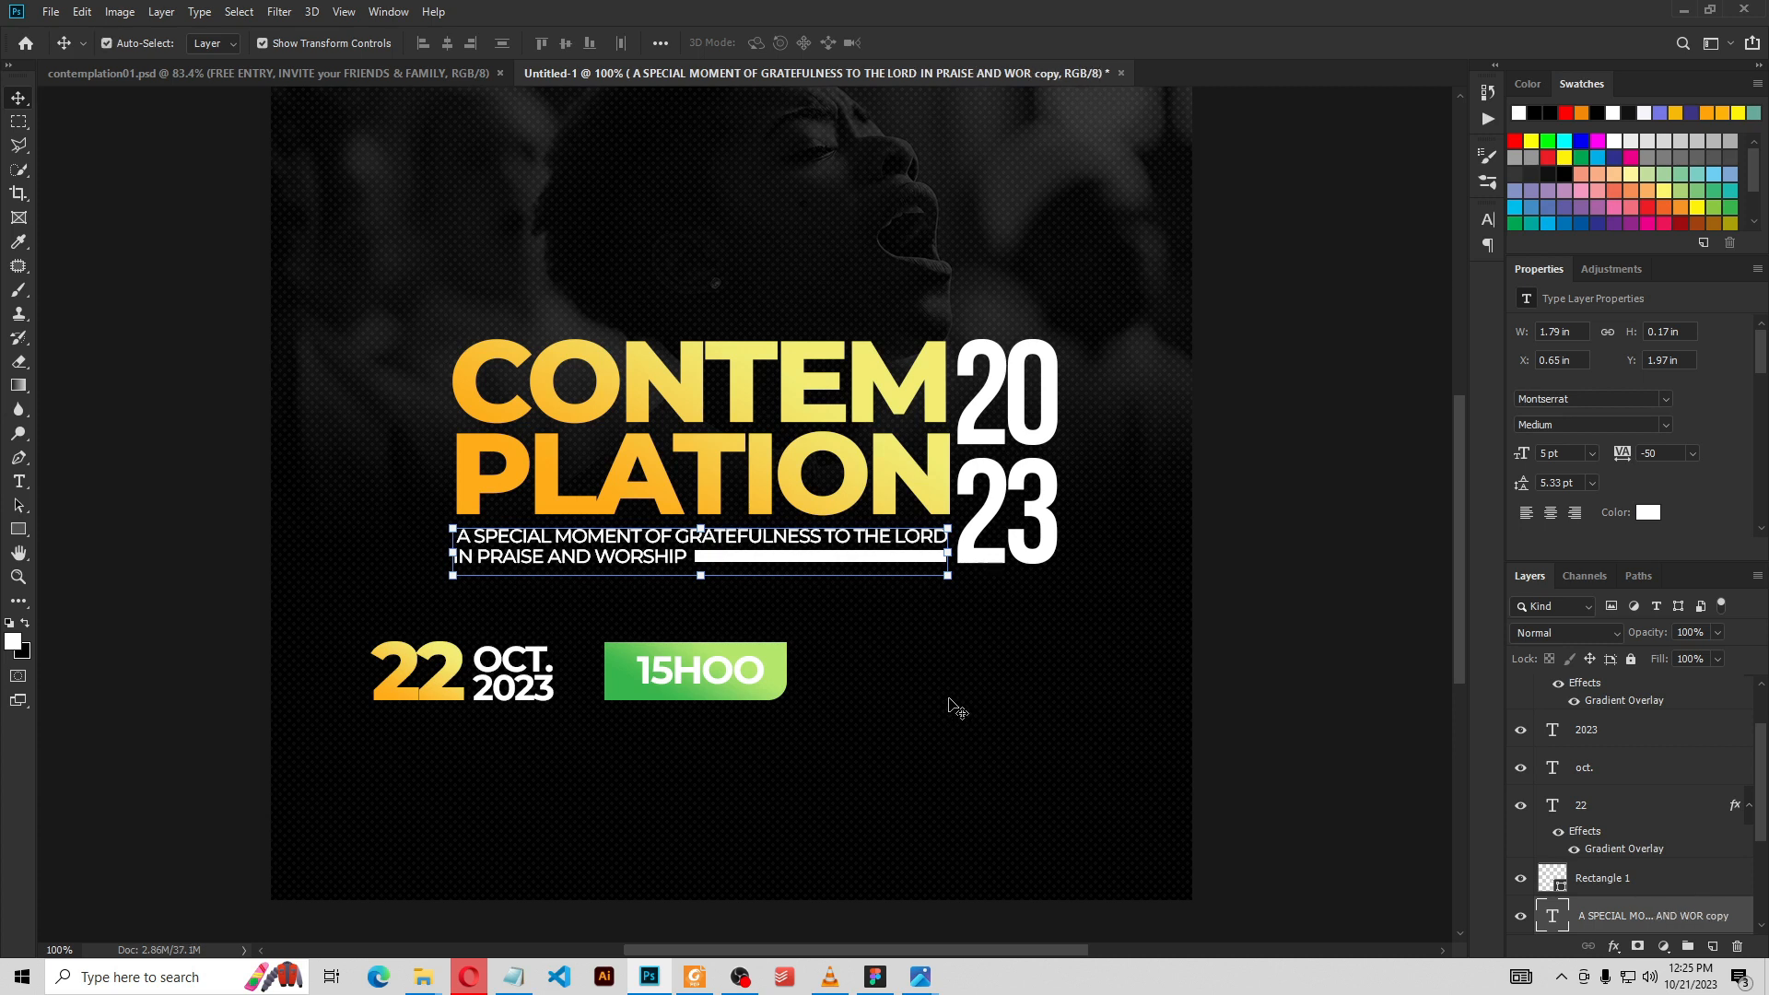
pyautogui.press('Down')
pyautogui.press('Down')
pyautogui.press('Down')
pyautogui.press('Down')
pyautogui.press('Down')
pyautogui.press('Down')
pyautogui.press('Down')
pyautogui.press('Down')
pyautogui.press('Down')
pyautogui.press('Down')
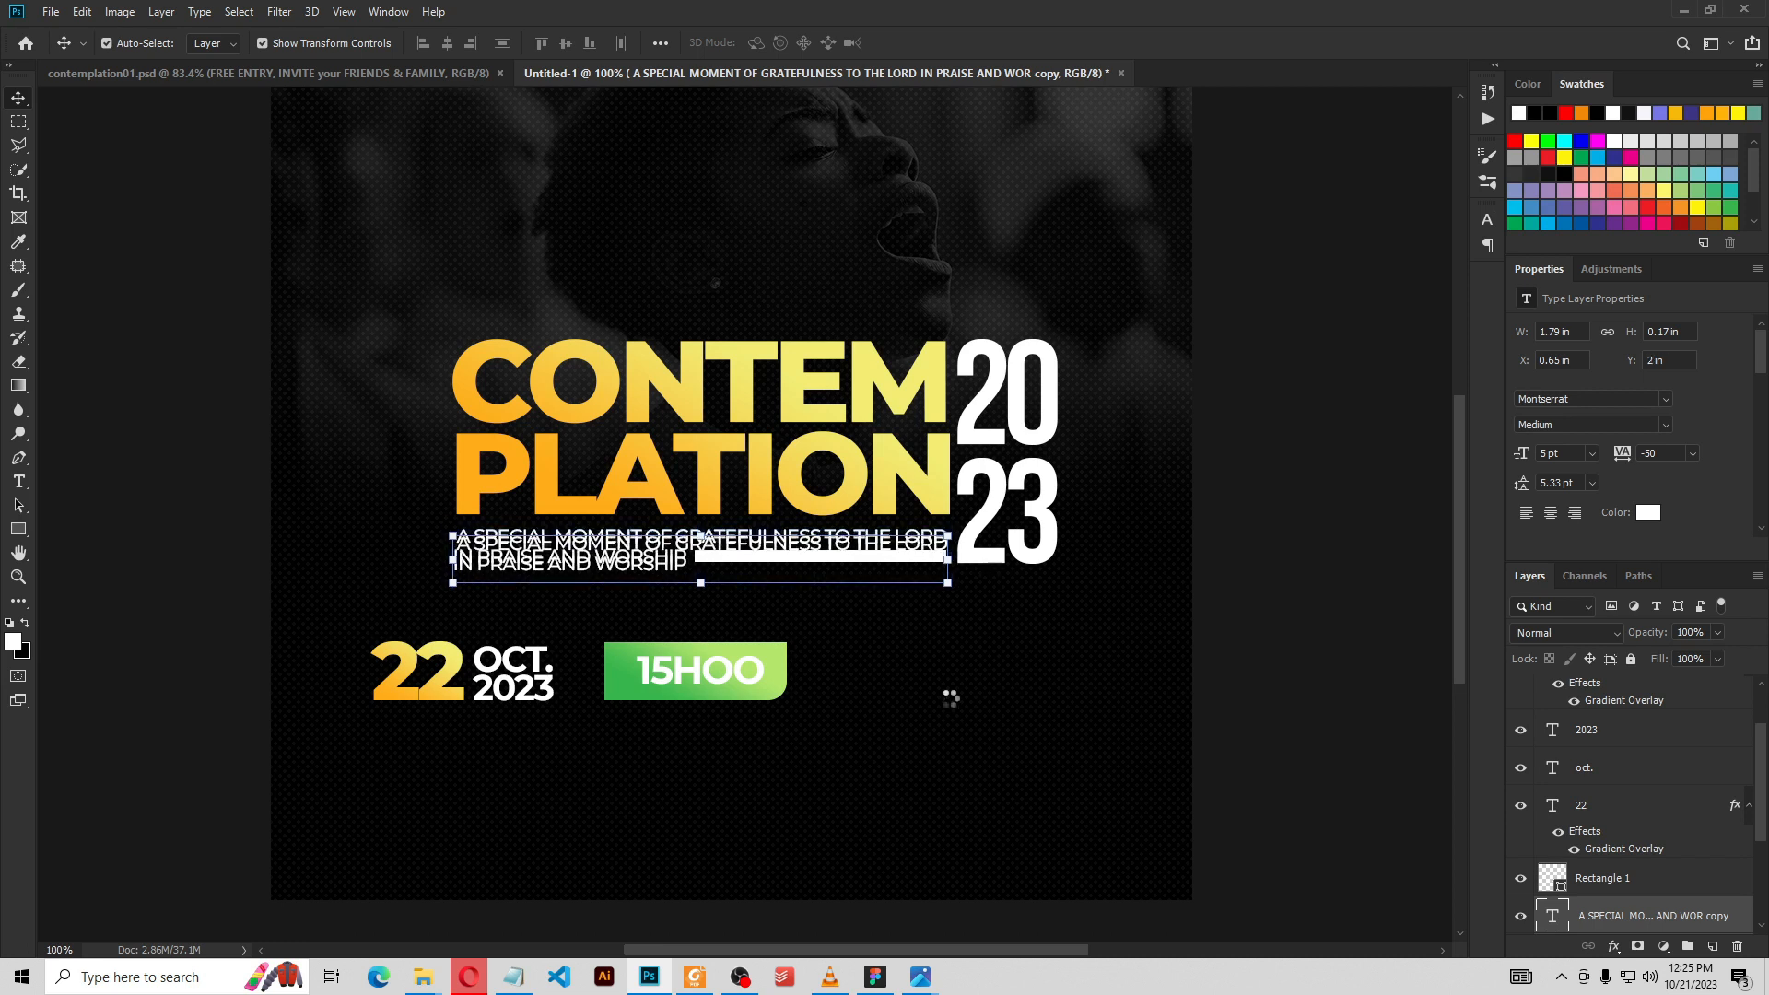
pyautogui.press('Down')
pyautogui.press('Down')
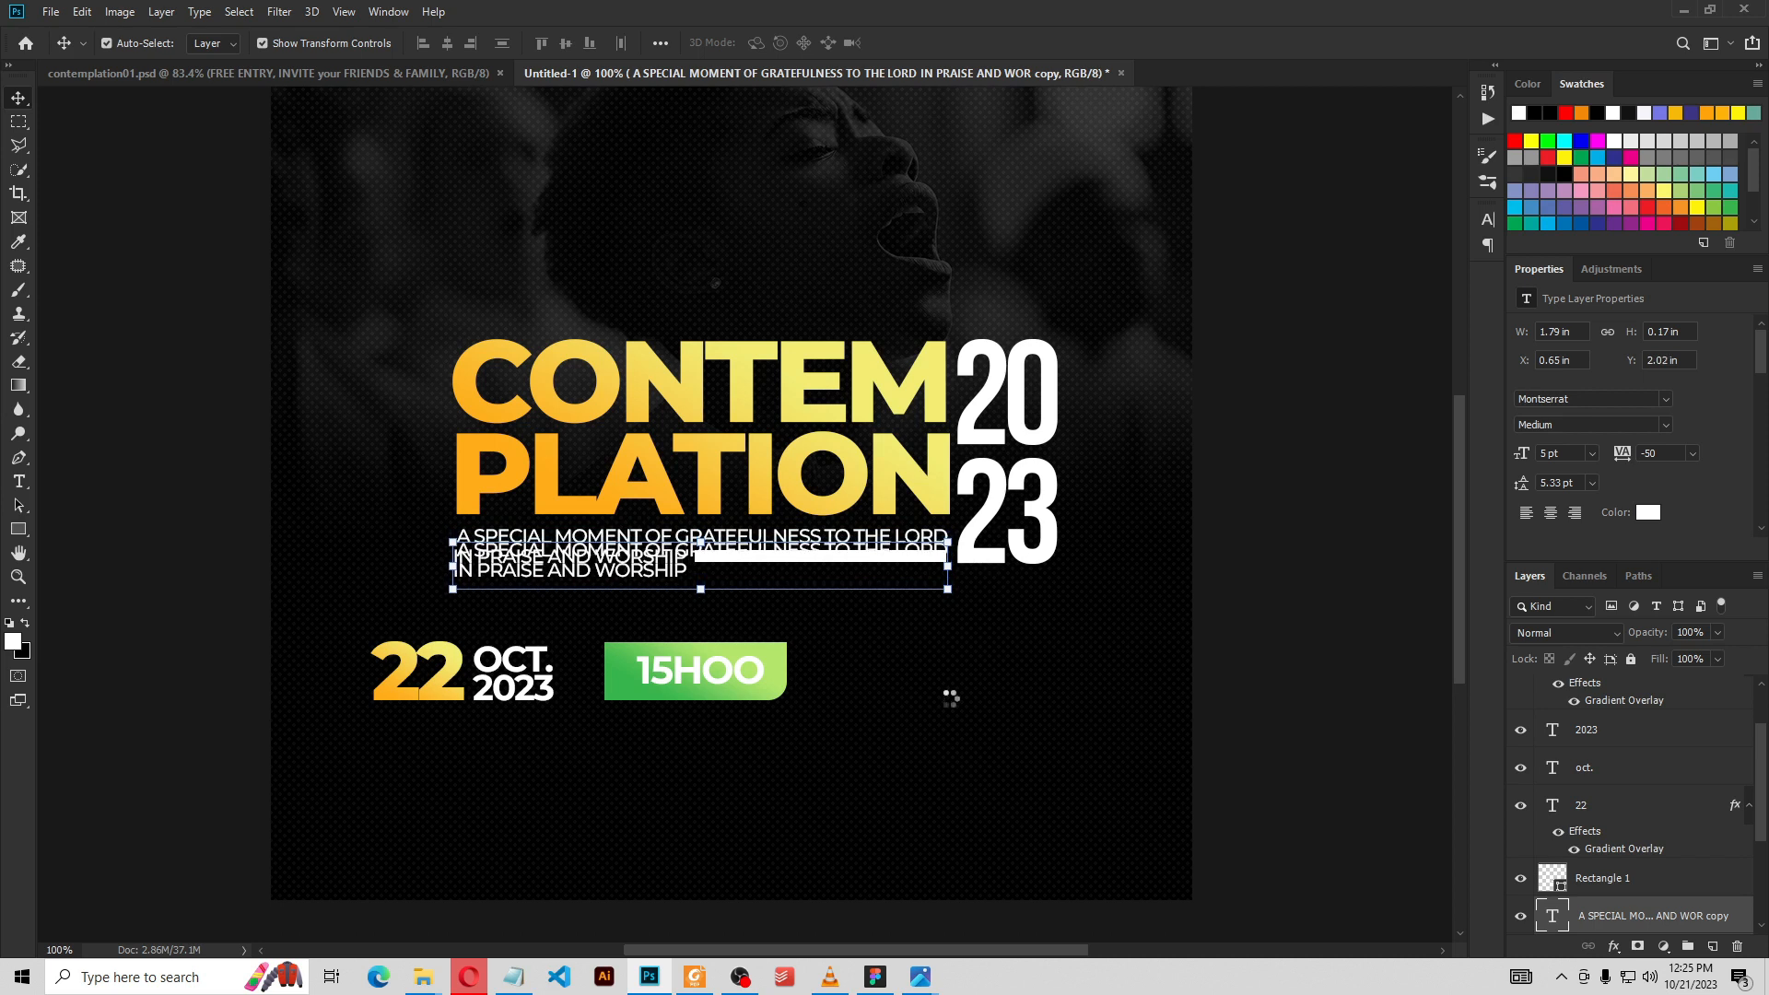
pyautogui.press('Down')
pyautogui.press('Down')
pyautogui.press('Down')
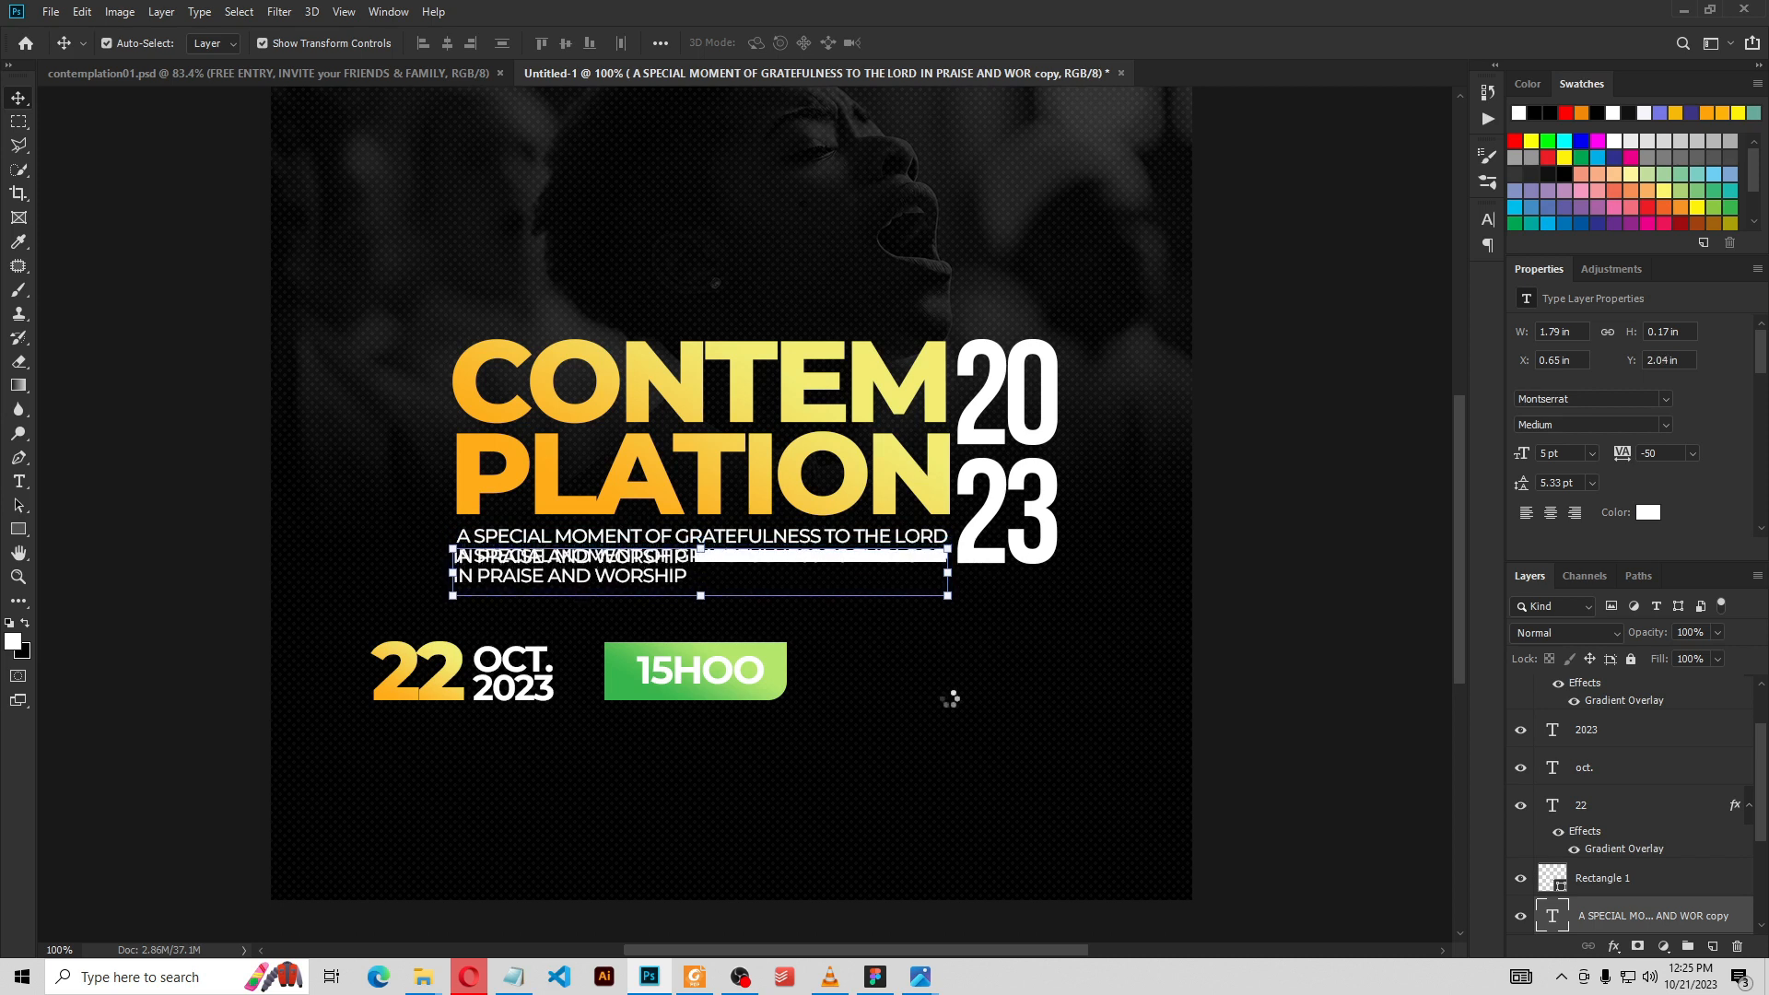
pyautogui.press('Down')
pyautogui.press('Down')
pyautogui.press('Down')
pyautogui.press('Down')
pyautogui.press('Down')
pyautogui.press('Down')
pyautogui.press('Down')
pyautogui.press('Down')
pyautogui.press('Down')
pyautogui.press('Down')
pyautogui.press('Down')
pyautogui.press('Down')
pyautogui.press('Down')
pyautogui.press('Down')
pyautogui.press('Down')
pyautogui.press('Down')
pyautogui.press('Down')
pyautogui.press('Down')
pyautogui.press('Down')
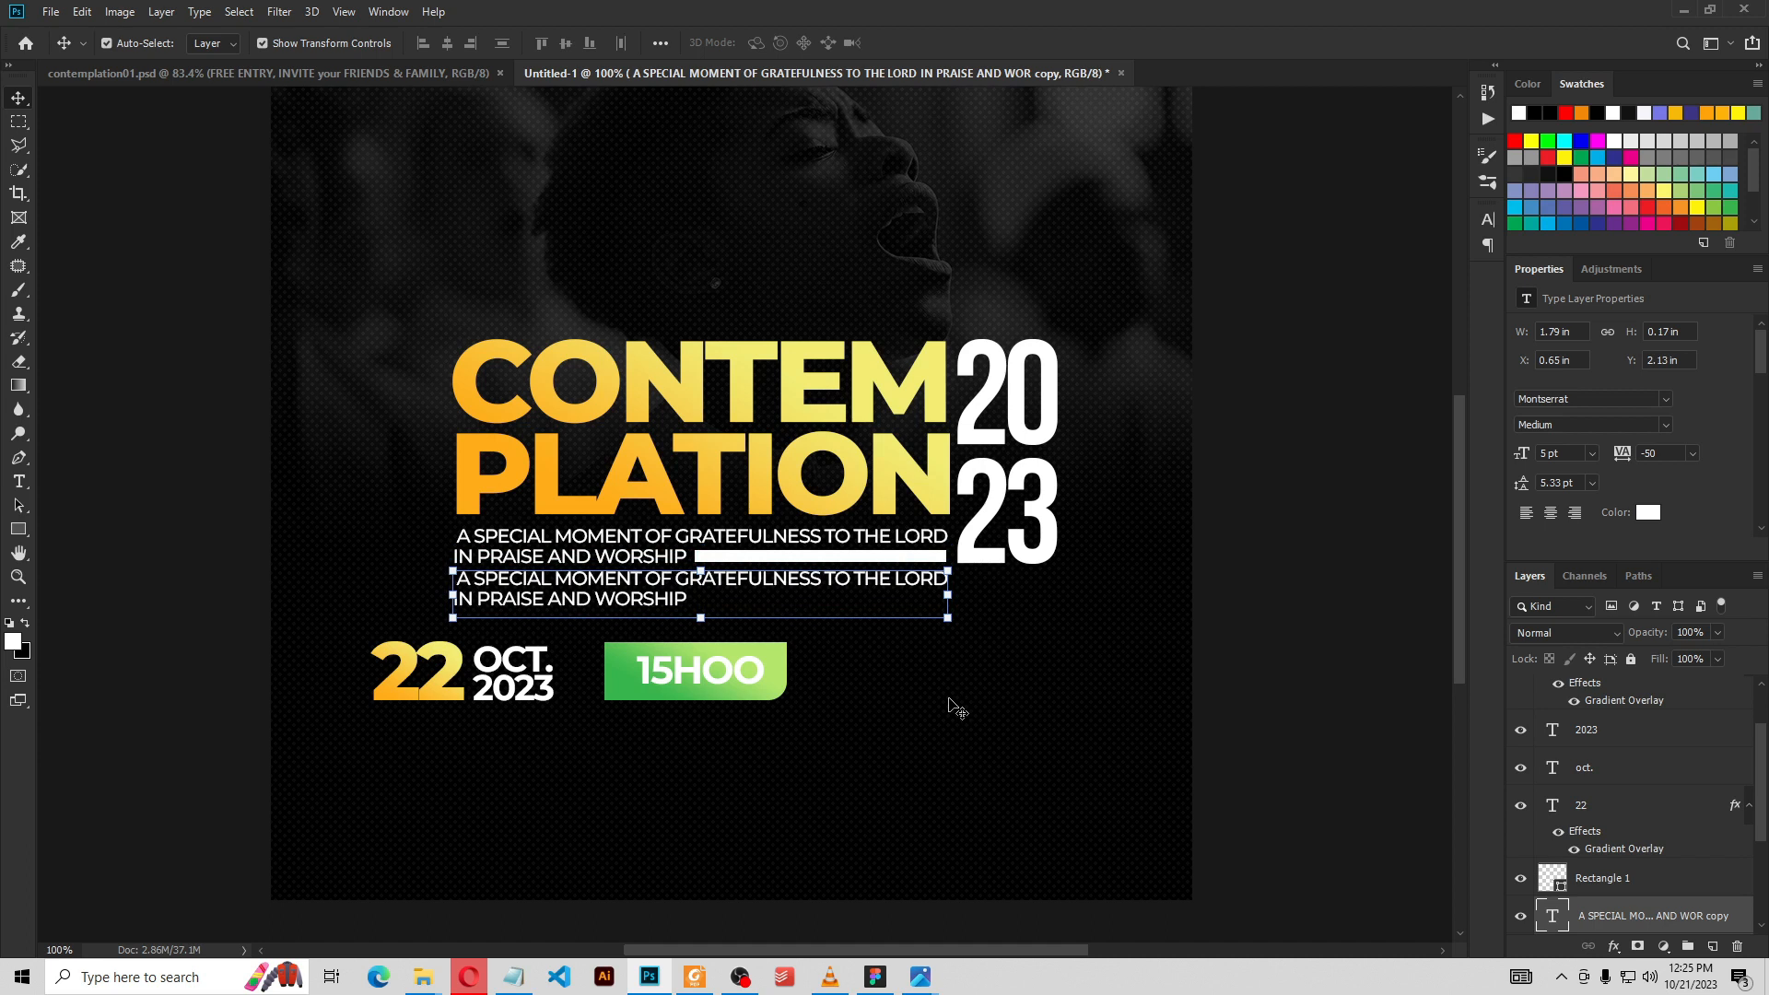
# Move the tagline copy to the right of the green 15HOO badge, at about X 1.99 in and Y 2.39 in, level with the date row
pyautogui.hotkey('shift', 'Right')
pyautogui.hotkey('shift', 'Right')
pyautogui.hotkey('shift', 'Right')
pyautogui.hotkey('shift', 'Right')
pyautogui.hotkey('shift', 'Right')
pyautogui.hotkey('shift', 'Right')
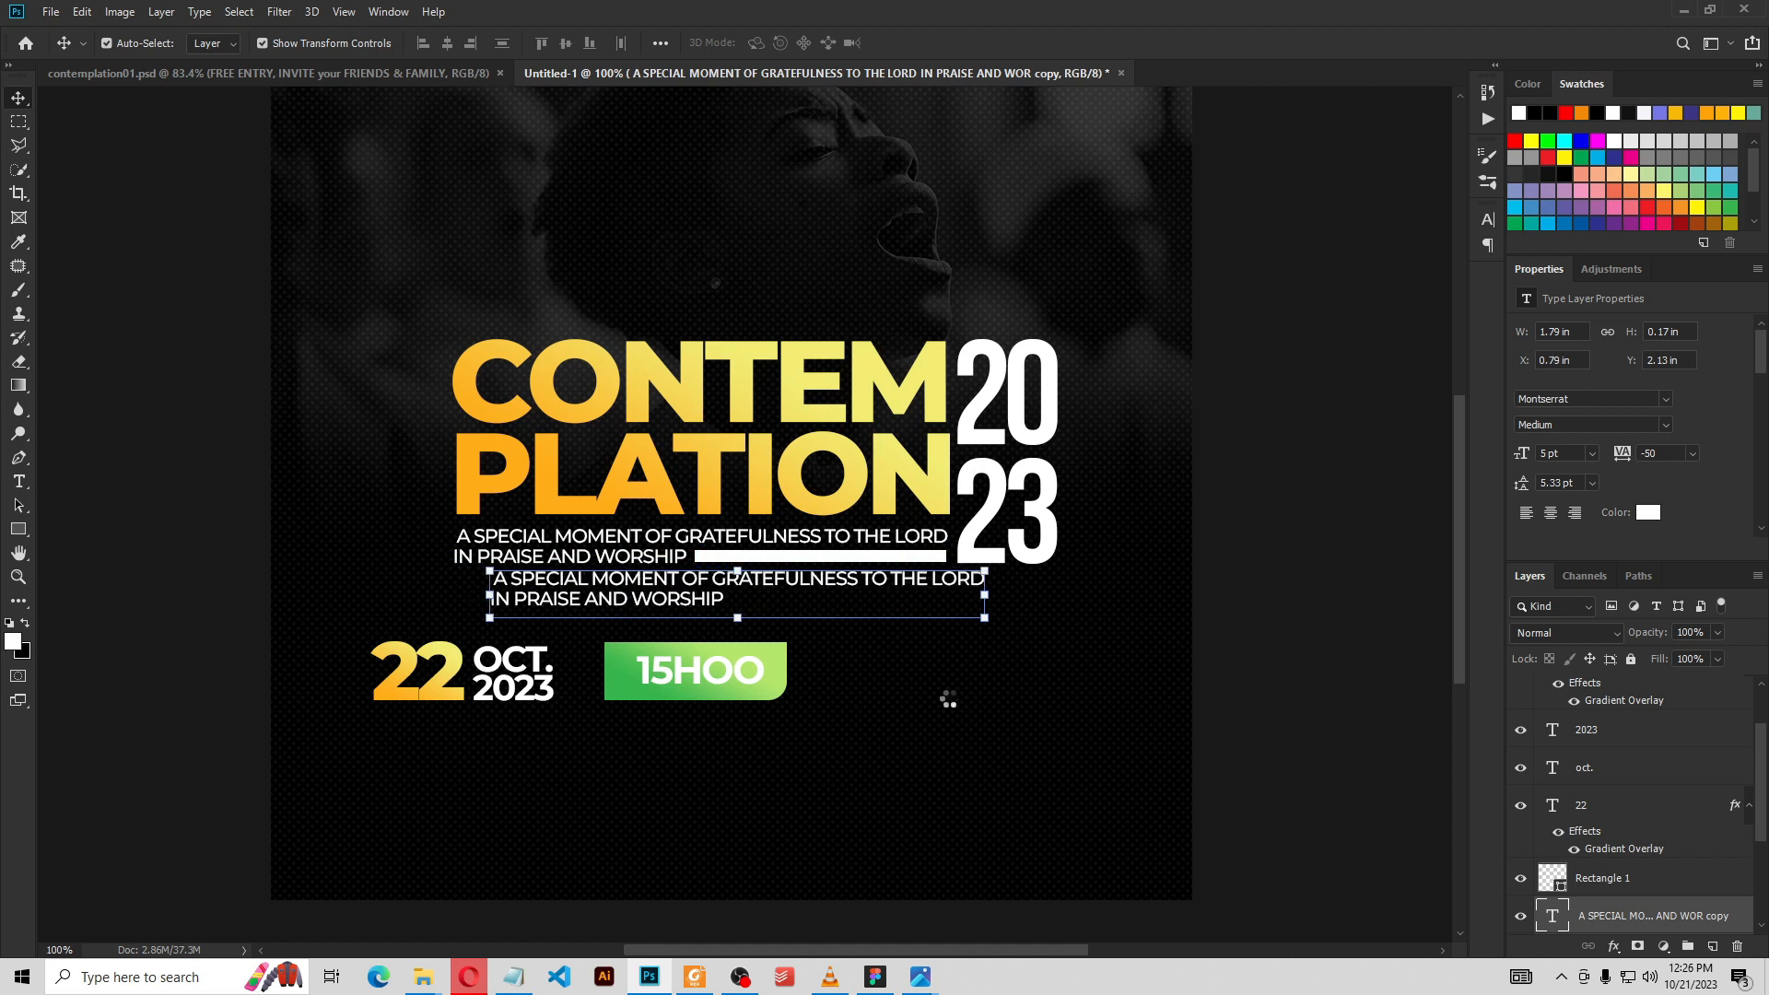
pyautogui.hotkey('shift', 'Right')
pyautogui.hotkey('shift', 'Right')
pyautogui.hotkey('shift', 'Right')
pyautogui.hotkey('shift', 'Right')
pyautogui.hotkey('shift', 'Right')
pyautogui.hotkey('shift', 'Right')
pyautogui.hotkey('shift', 'Right')
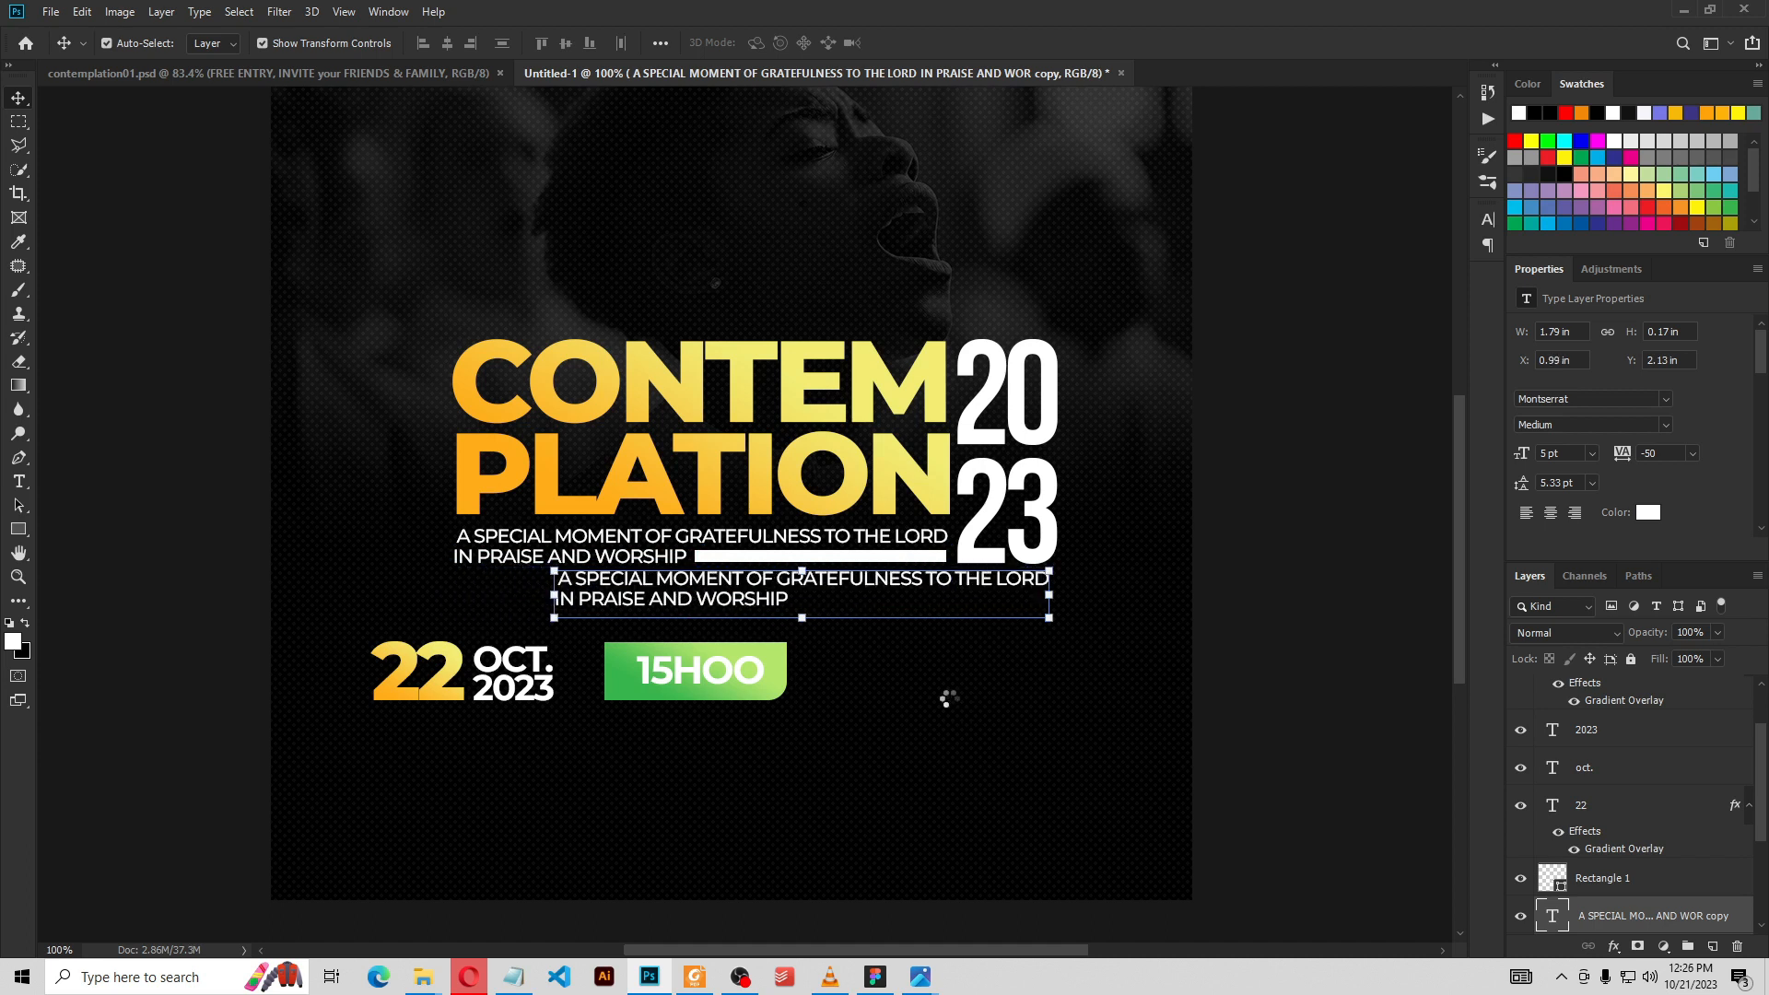
pyautogui.hotkey('shift', 'Right')
pyautogui.hotkey('shift', 'Right')
pyautogui.hotkey('shift', 'Right')
pyautogui.hotkey('shift', 'Right')
pyautogui.hotkey('shift', 'Right')
pyautogui.hotkey('shift', 'Right')
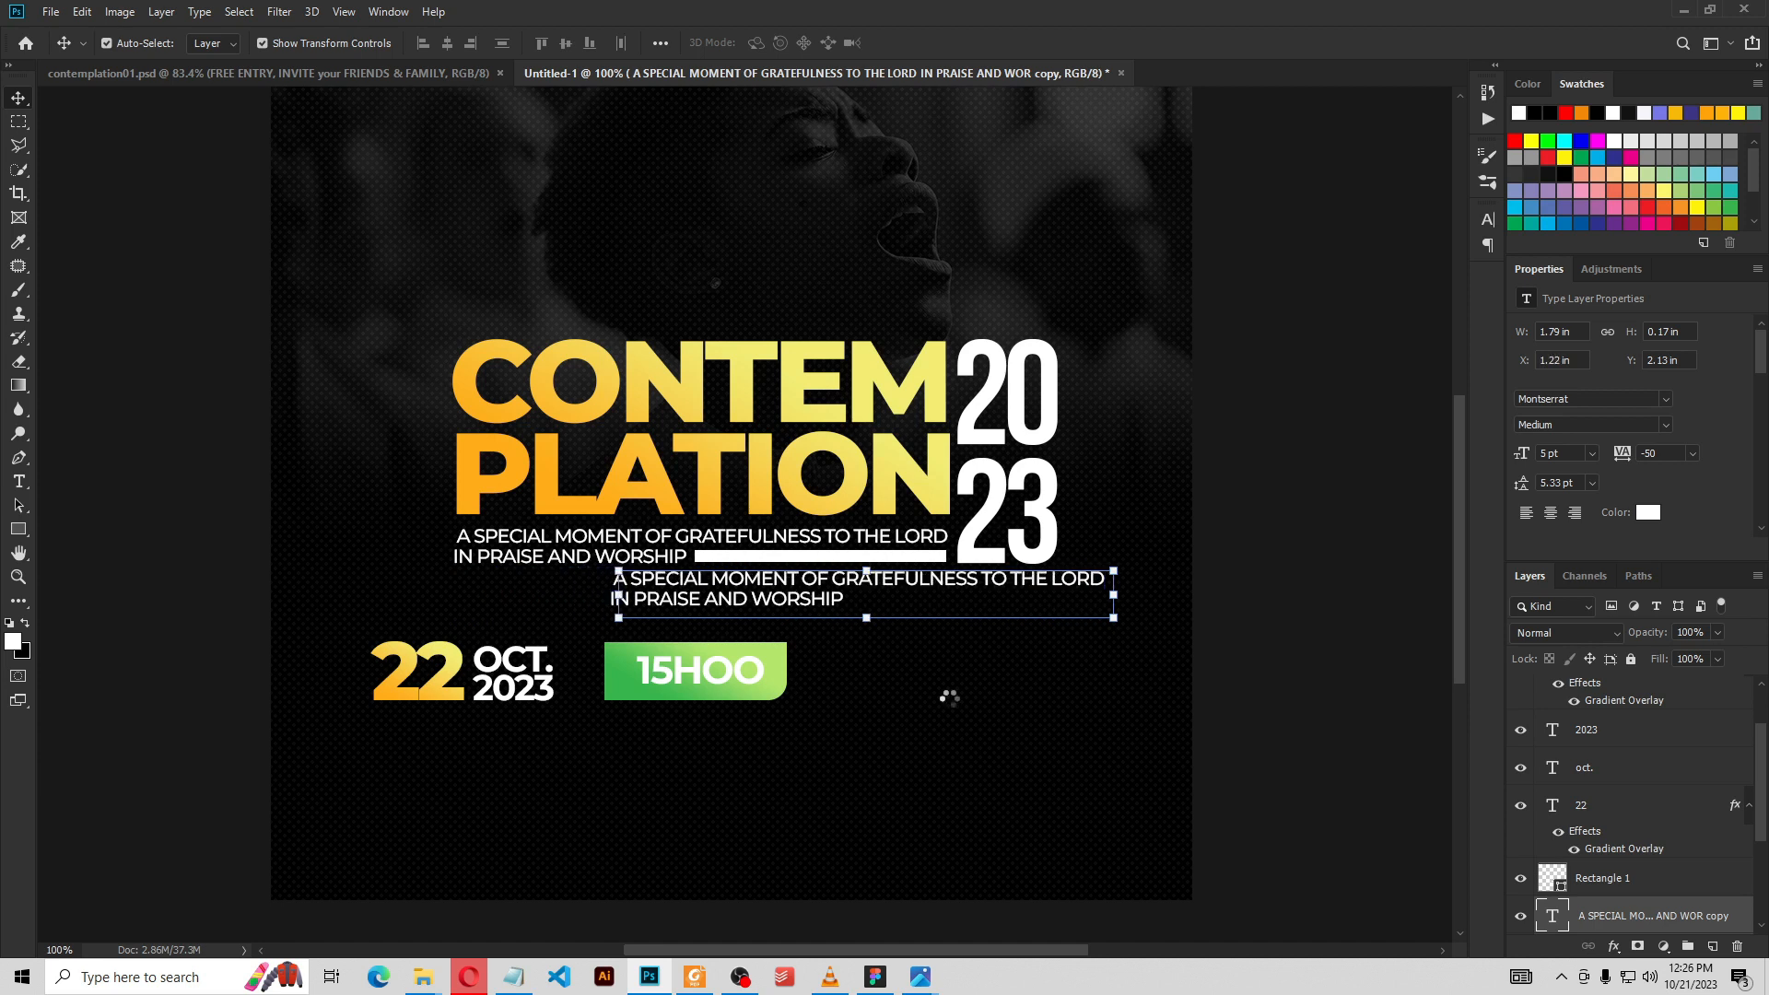
pyautogui.hotkey('shift', 'Right')
pyautogui.hotkey('shift', 'Right')
pyautogui.hotkey('shift', 'Right')
pyautogui.hotkey('shift', 'Right')
pyautogui.hotkey('shift', 'Right')
pyautogui.hotkey('shift', 'Right')
pyautogui.hotkey('shift', 'Right')
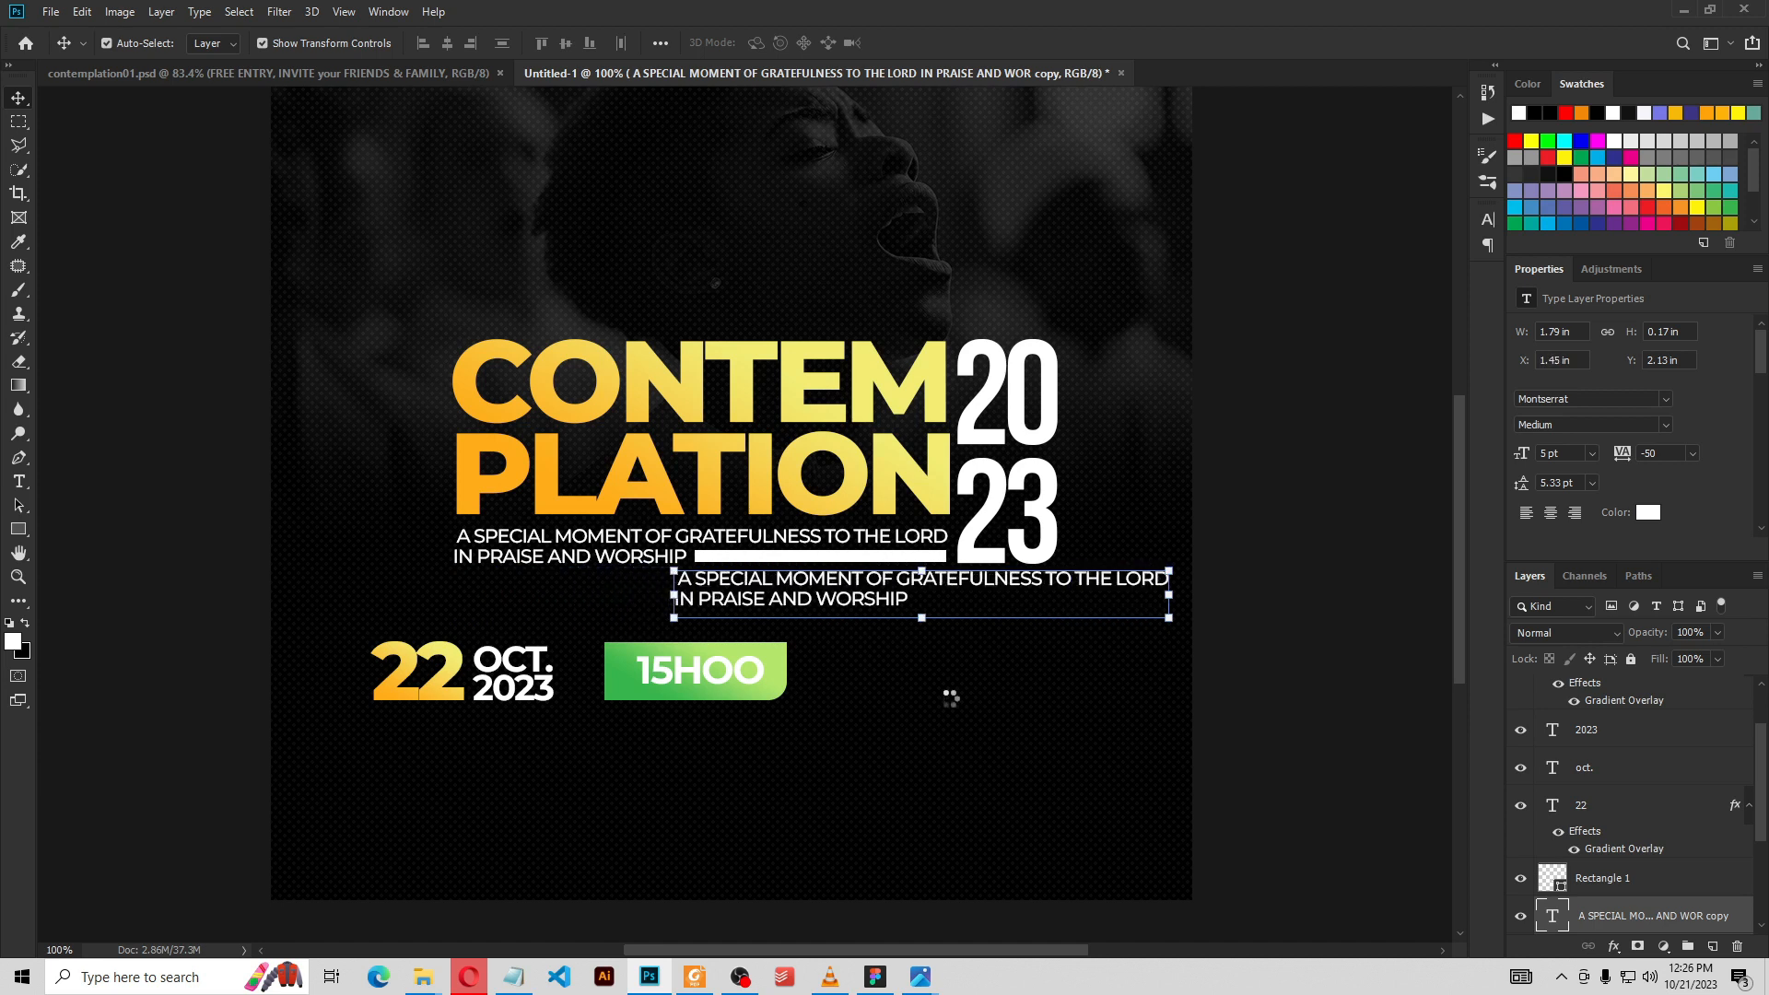
pyautogui.hotkey('shift', 'Right')
pyautogui.hotkey('shift', 'Right')
pyautogui.hotkey('shift', 'Right')
pyautogui.hotkey('shift', 'Right')
pyautogui.hotkey('shift', 'Right')
pyautogui.hotkey('shift', 'Right')
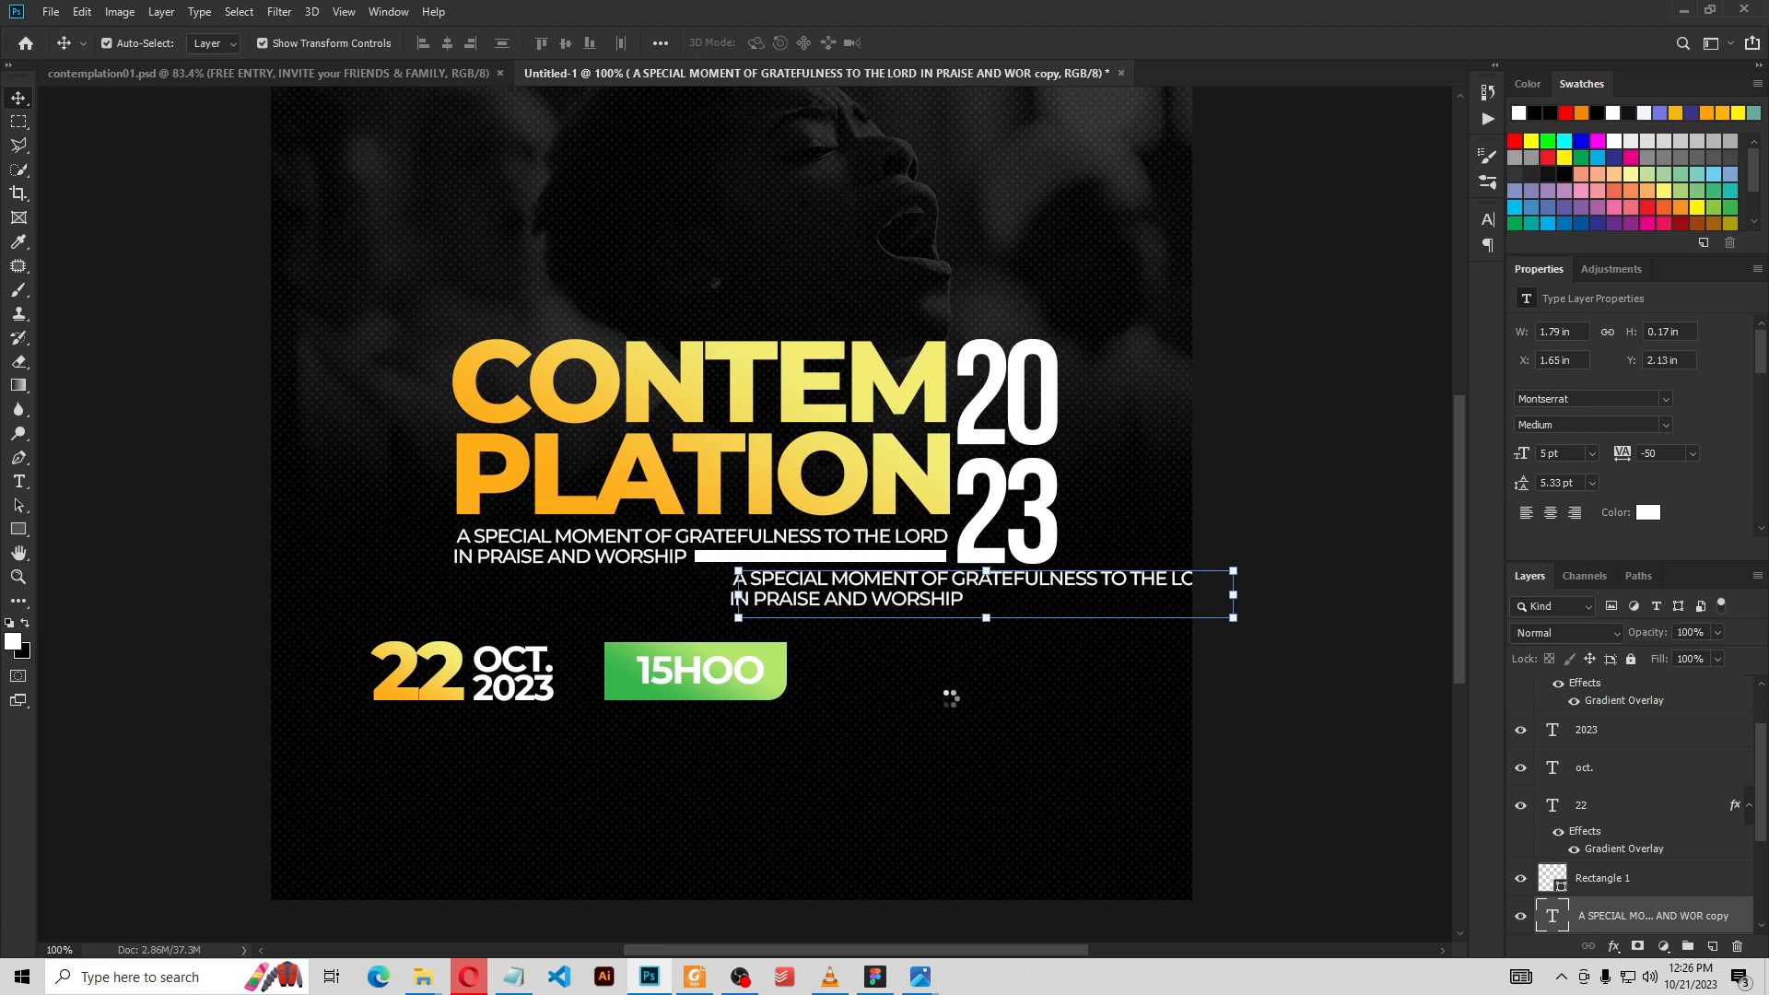
pyautogui.hotkey('shift', 'Right')
pyautogui.hotkey('shift', 'Right')
pyautogui.hotkey('shift', 'Right')
pyautogui.hotkey('shift', 'Right')
pyautogui.hotkey('shift', 'Right')
pyautogui.hotkey('shift', 'Right')
pyautogui.hotkey('shift', 'Right')
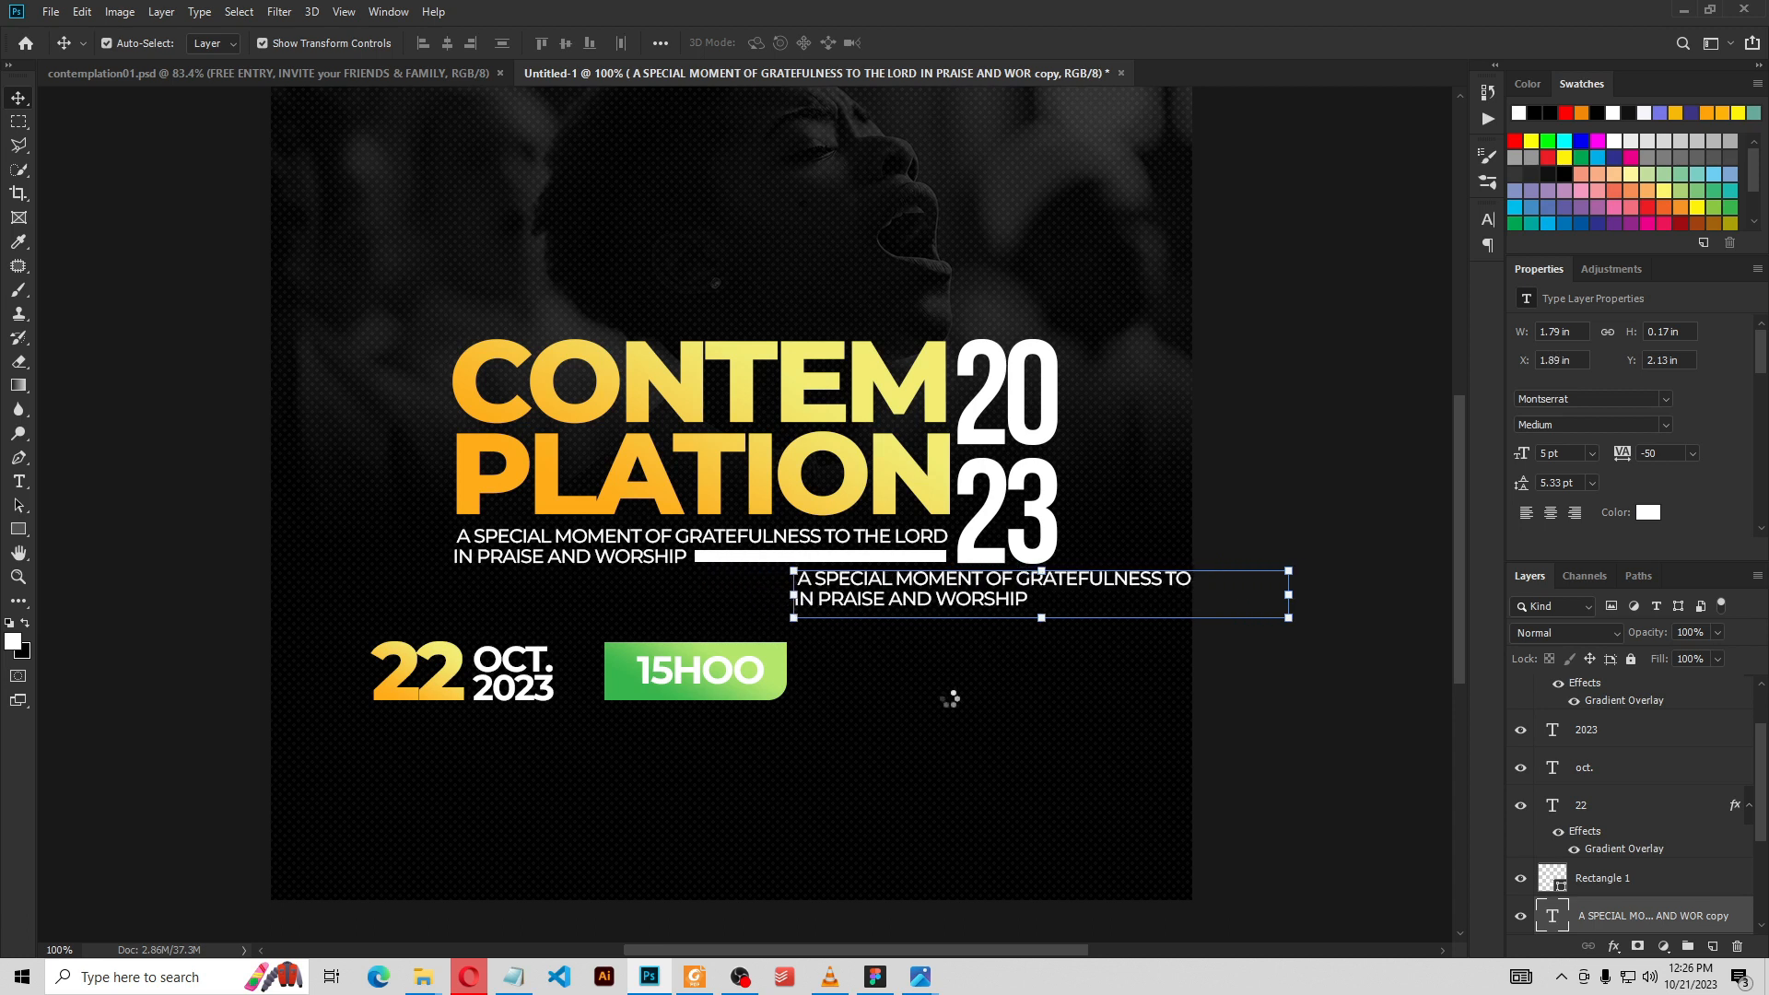
pyautogui.hotkey('shift', 'Right')
pyautogui.hotkey('shift', 'Down')
pyautogui.hotkey('shift', 'Down')
pyautogui.hotkey('shift', 'Down')
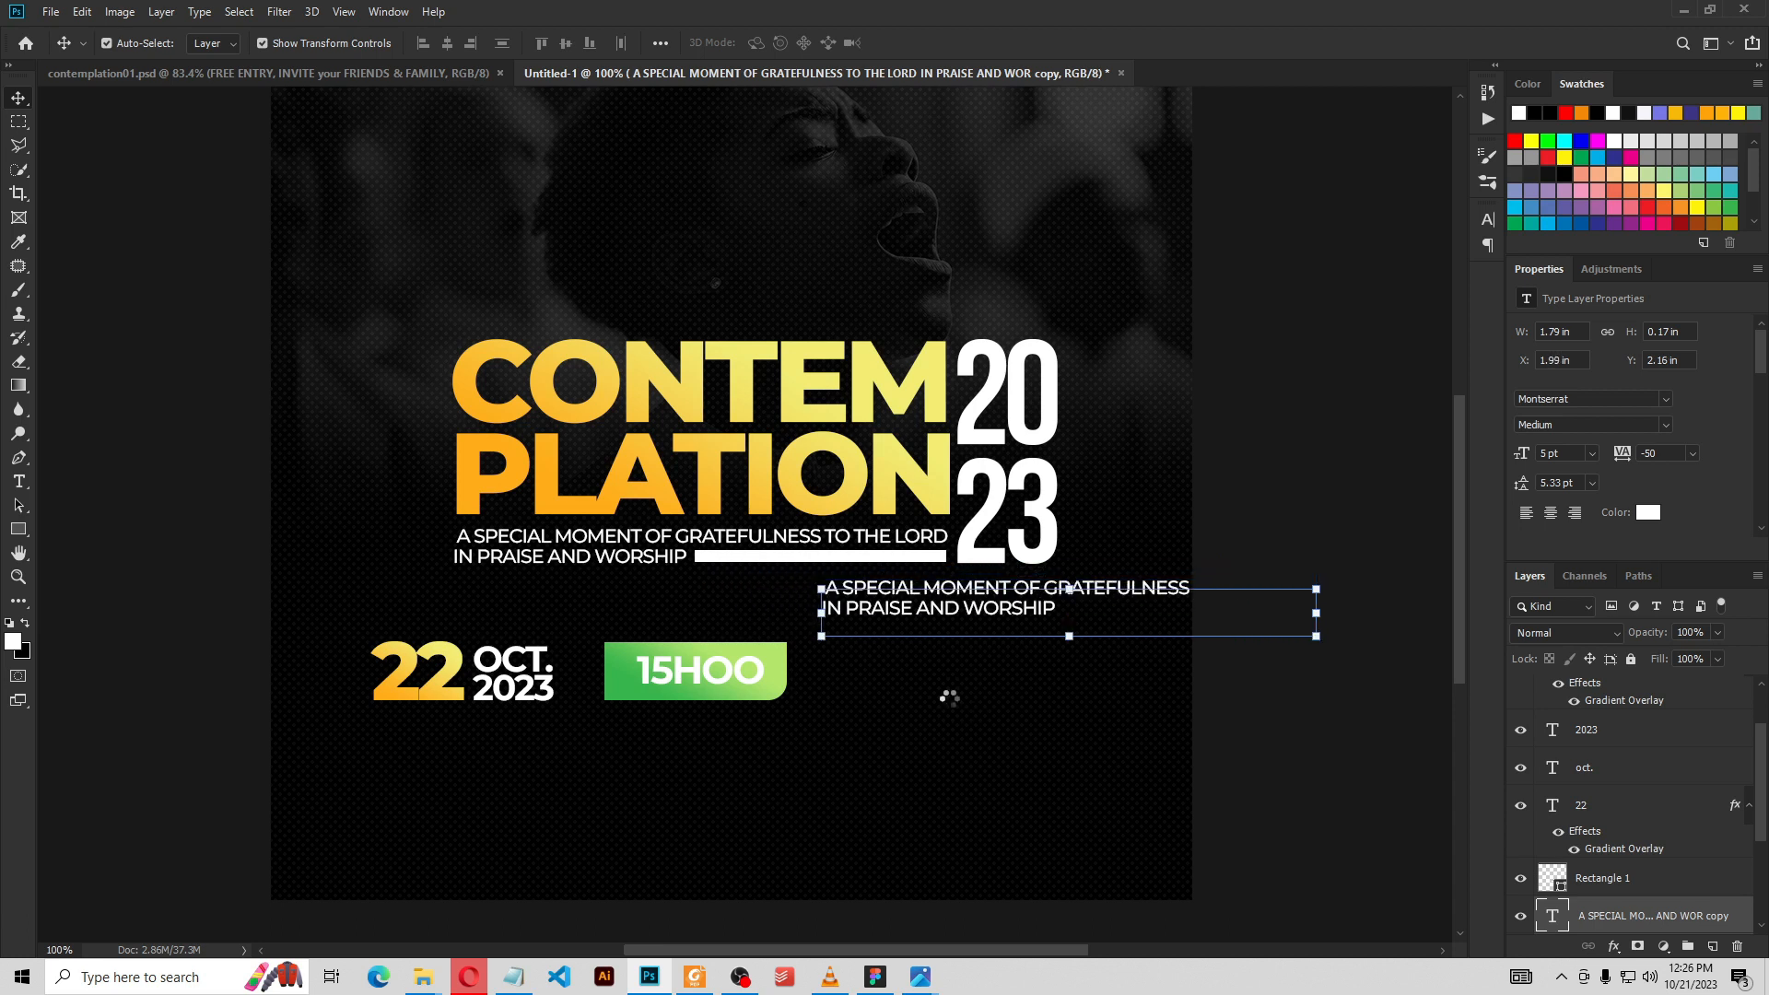
pyautogui.hotkey('shift', 'Down')
pyautogui.hotkey('shift', 'Down')
pyautogui.hotkey('shift', 'Down')
pyautogui.hotkey('shift', 'Down')
pyautogui.hotkey('shift', 'Down')
pyautogui.hotkey('shift', 'Down')
pyautogui.hotkey('shift', 'Down')
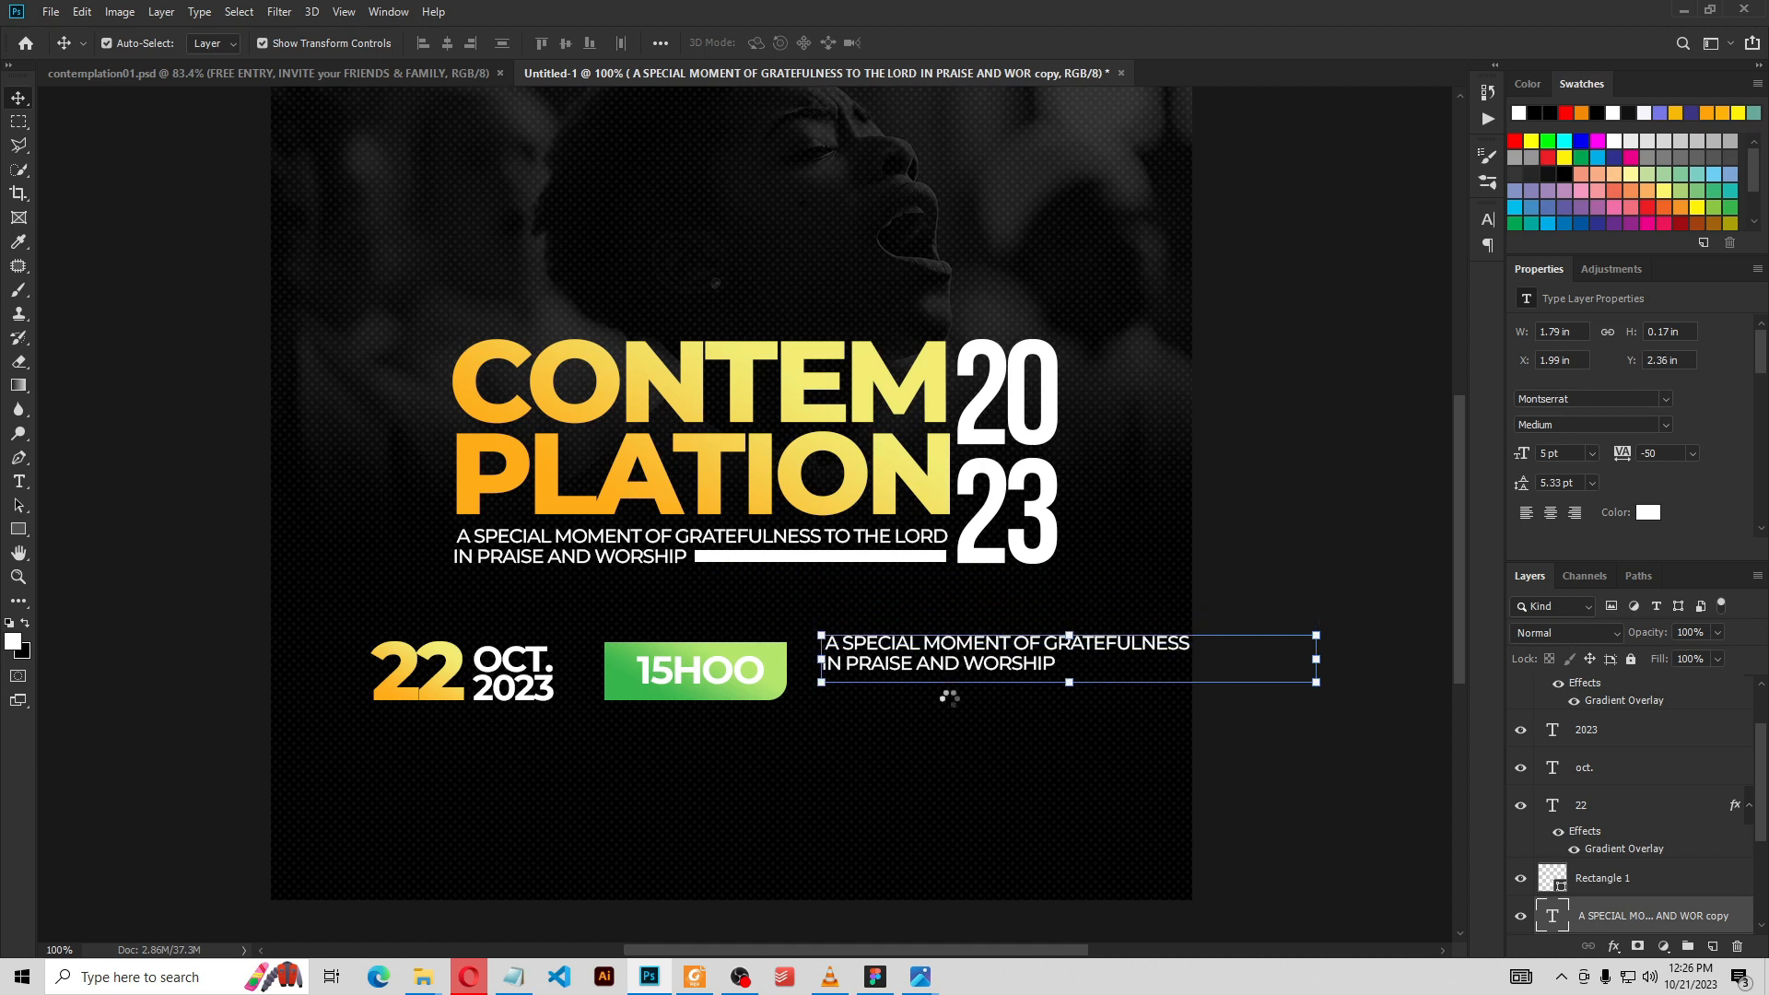
pyautogui.hotkey('shift', 'Up')
pyautogui.hotkey('shift', 'Up')
pyautogui.hotkey('shift', 'Down')
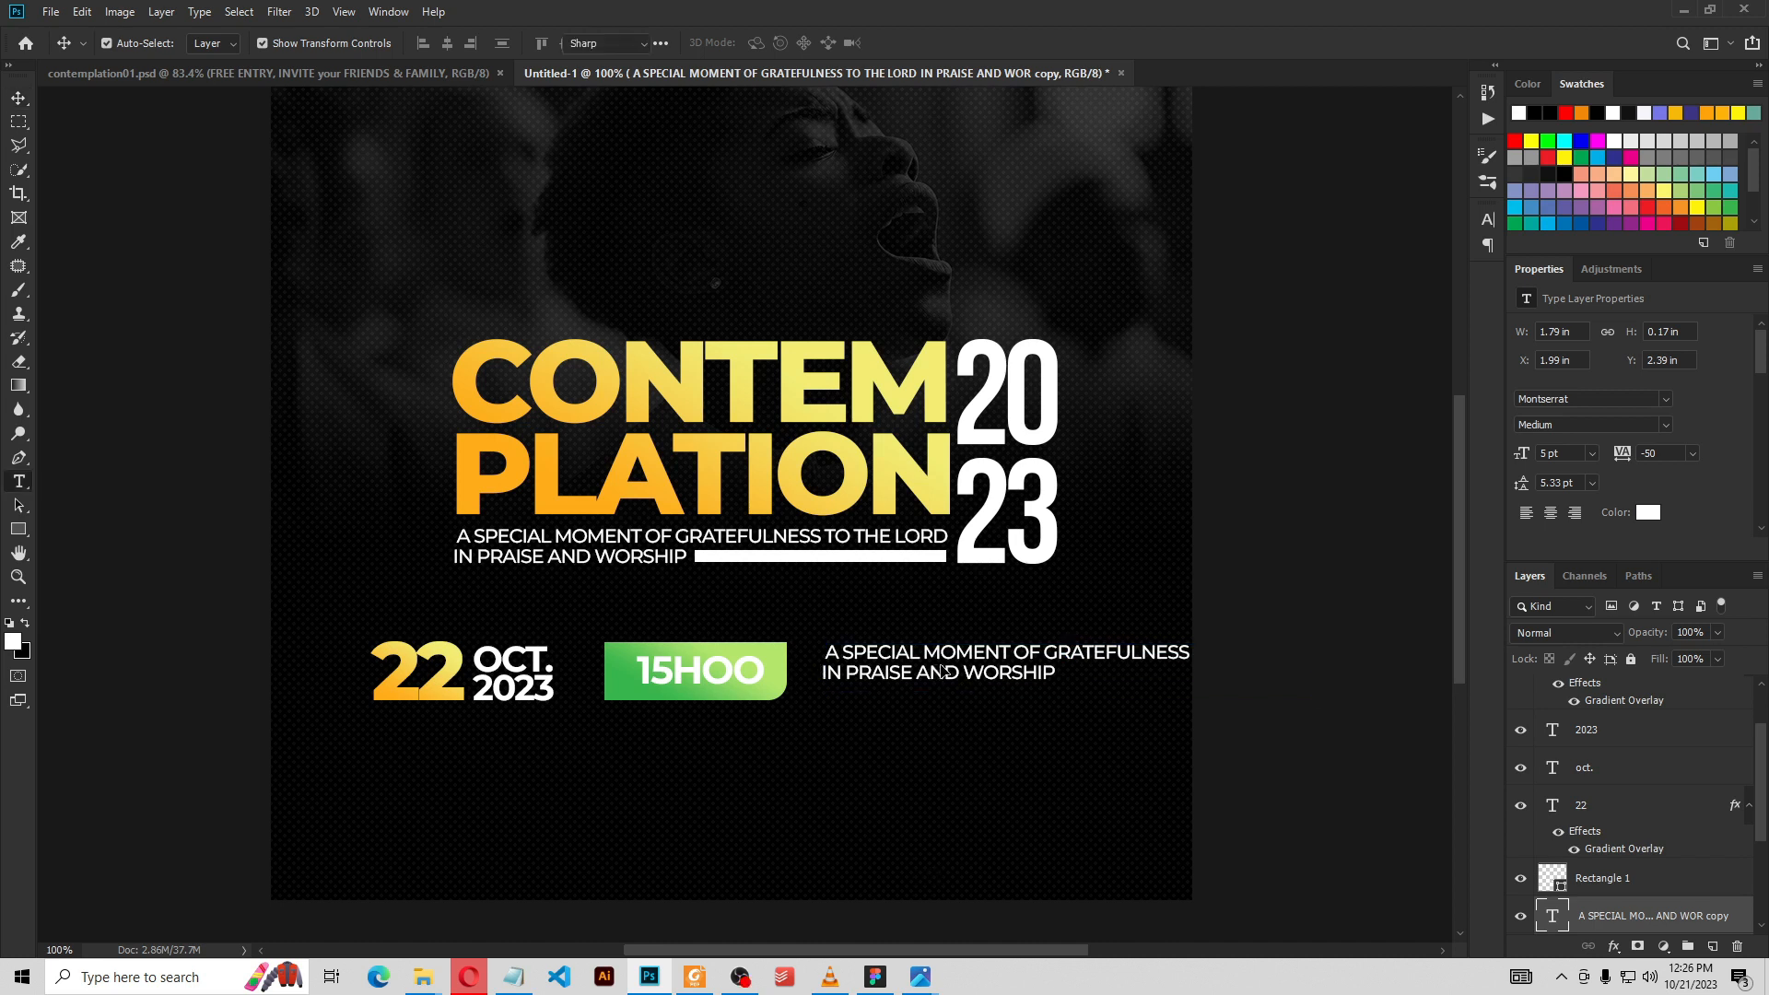
# Replace the copied tagline's text with "LA MAISON DES AIGLES (PPMA)" and "AT THE EVANGELICAL CHURCH" on two lines
pyautogui.doubleClick(944, 659)
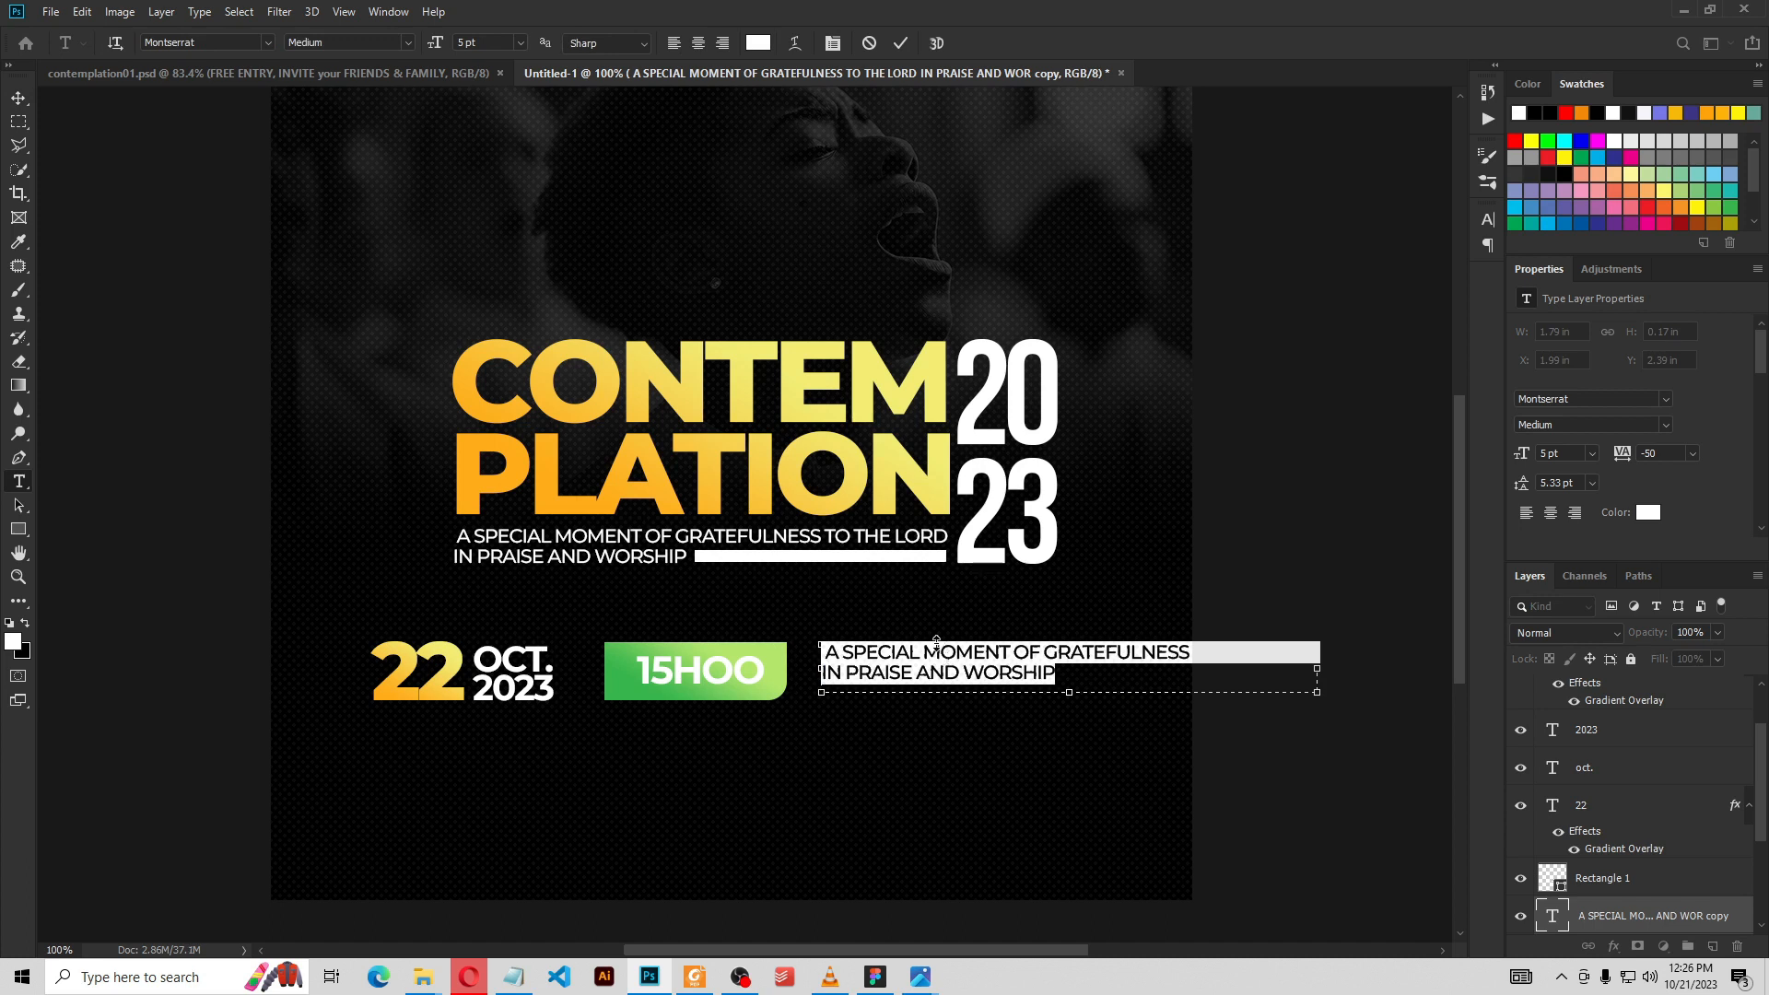
pyautogui.press('Right')
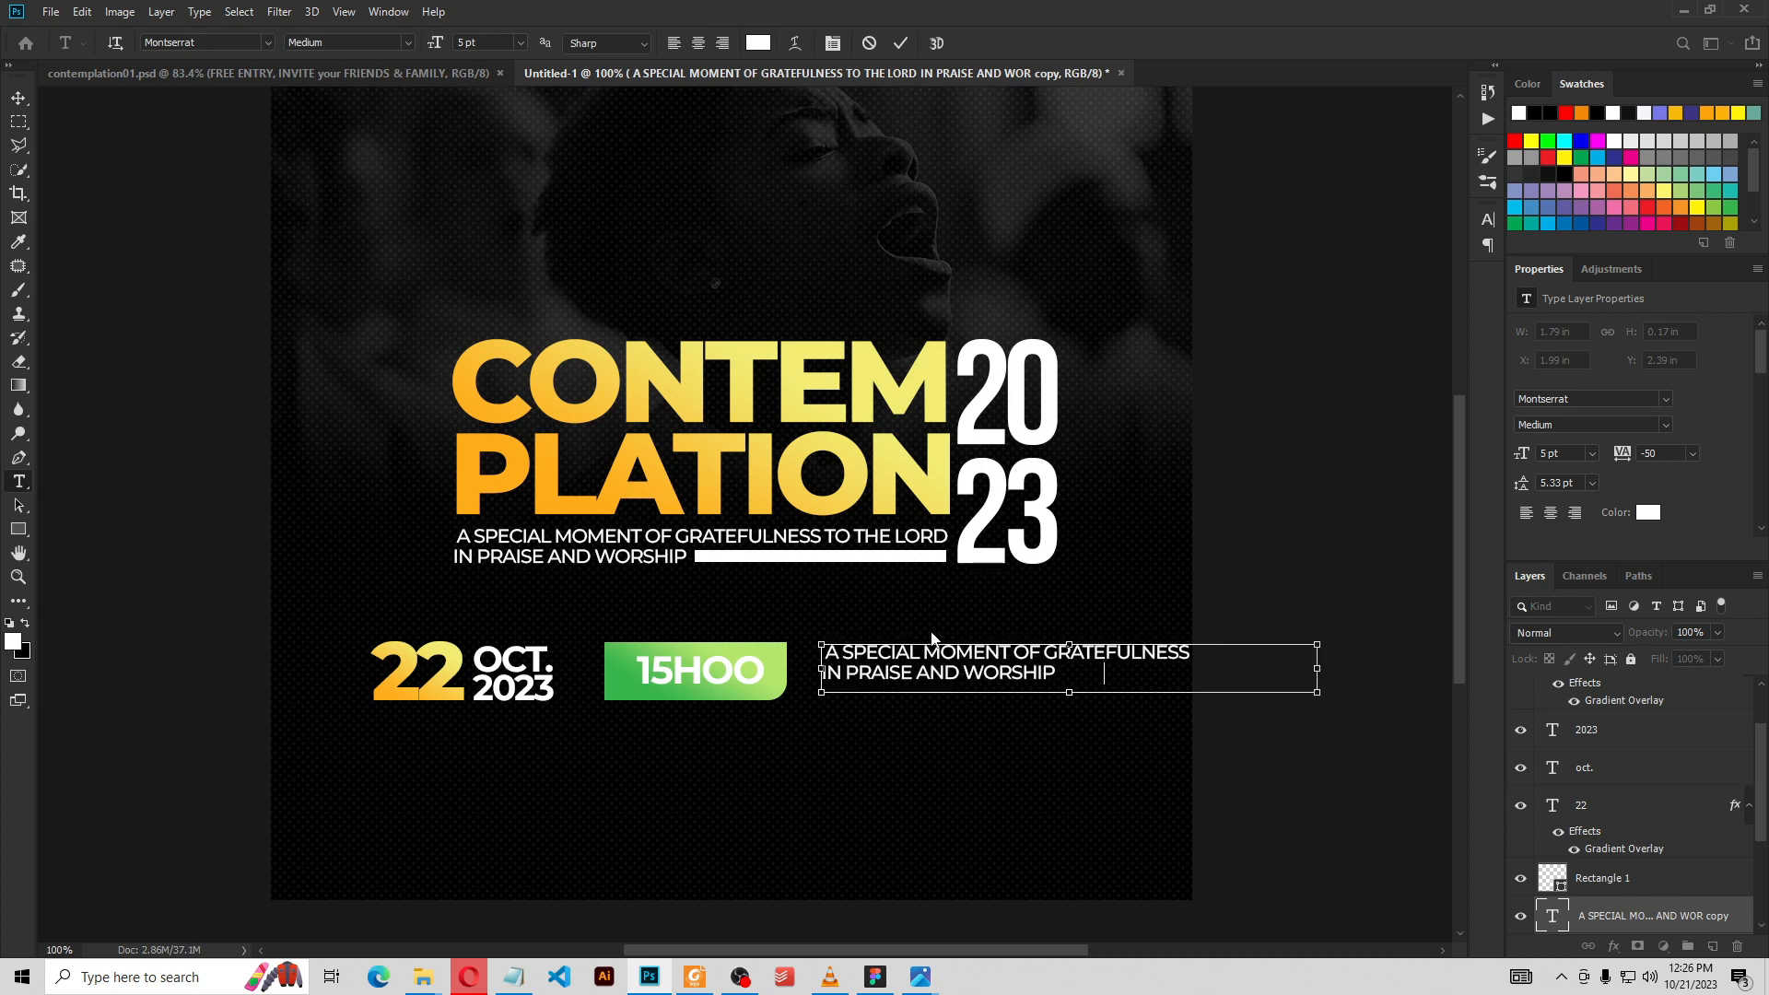
pyautogui.hotkey('ctrl', 'a')
pyautogui.write('LA MAISON DES AIGLES (PPMA) AT THE EVANGELICAL CHURCH')
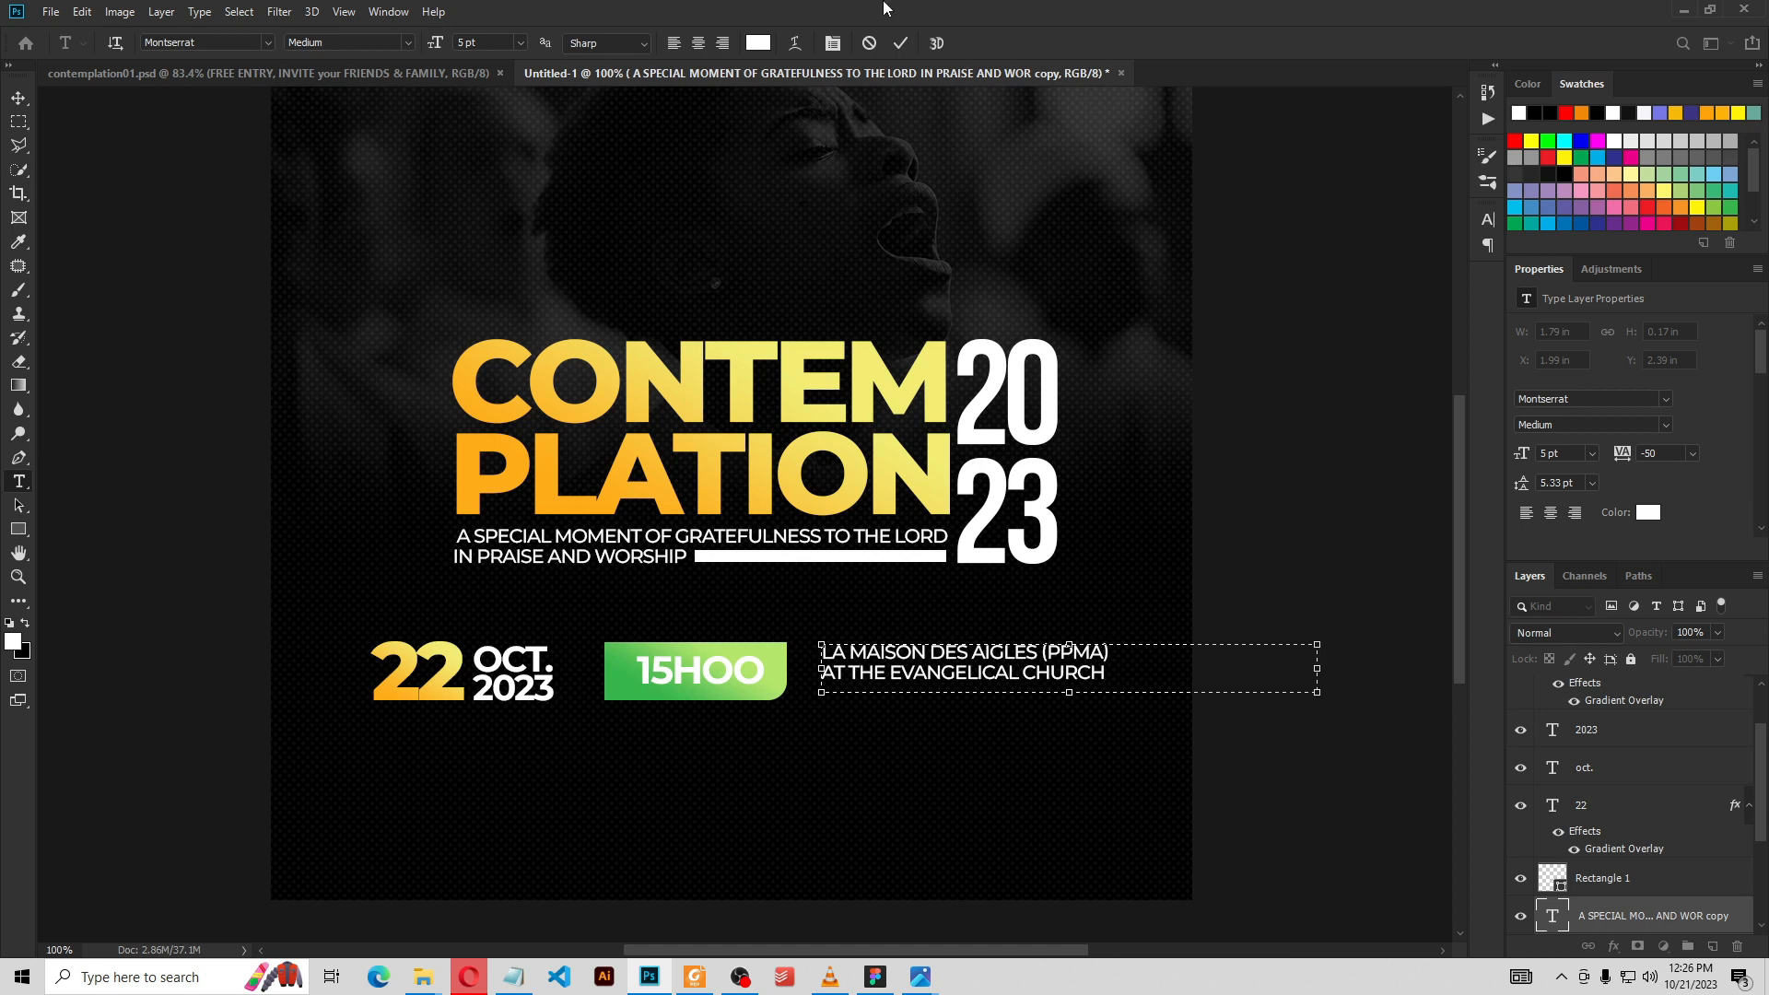
pyautogui.click(900, 43)
# Nudge the venue text slightly down and set its leading to 6 pt and its font size to 5 pt
pyautogui.press('v')
pyautogui.moveTo(926, 671)
pyautogui.mouseDown()
pyautogui.moveTo(924, 692)
pyautogui.moveTo(924, 675)
pyautogui.mouseUp()
pyautogui.click(1592, 482)
pyautogui.click(1574, 528)
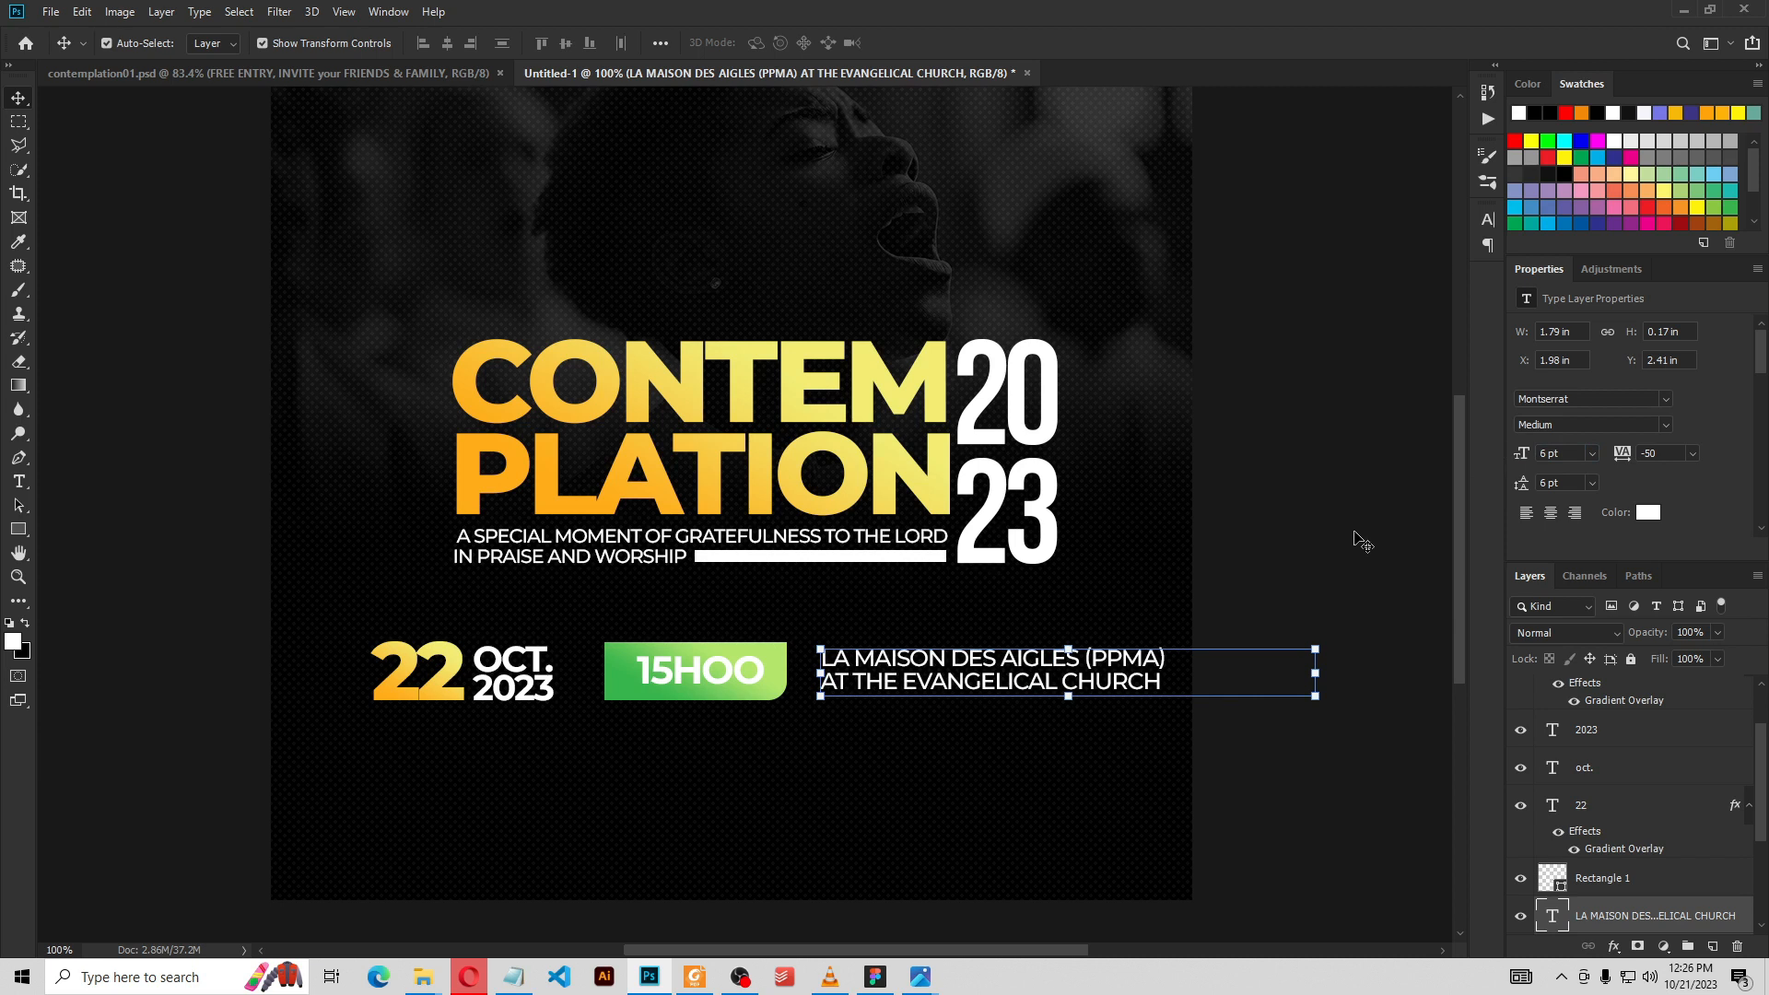
pyautogui.write('5')
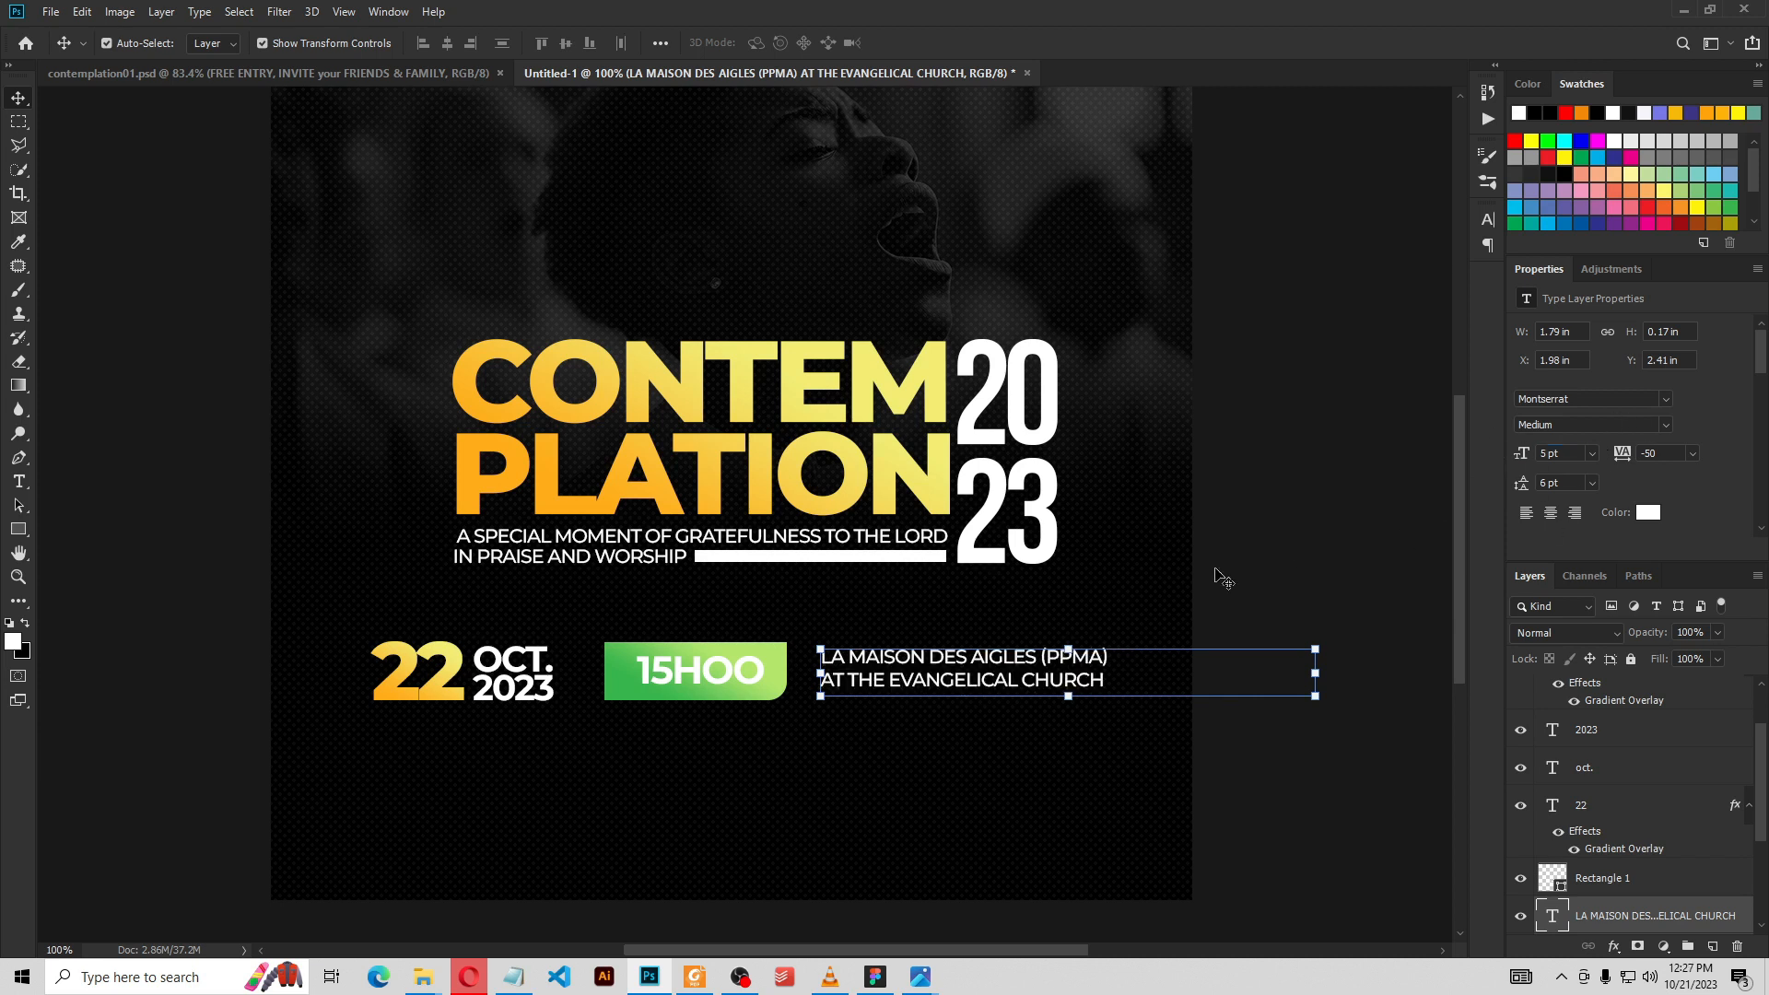
# Narrow the venue text box to about 1.06 in wide so it fits around its two lines
pyautogui.doubleClick(1098, 662)
pyautogui.moveTo(1319, 675); pyautogui.dragTo(1114, 667)
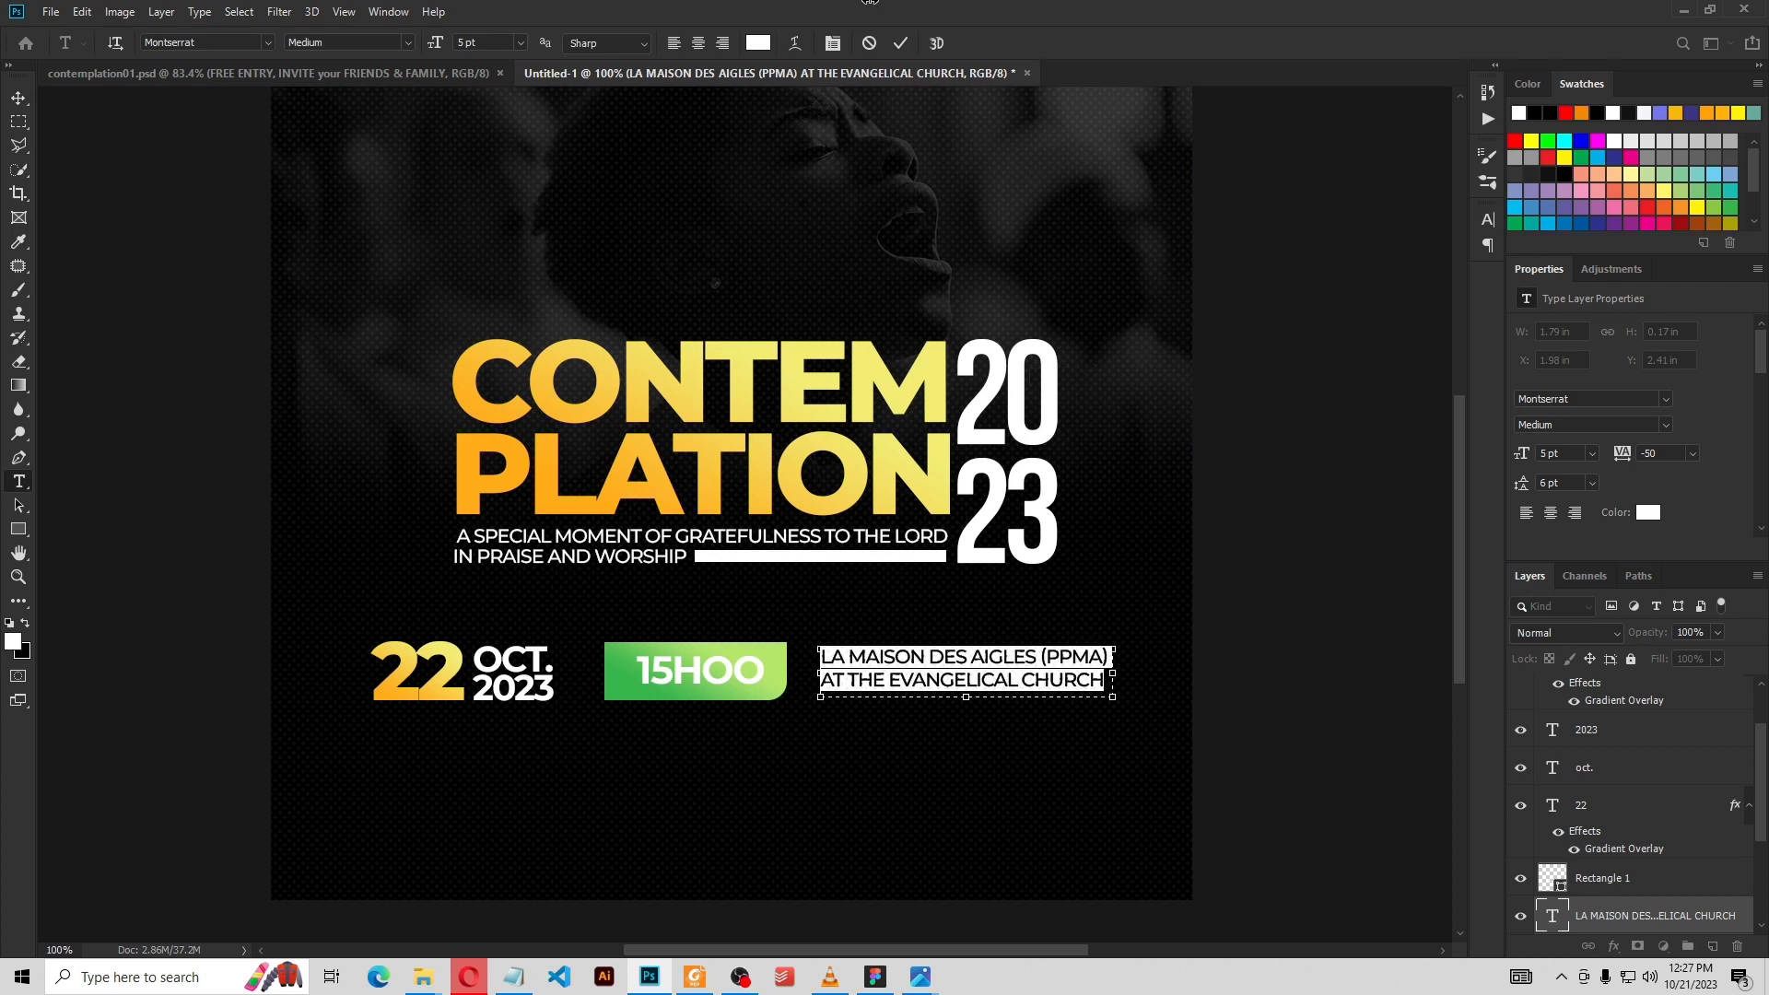
pyautogui.click(901, 43)
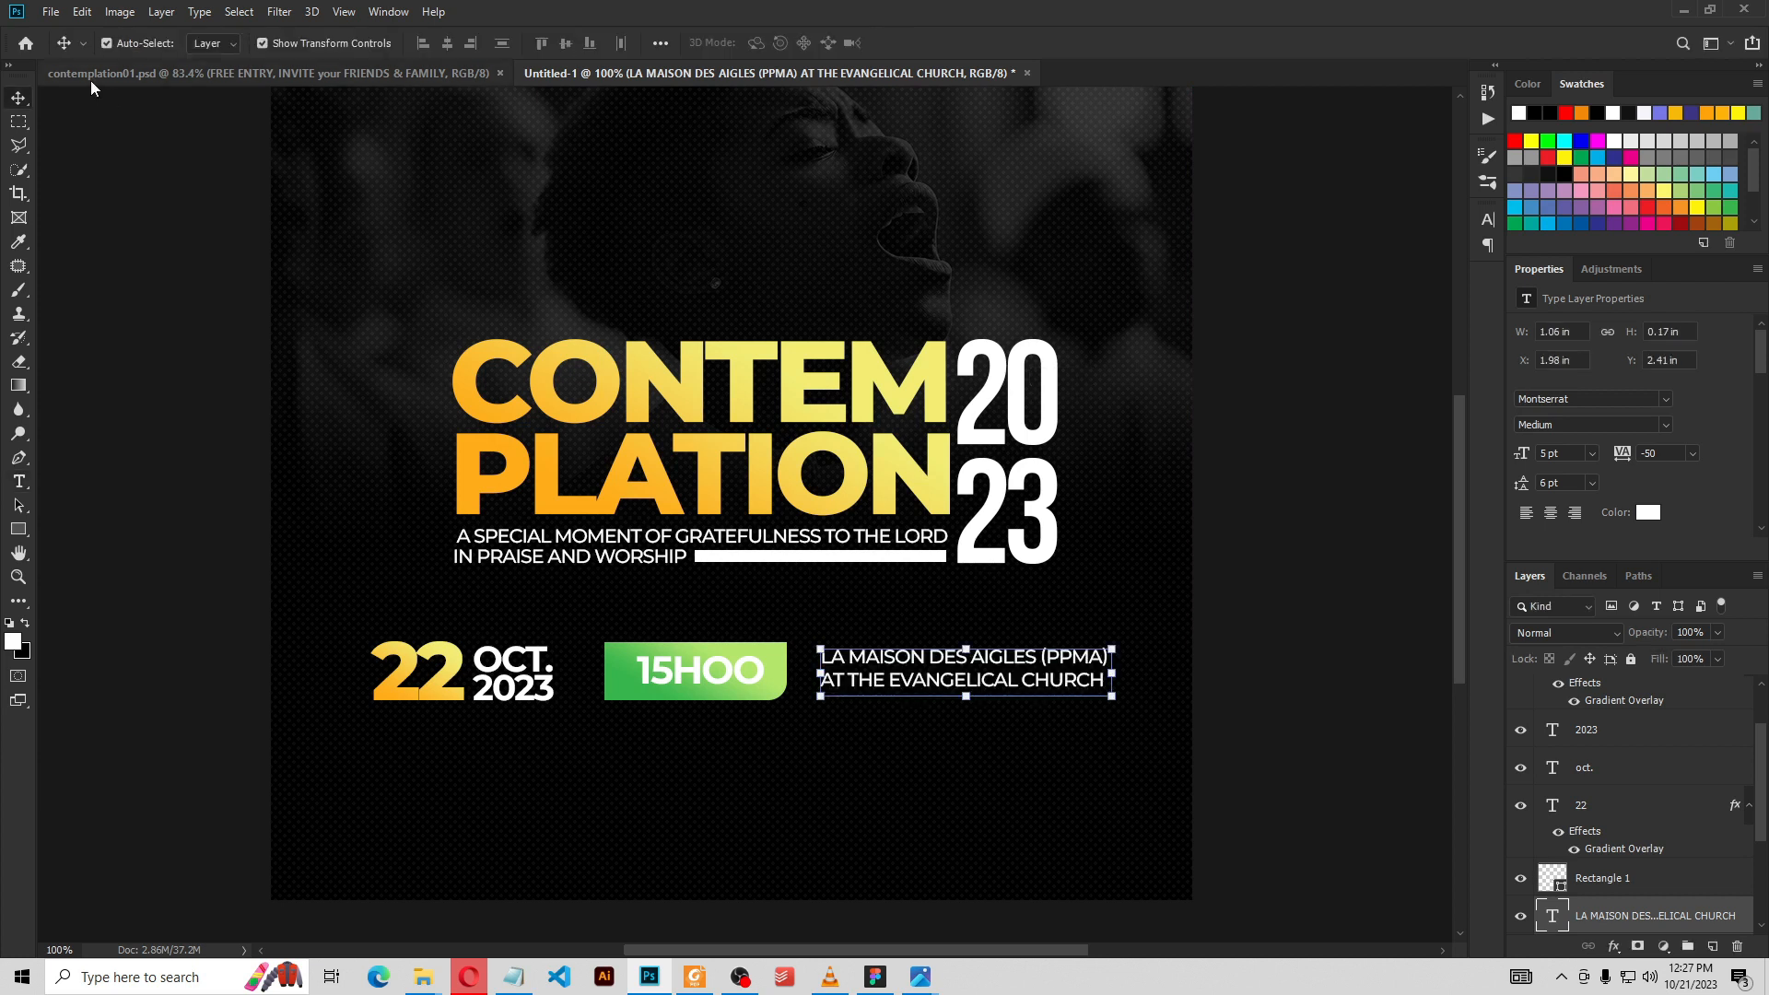
# Group the 15HOO text layer with its green badge rectangle, Rectangle 2
pyautogui.moveTo(1763, 779); pyautogui.dragTo(1767, 967)
pyautogui.moveTo(1766, 861); pyautogui.dragTo(1761, 723)
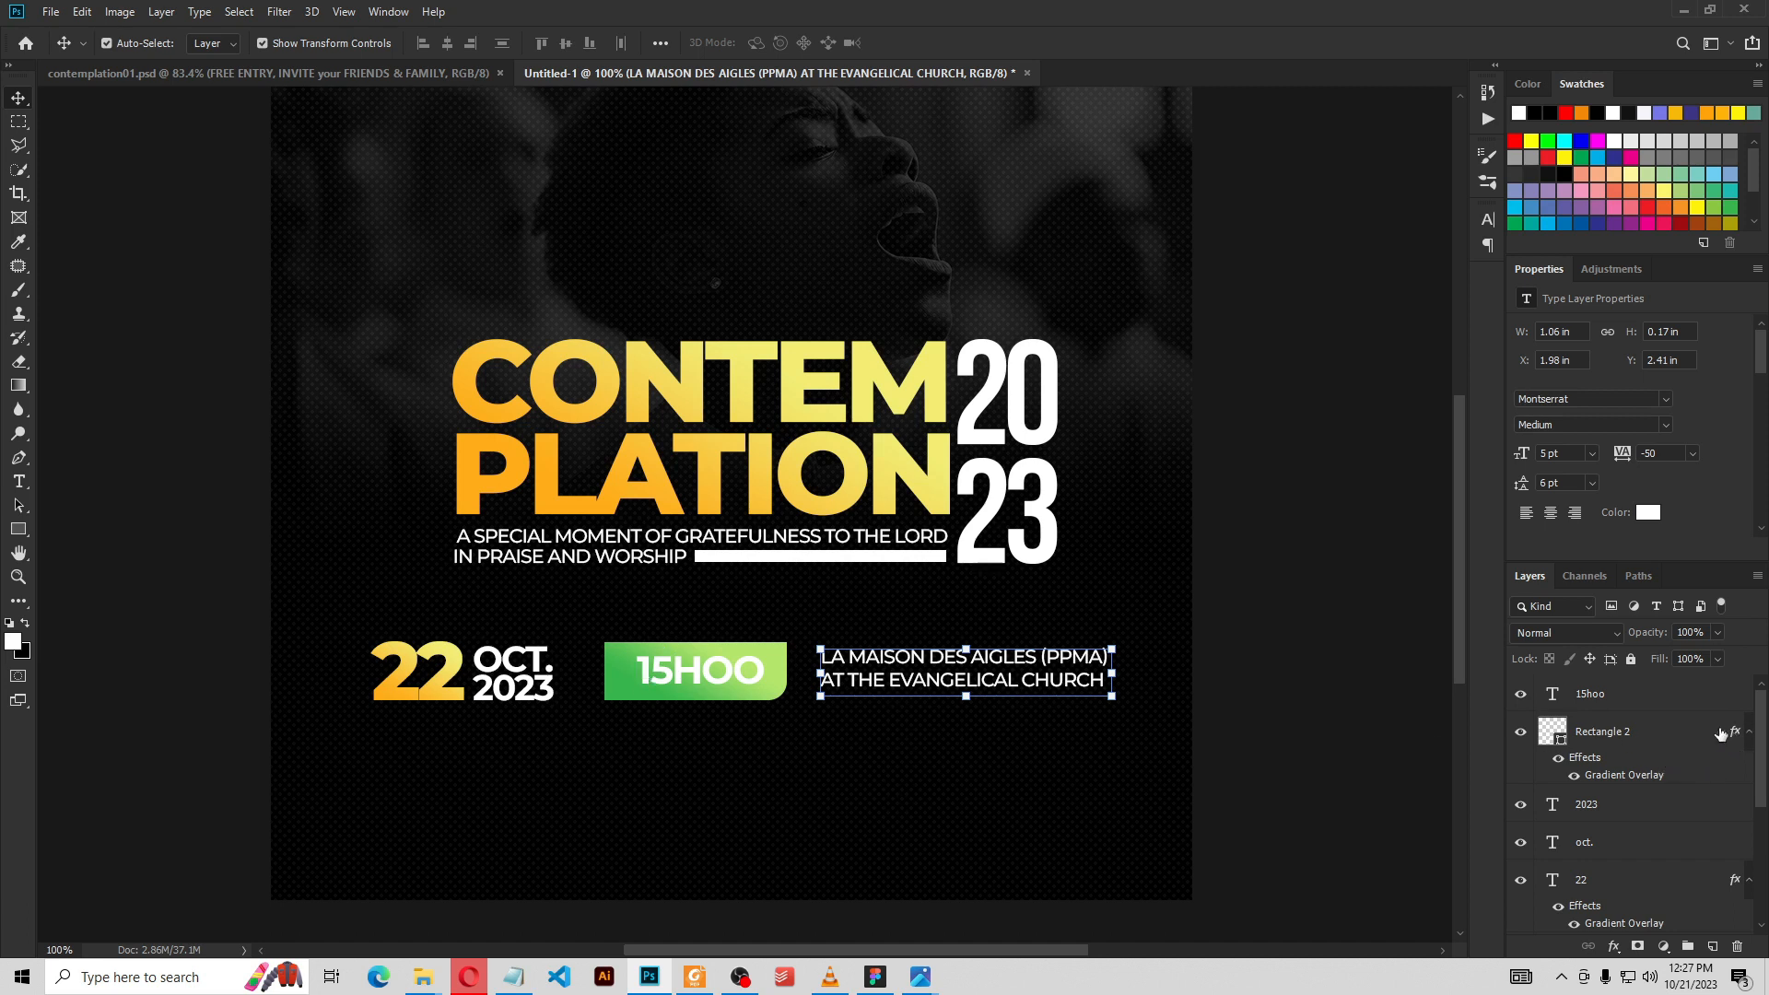
pyautogui.click(1747, 731)
pyautogui.click(1636, 706)
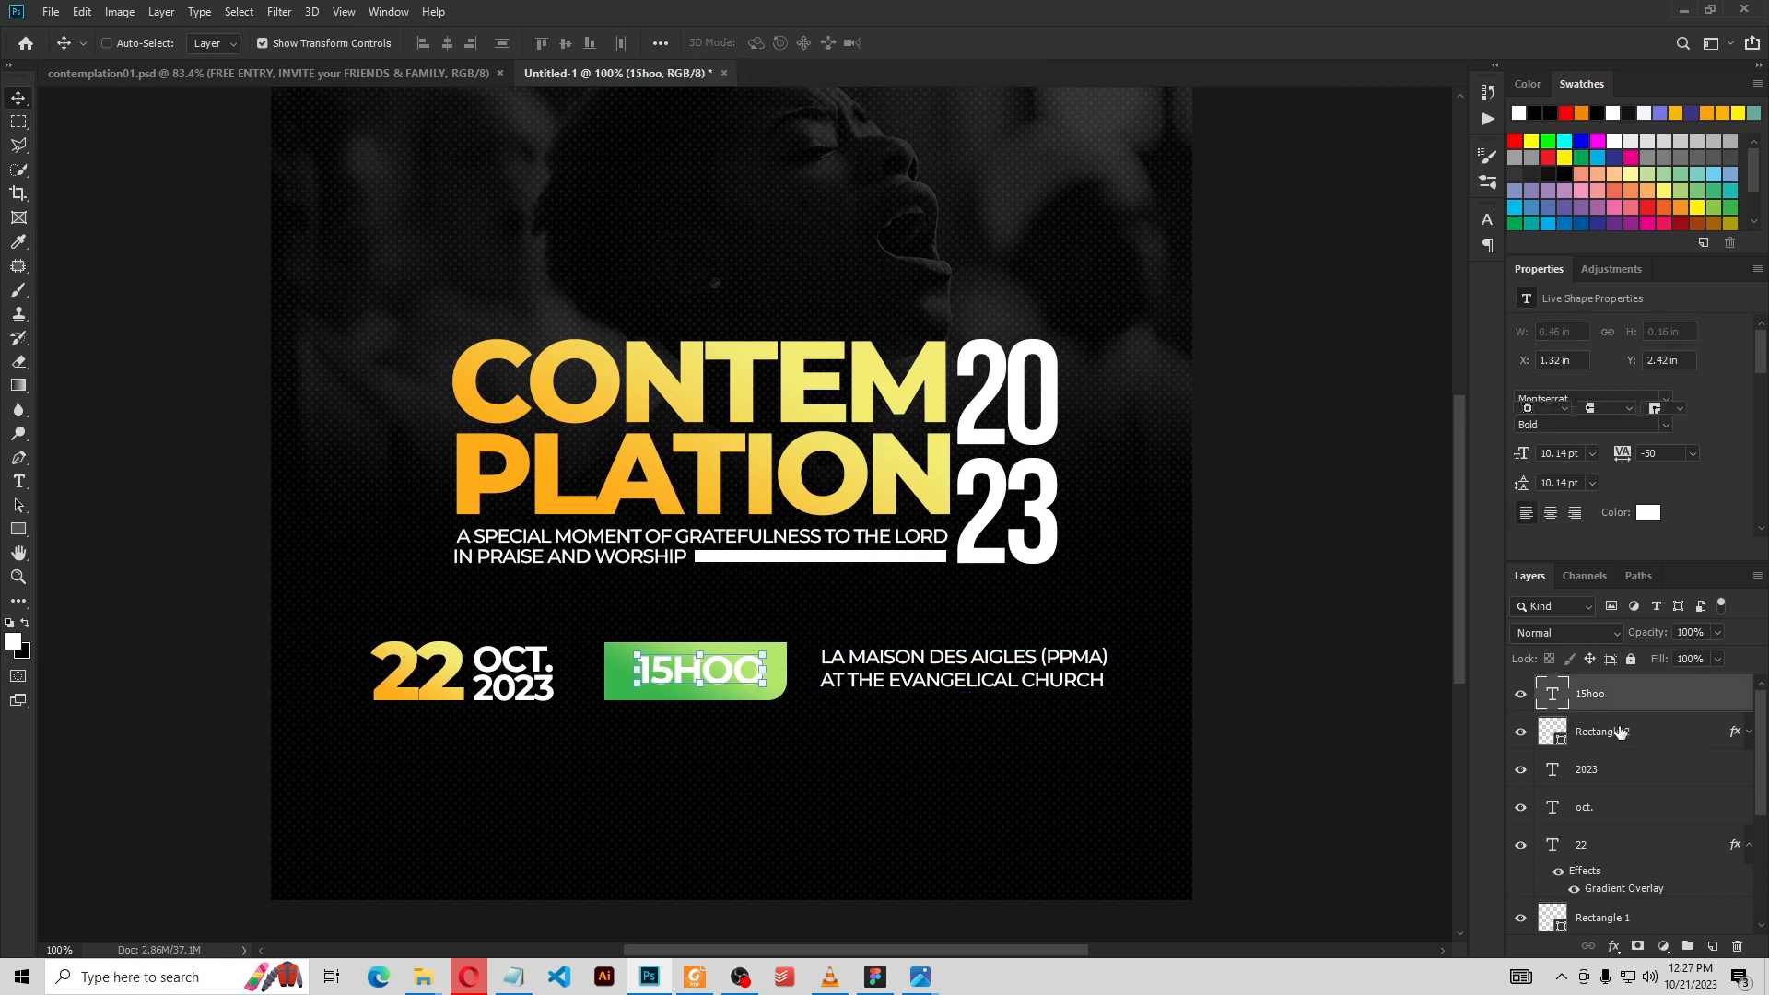
pyautogui.click(1619, 731)
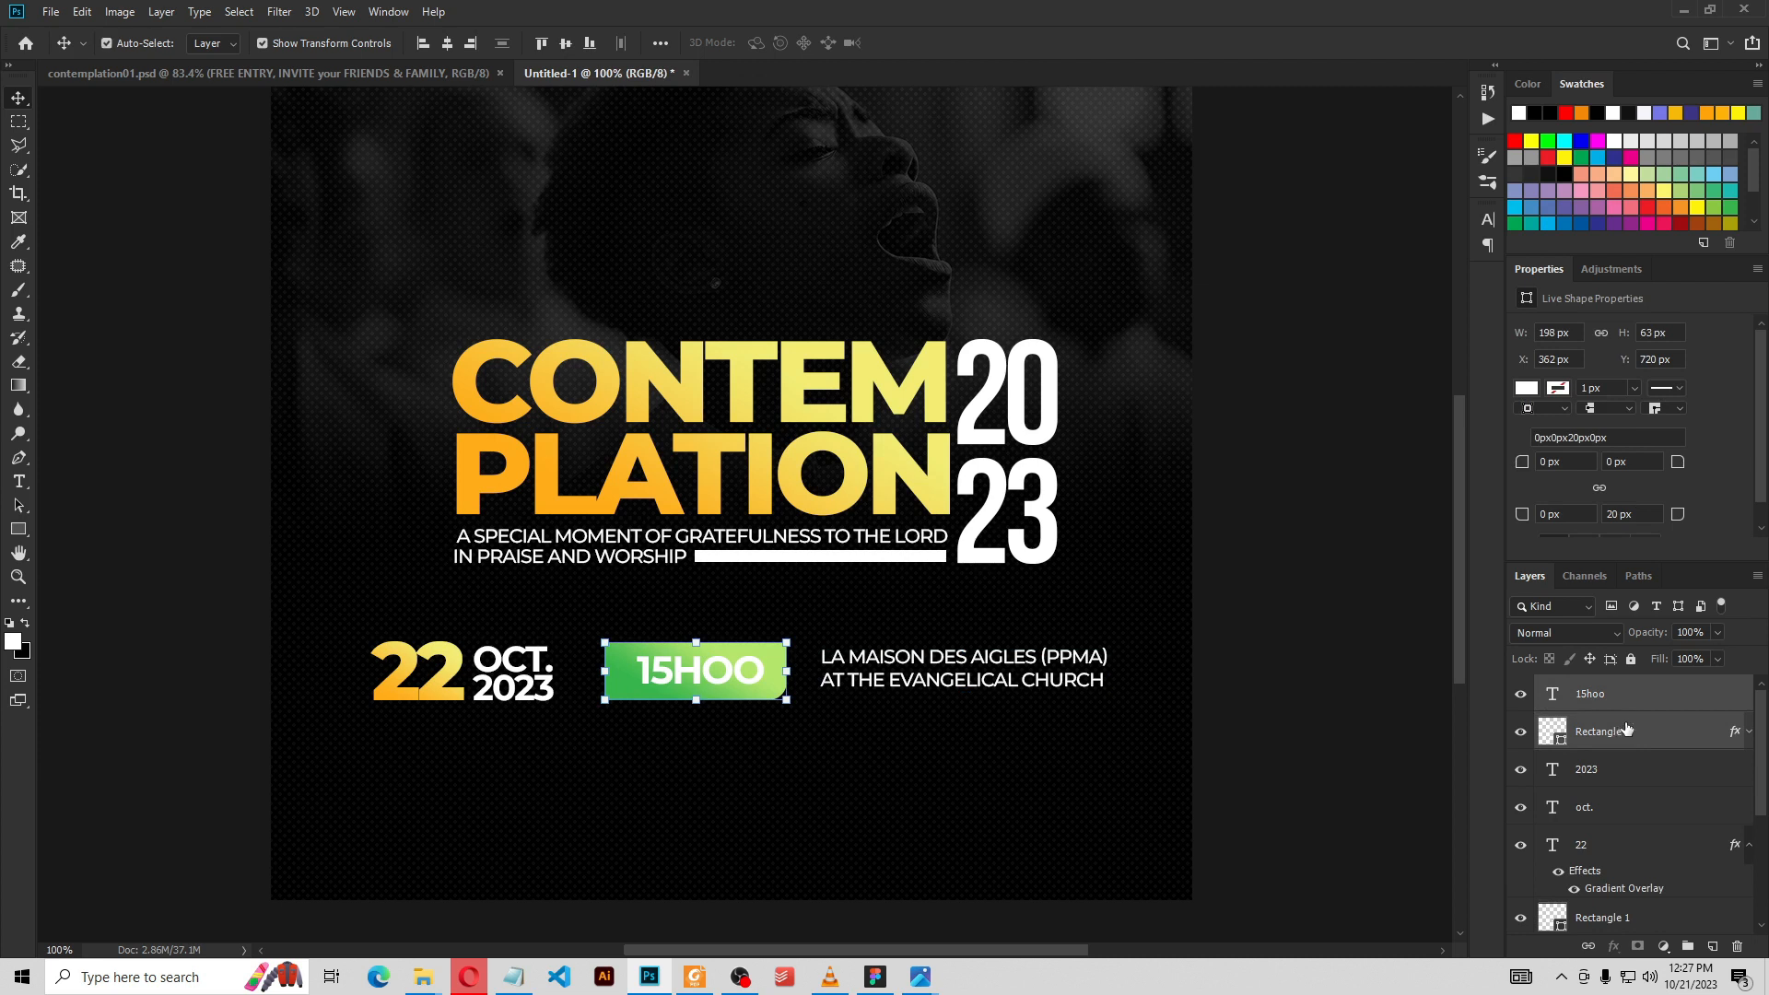
pyautogui.click(1615, 695)
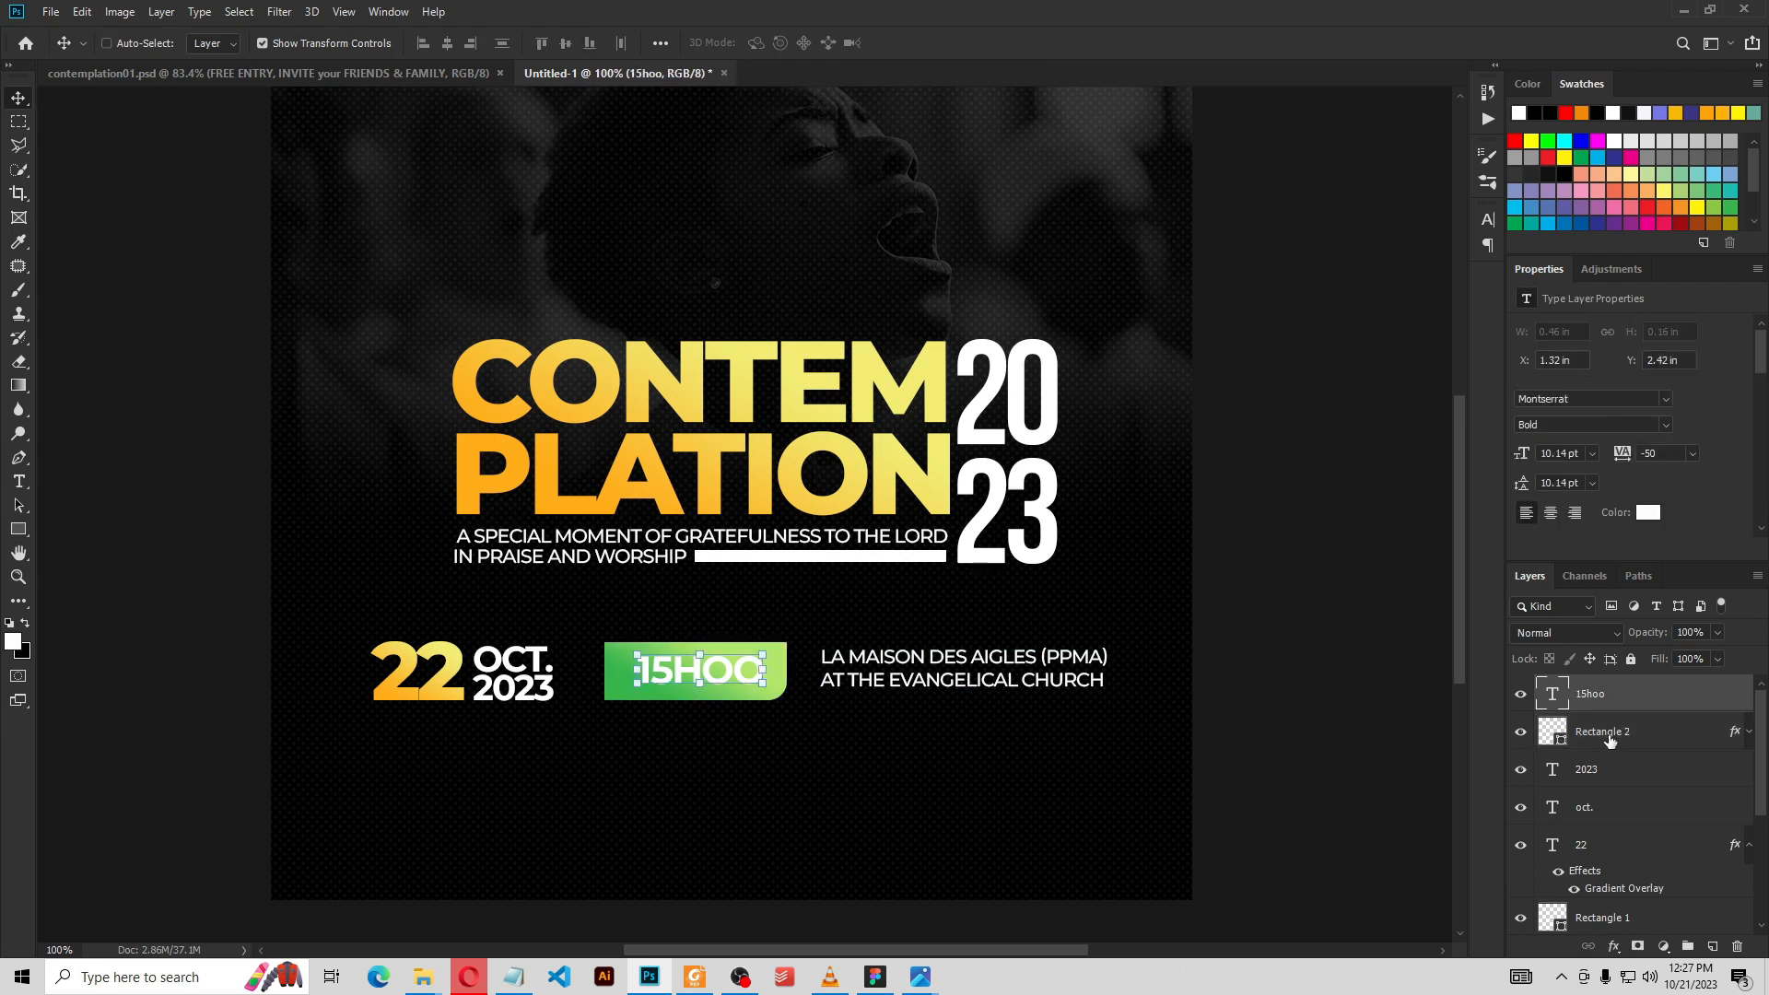
pyautogui.keyDown('ctrl'); pyautogui.click(1611, 740); pyautogui.keyUp('ctrl')
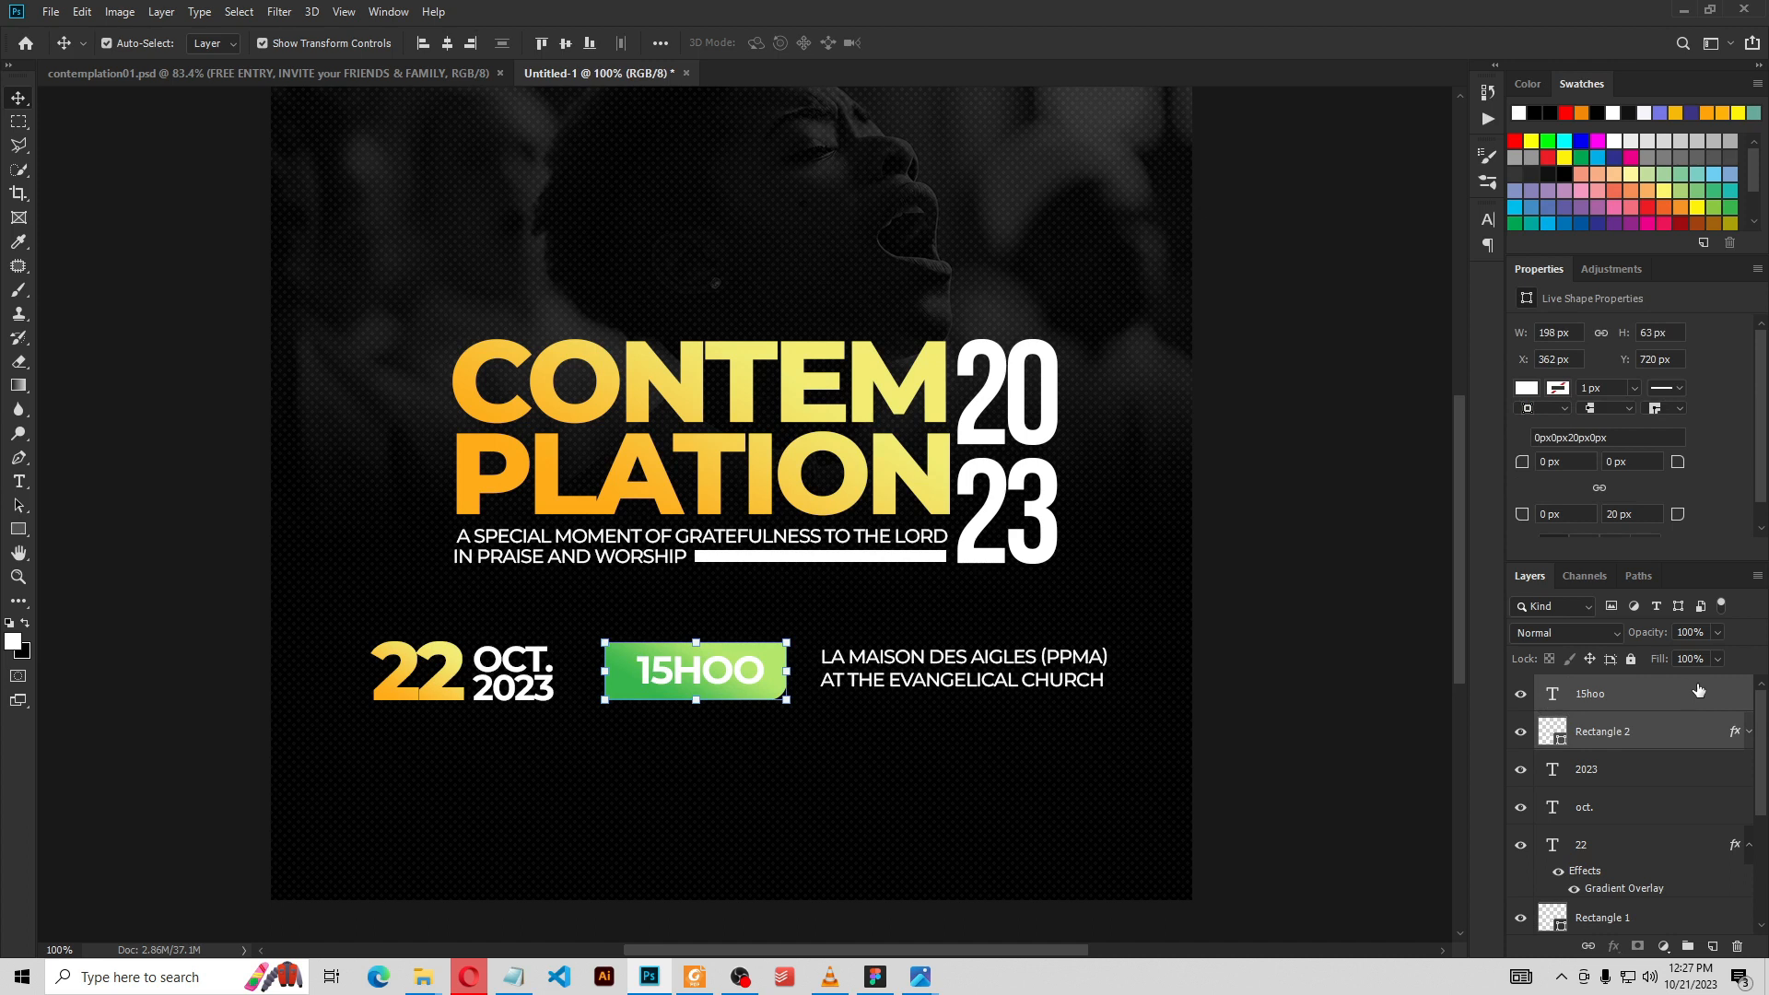
pyautogui.hotkey('ctrl', 'g')
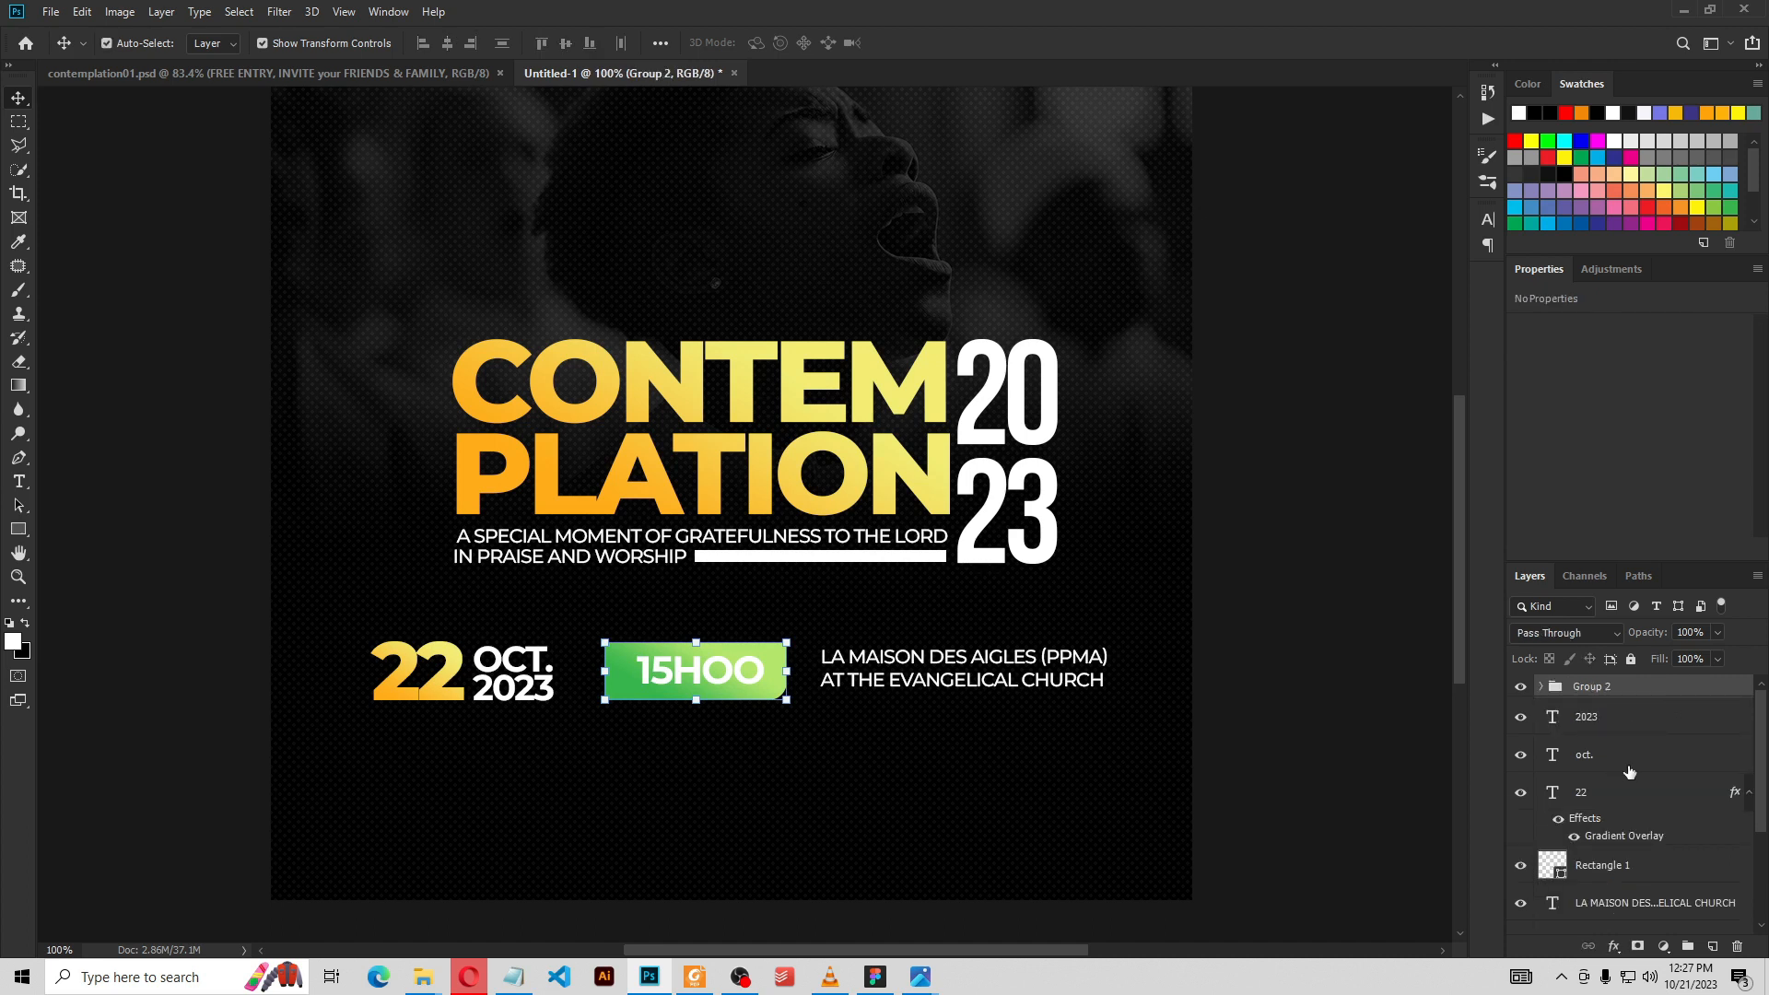
# Collapse the 22 layer's effects and group the three date text layers: 22, oct. and 2023
pyautogui.click(1750, 794)
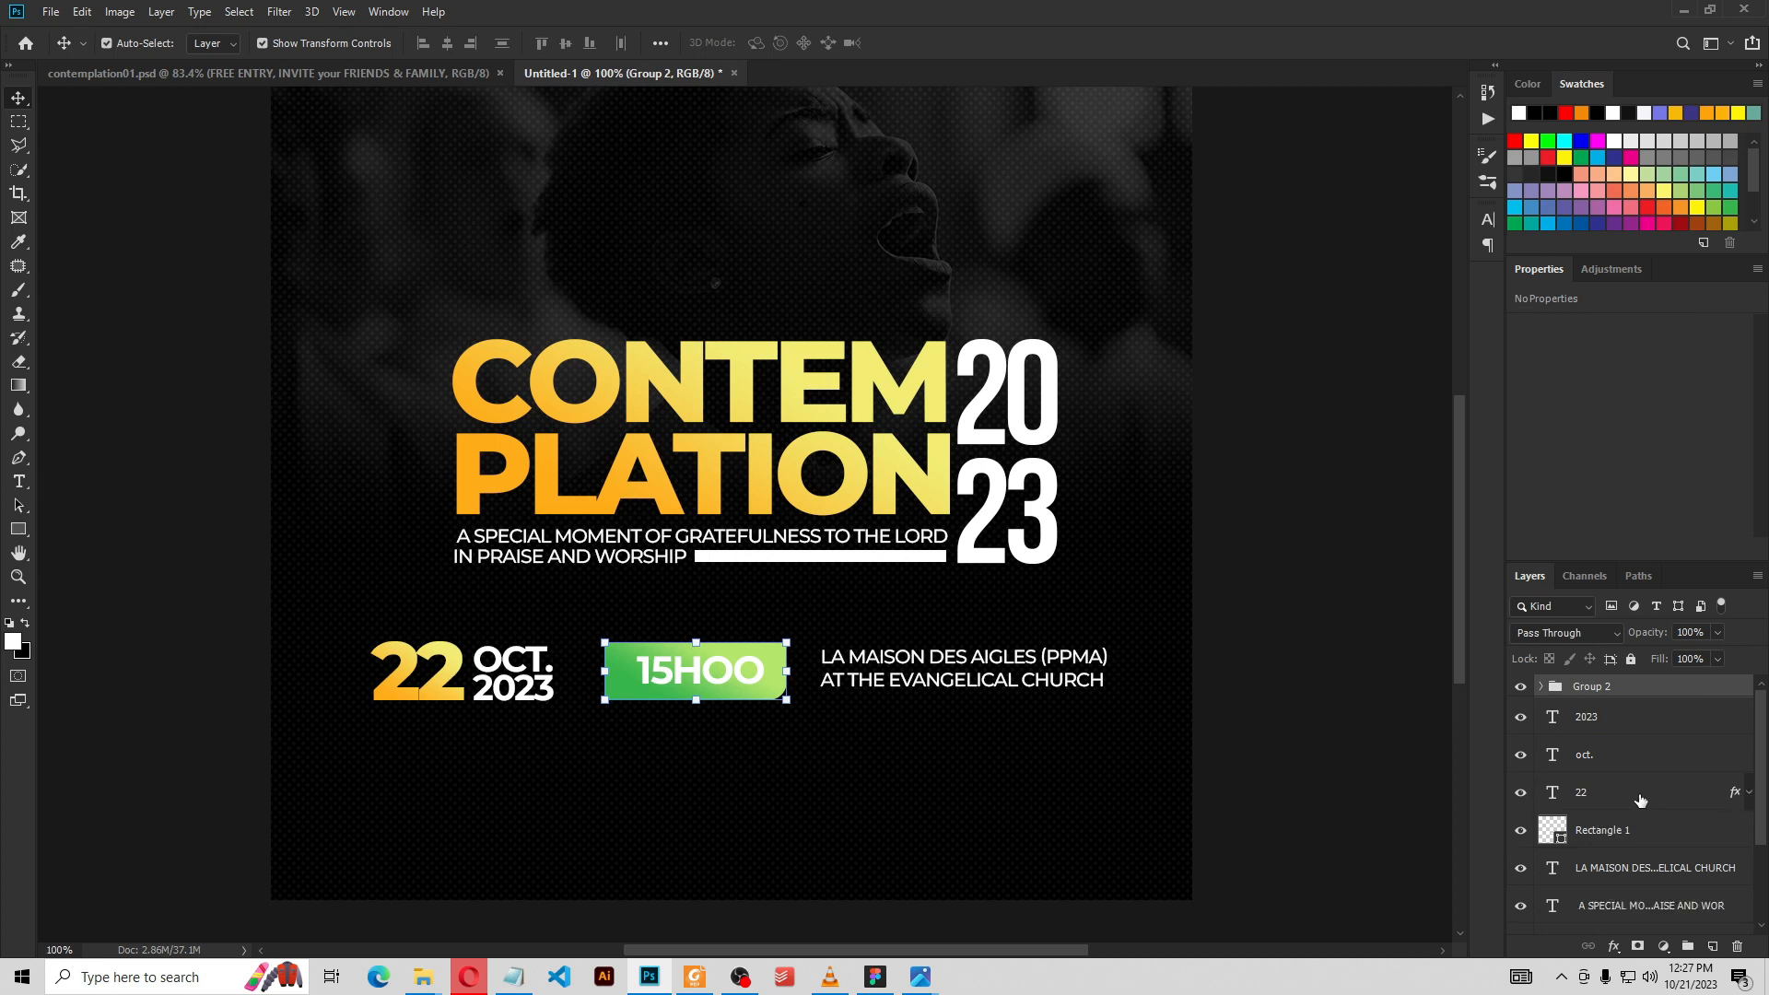
pyautogui.click(1588, 795)
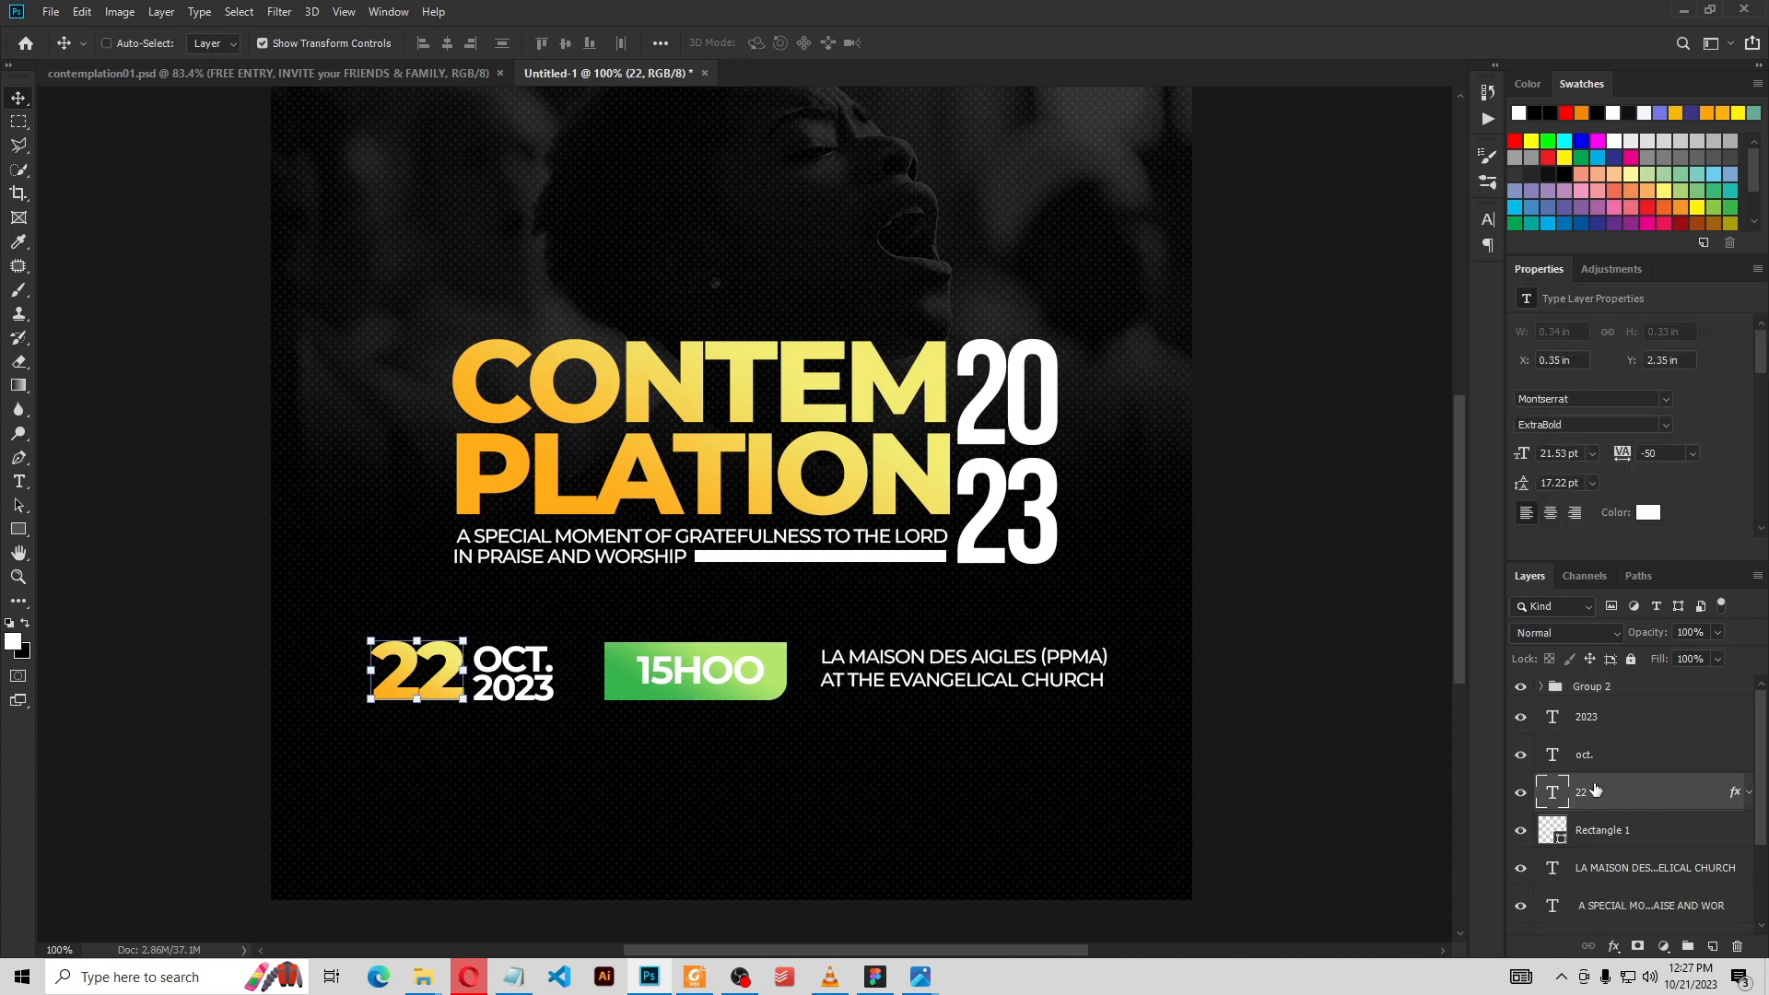
pyautogui.keyDown('shift'); pyautogui.click(1602, 757); pyautogui.keyUp('shift')
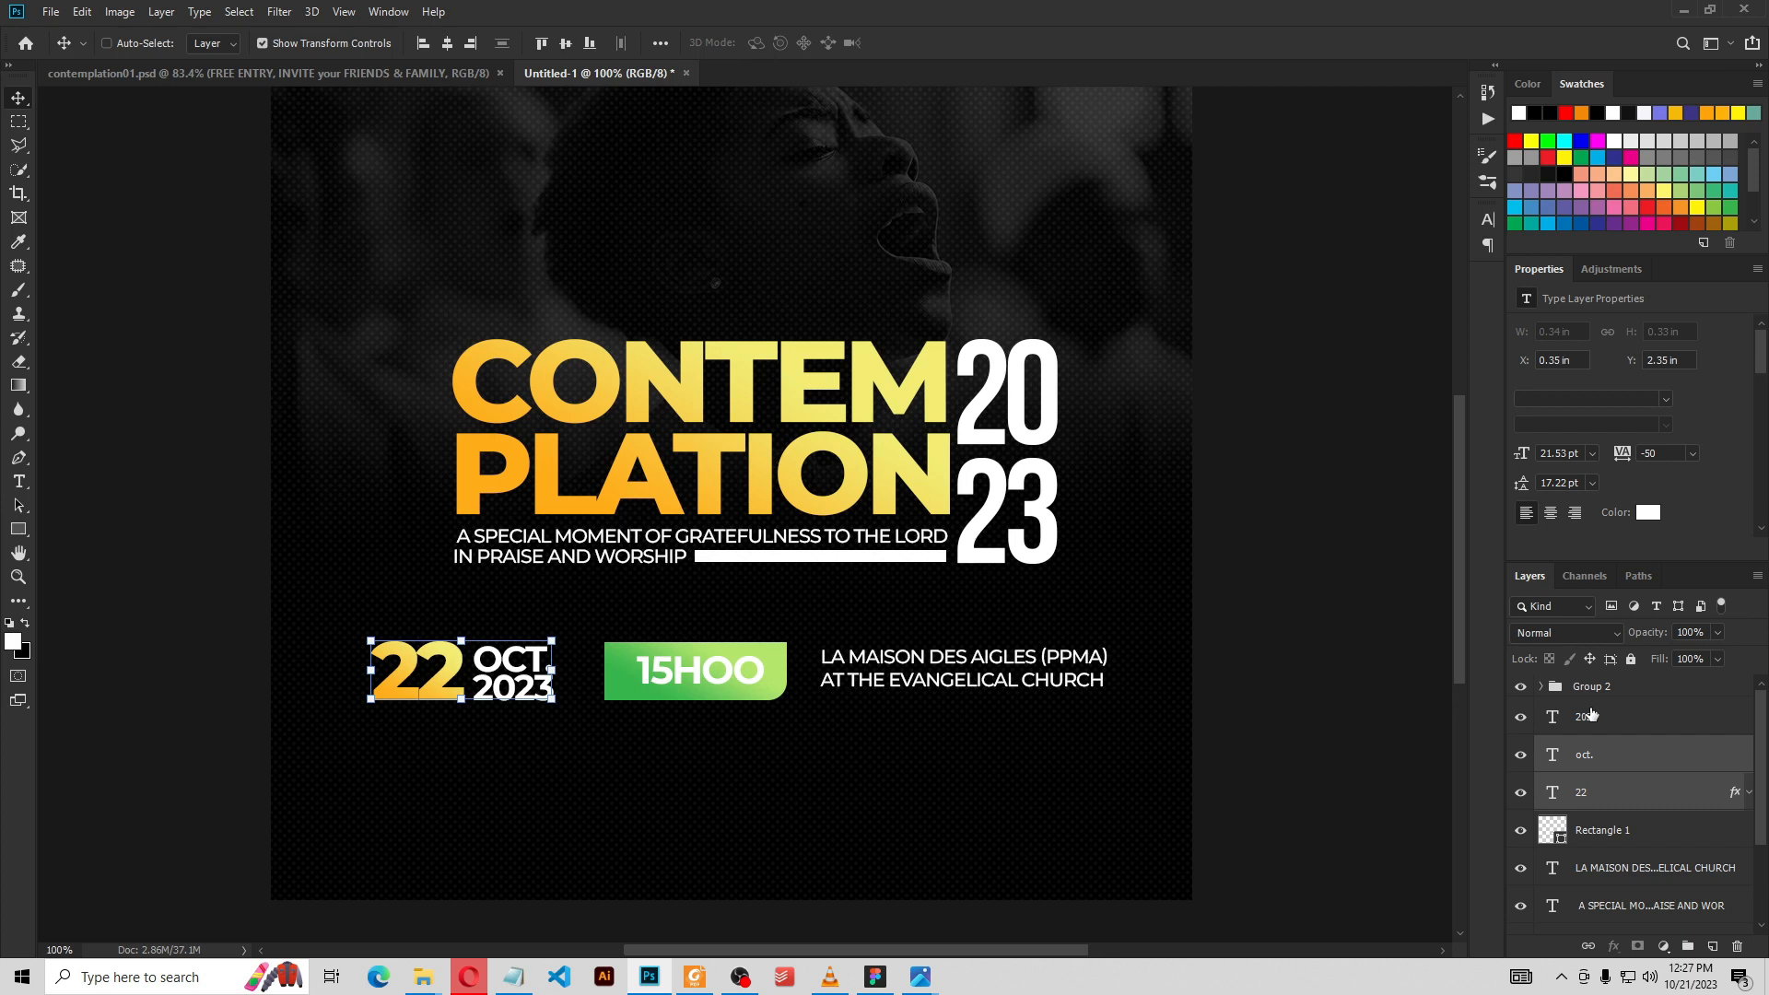
pyautogui.keyDown('shift'); pyautogui.click(1591, 715); pyautogui.keyUp('shift')
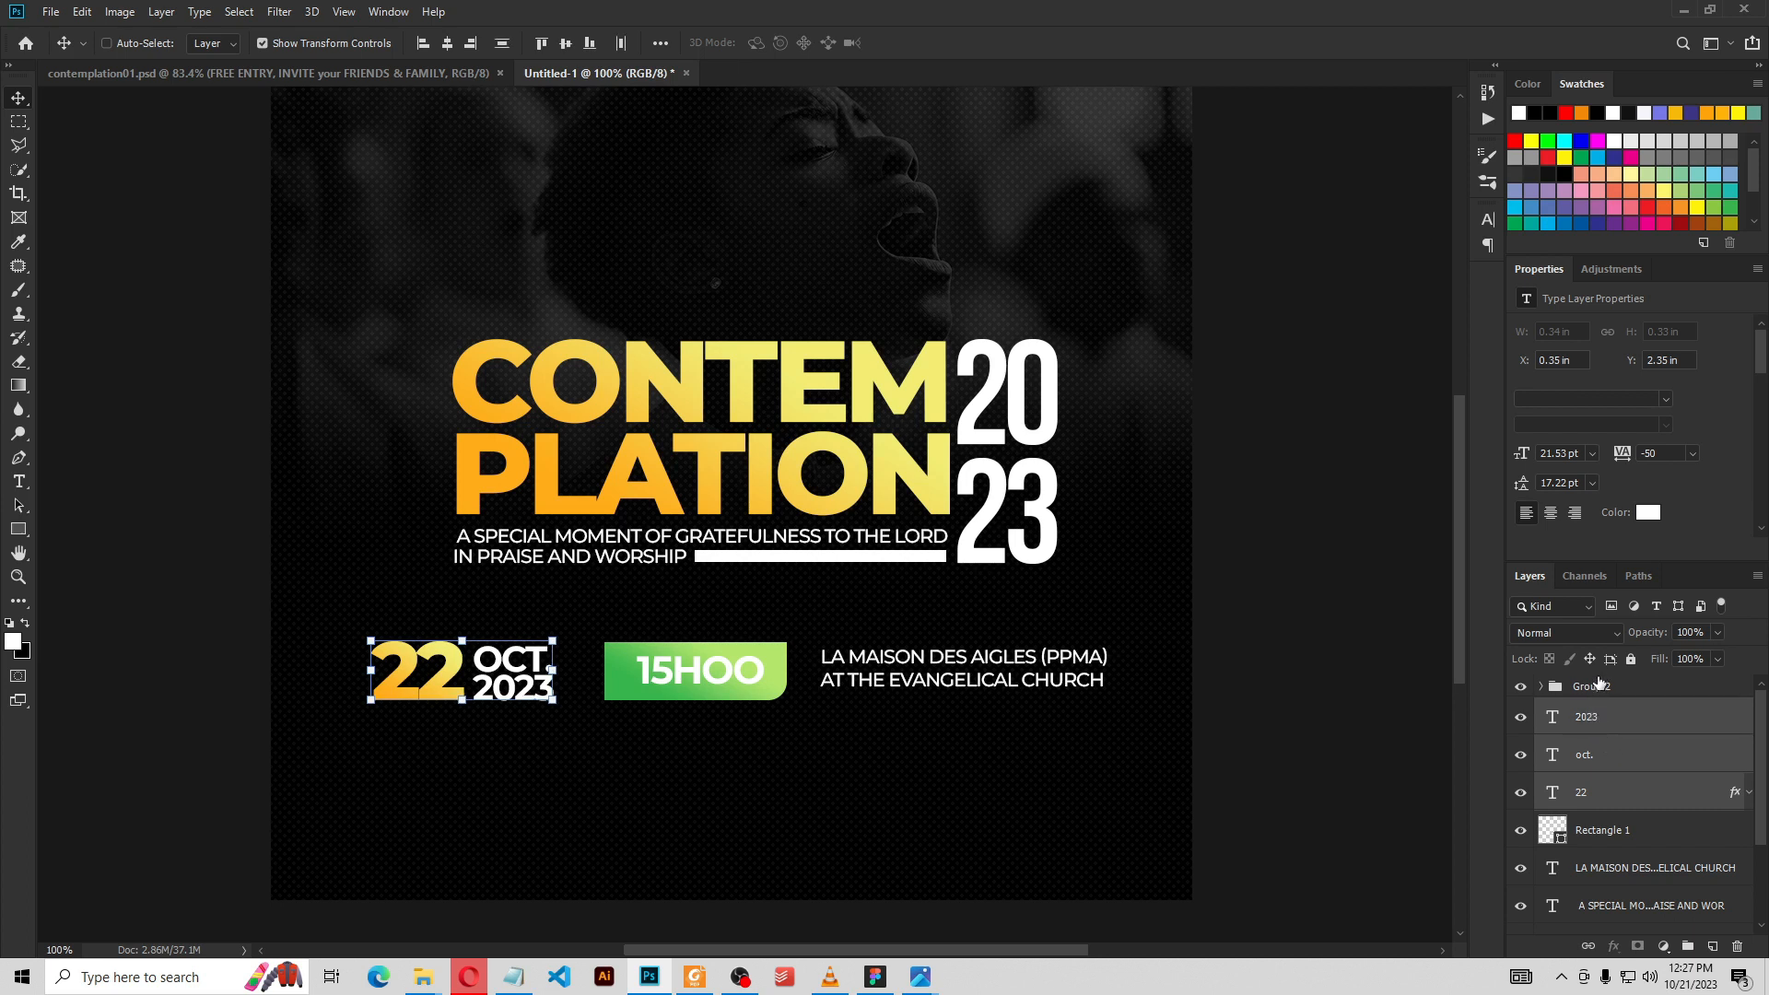
pyautogui.hotkey('ctrl', 'g')
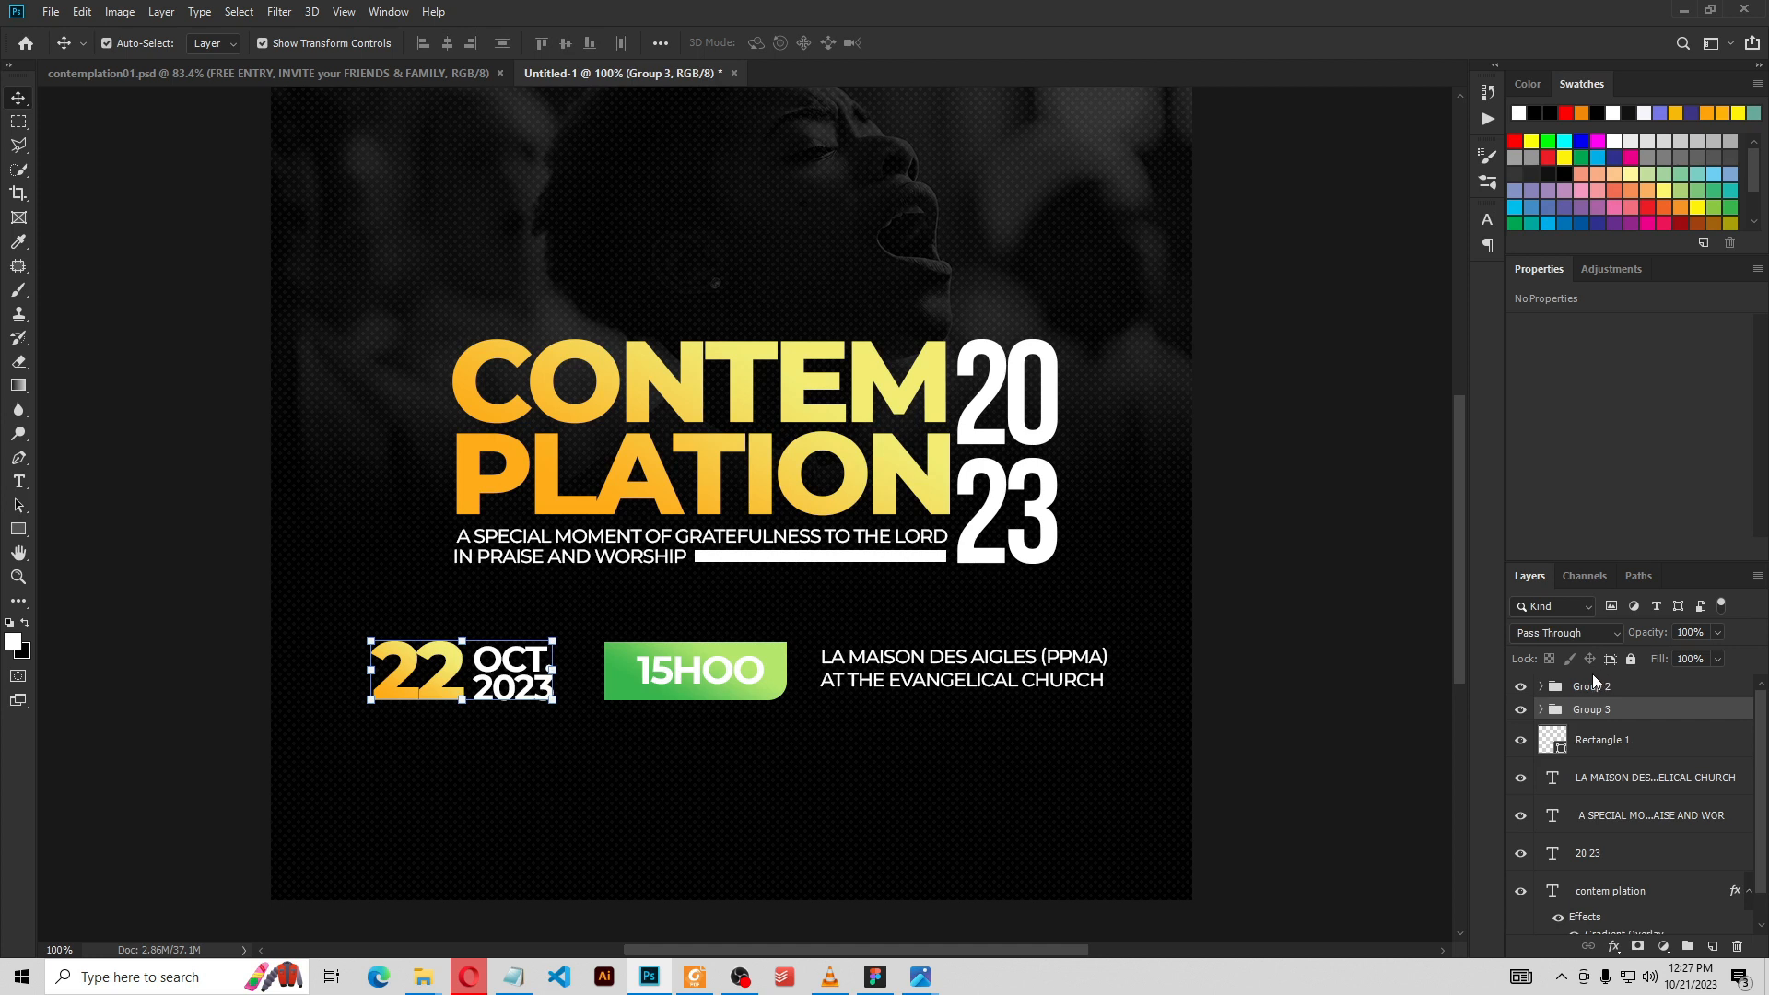
# Move the venue text layer above Rectangle 1 in the layer stack, directly below the date group
pyautogui.click(1614, 778)
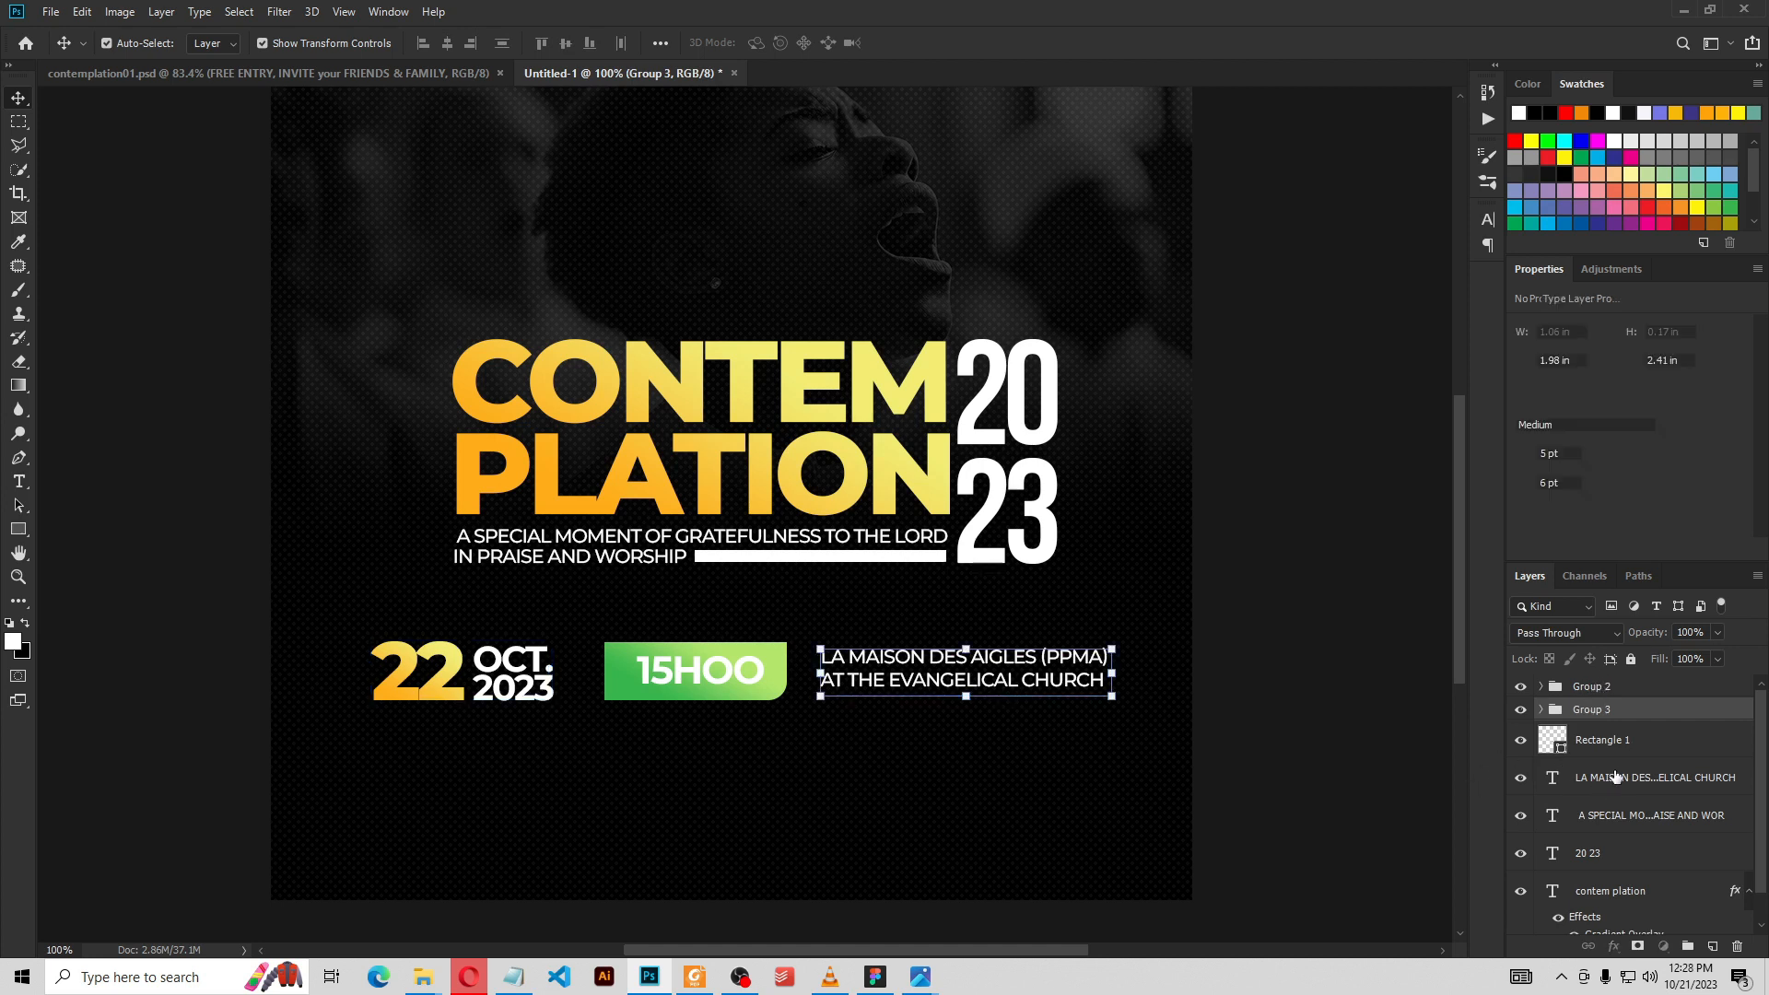
pyautogui.moveTo(1614, 777); pyautogui.dragTo(1599, 718)
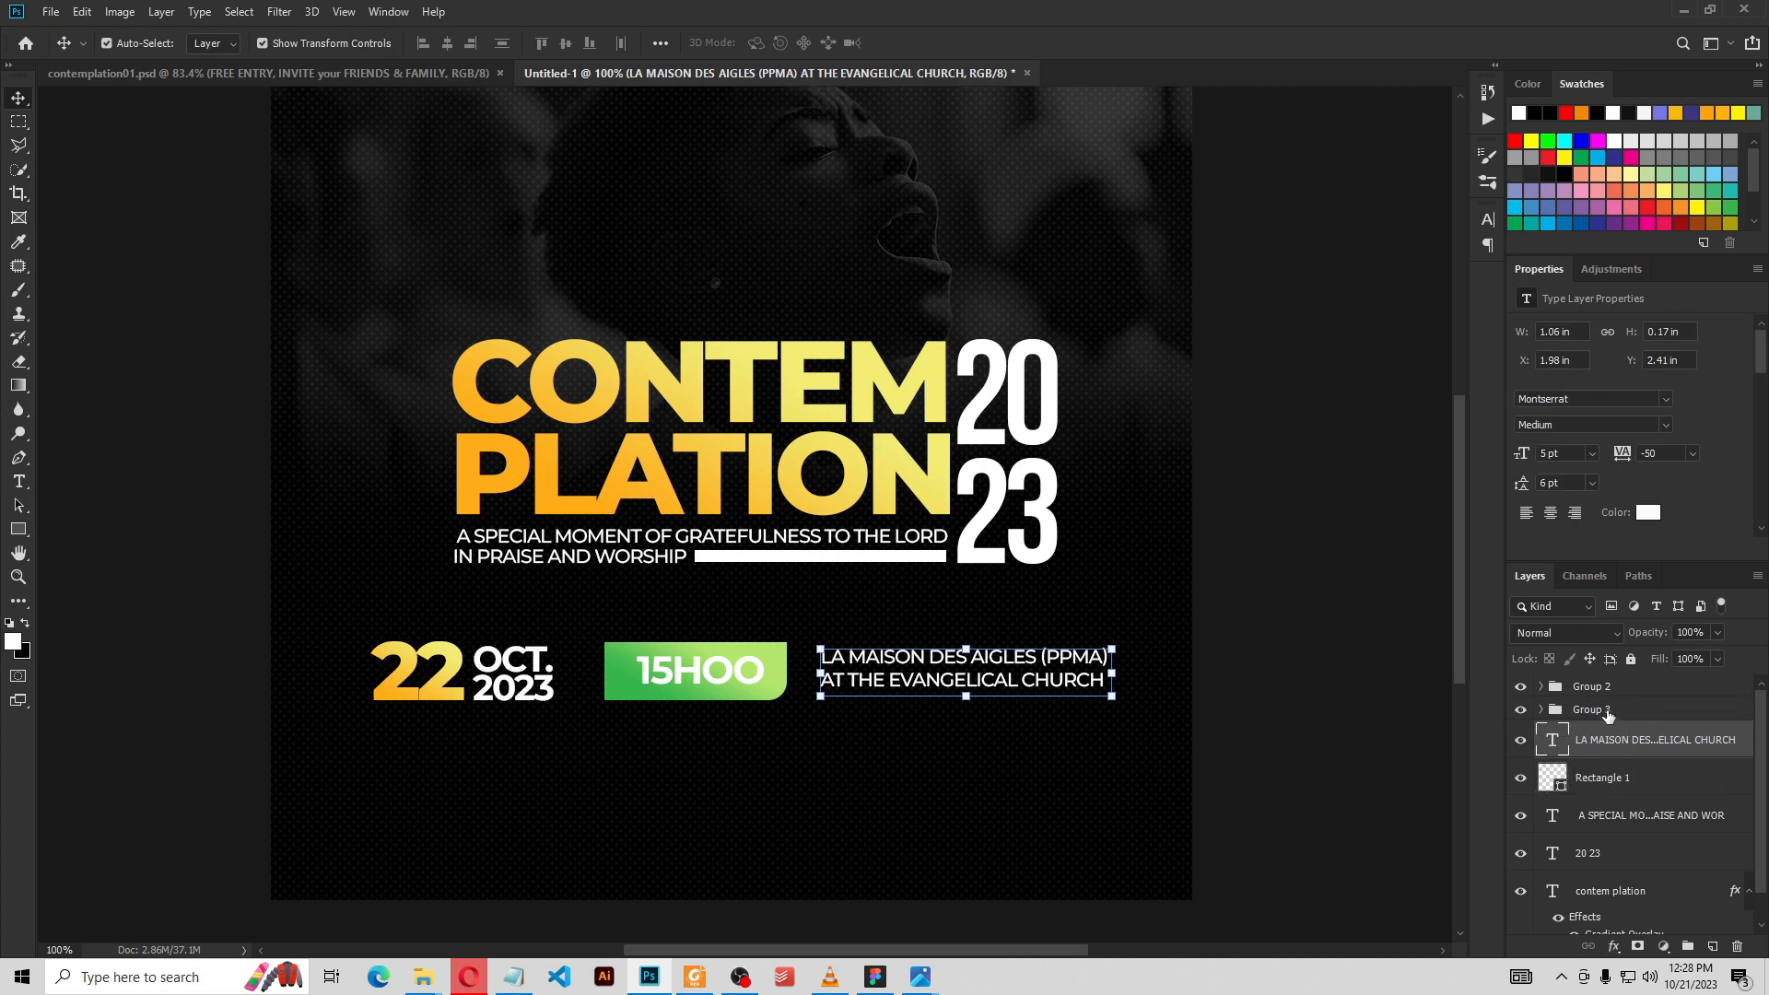
pyautogui.click(1593, 691)
pyautogui.click(1594, 718)
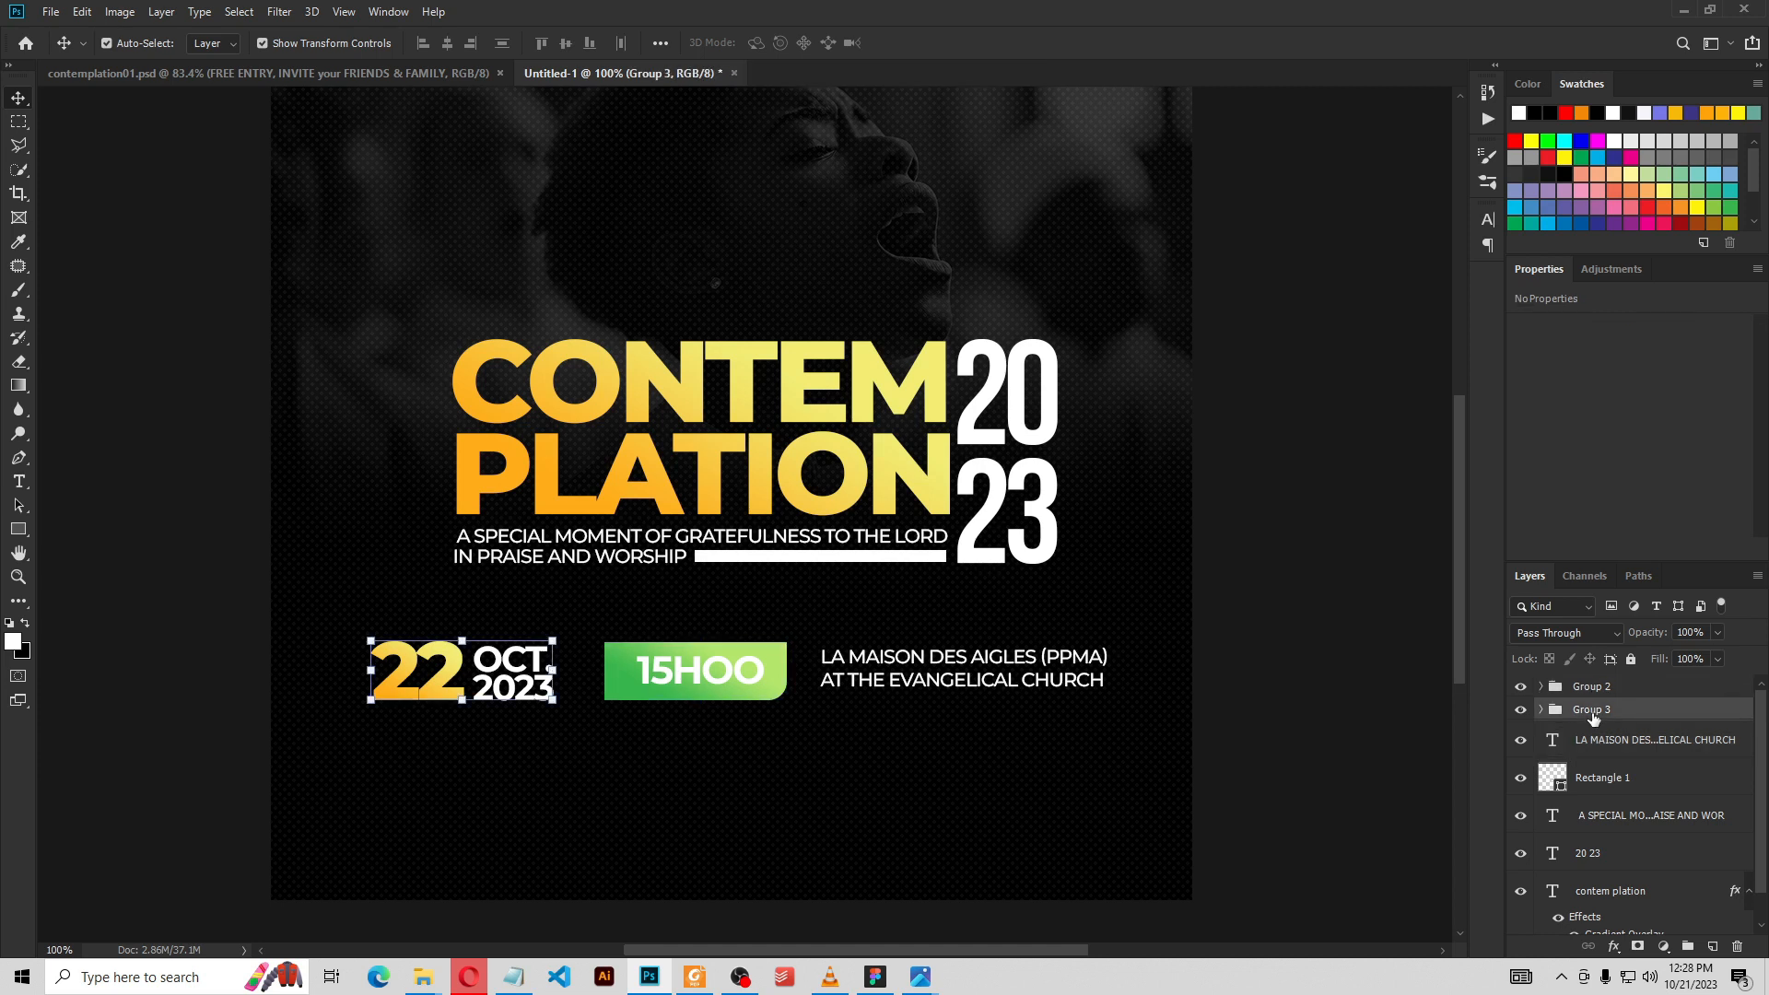
pyautogui.click(1599, 736)
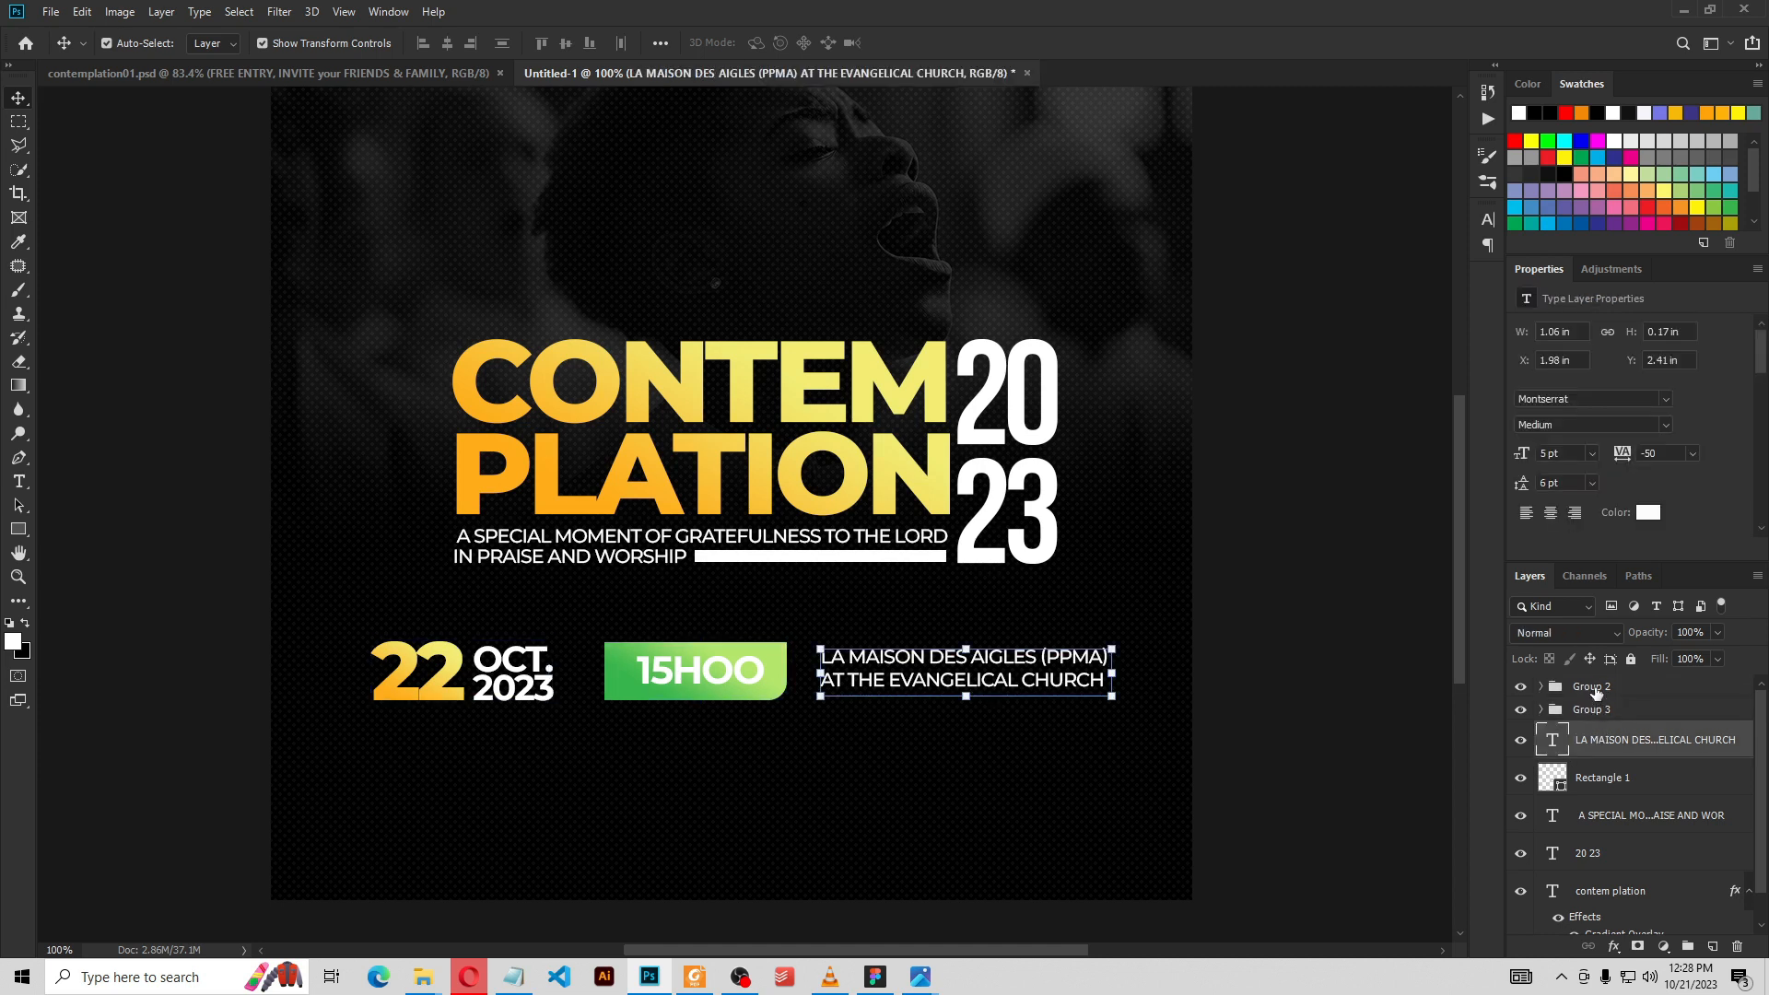
# Rename the 15HOO badge group as TIME and the date group as DATE
pyautogui.click(1595, 691)
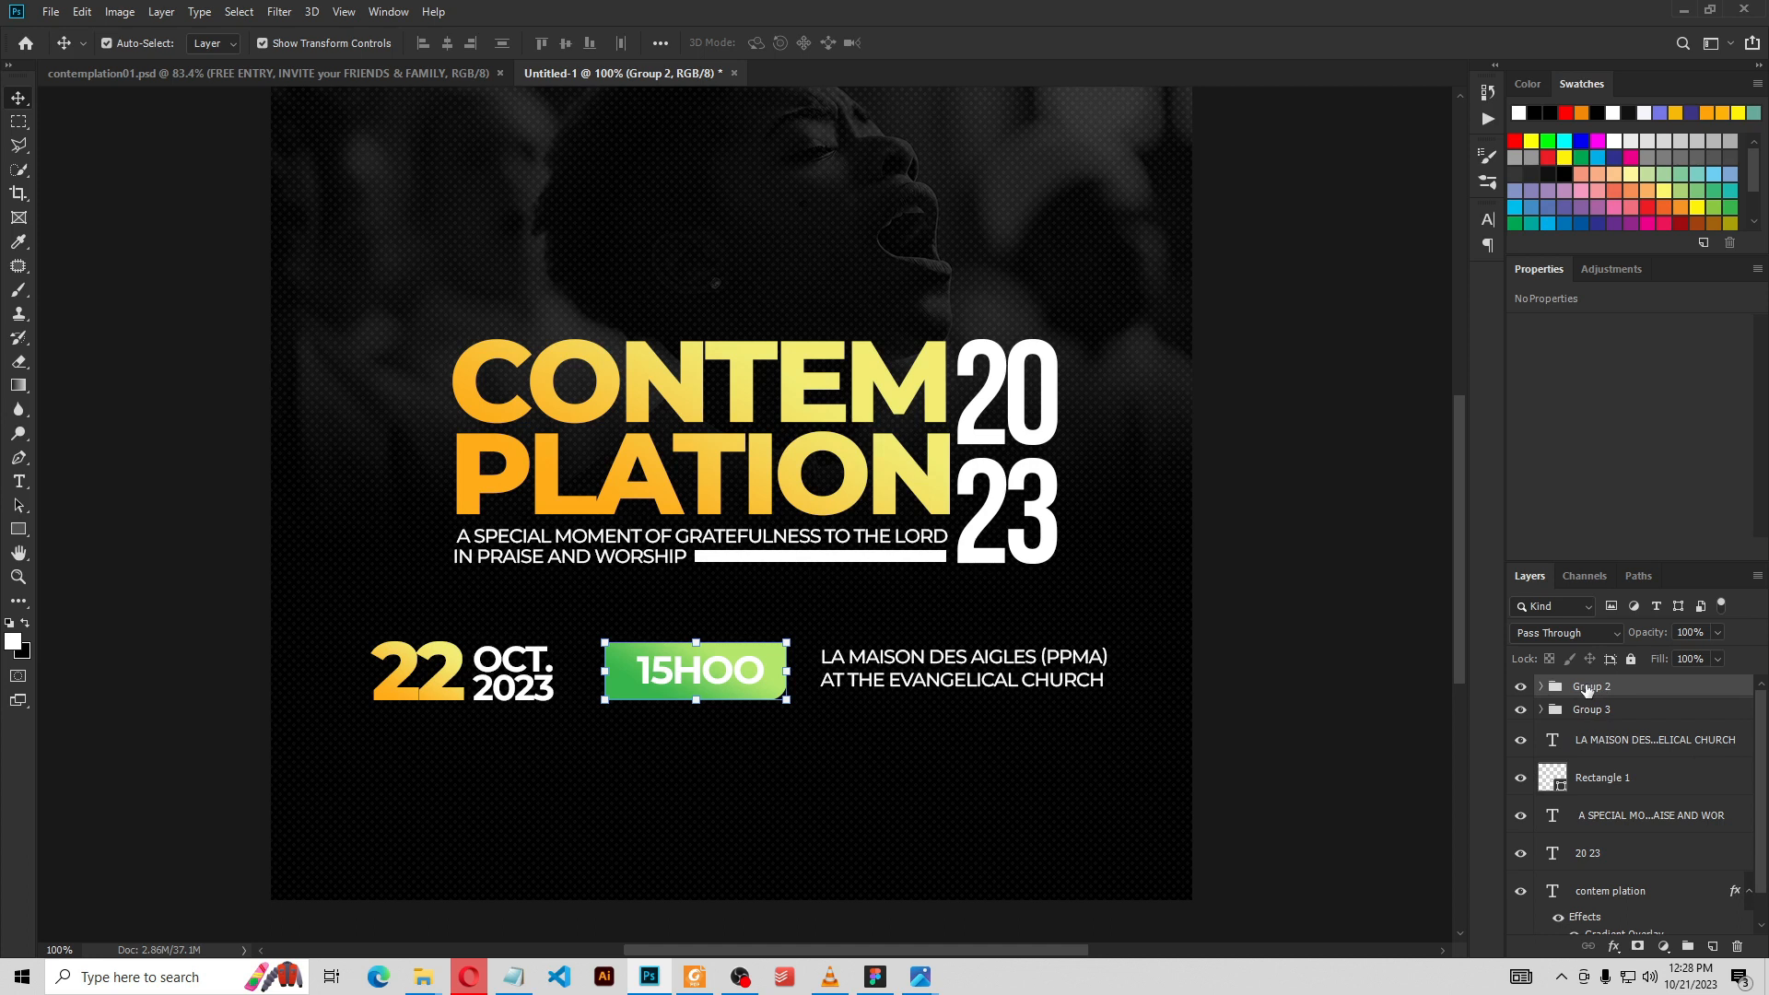
pyautogui.doubleClick(1588, 686)
pyautogui.write('TIME')
pyautogui.press('Tab')
pyautogui.write('DA')
pyautogui.press('Return')
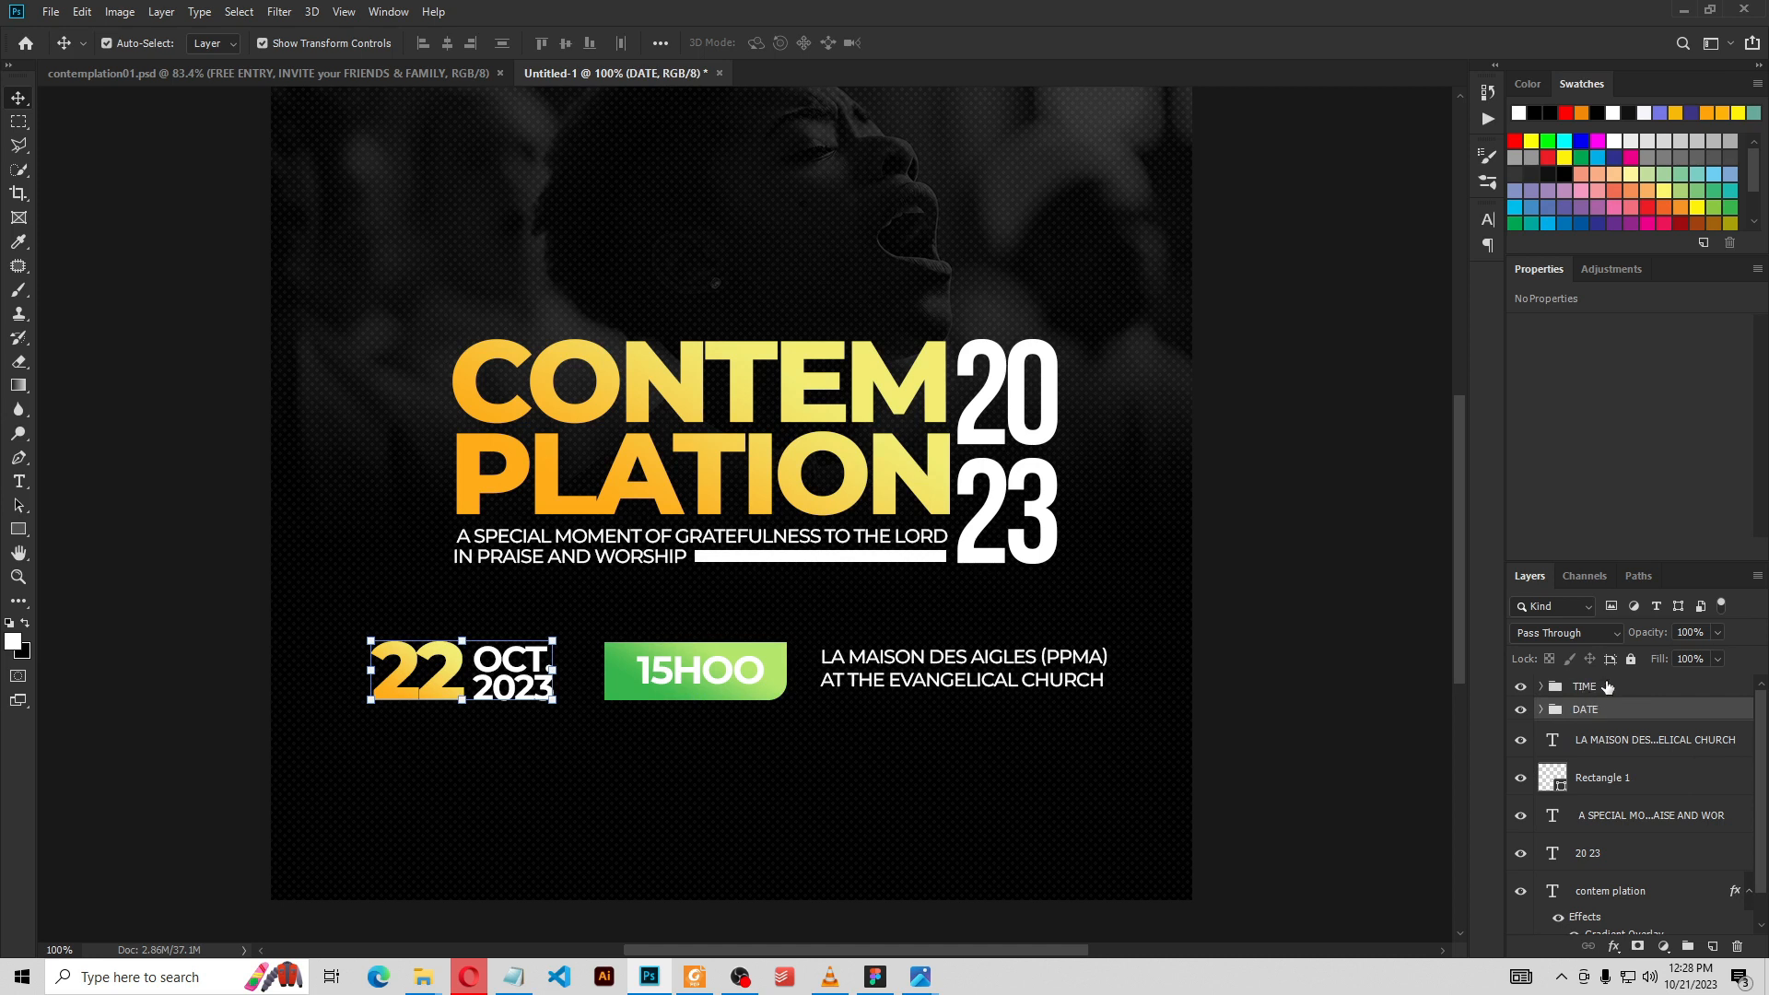
# Distribute the TIME group, DATE group and venue text evenly across the row and align their vertical centers
pyautogui.click(1607, 686)
pyautogui.keyDown('shift'); pyautogui.click(1608, 712); pyautogui.keyUp('shift')
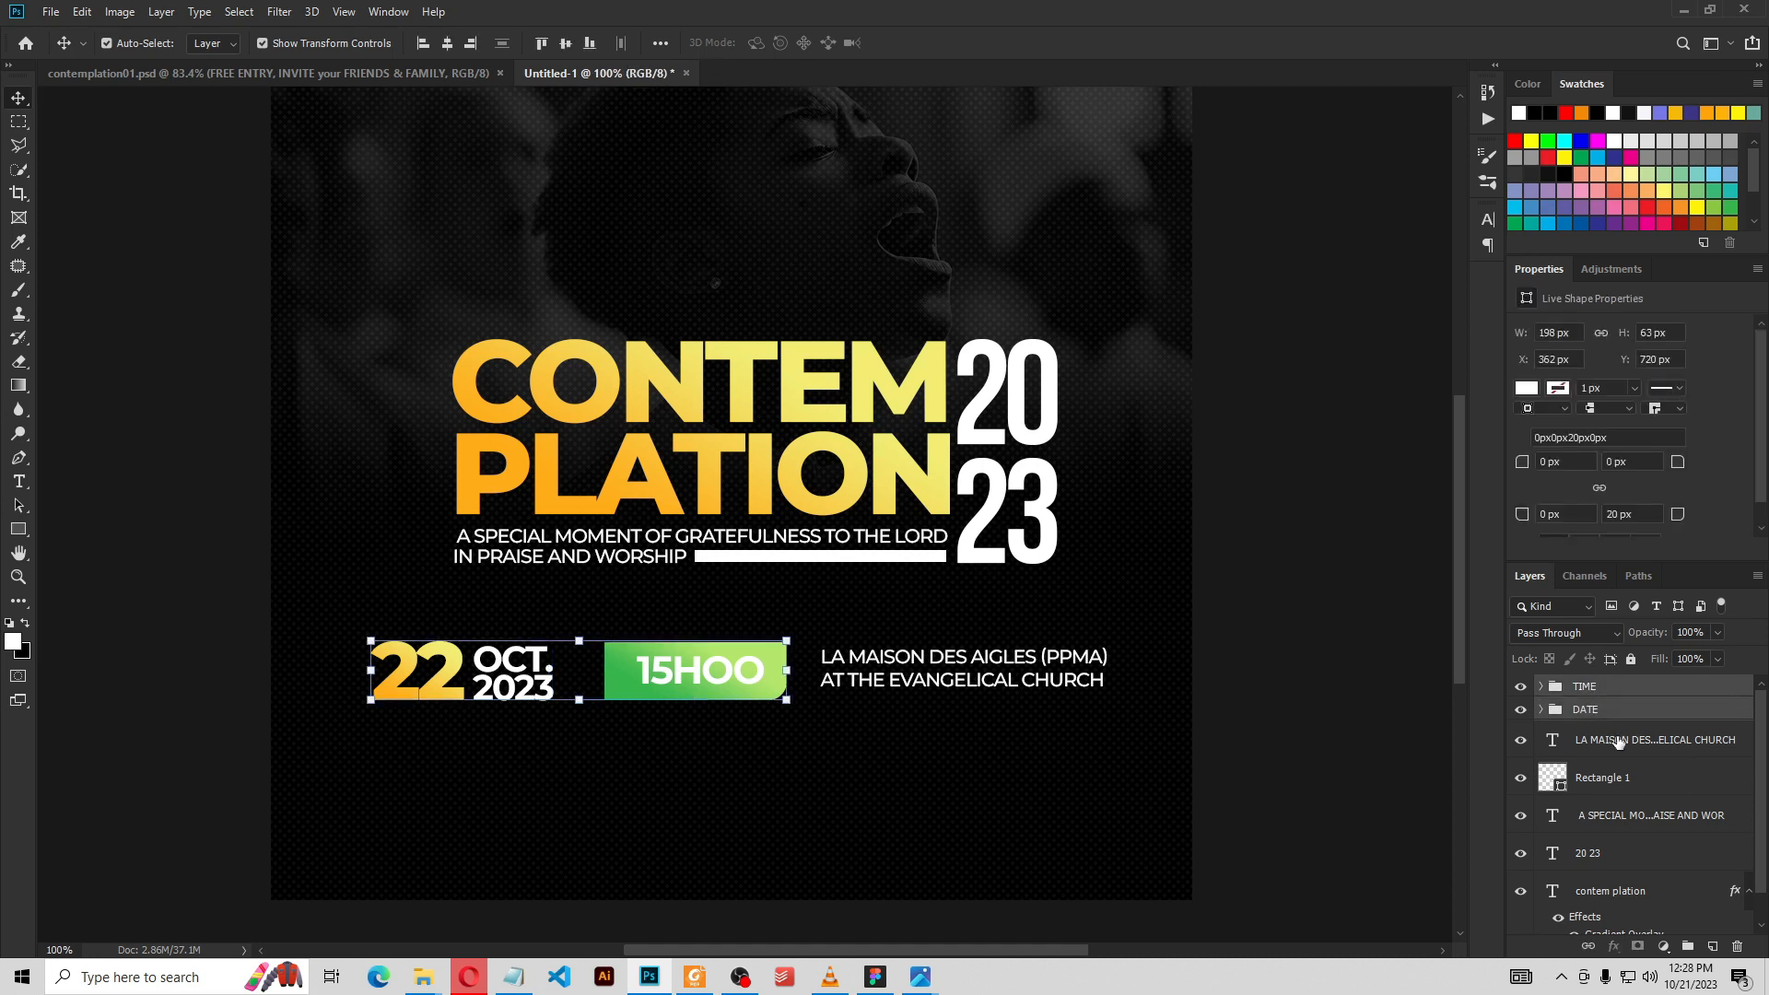
pyautogui.keyDown('shift'); pyautogui.click(1618, 741); pyautogui.keyUp('shift')
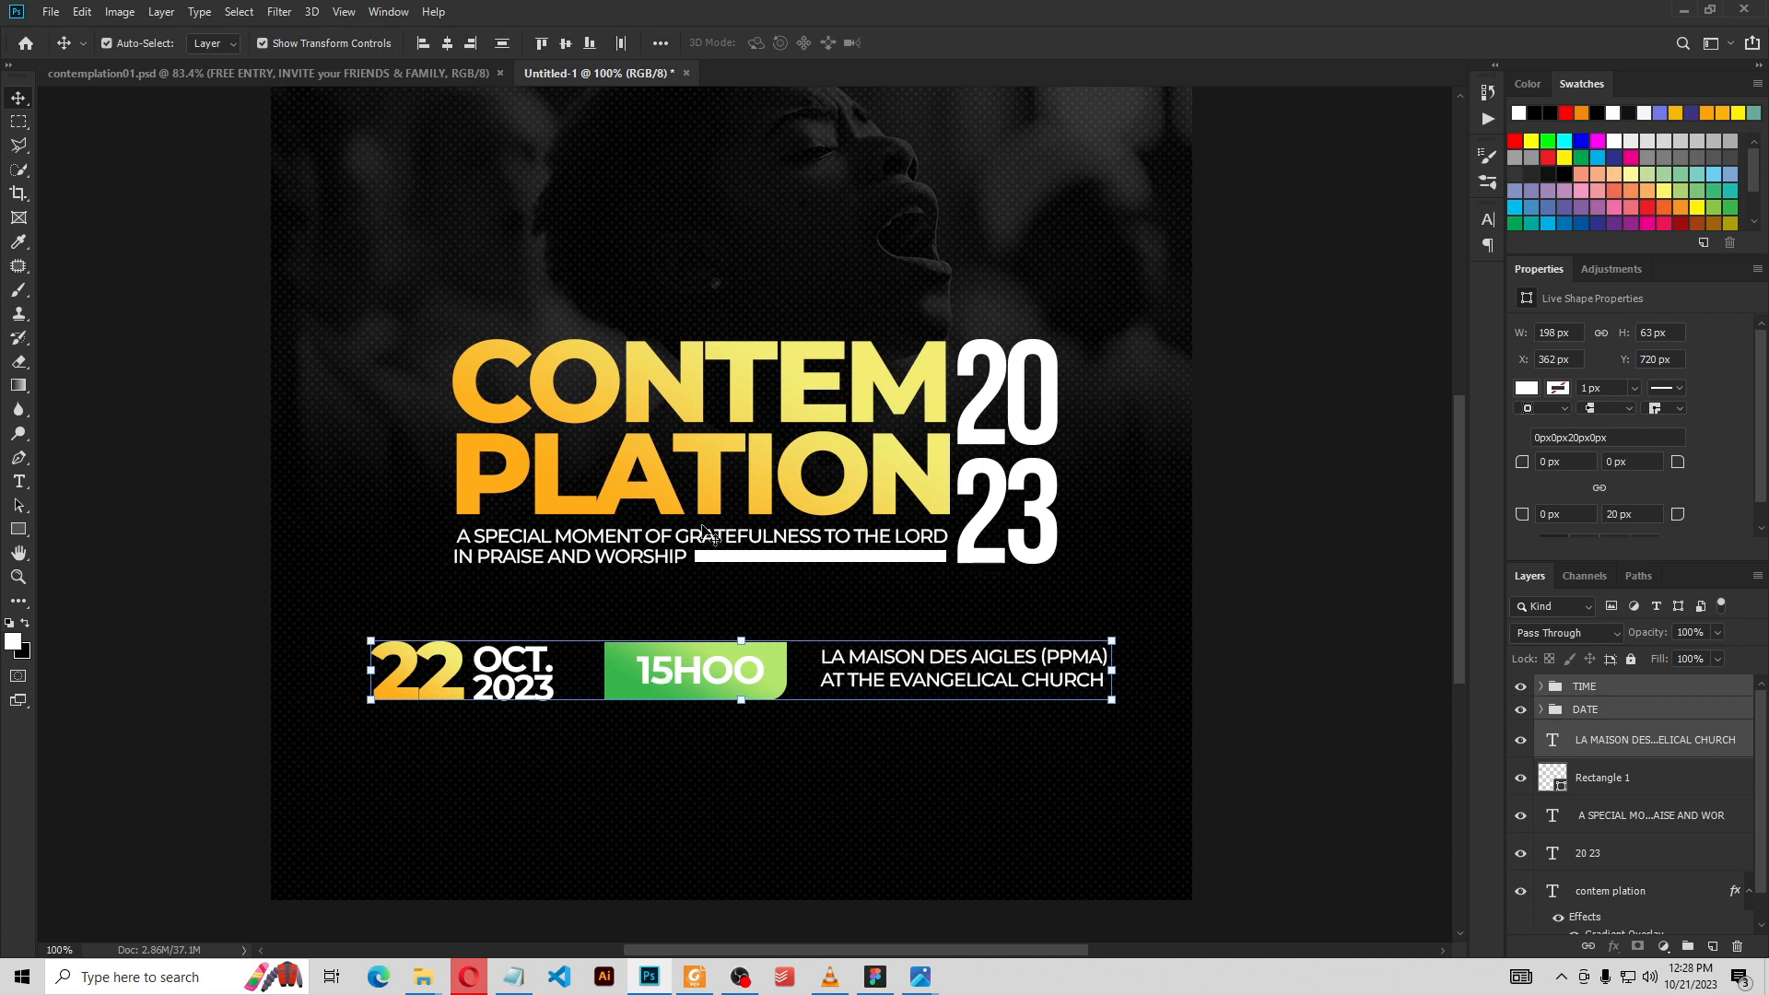
pyautogui.click(621, 46)
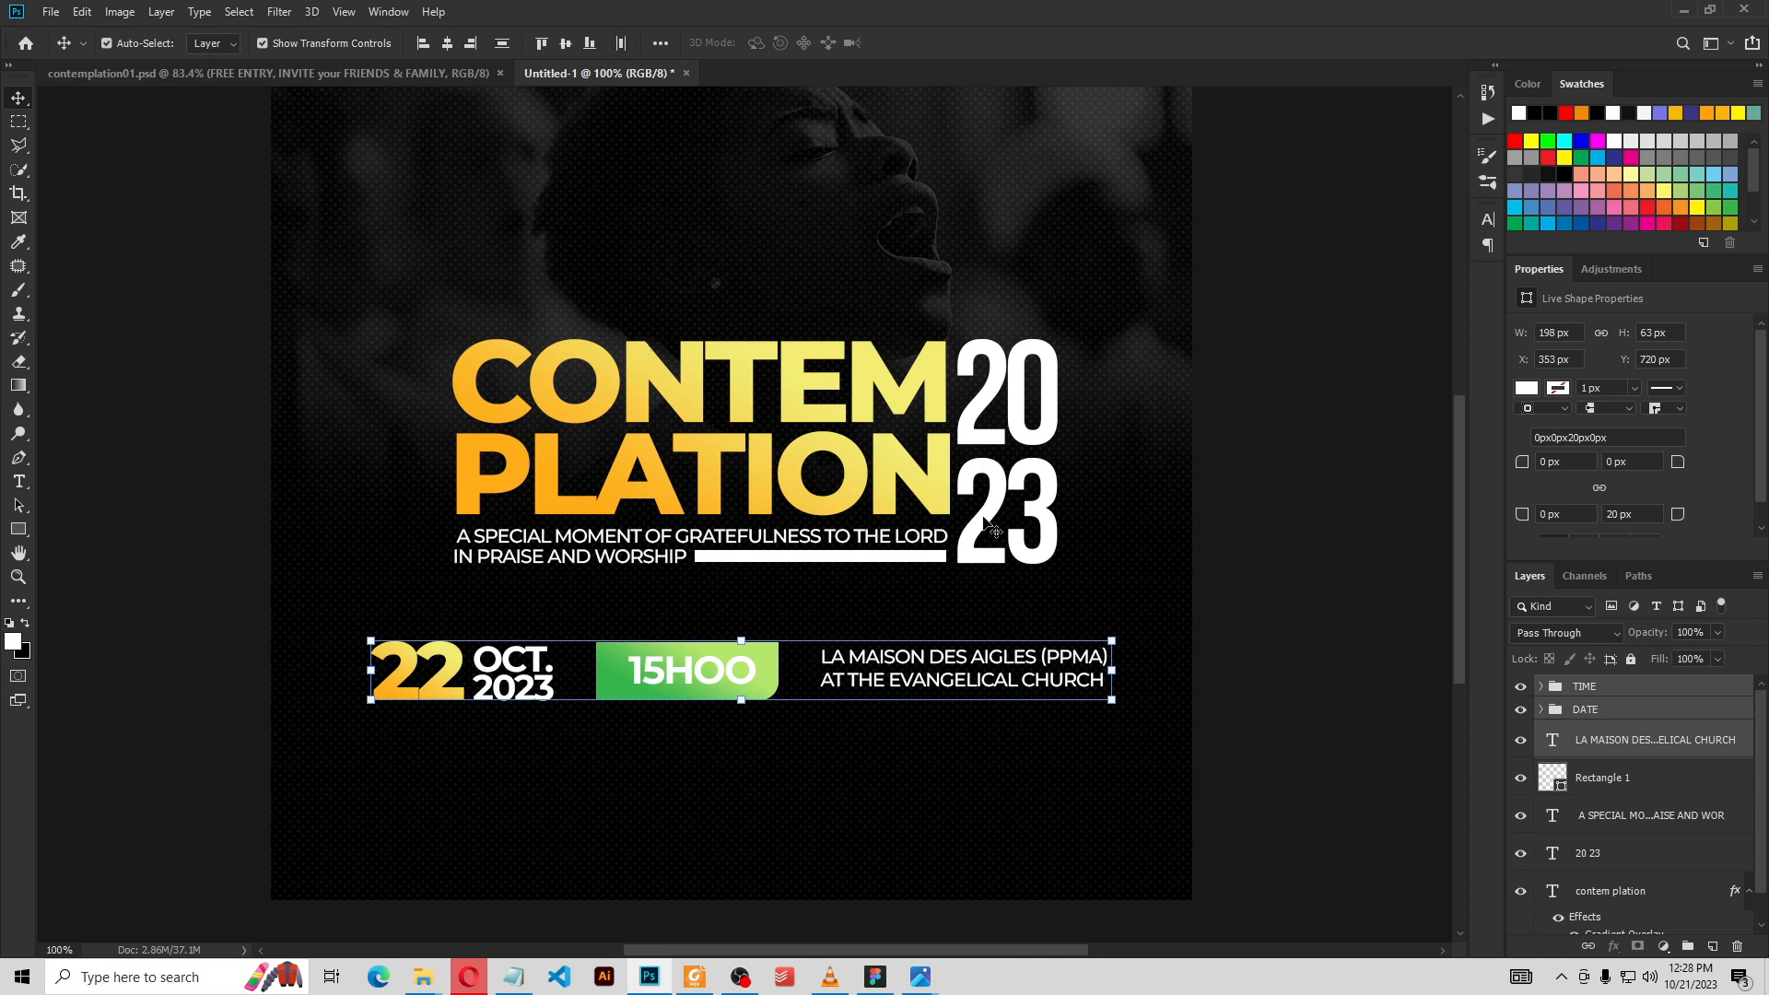
pyautogui.click(566, 43)
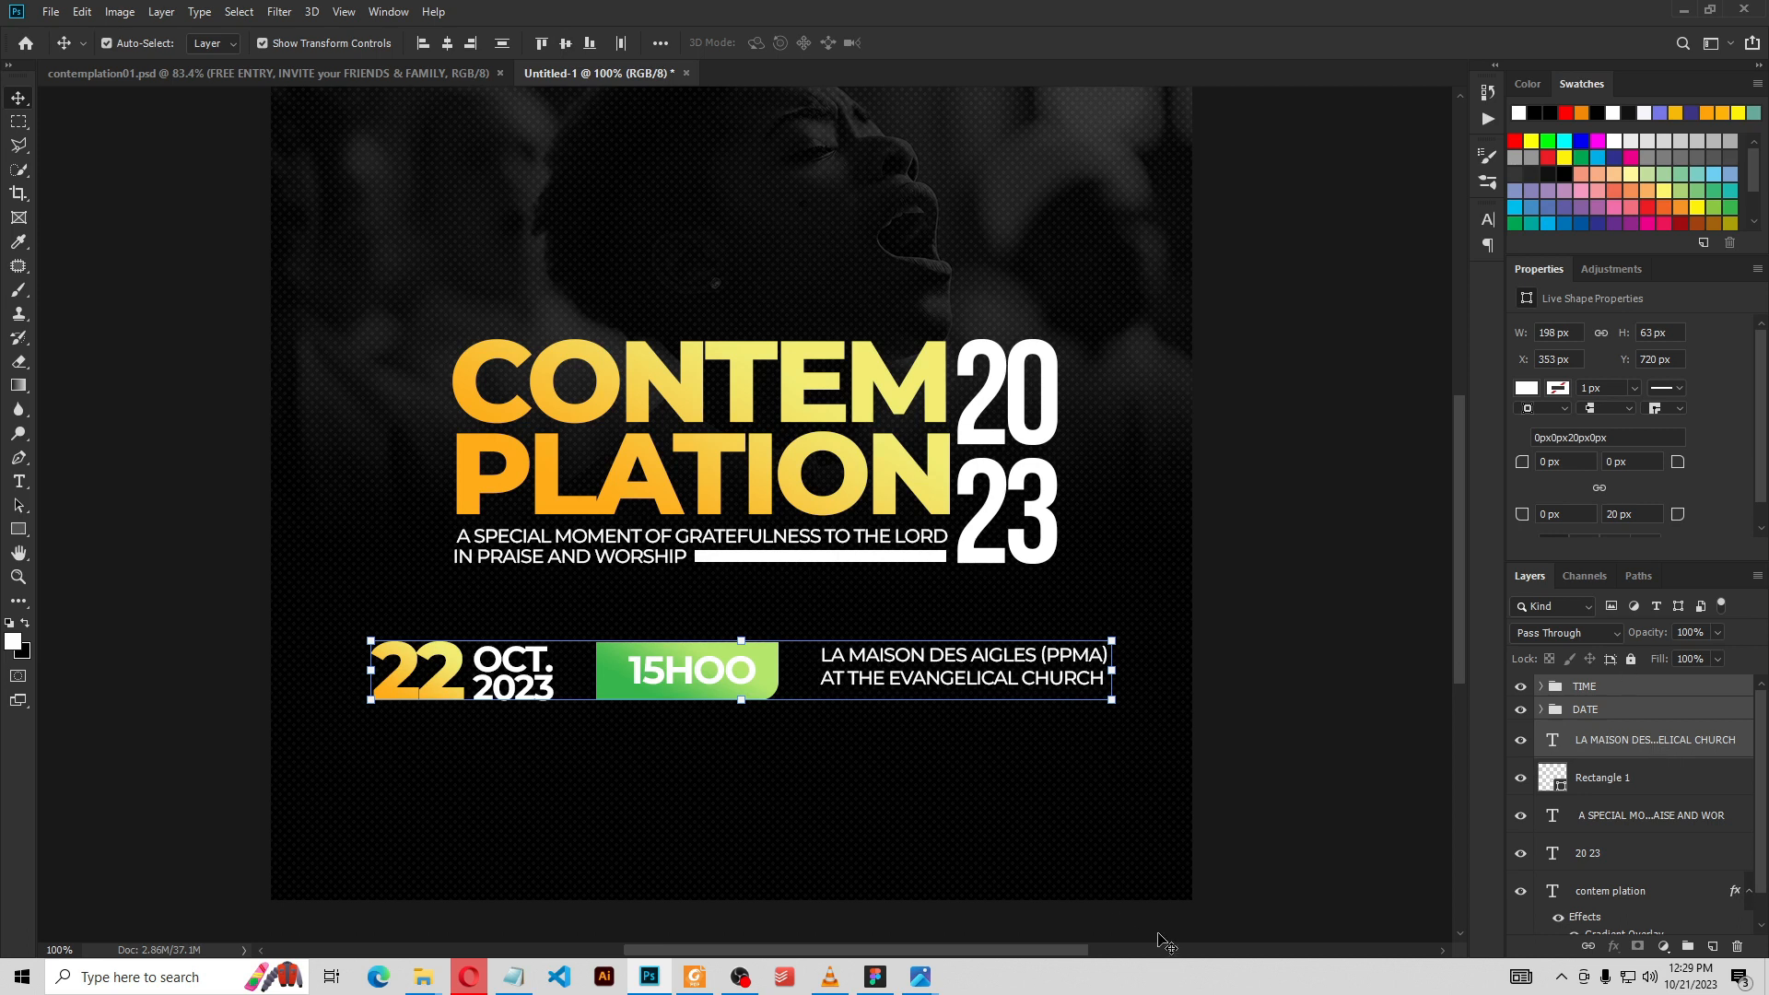
# Group the date, time and venue elements and name the group BASIC INFO
pyautogui.hotkey('ctrl', 'g')
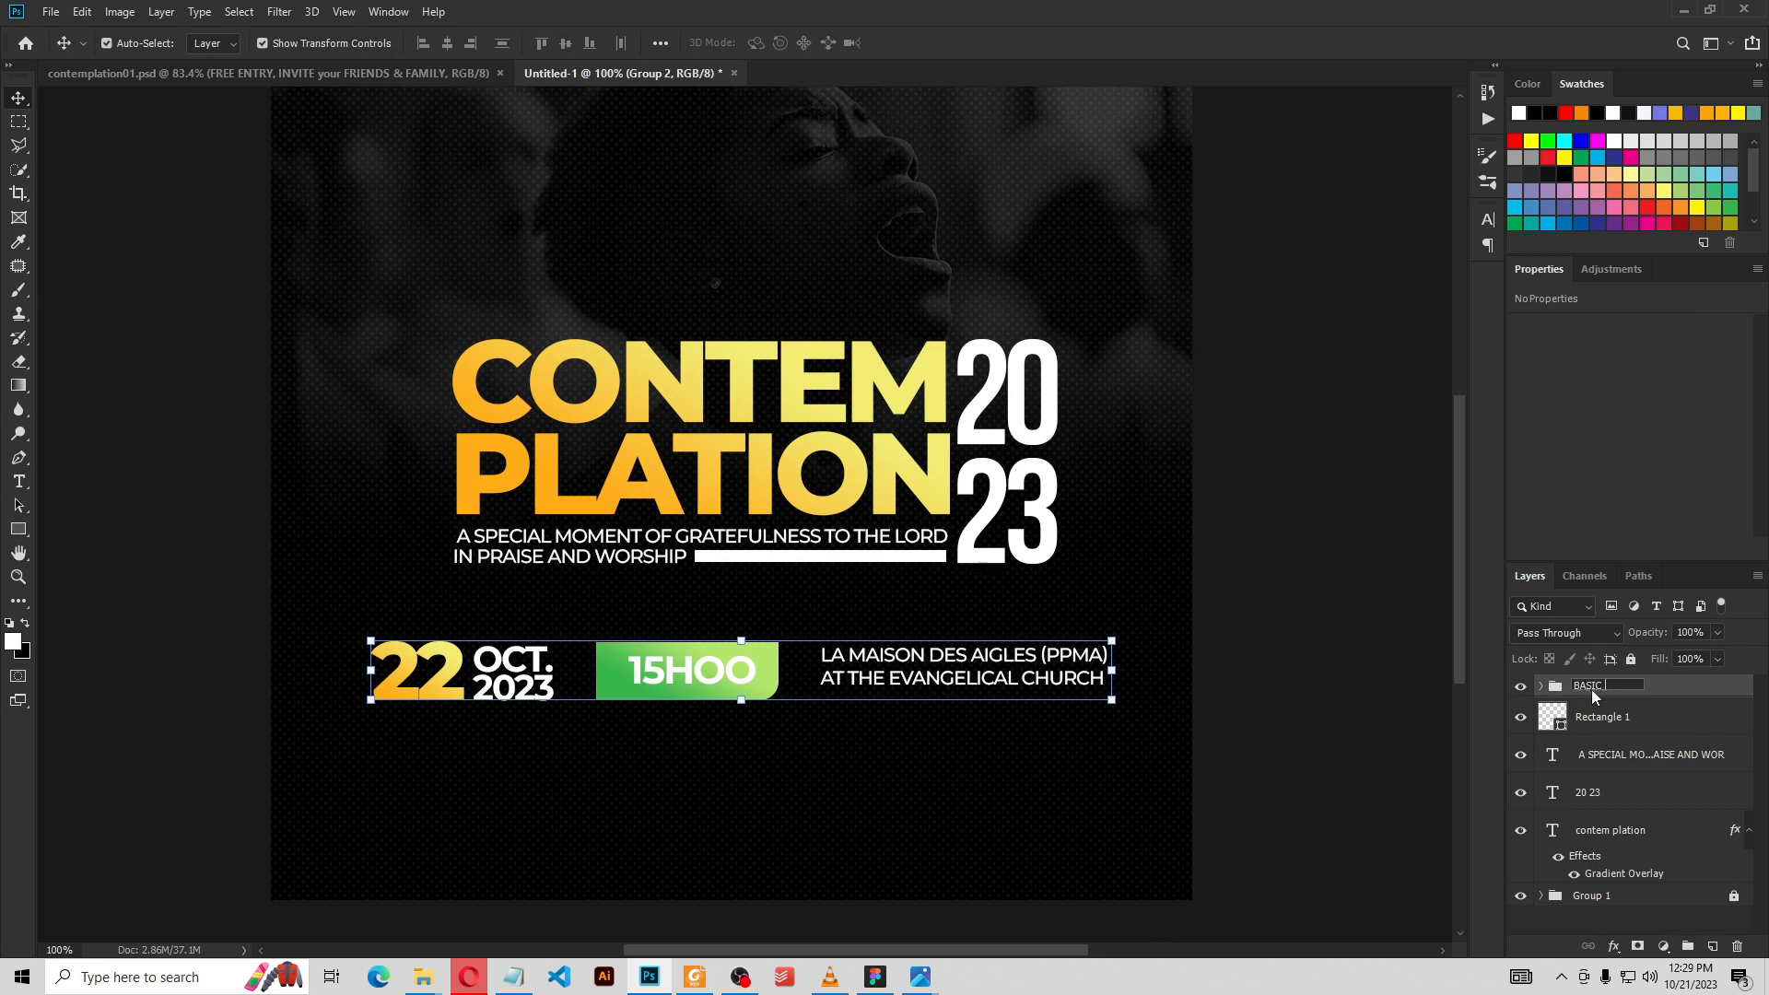
pyautogui.write('INFO')
pyautogui.press('Return')
# Center the BASIC INFO group horizontally on the whole canvas, then clear the selection
pyautogui.press('ctrl')
pyautogui.hotkey('ctrl', 'a')
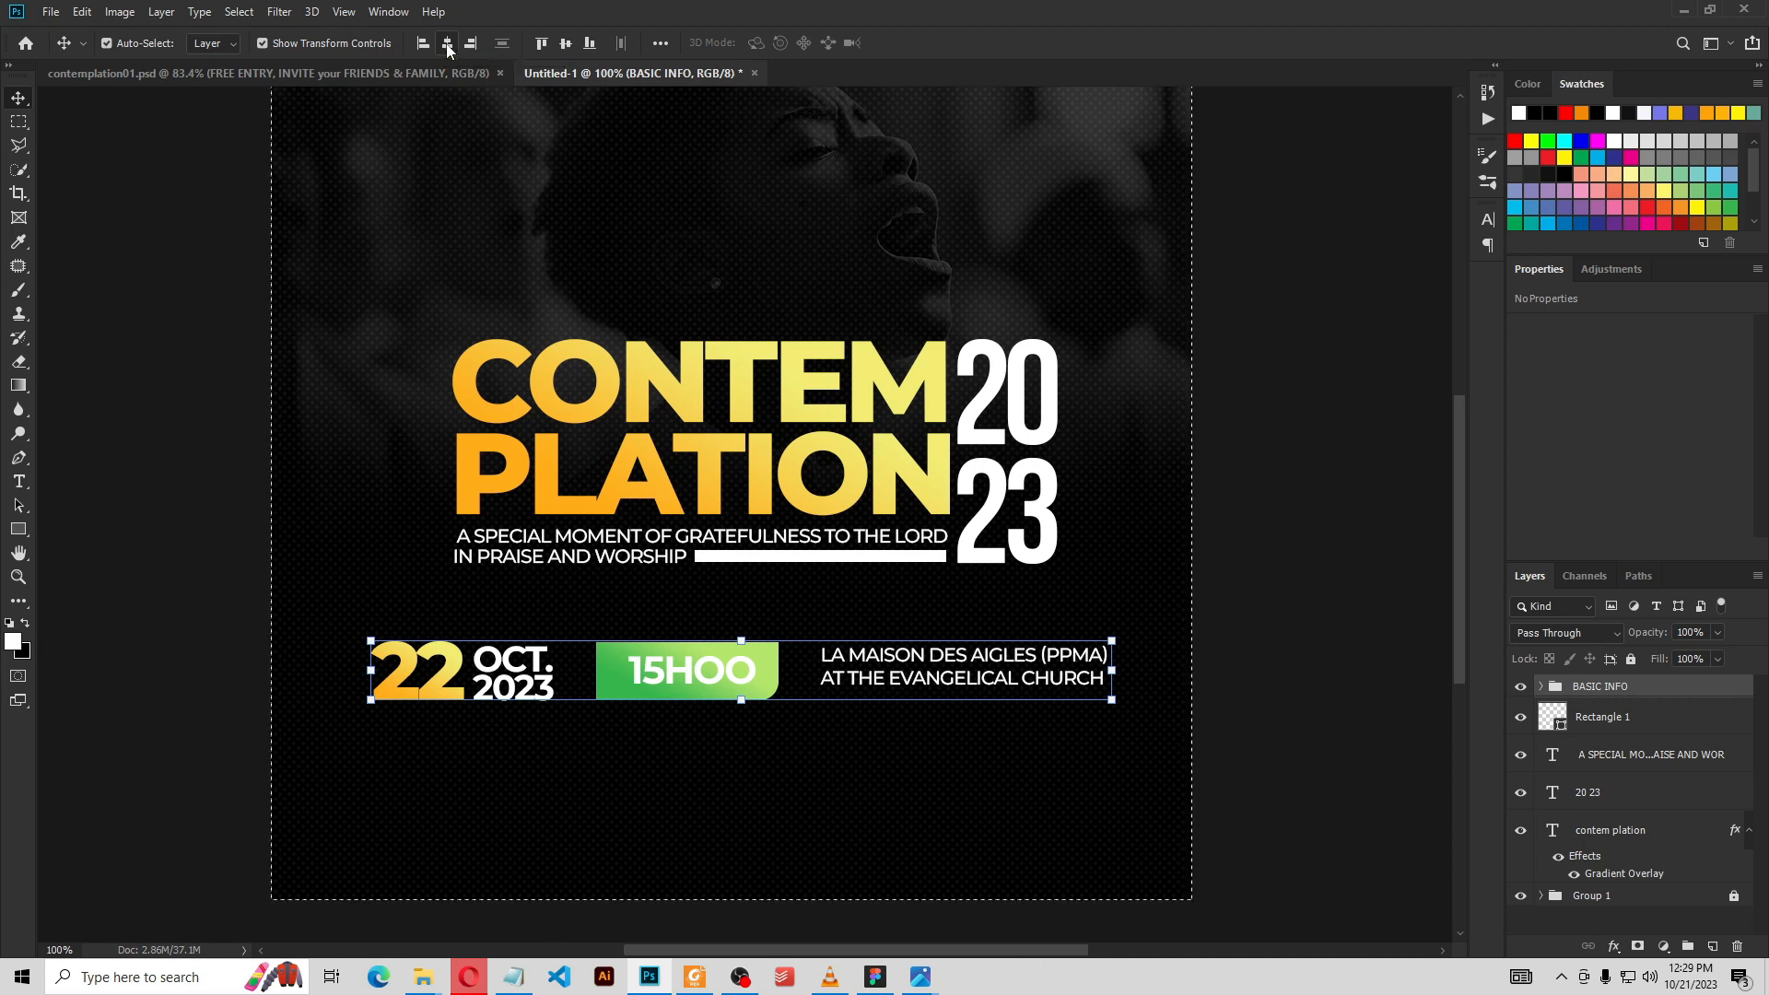
pyautogui.click(446, 45)
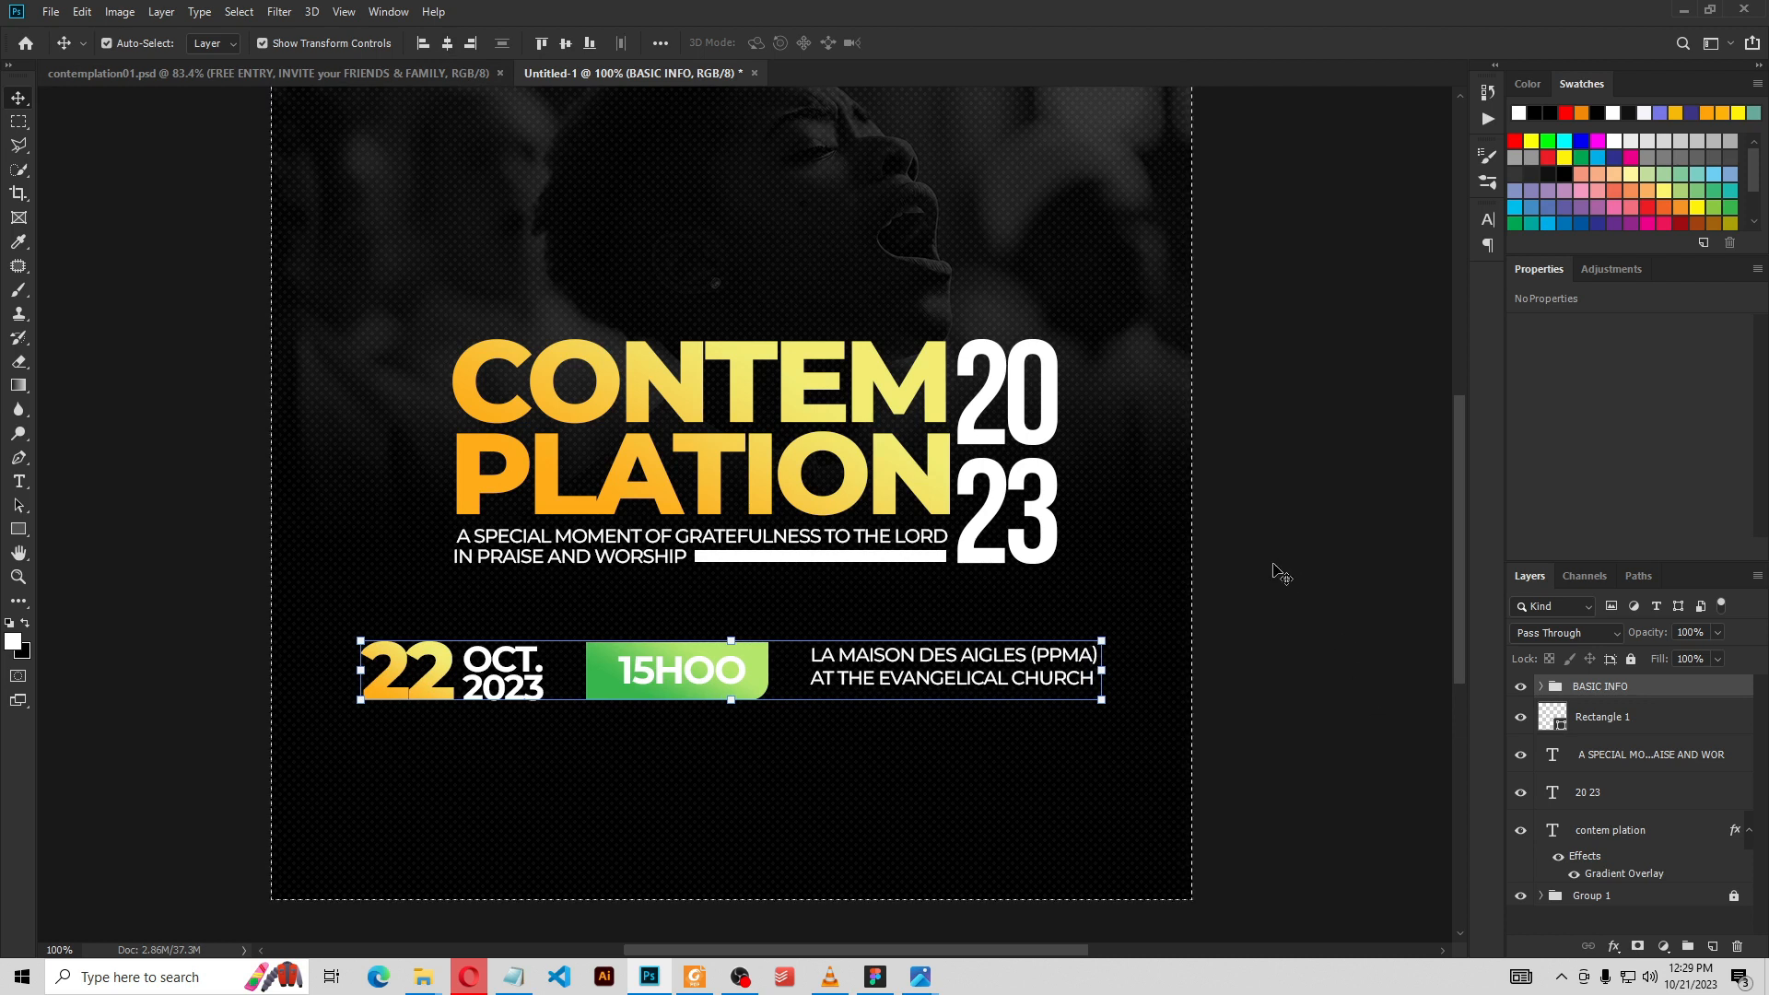
pyautogui.hotkey('ctrl', 'd')
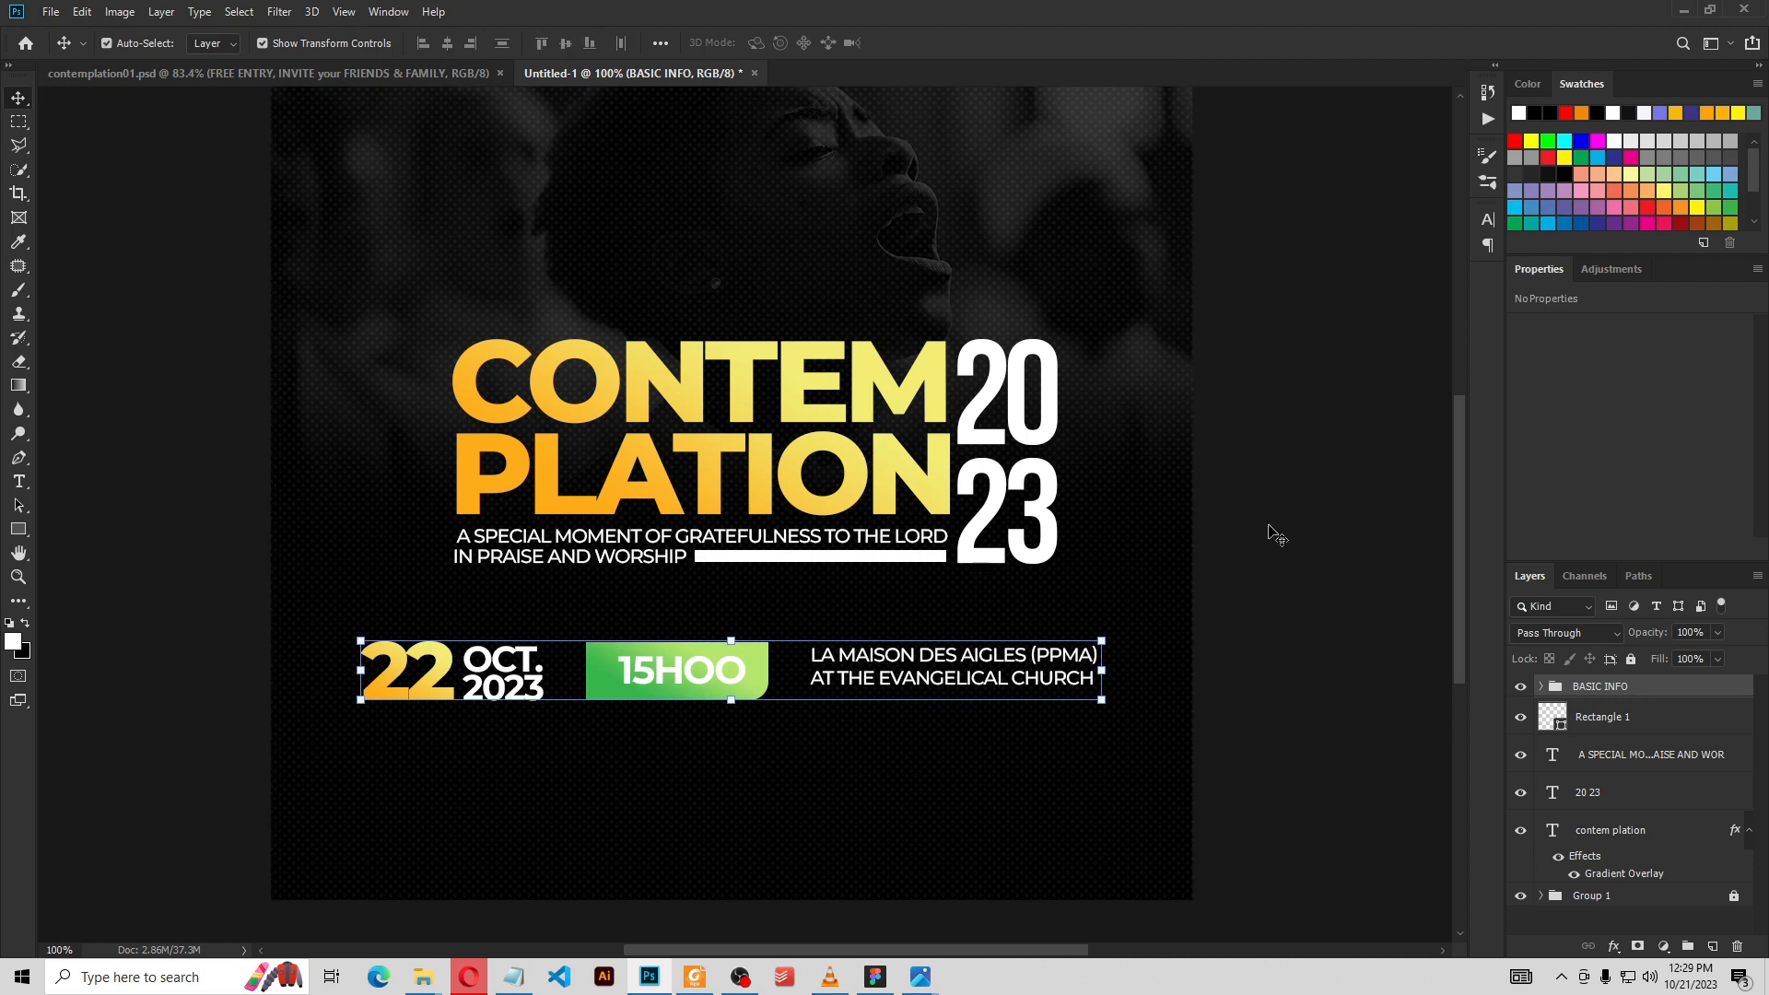
pyautogui.click(1276, 534)
pyautogui.moveTo(1272, 659); pyautogui.dragTo(1291, 623)
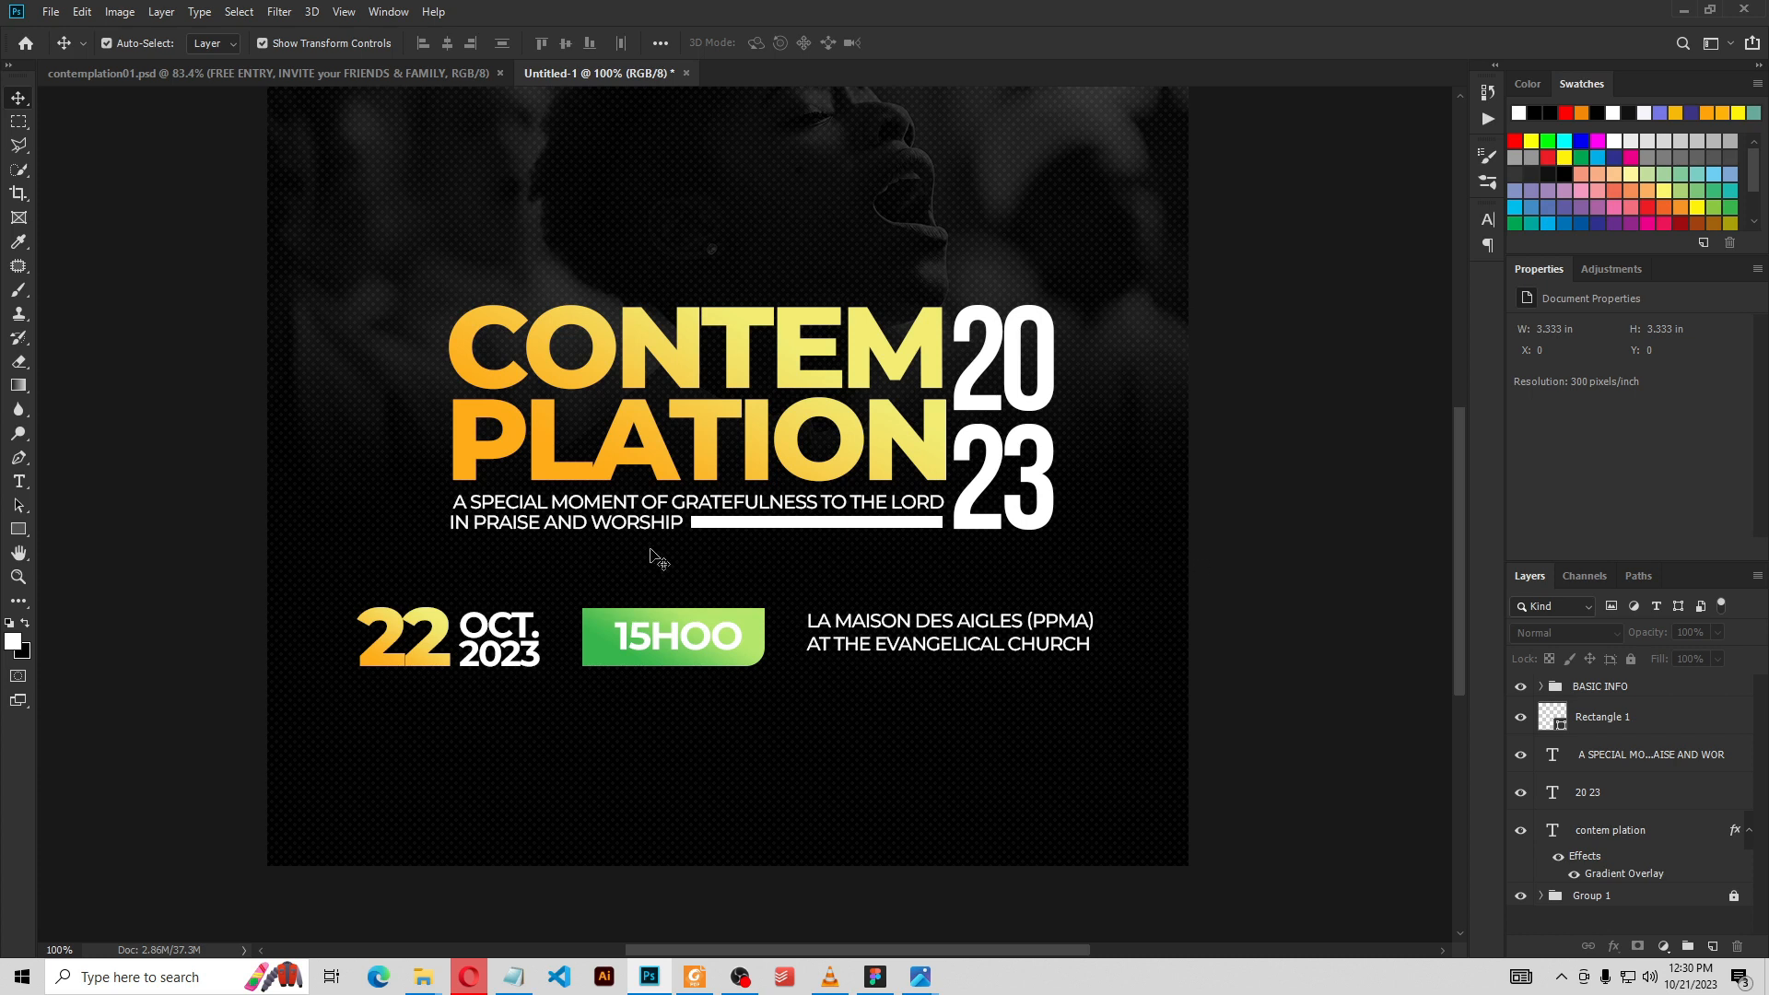
# Draw a white horizontal line of 2 px weight, about 813 px long, just above the date, time and venue row
pyautogui.click(19, 529)
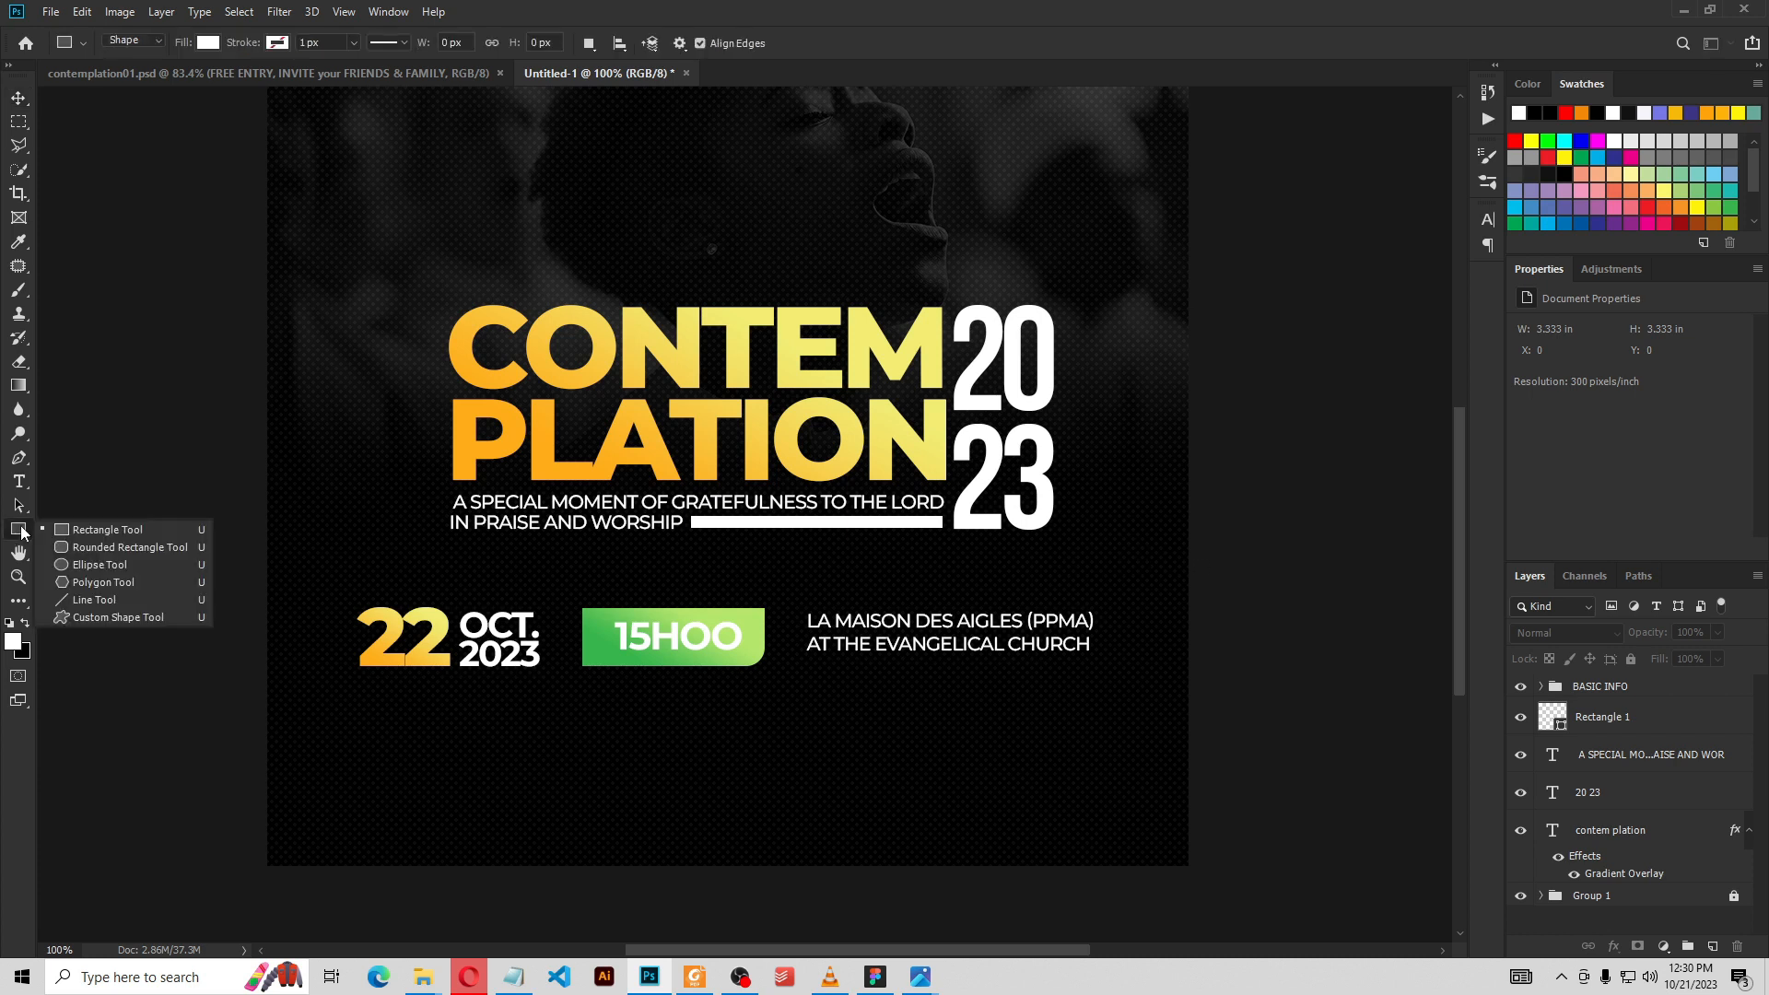
pyautogui.click(69, 601)
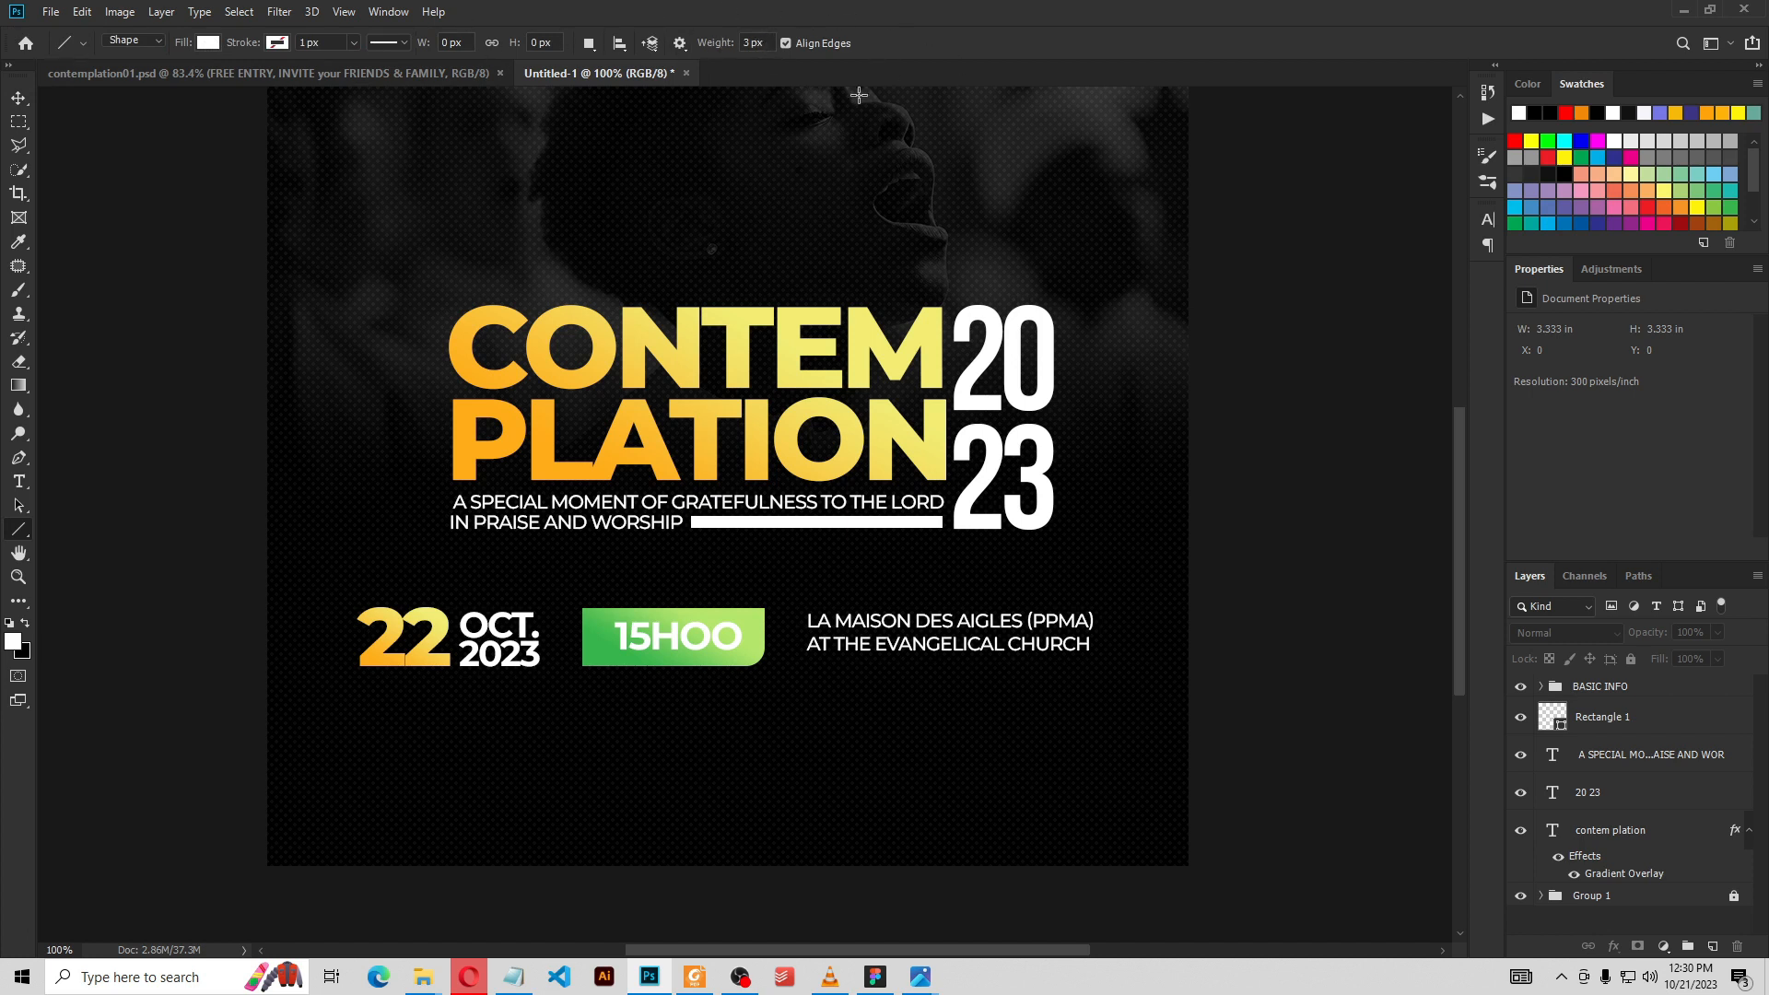
pyautogui.click(757, 44)
pyautogui.moveTo(757, 43); pyautogui.dragTo(738, 35)
pyautogui.write('2')
pyautogui.moveTo(353, 586); pyautogui.dragTo(1102, 586)
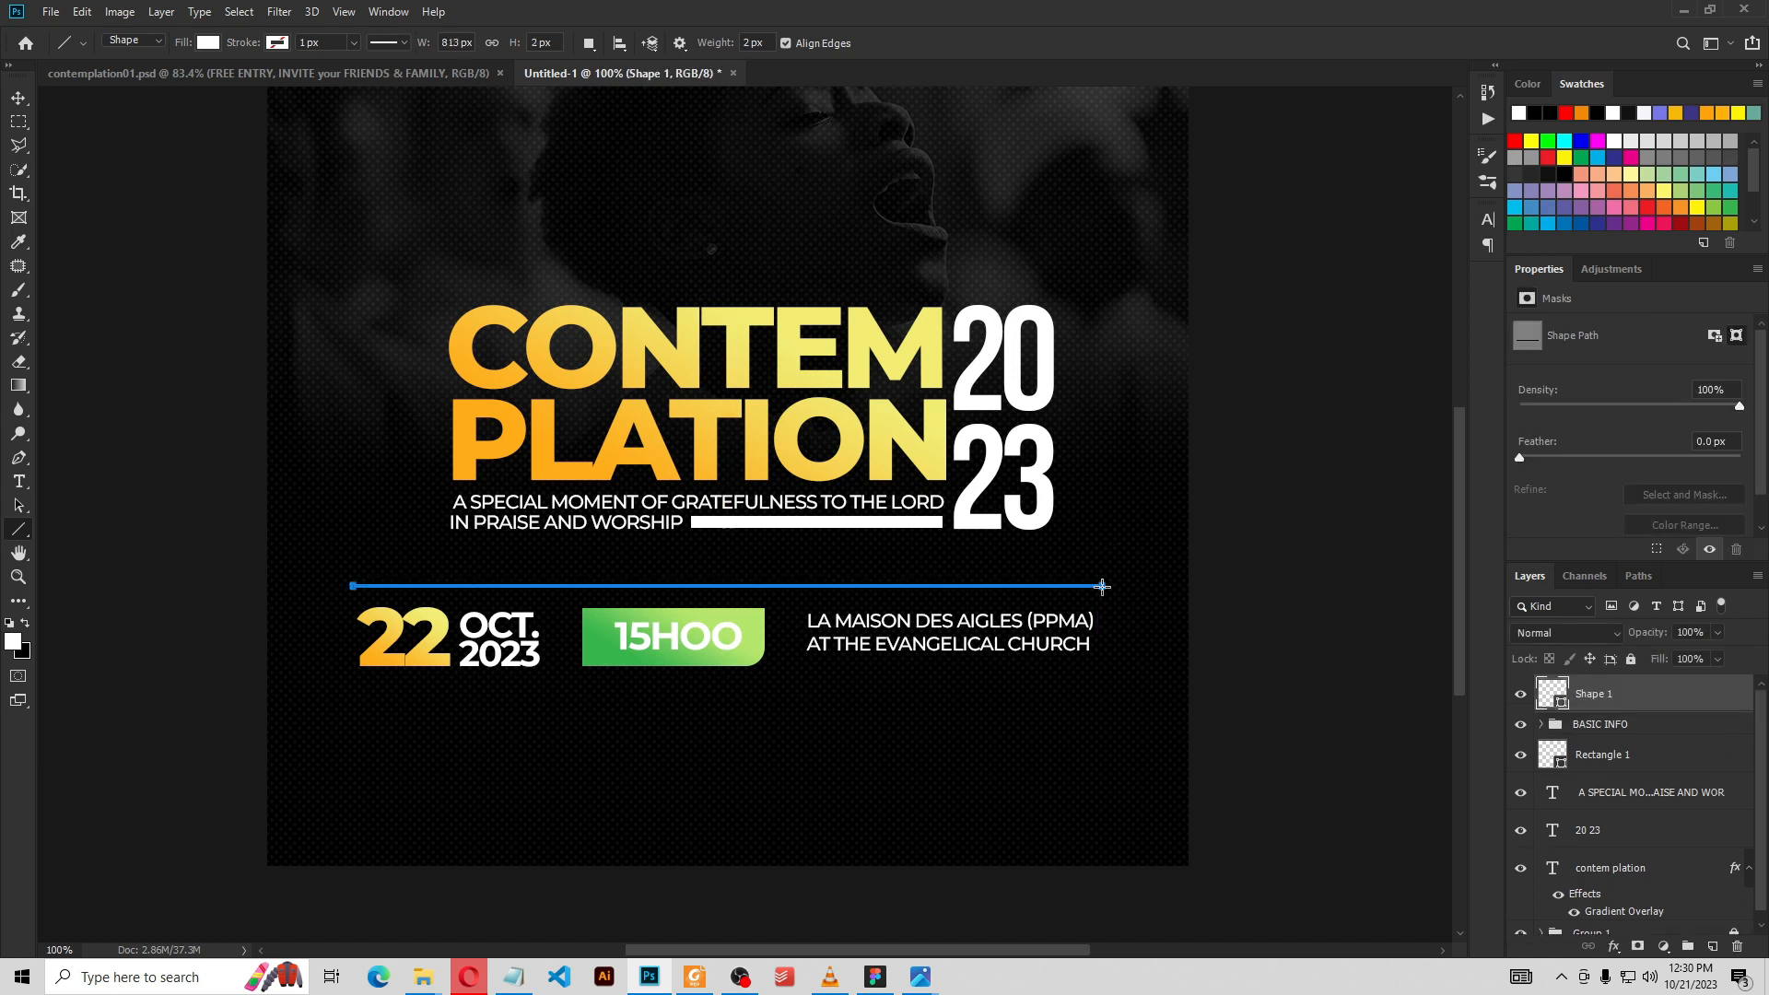
# Duplicate the horizontal line and move the copy straight down about 110 px, just below the date, time and venue row
pyautogui.click(18, 98)
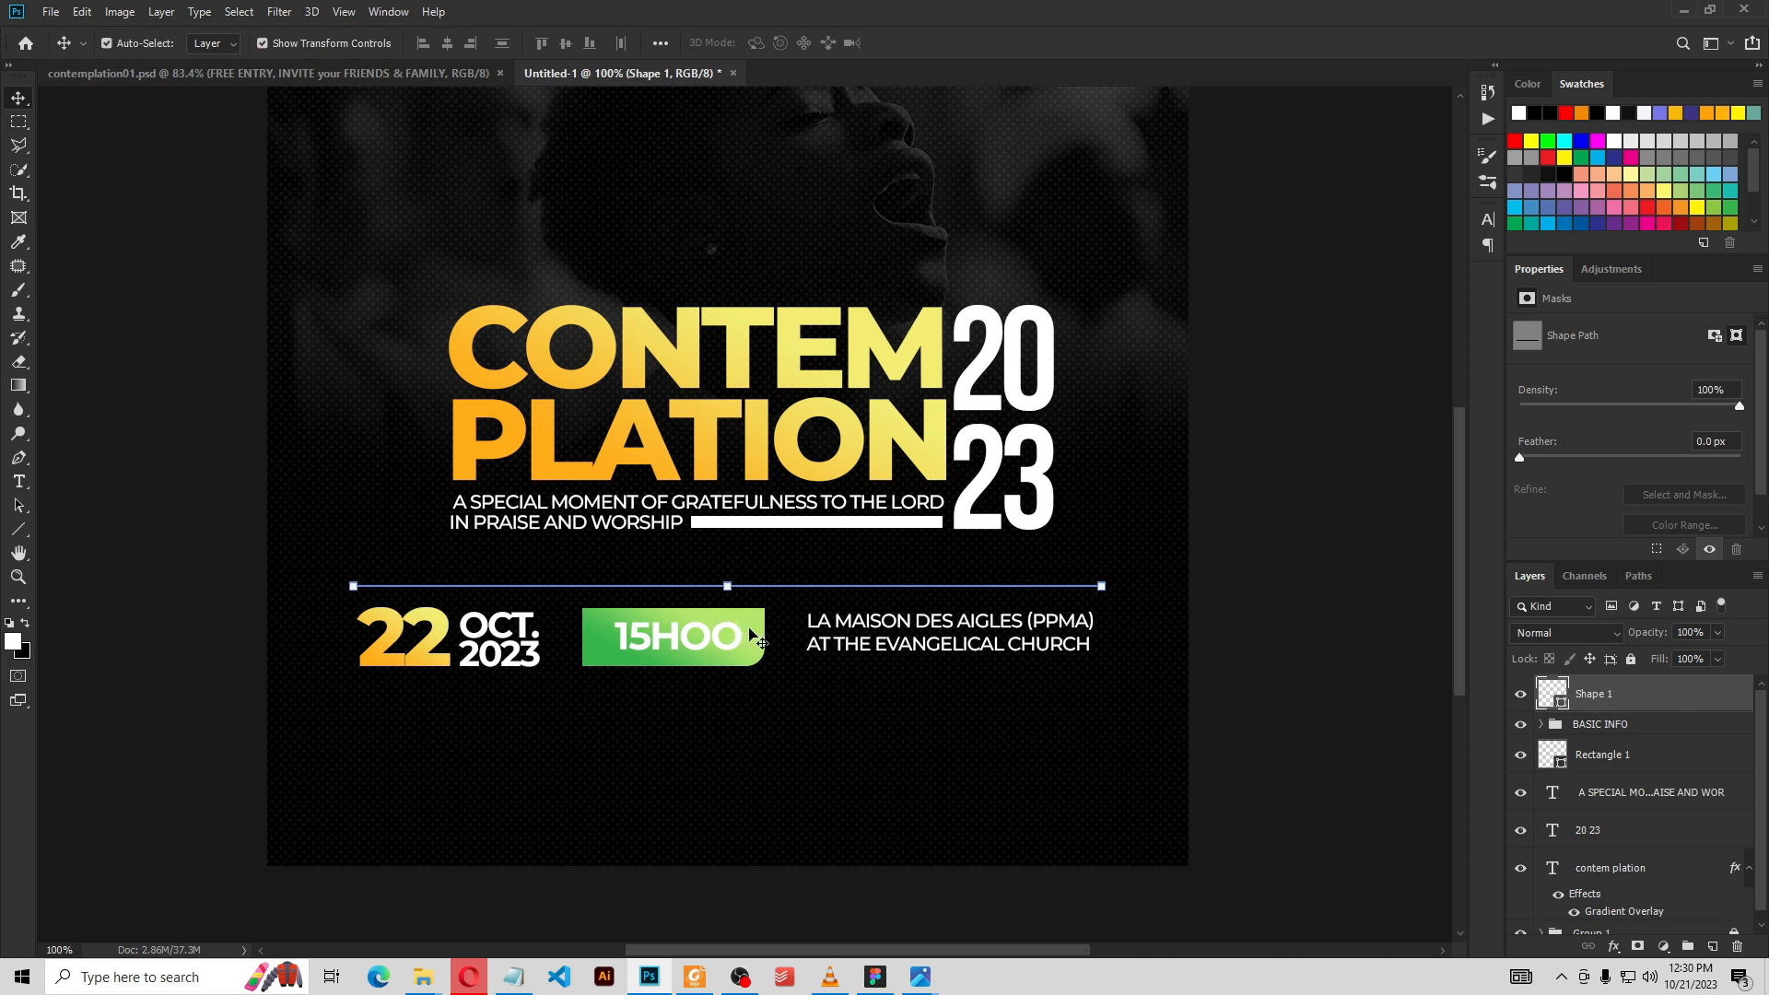
pyautogui.hotkey('ctrl', 'j')
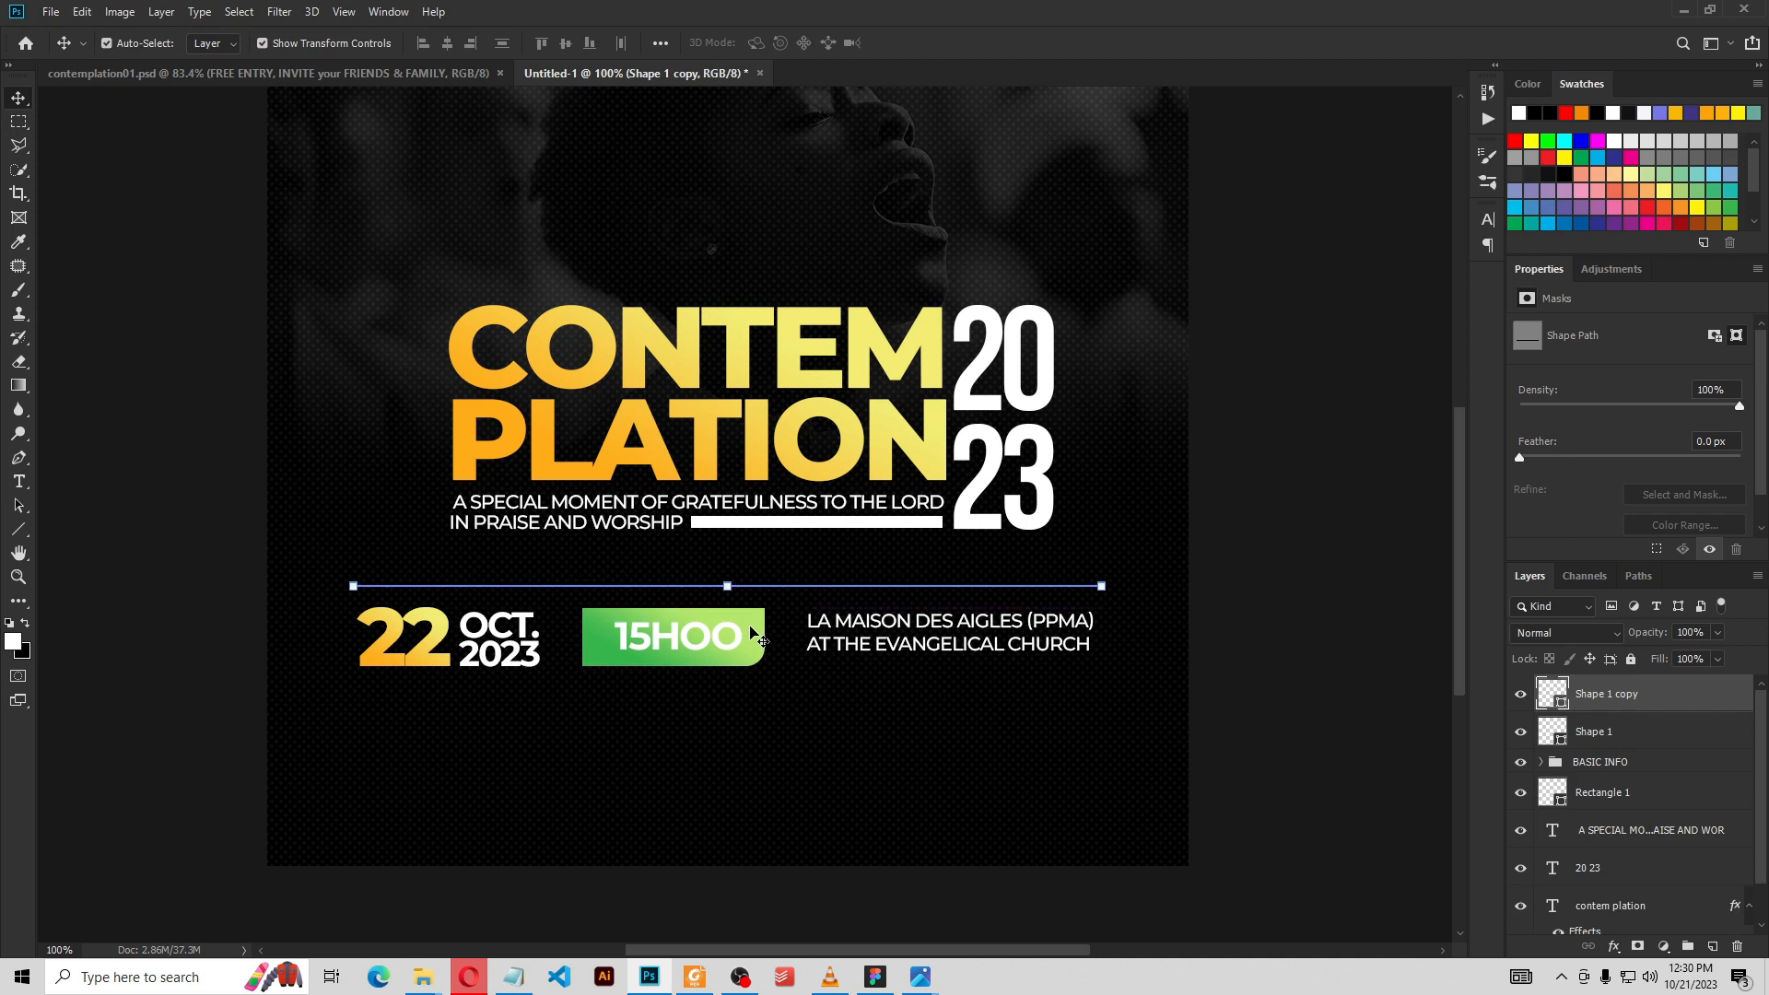
pyautogui.hotkey('shift', 'Down')
pyautogui.hotkey('shift', 'Down')
pyautogui.hotkey('shift', 'Down')
pyautogui.hotkey('shift', 'Down')
pyautogui.hotkey('shift', 'Down')
pyautogui.hotkey('shift', 'Down')
pyautogui.hotkey('shift', 'Down')
pyautogui.hotkey('shift', 'Down')
pyautogui.hotkey('shift', 'Down')
pyautogui.hotkey('shift', 'Down')
pyautogui.hotkey('shift', 'Down')
pyautogui.hotkey('shift', 'Down')
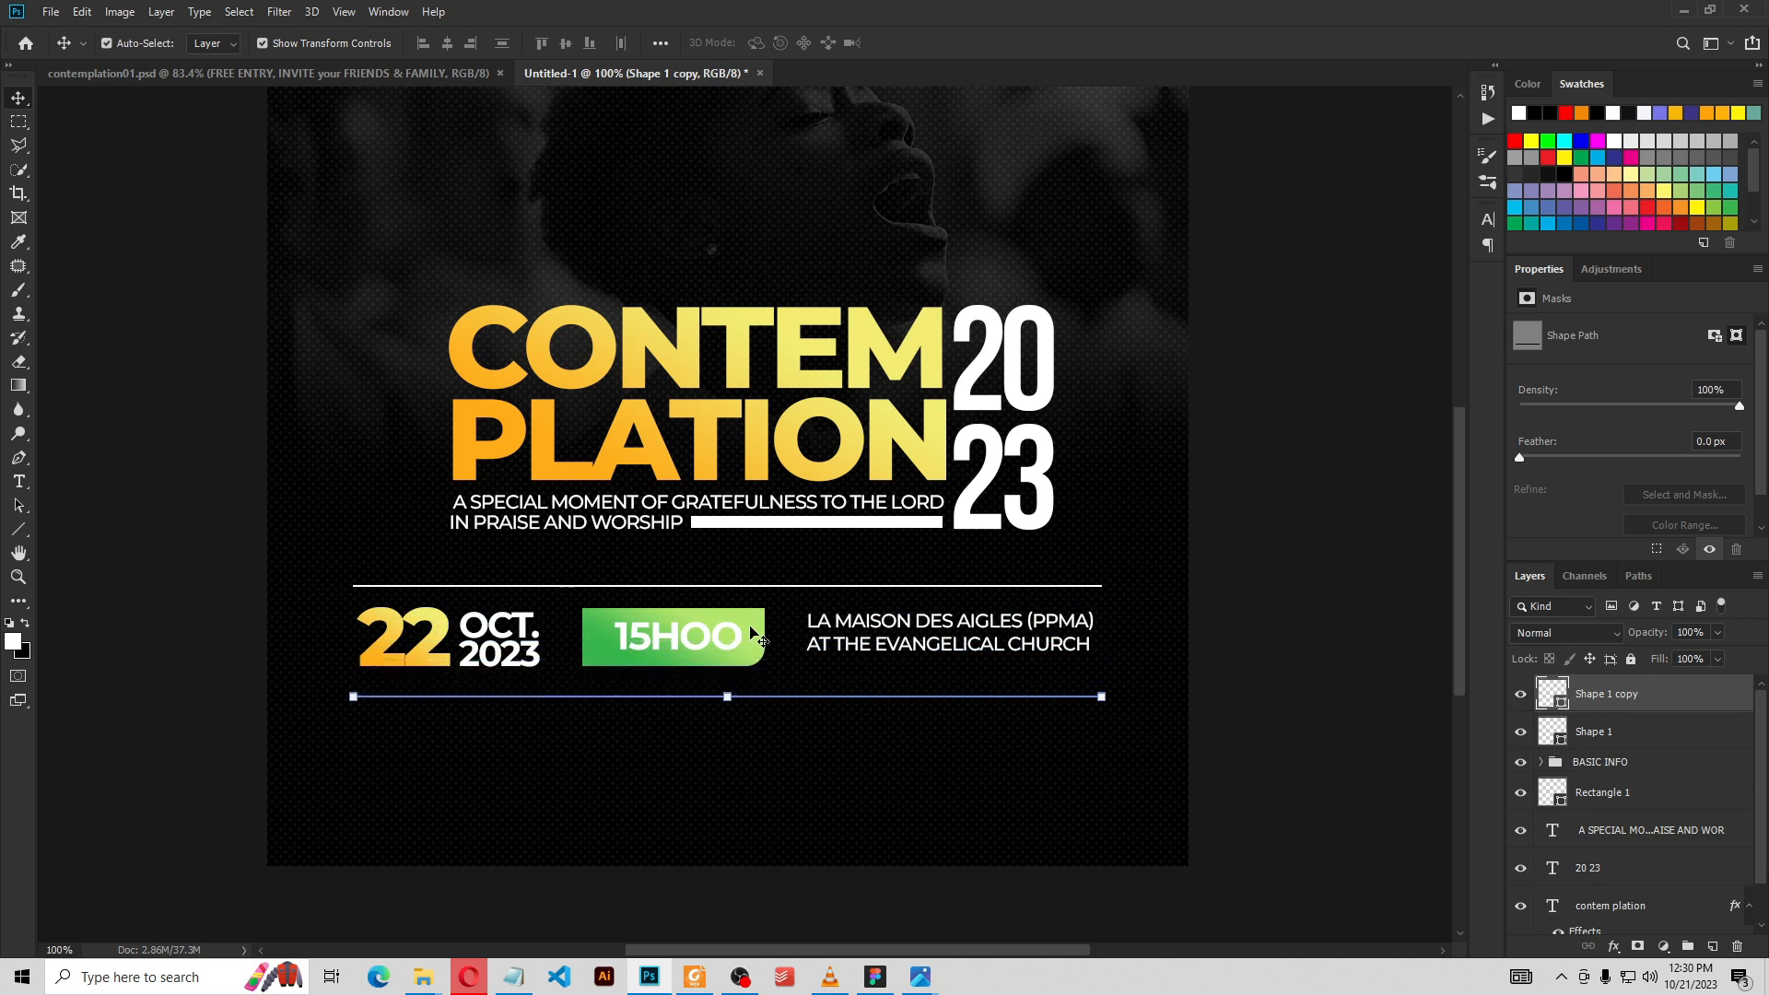
pyautogui.hotkey('shift', 'Up')
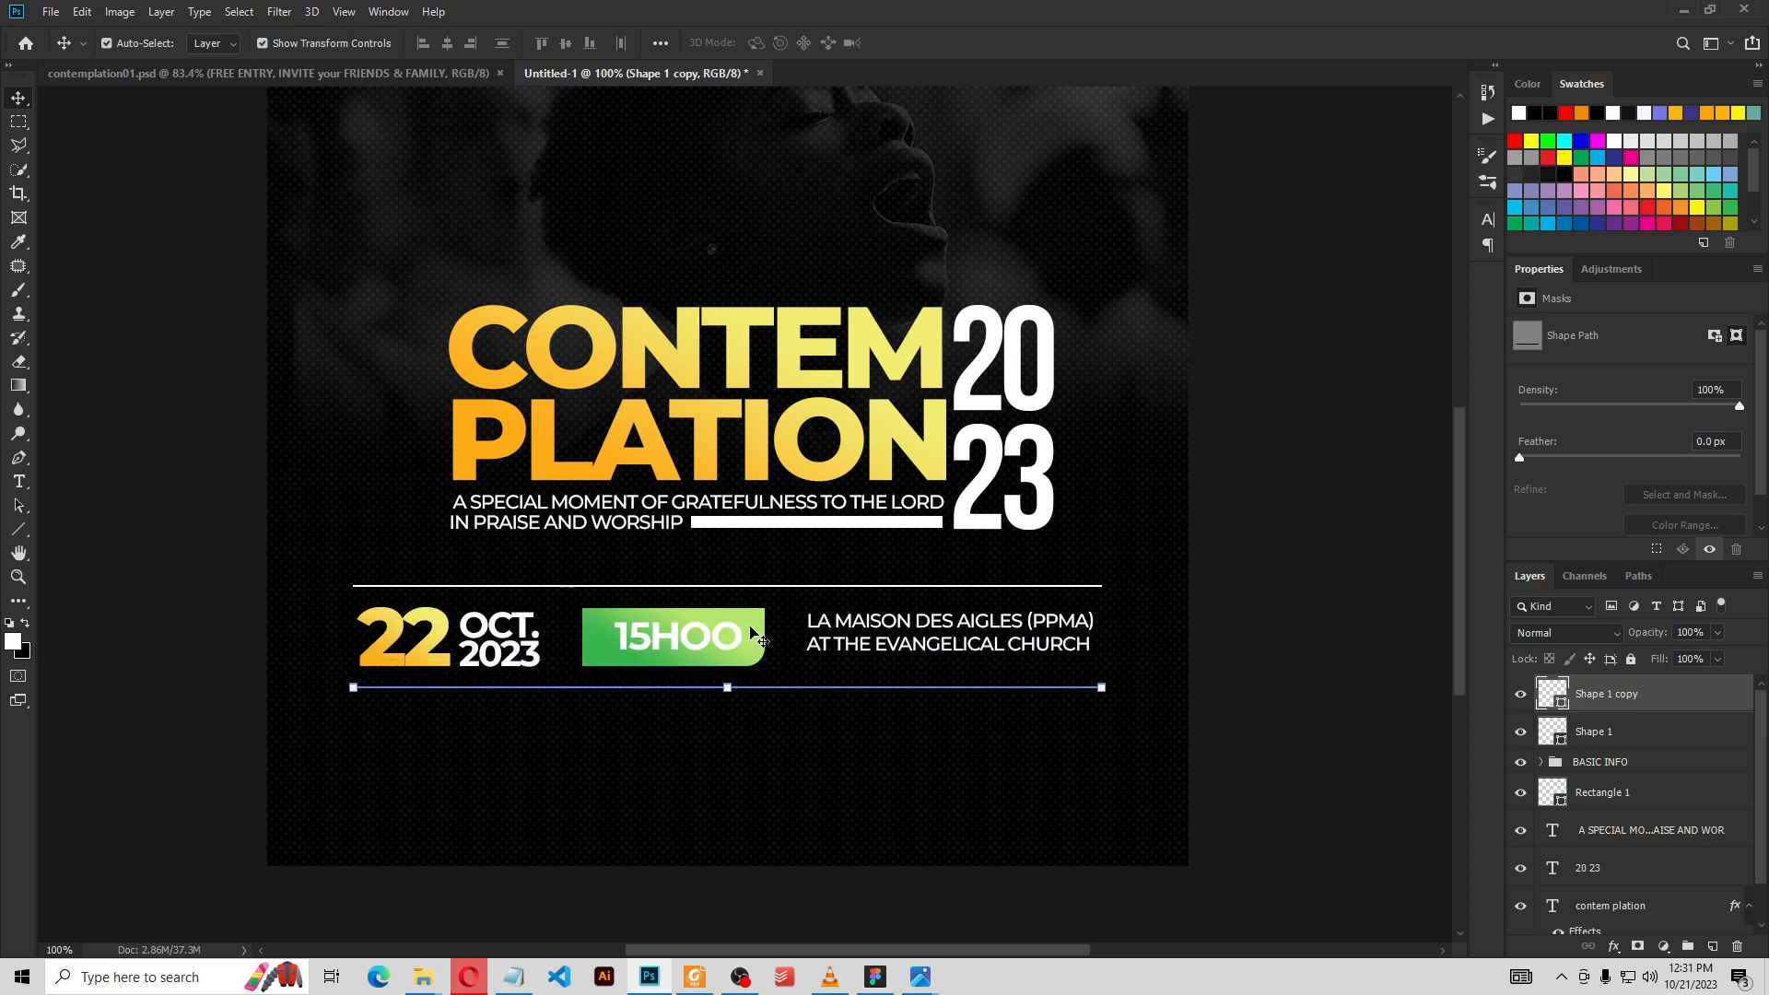
# Move both horizontal line layers into the BASIC INFO group and deselect everything
pyautogui.keyDown('ctrl'); pyautogui.click(1604, 728); pyautogui.keyUp('ctrl')
pyautogui.moveTo(1604, 728); pyautogui.dragTo(1587, 764)
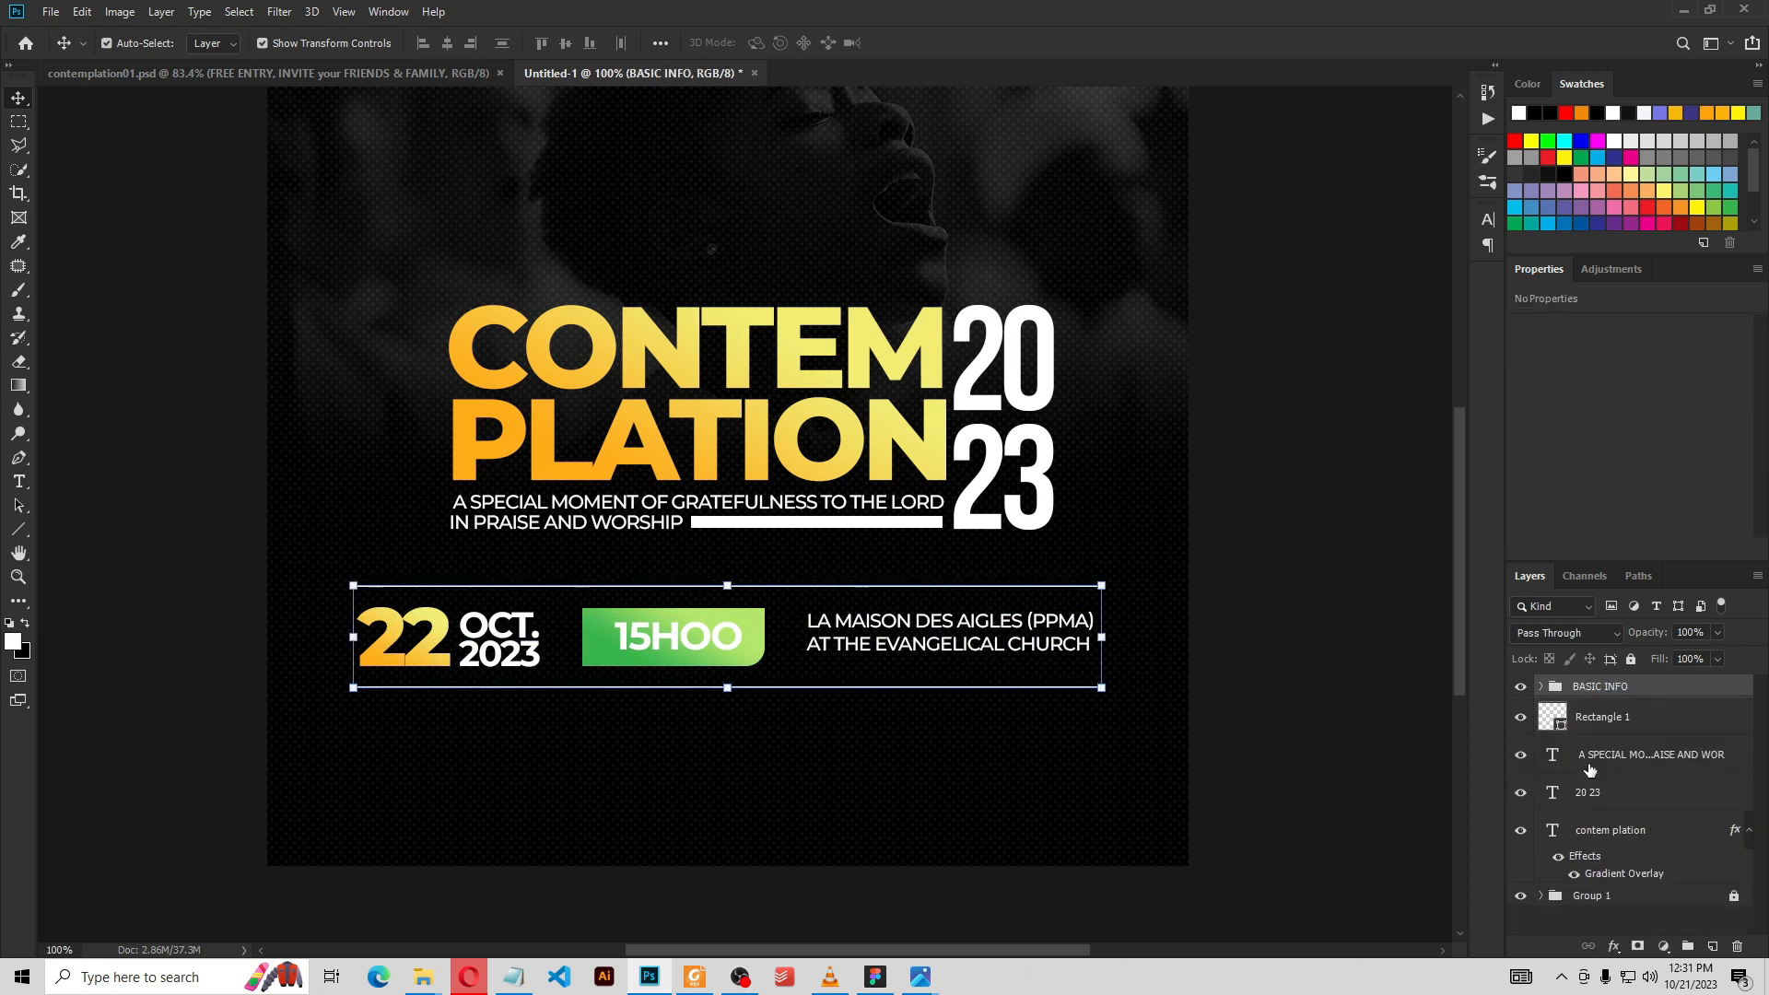
pyautogui.click(1415, 705)
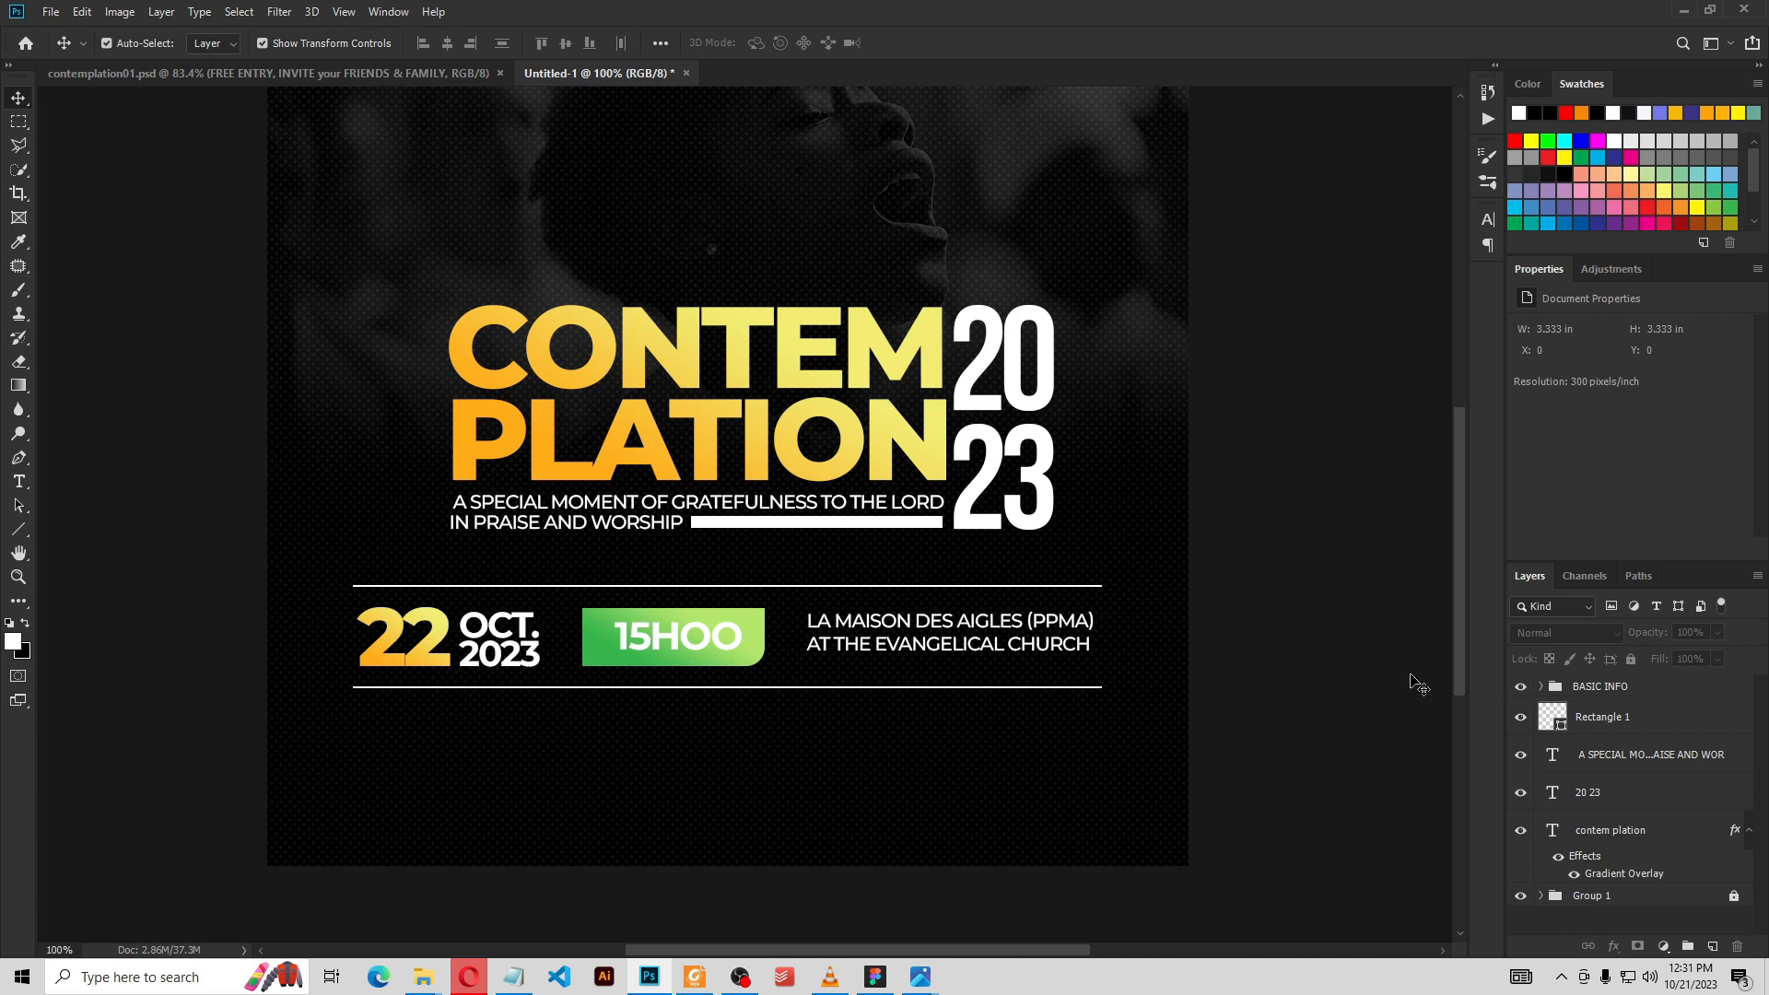
# Group the contem plation, 20 23, tagline and Rectangle 1 layers and name the group TITLE/HEAD
pyautogui.click(1749, 833)
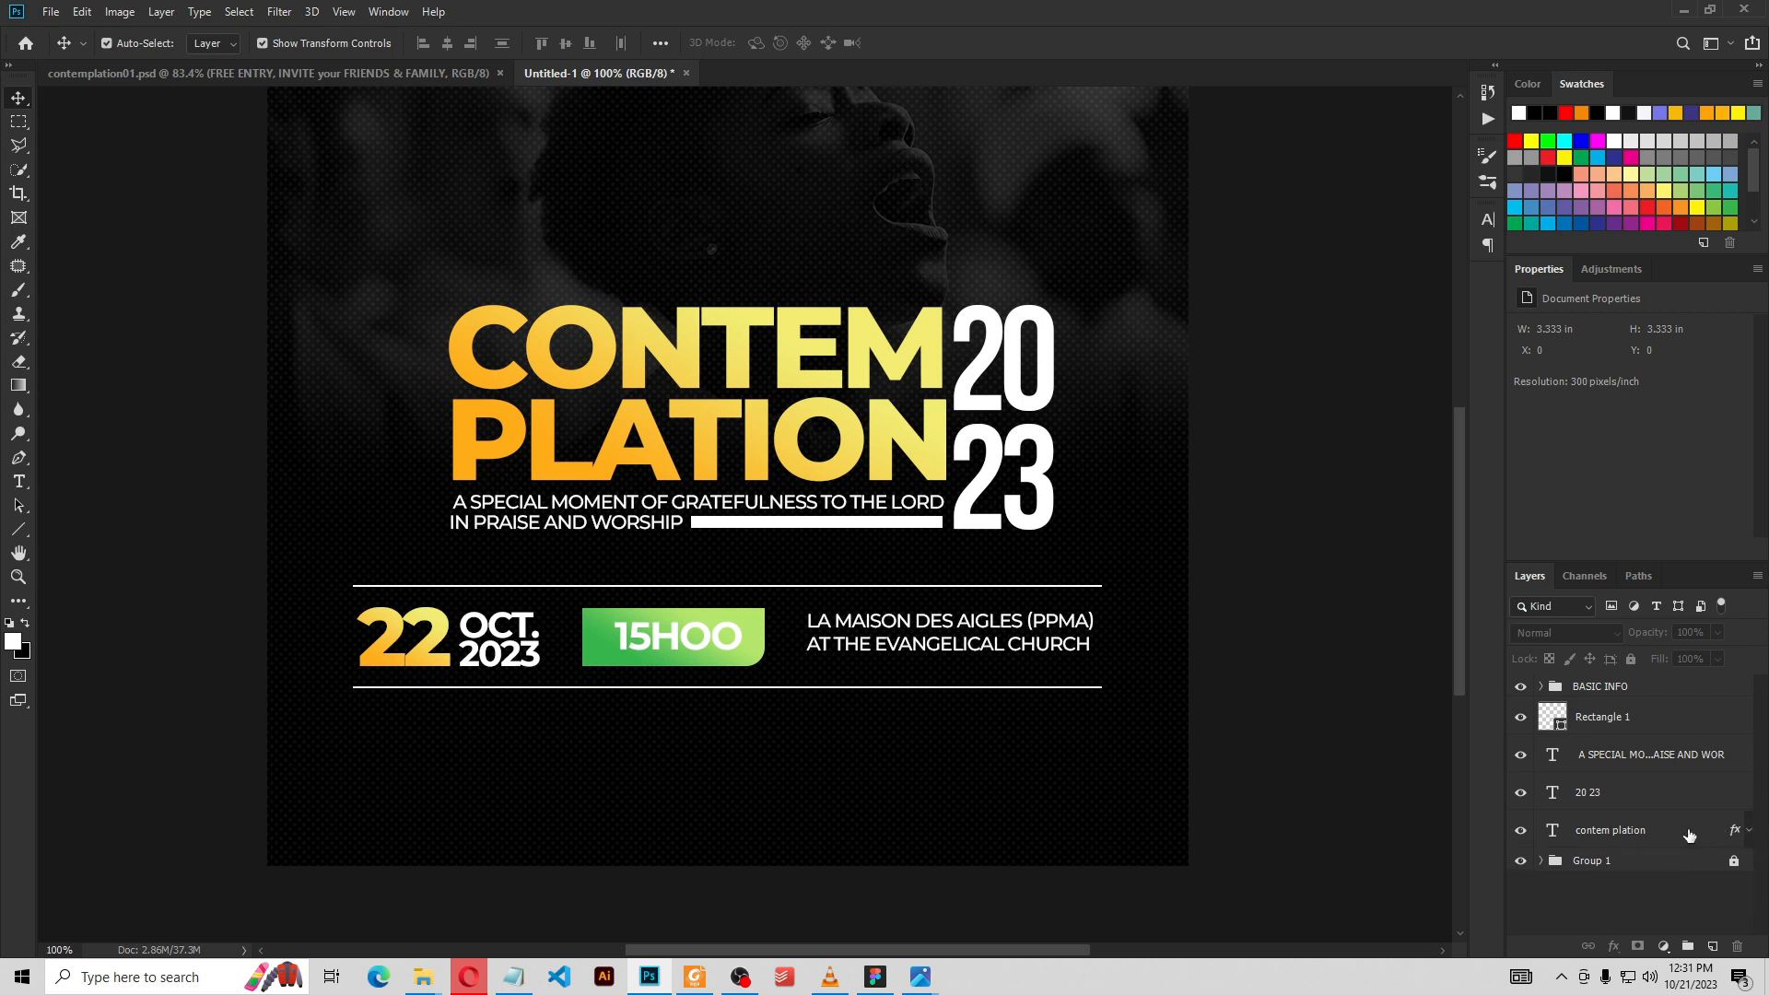
pyautogui.click(1611, 828)
pyautogui.keyDown('shift'); pyautogui.click(1612, 792); pyautogui.keyUp('shift')
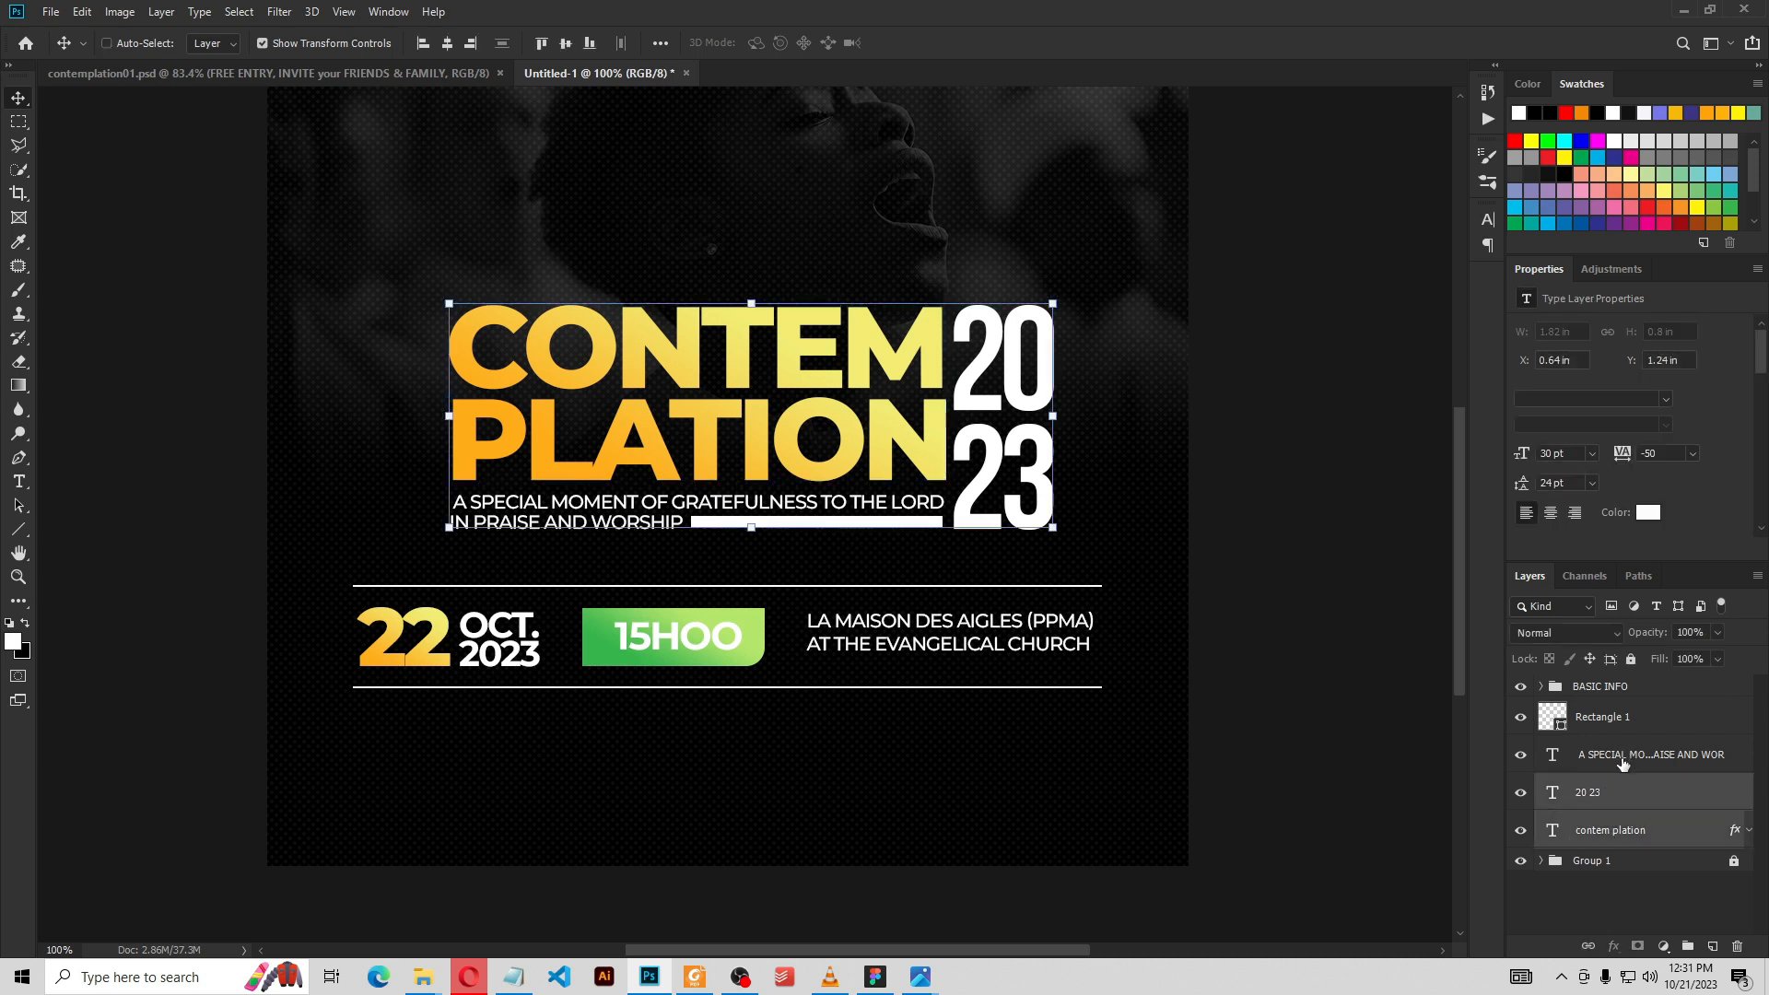
pyautogui.keyDown('shift'); pyautogui.click(1623, 761); pyautogui.keyUp('shift')
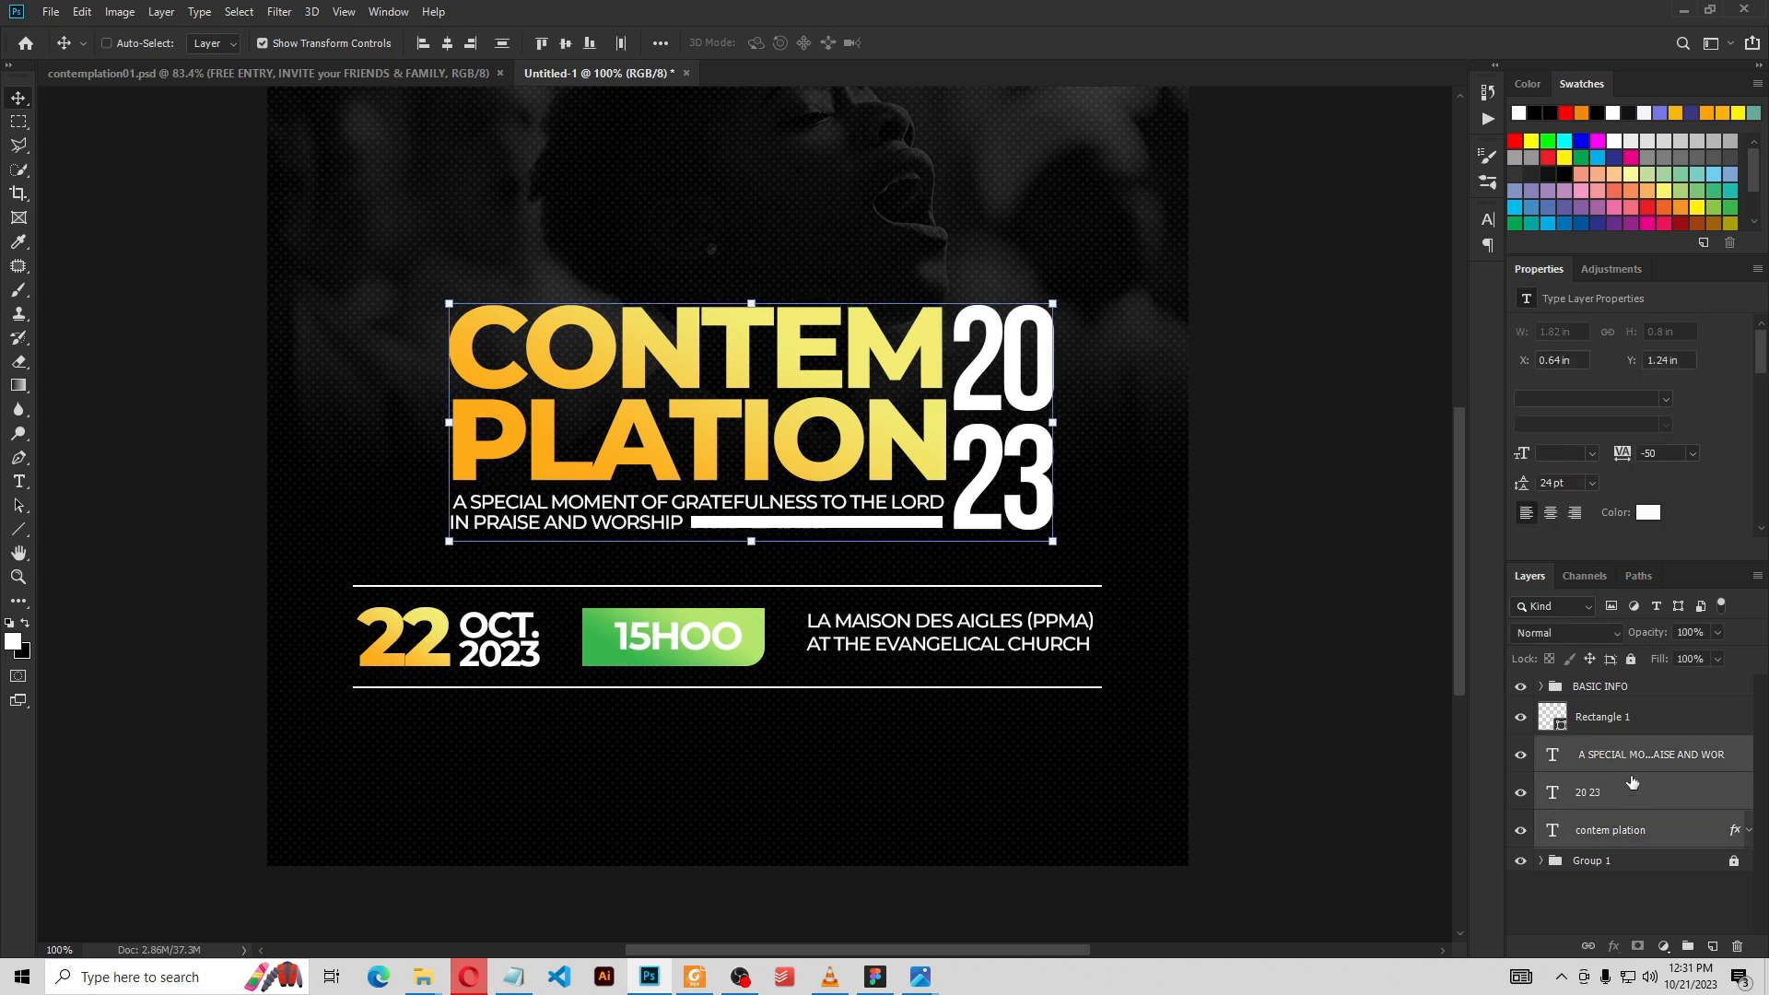
pyautogui.keyDown('shift'); pyautogui.click(1620, 718); pyautogui.keyUp('shift')
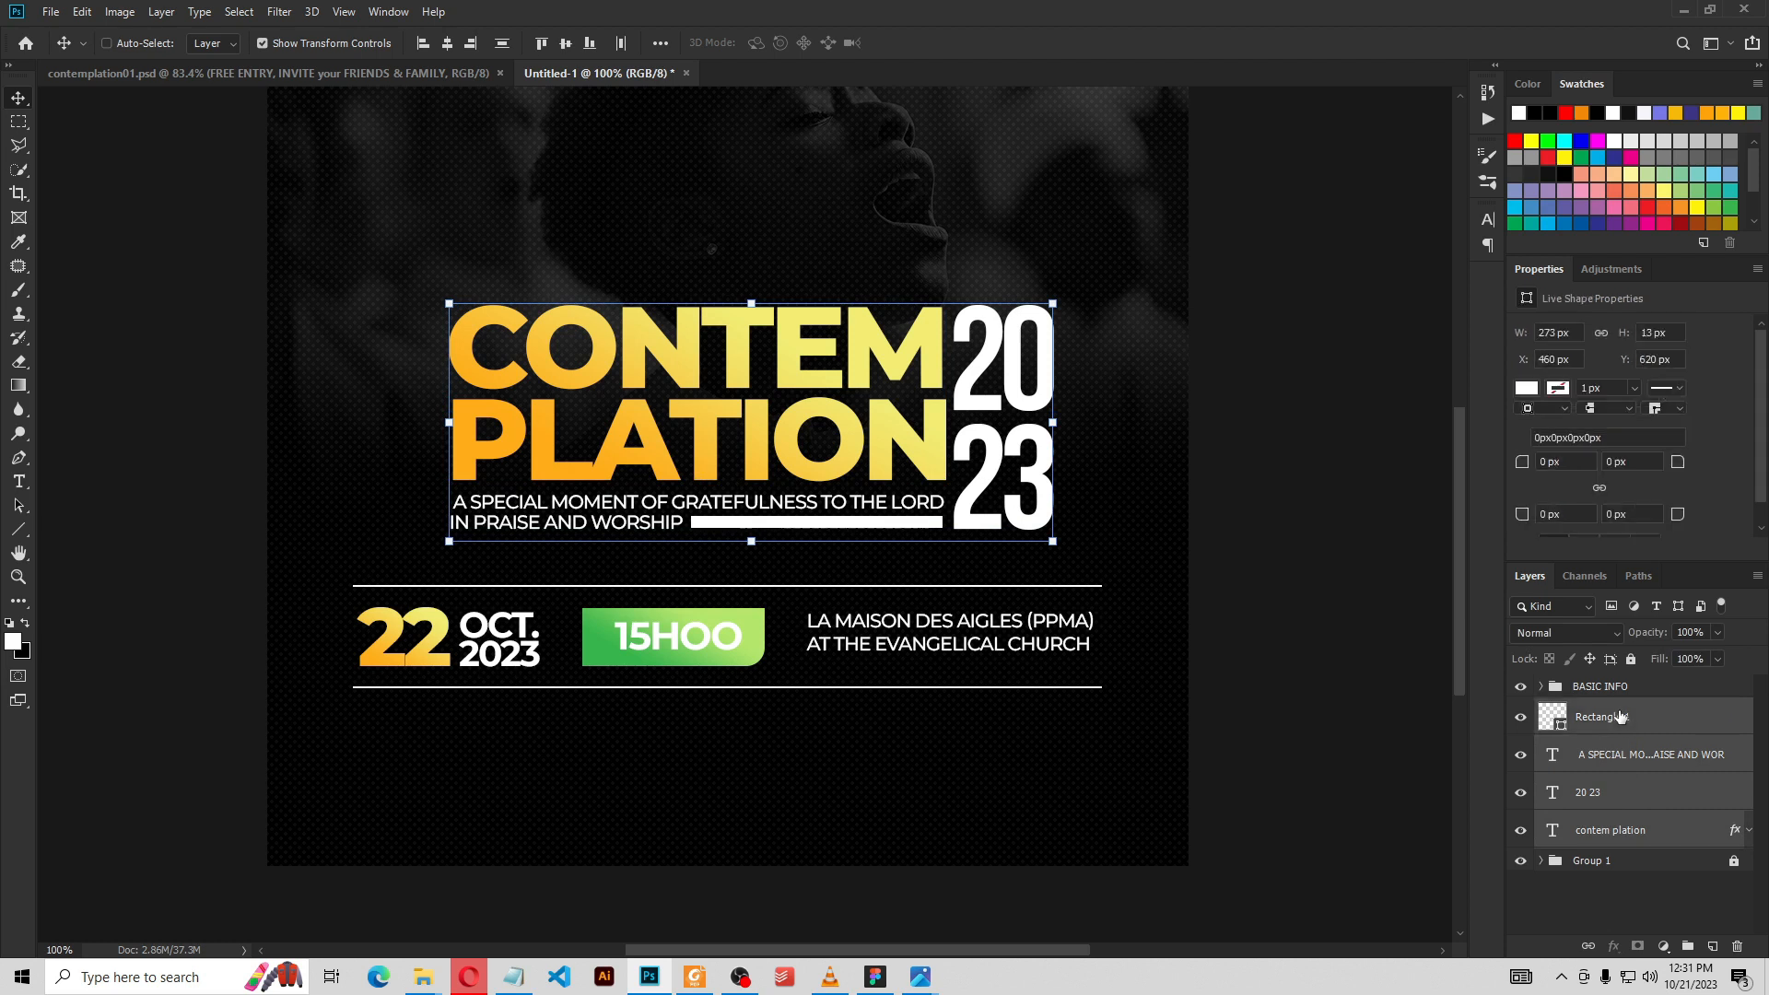
pyautogui.hotkey('ctrl', 'g')
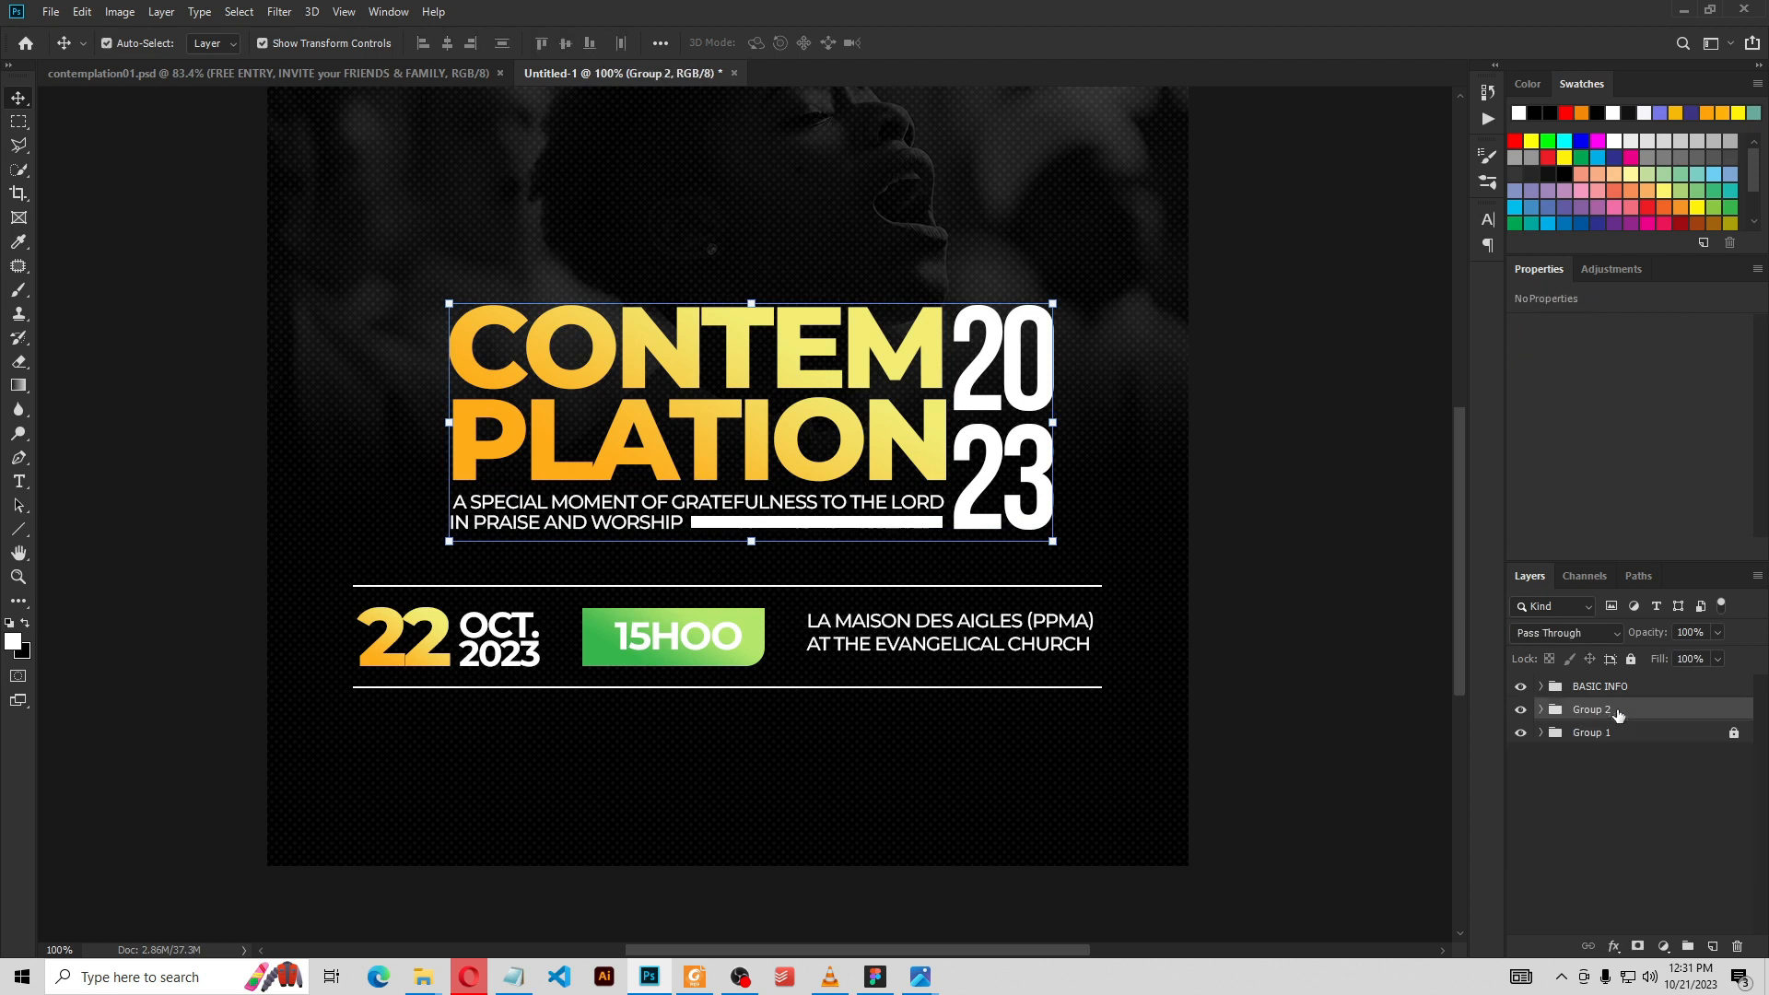
pyautogui.doubleClick(1590, 709)
pyautogui.write('TITLE/HEAD')
pyautogui.press('Return')
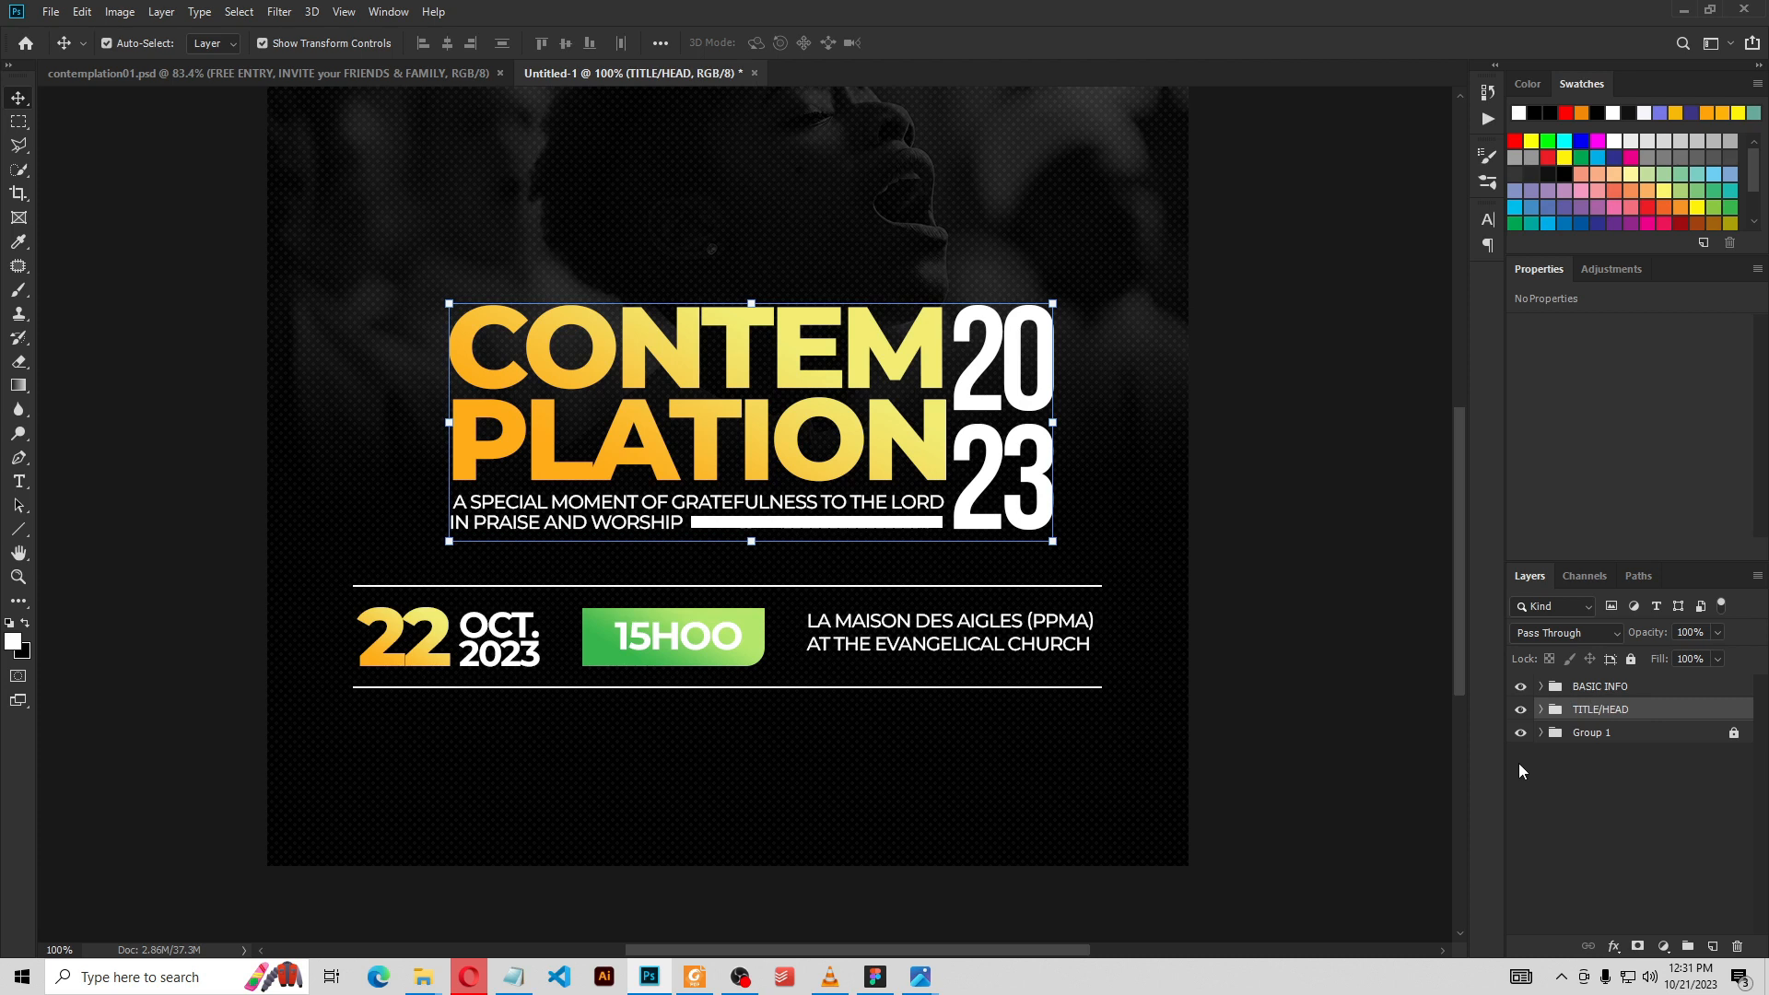
# Center the TITLE/HEAD group horizontally on the whole canvas, then clear the selection and deselect the group
pyautogui.hotkey('ctrl', 'a')
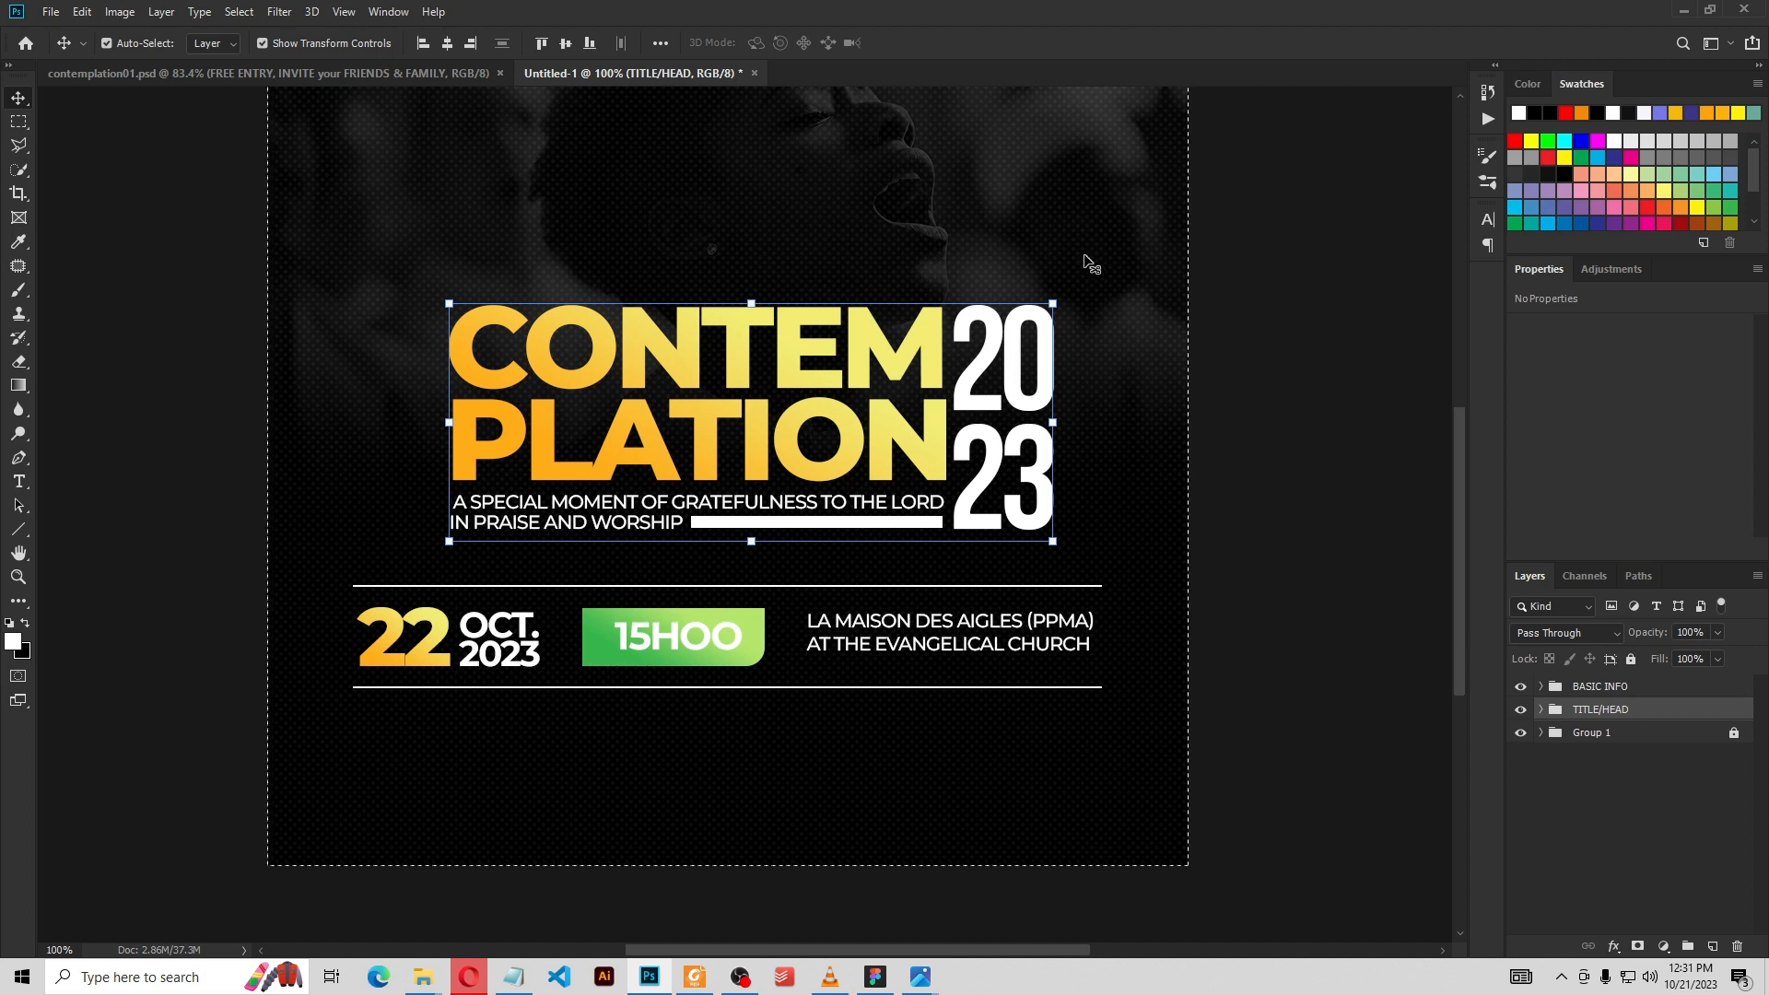
pyautogui.click(449, 48)
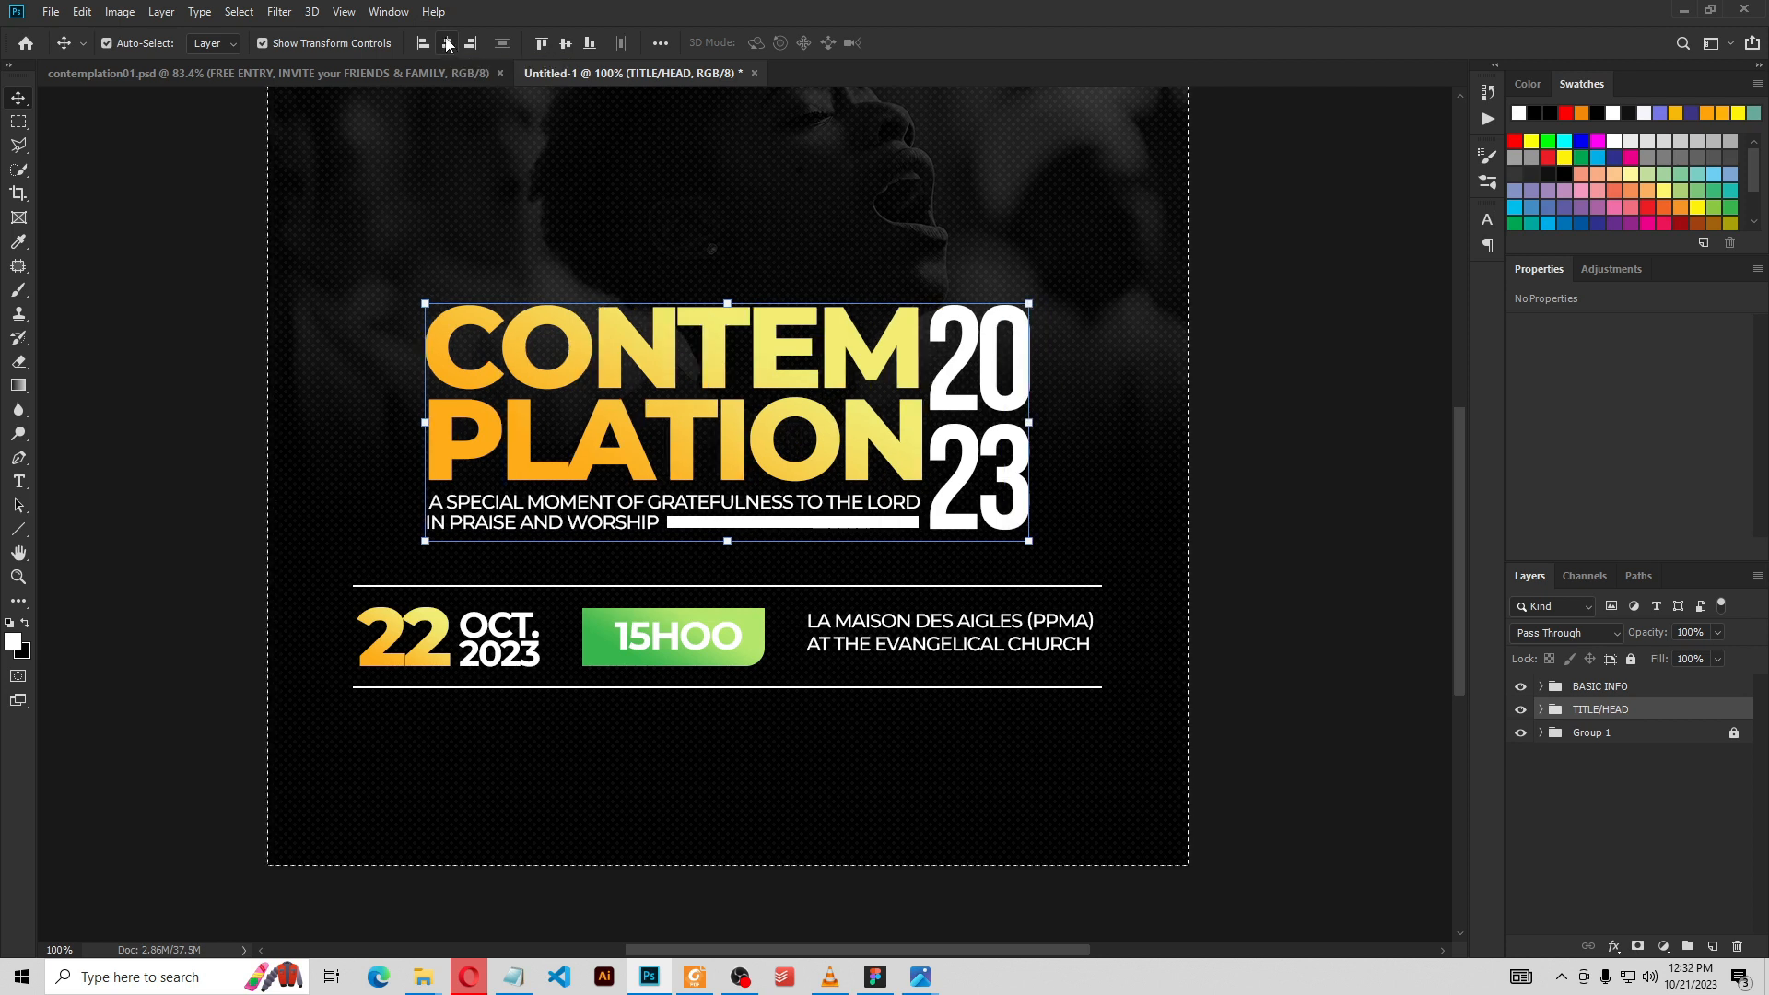
pyautogui.press('ctrl')
pyautogui.hotkey('ctrl', 'd')
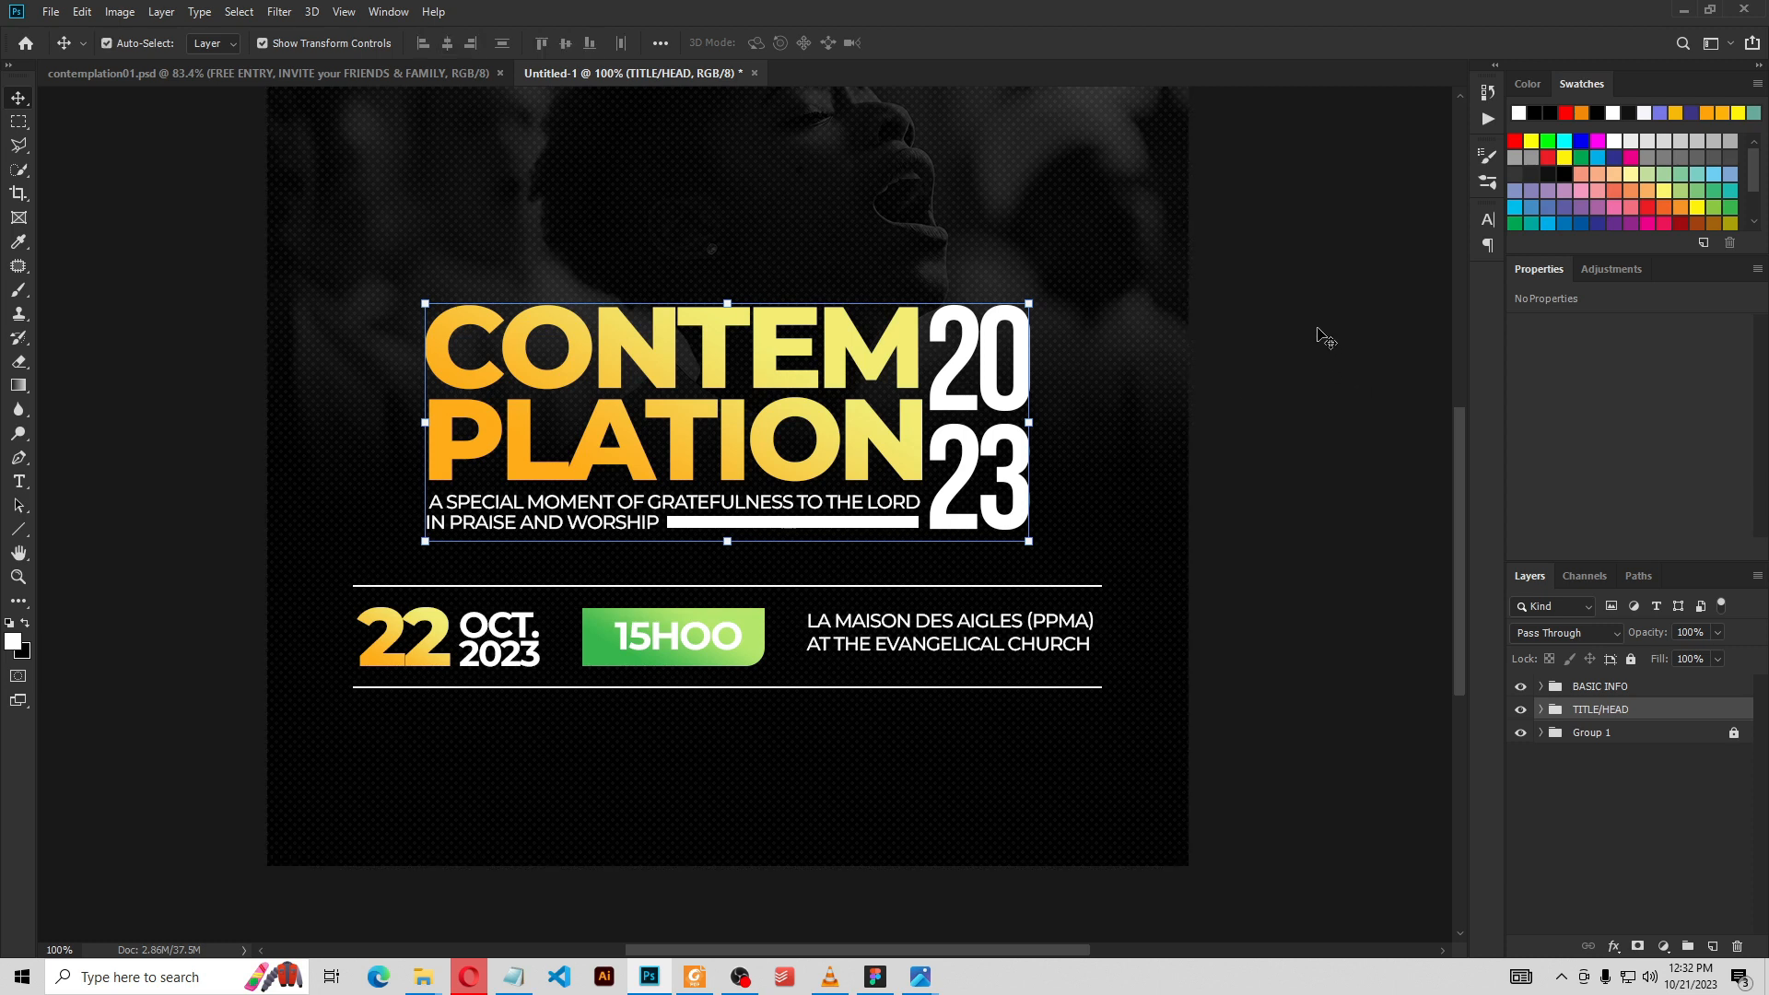
pyautogui.scroll(-2, 1279, 396)
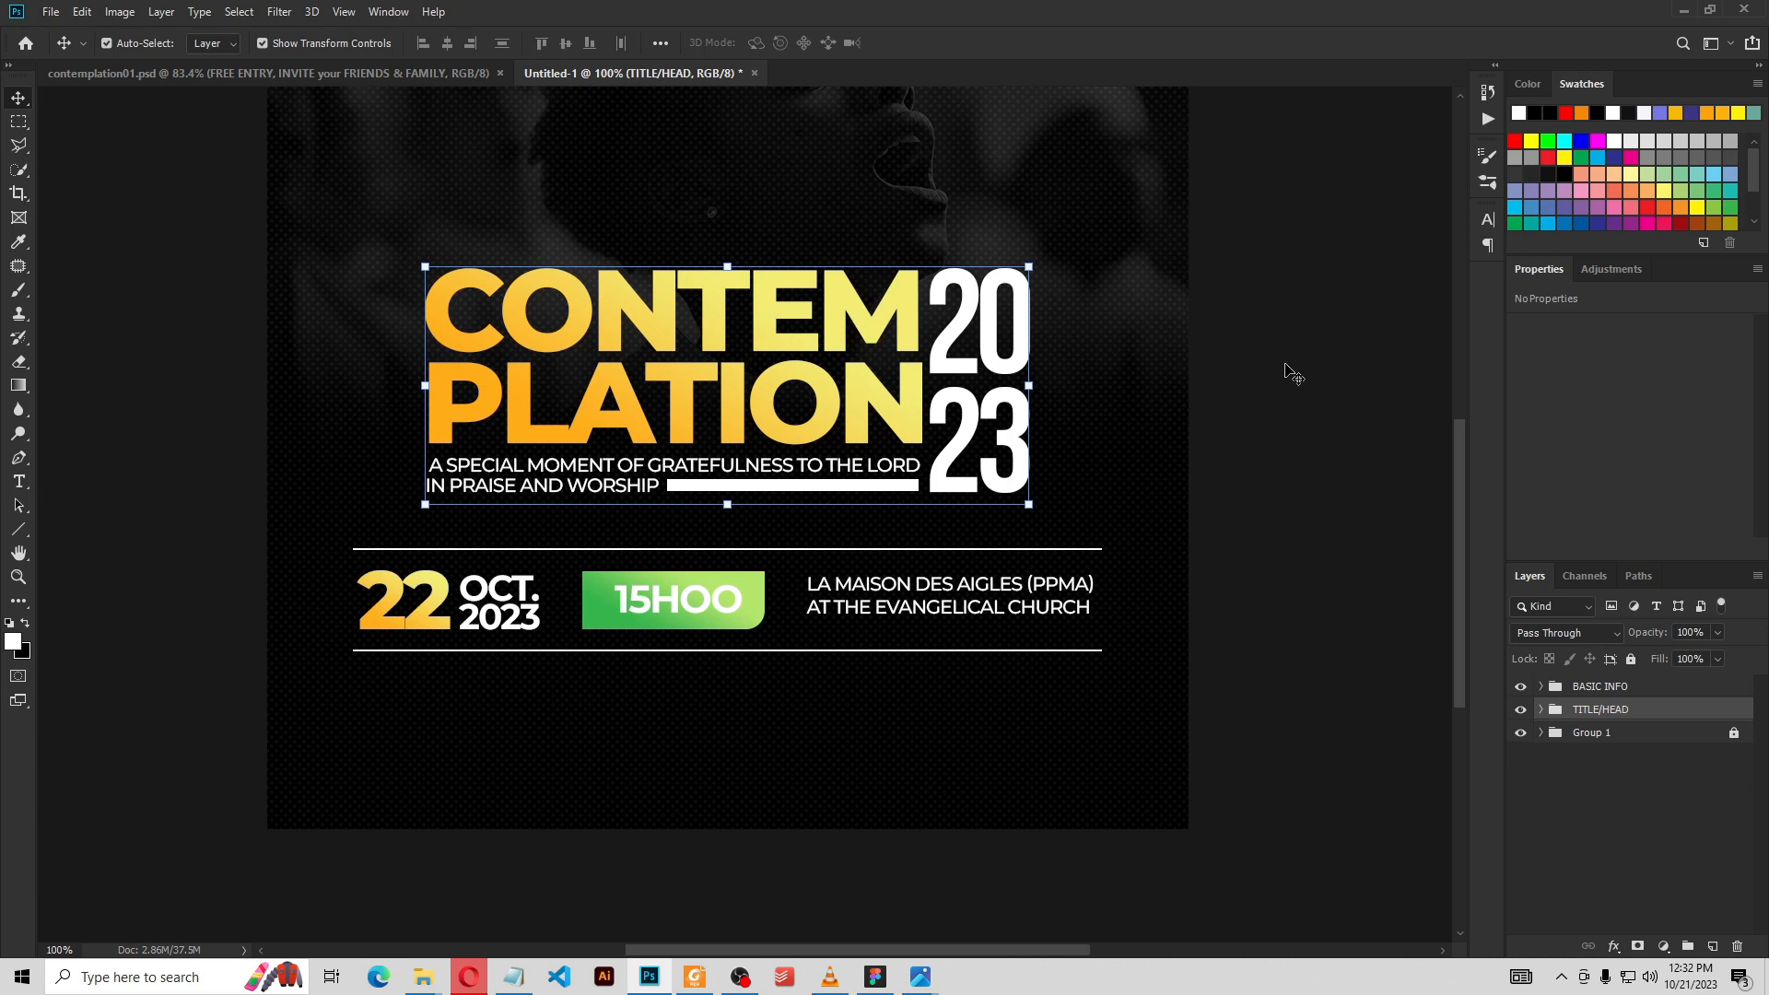
pyautogui.click(1292, 375)
# Draw a white rectangle about 1032 by 134 px across the bottom edge of the flyer as a footer band
pyautogui.scroll(-2, 1226, 396)
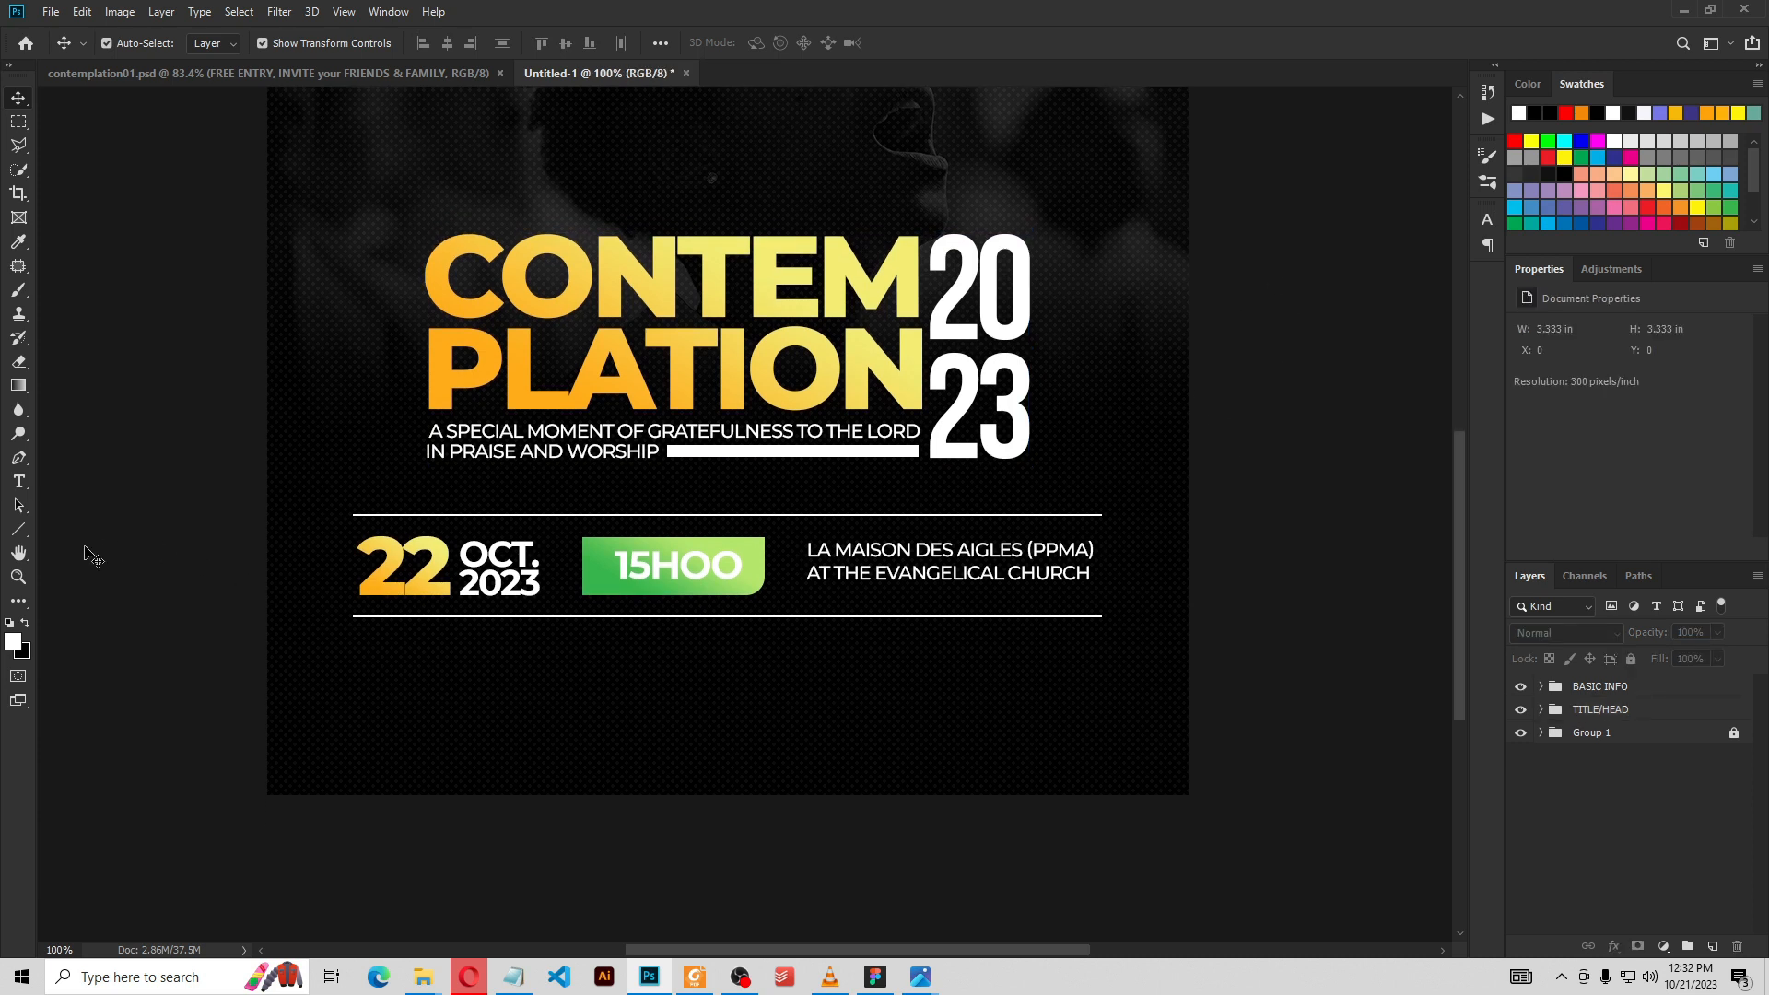
pyautogui.rightClick(18, 532)
pyautogui.click(59, 531)
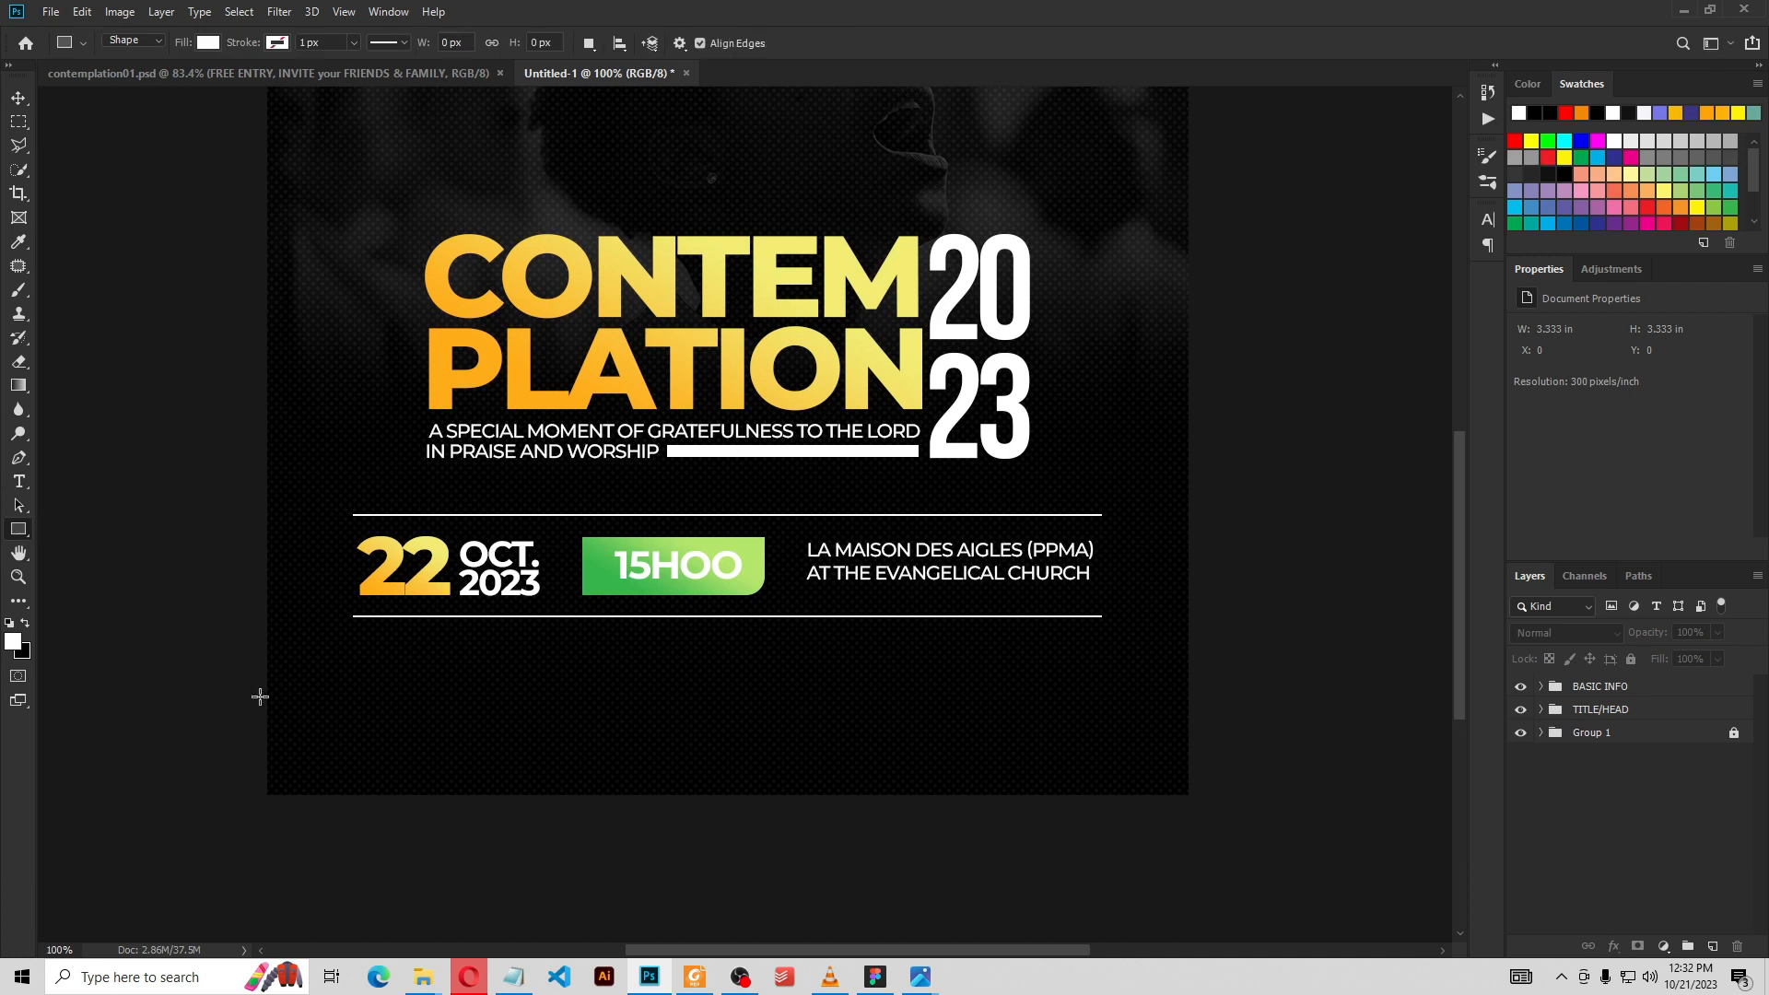
pyautogui.moveTo(256, 686); pyautogui.dragTo(1207, 809)
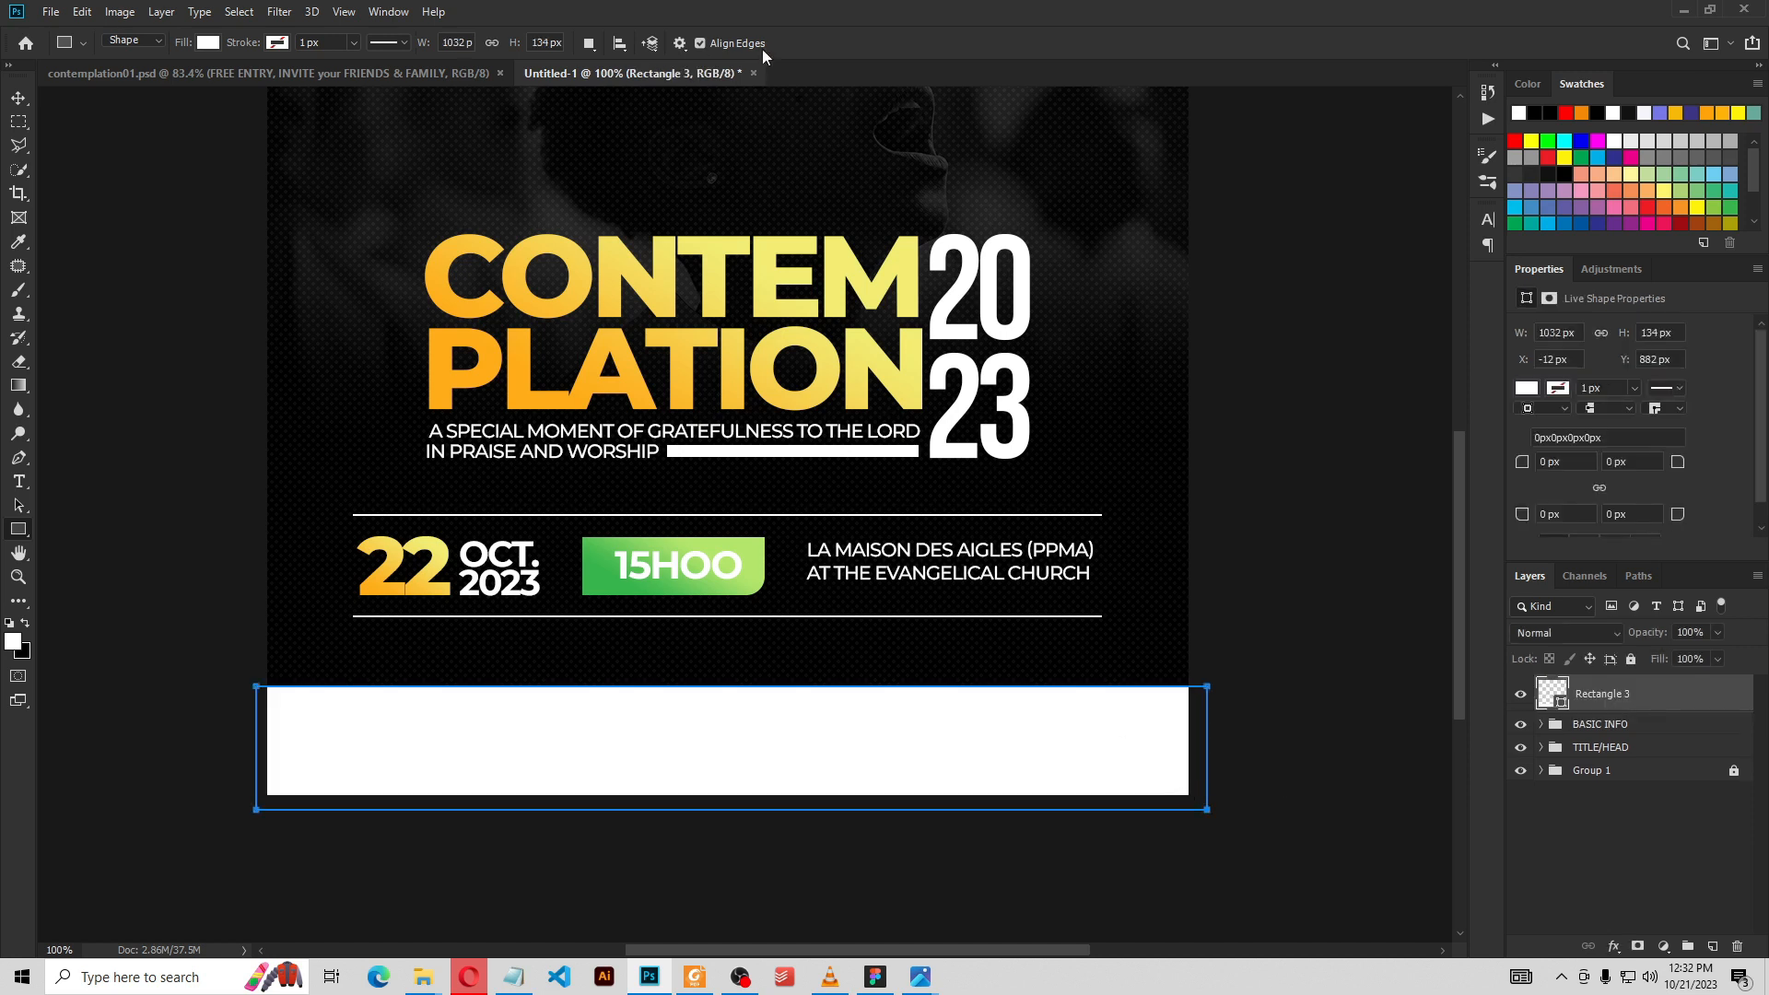
pyautogui.click(19, 99)
pyautogui.click(1332, 643)
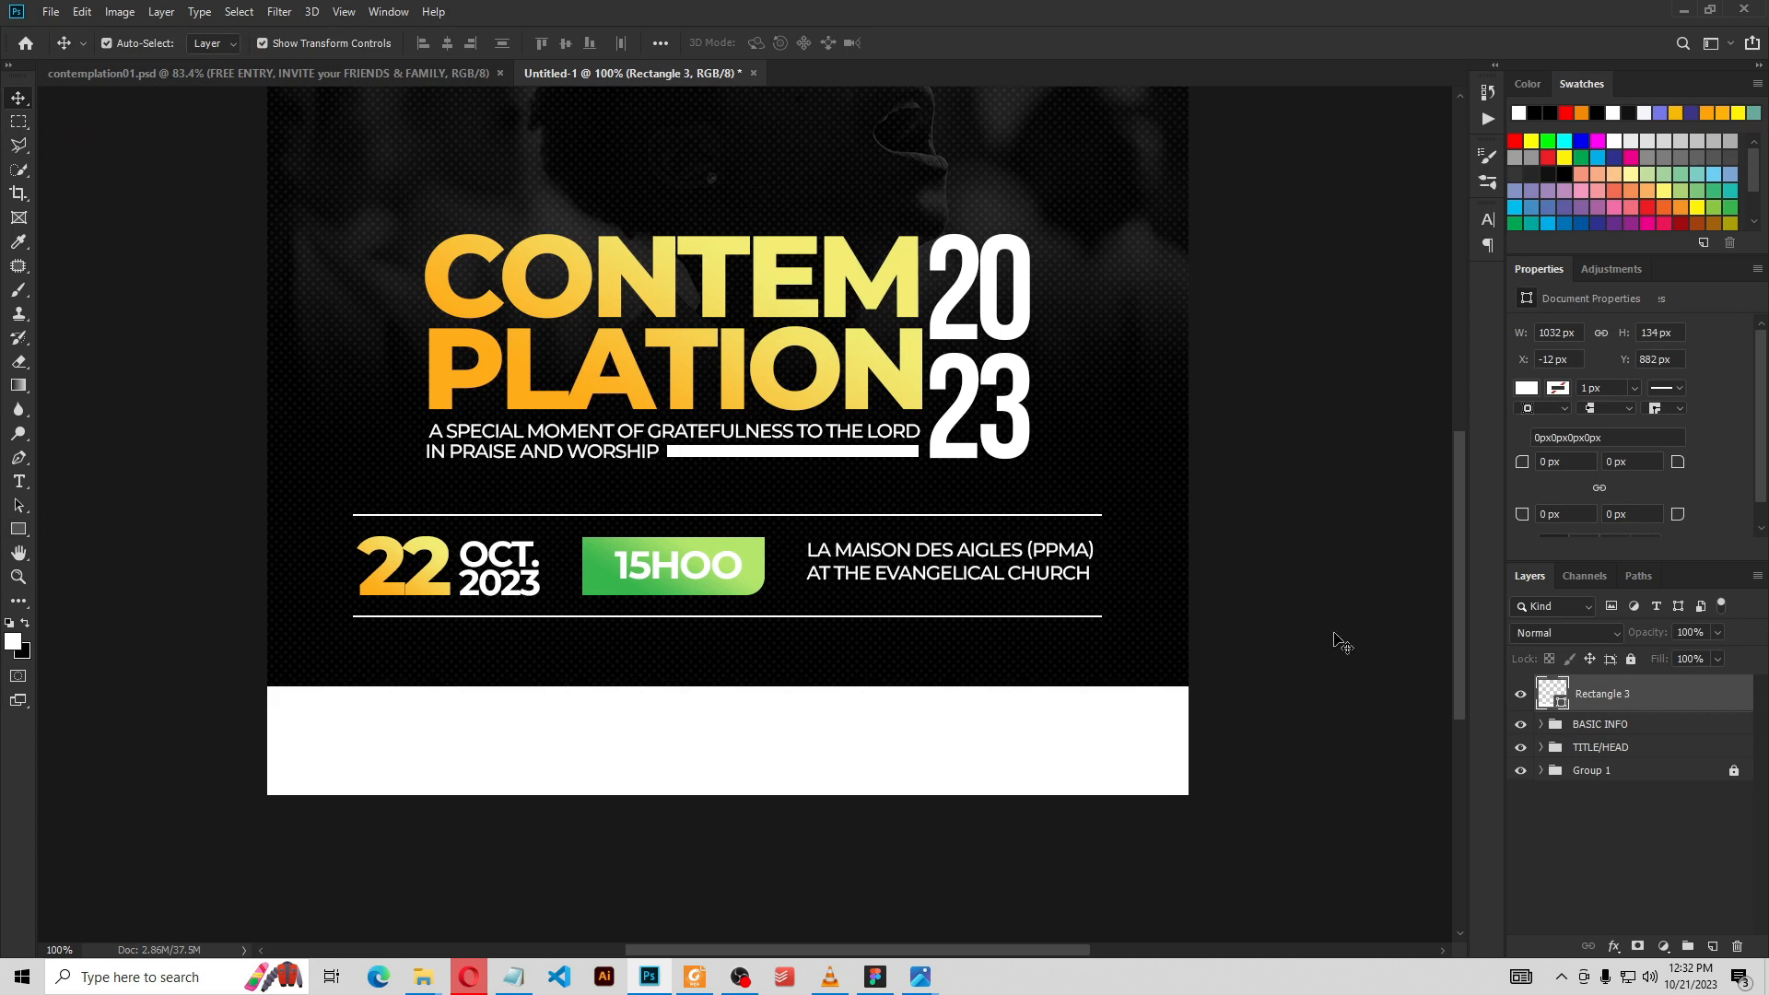
# Add a new text layer in the white footer band and paste the FOR INFO, CONTACT heading with the two phone numbers
pyautogui.scroll(-1, 1250, 404)
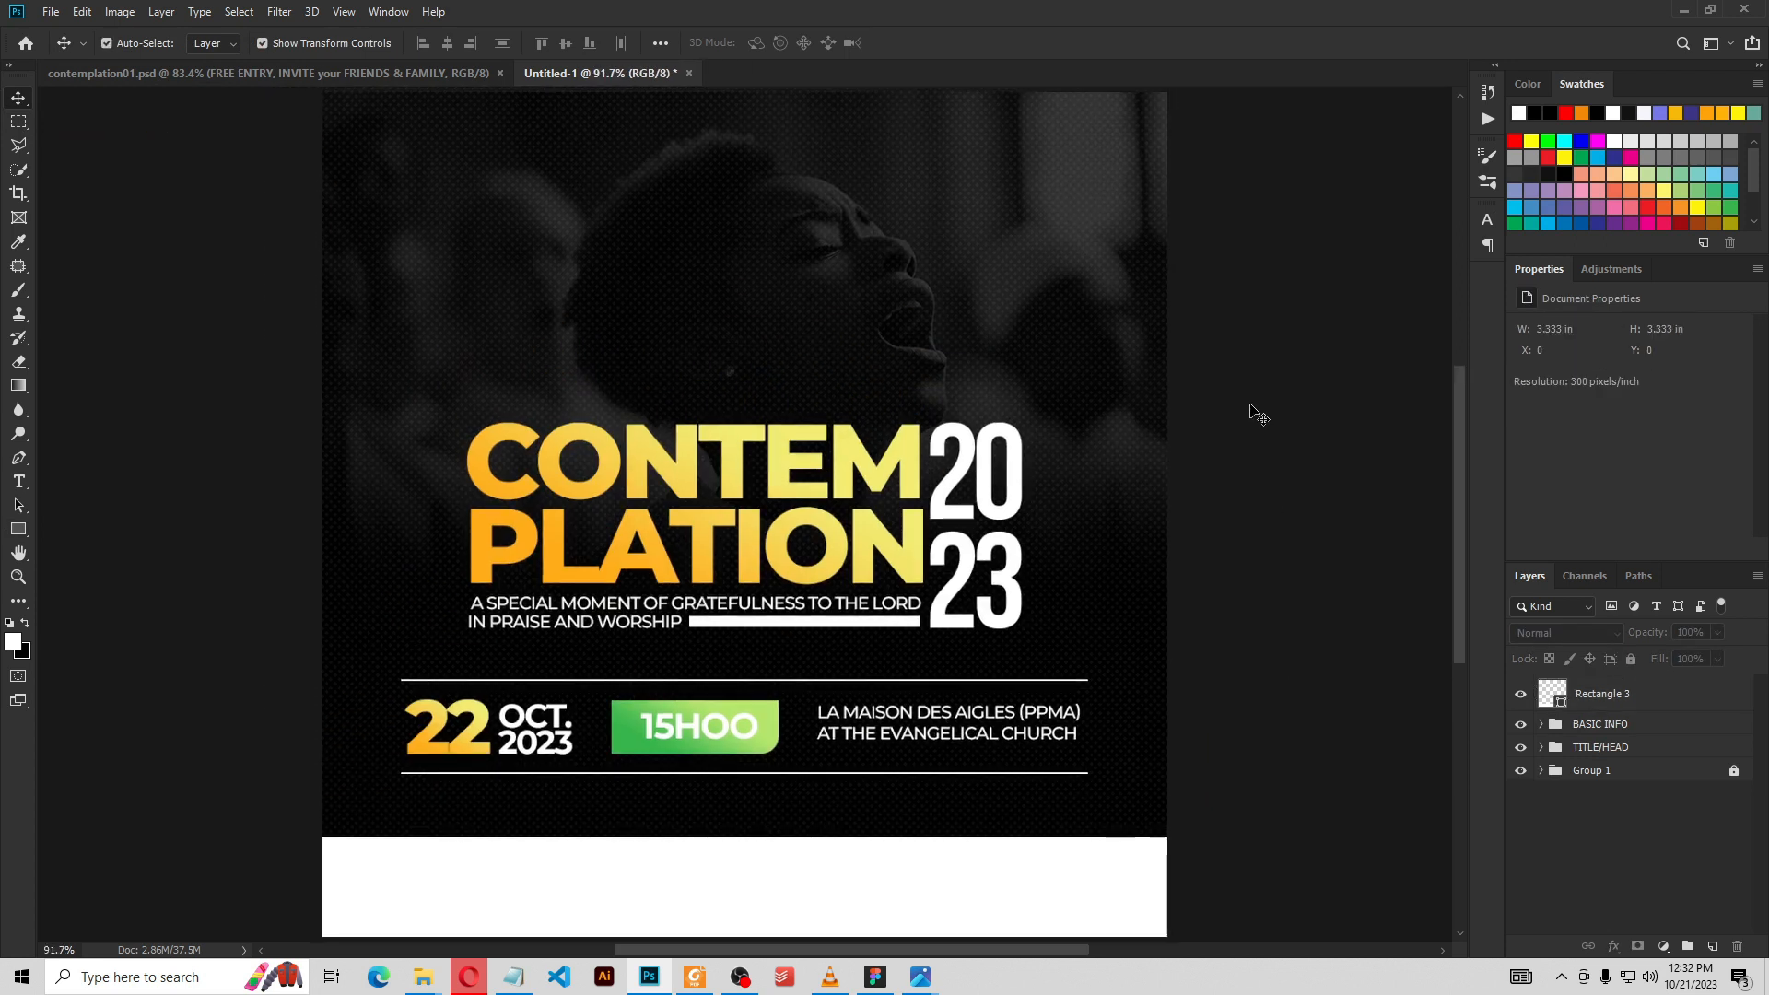
pyautogui.hotkey('ctrl', '=')
pyautogui.moveTo(1004, 716); pyautogui.dragTo(1004, 512)
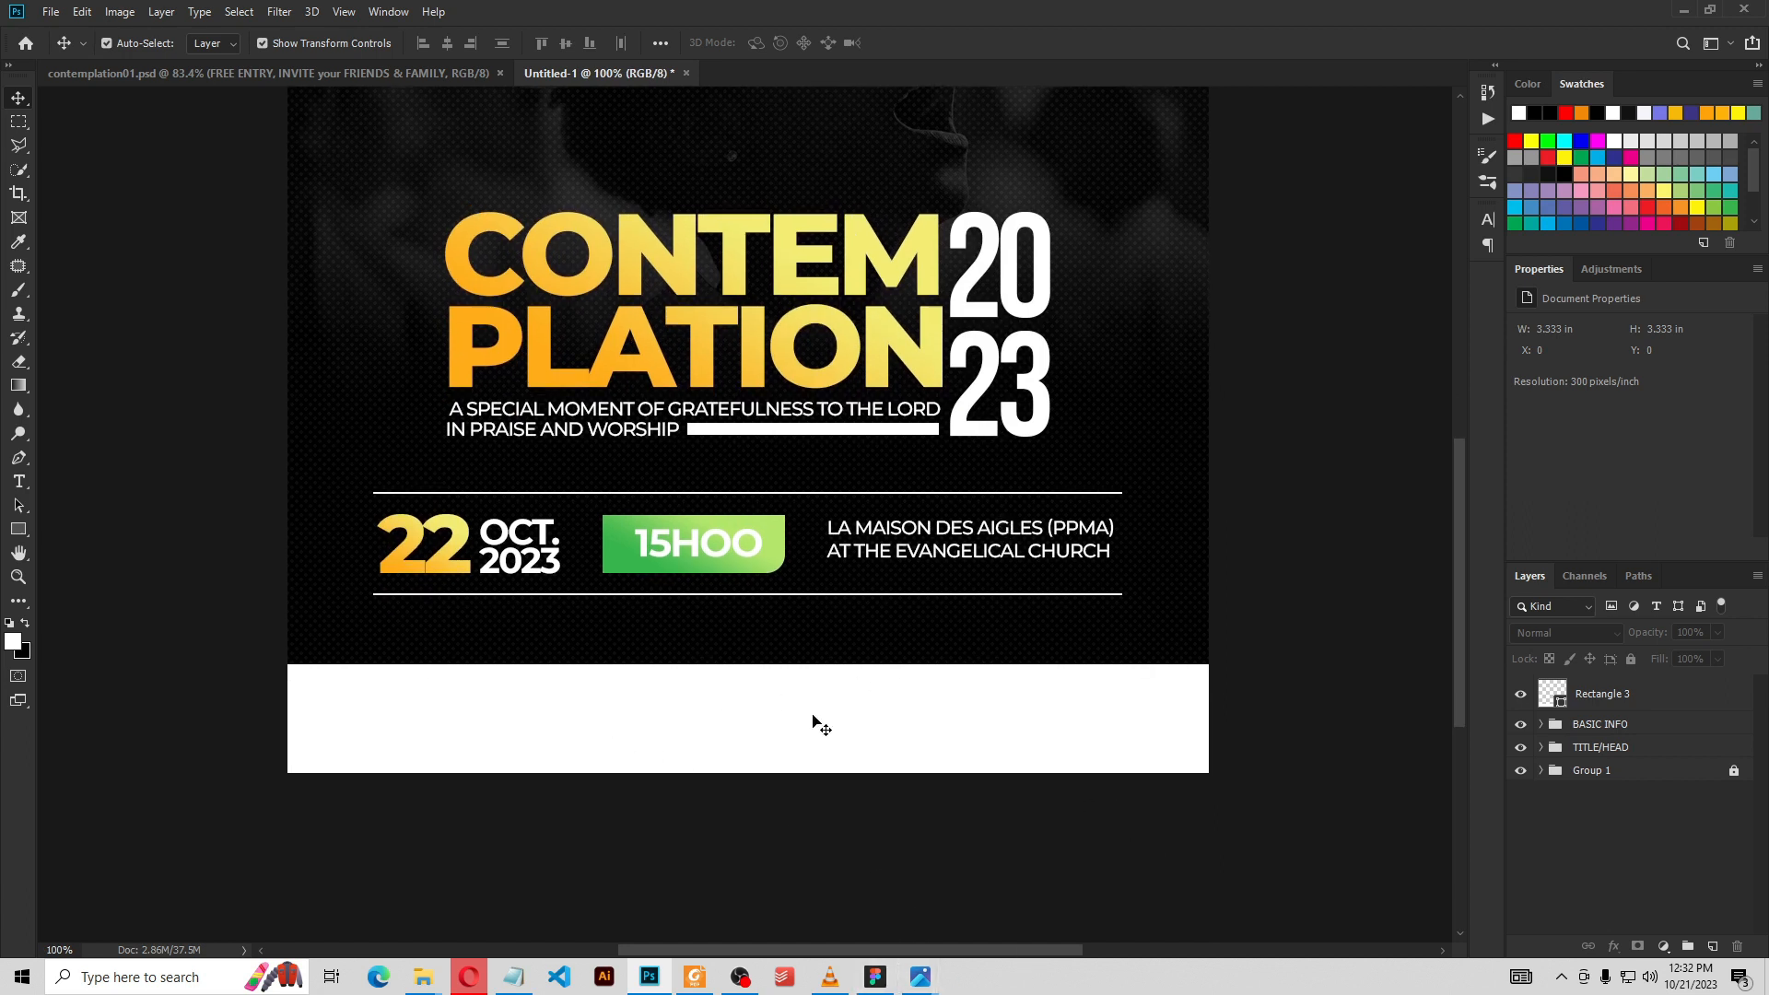
pyautogui.click(799, 737)
pyautogui.click(180, 601)
pyautogui.click(20, 482)
pyautogui.click(376, 707)
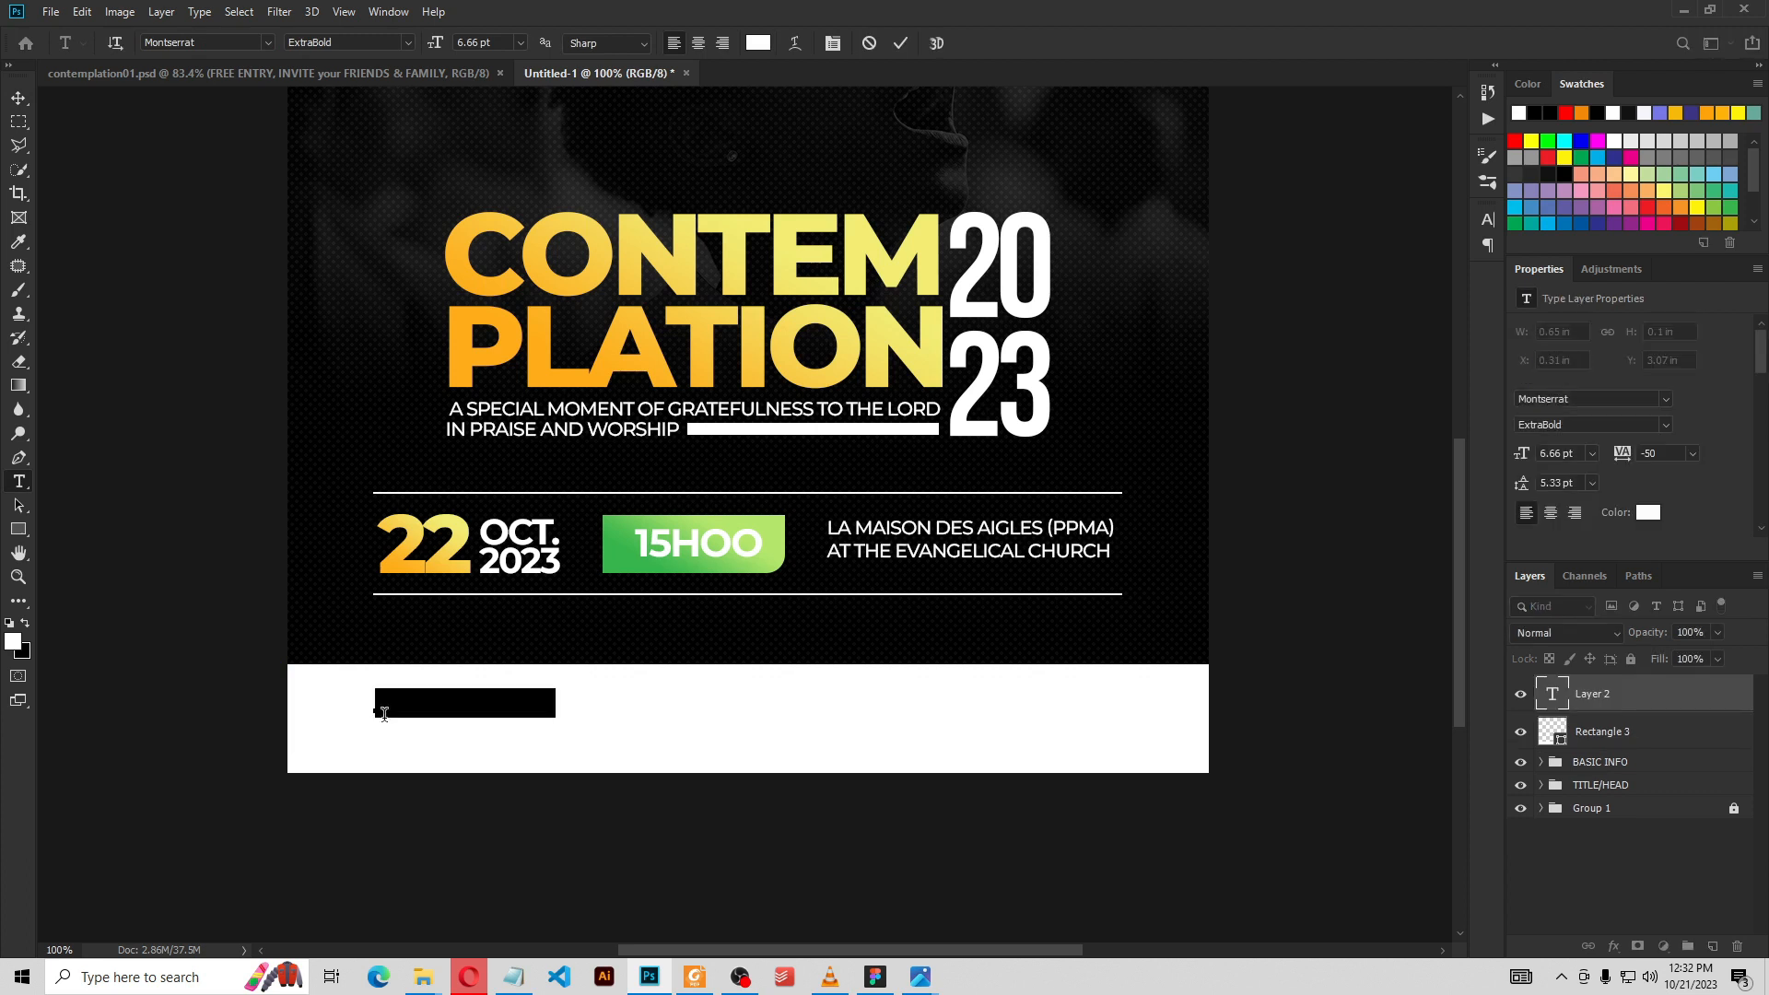
pyautogui.press('ctrl')
pyautogui.hotkey('ctrl', 'v')
# Set all of the contact text to black (000000) and the Montserrat SemiBold style
pyautogui.hotkey('ctrl', 'a')
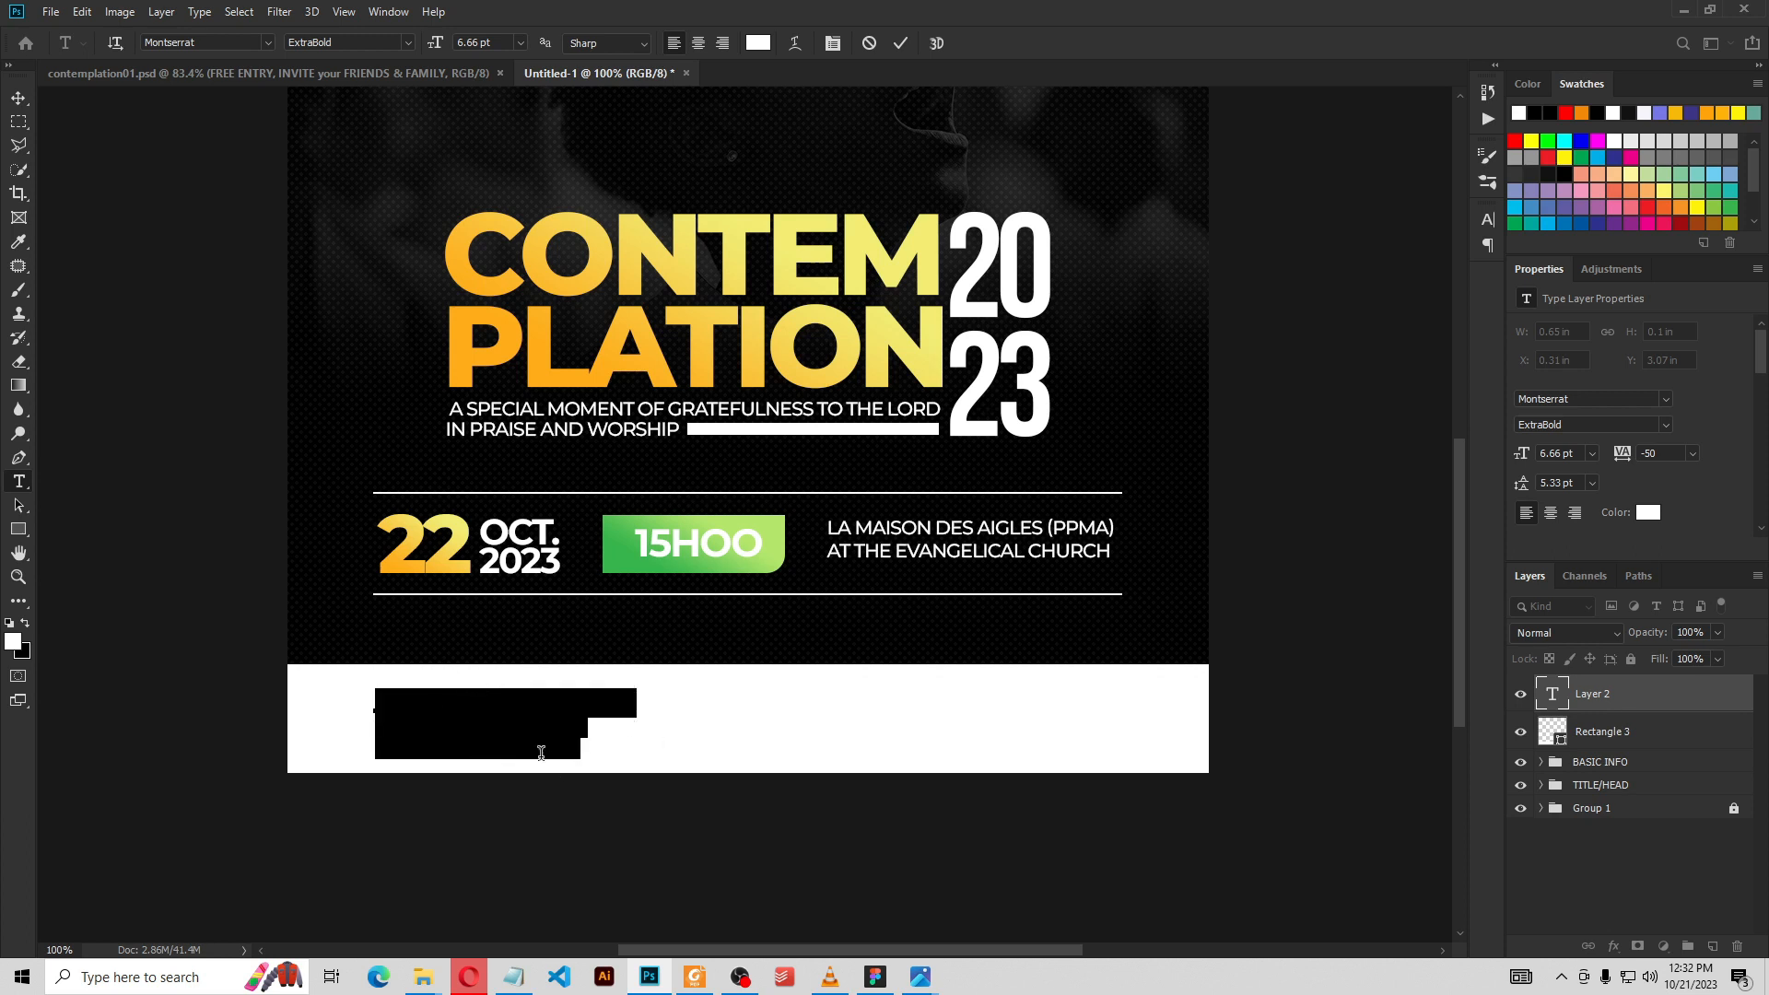
pyautogui.click(1647, 513)
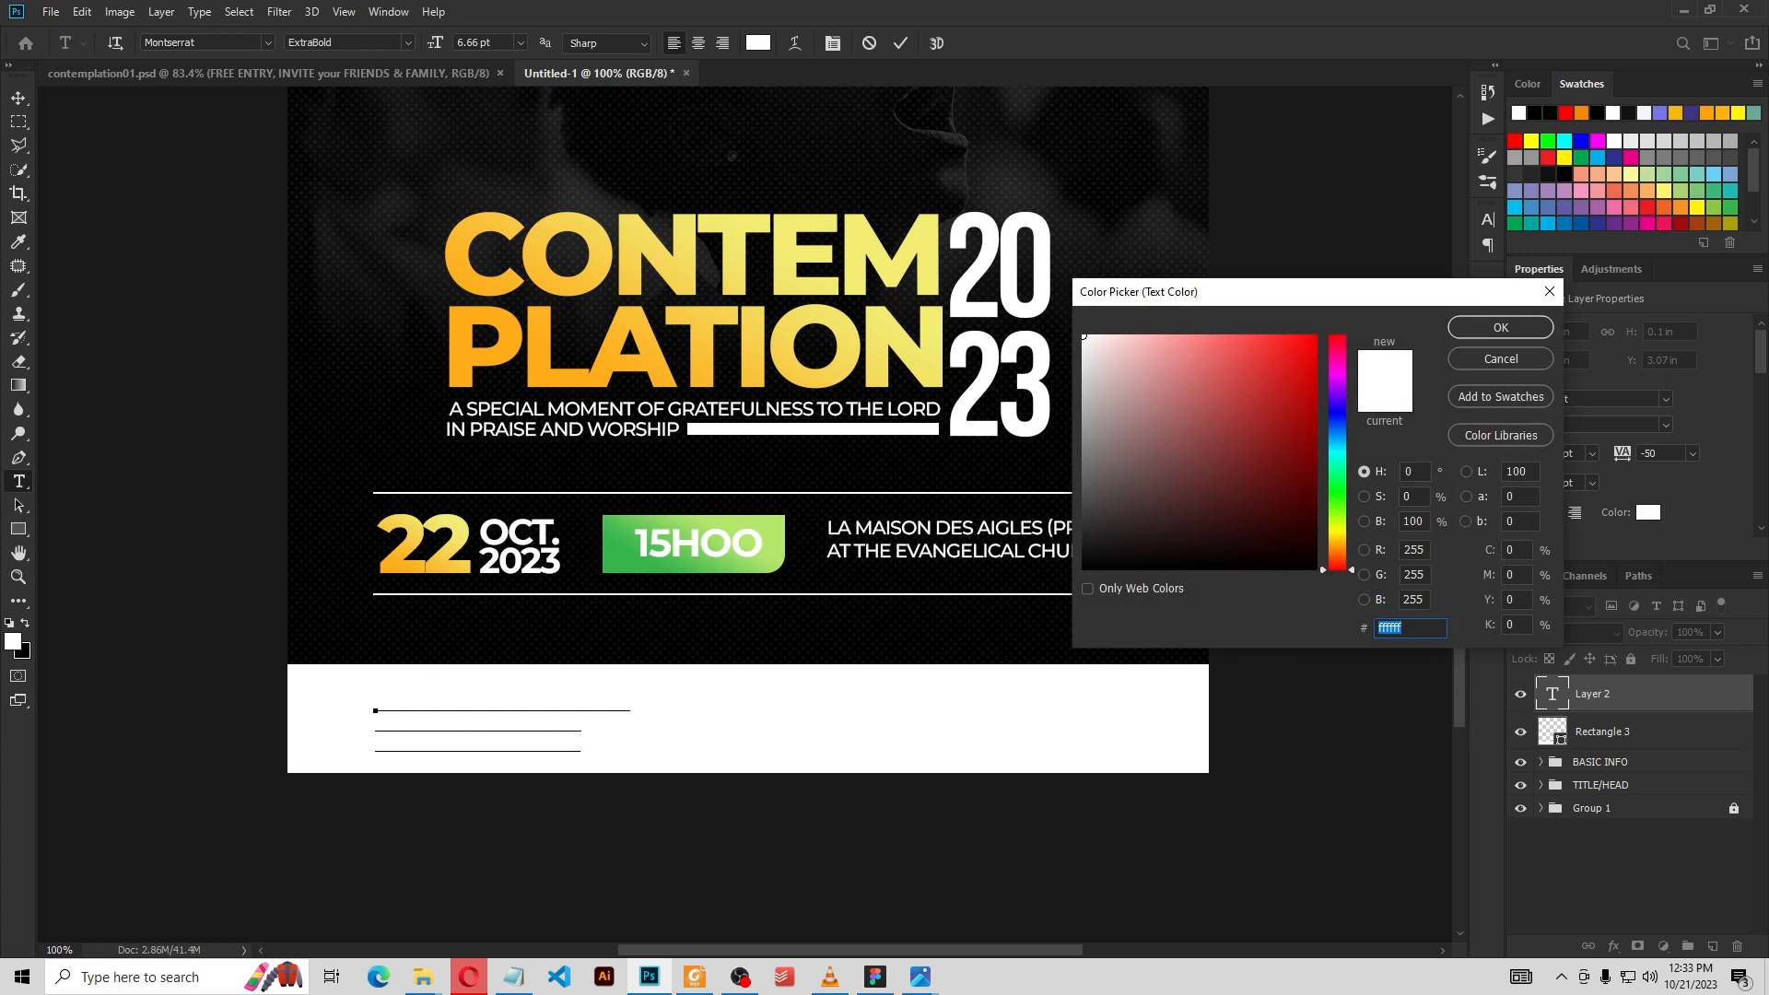
pyautogui.write('000000')
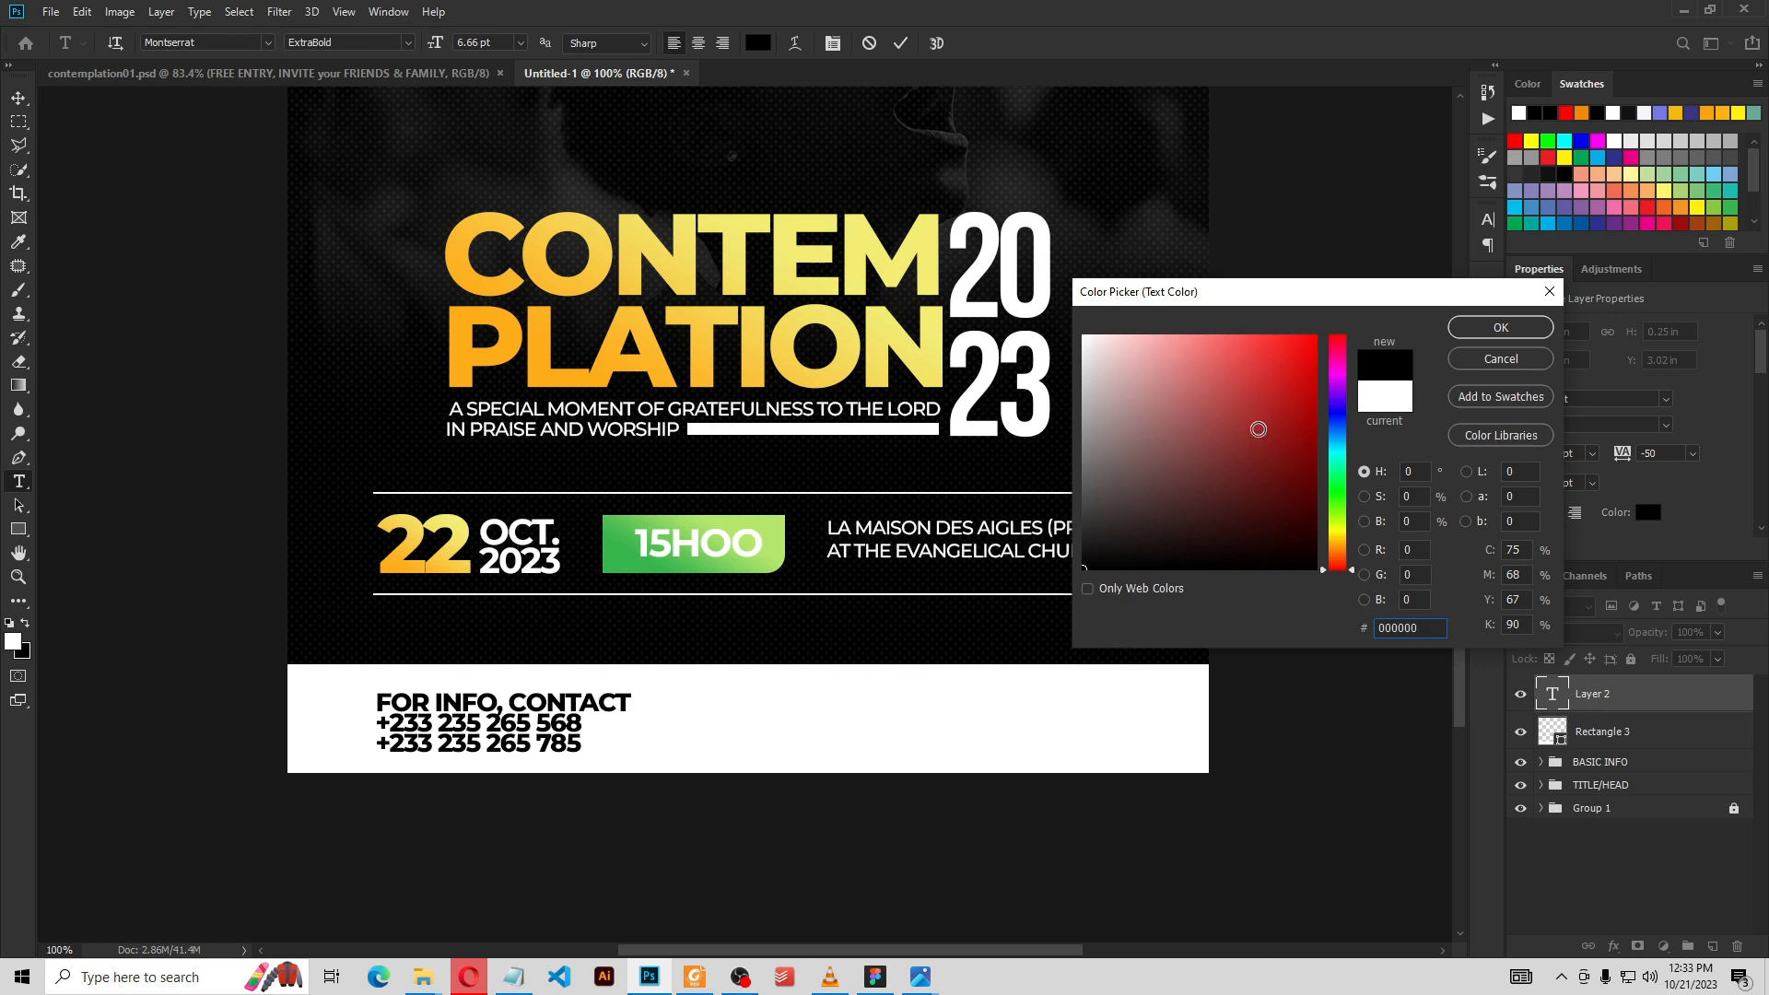
pyautogui.click(1487, 327)
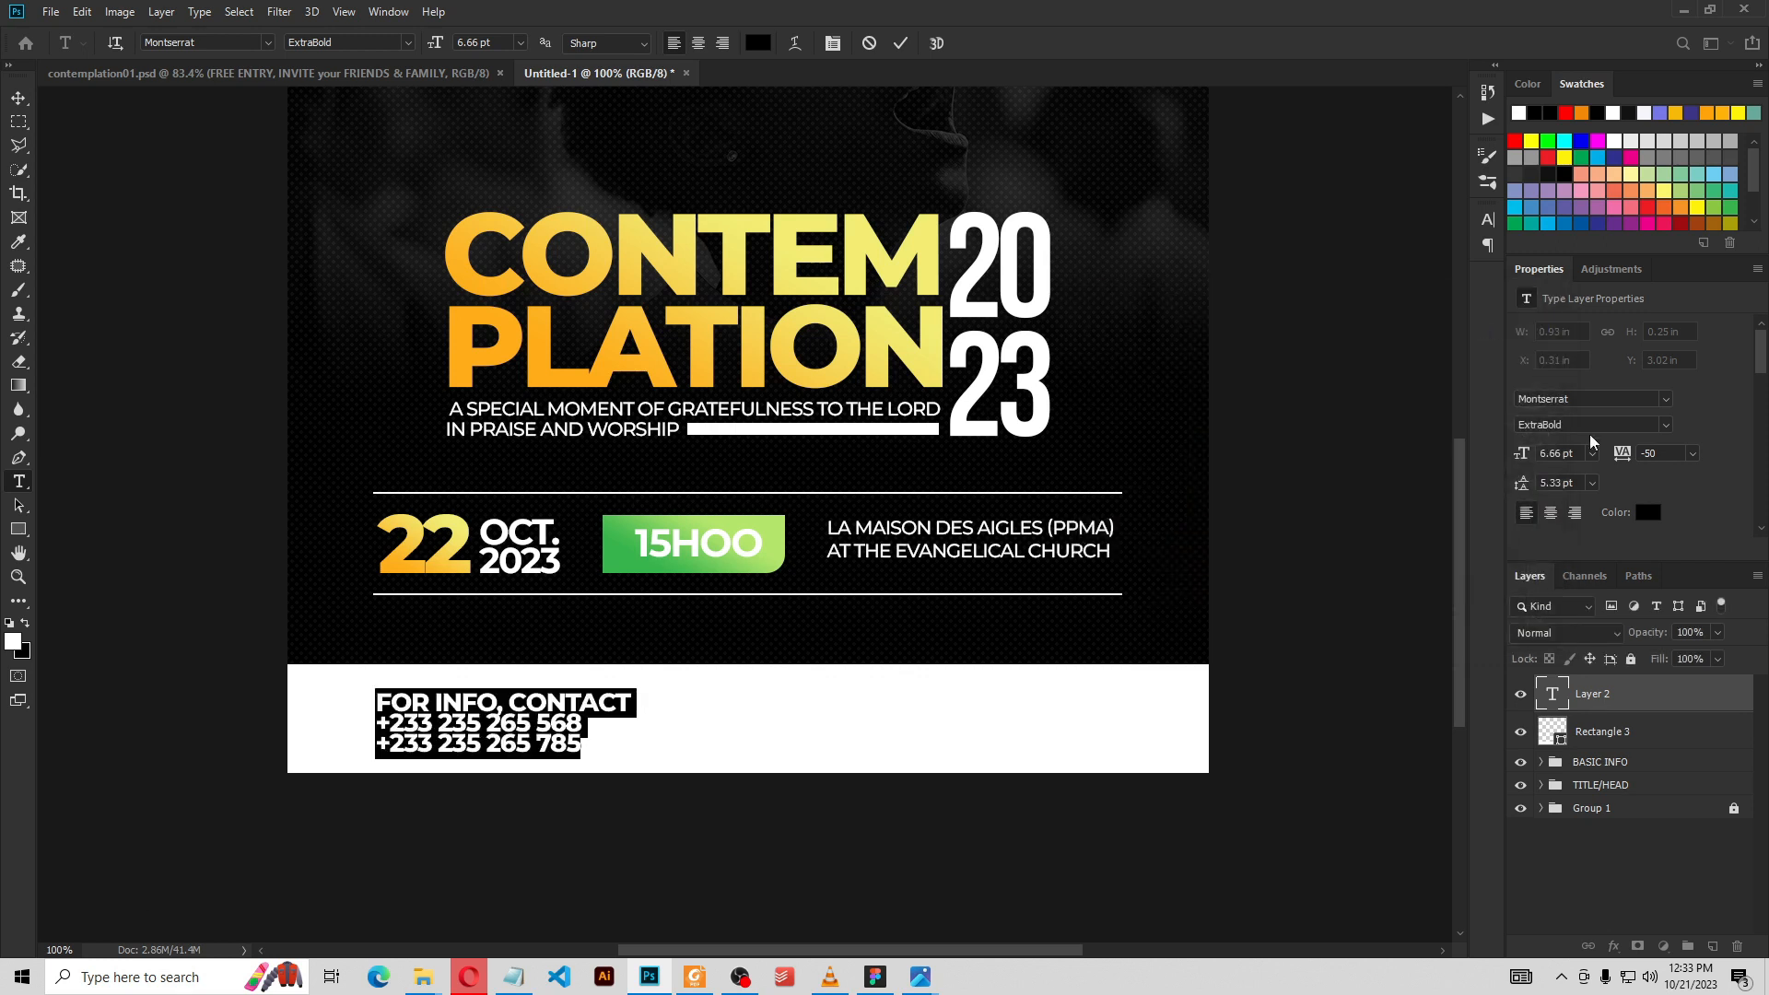
pyautogui.click(1667, 425)
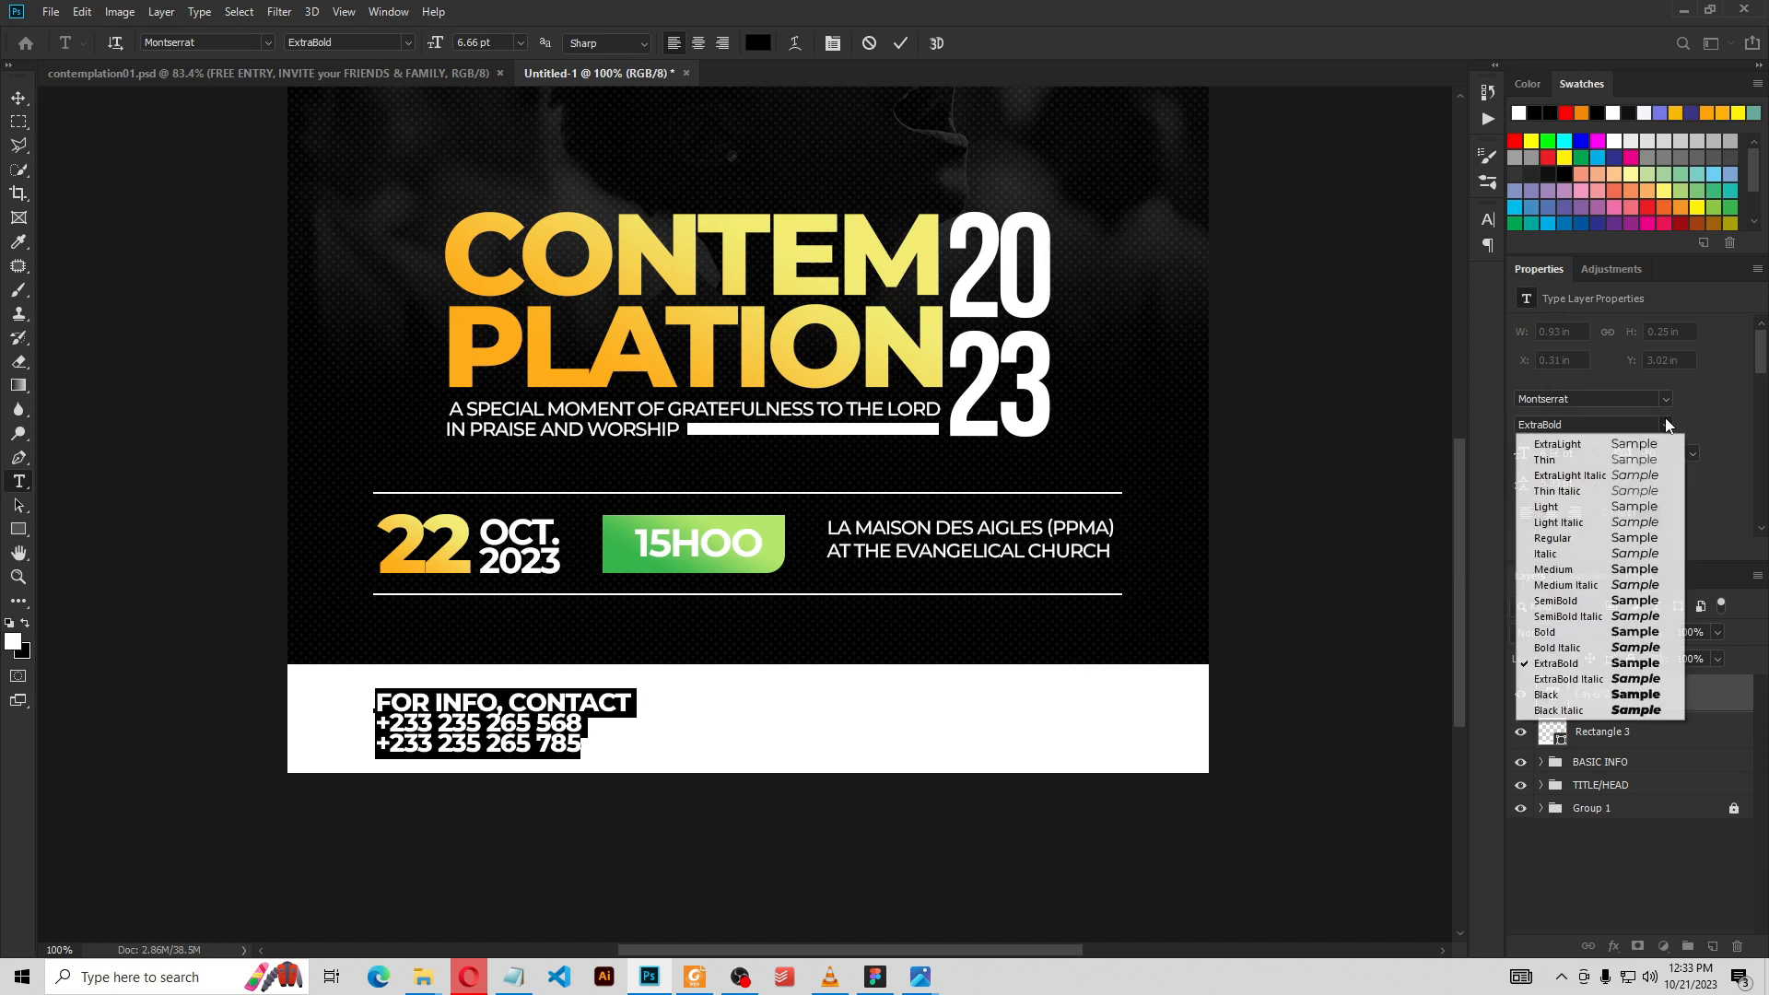
pyautogui.click(1591, 600)
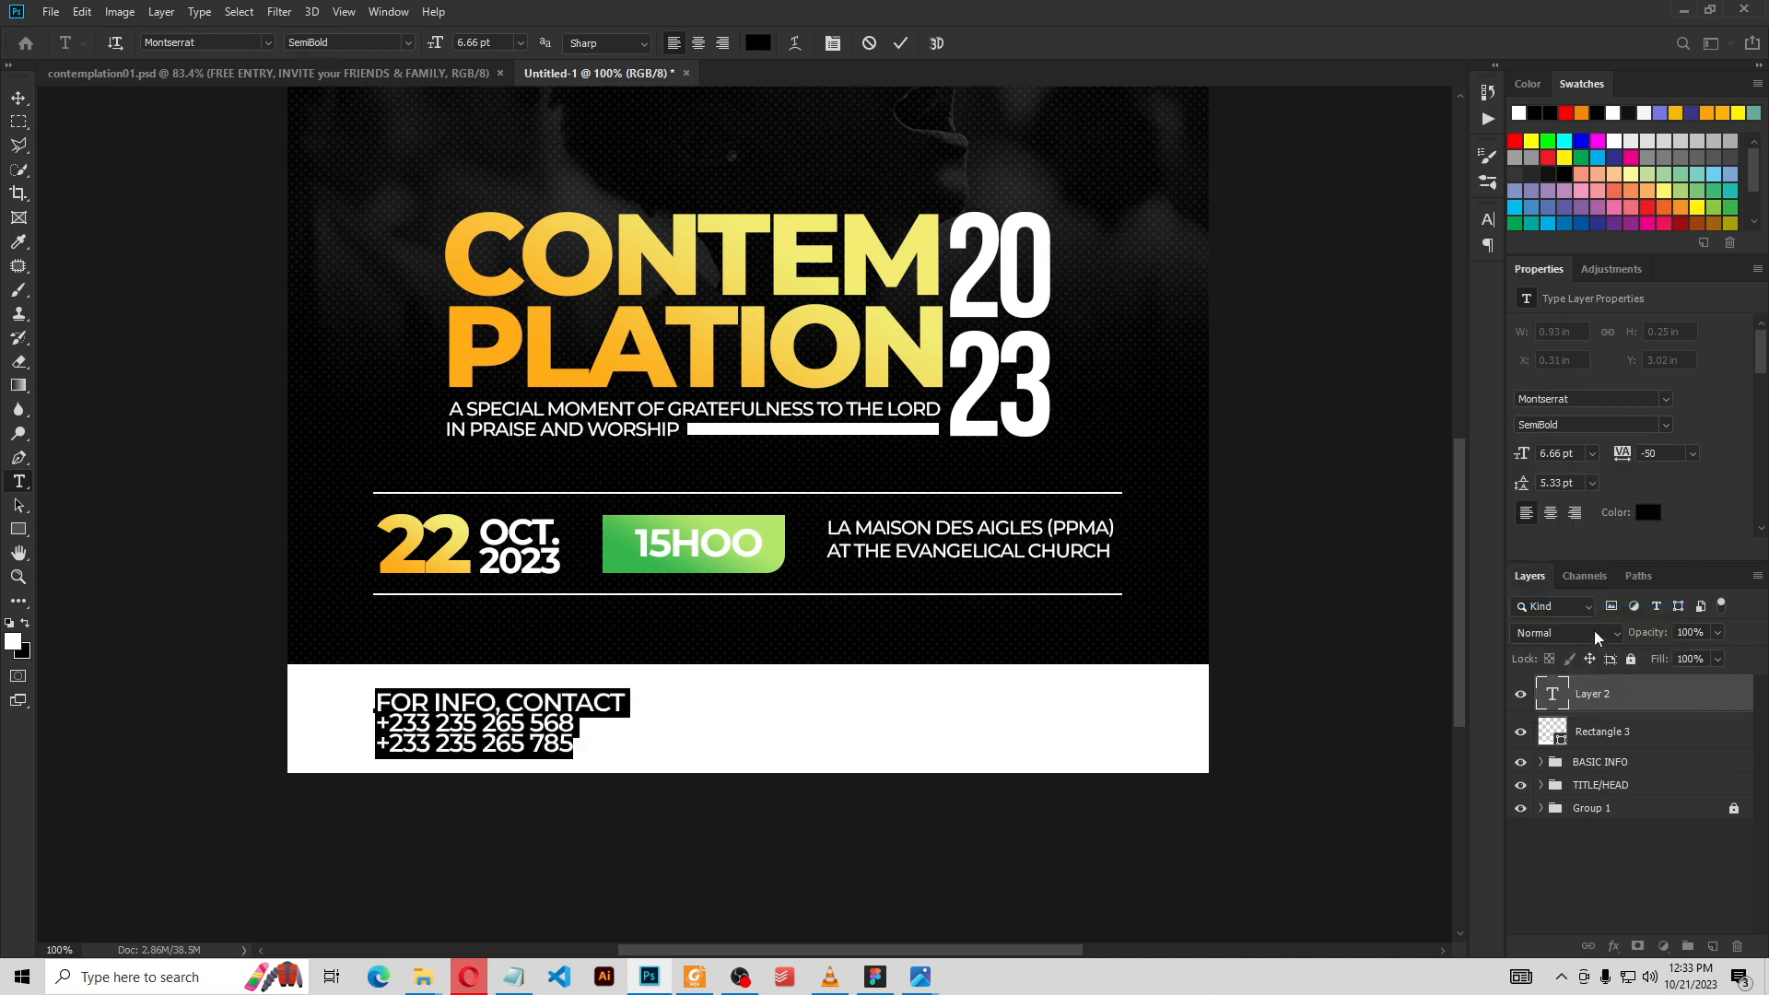
# Join the contact text into one line with a colon after CONTACT and a slash between the phone numbers, then commit it
pyautogui.click(378, 742)
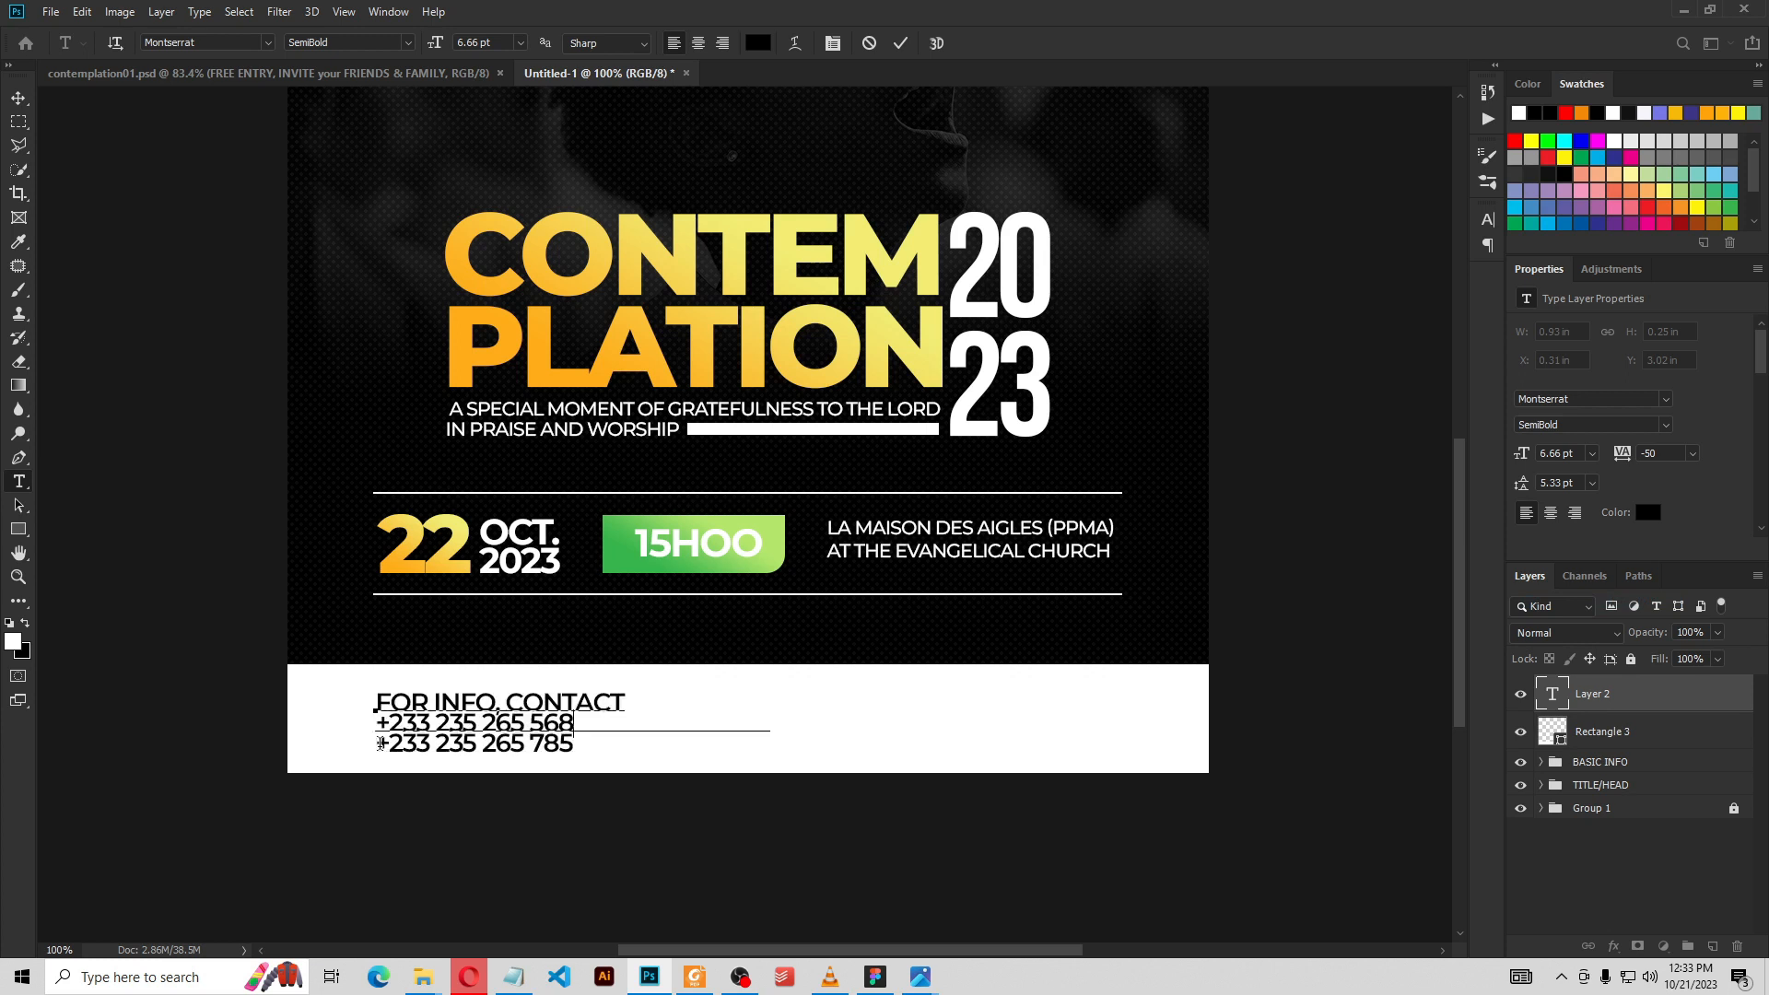
pyautogui.press('BackSpace')
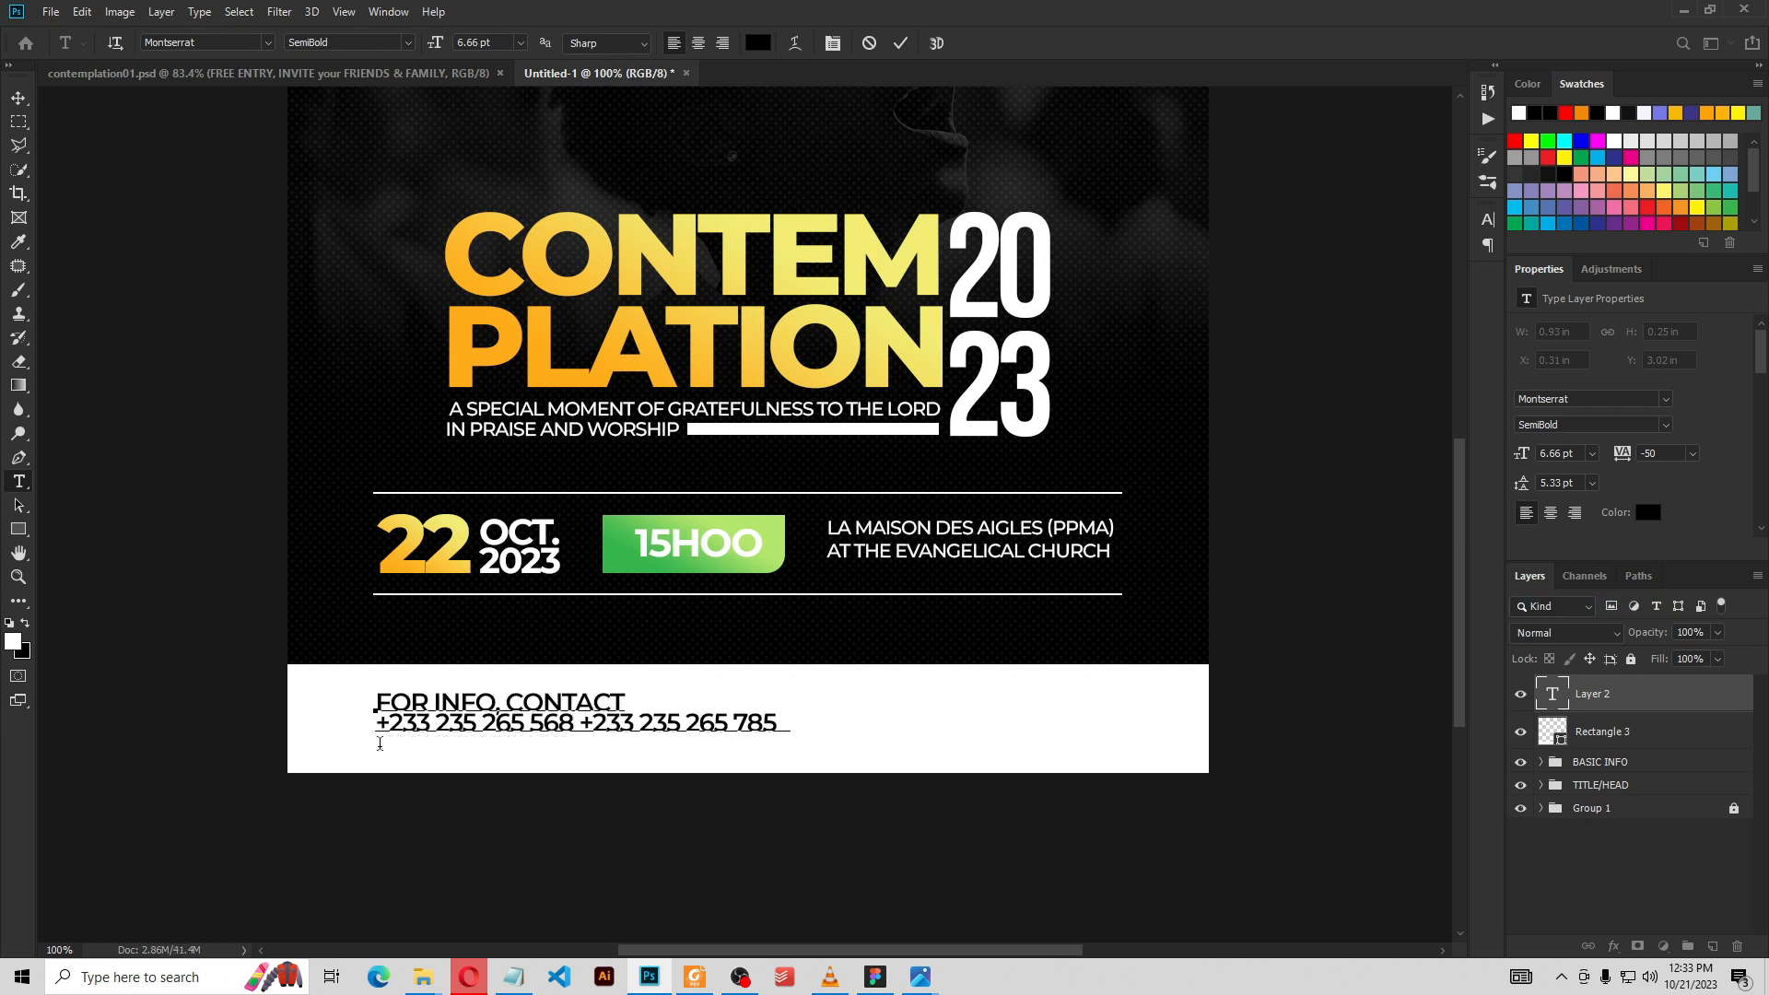
pyautogui.write('/')
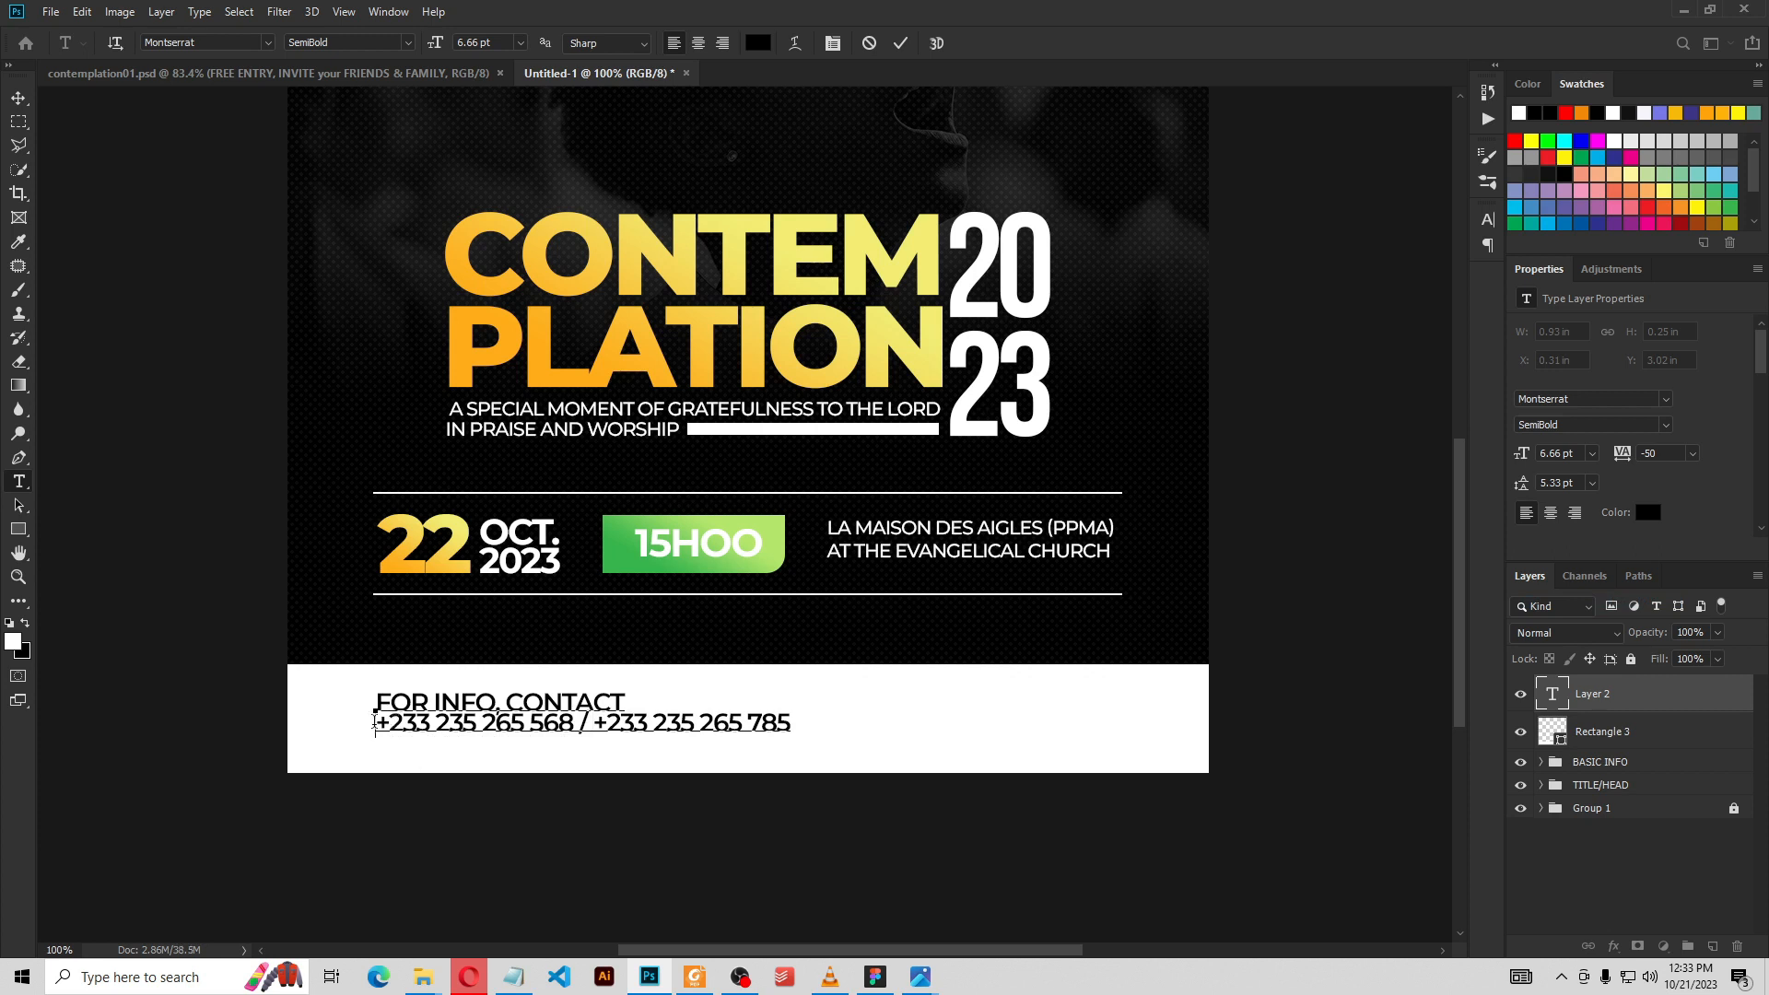
pyautogui.hotkey('alt', 'F9')
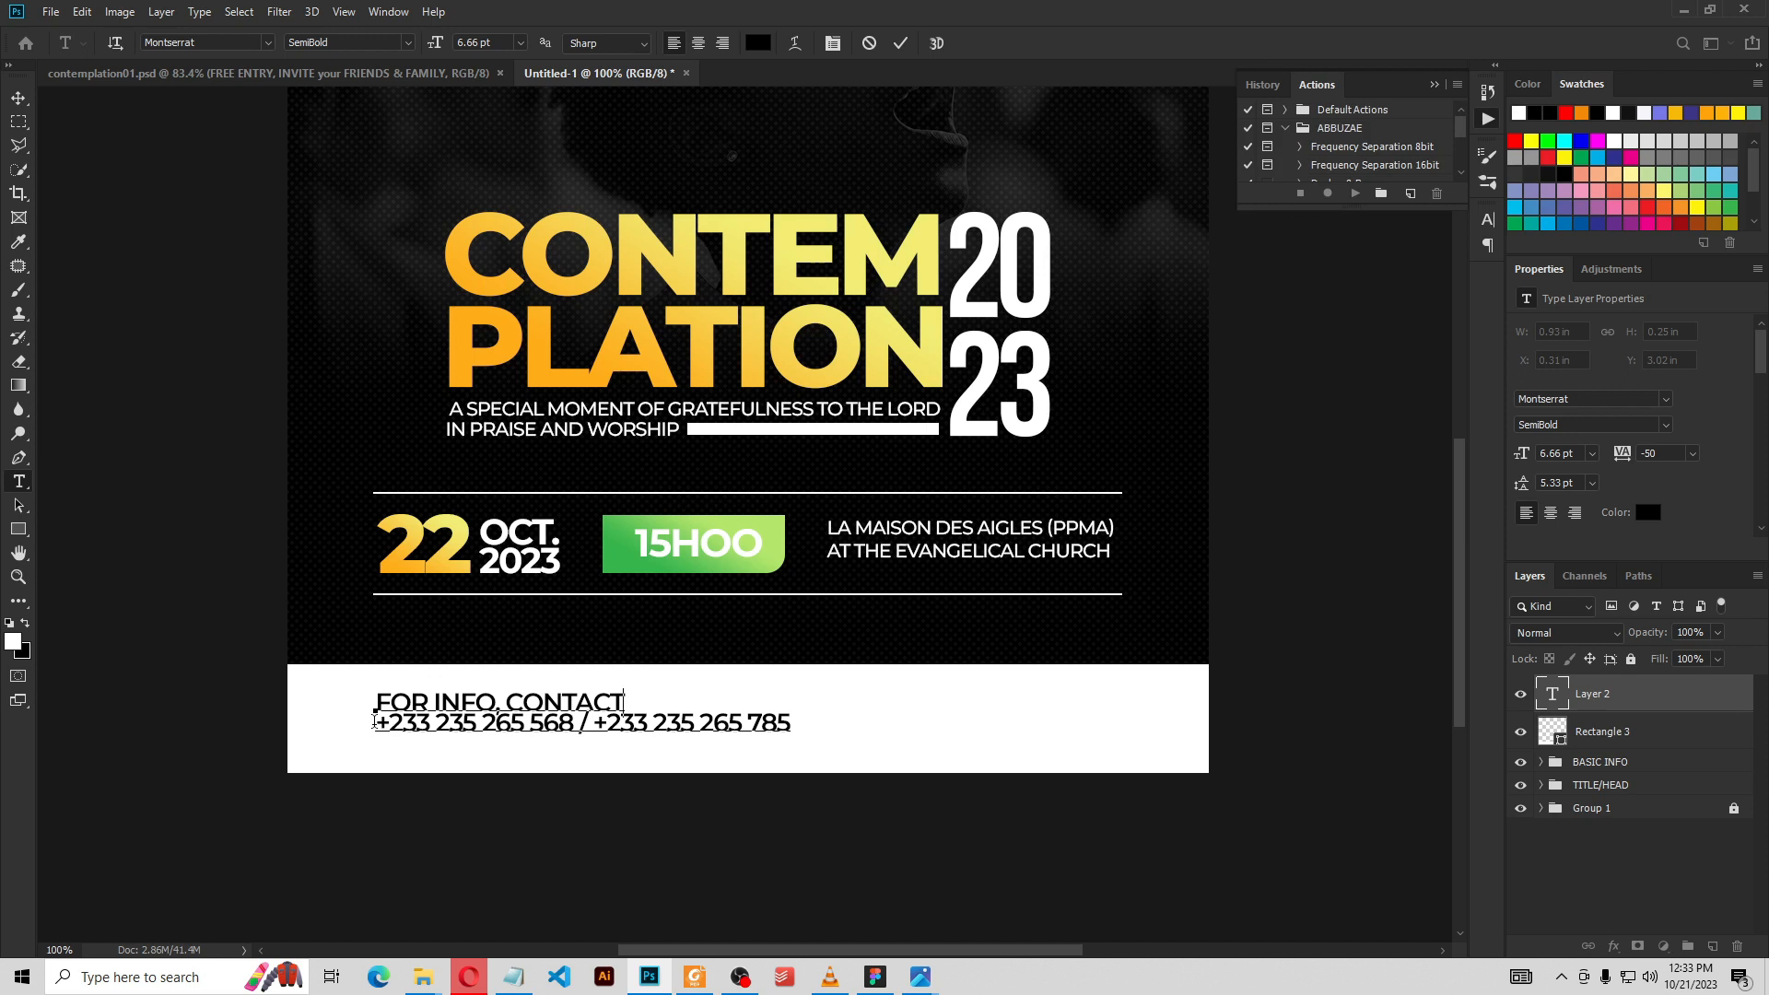
pyautogui.press('BackSpace')
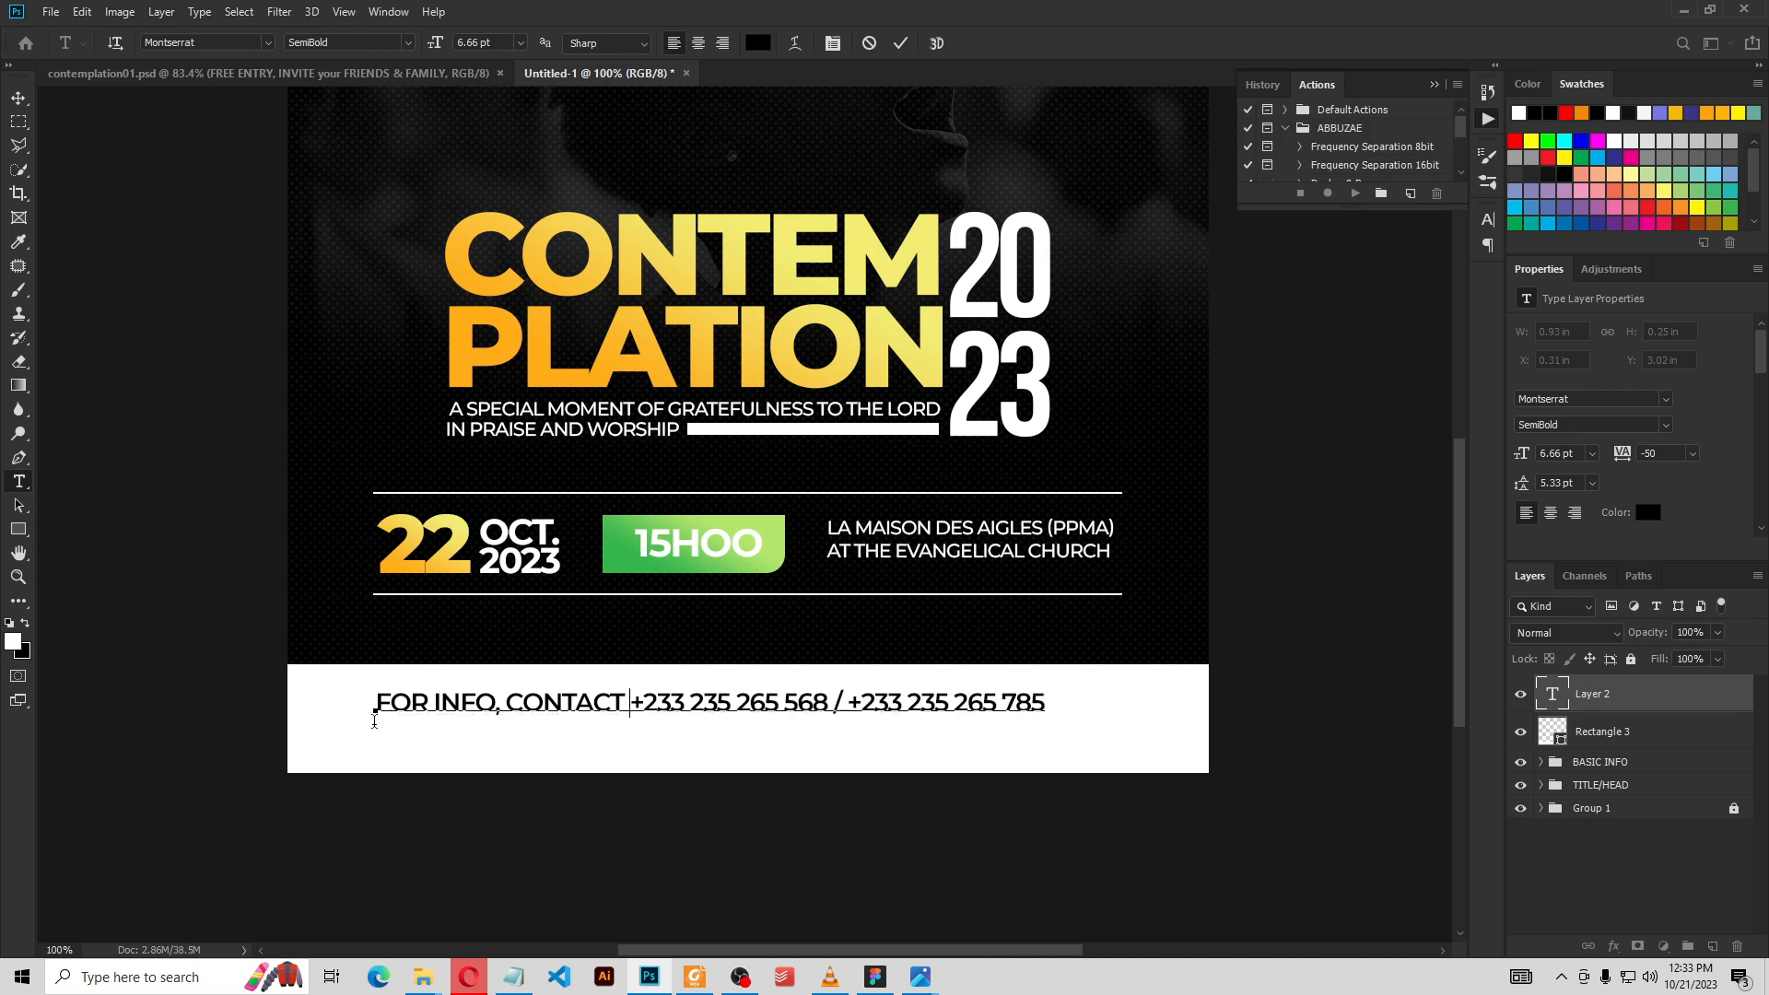
pyautogui.write('-')
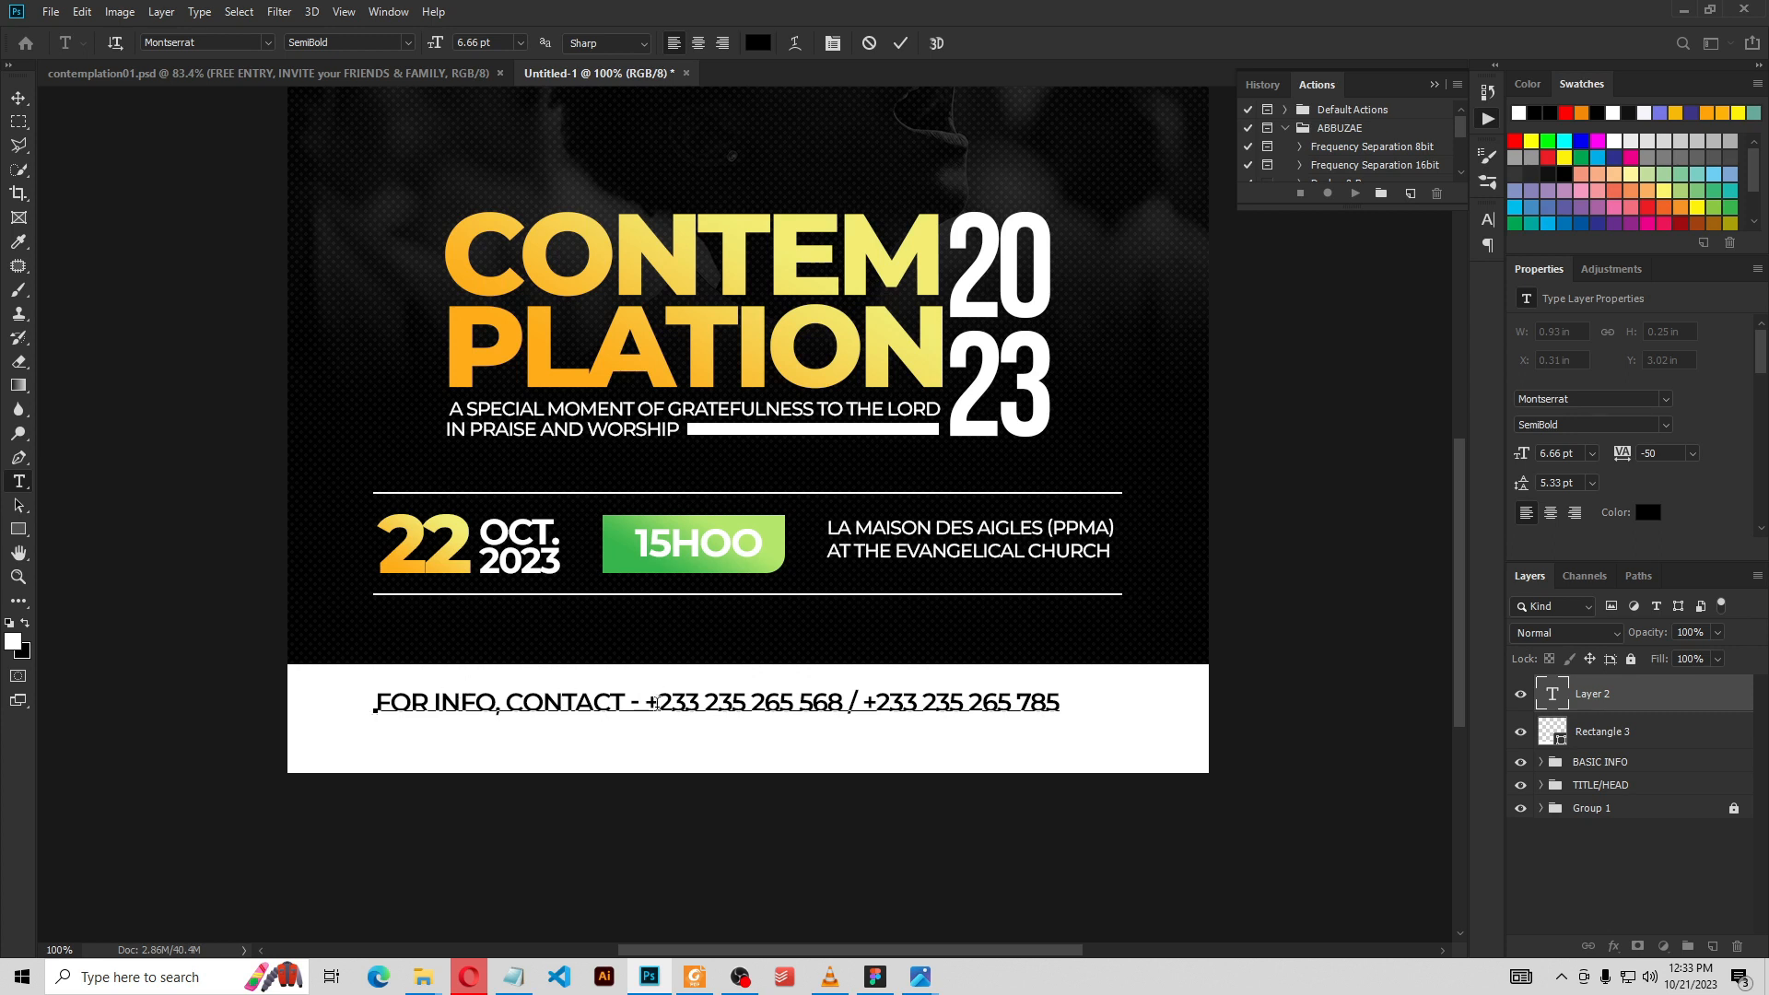
pyautogui.moveTo(641, 702); pyautogui.dragTo(633, 702)
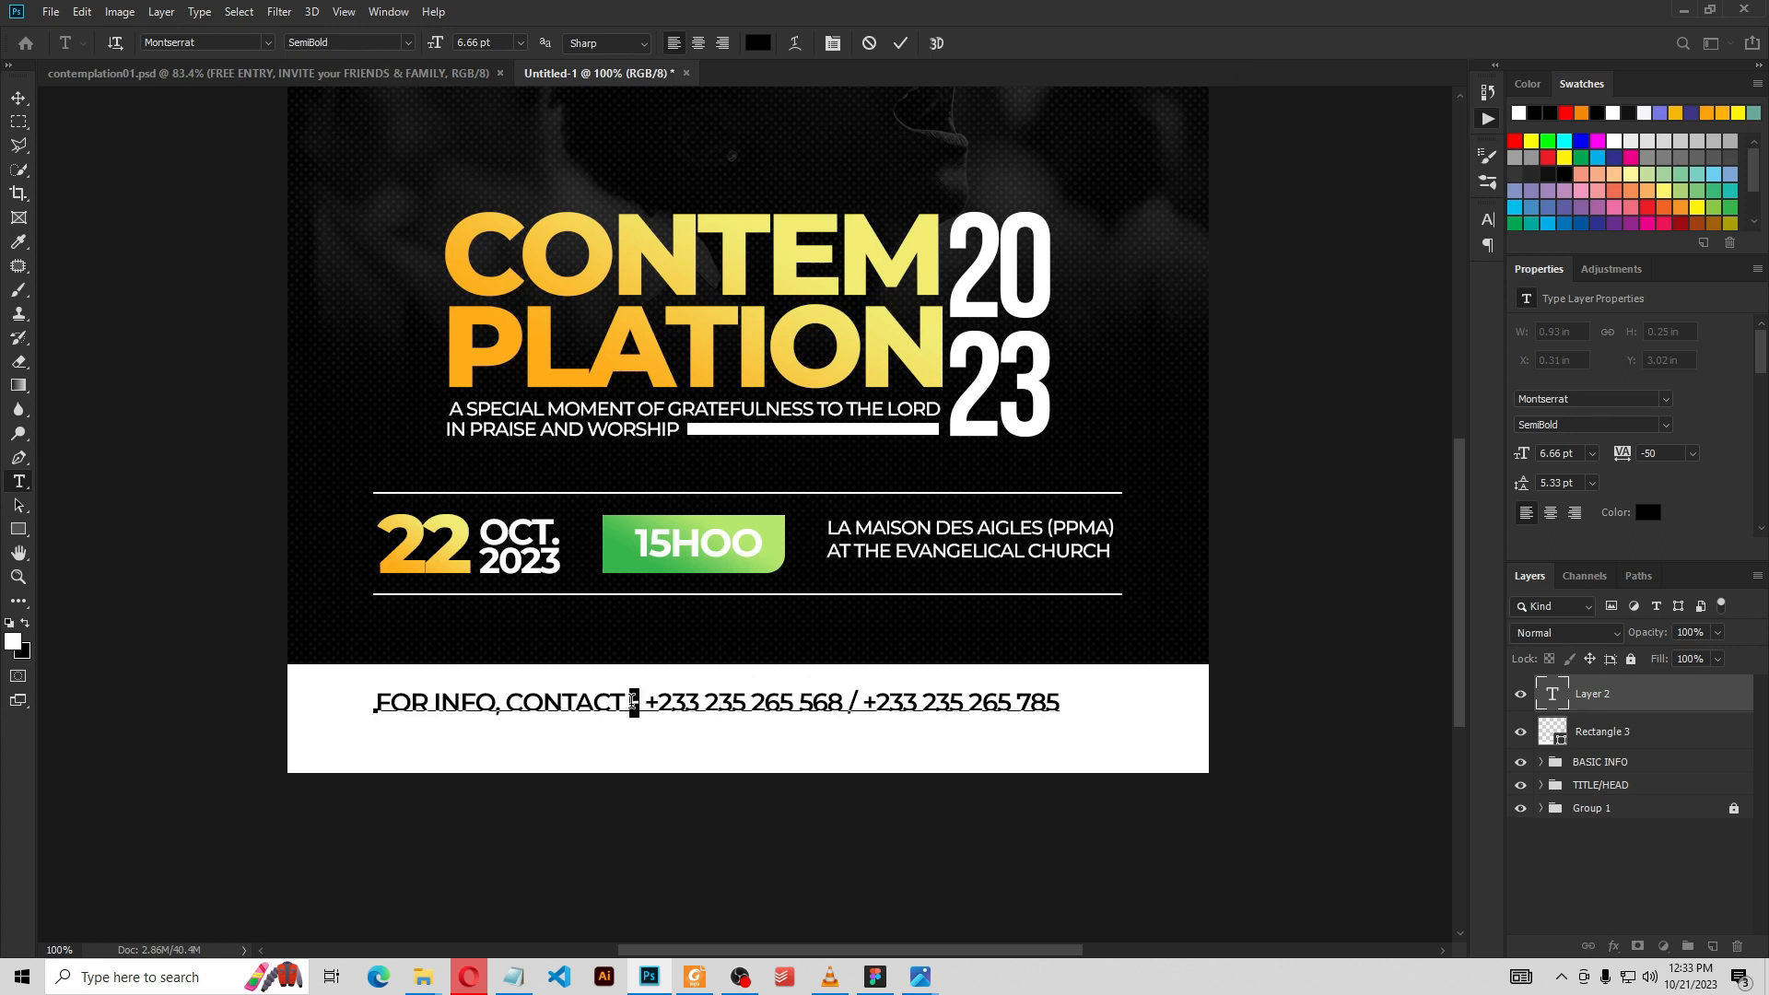
pyautogui.click(632, 701)
pyautogui.press('BackSpace')
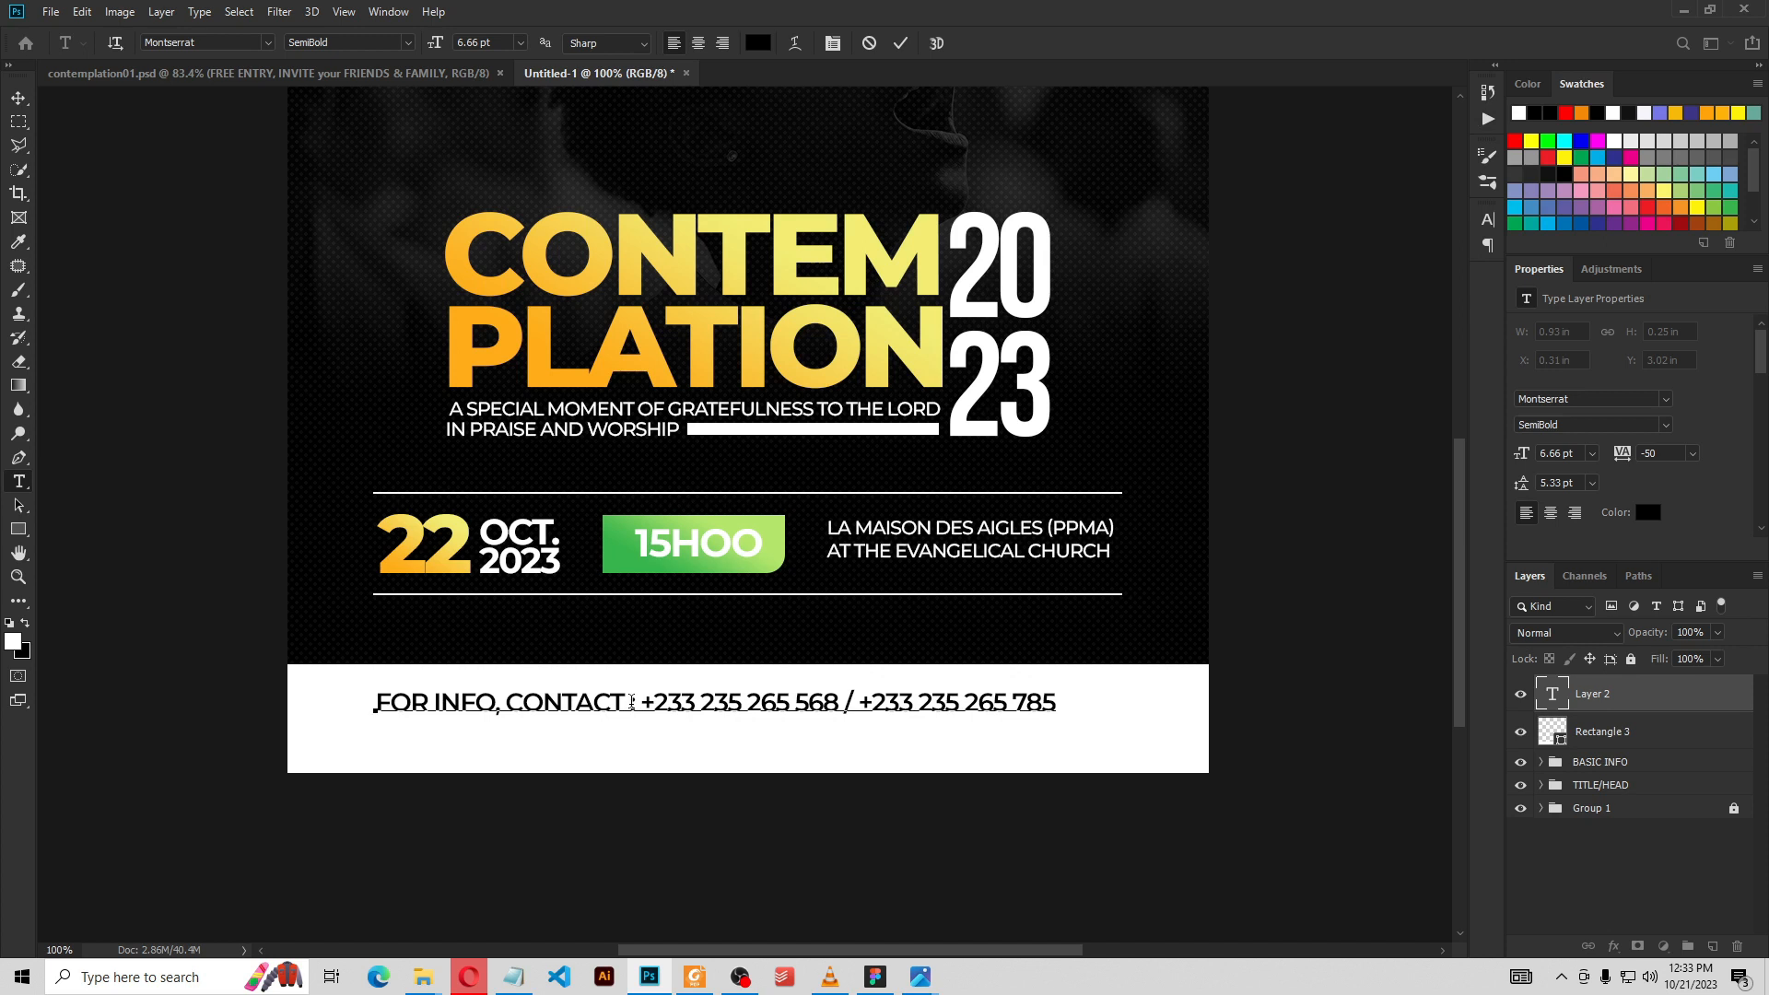
pyautogui.click(901, 43)
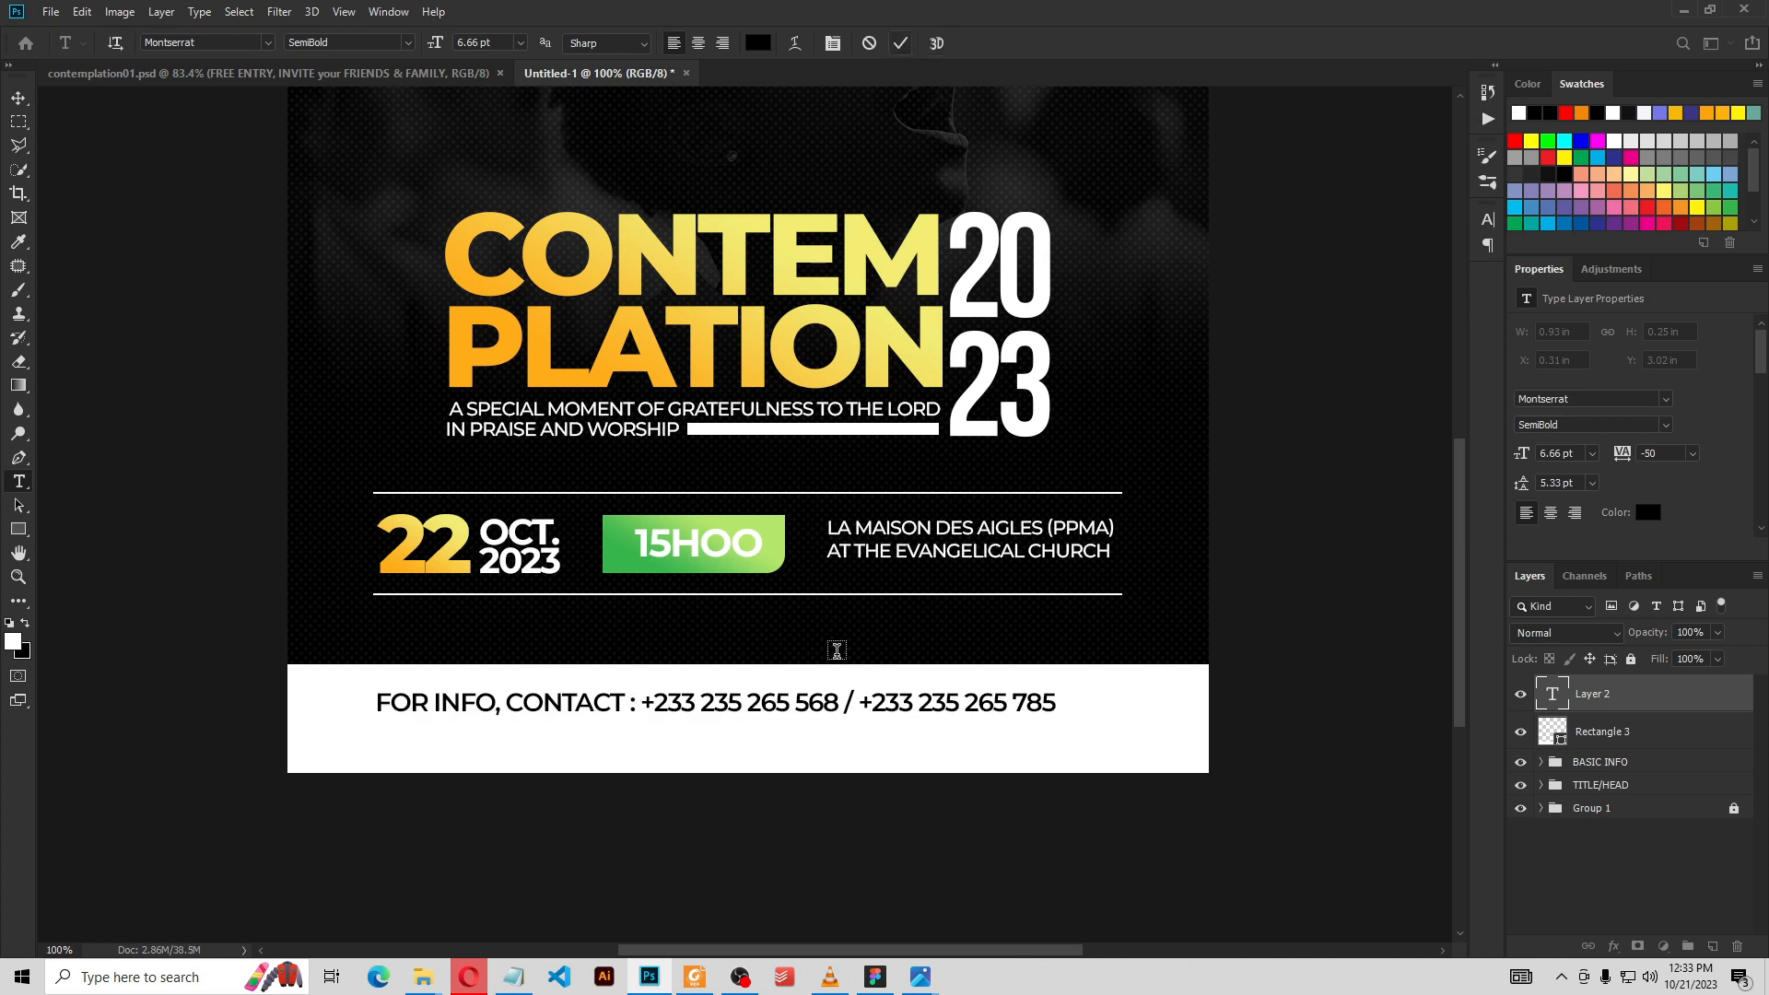
# Move the contact line to the middle of the white footer band, at about X 0.43 in and Y 3.08 in, and deselect it
pyautogui.click(20, 98)
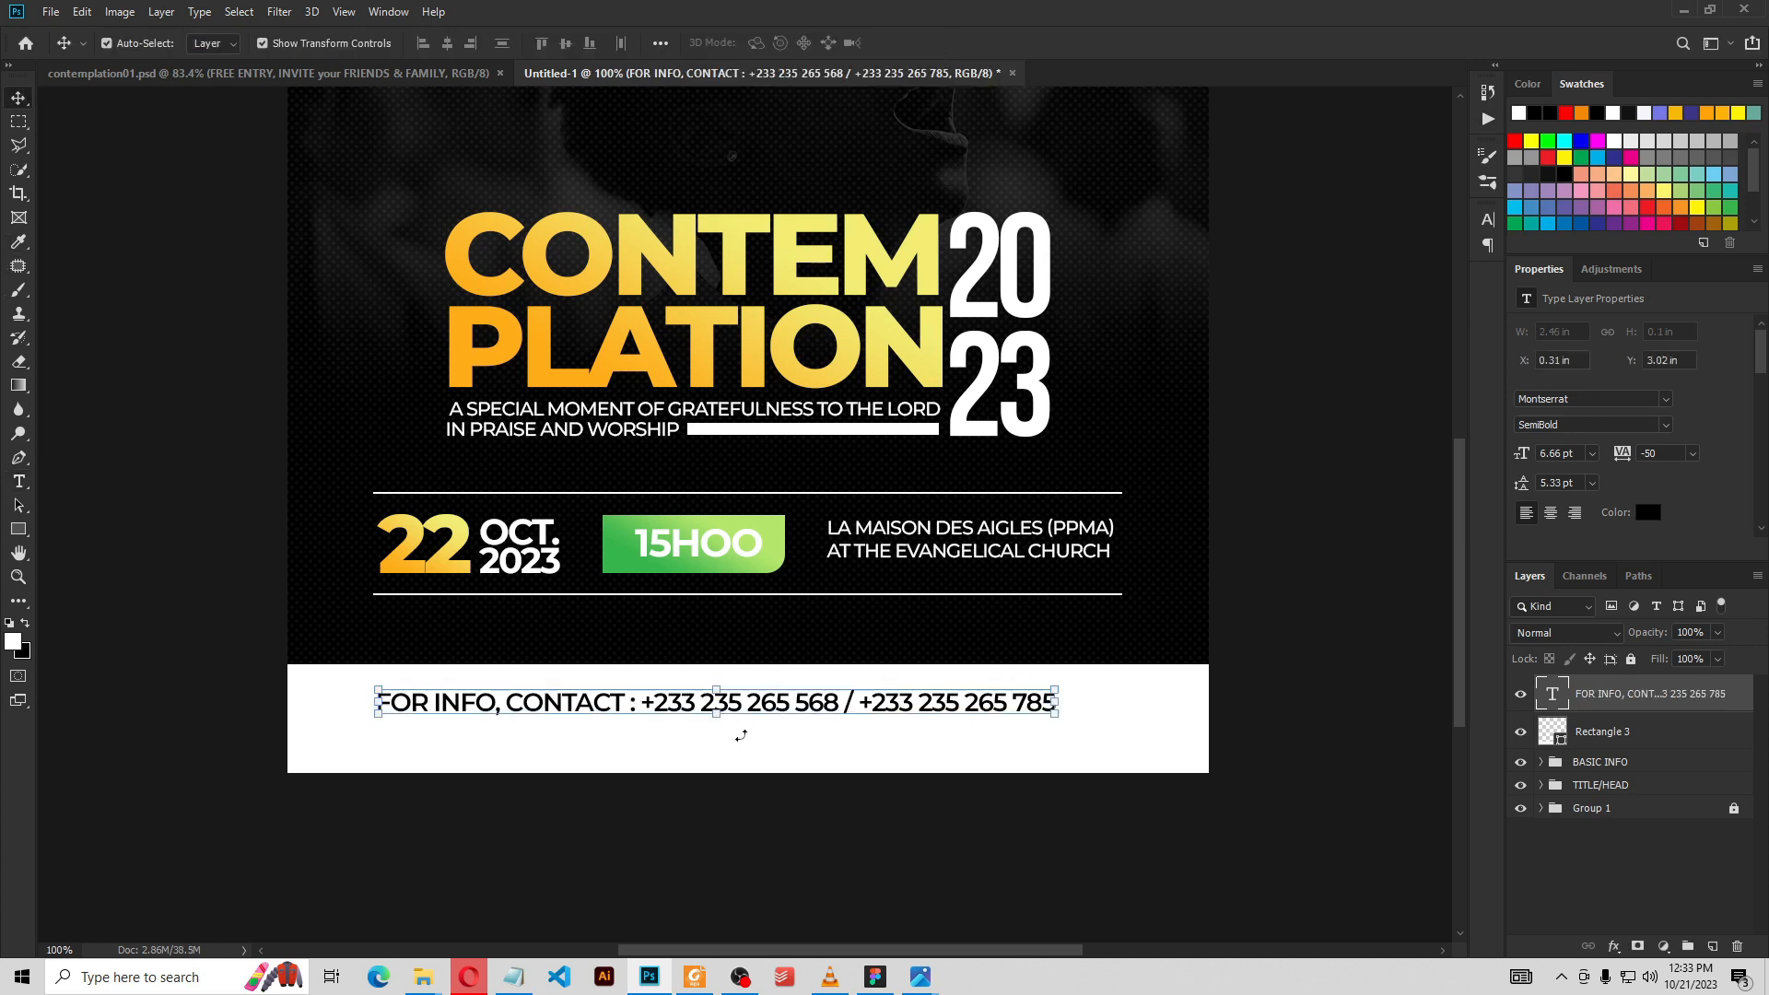
pyautogui.moveTo(709, 710); pyautogui.dragTo(740, 727)
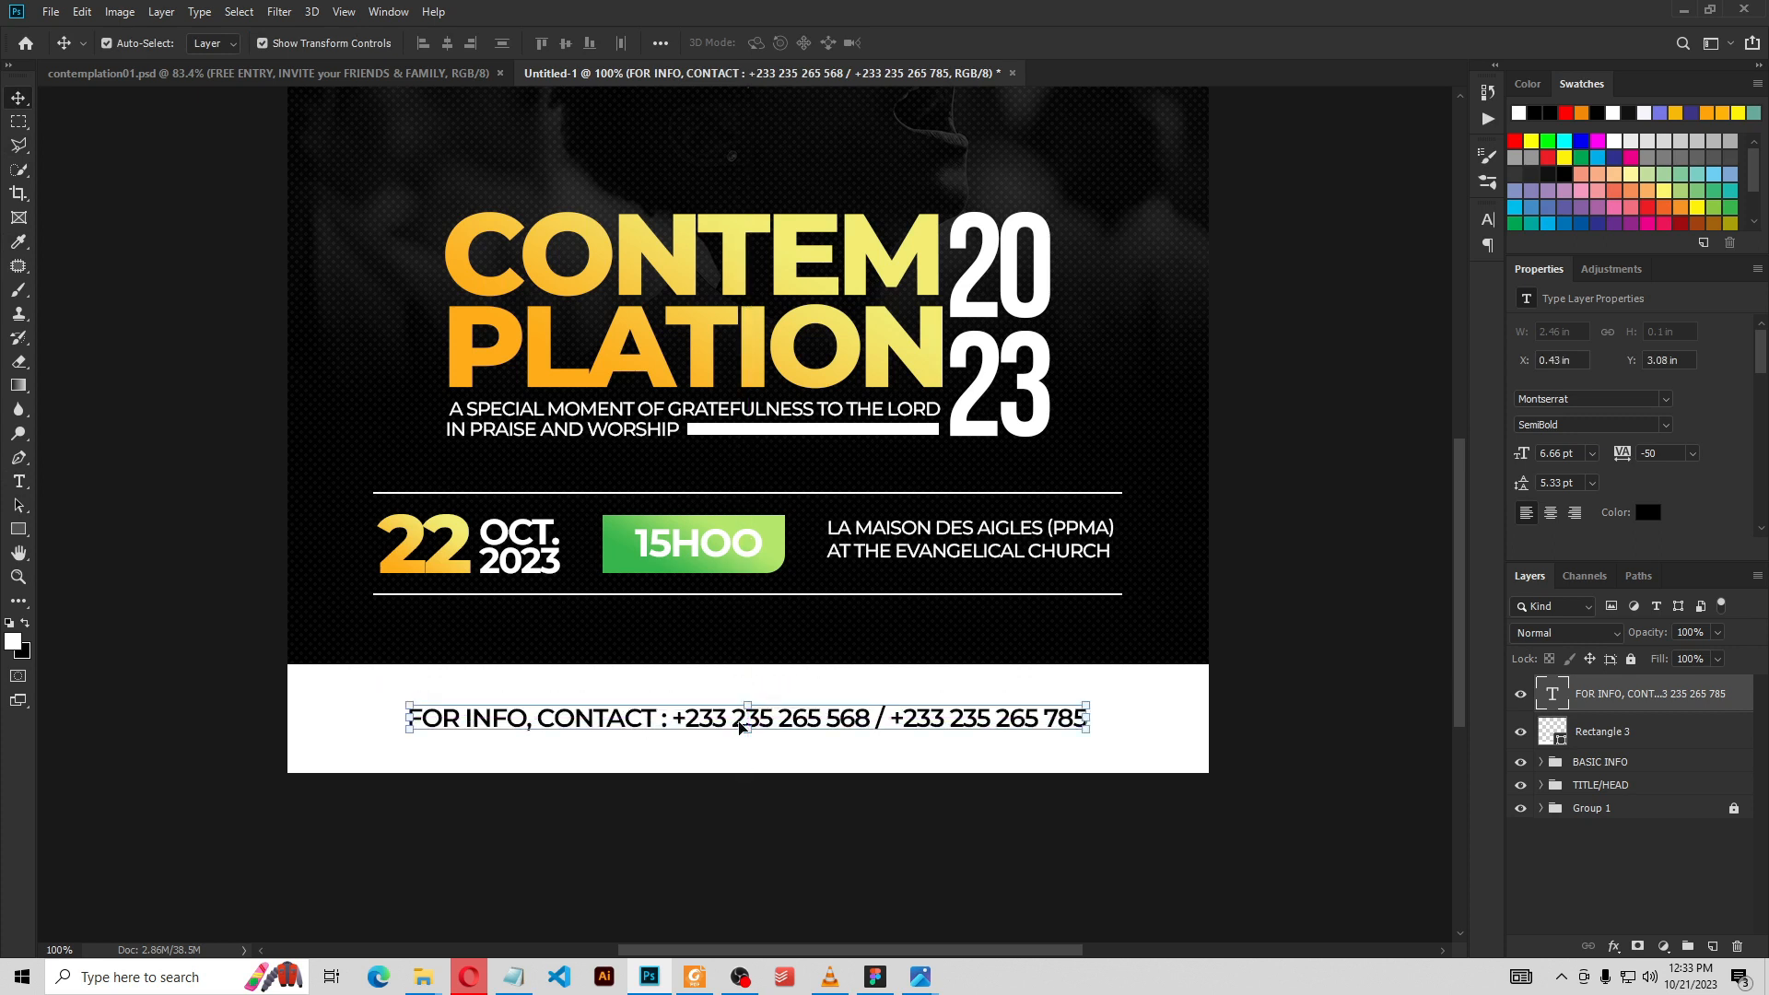
pyautogui.click(1255, 596)
pyautogui.press('ctrl')
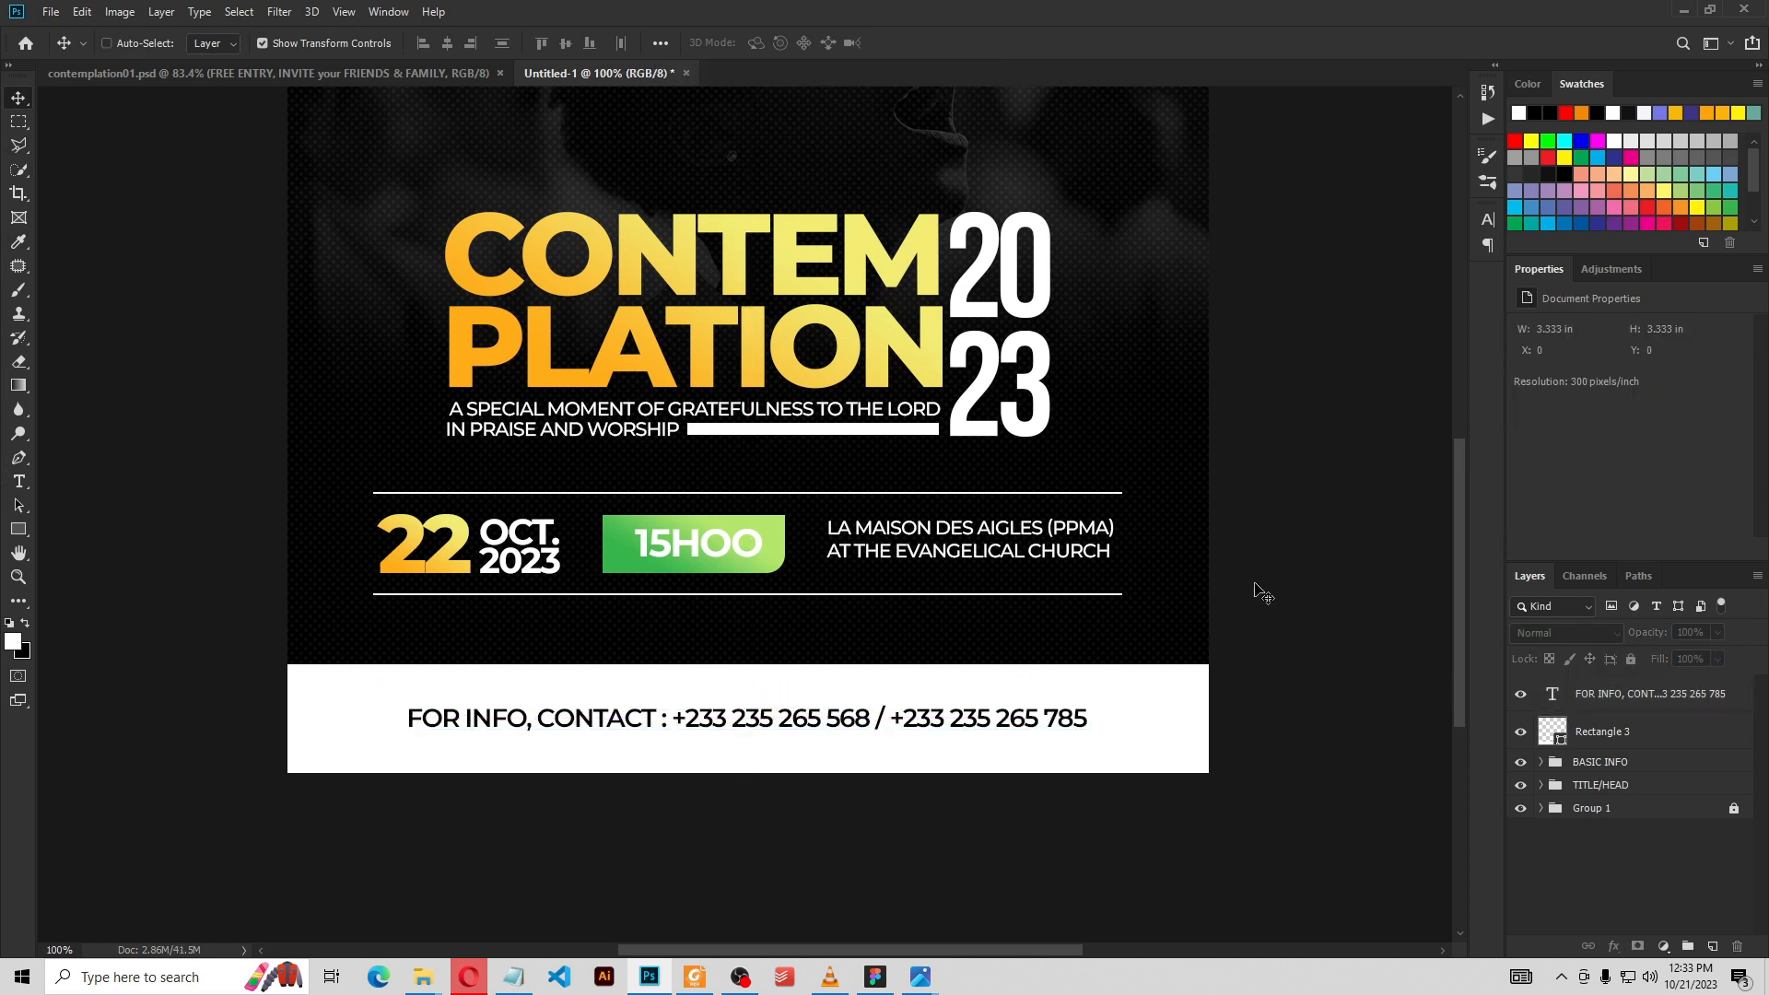
# Place the e.png logo from the contemplation folder, scale it to about 26.6% and centre it horizontally above the title
pyautogui.scroll(-1, 1256, 596)
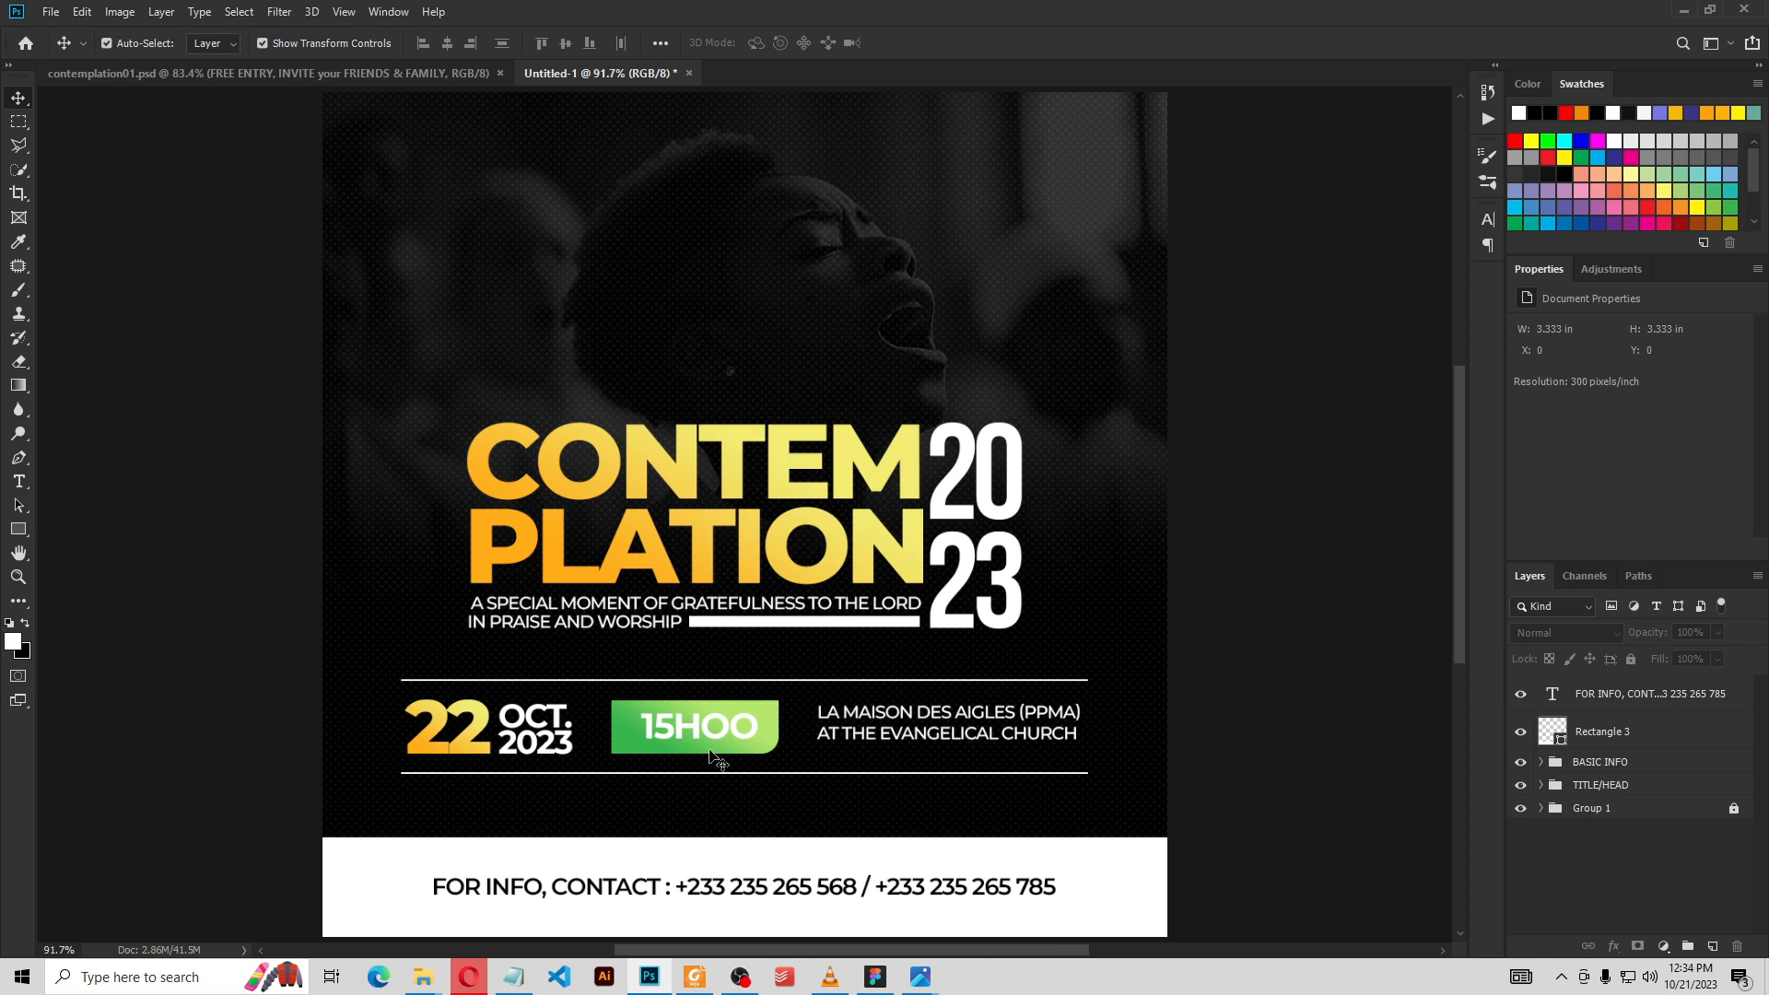
pyautogui.moveTo(423, 976)
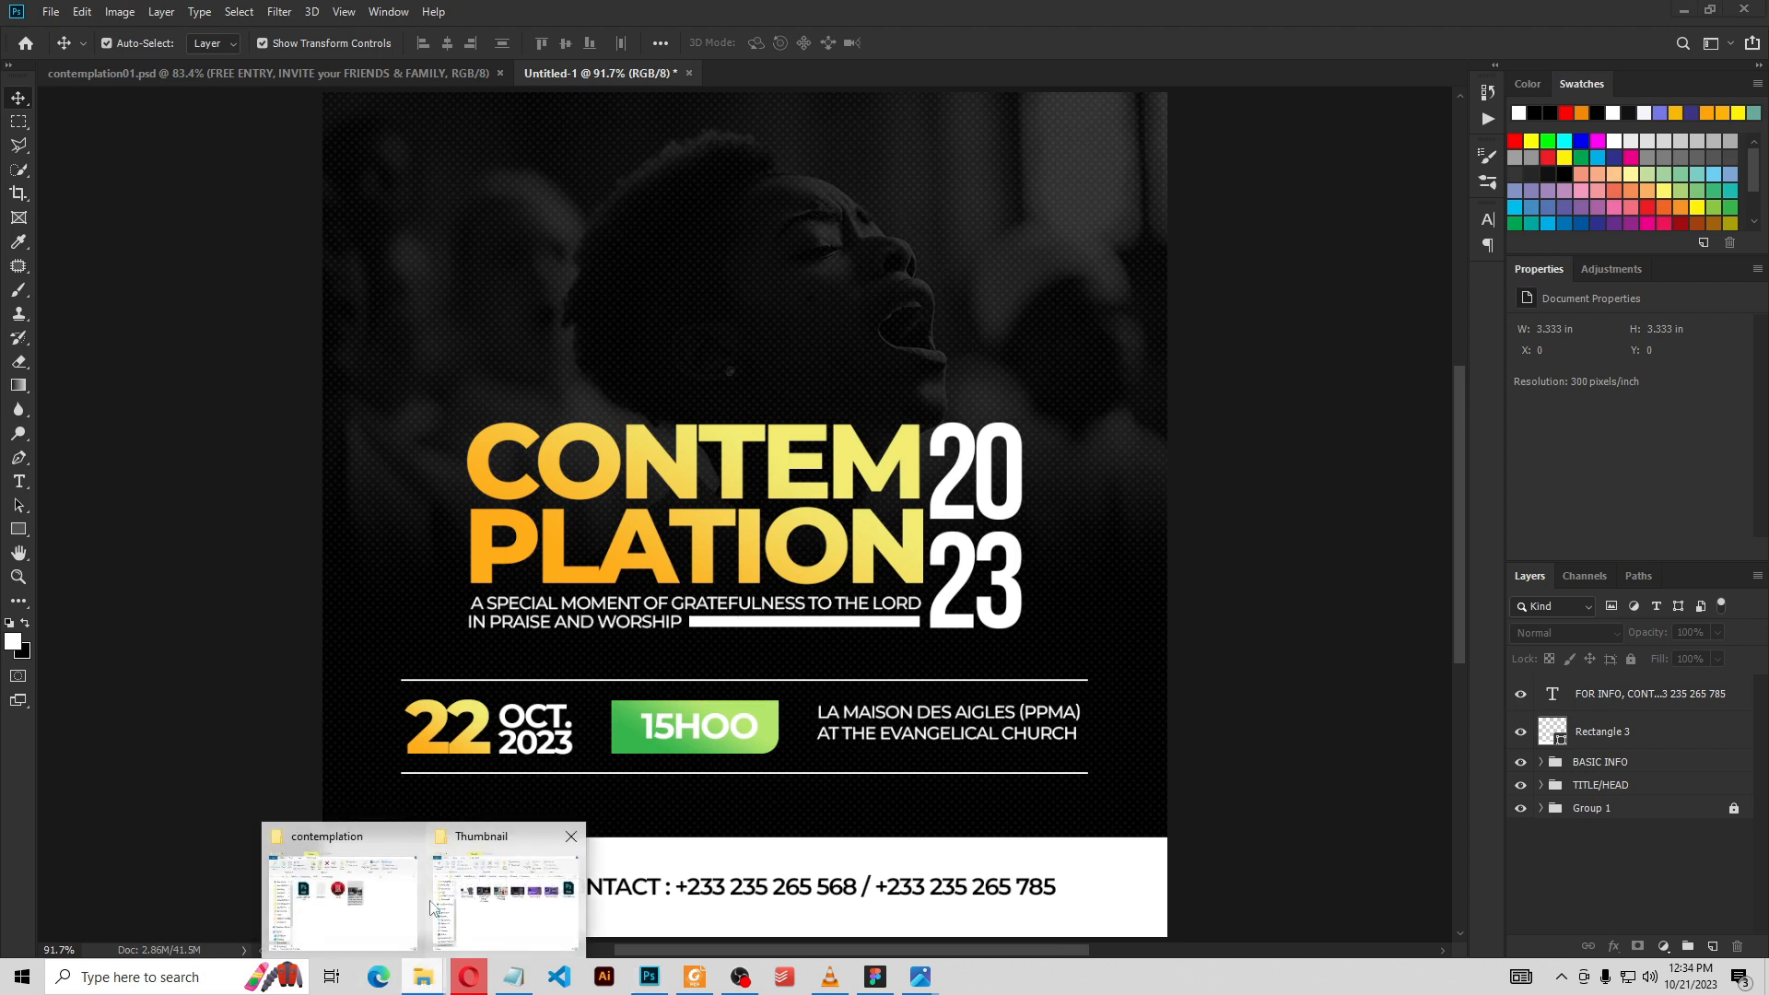
pyautogui.click(345, 885)
pyautogui.moveTo(1269, 367); pyautogui.dragTo(710, 295)
pyautogui.moveTo(759, 479); pyautogui.dragTo(767, 422)
pyautogui.moveTo(765, 537); pyautogui.dragTo(753, 314)
pyautogui.moveTo(799, 250); pyautogui.dragTo(771, 330)
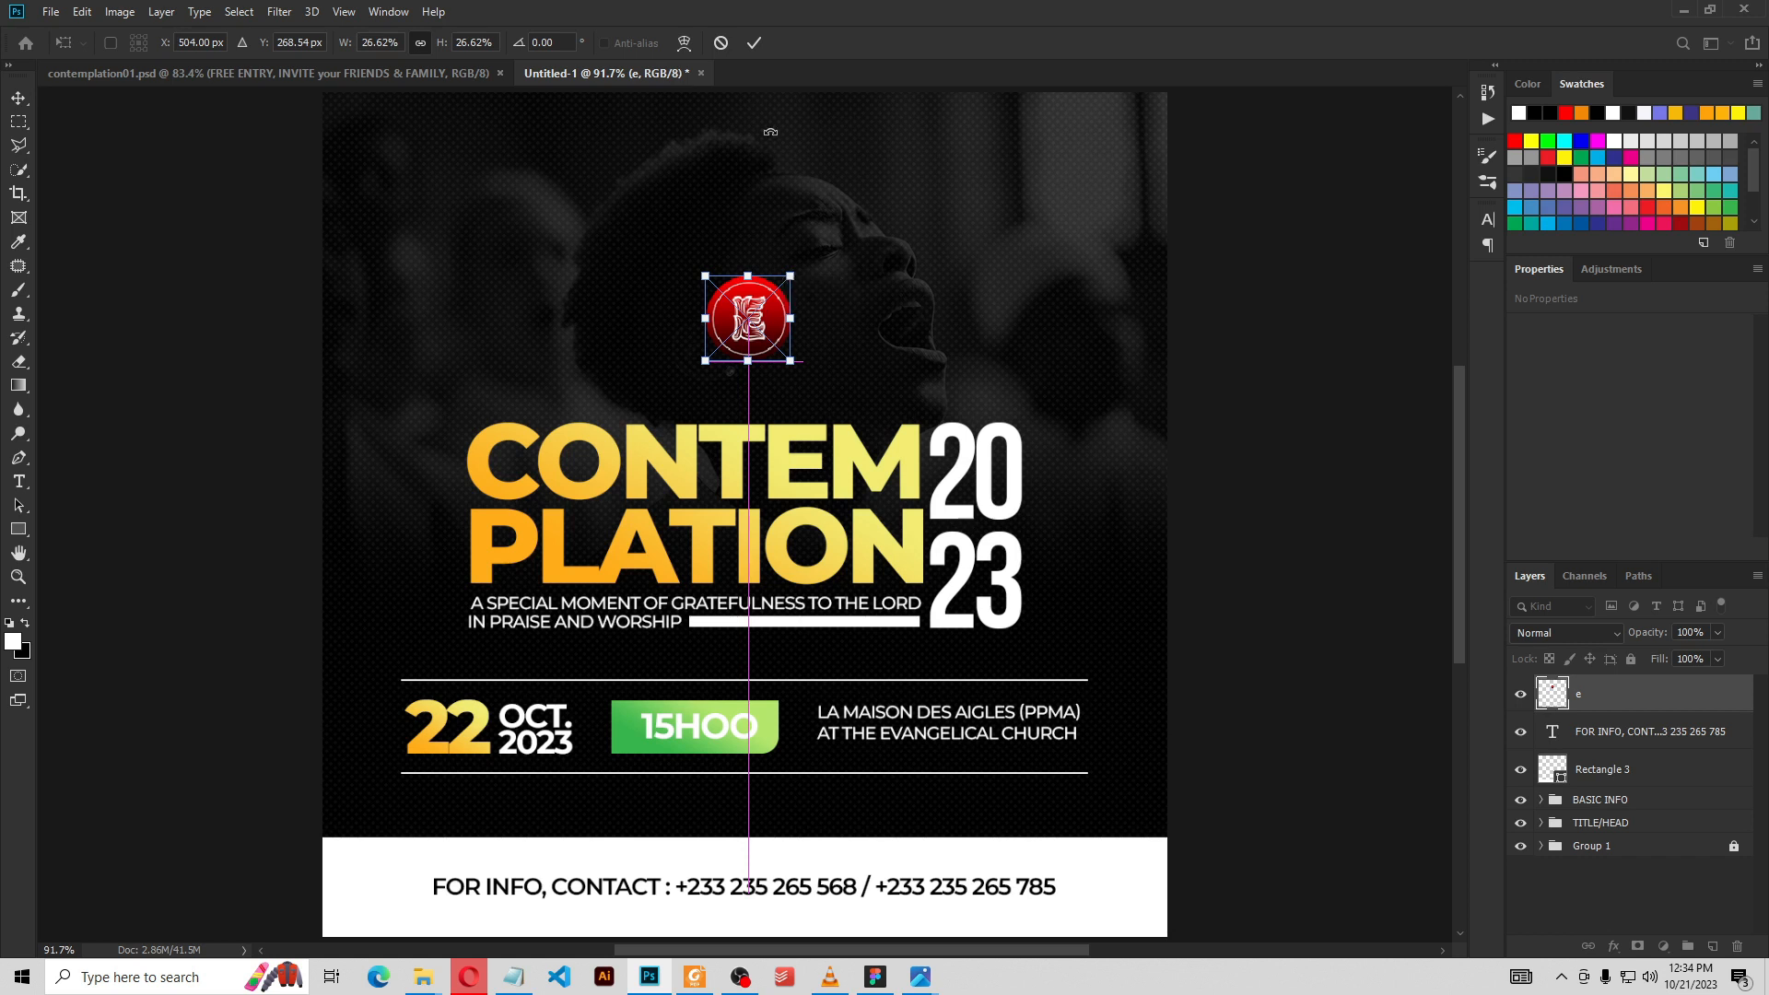
pyautogui.click(755, 44)
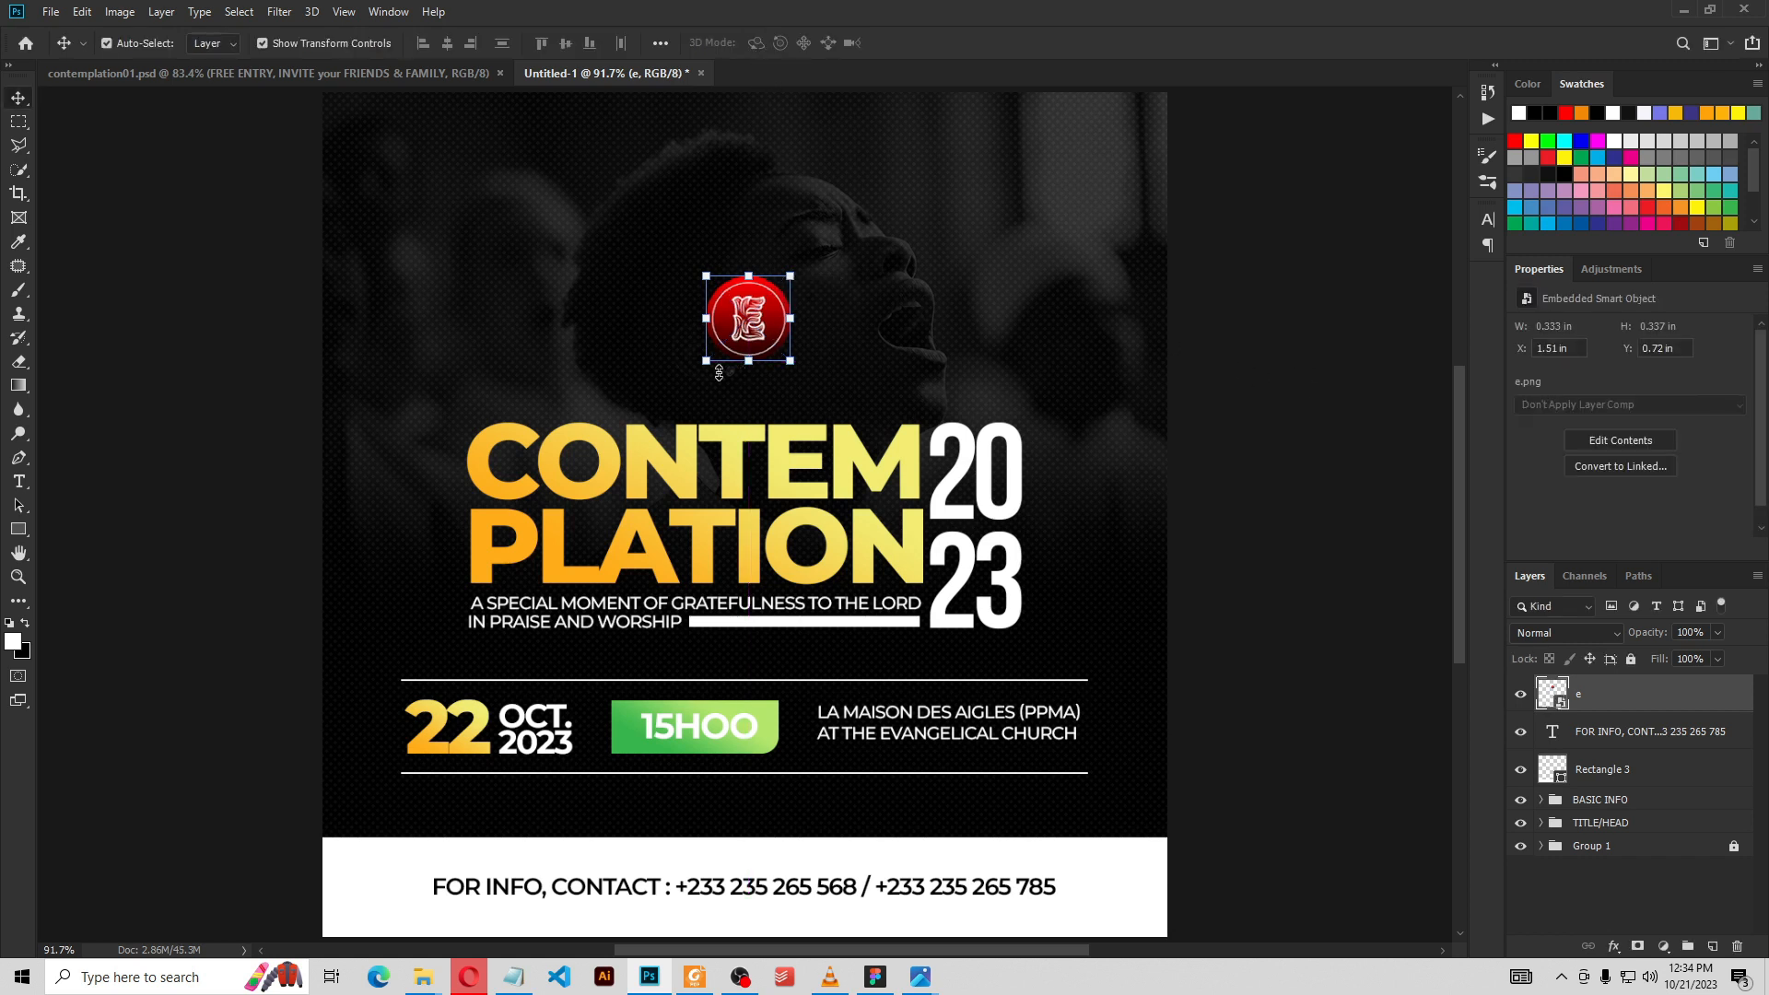
# Draw a white-filled circle about 134 px in diameter centred on the red logo
pyautogui.click(19, 530)
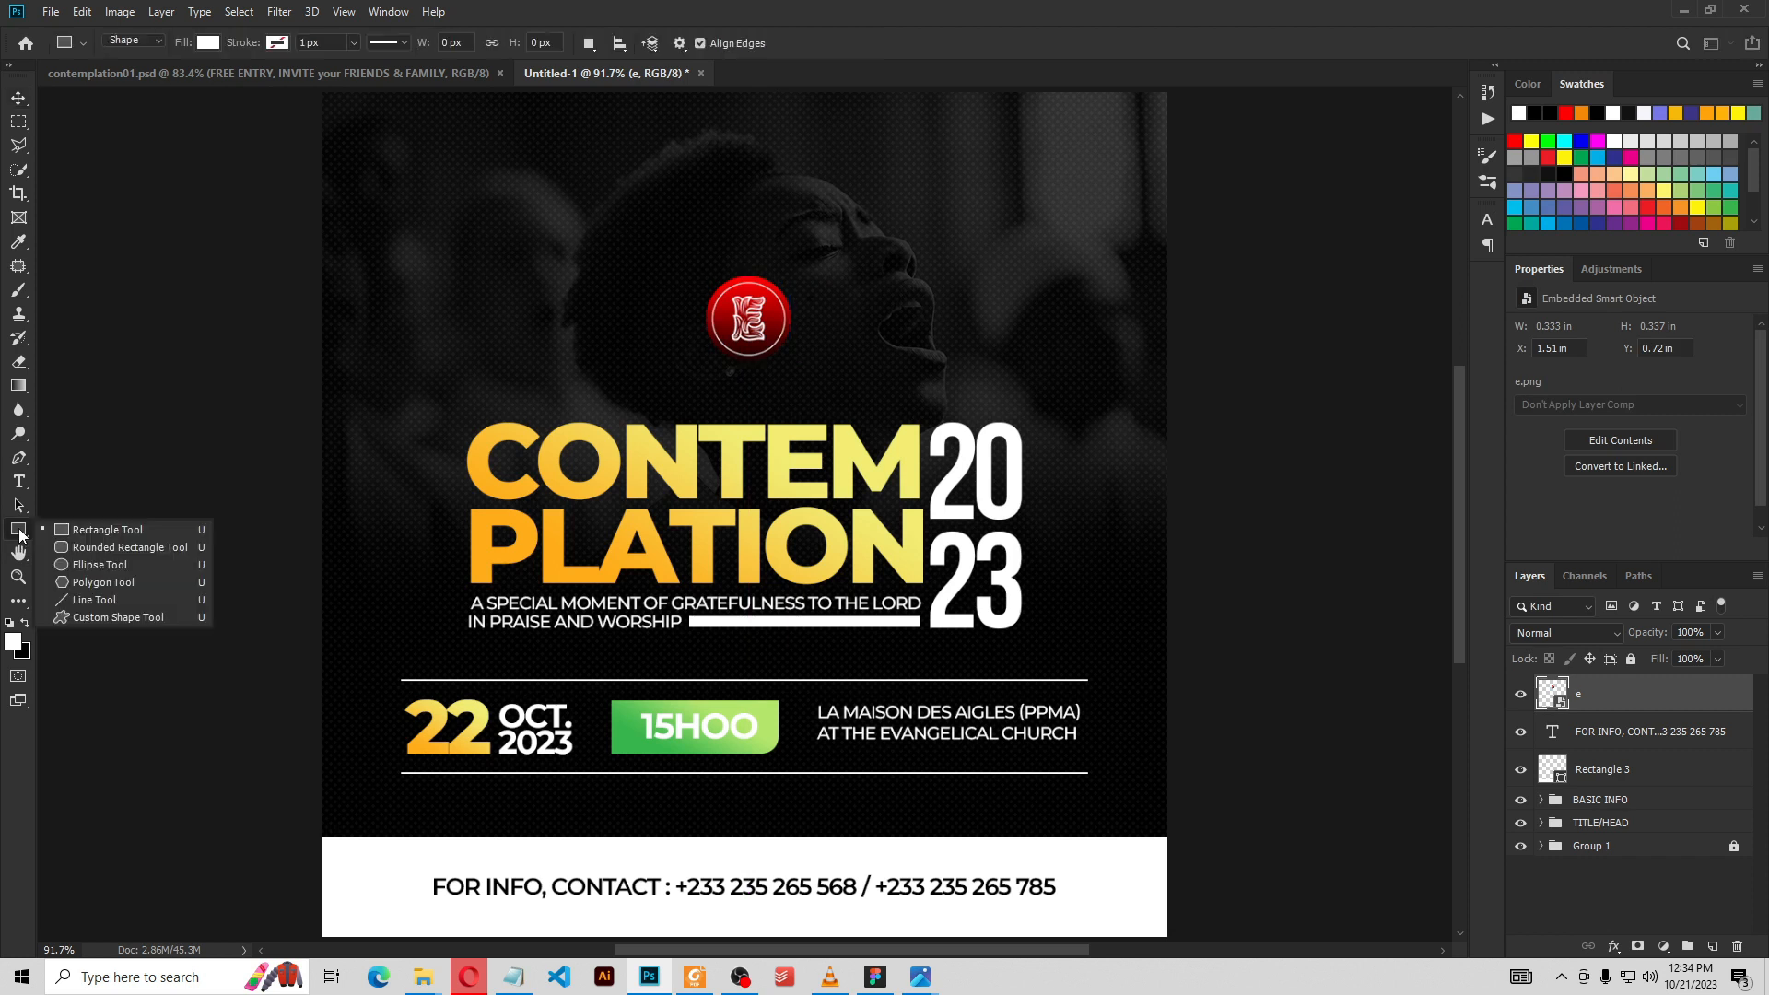
pyautogui.click(65, 565)
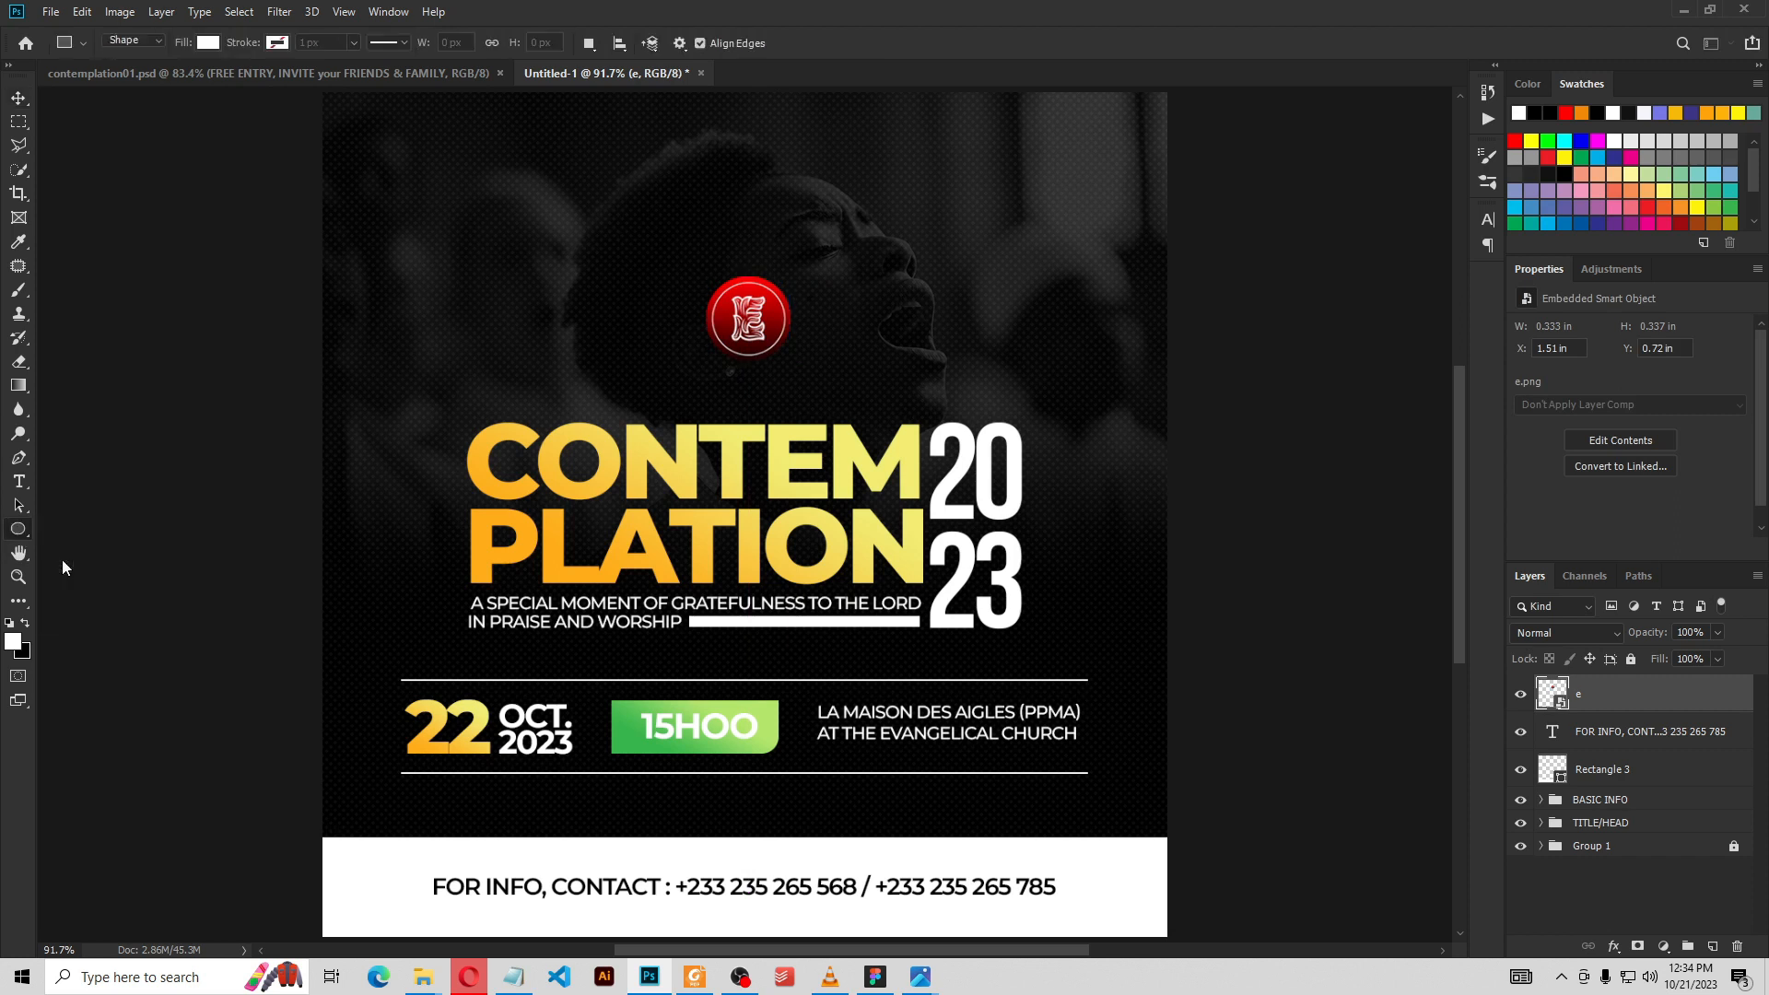
pyautogui.click(751, 324)
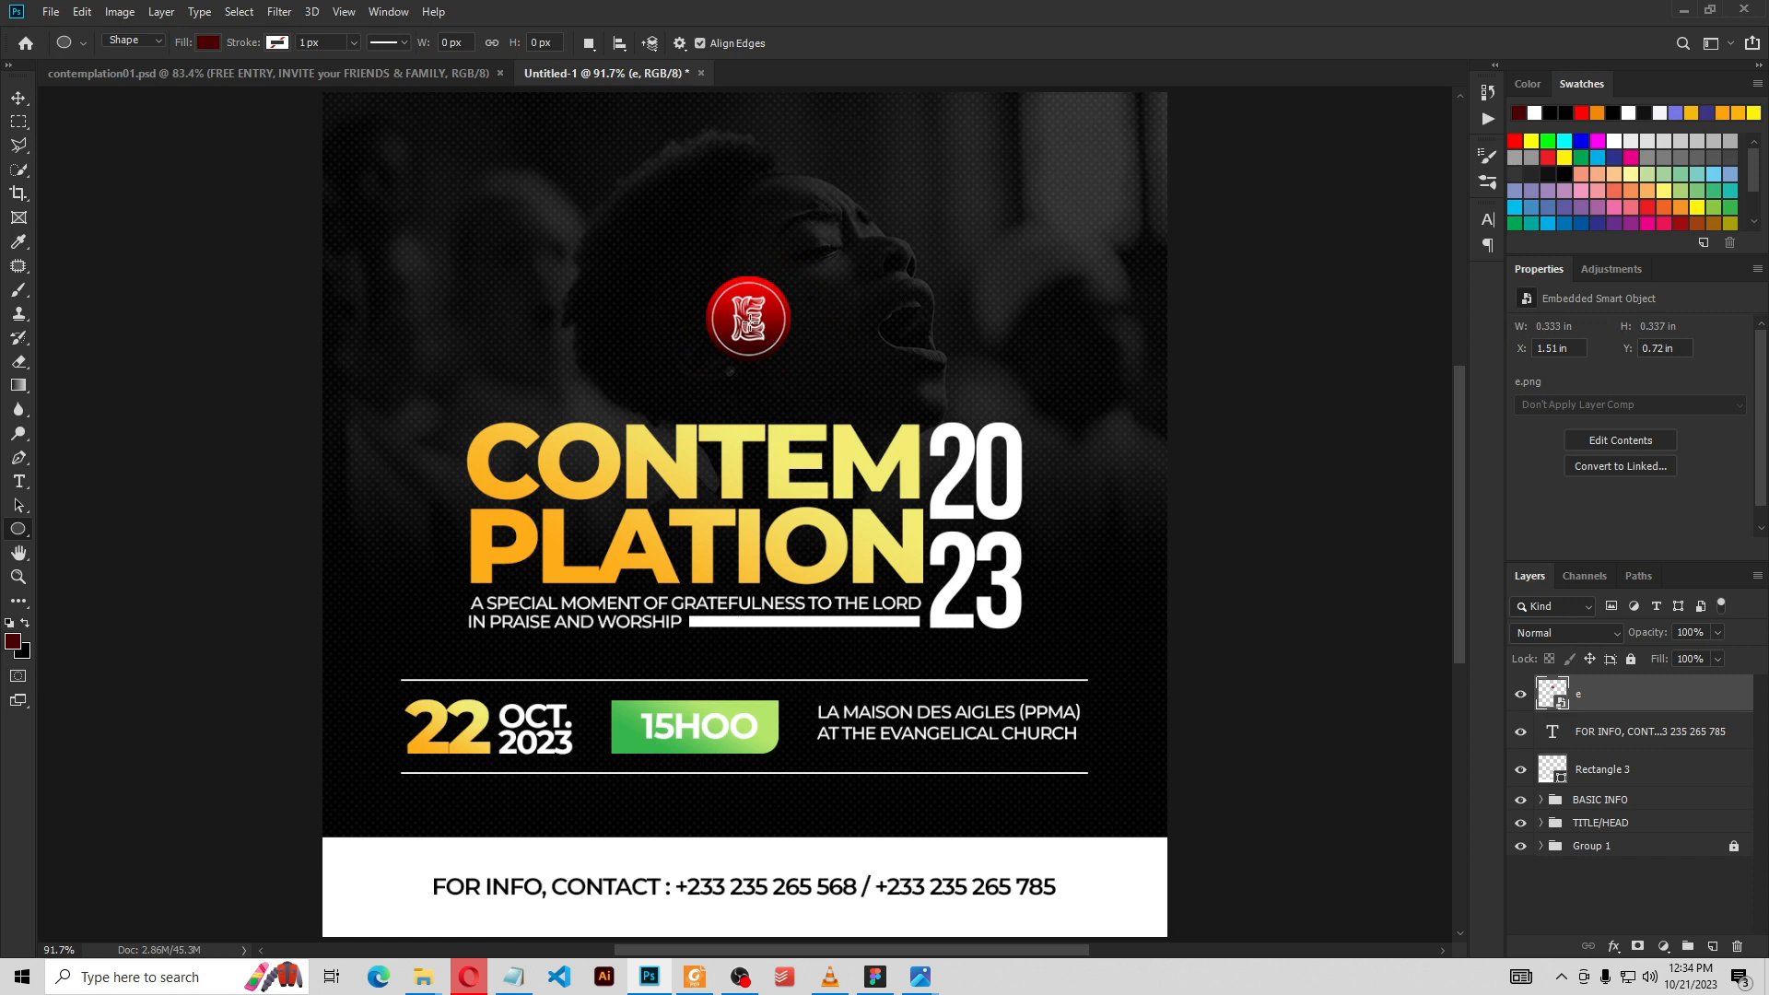
pyautogui.press('Delete')
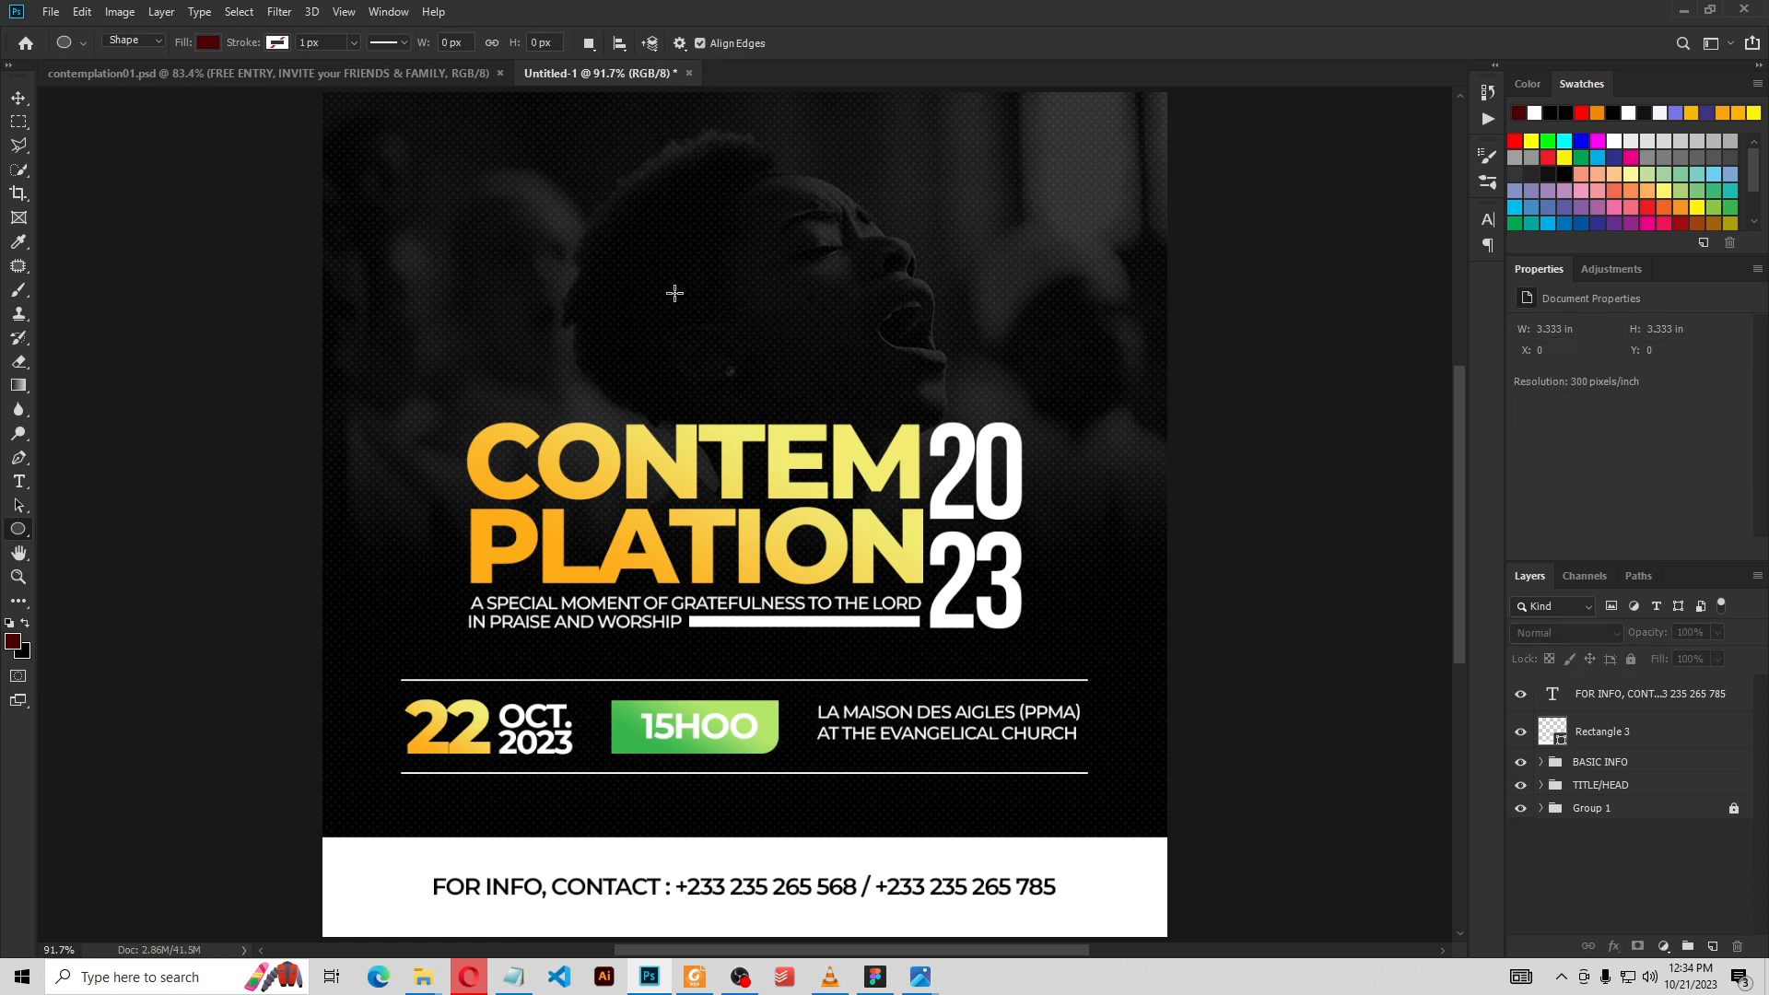
pyautogui.hotkey('ctrl', 'z')
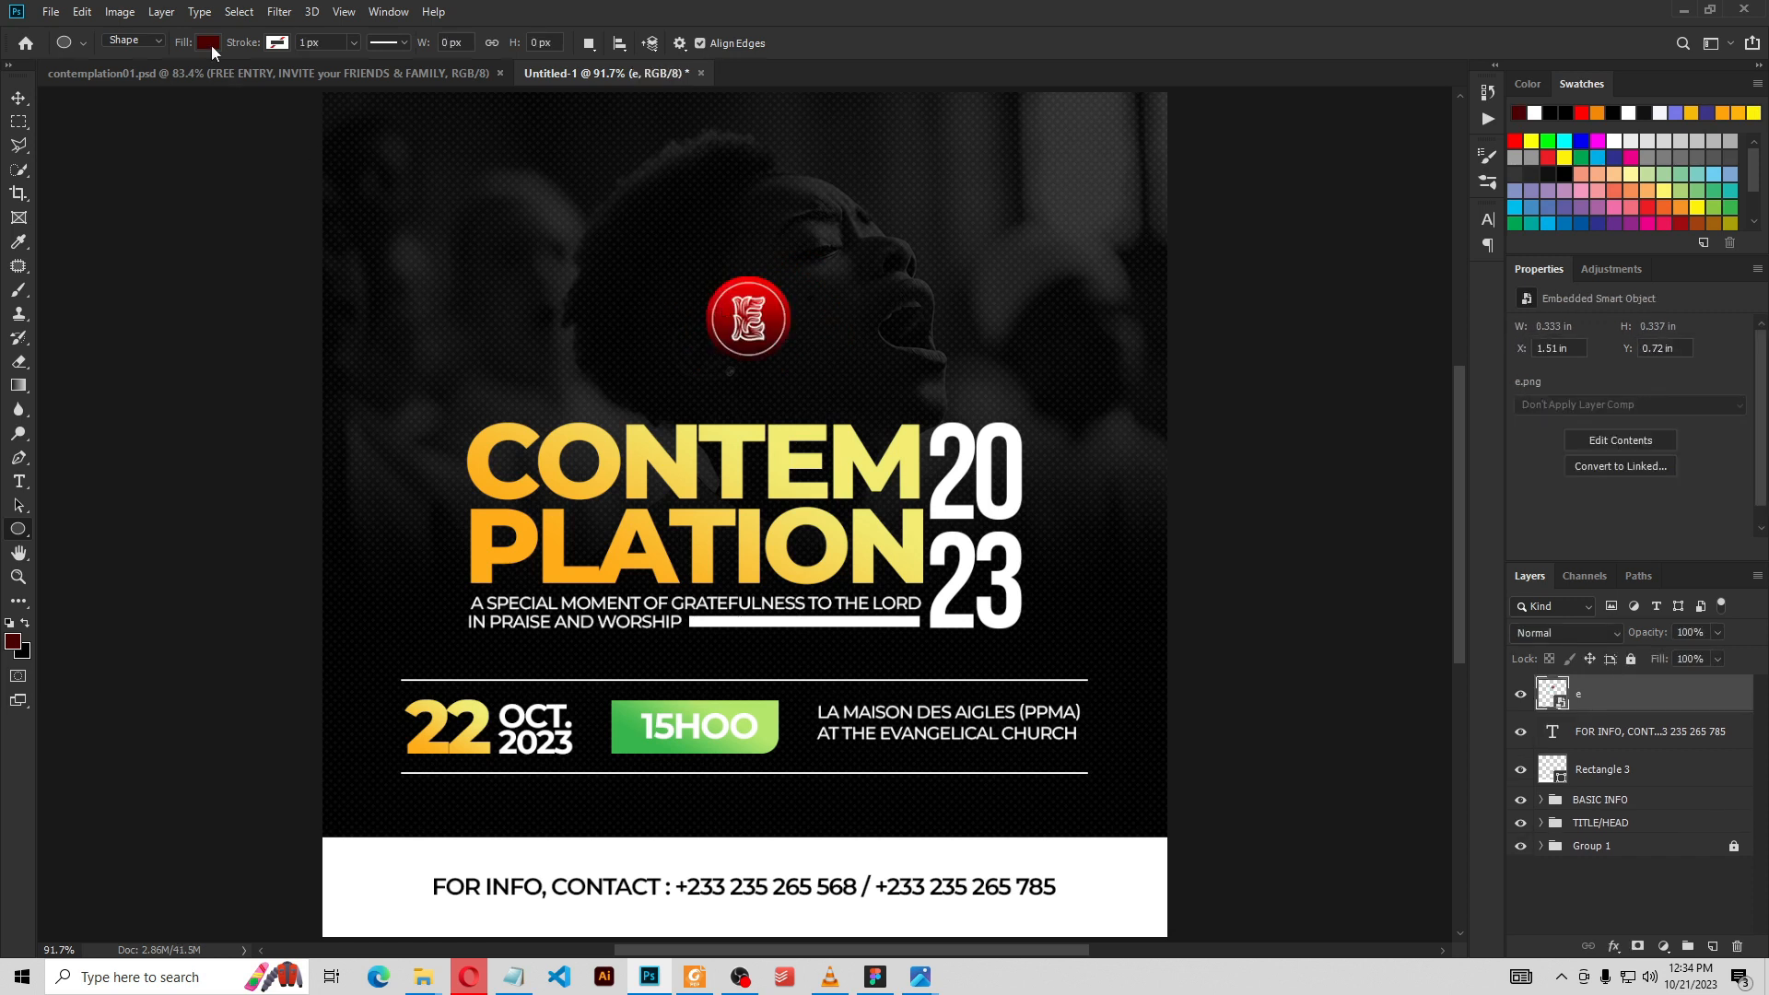
pyautogui.click(211, 48)
pyautogui.click(126, 140)
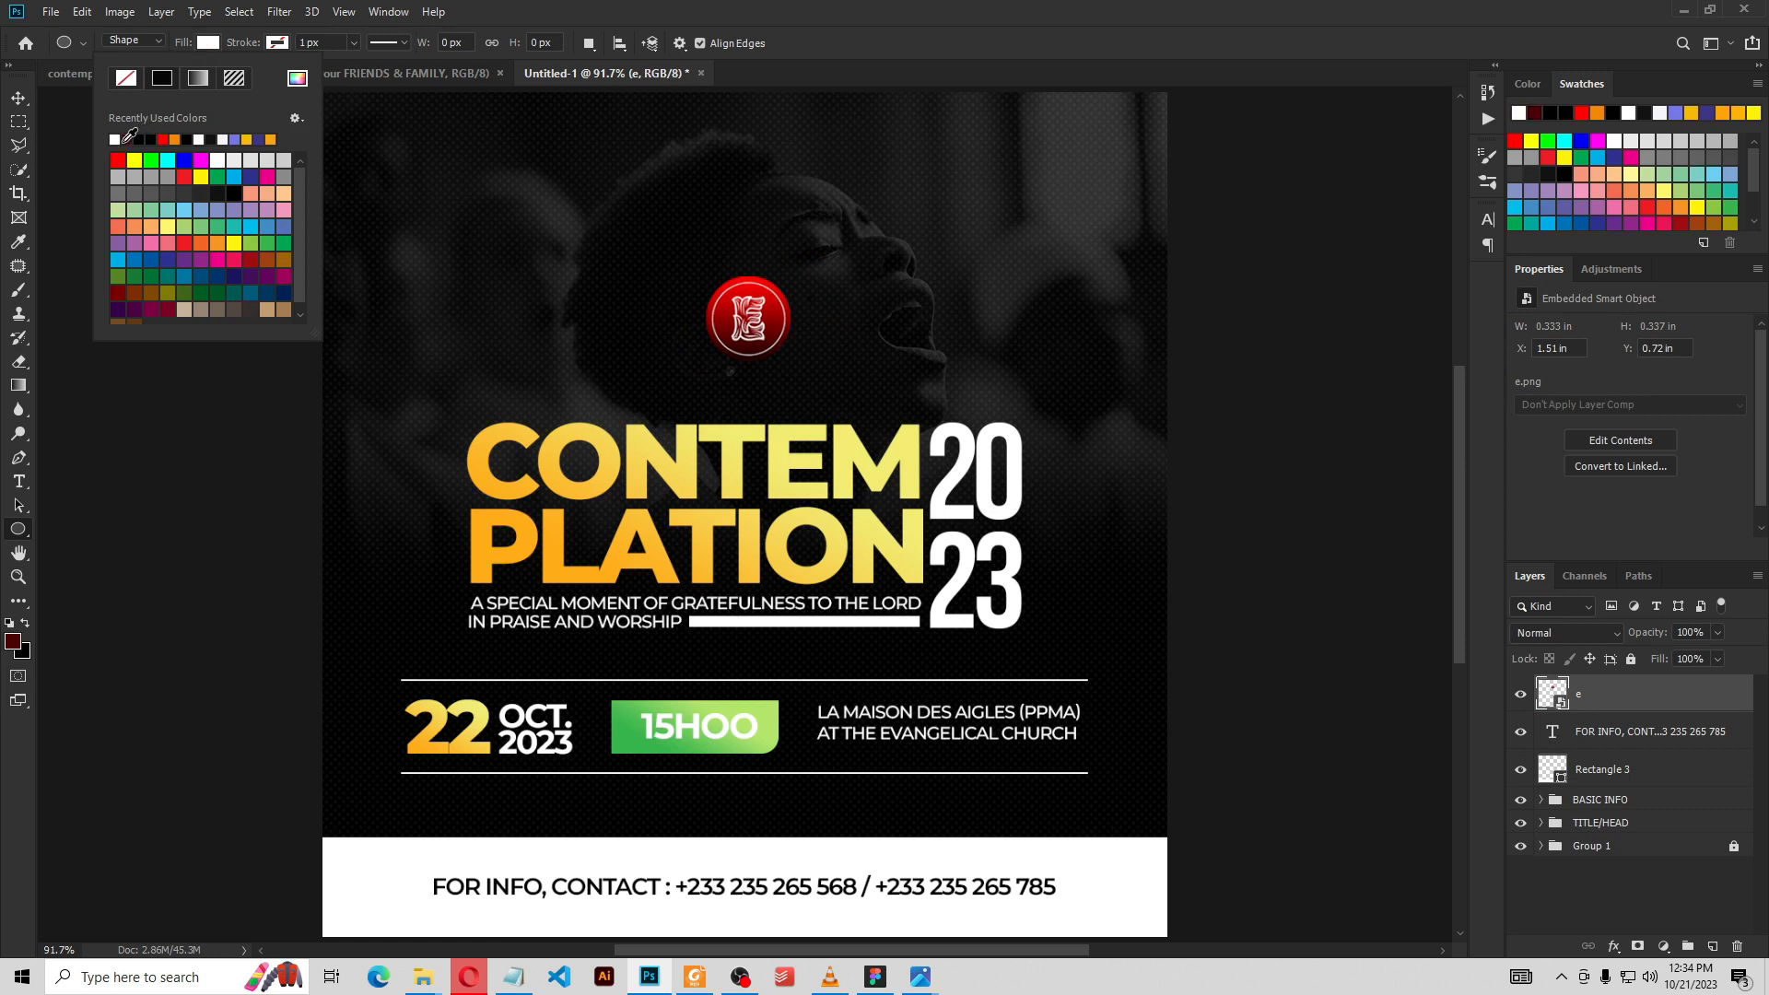
pyautogui.click(206, 46)
pyautogui.moveTo(748, 316); pyautogui.dragTo(946, 373)
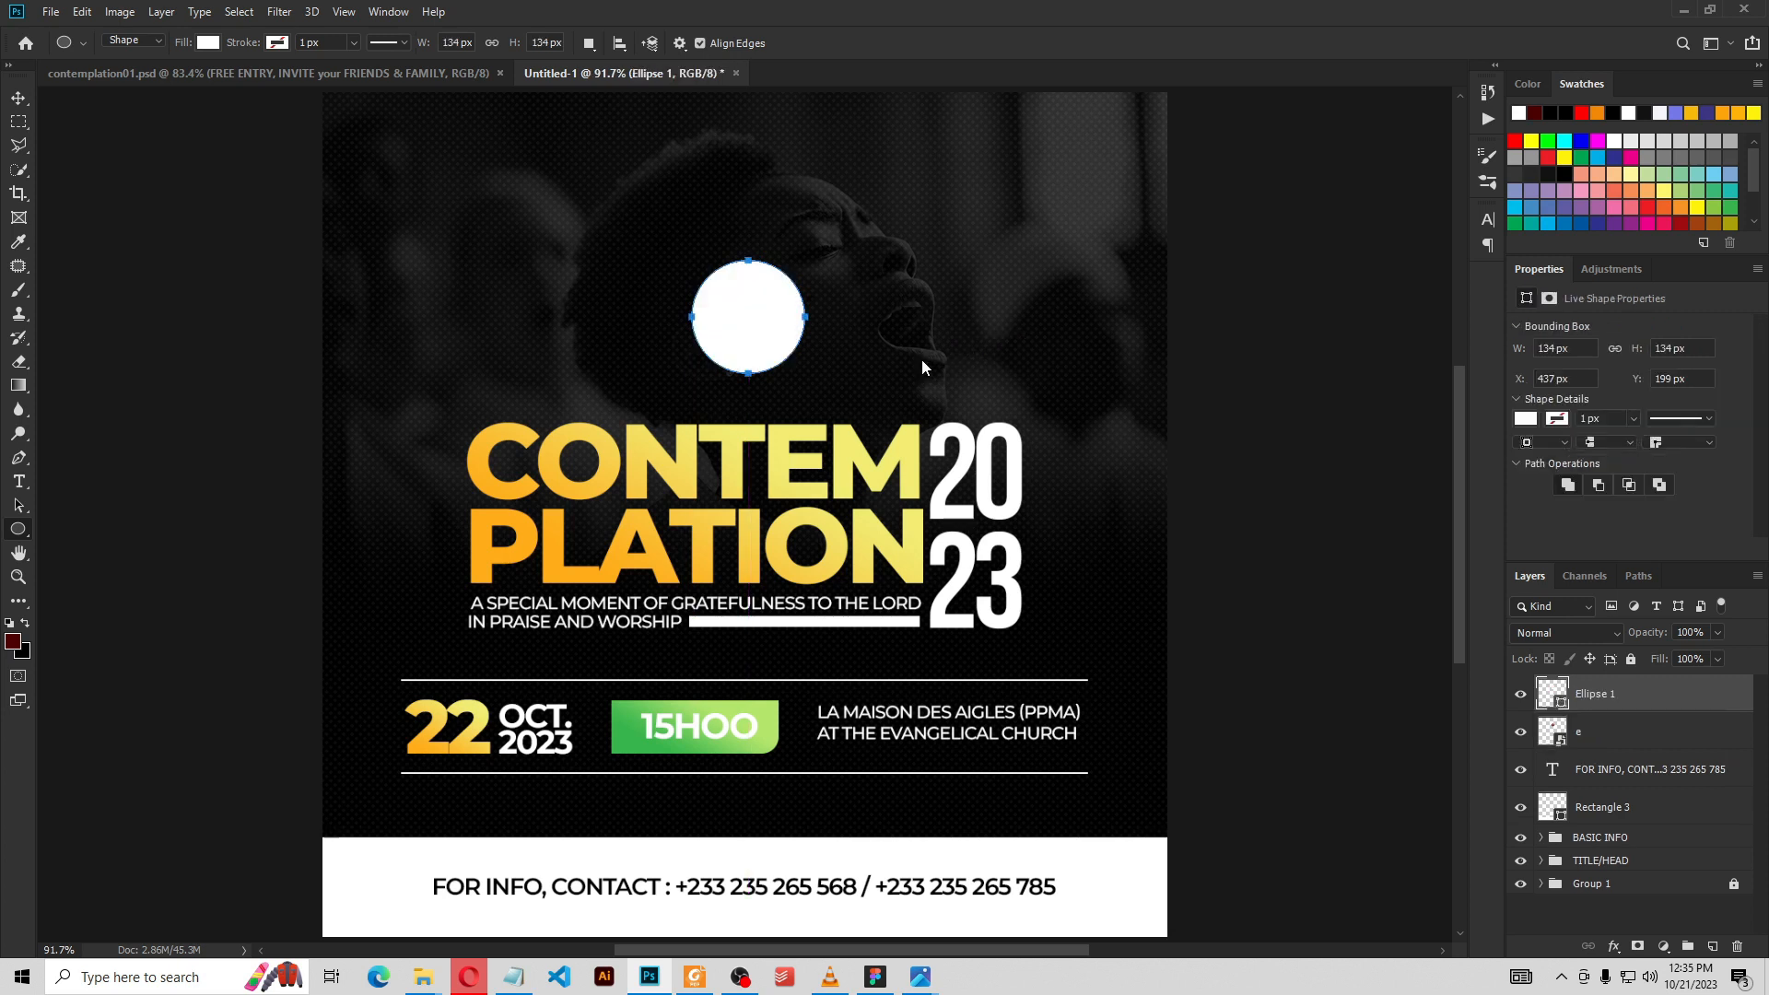
# Turn the circle around the logo into a ring with no fill and a 2 px white stroke, and deselect it
pyautogui.click(1532, 420)
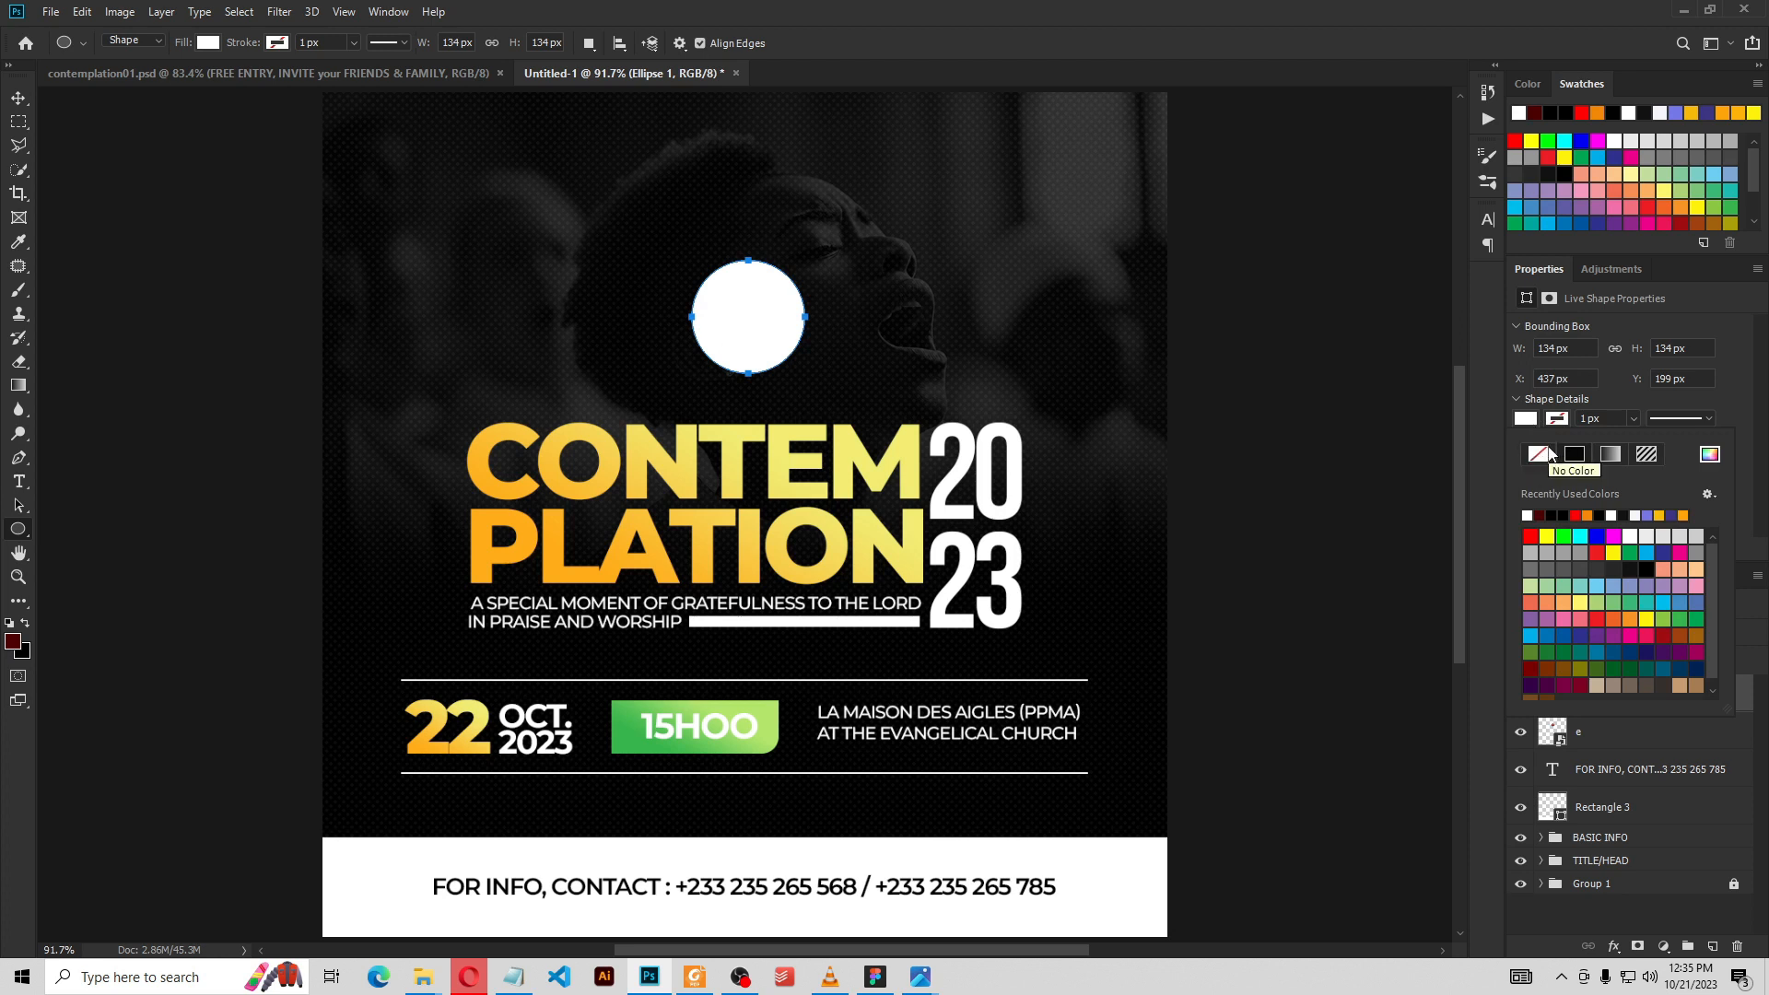
pyautogui.click(1539, 452)
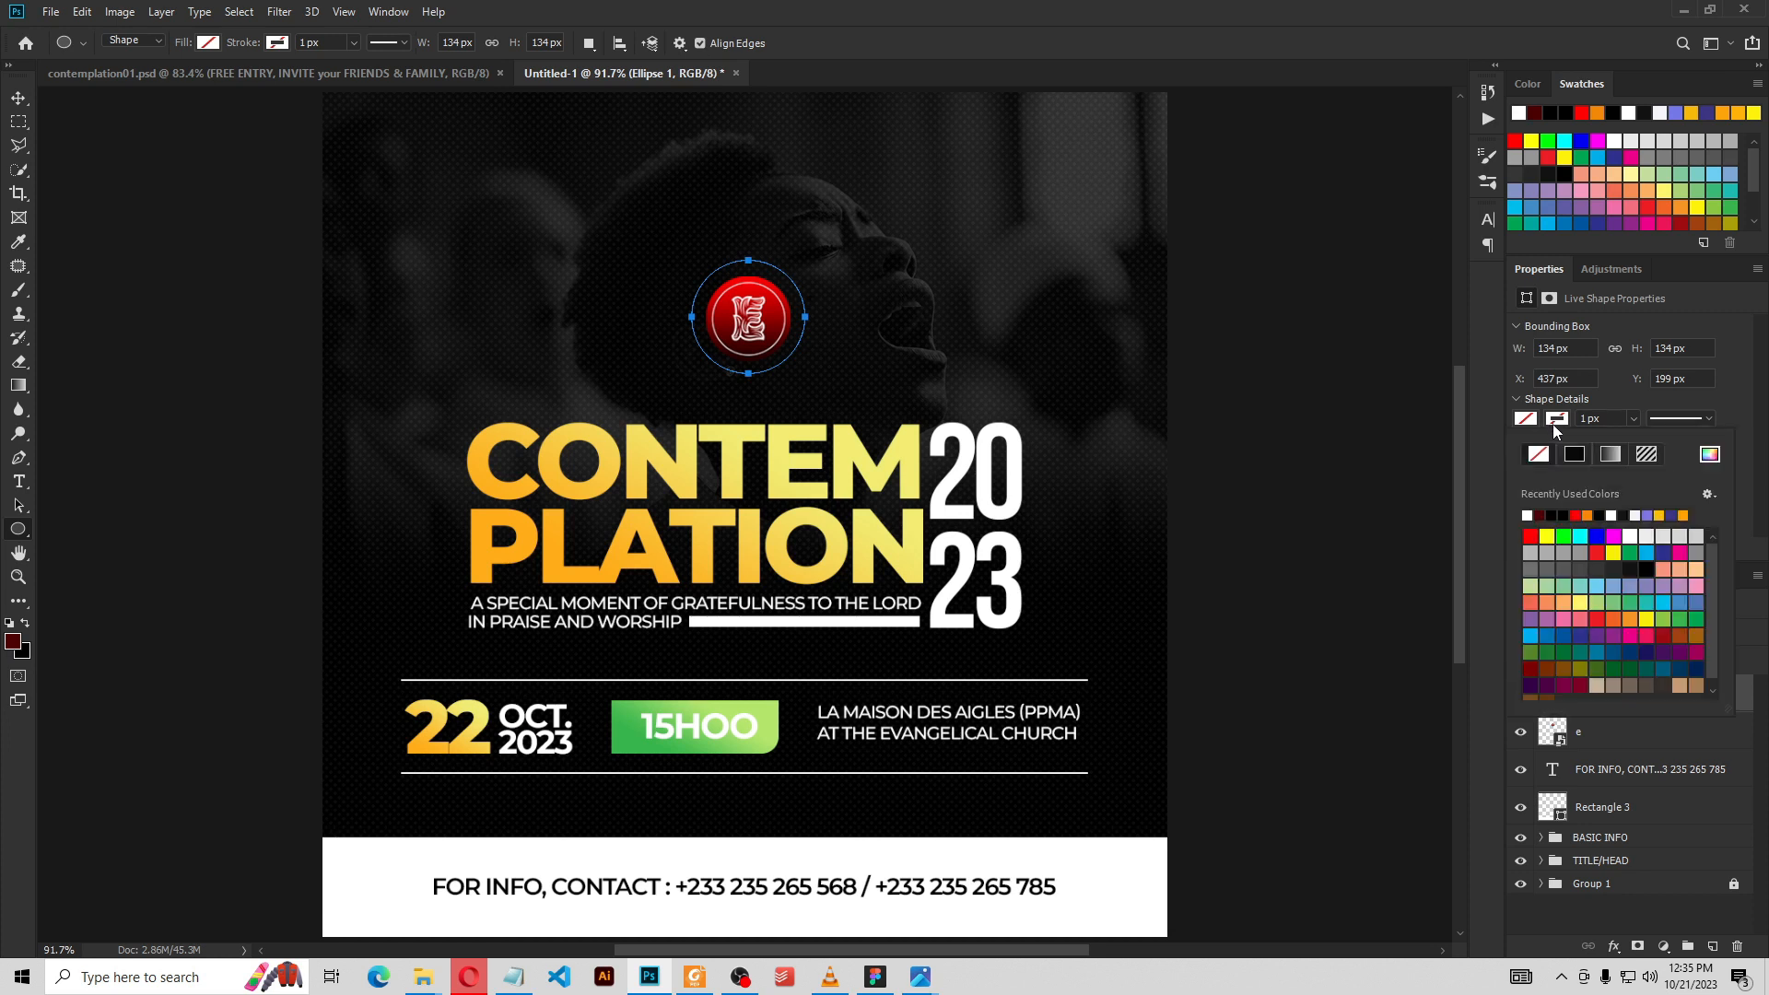
pyautogui.click(1528, 515)
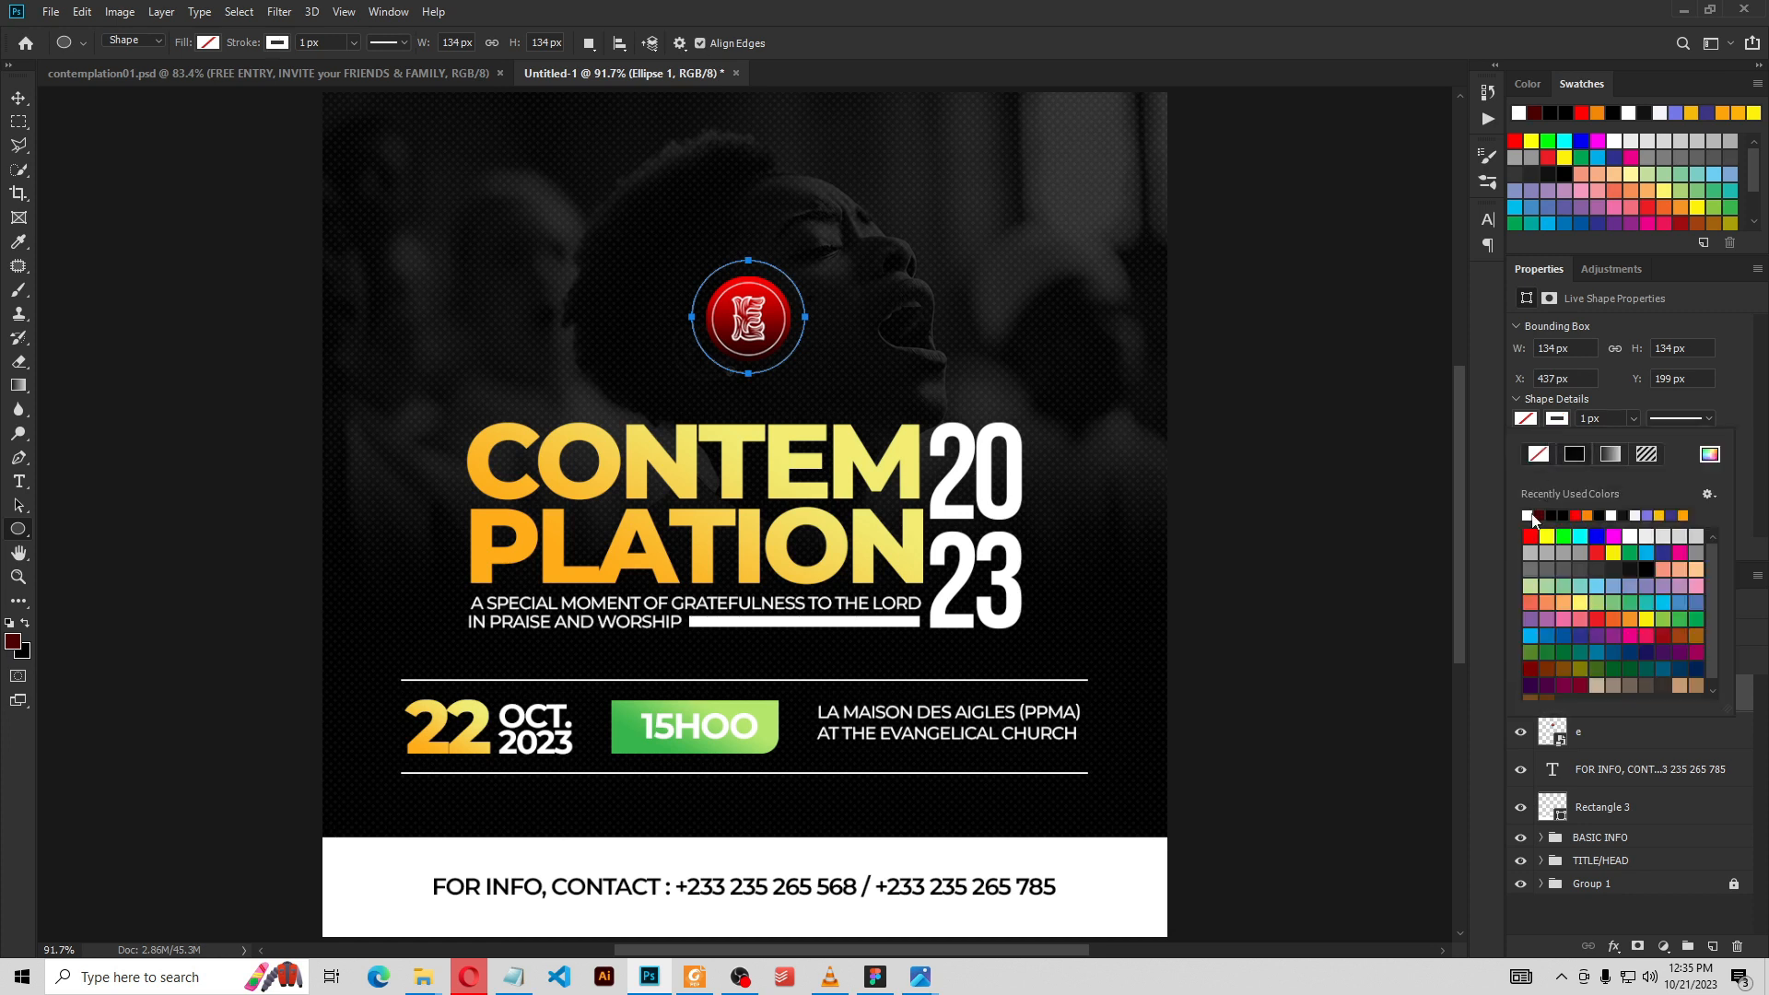
pyautogui.click(1603, 421)
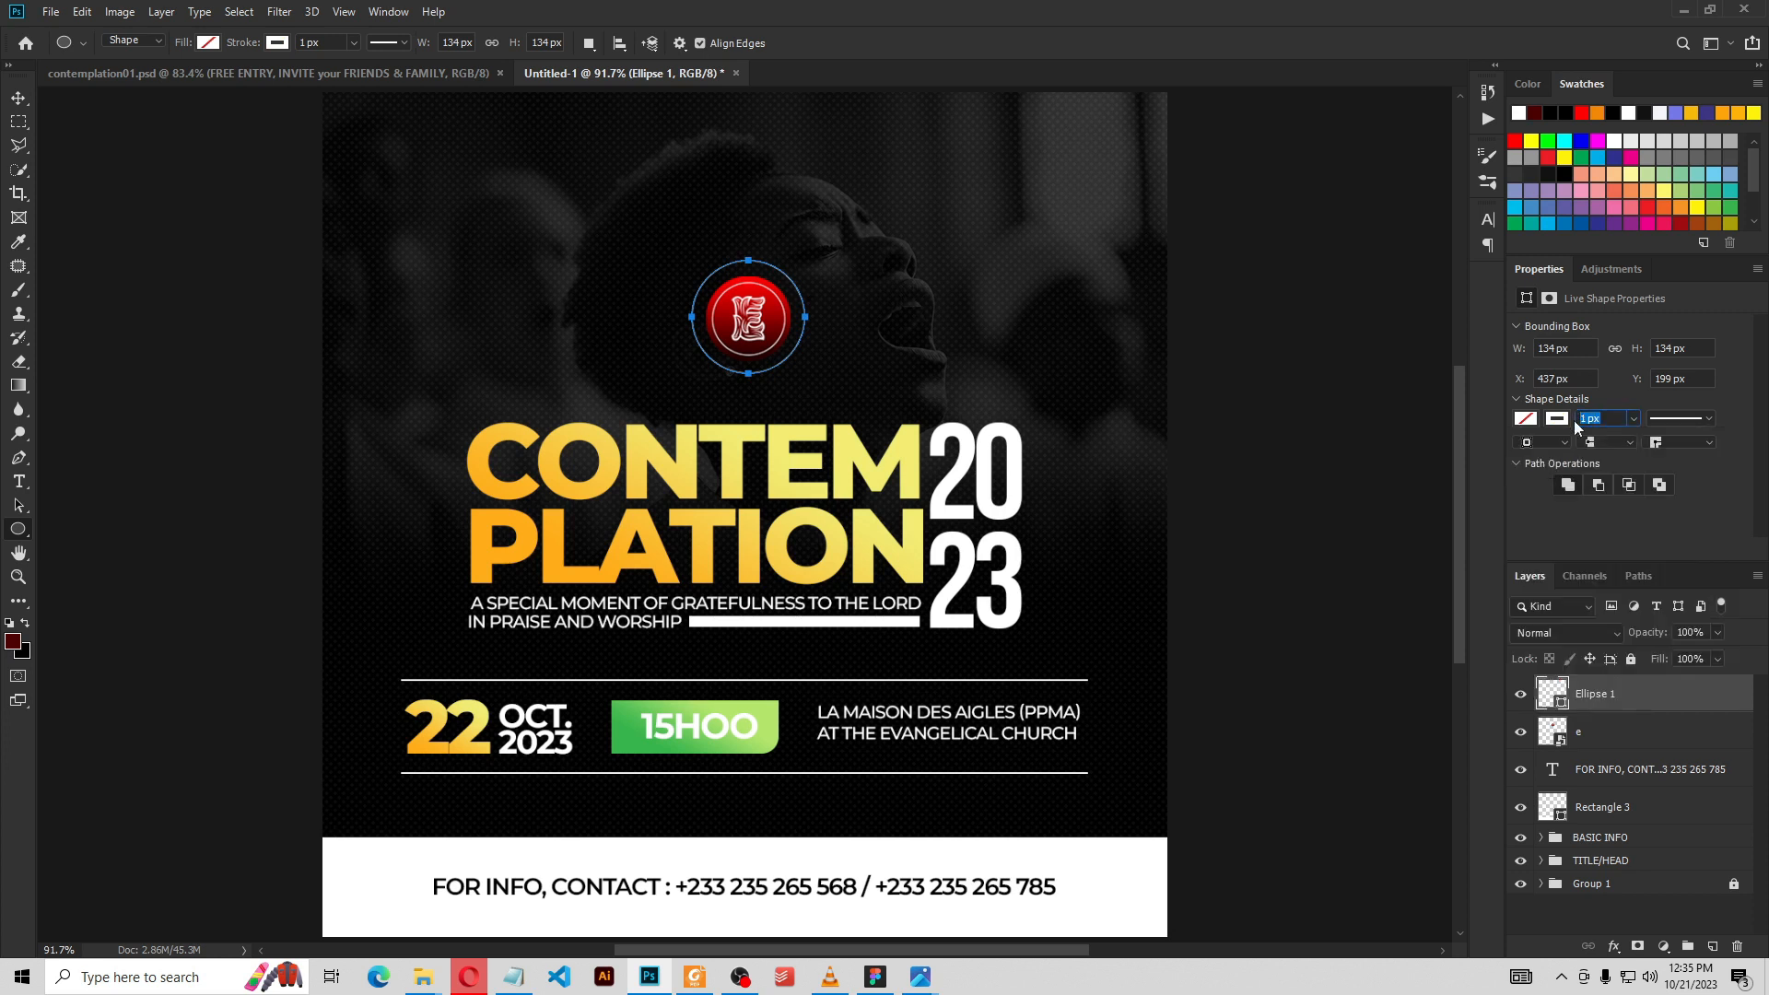
pyautogui.press('Return')
pyautogui.click(19, 98)
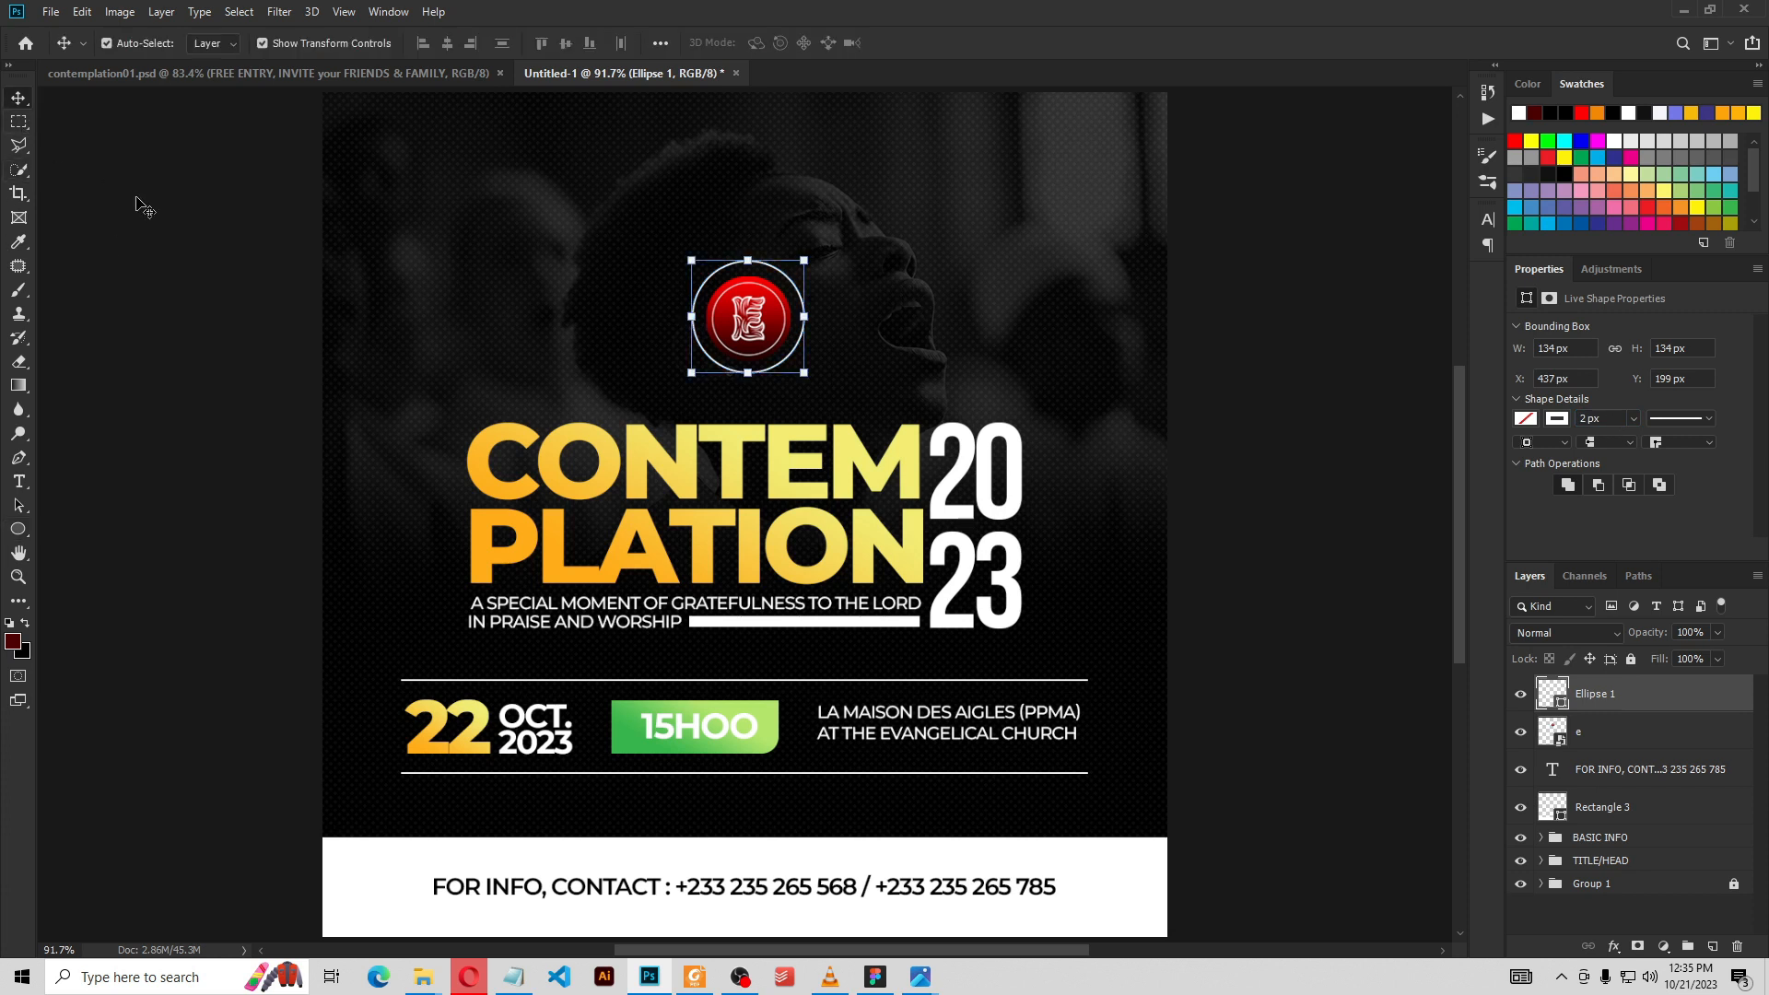
pyautogui.click(140, 201)
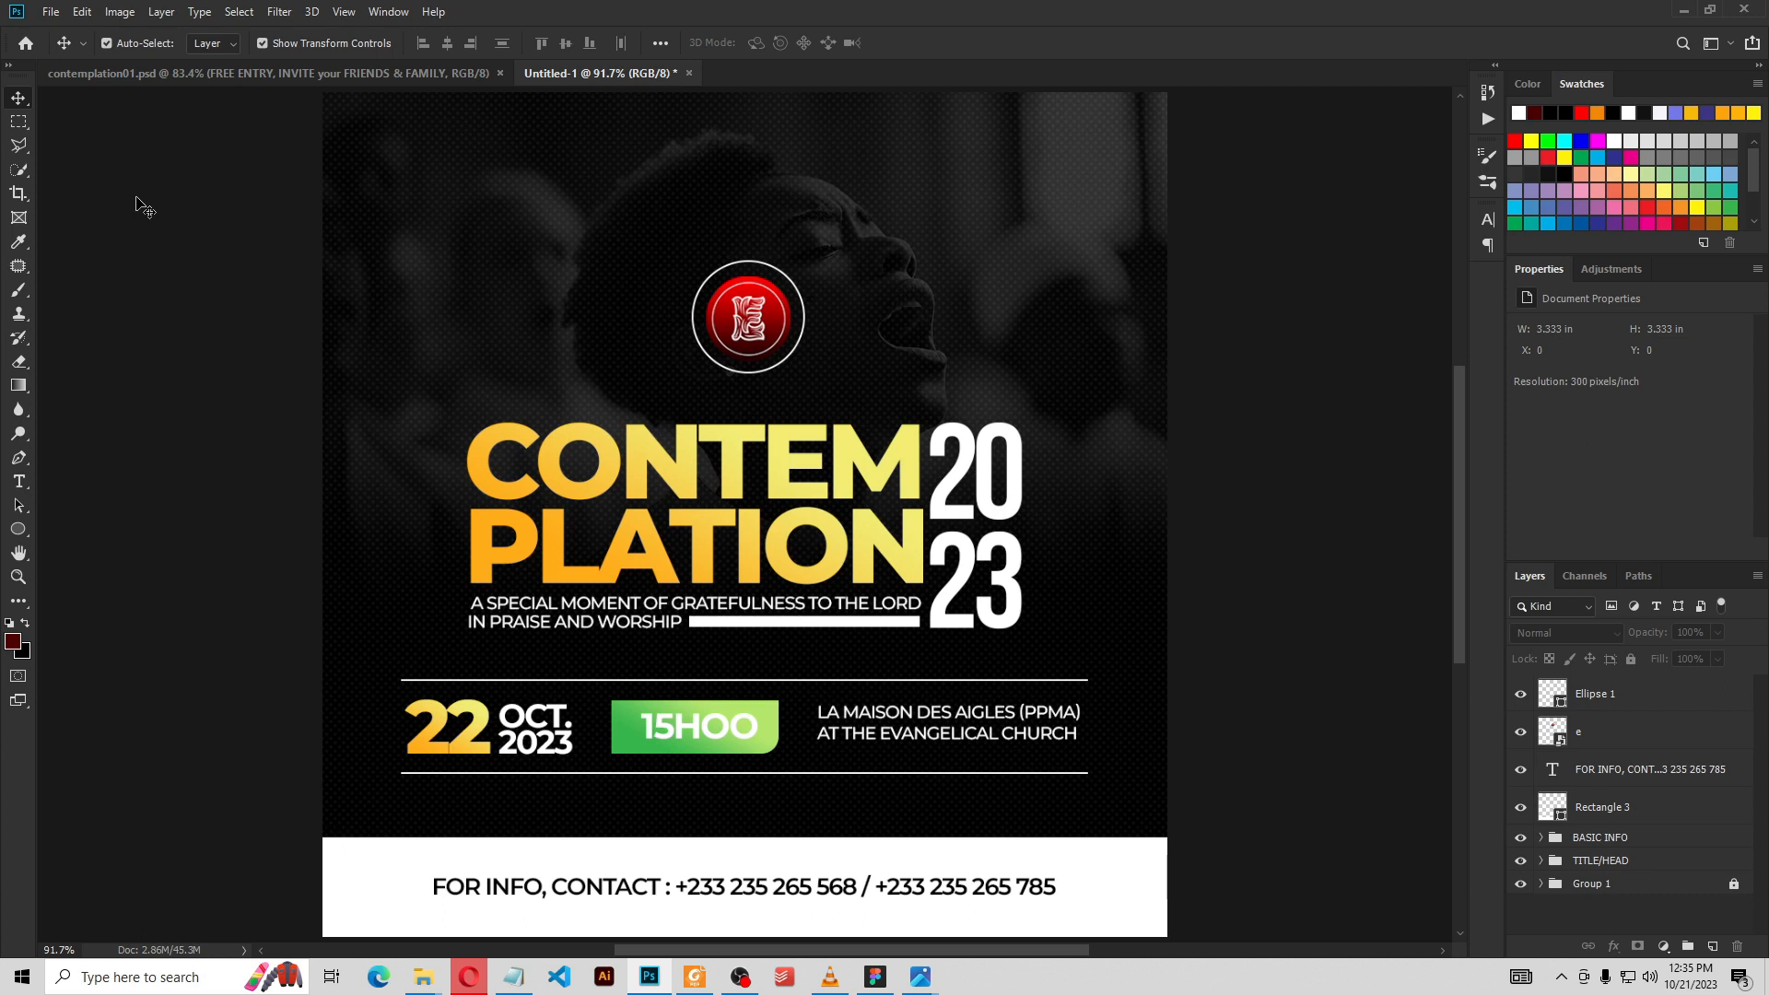
# Add a white text layer in the flyer's upper-left area reading FREE ENTRY INVITE, with FRIENDS & FAMILY on a second line
pyautogui.moveTo(553, 258); pyautogui.dragTo(749, 490)
pyautogui.moveTo(785, 585); pyautogui.dragTo(751, 611)
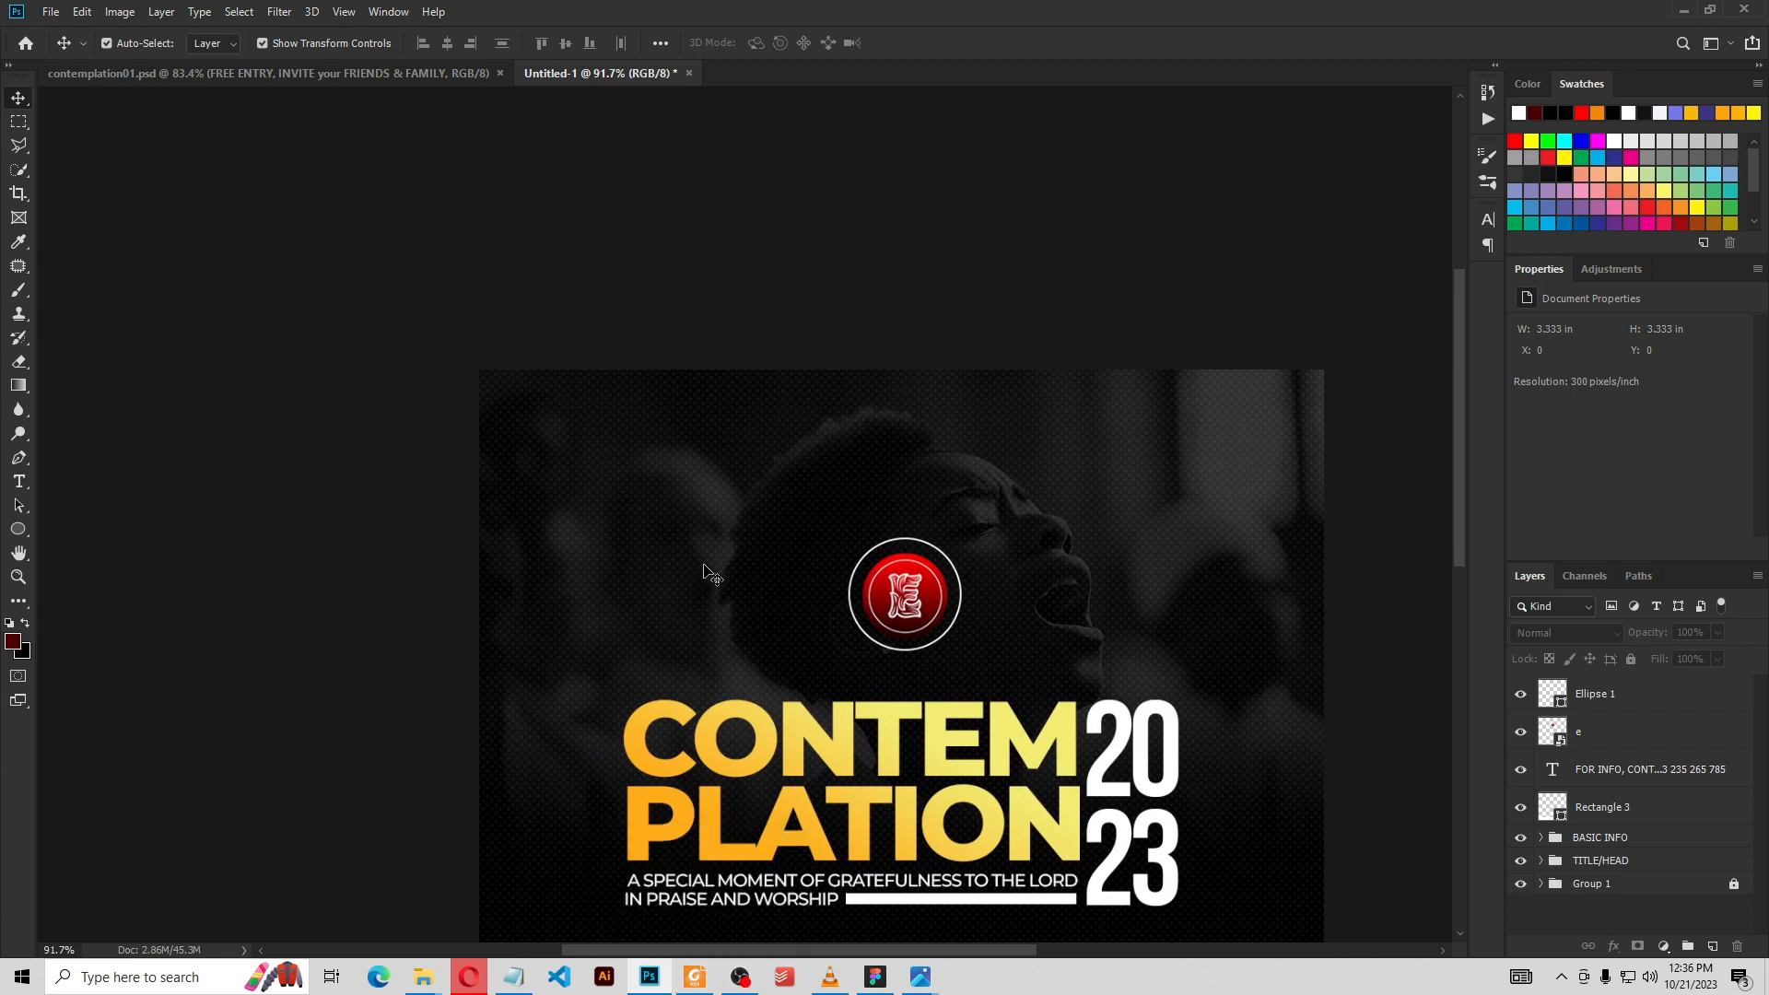
pyautogui.click(20, 483)
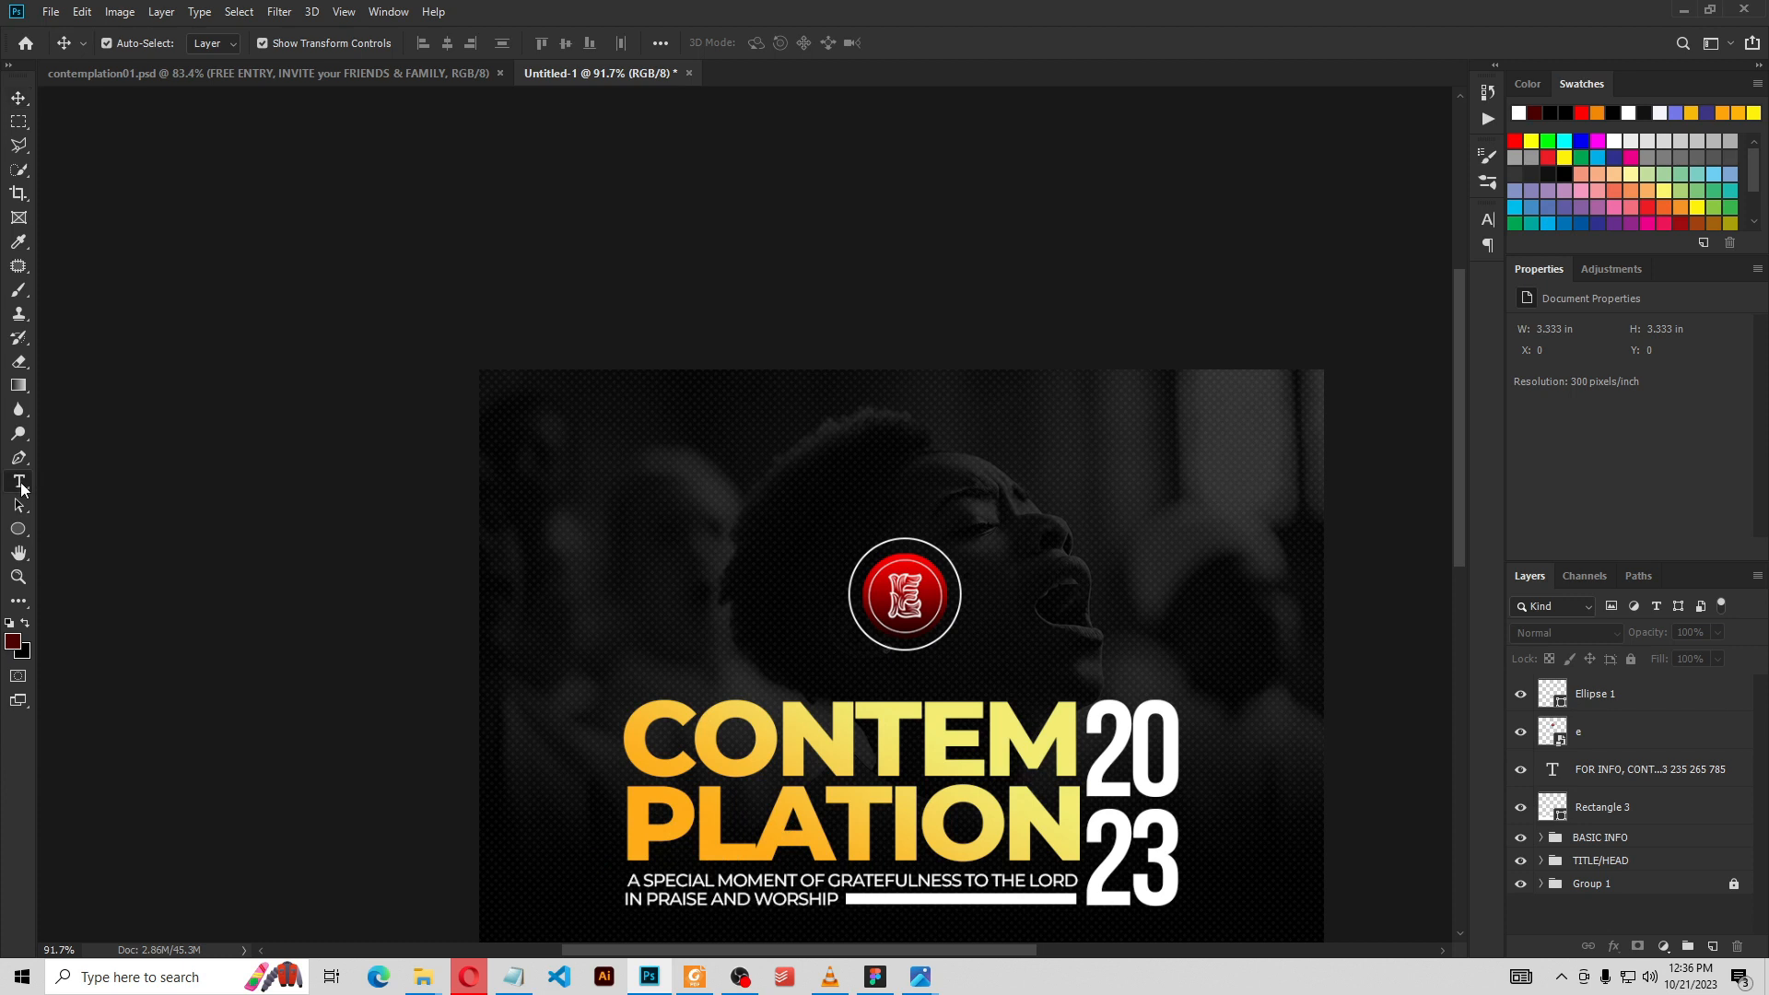
pyautogui.click(568, 468)
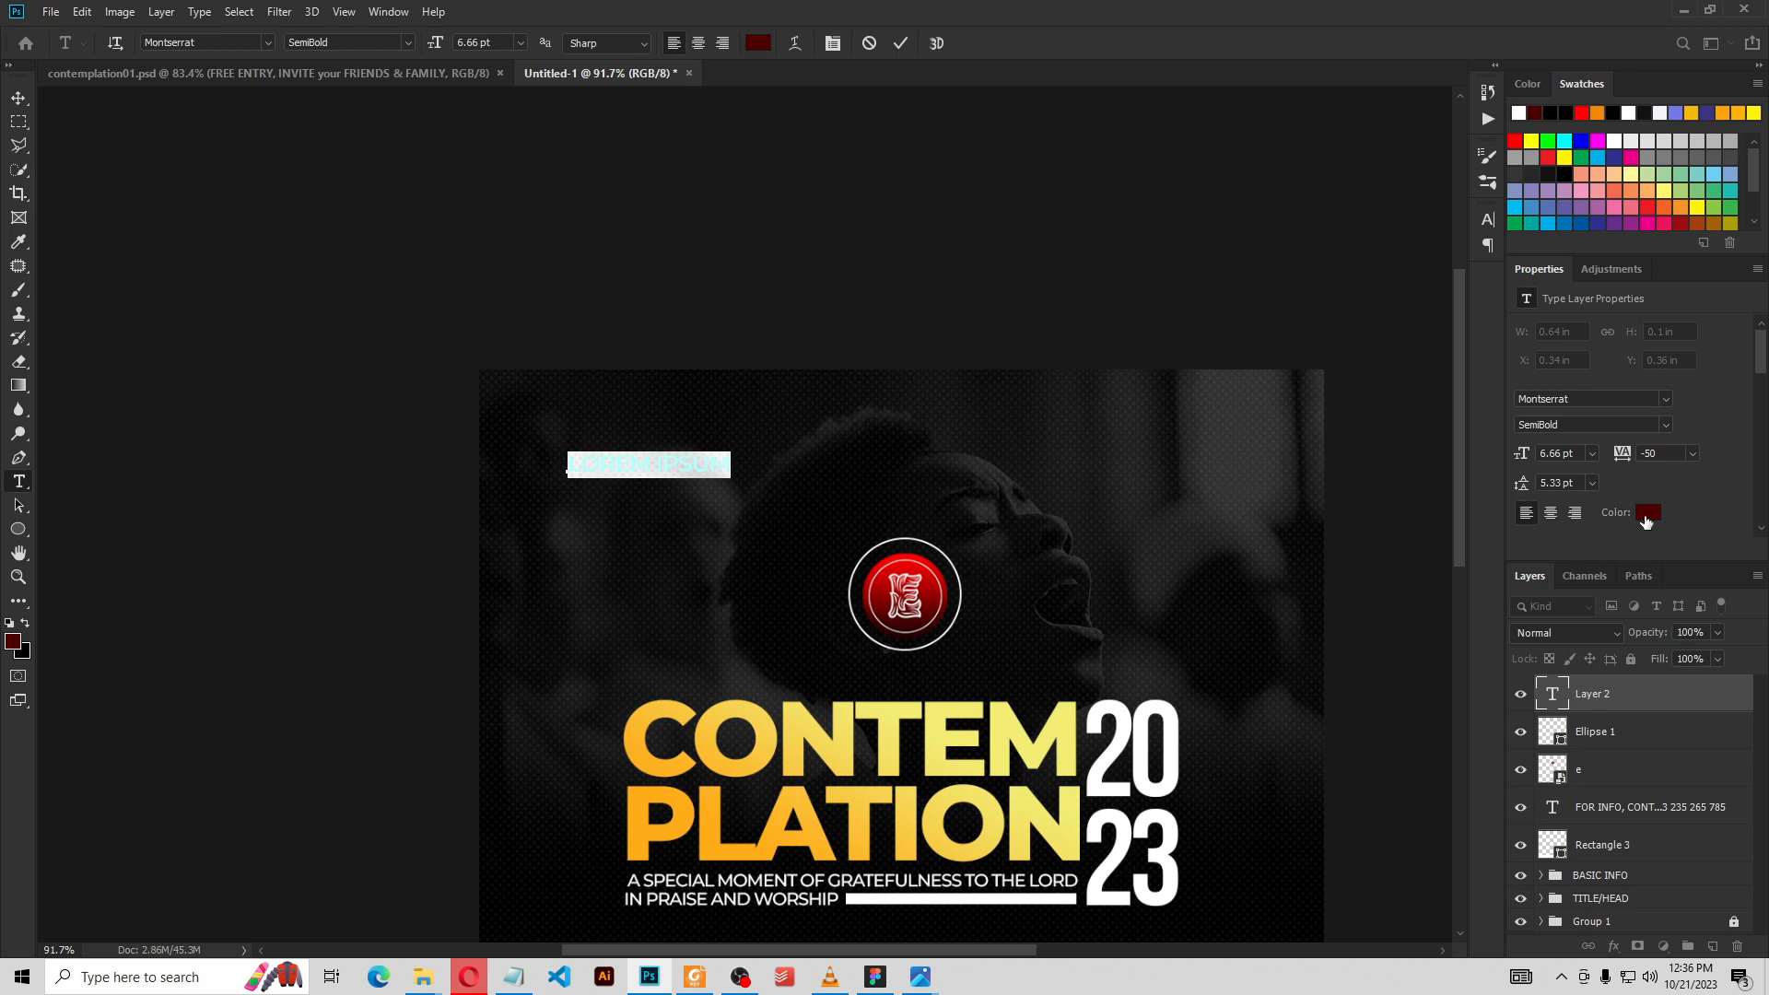
pyautogui.click(1647, 512)
pyautogui.click(1076, 336)
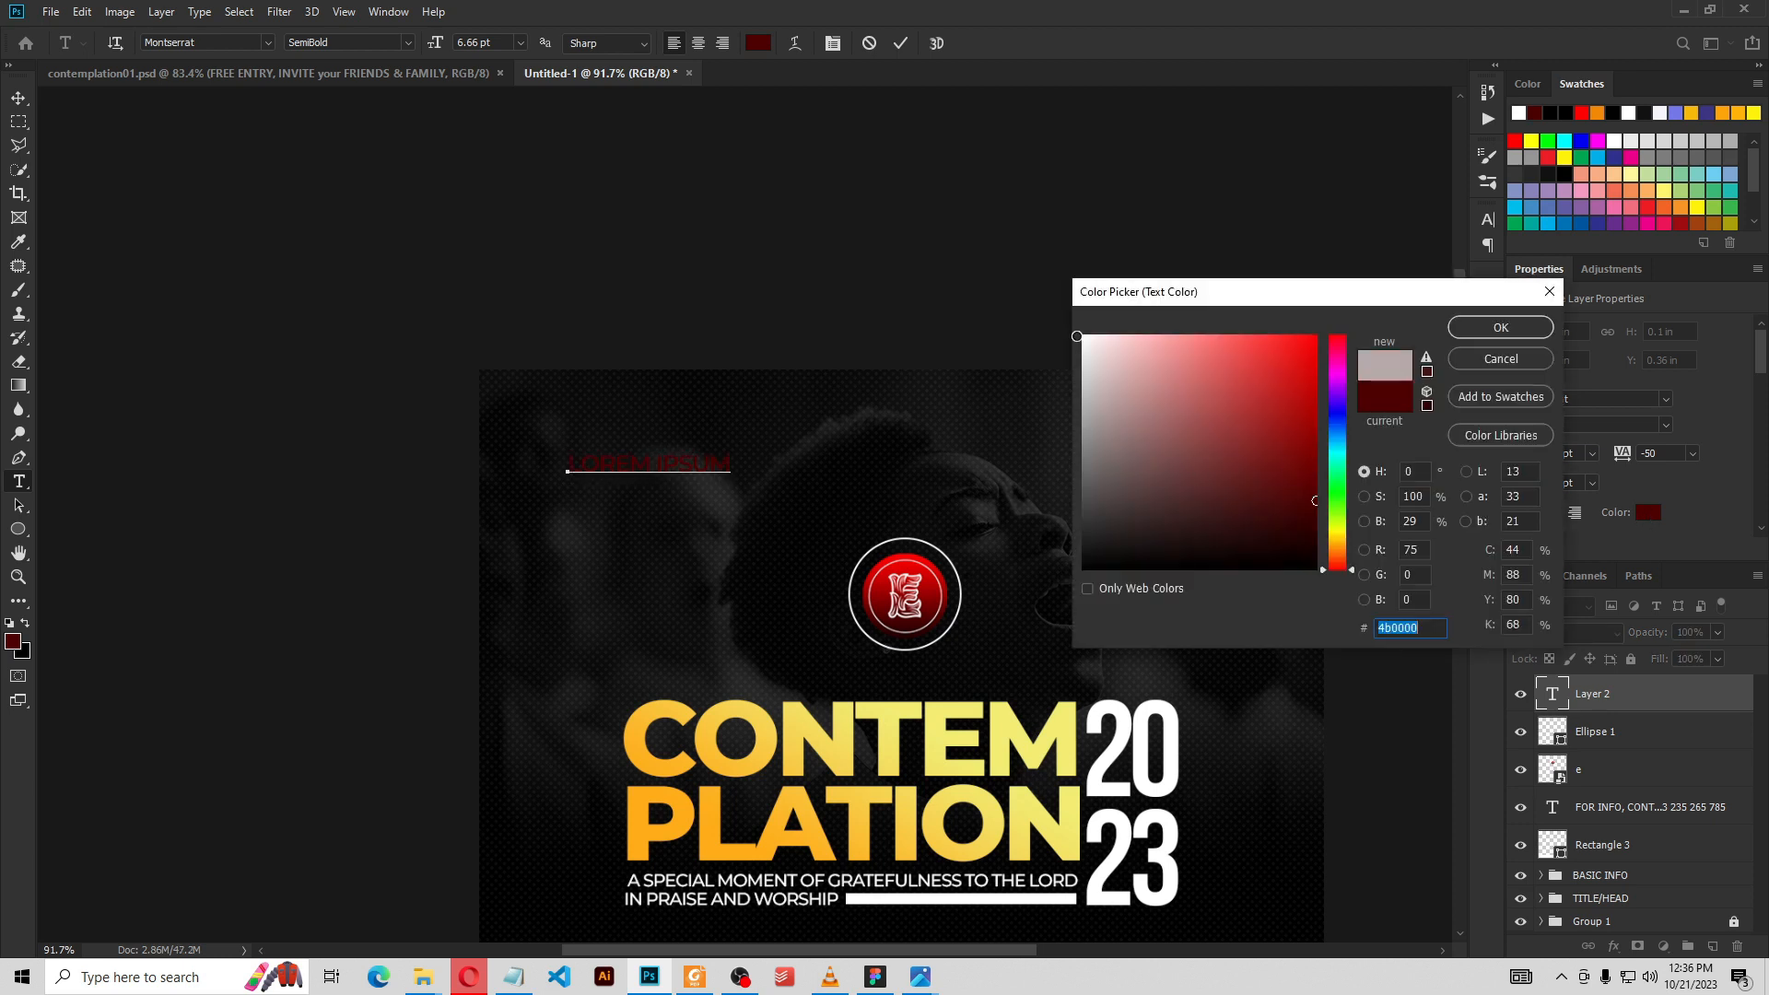
pyautogui.click(1501, 328)
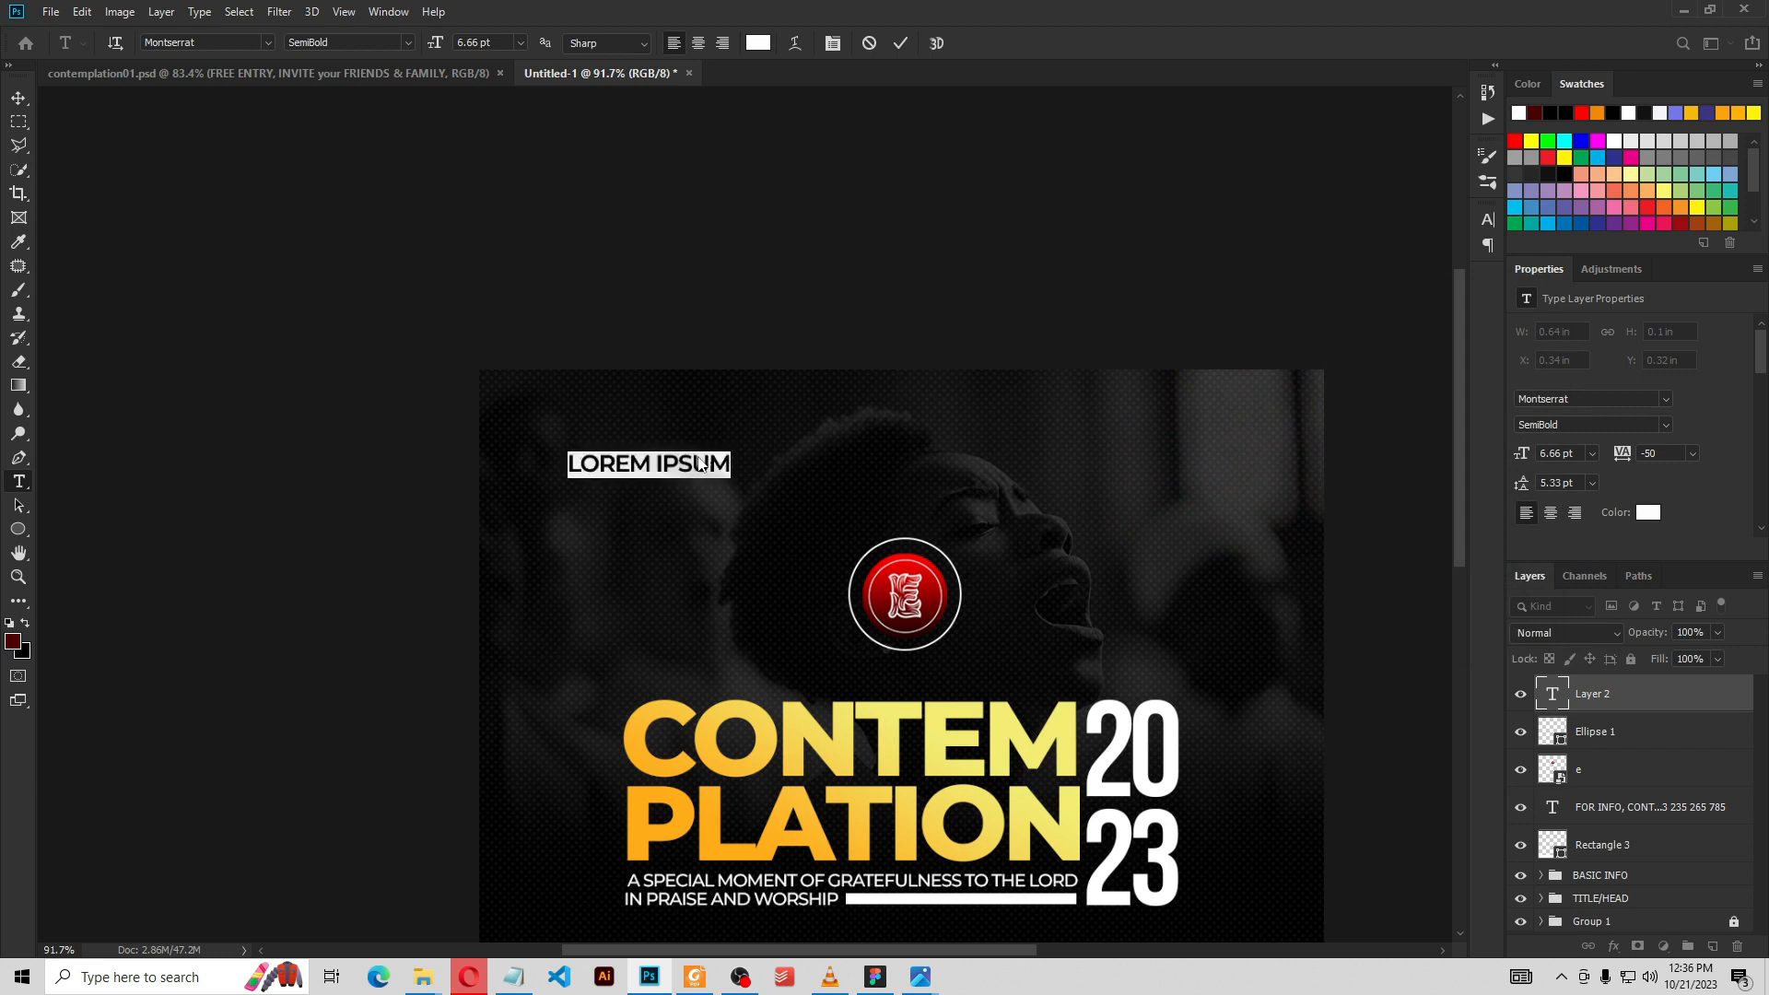
pyautogui.write('FREE ENTRY INVITE FRIENDS & FAMILY')
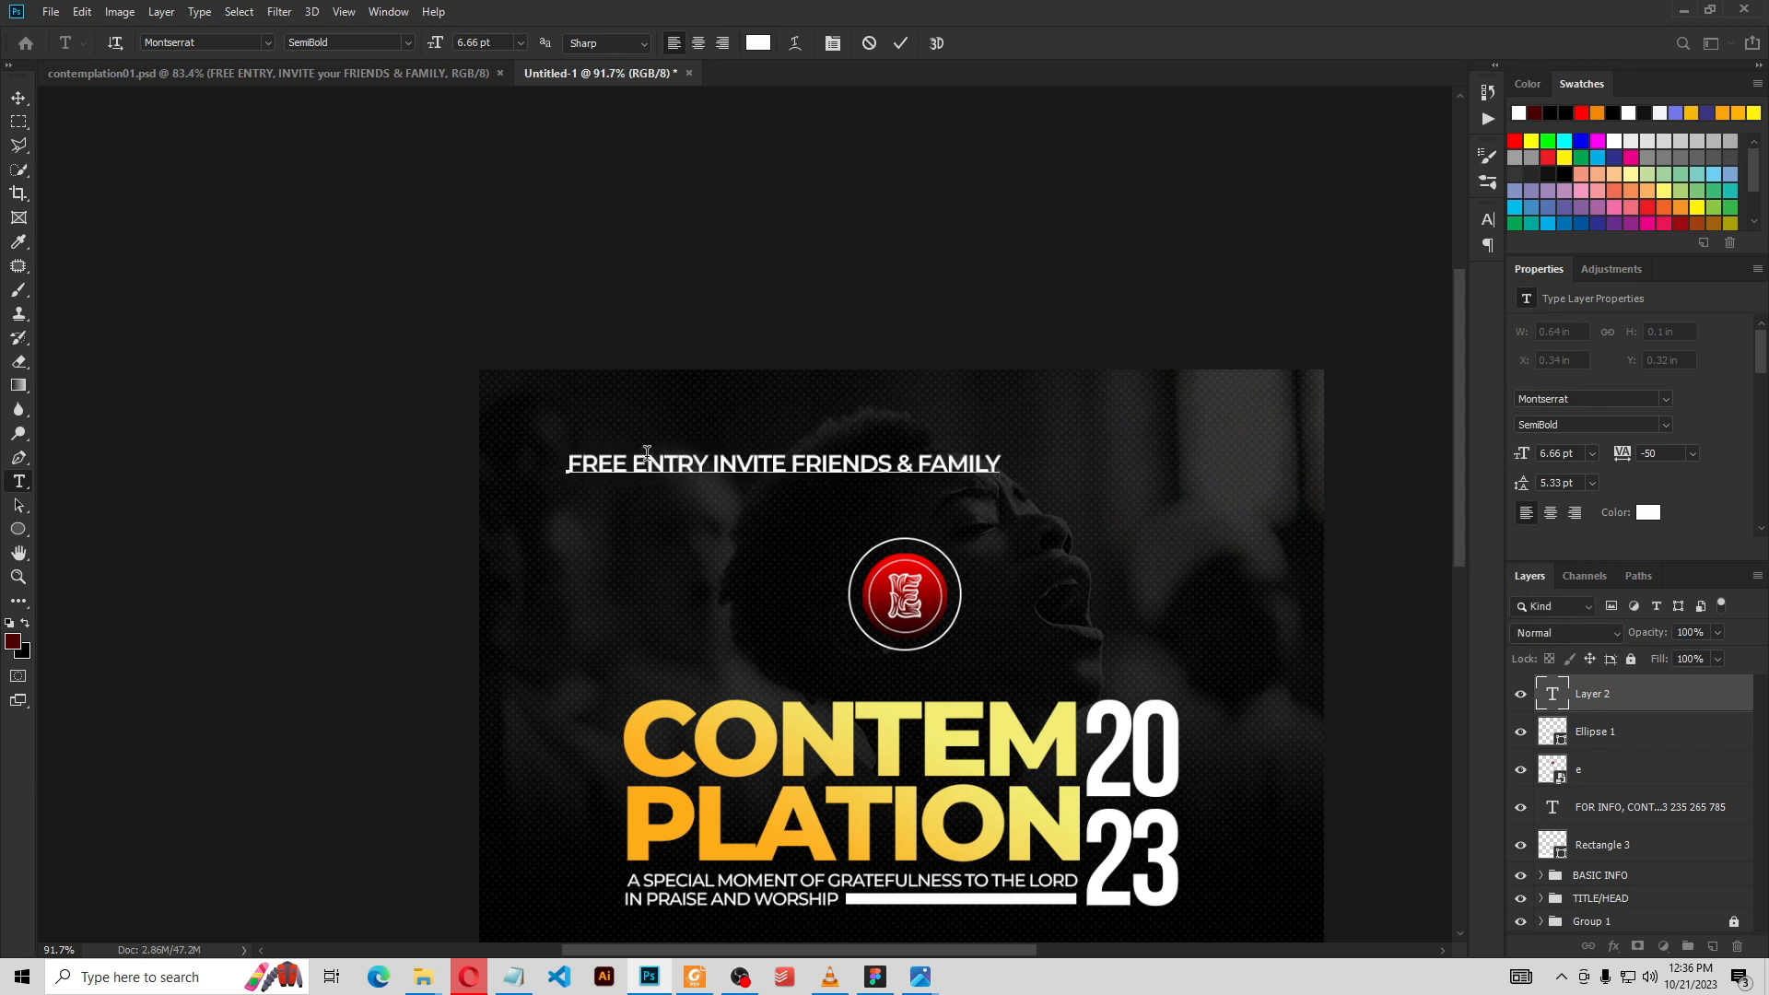
pyautogui.click(790, 457)
pyautogui.press('Return')
# Set both lines of the free-entry text to 6 pt size with 6 pt leading and commit the text
pyautogui.hotkey('ctrl', 'a')
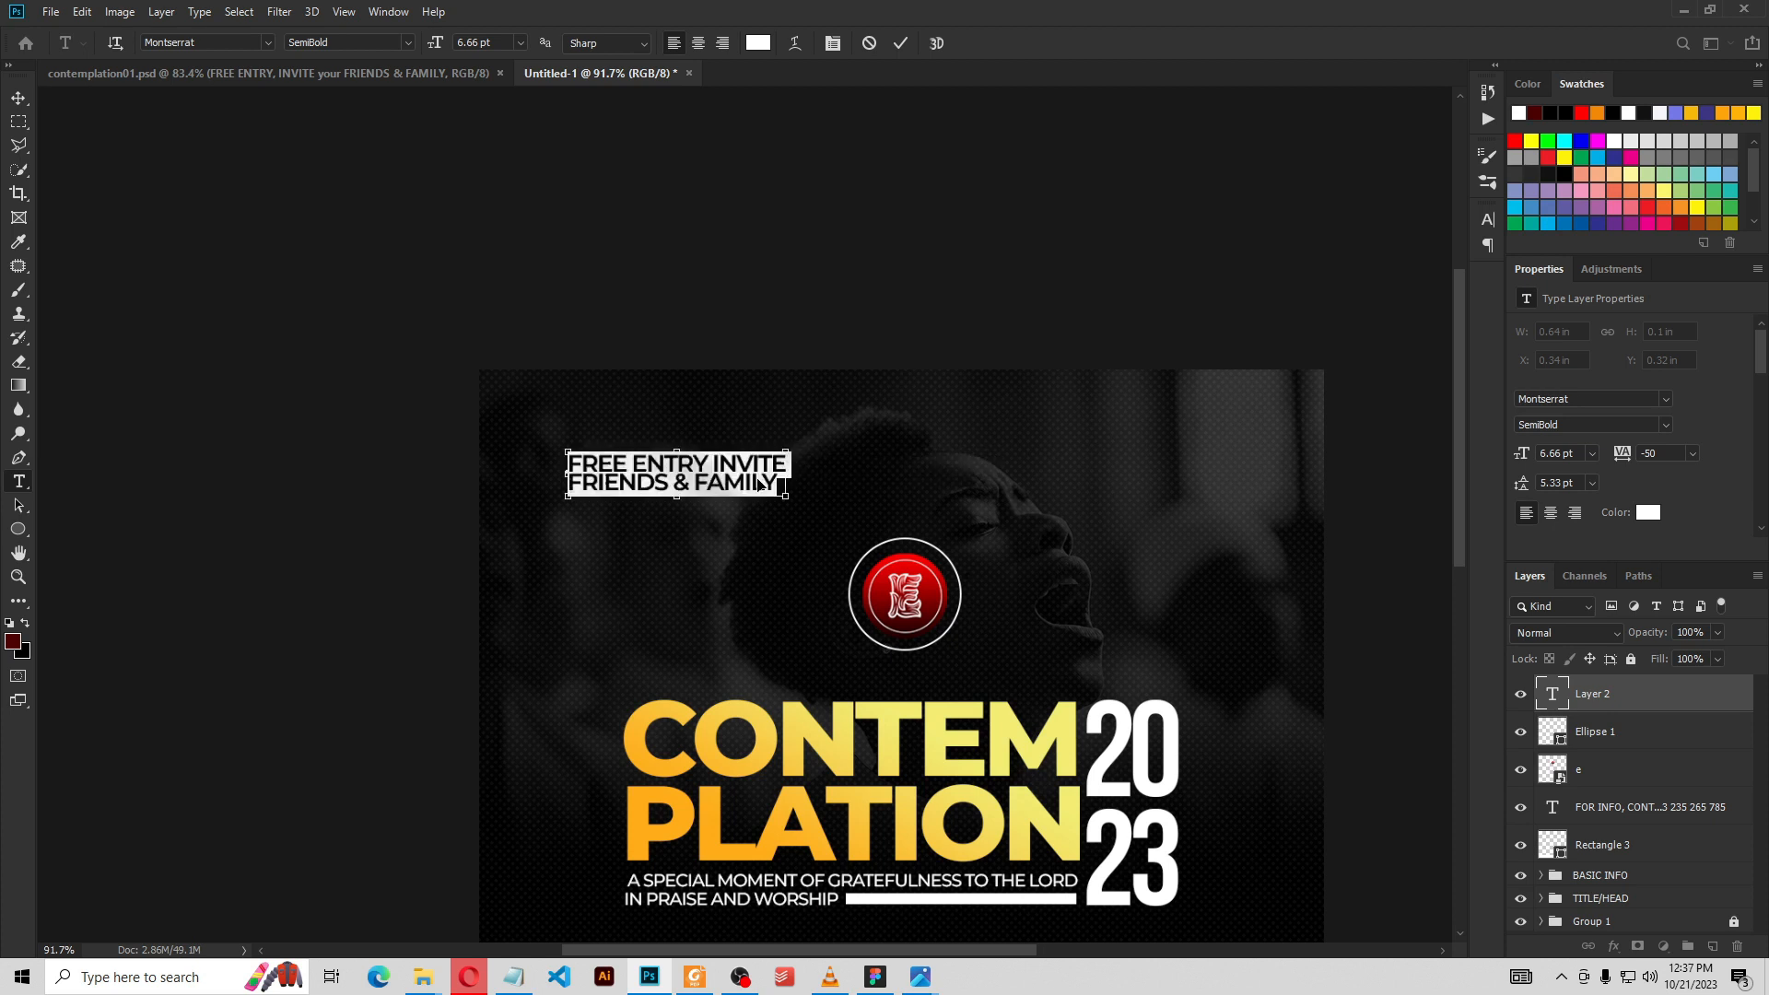
pyautogui.click(1593, 453)
pyautogui.click(1578, 472)
pyautogui.click(1578, 483)
pyautogui.click(1591, 483)
pyautogui.click(1577, 529)
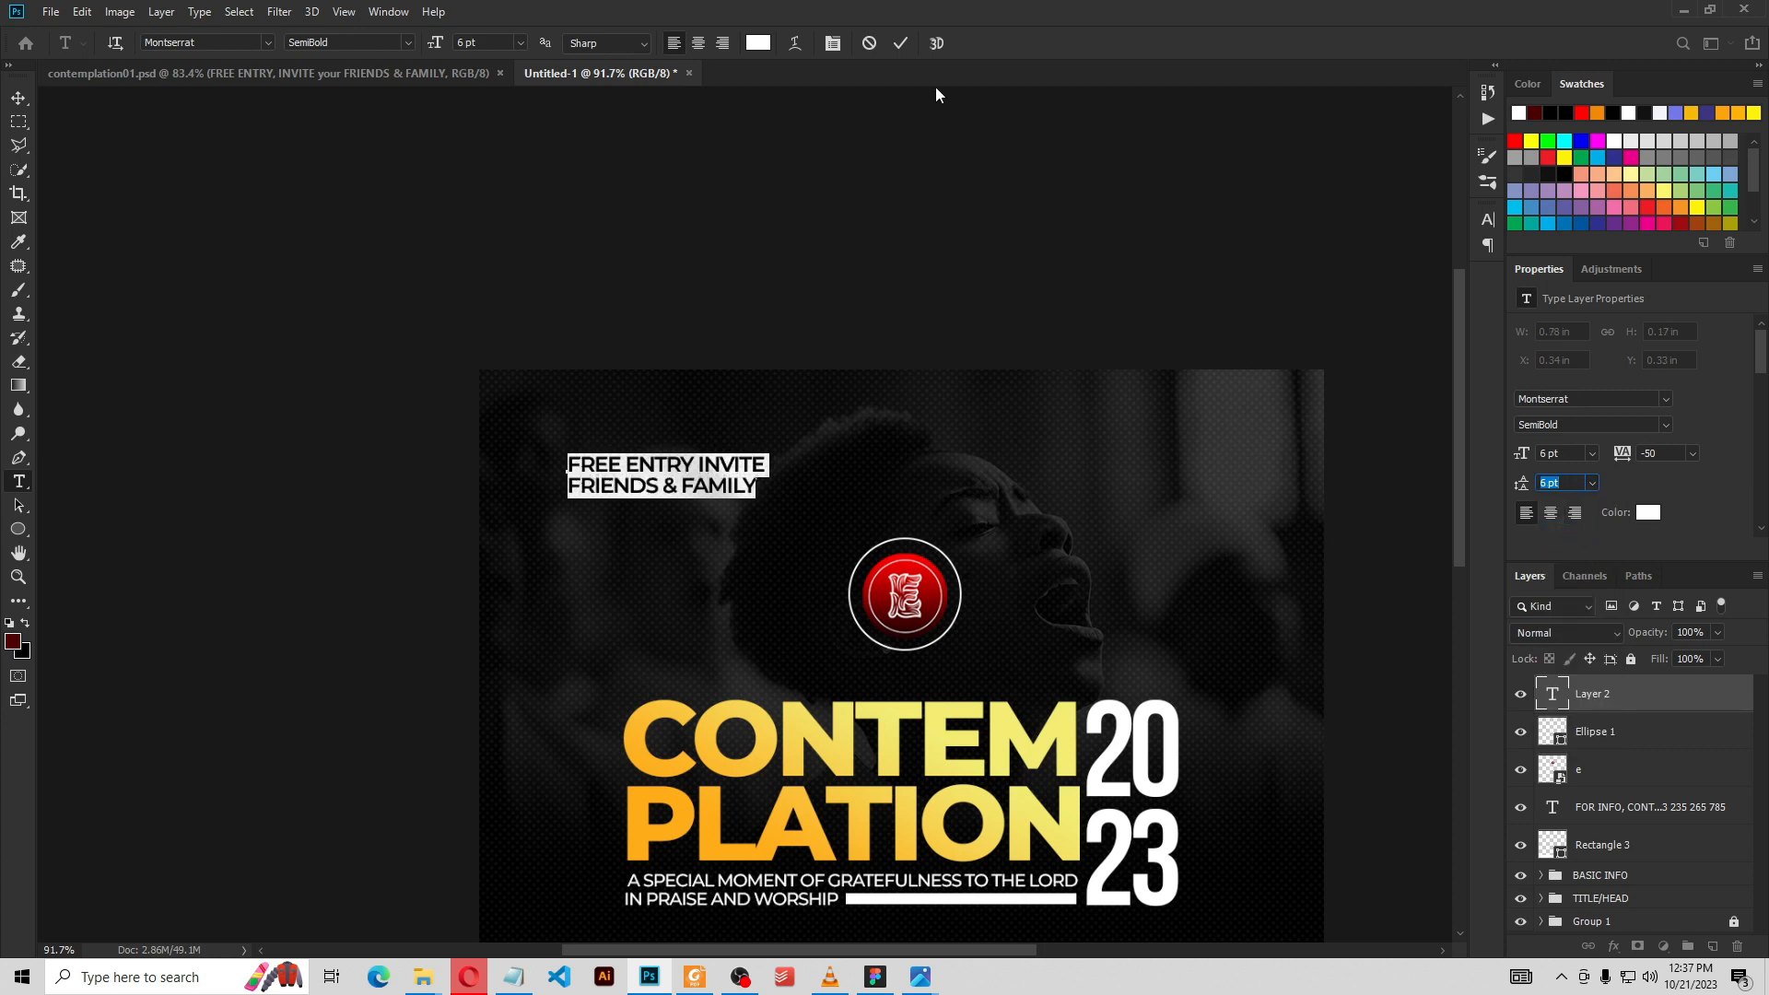
pyautogui.click(900, 44)
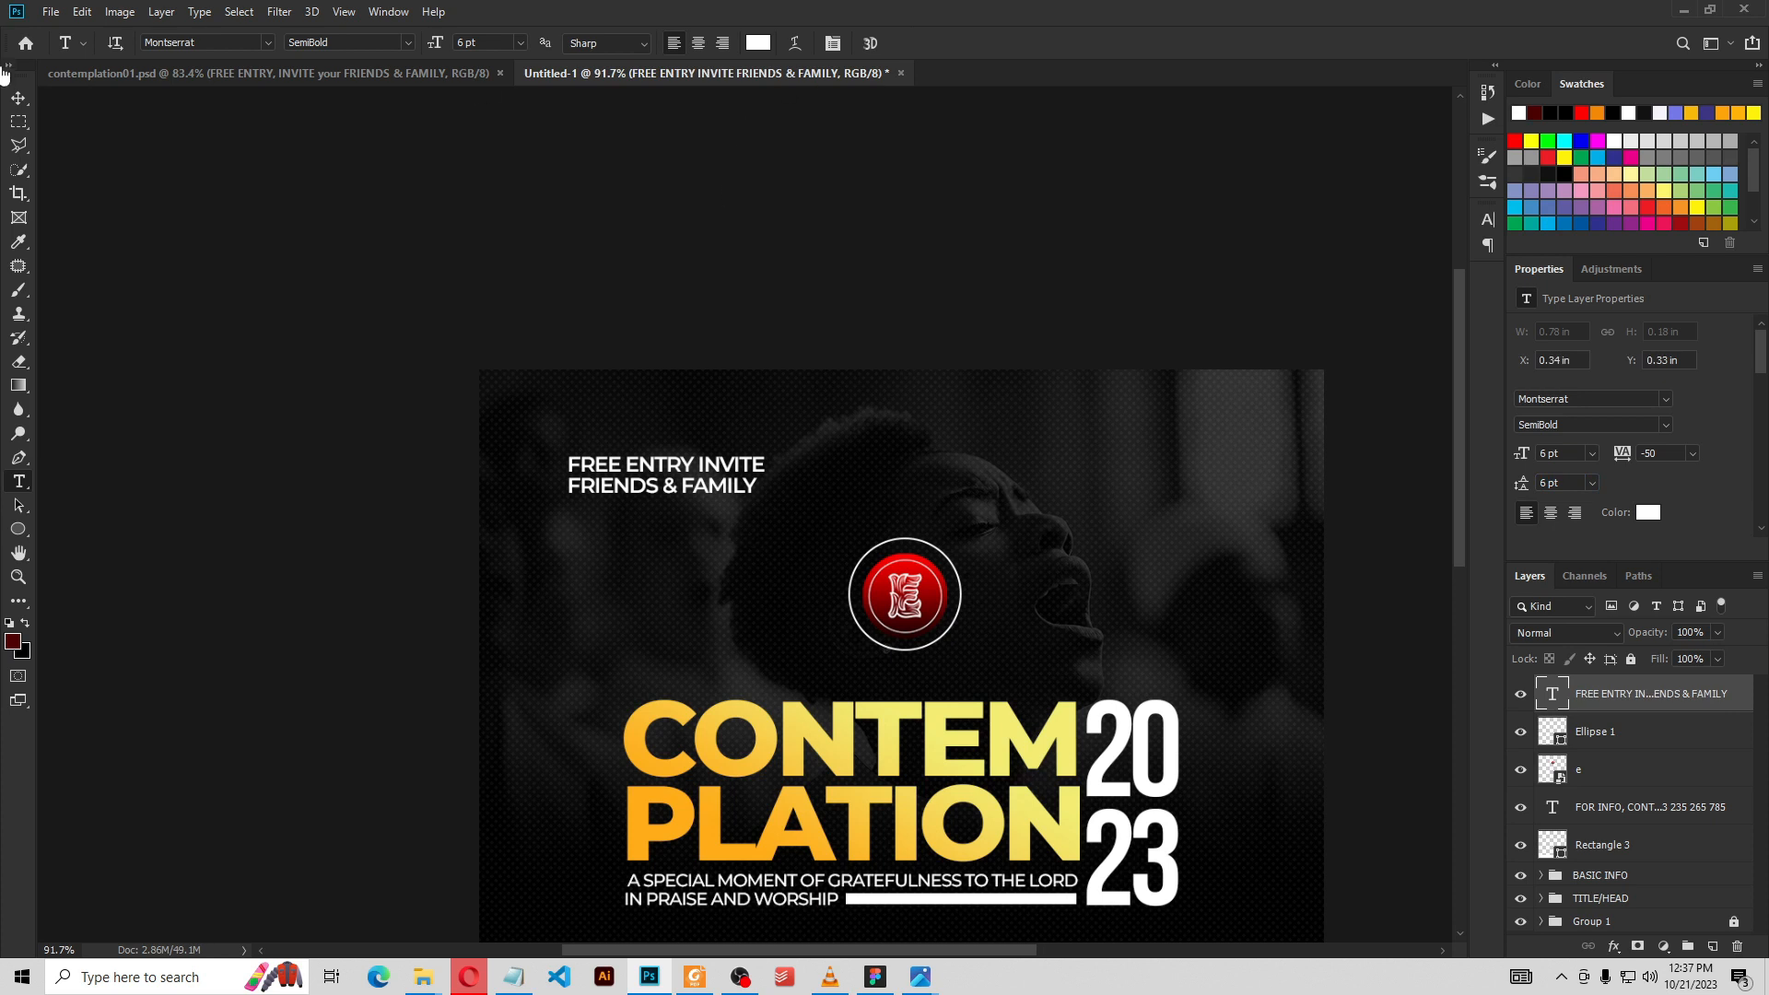
# Move the free-entry text to about X 0.26 in, Y 0.27 in and skew it vertically by about -7° so it slants upward
pyautogui.click(18, 99)
pyautogui.moveTo(717, 463)
pyautogui.mouseDown()
pyautogui.moveTo(724, 480)
pyautogui.moveTo(697, 458)
pyautogui.mouseUp()
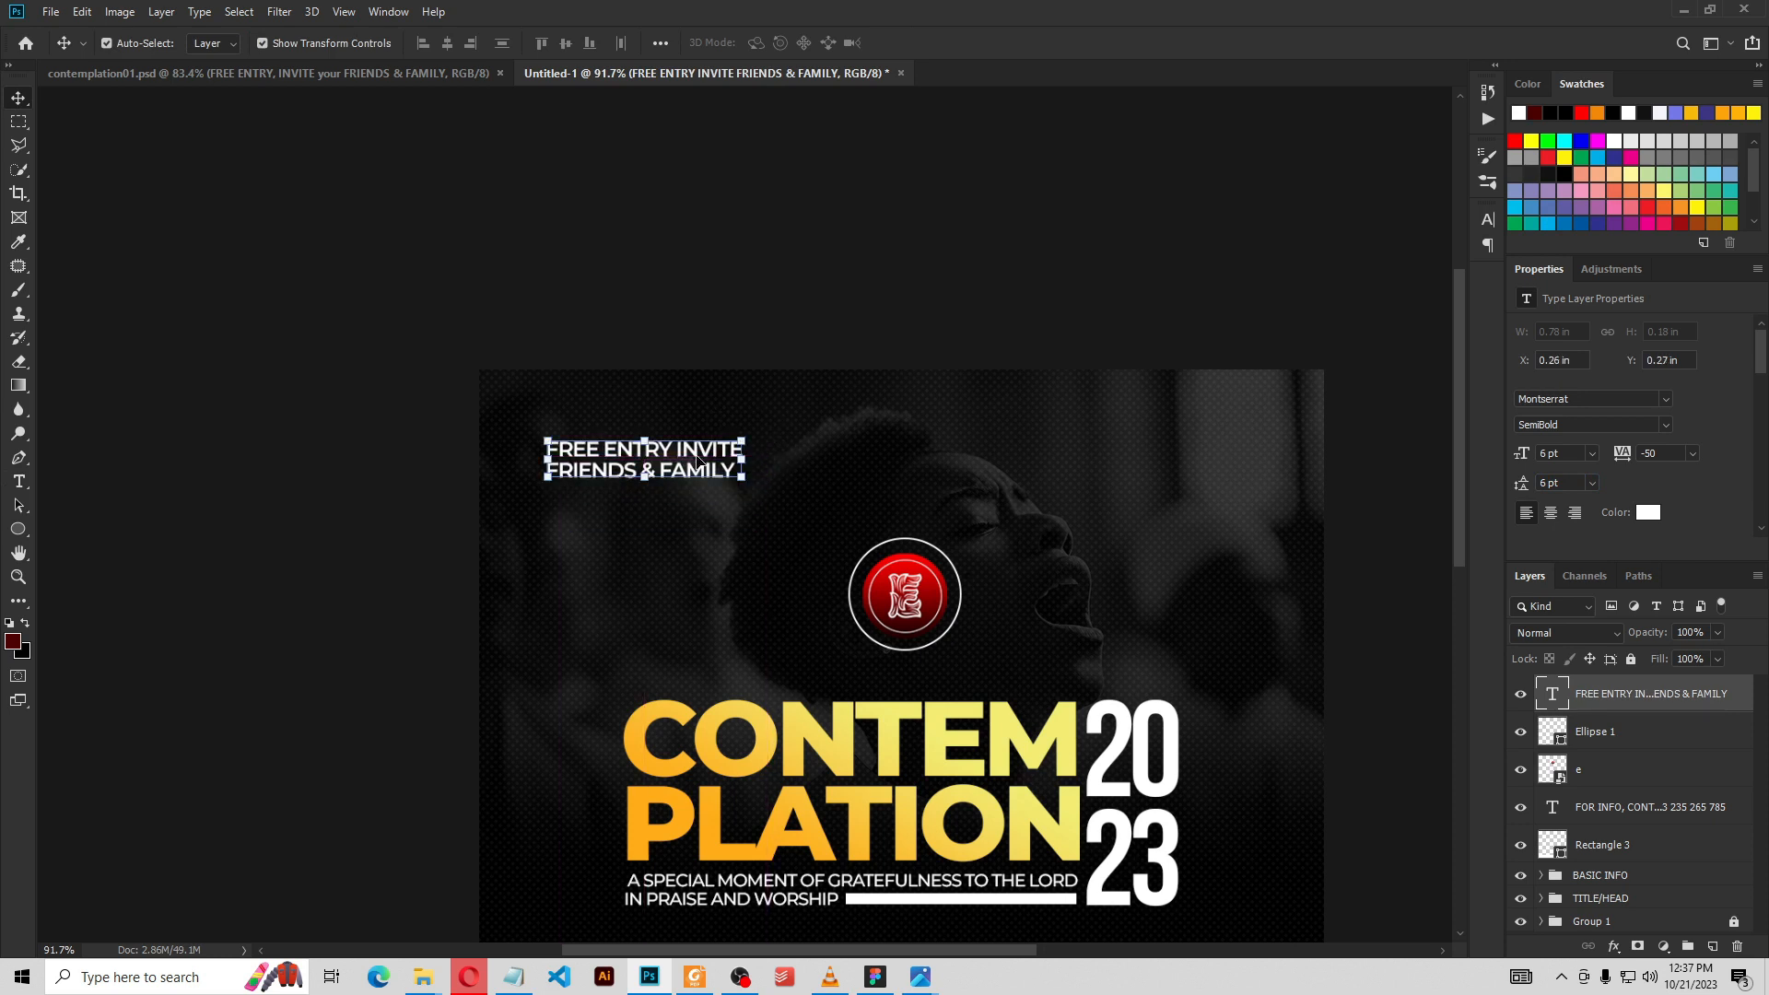
pyautogui.click(743, 458)
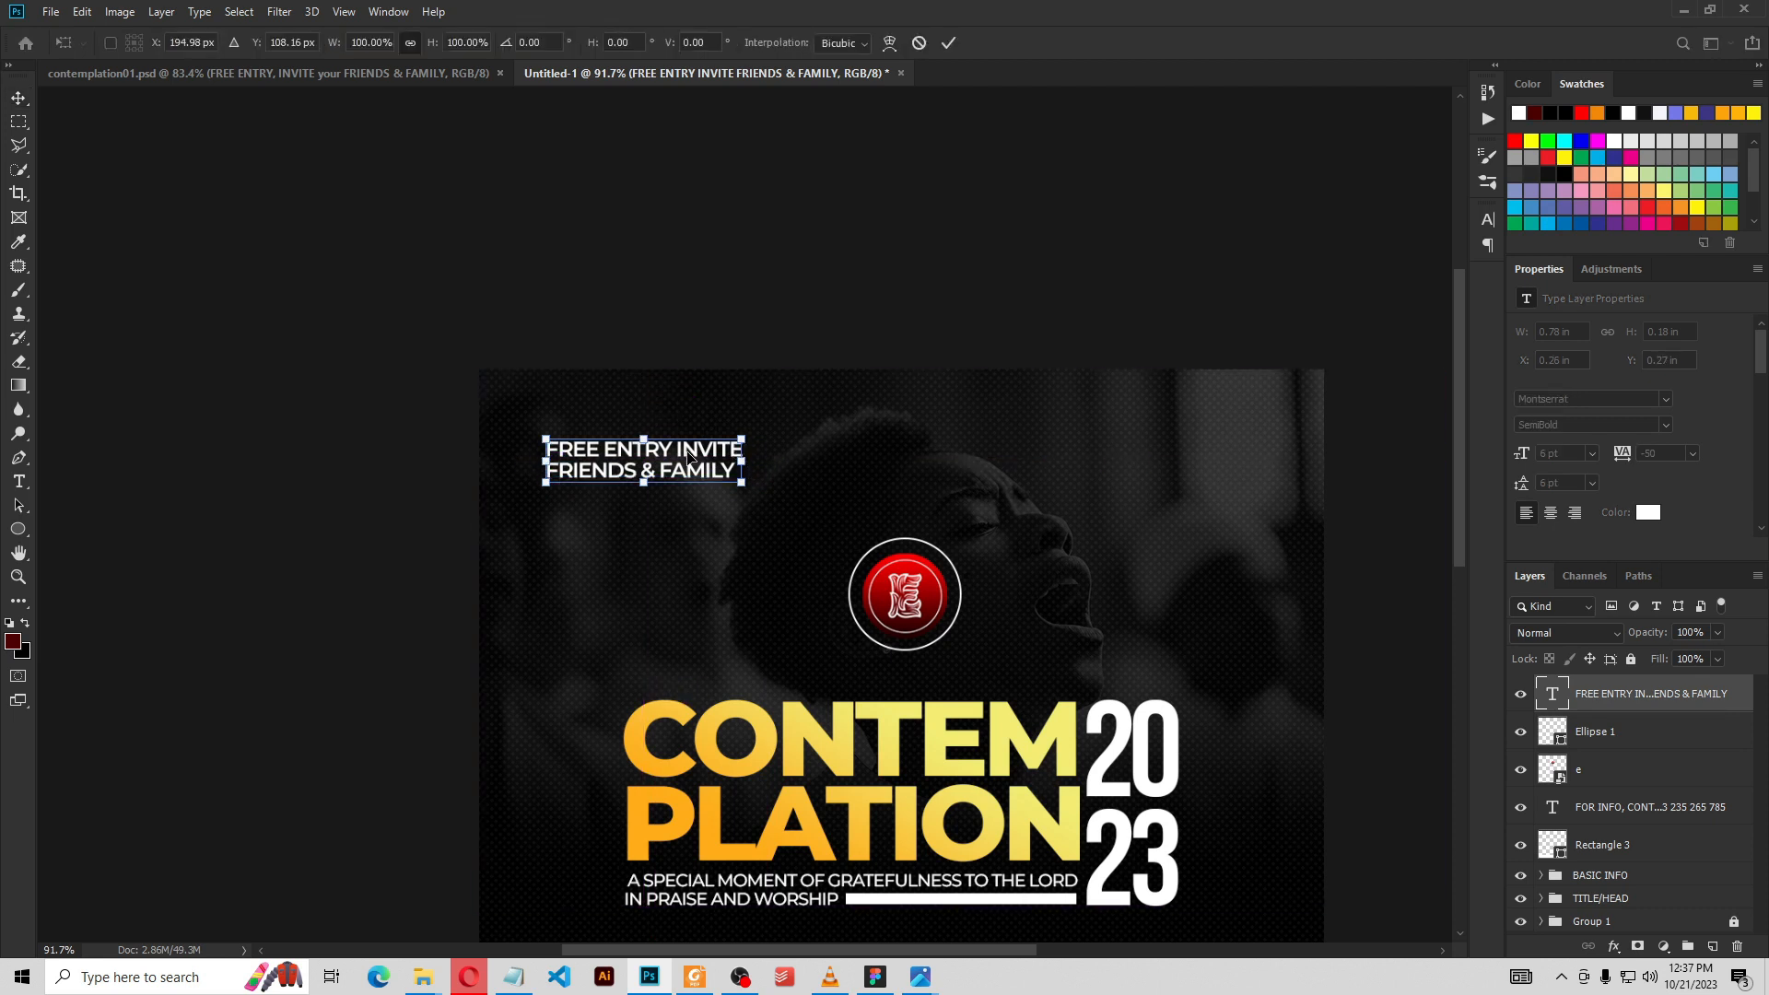
pyautogui.rightClick(690, 456)
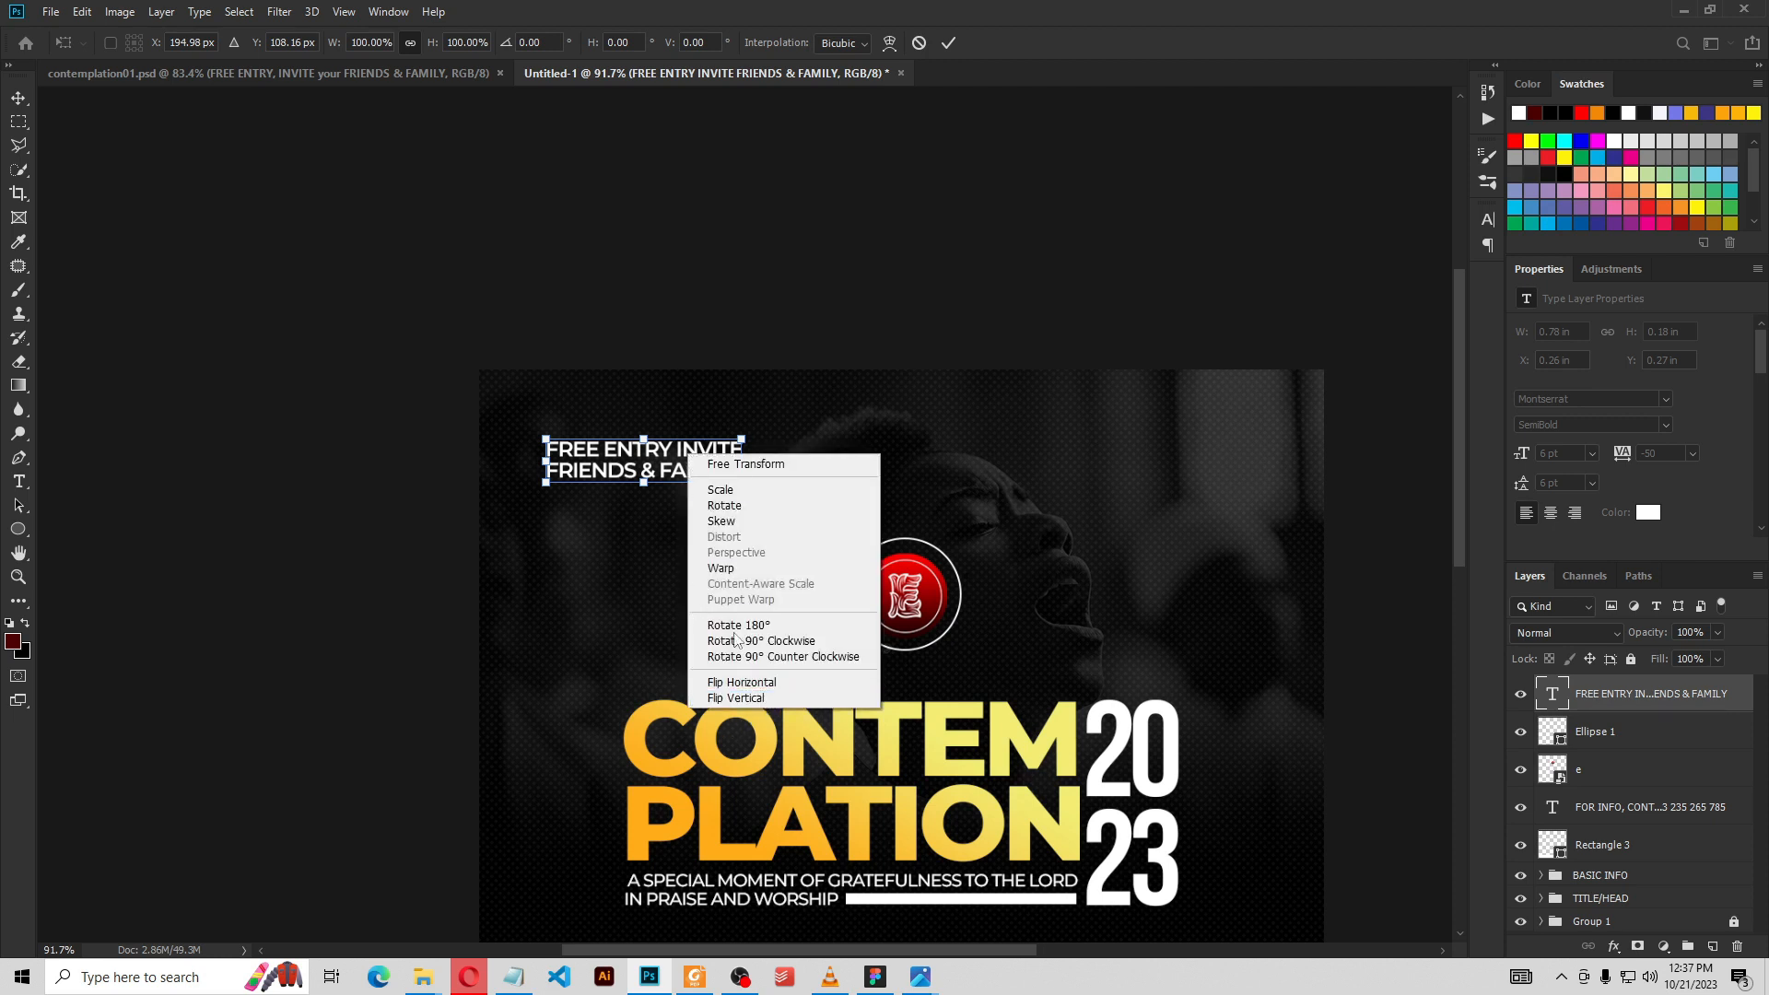
pyautogui.click(722, 522)
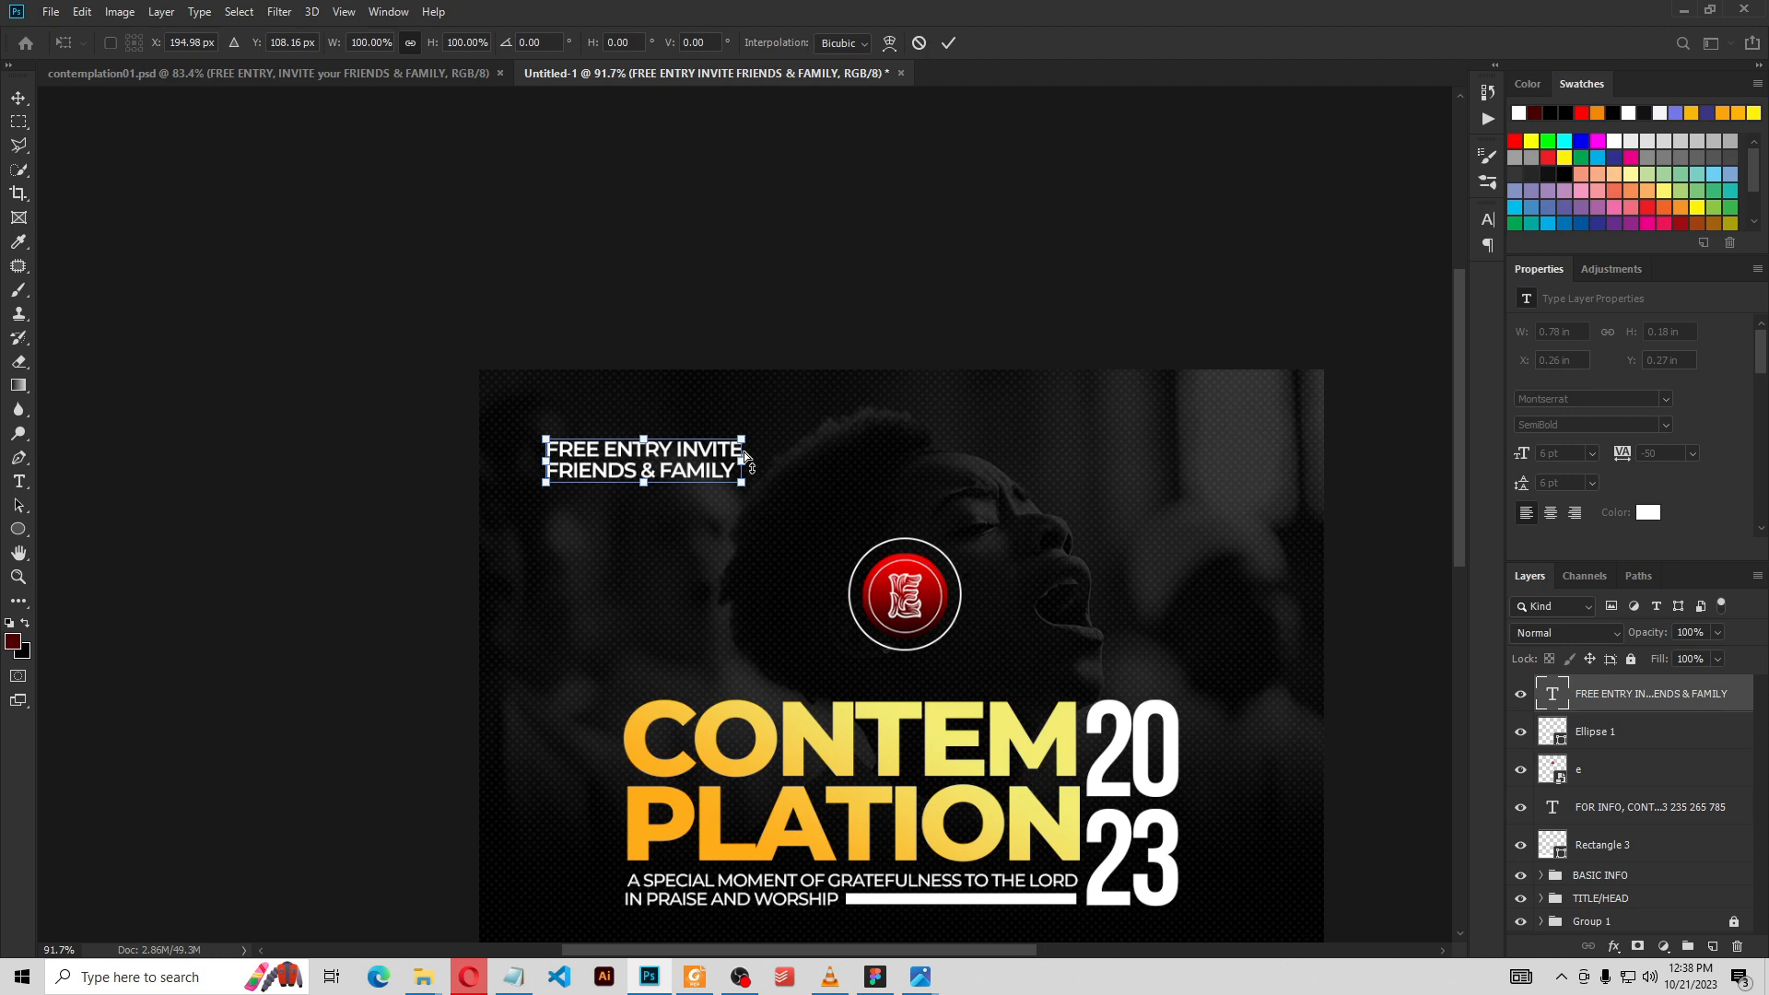
pyautogui.moveTo(743, 451)
pyautogui.mouseDown()
pyautogui.moveTo(741, 430)
pyautogui.moveTo(742, 645)
pyautogui.moveTo(743, 407)
pyautogui.moveTo(742, 428)
pyautogui.mouseUp()
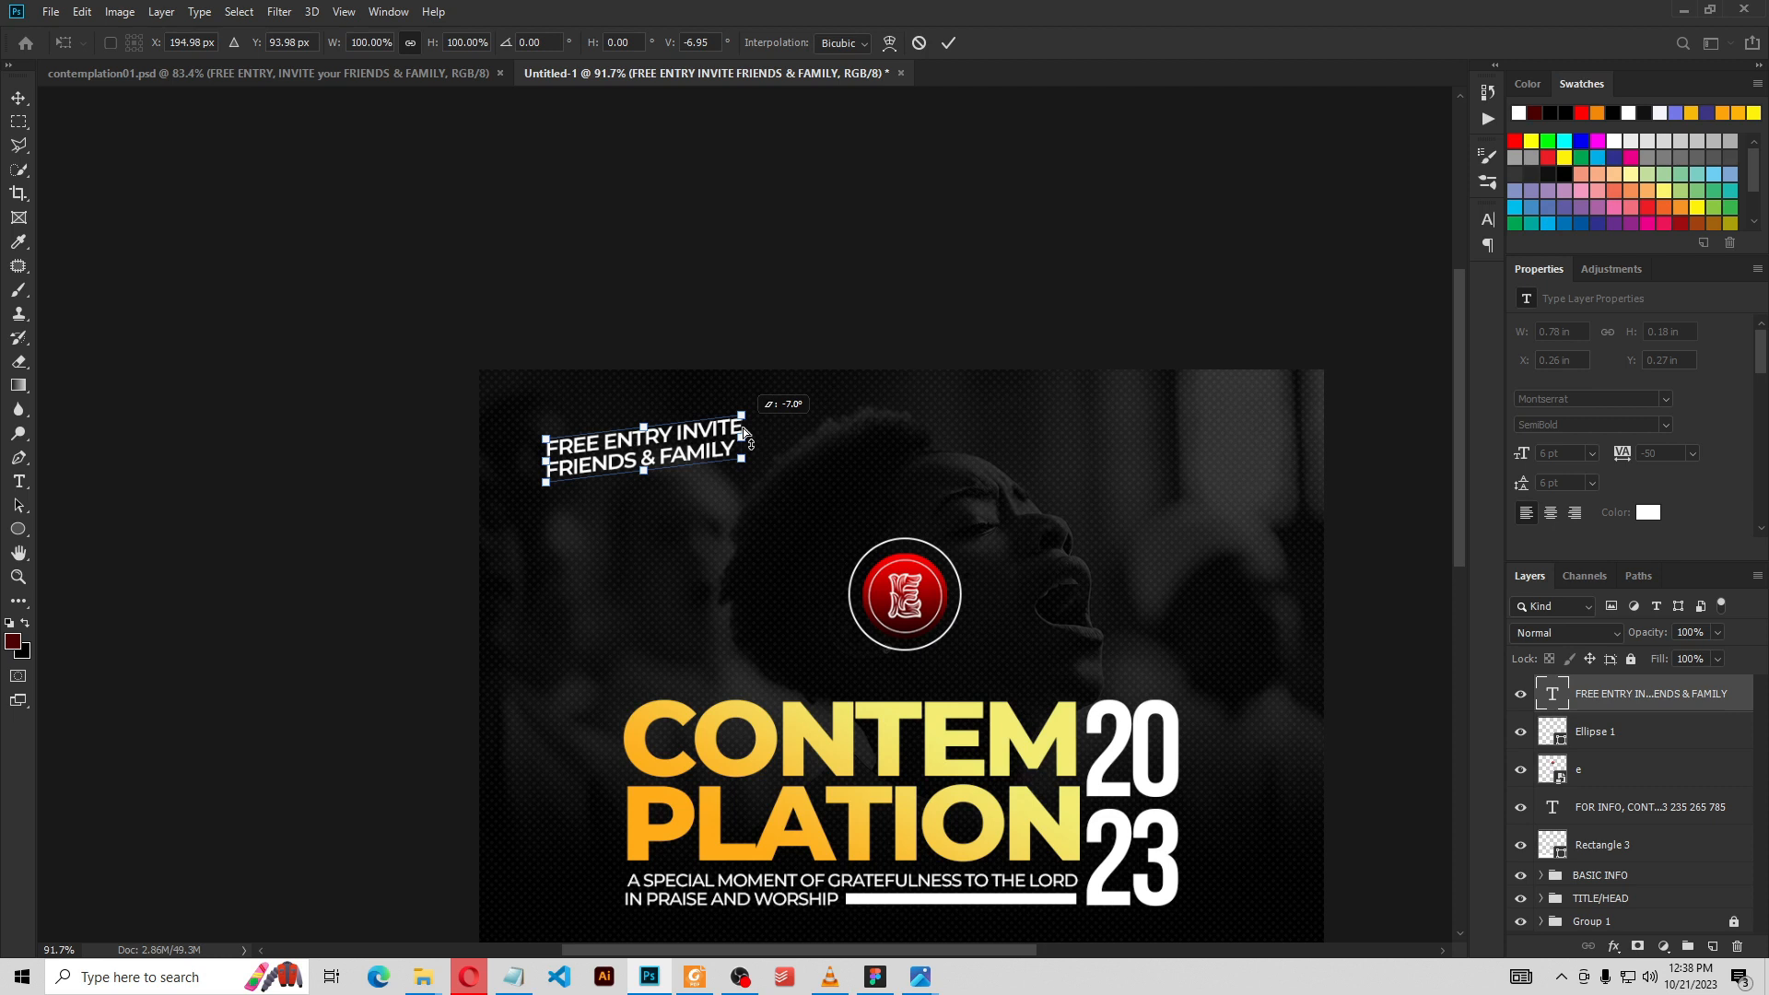
pyautogui.moveTo(742, 427); pyautogui.dragTo(743, 428)
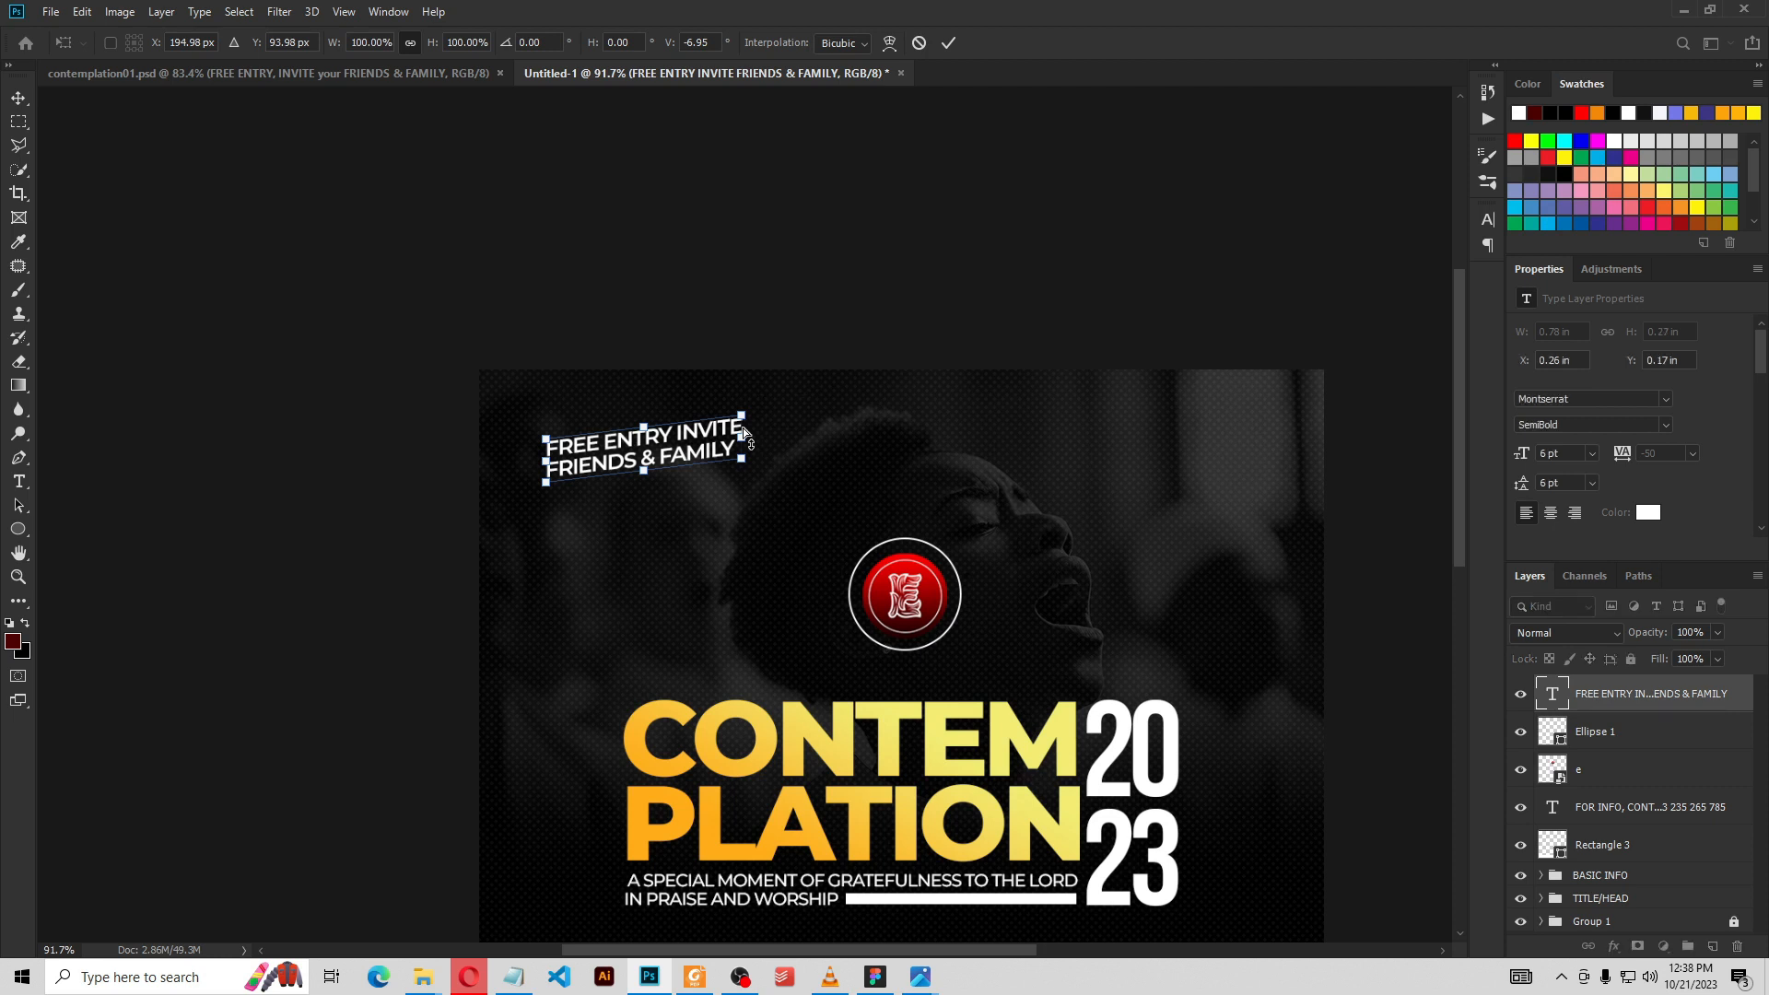
pyautogui.click(950, 44)
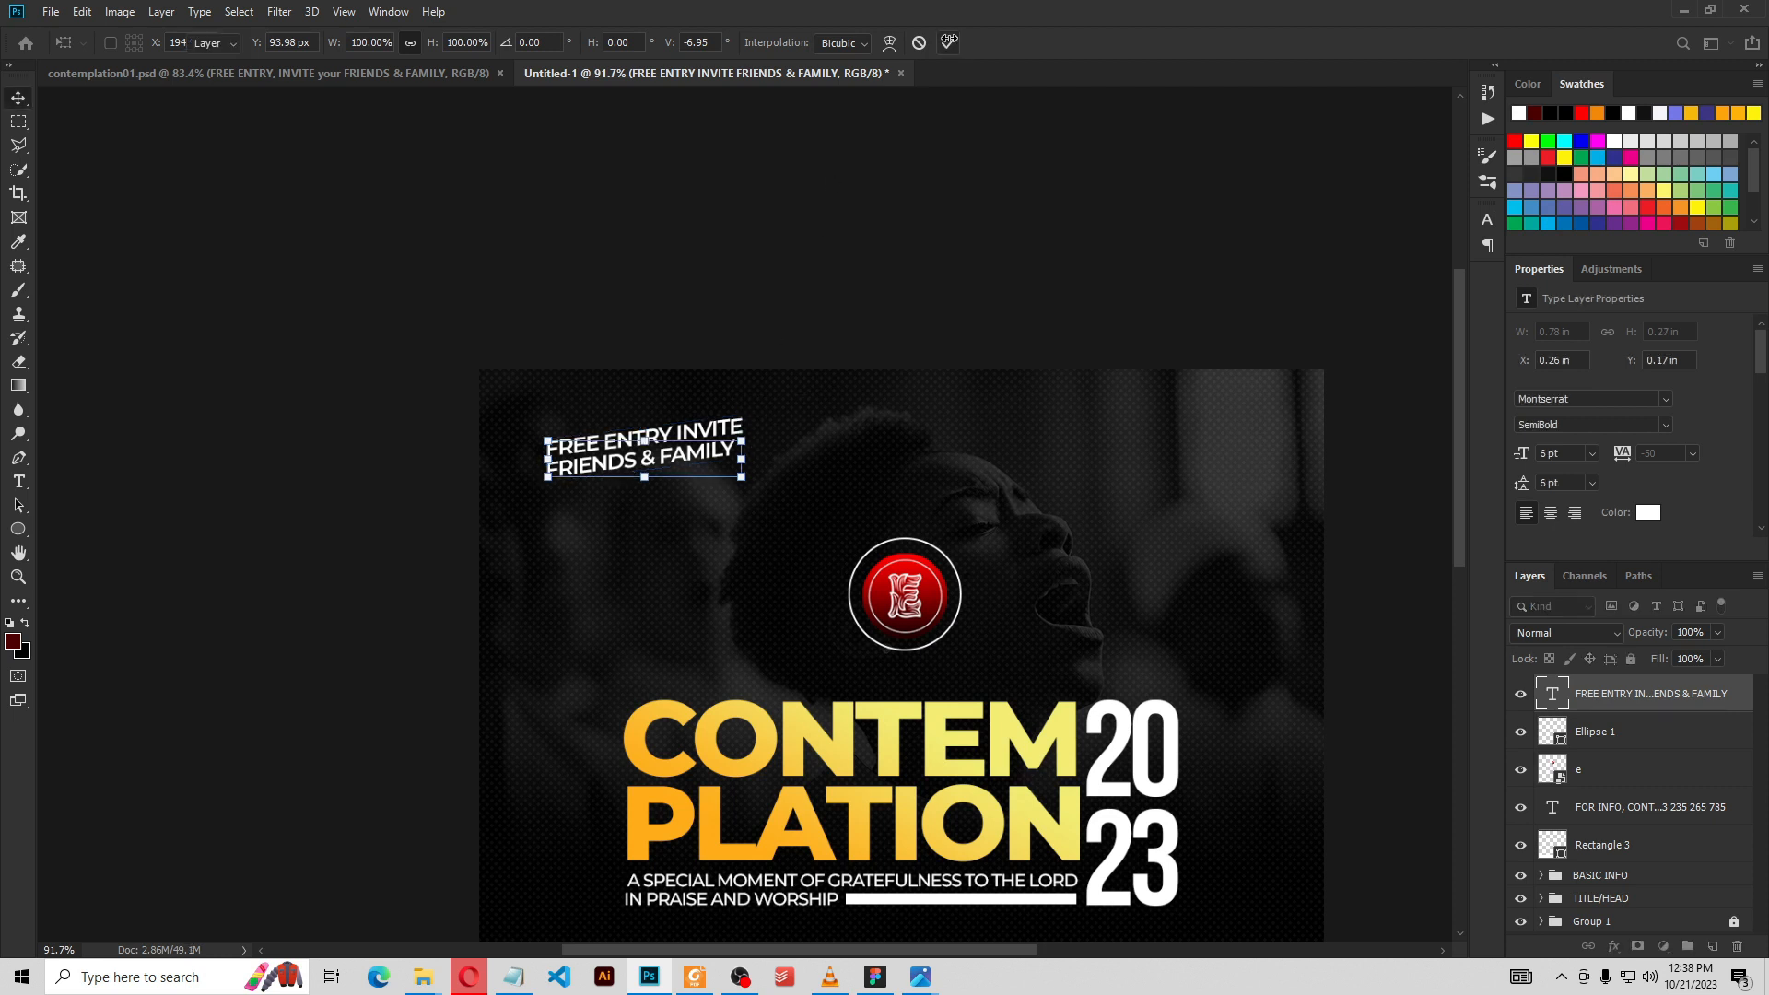
# Scale the slanted free-entry text down to about 4.45 pt, place it at about X 0.2 in, Y 0.2 in, and deselect it
pyautogui.moveTo(704, 446); pyautogui.dragTo(619, 449)
pyautogui.hotkey('ctrl', 't')
pyautogui.click(949, 45)
pyautogui.press('Return')
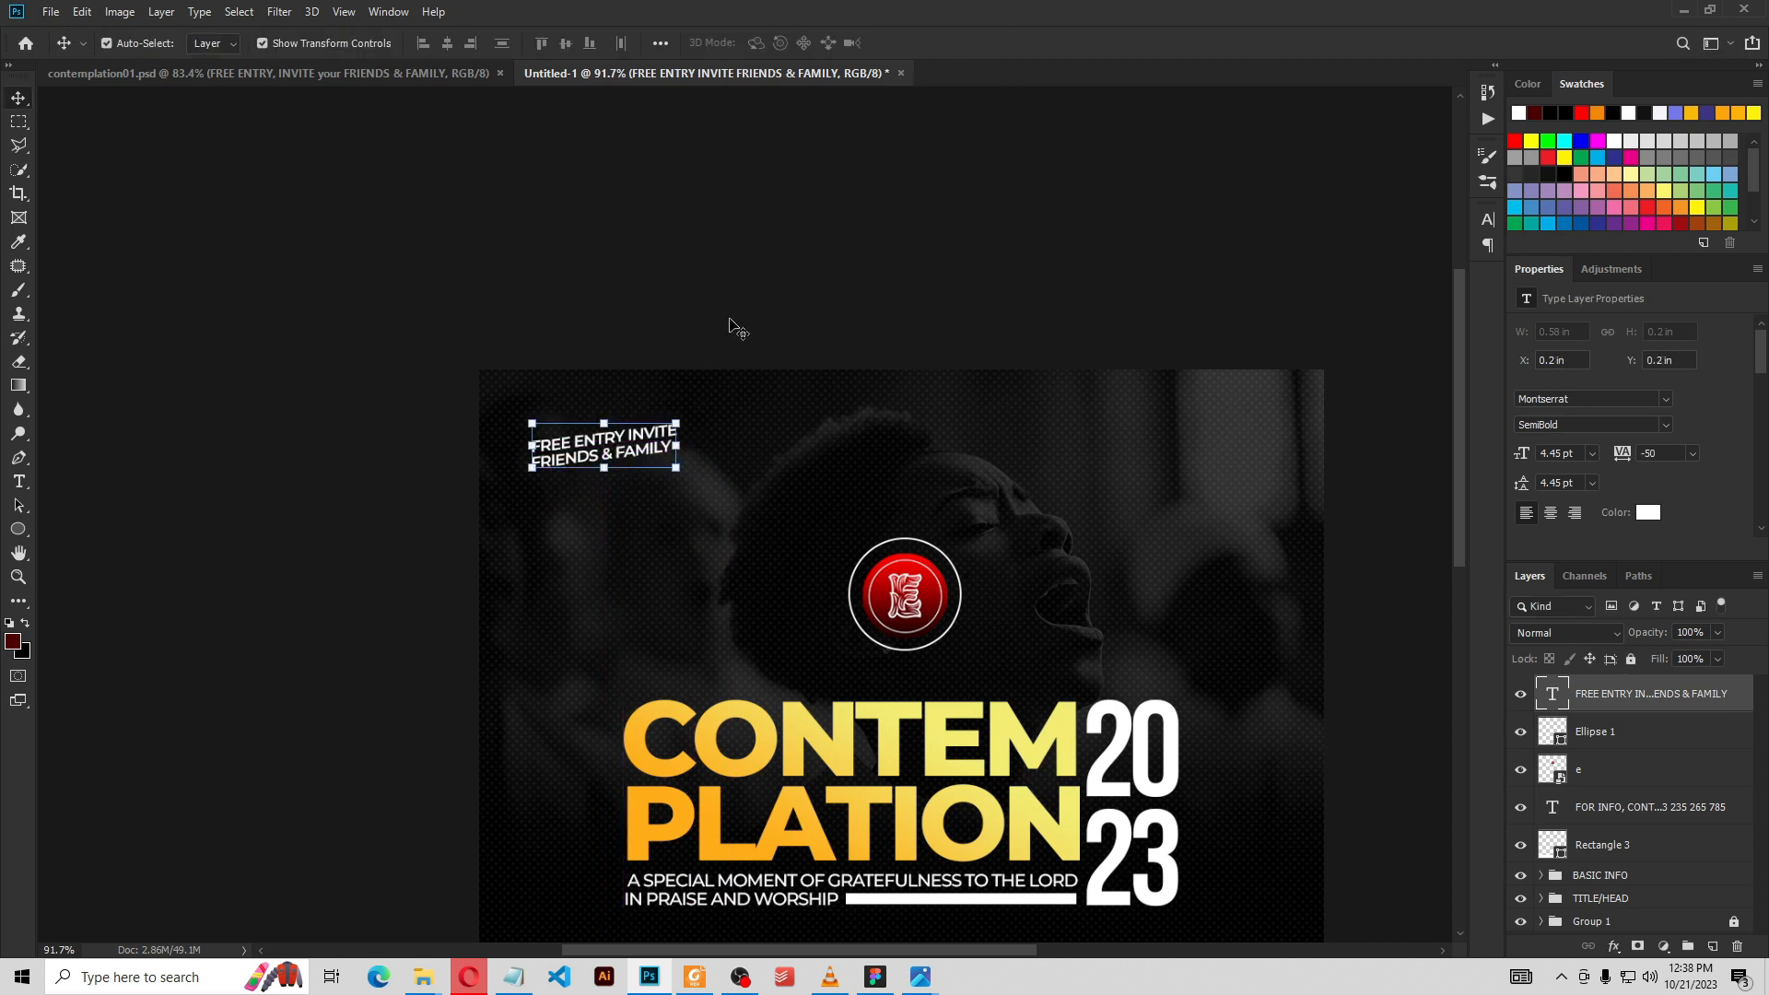
pyautogui.click(730, 328)
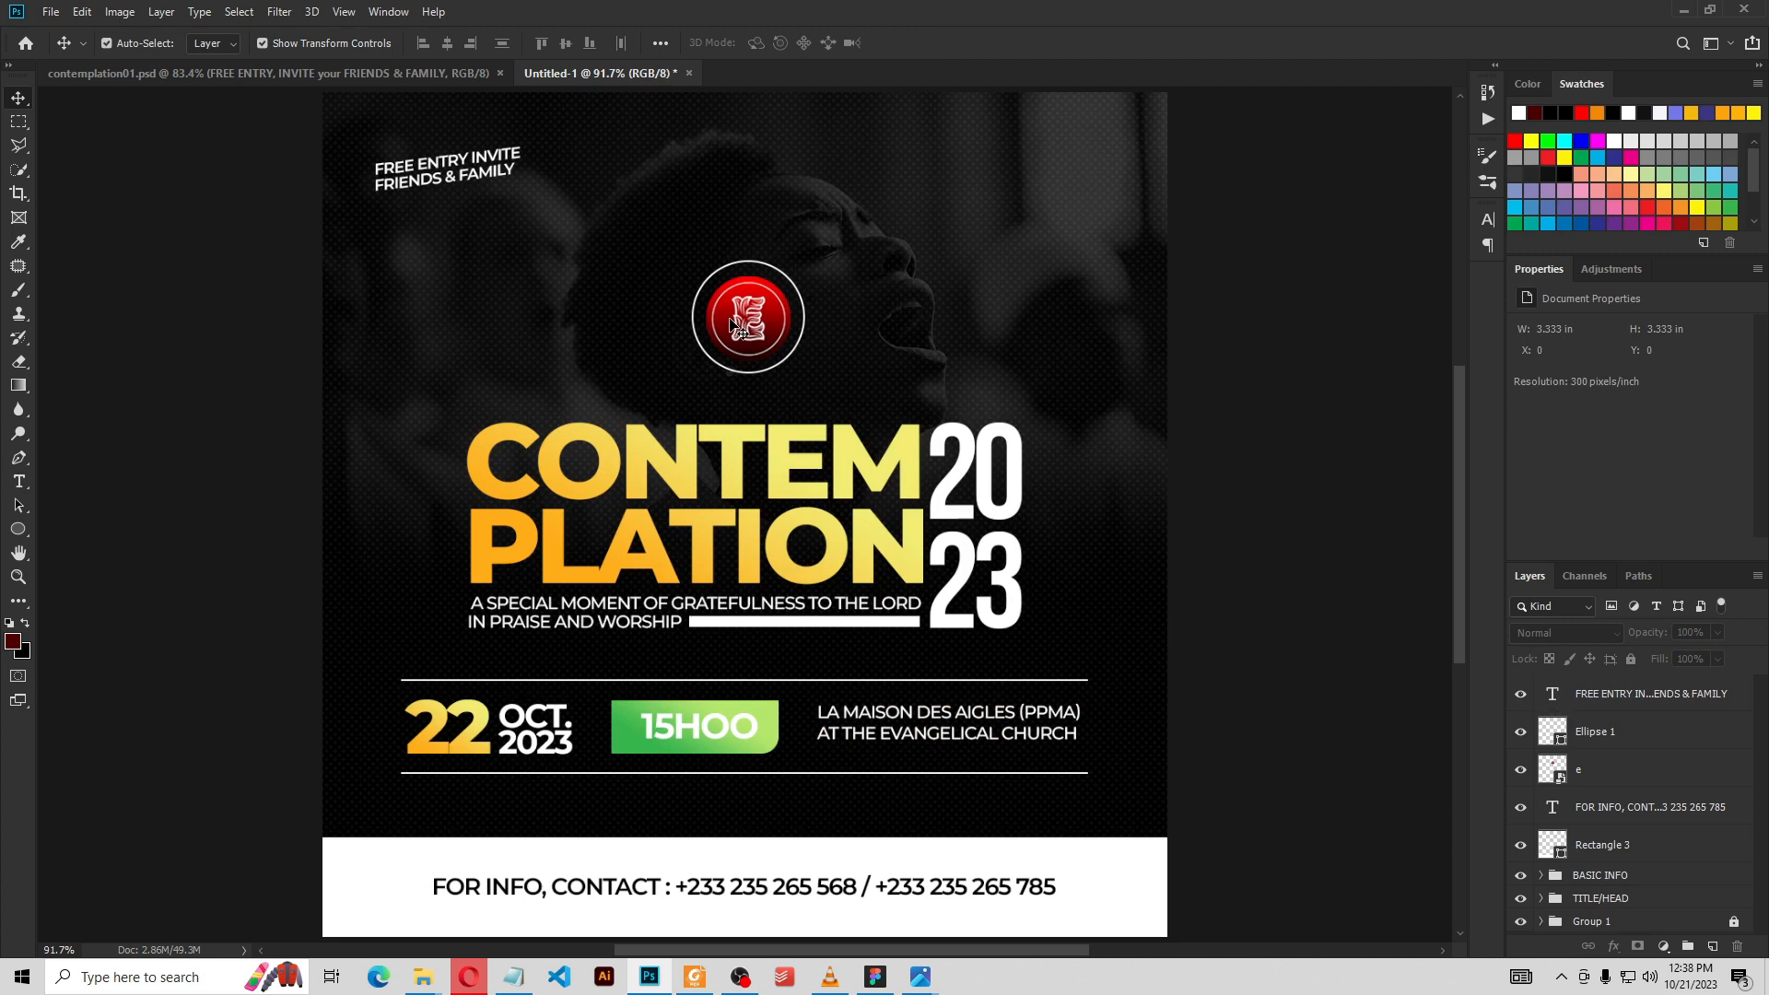